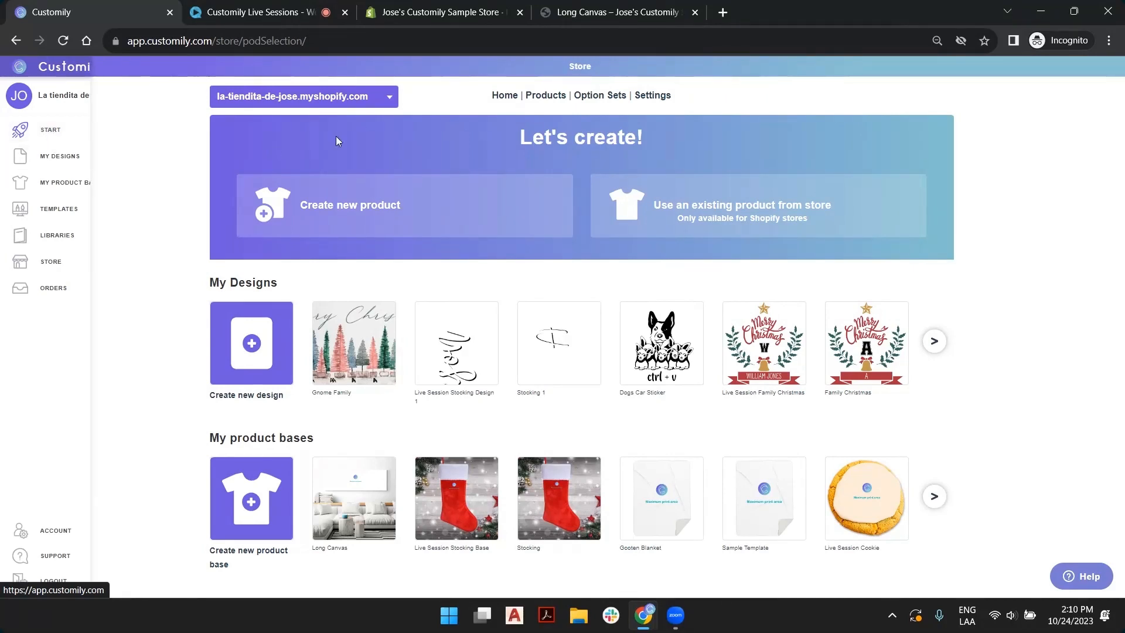
- Look over the starting options for creating a new product and the Long Canvas product page in the store preview
left_click(365, 206)
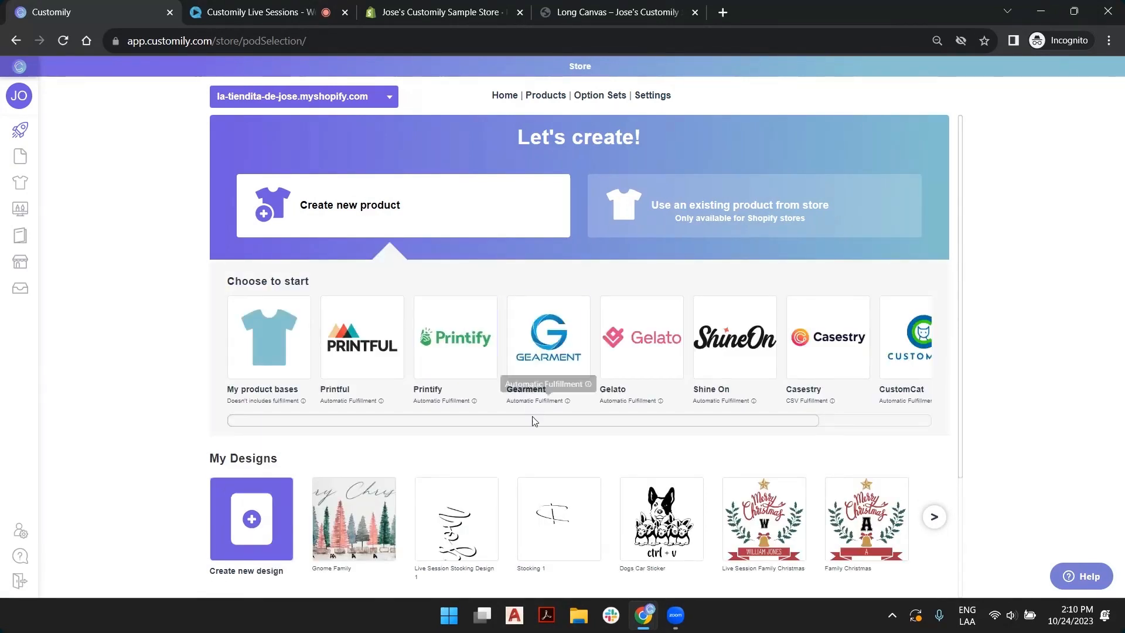
left_click_drag(565, 420, 472, 402)
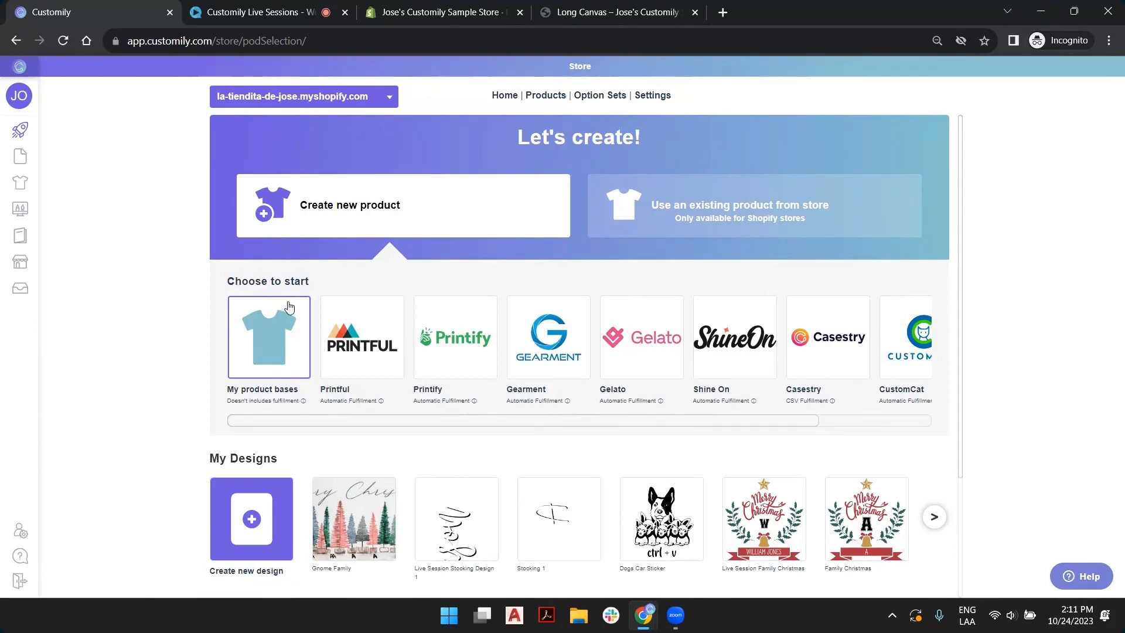
scroll(289, 316, "down", 3)
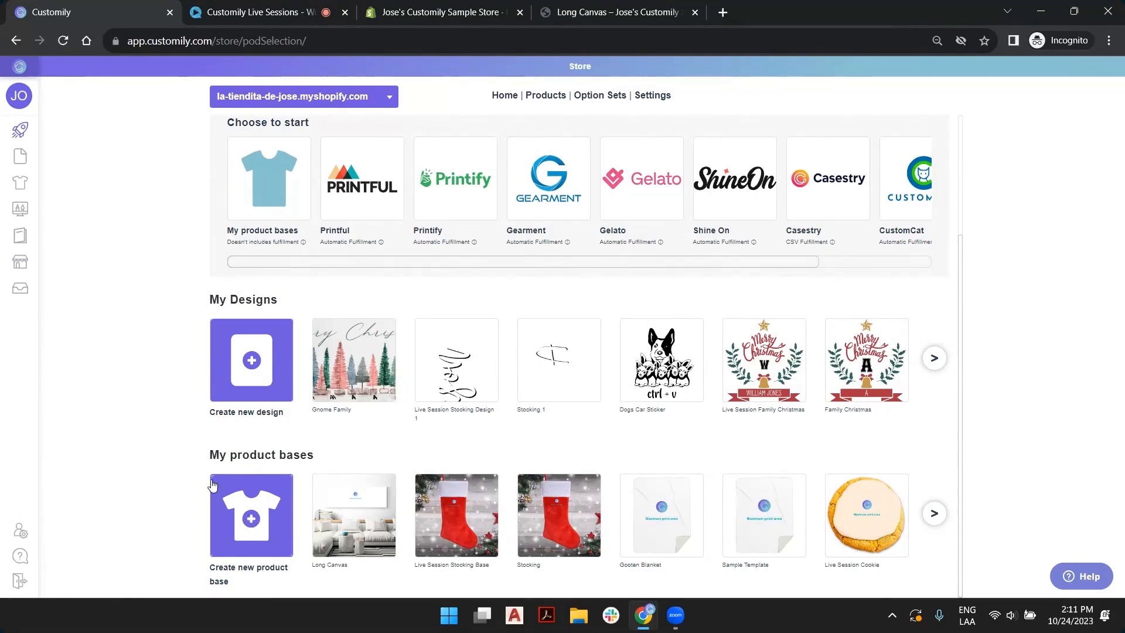
mouse_move(1, 226)
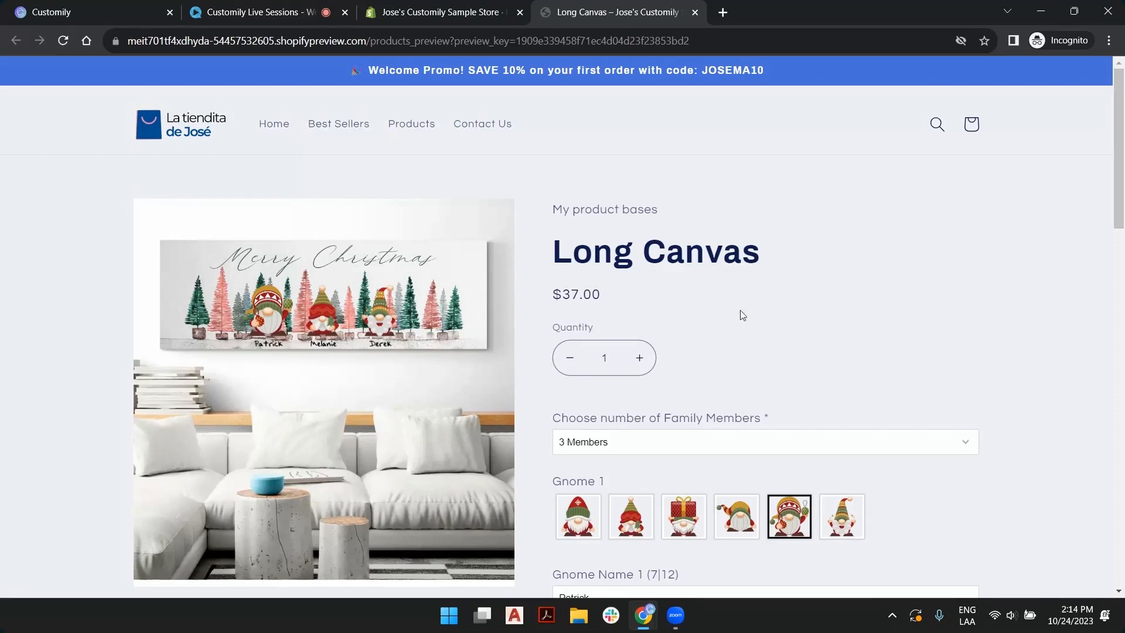
left_click_drag(557, 256, 781, 269)
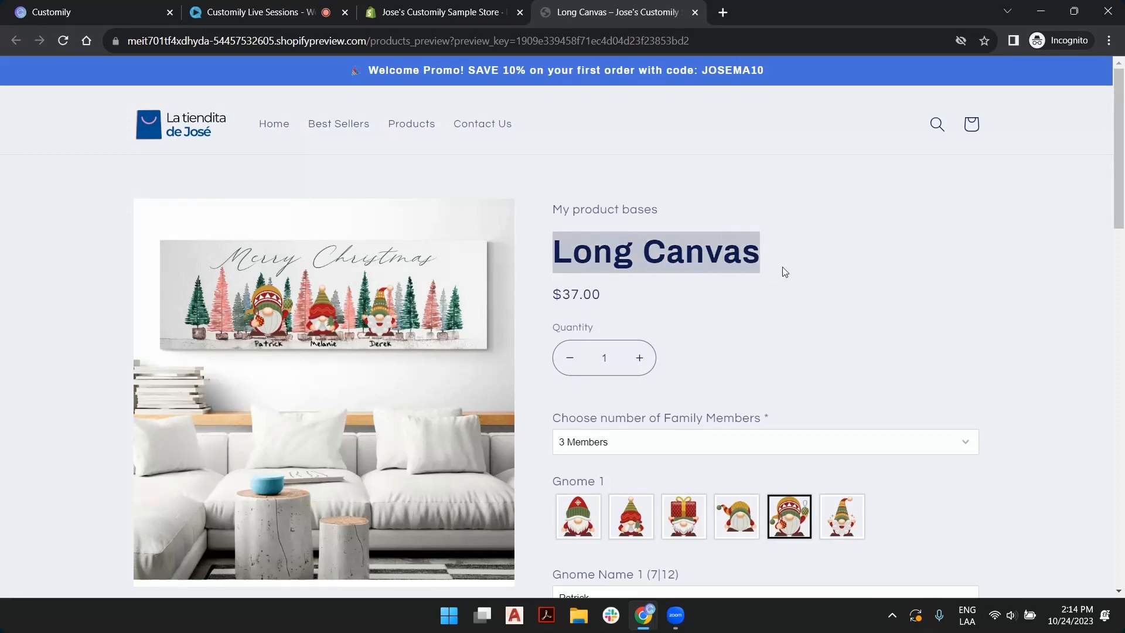
left_click(767, 252)
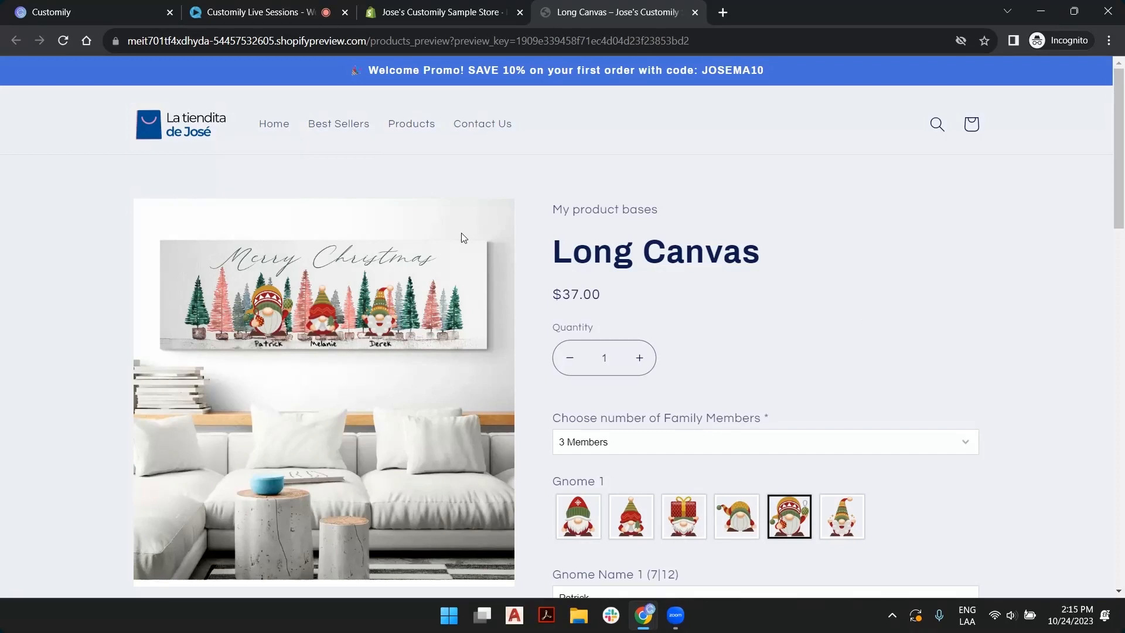
- Return to Customily and start creating a new product base
left_click(99, 6)
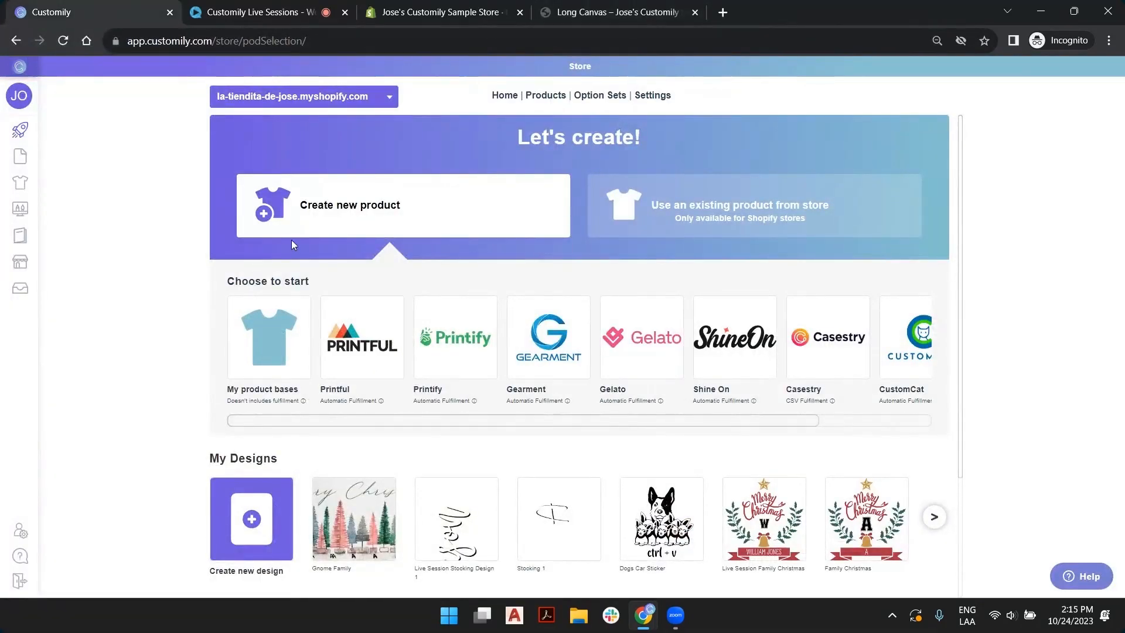
scroll(267, 275, "down", 1)
scroll(266, 275, "down", 2)
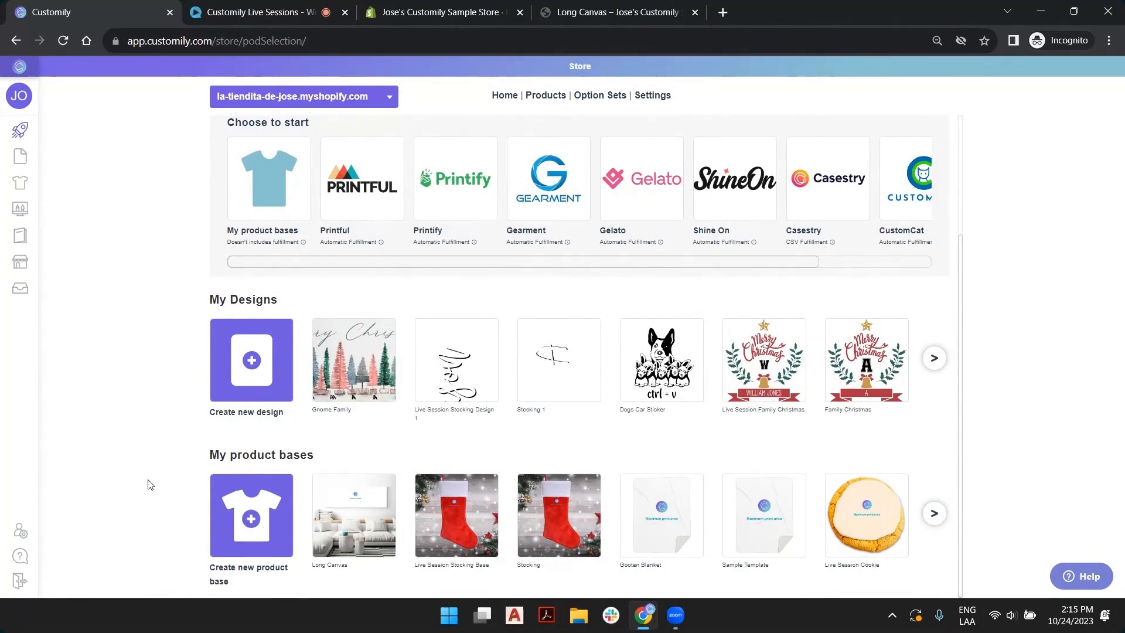
scroll(381, 476, "up", 3)
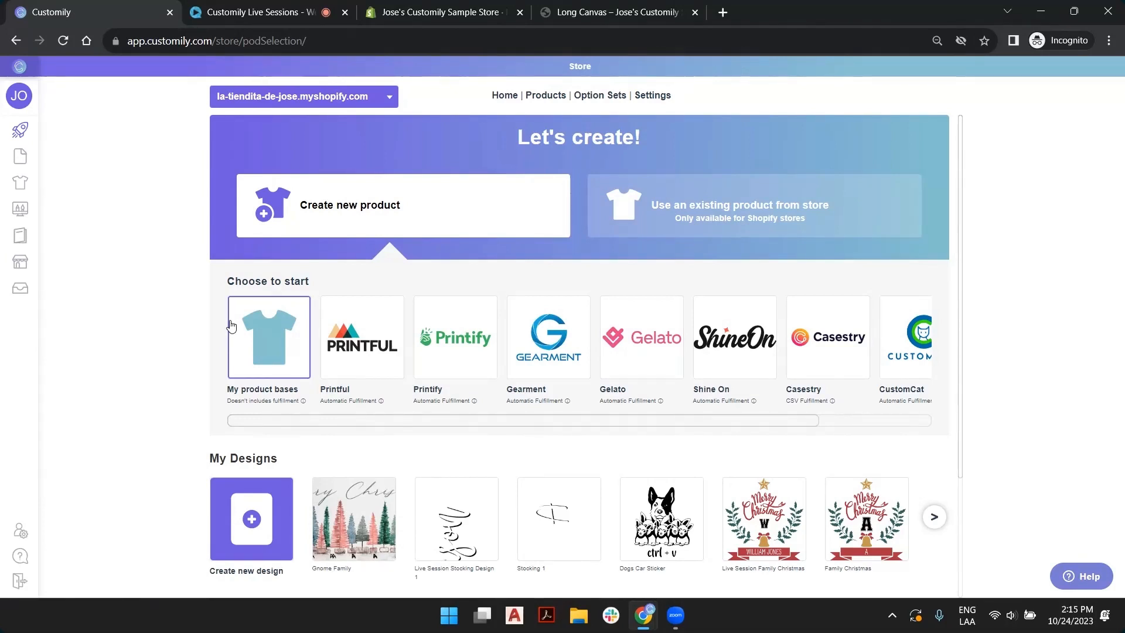
scroll(272, 306, "down", 3)
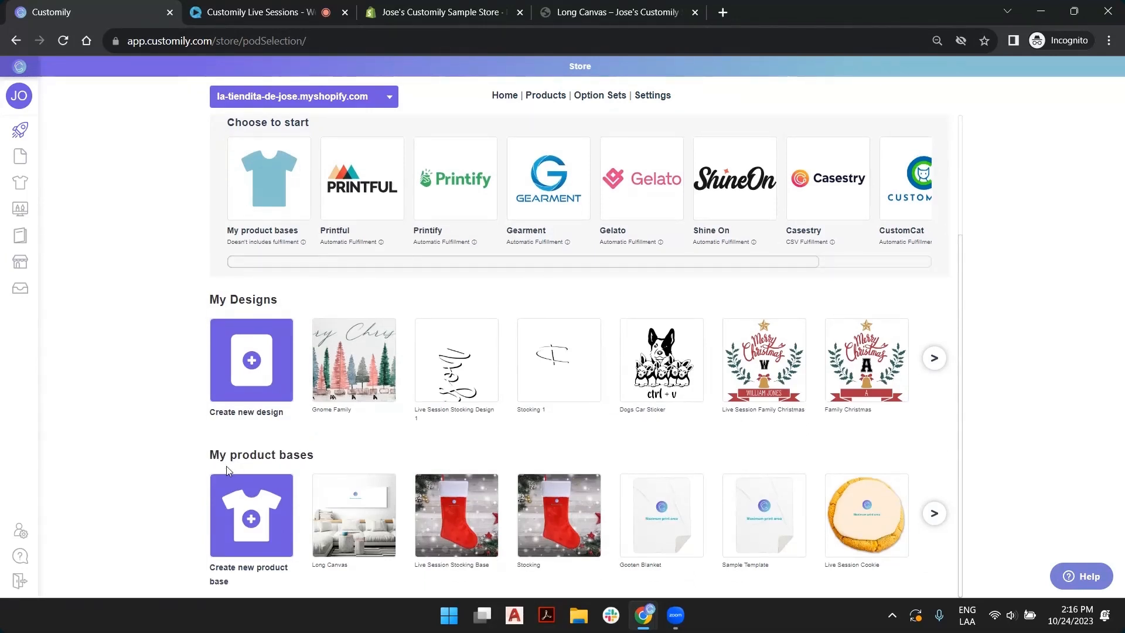
left_click(237, 516)
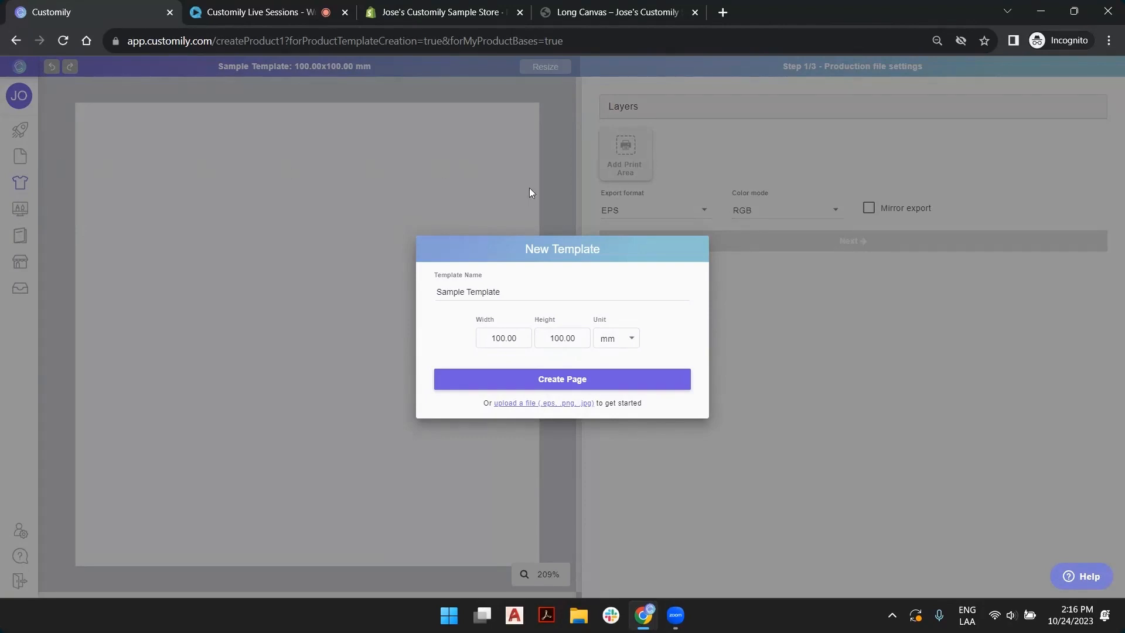
- Name the new template "Live Session Long Canvas"
triple_click(490, 291)
type("Li")
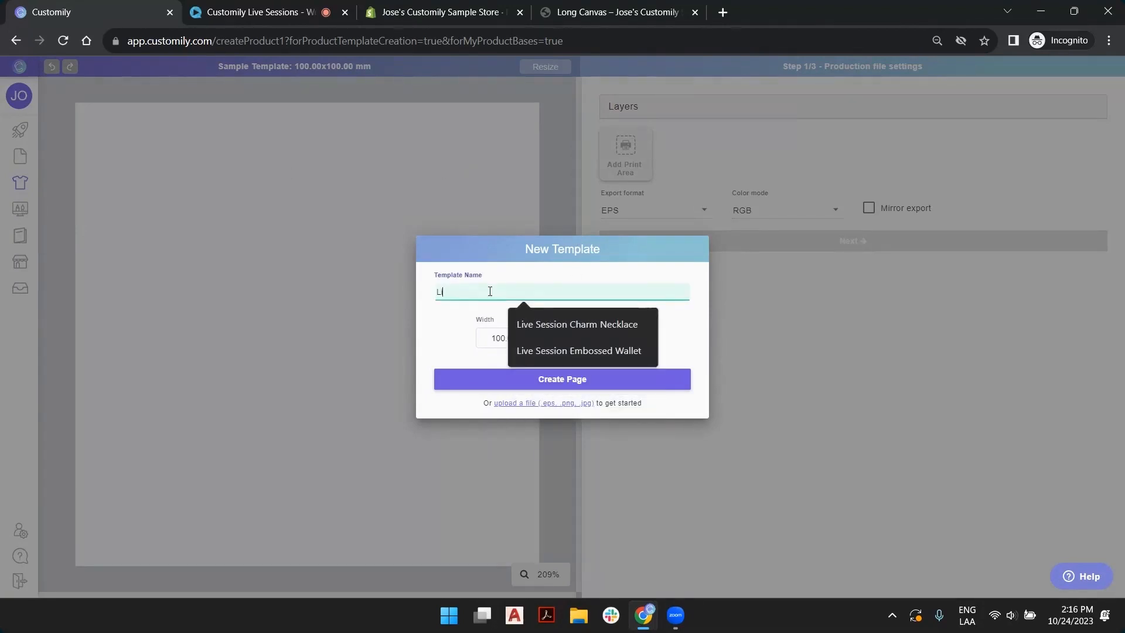
type("ve Session Long Canvas")
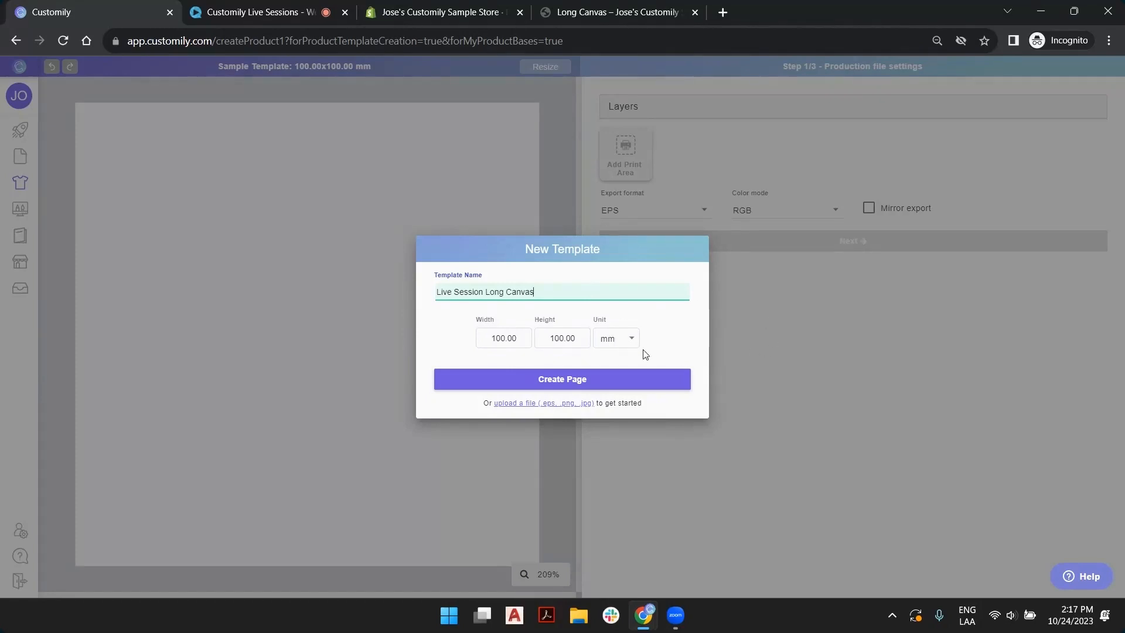
- Set the template size to 16.2 inches wide by 5.4 inches high and create the page
left_click(630, 338)
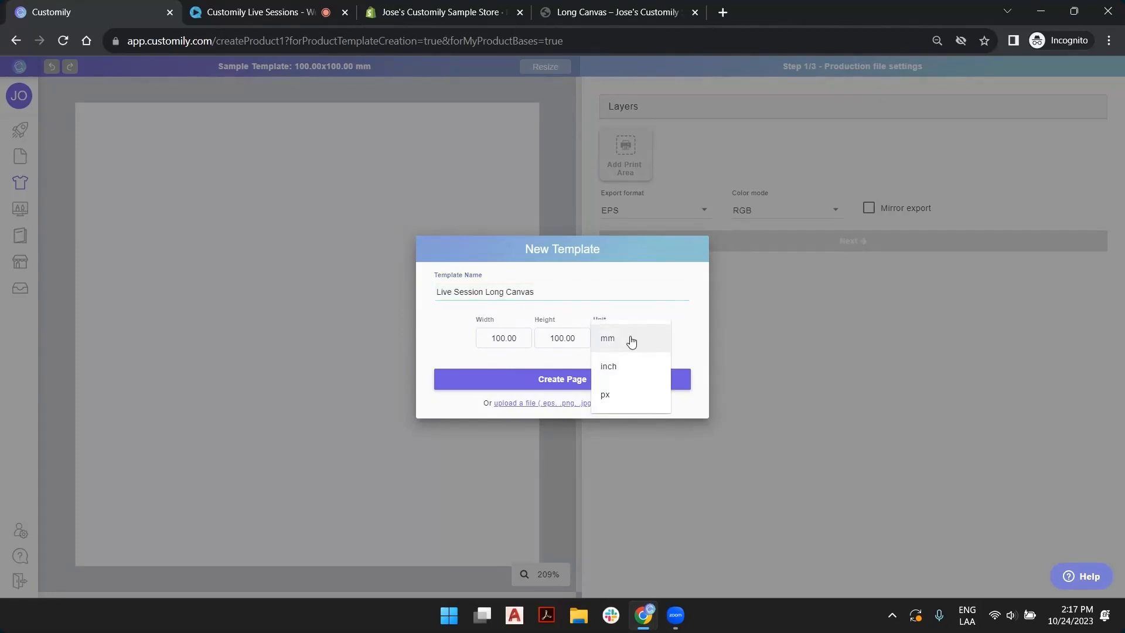
left_click(636, 369)
left_click_drag(520, 338, 329, 332)
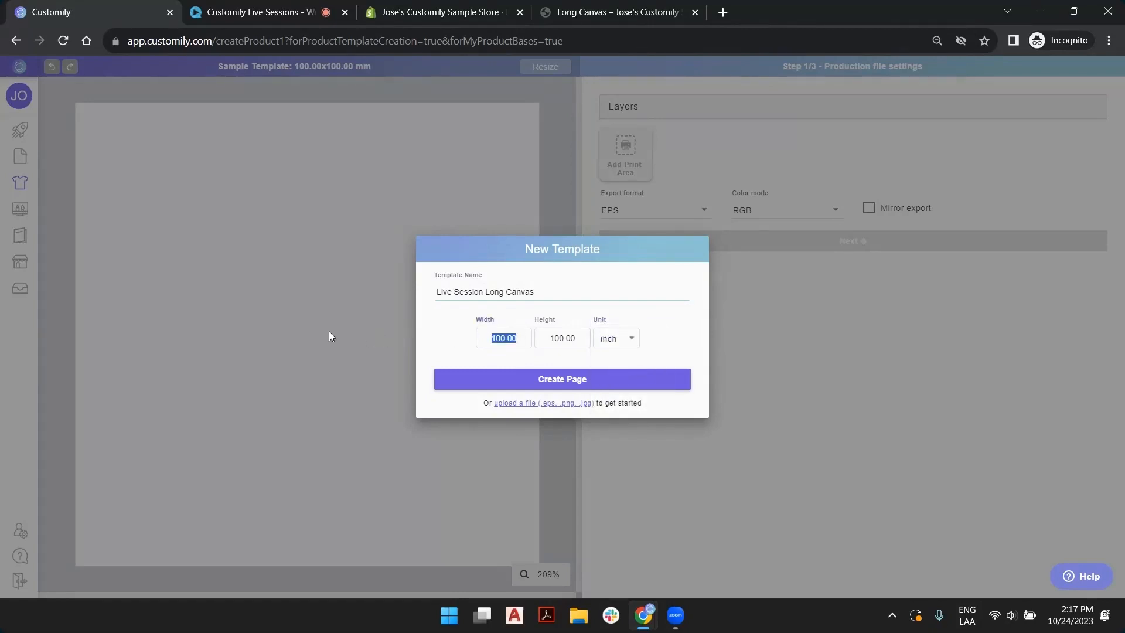
type("16.2")
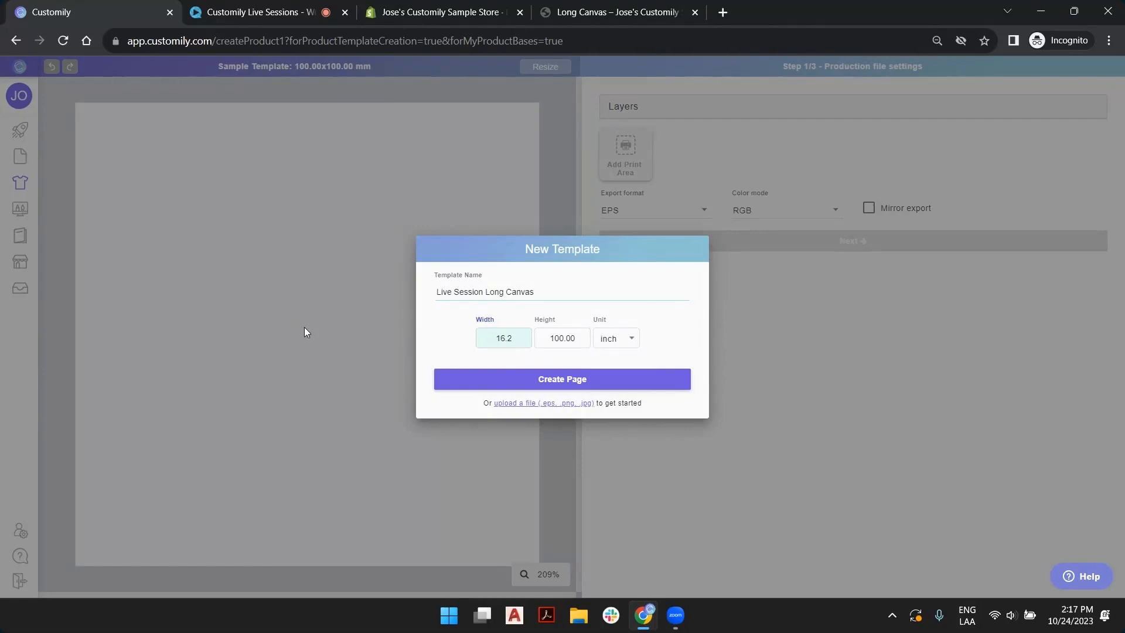
key("Tab")
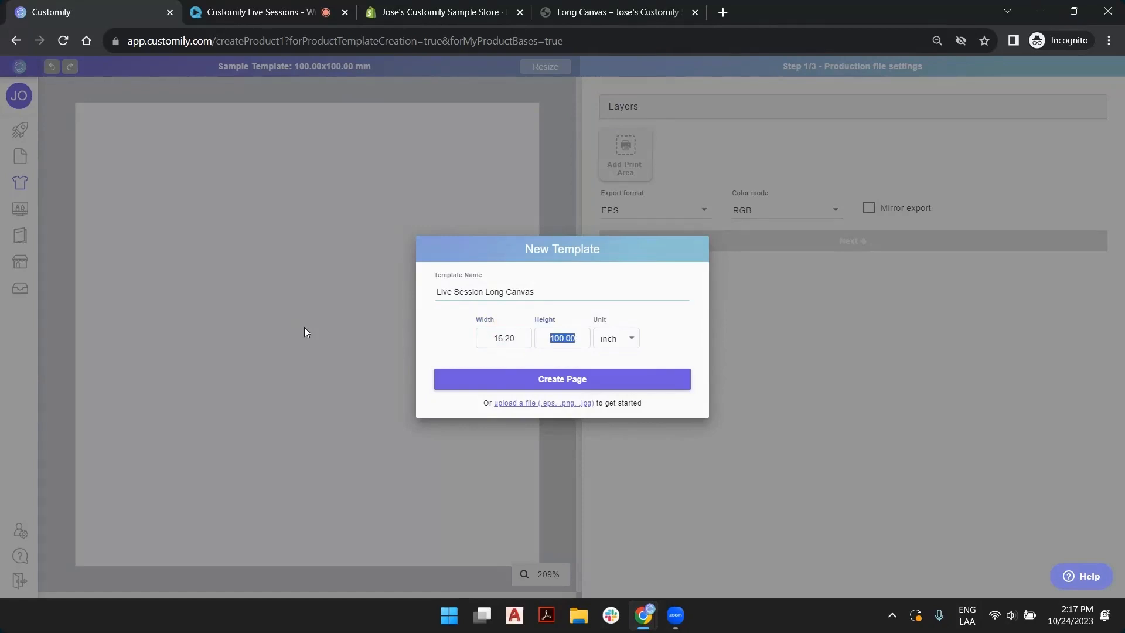
type("5.4")
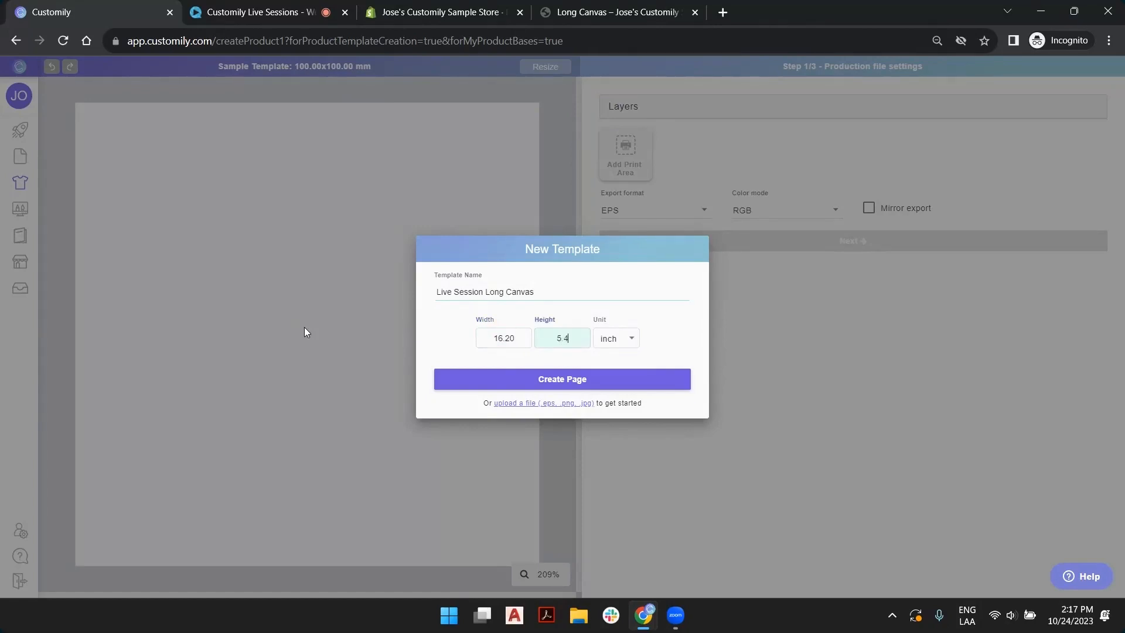
left_click(495, 379)
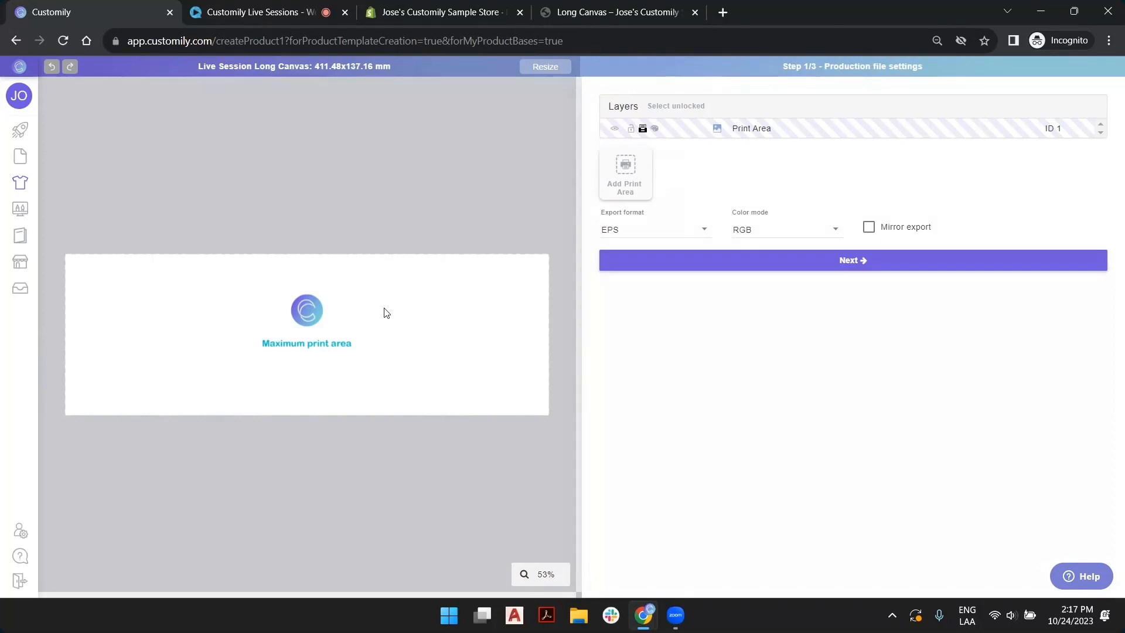
- Set the production file's export format to PNG with an export resolution of 300
left_click(384, 310)
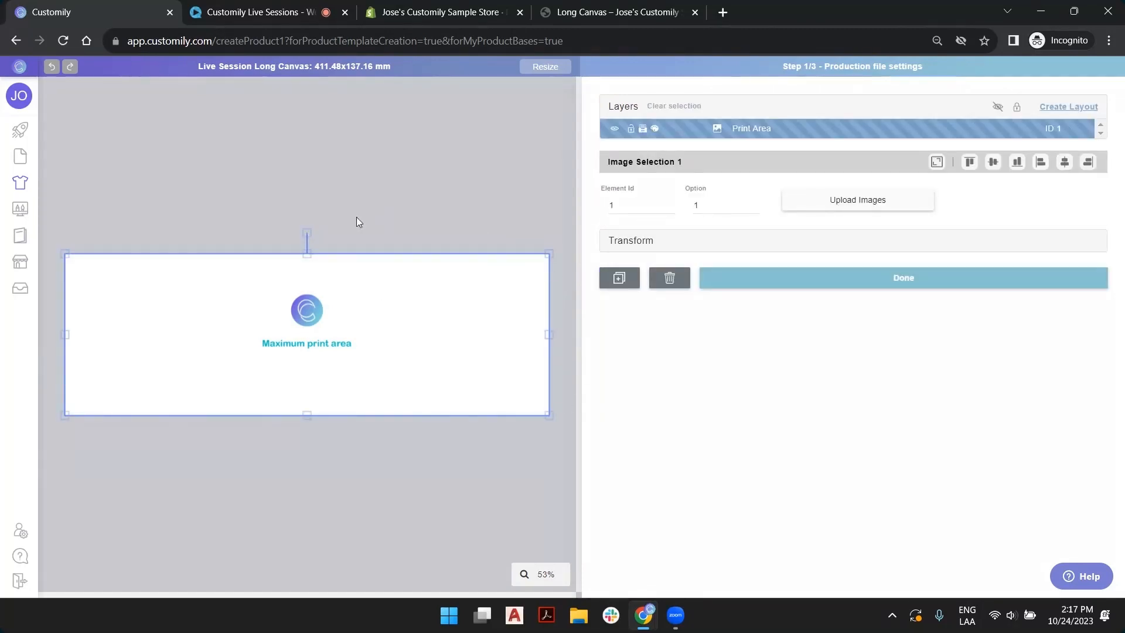
left_click(519, 196)
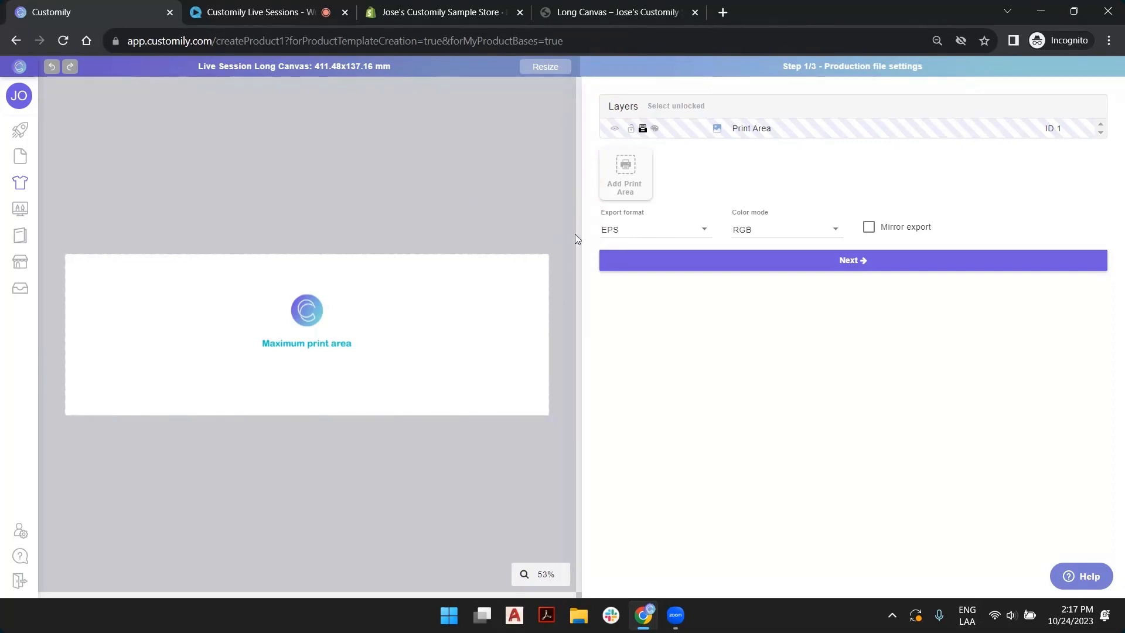
left_click(674, 235)
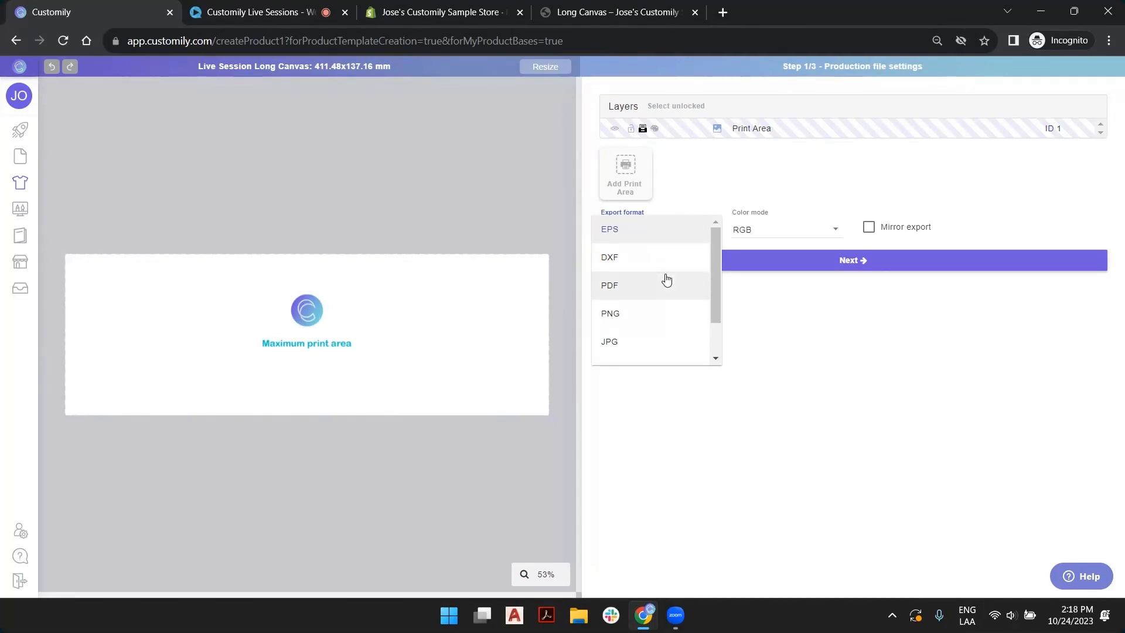
scroll(667, 282, "down", 1)
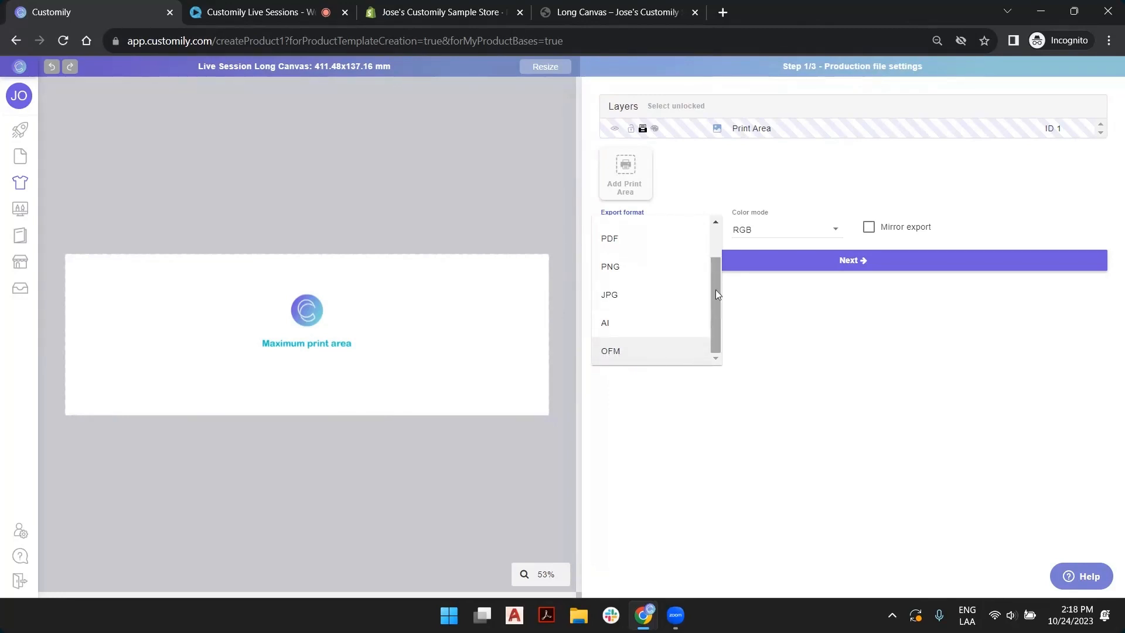
left_click(648, 268)
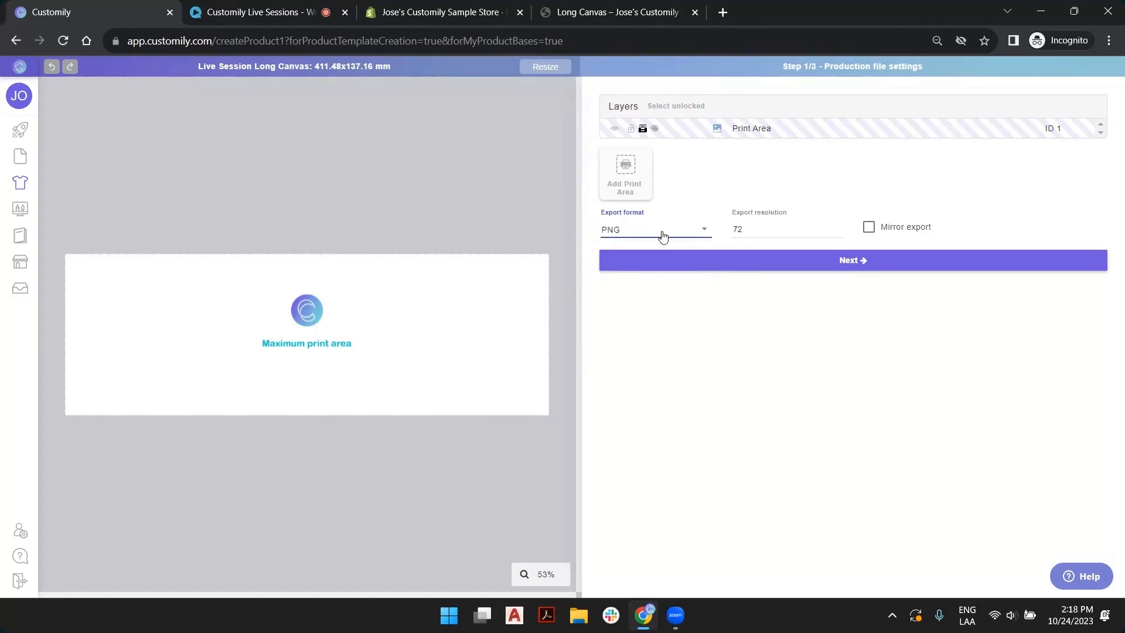
double_click(750, 227)
type("300")
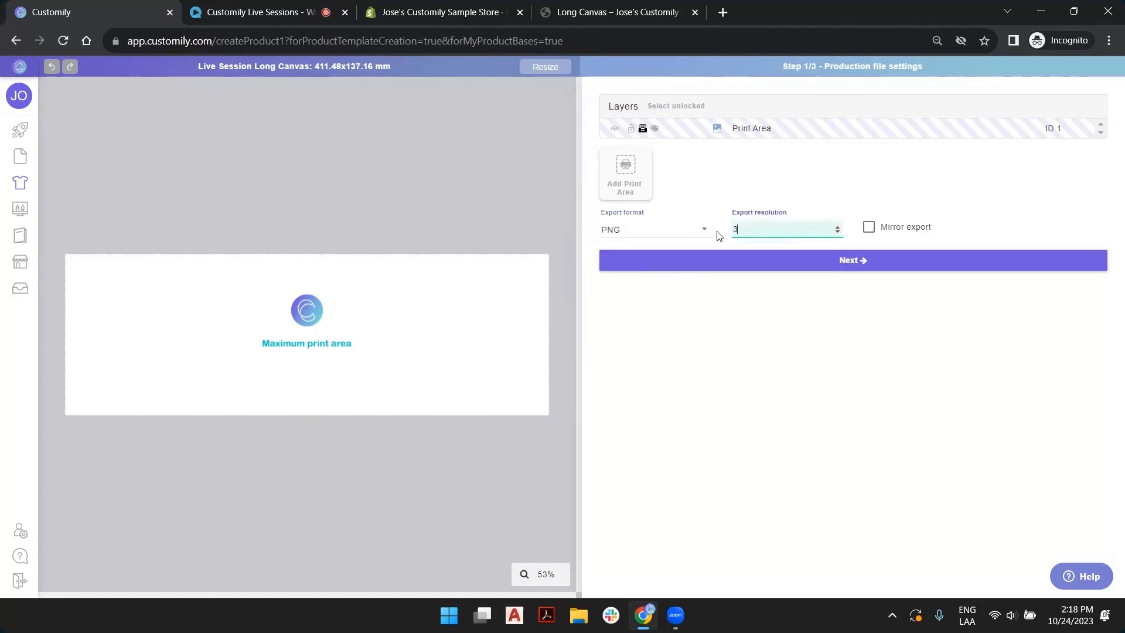
- Check the color modes offered for PDF export, and return the export format to PNG
left_click(636, 233)
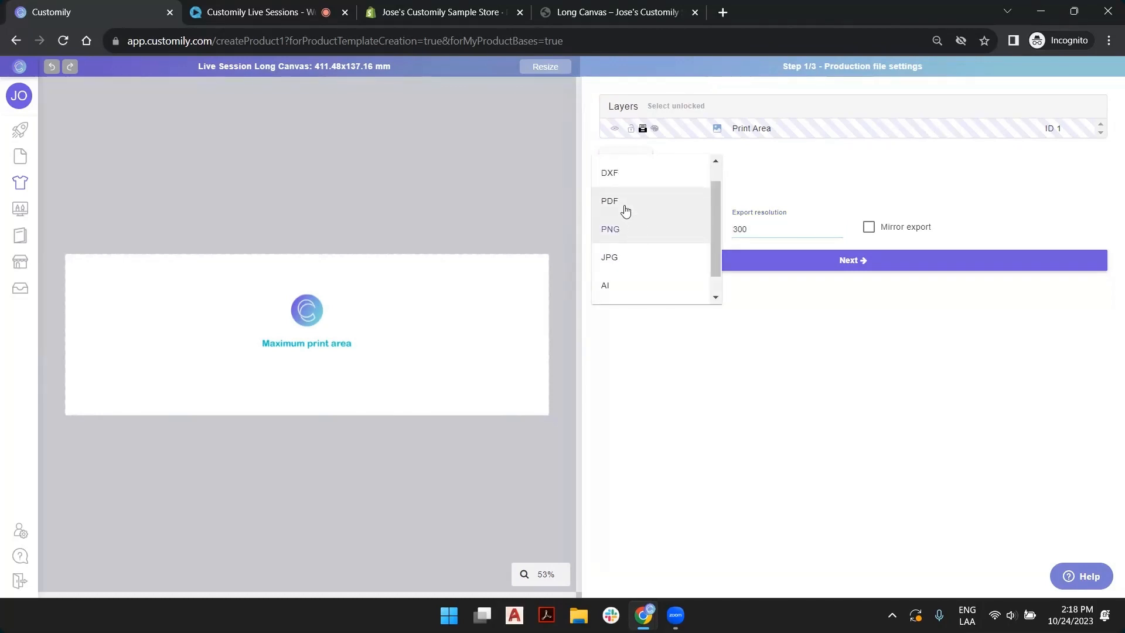
left_click(626, 205)
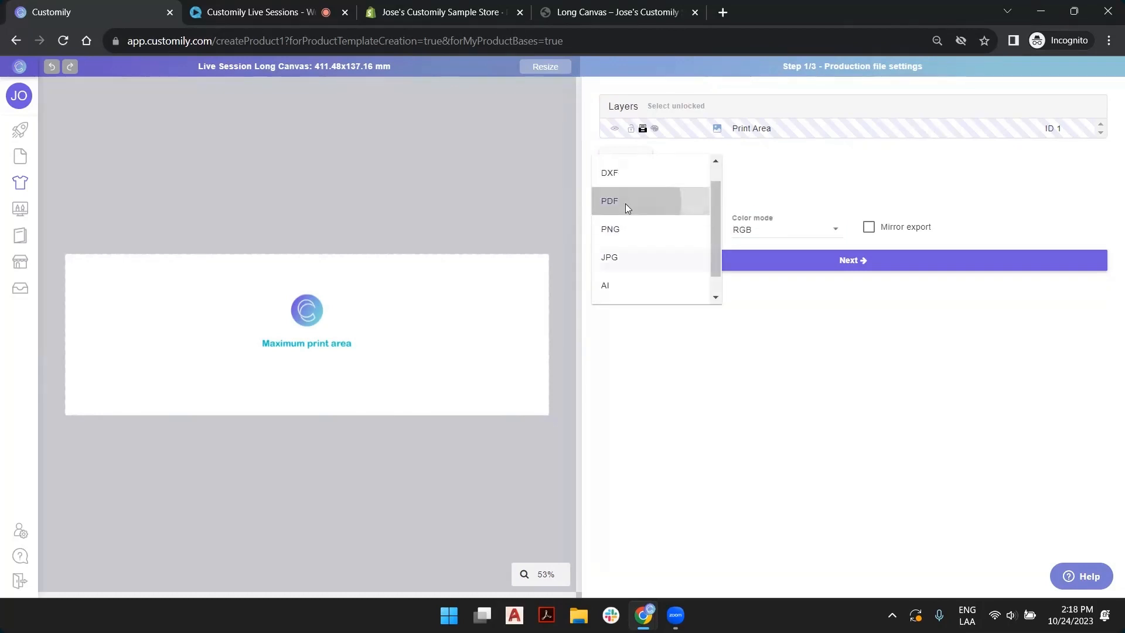
left_click(745, 230)
left_click(661, 236)
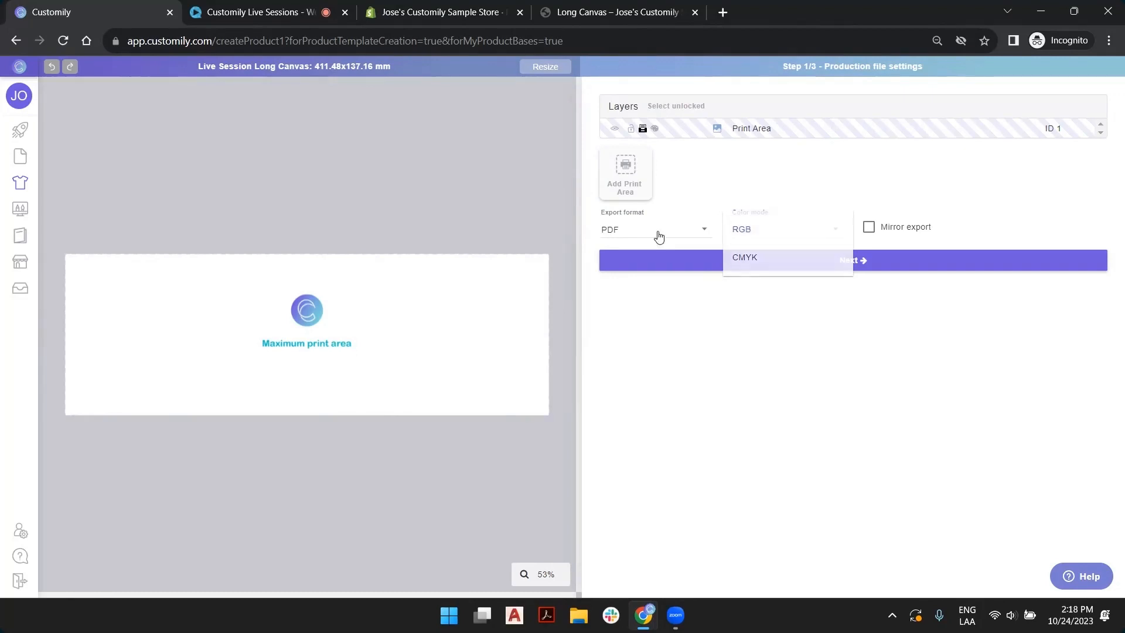
left_click(645, 241)
left_click(637, 257)
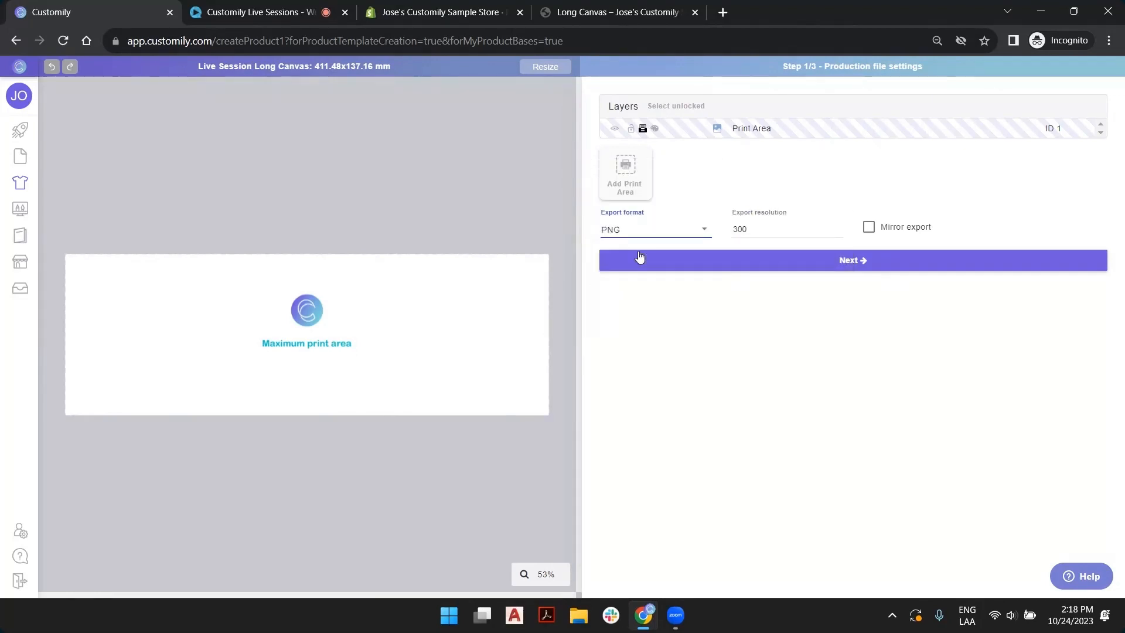
left_click(758, 328)
- Finish reviewing the production file settings and proceed to the preview settings stage
left_click_drag(785, 66, 924, 66)
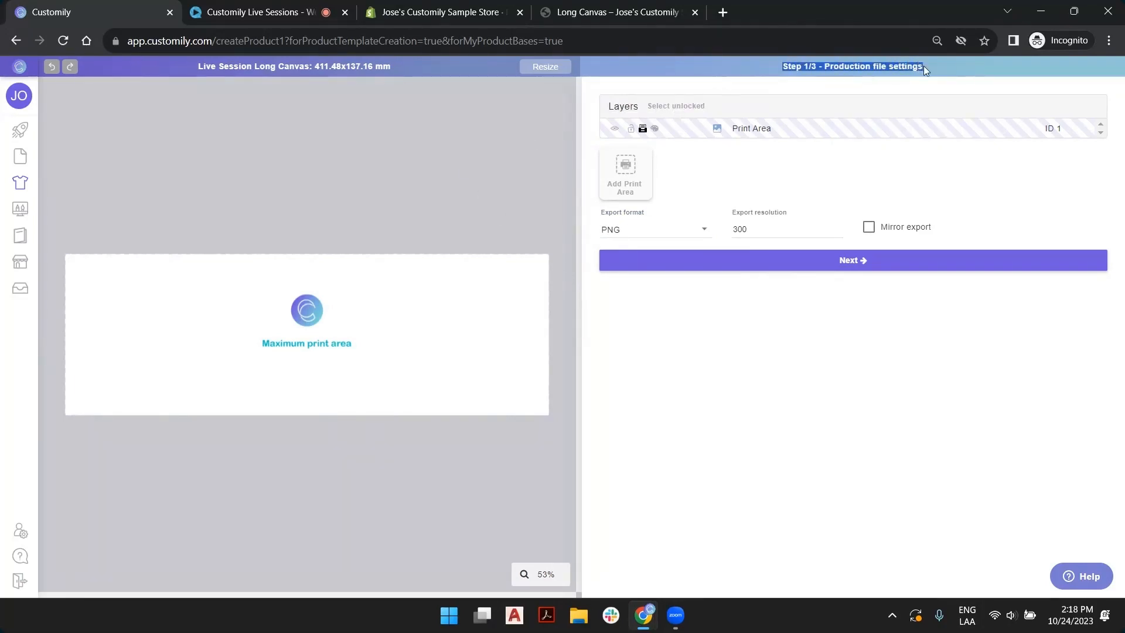
left_click(806, 68)
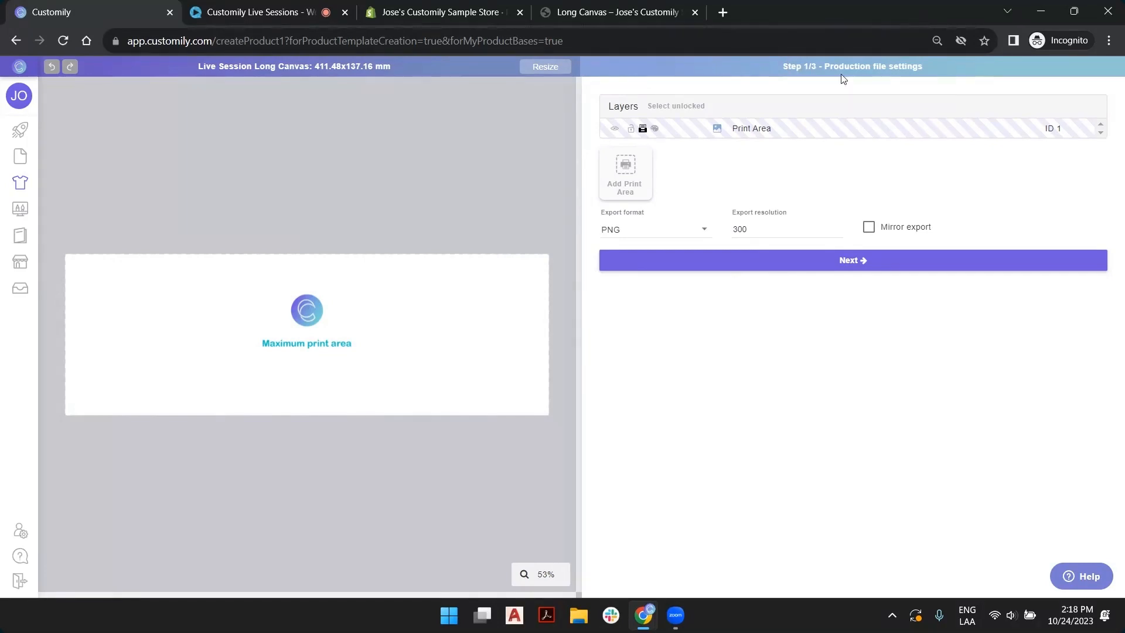
left_click(334, 274)
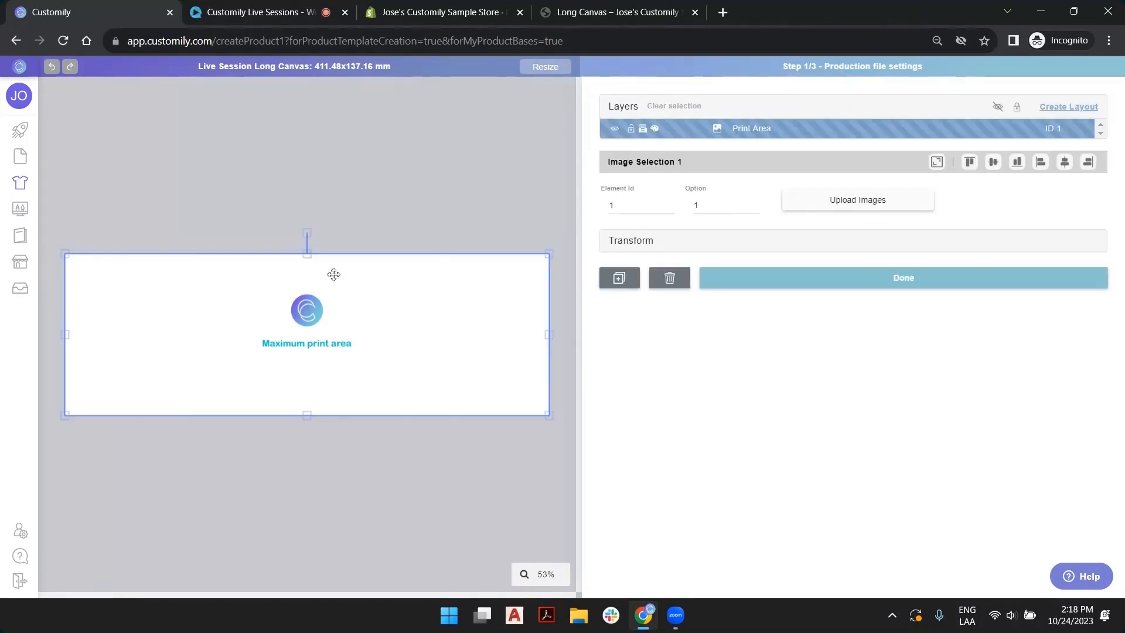
left_click(206, 224)
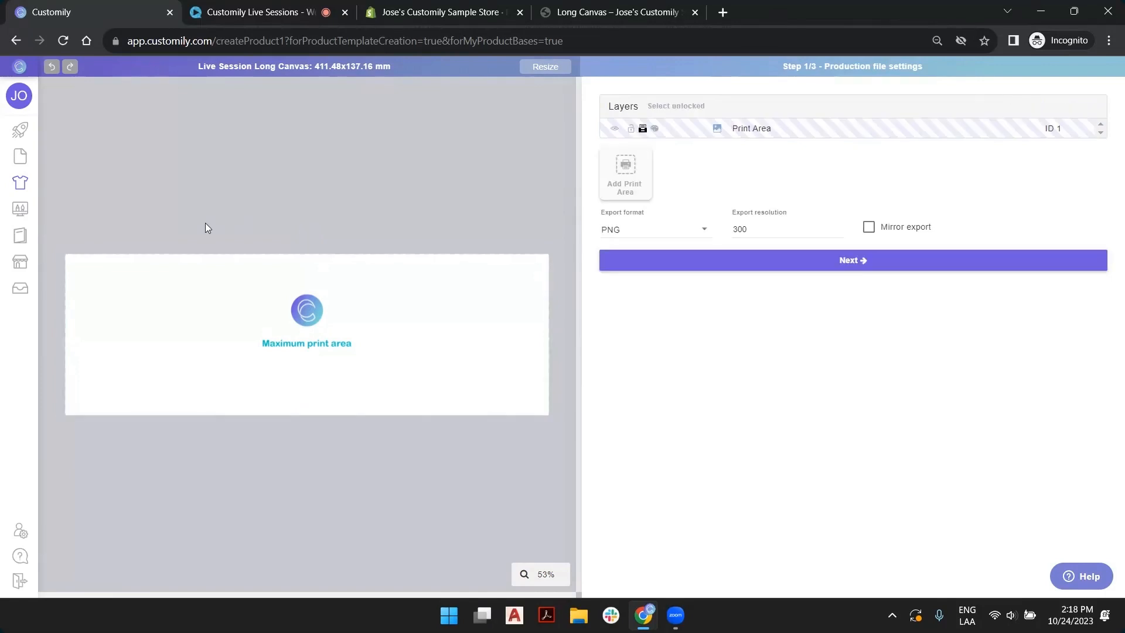
left_click(842, 266)
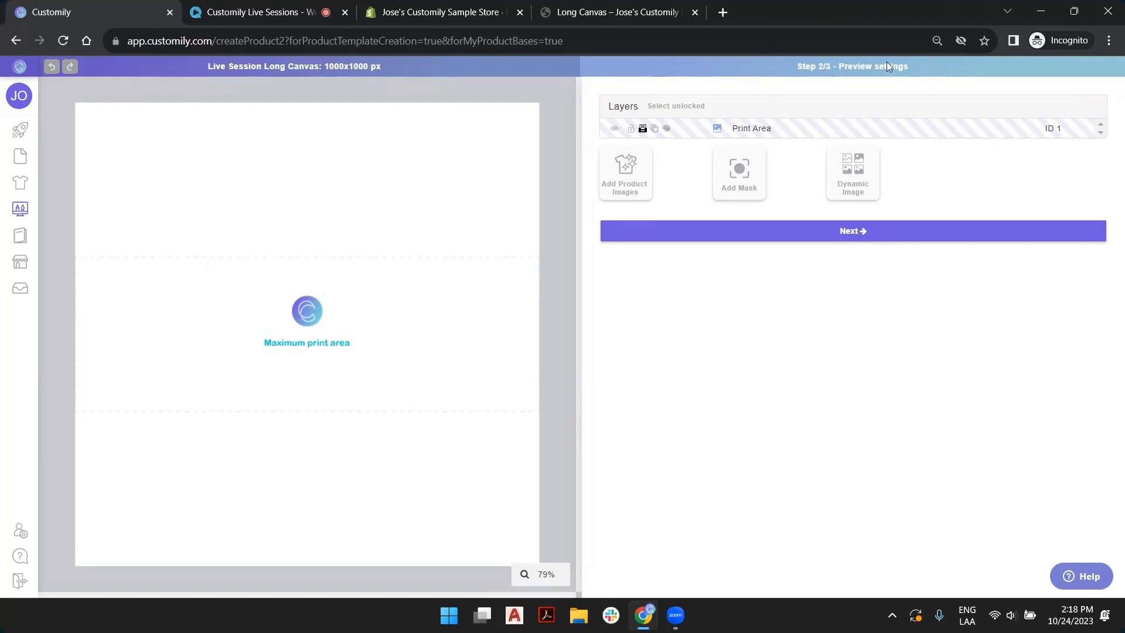
- Switch from the preview settings to the Long Canvas store page to examine its product mockup image
double_click(852, 67)
left_click_drag(875, 68, 909, 68)
left_click(903, 66)
left_click(618, 12)
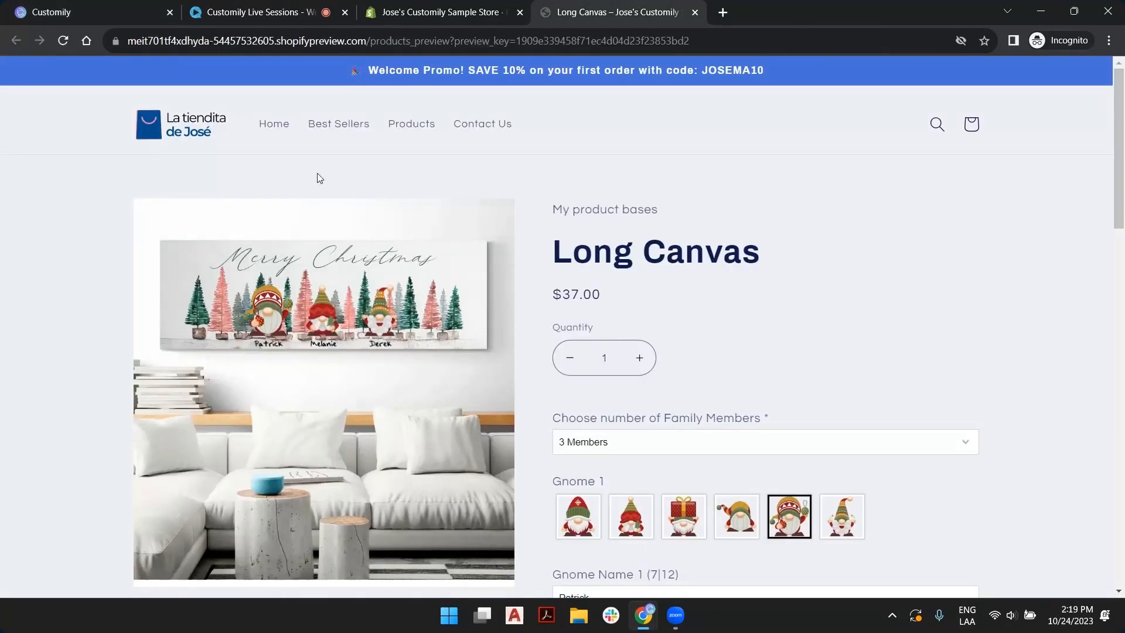
- Try other gnome designs for Gnome 3 on the Long Canvas store page, settling on the second design
scroll(698, 340, "down", 5)
scroll(611, 242, "down", 3)
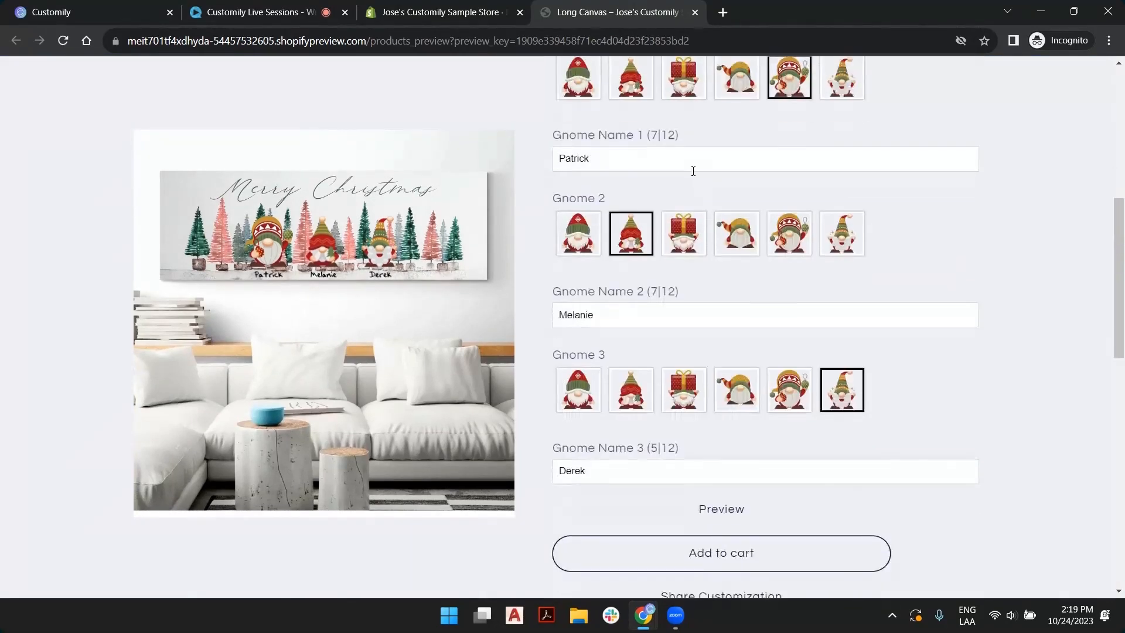
scroll(703, 243, "up", 3)
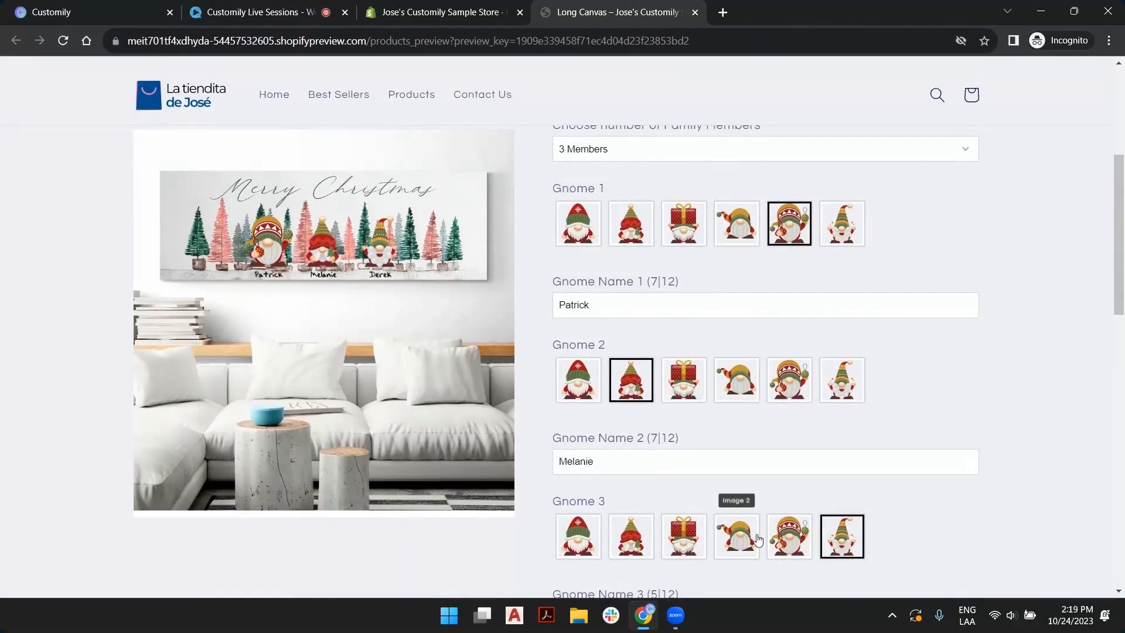
left_click(789, 536)
left_click(683, 540)
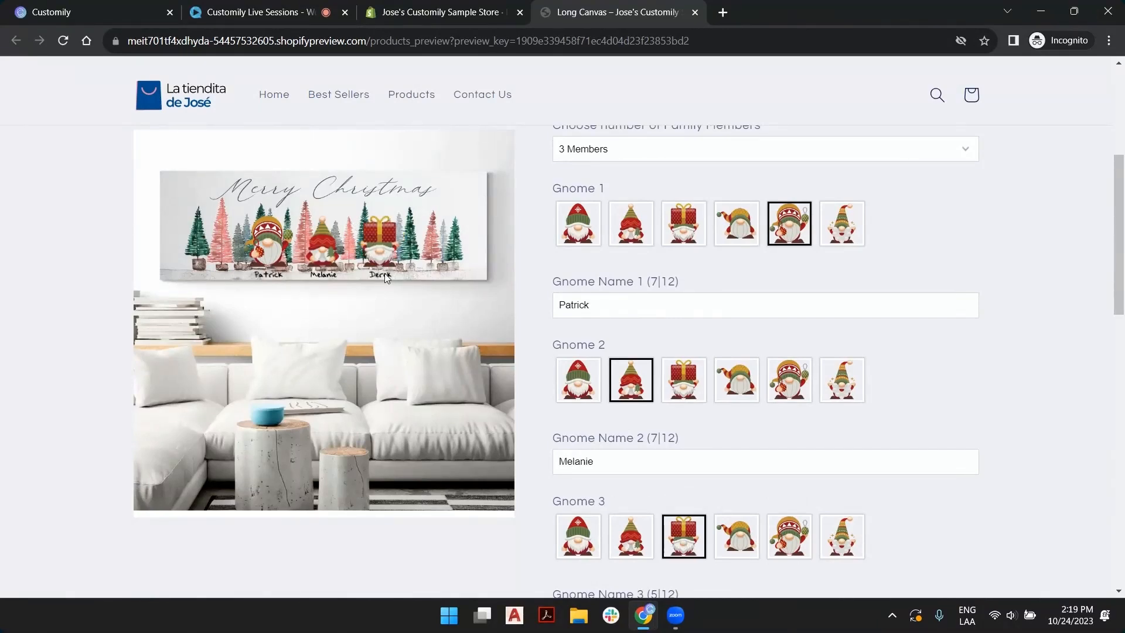
left_click(637, 545)
- Replace the Gnome Name 3 text with a different first name and apply it to the mockup
scroll(665, 428, "down", 5)
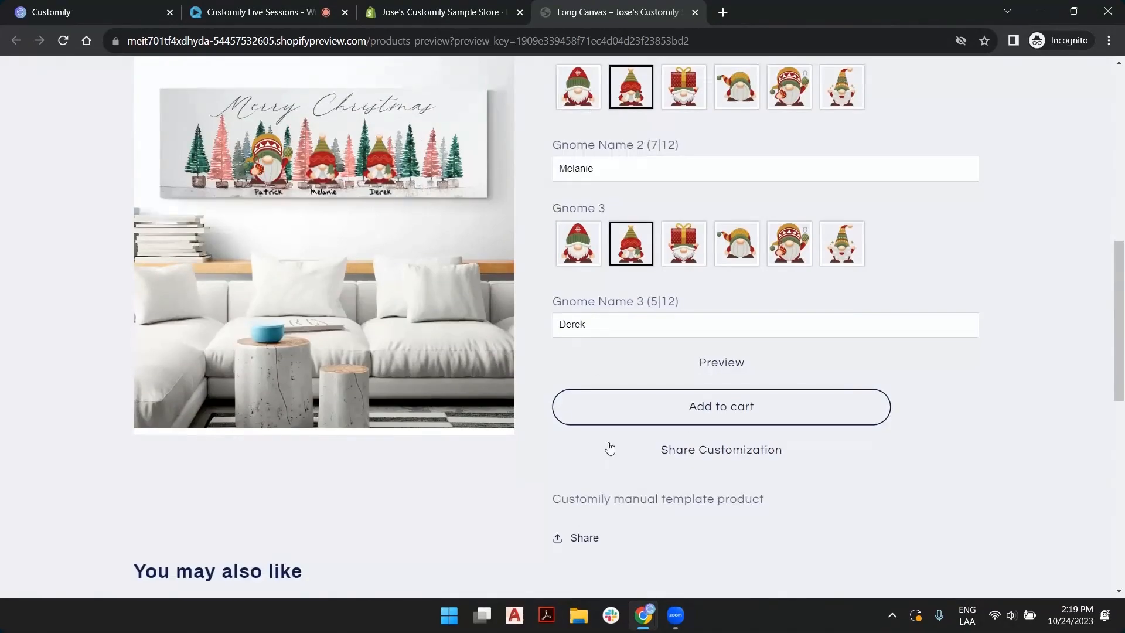
double_click(571, 315)
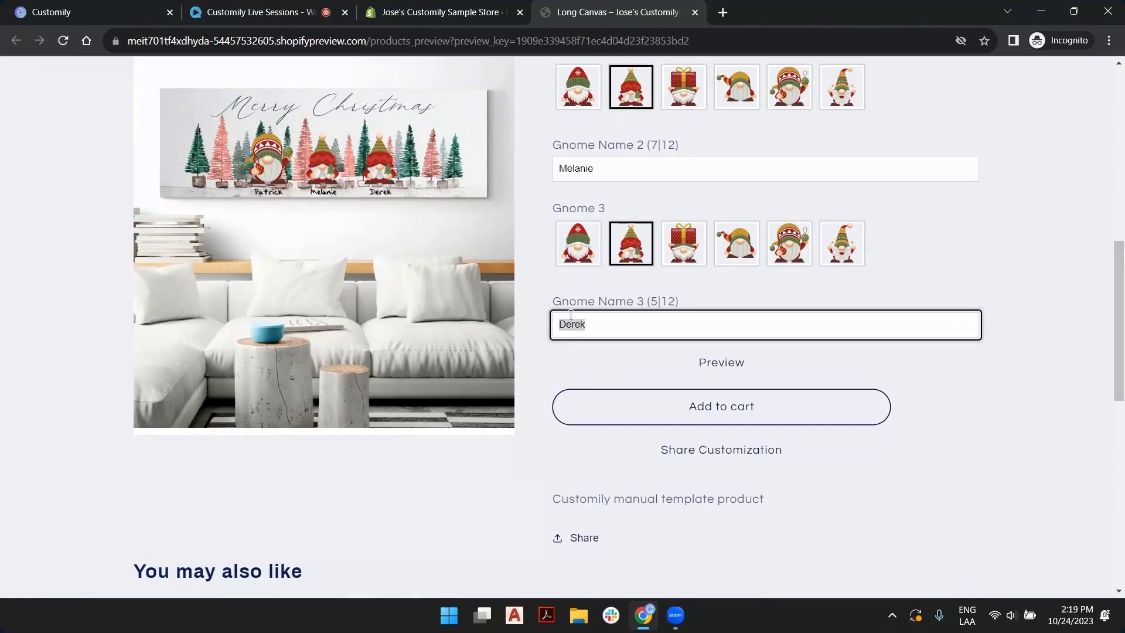
type("Michelle")
scroll(294, 170, "up", 1)
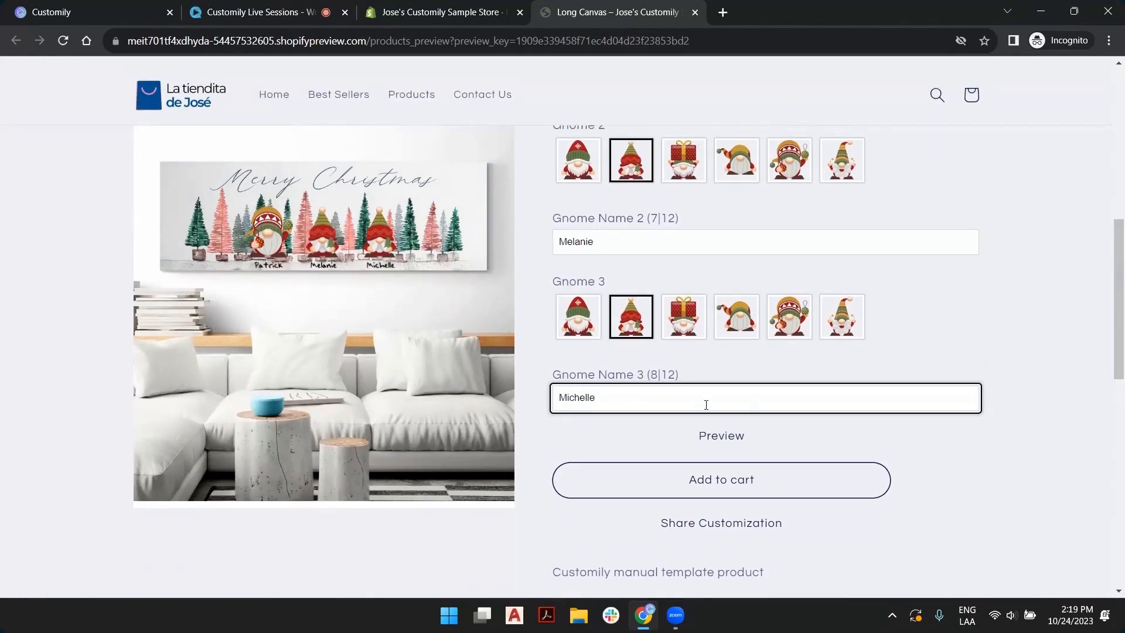
left_click(806, 367)
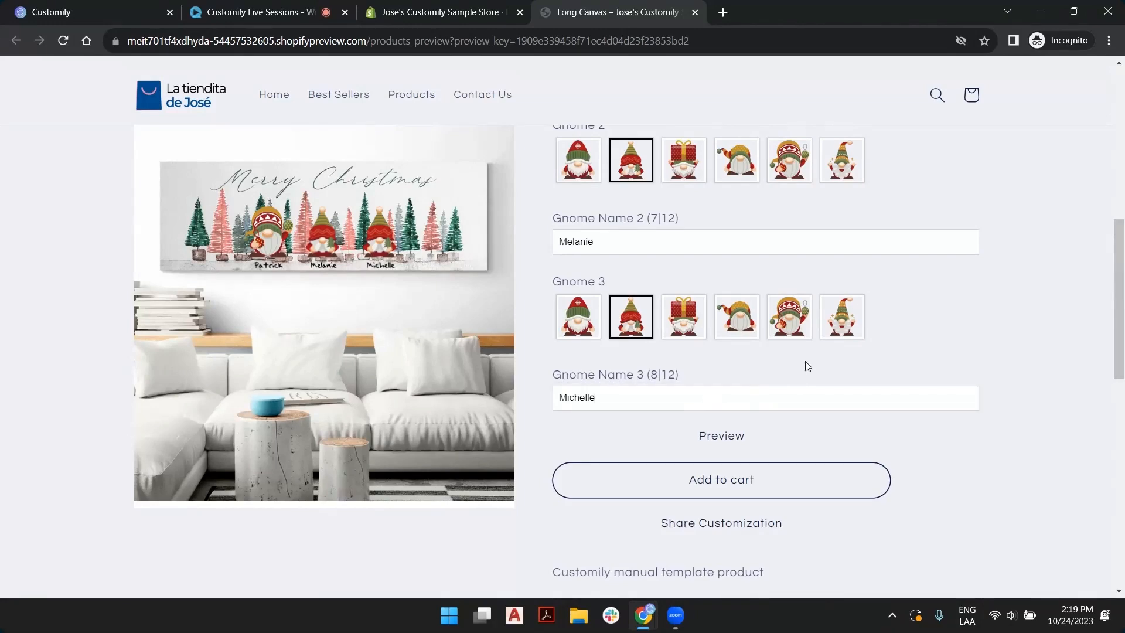
- View the enlarged preview of the personalized canvas and its image-saving options, and close it
left_click(712, 439)
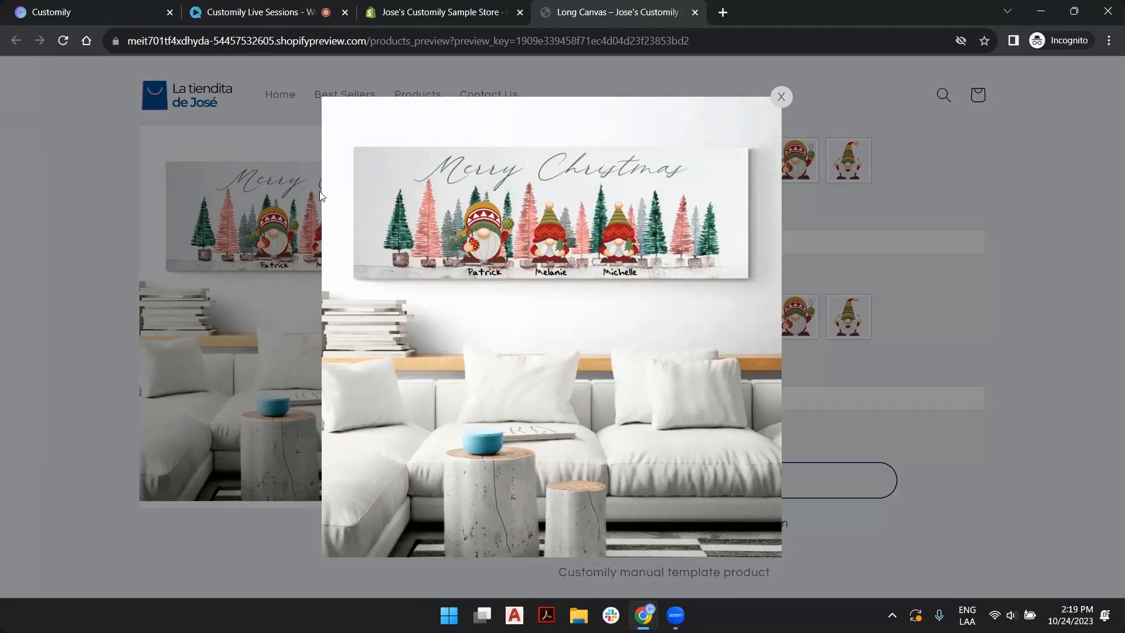
right_click(604, 254)
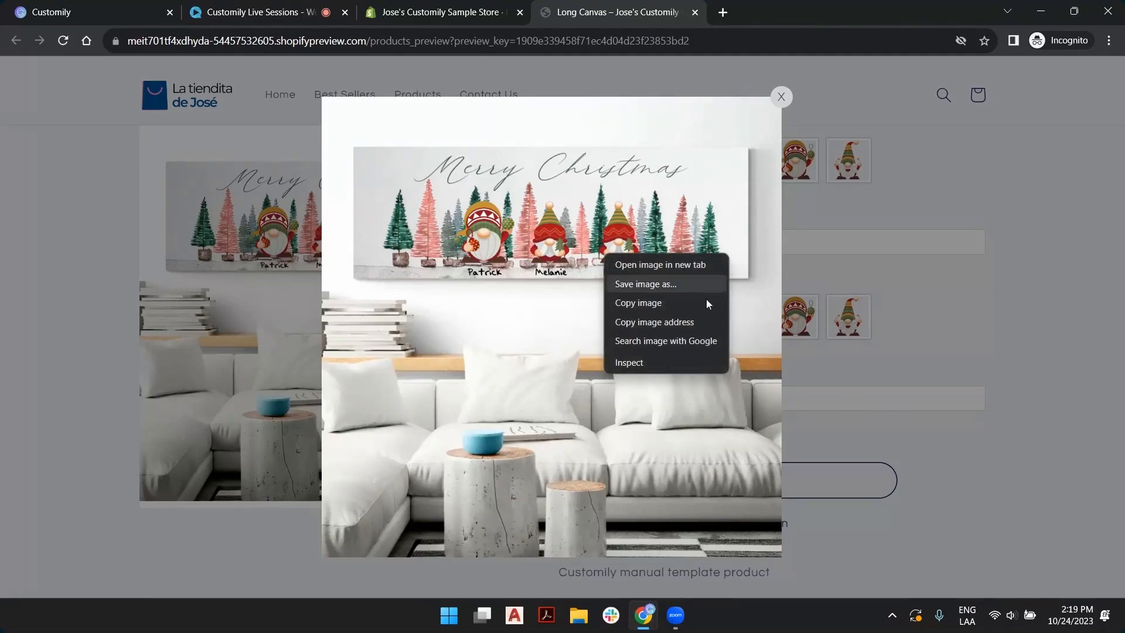
left_click(1025, 460)
left_click(1024, 460)
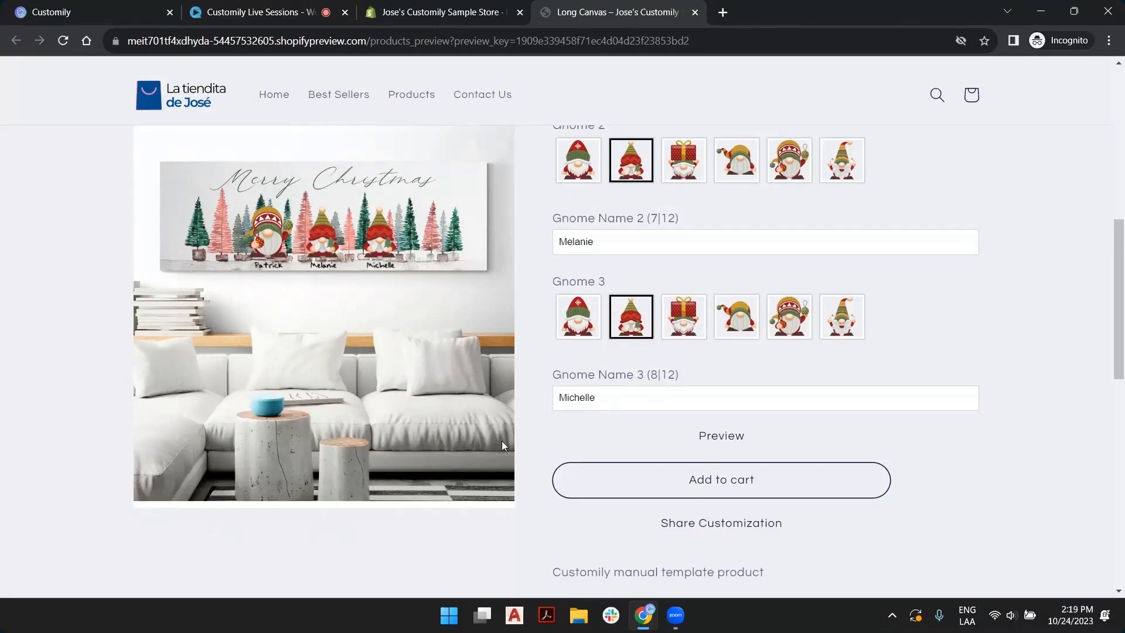
- Check the family member counts offered for the Long Canvas, leaving the selection at 3 Members
scroll(341, 438, "down", 2)
scroll(342, 438, "down", 2)
scroll(389, 326, "up", 10)
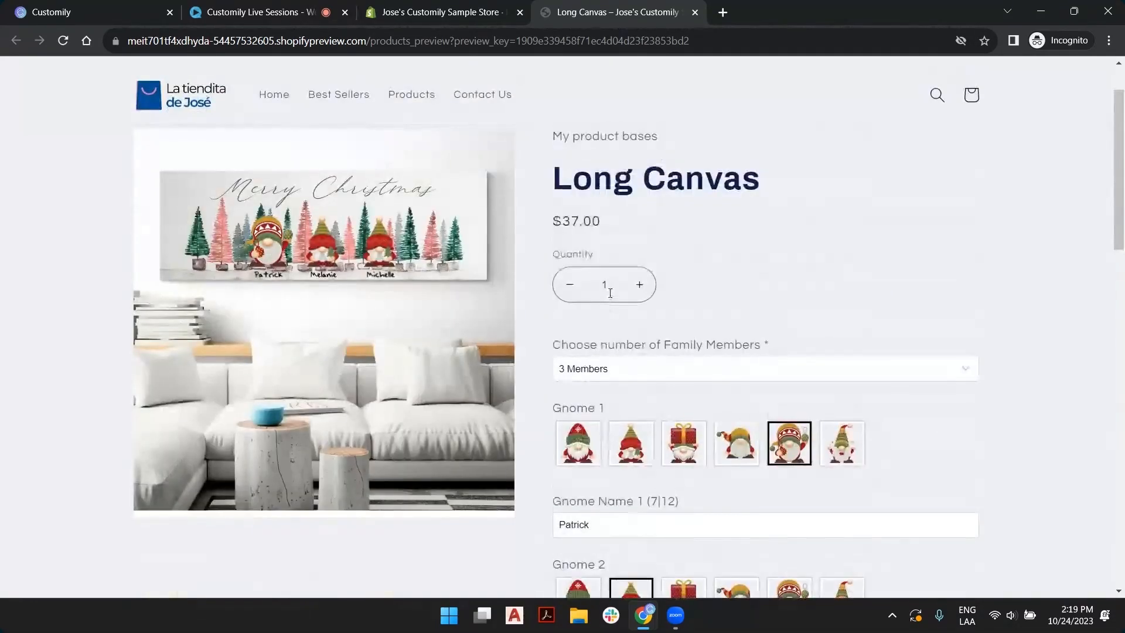
scroll(642, 317, "down", 1)
scroll(641, 322, "down", 1)
left_click(635, 222)
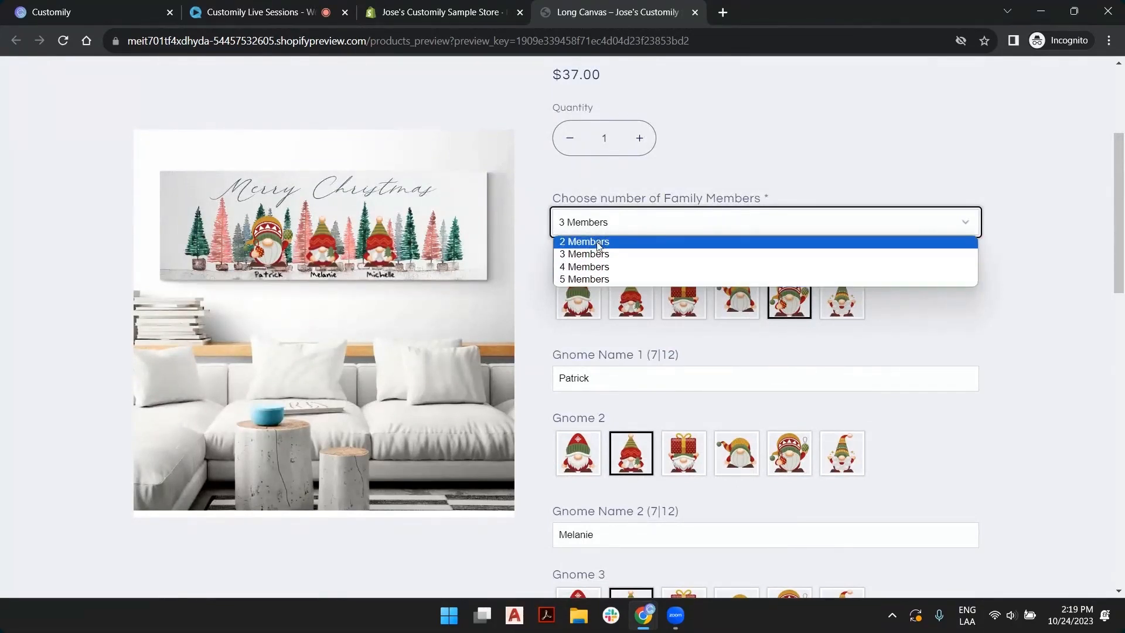
left_click(539, 266)
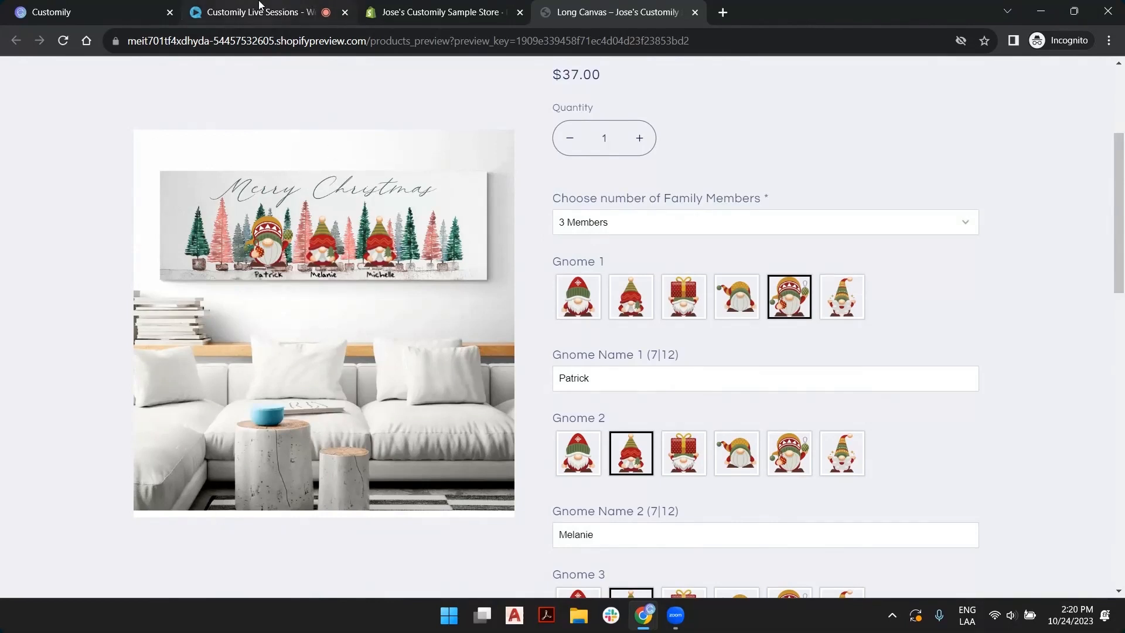
- Compare Customily's blank preview area with the store page's canvas mockup, and return to Customily
left_click(108, 4)
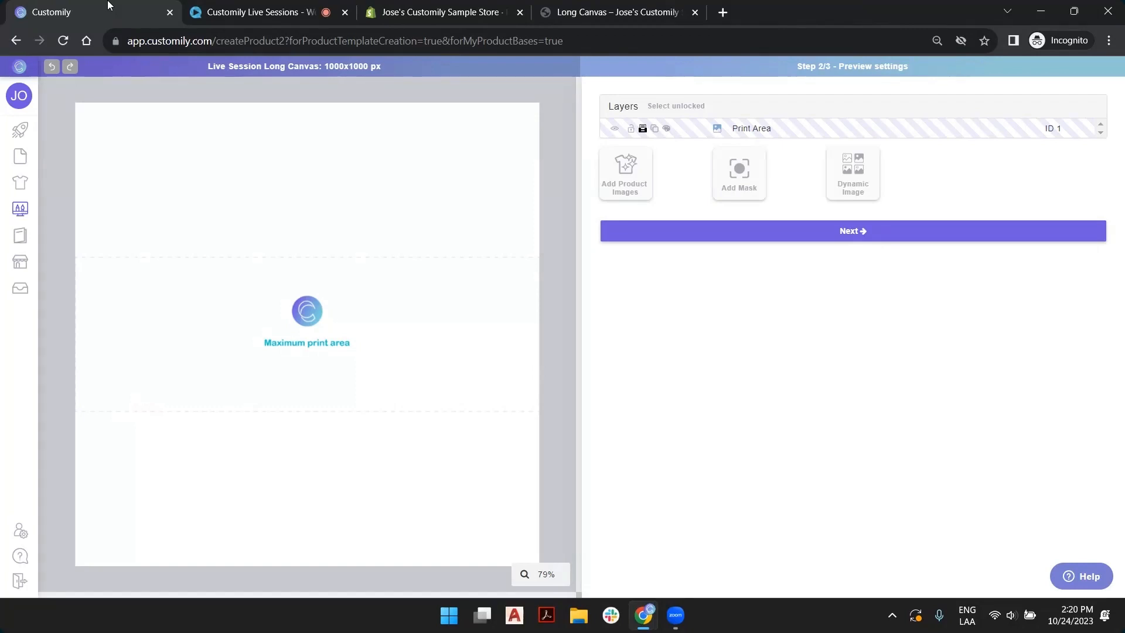
left_click(594, 6)
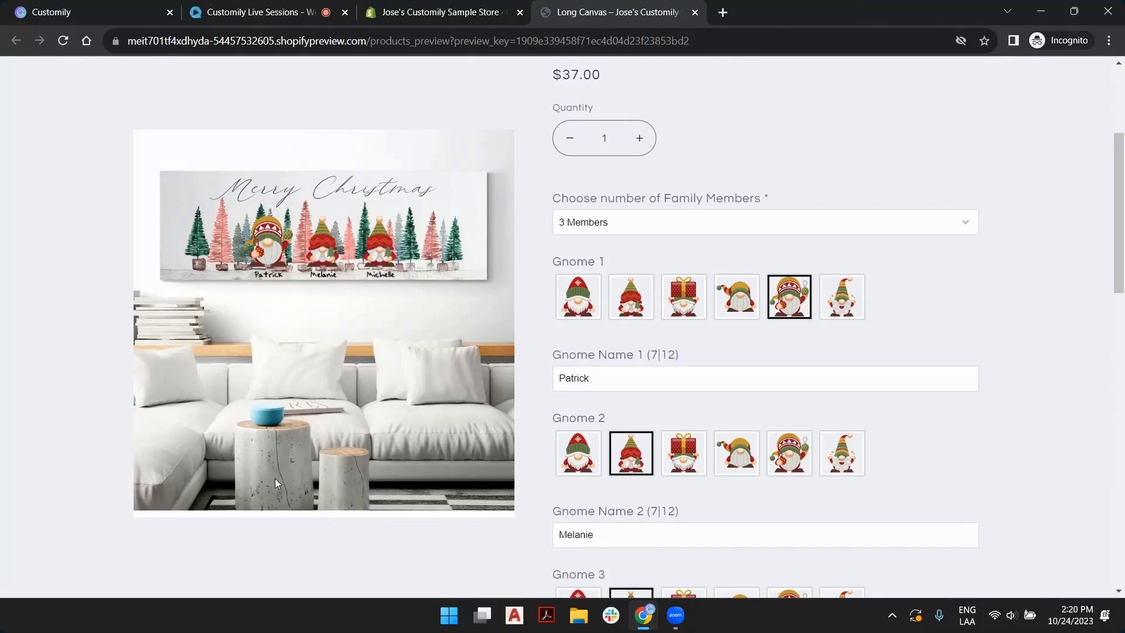
left_click(98, 7)
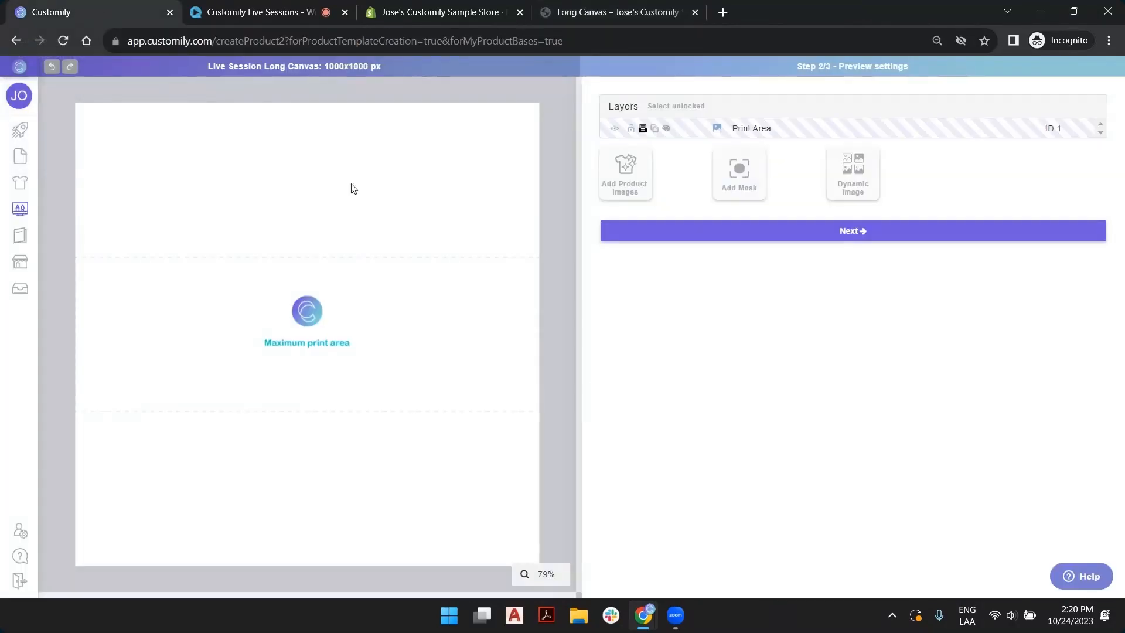
left_click_drag(831, 67, 870, 68)
left_click(870, 68)
left_click(386, 291)
left_click(360, 169)
- Add a product images layer to the preview with poster mask_2.png, accepting the automatic downscaling
left_click(627, 170)
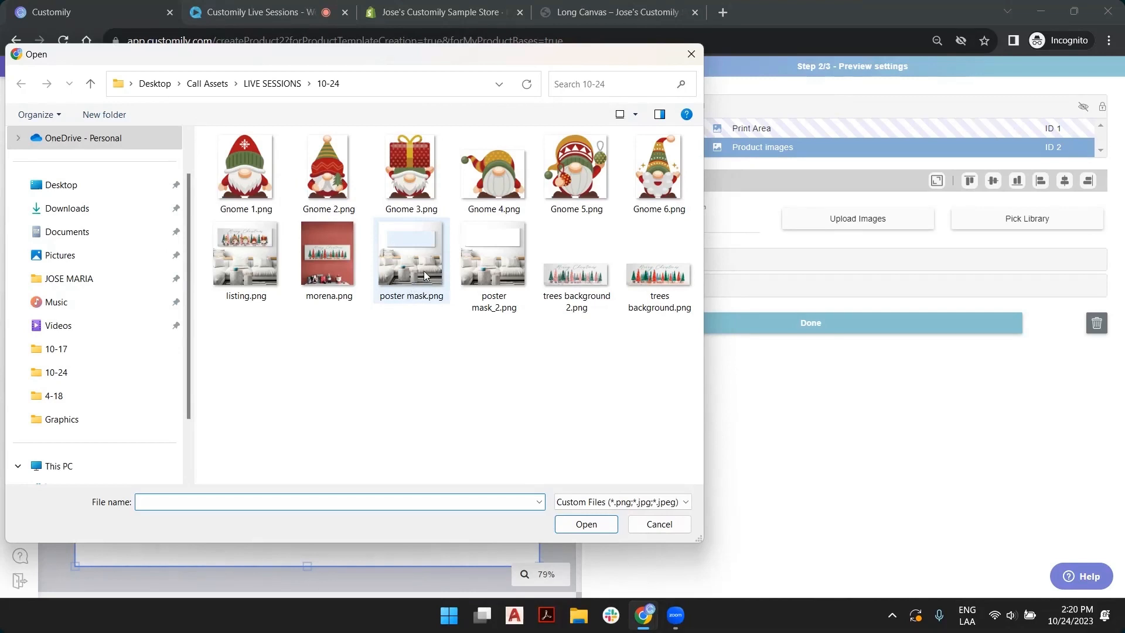
left_click(495, 259)
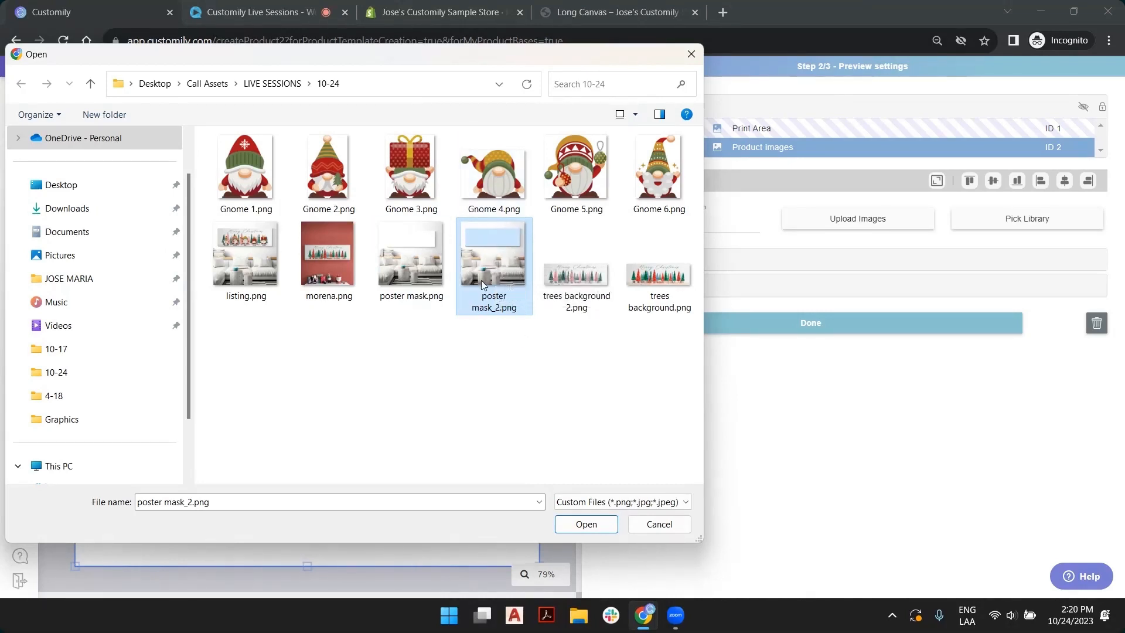
double_click(501, 262)
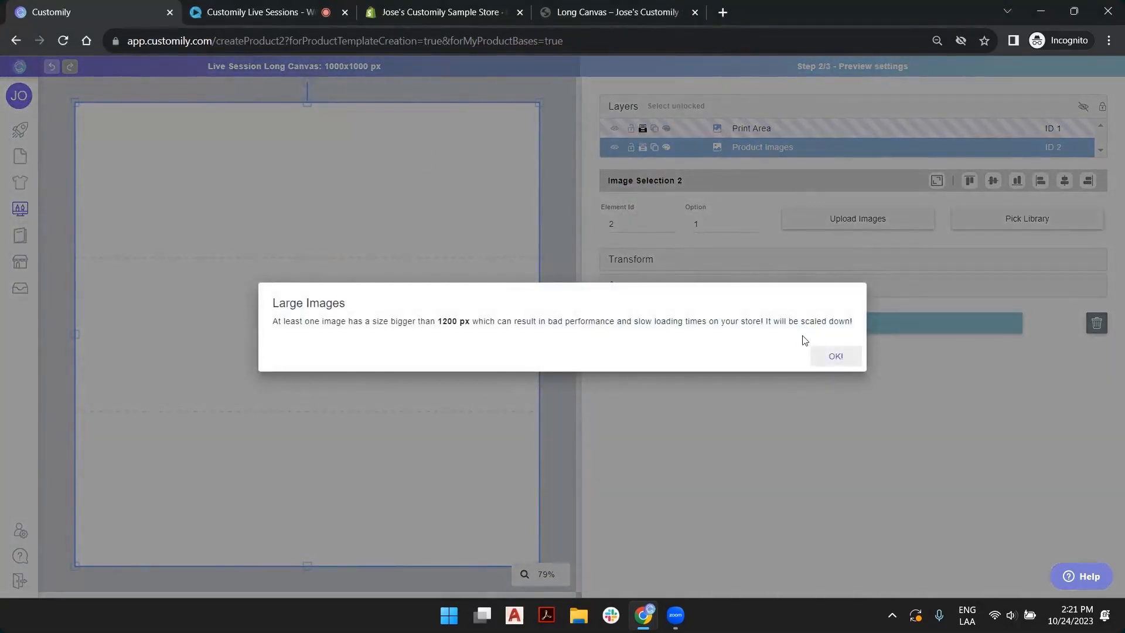
left_click(832, 356)
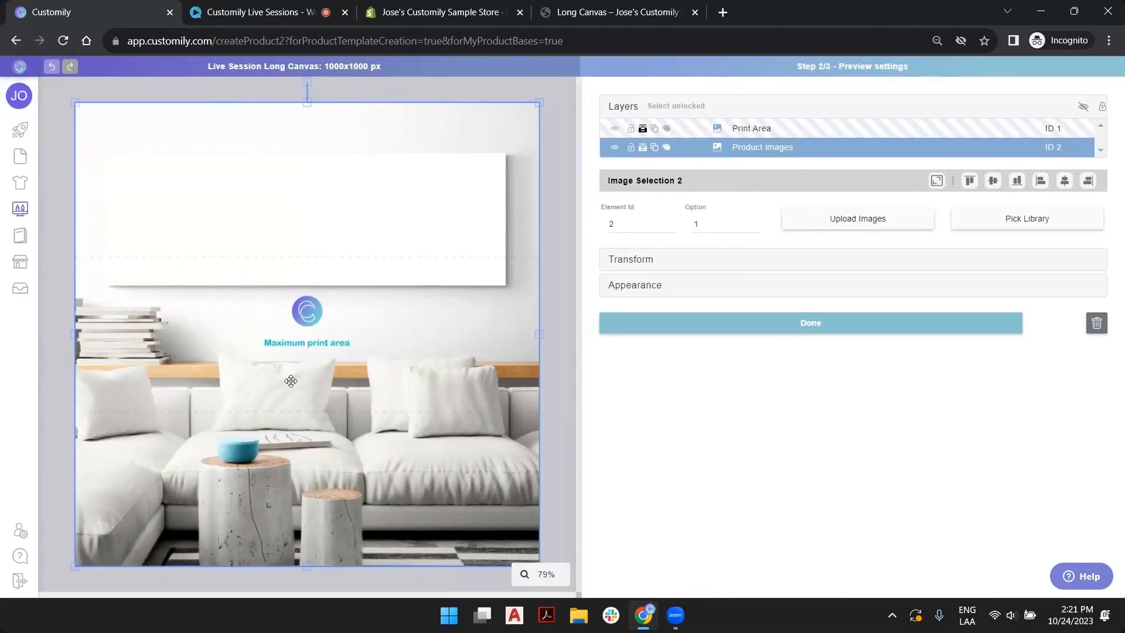
- Move the Print Area onto the blank wall canvas in the mockup and scale it to the canvas's size
left_click(315, 328)
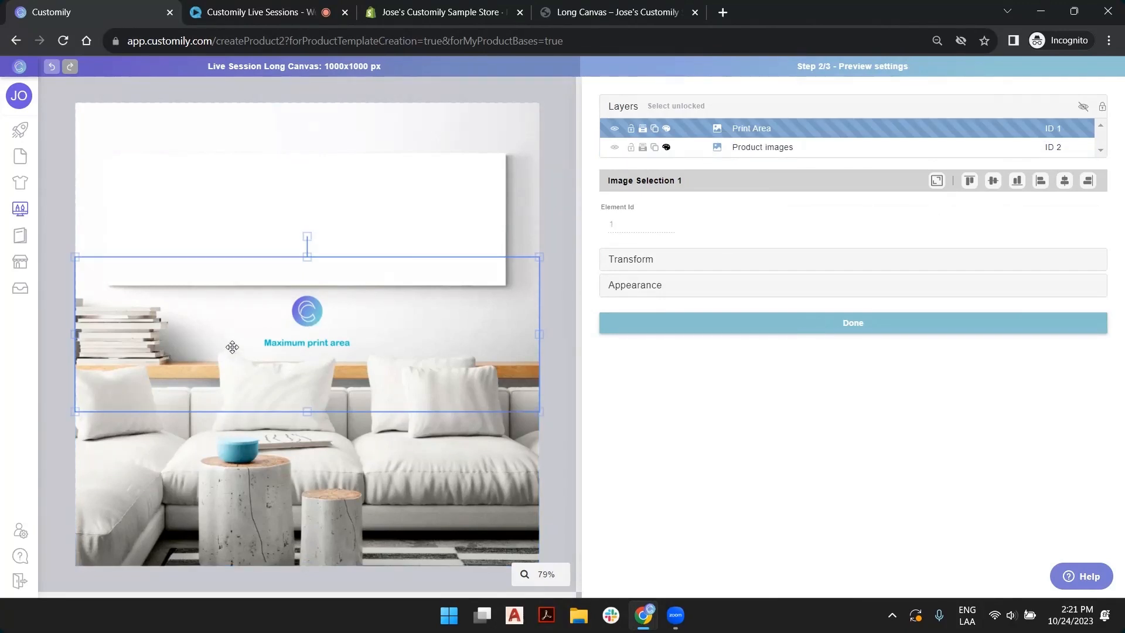
left_click_drag(231, 346, 272, 235)
left_click_drag(269, 233, 200, 223)
left_click_drag(46, 131, 109, 156)
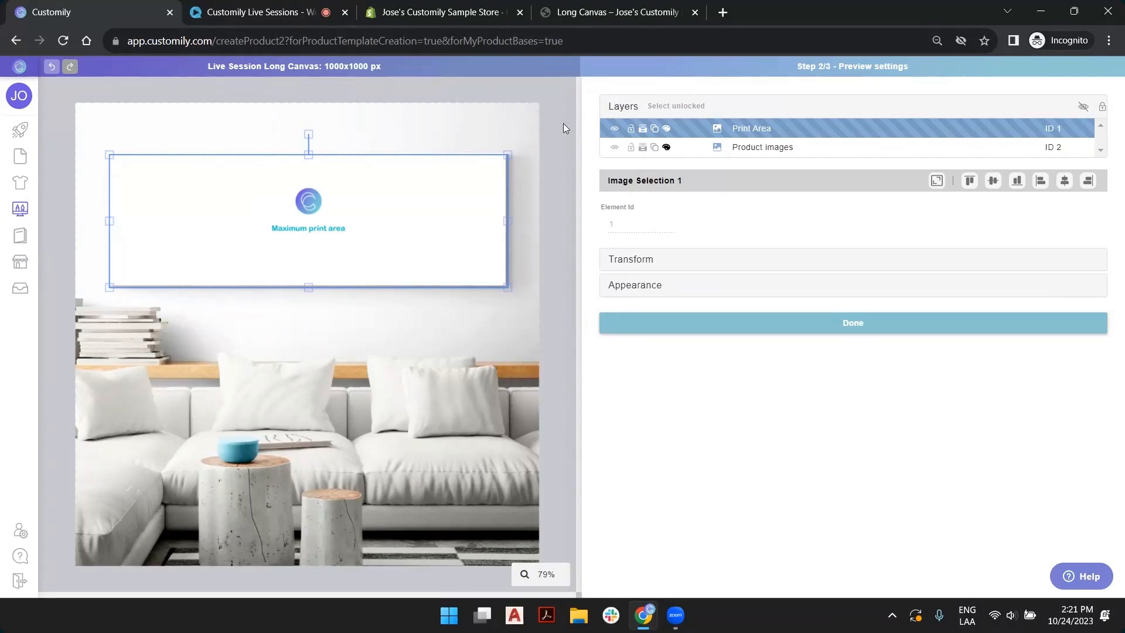
- Fine-tune the Print Area's upper-right corner against the mockup canvas and inspect how its left and right edges line up
left_click(540, 576)
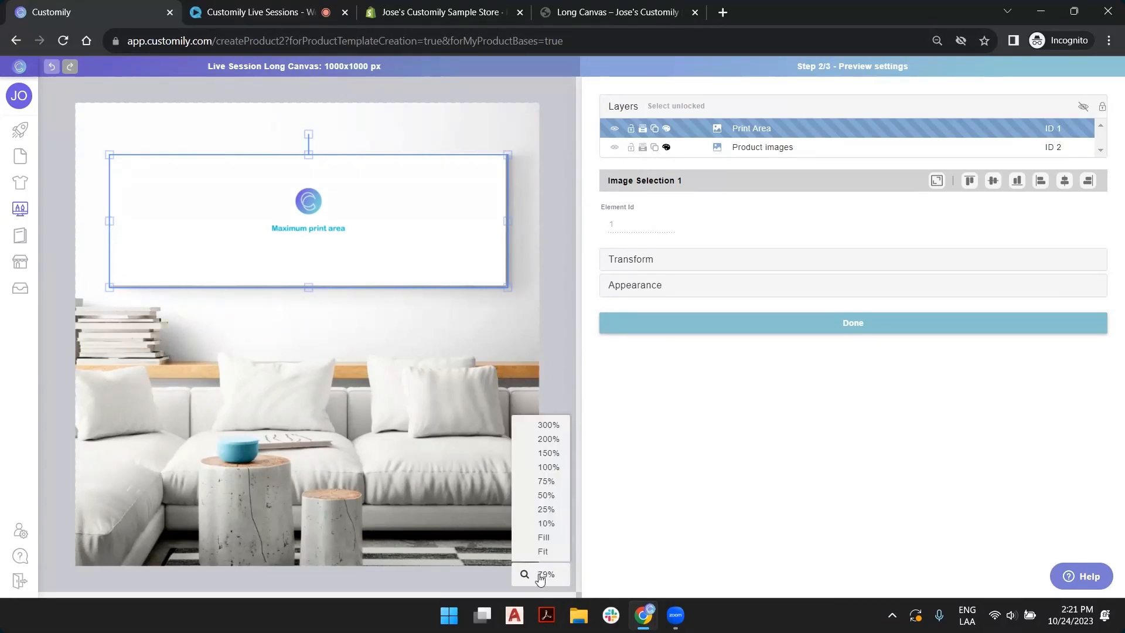
left_click(549, 439)
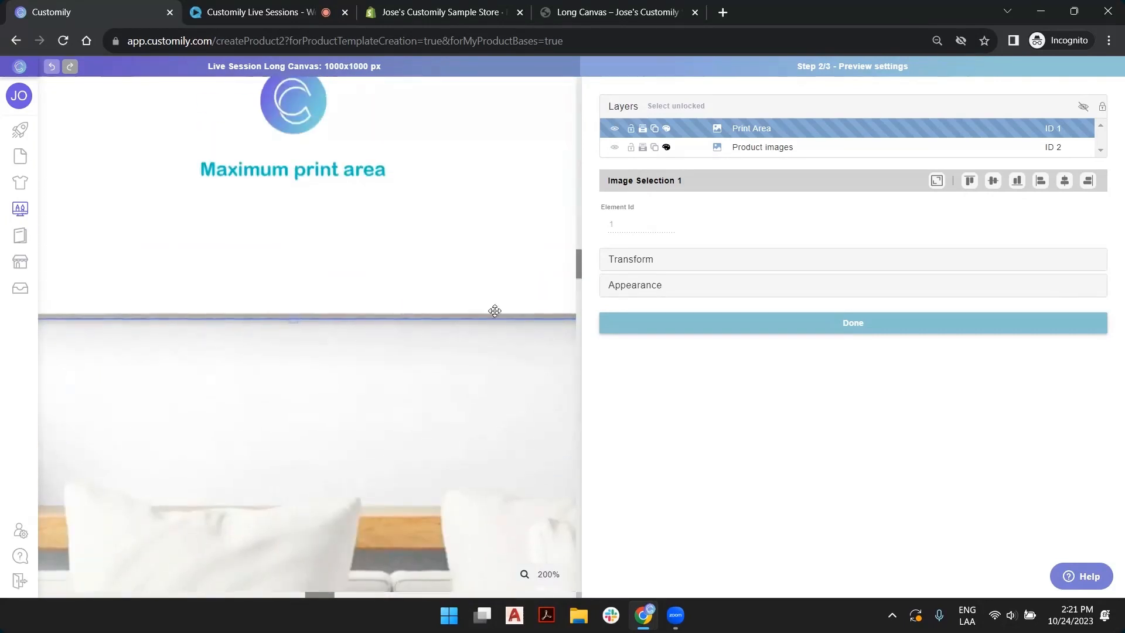
scroll(495, 311, "up", 5)
left_click_drag(326, 593, 546, 593)
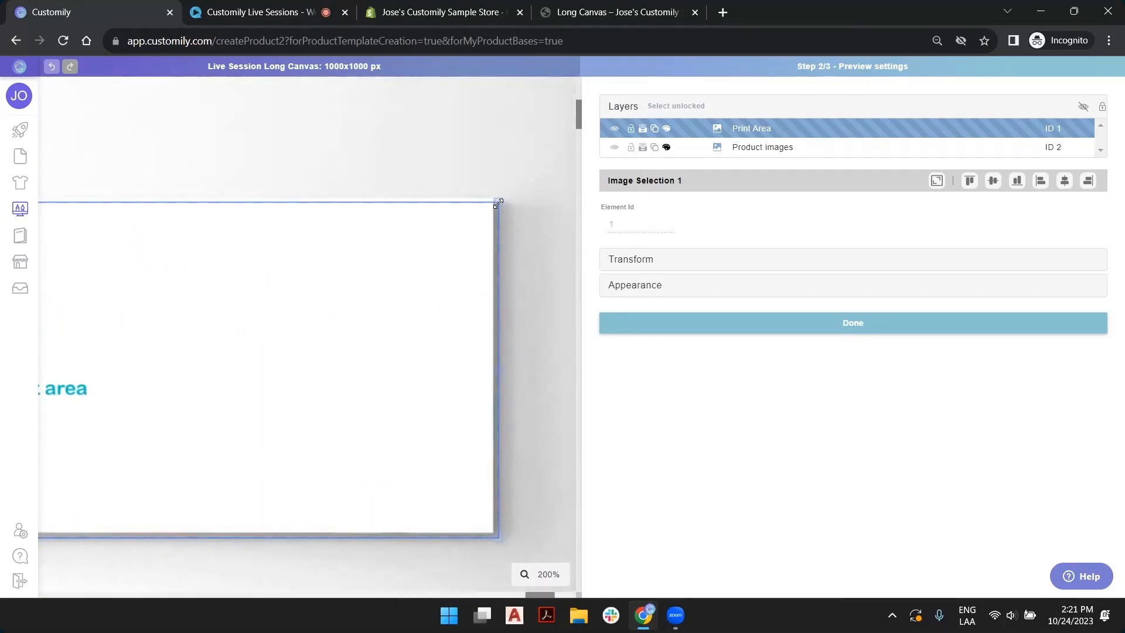
left_click_drag(498, 203, 480, 221)
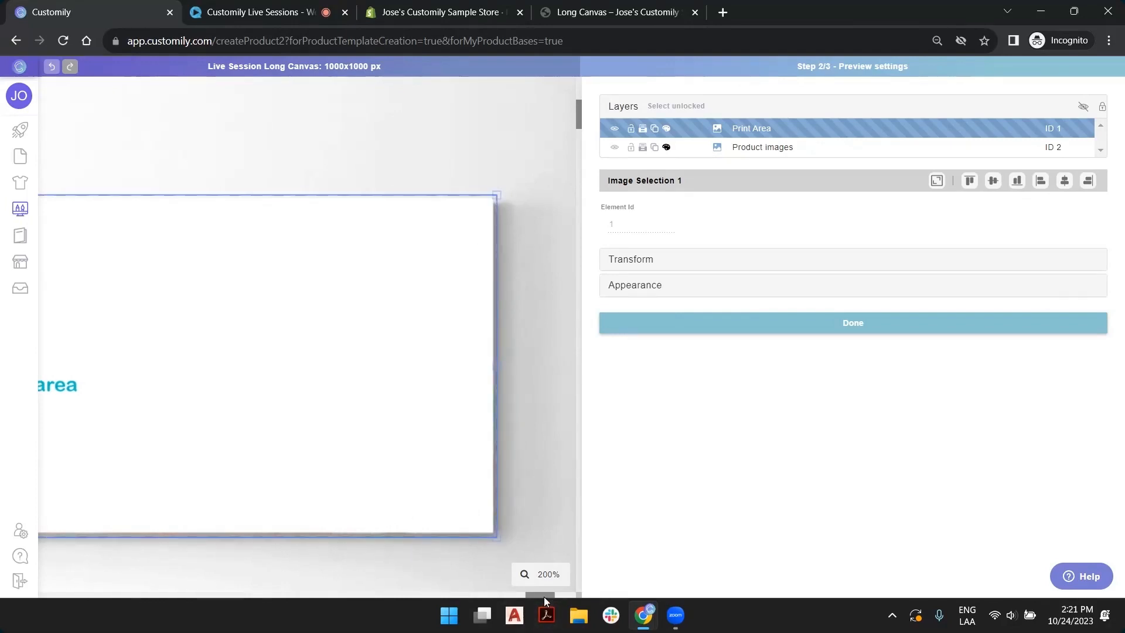
left_click_drag(543, 593, 68, 570)
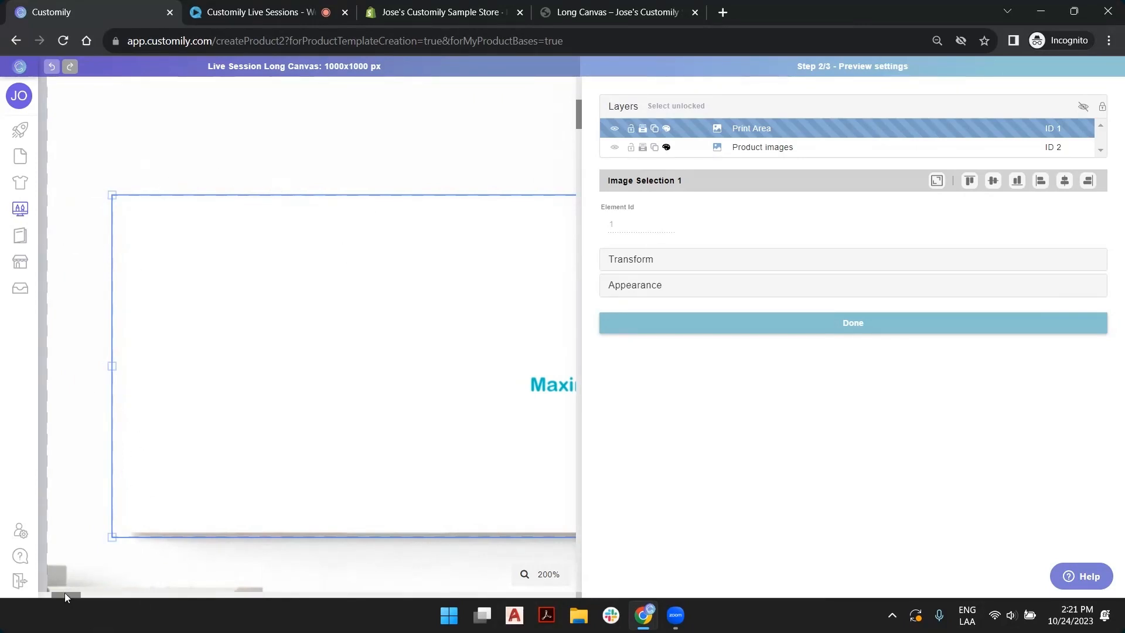
left_click_drag(64, 596, 479, 526)
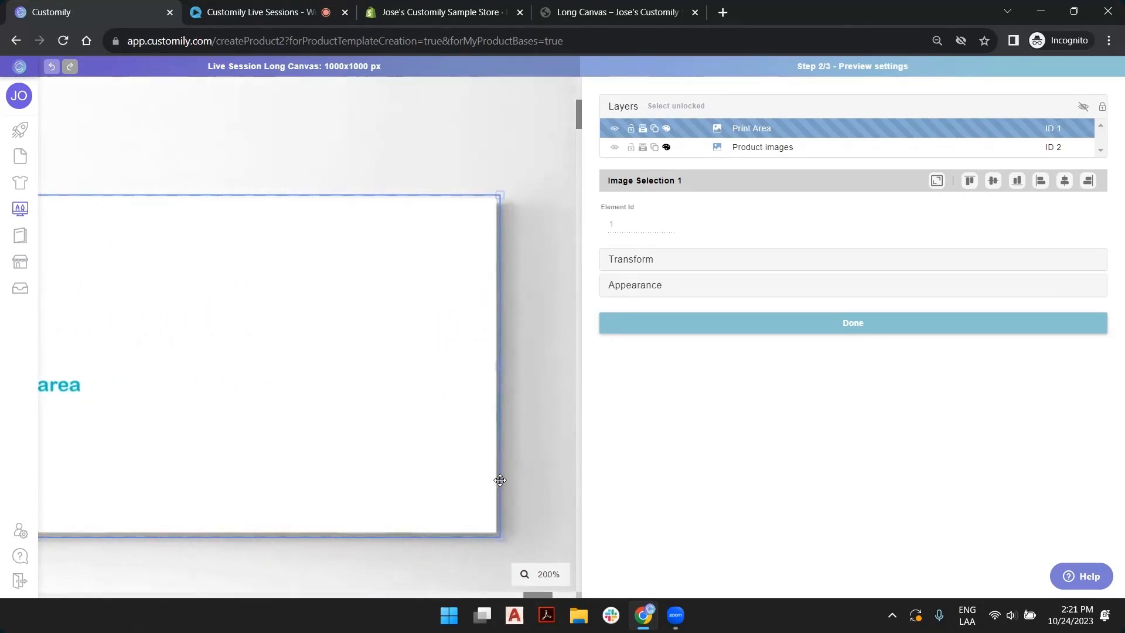
- Refine the Print Area's upper-right corner at 300% magnification and check its alignment at the canvas's lower-right corner
left_click(533, 579)
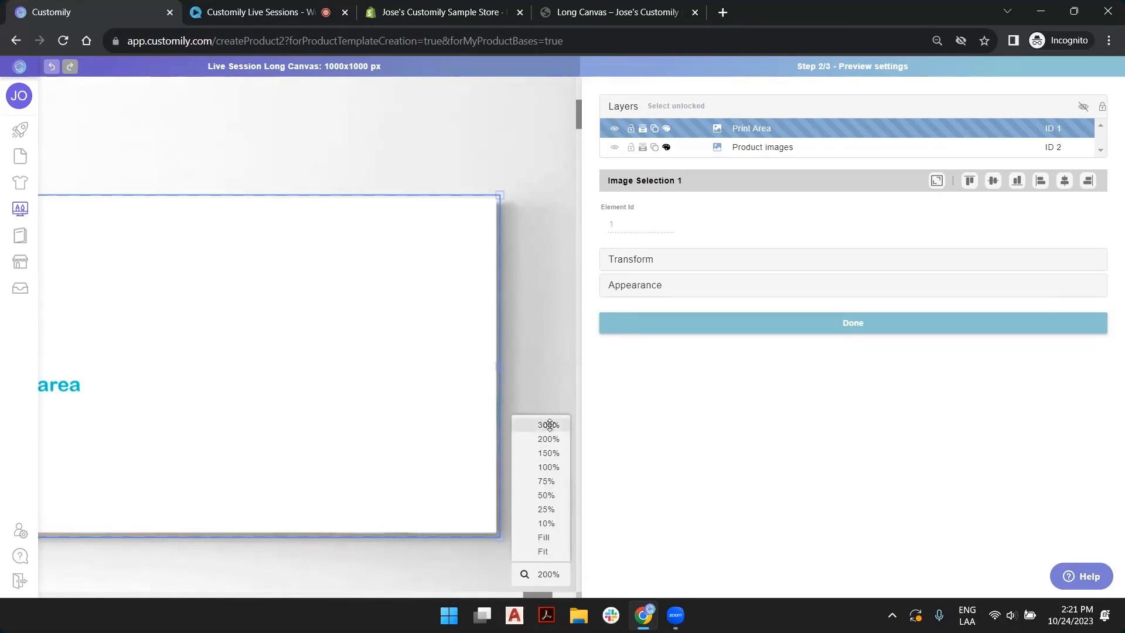
left_click(549, 424)
left_click_drag(497, 596, 560, 598)
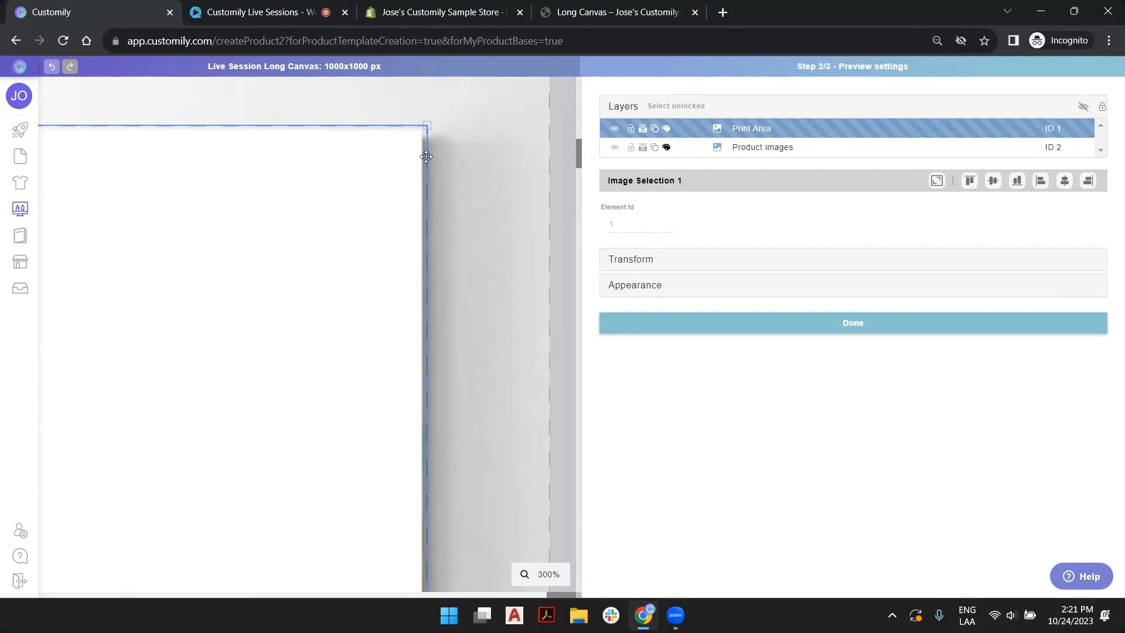
mouse_move(425, 124)
left_mouse_down()
mouse_move(459, 112)
mouse_move(419, 118)
left_mouse_up()
scroll(421, 332, "down", 8)
scroll(427, 332, "down", 3)
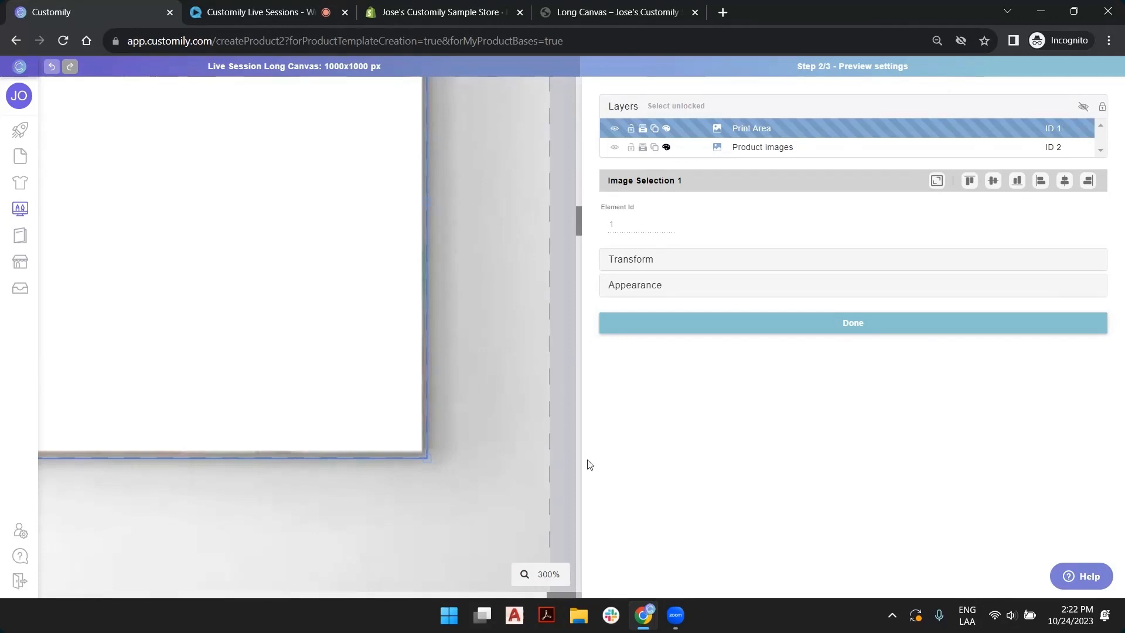
- Deselect the Print Area and set the editor zoom to 75% to review the whole mockup
left_click(564, 457)
left_click(543, 575)
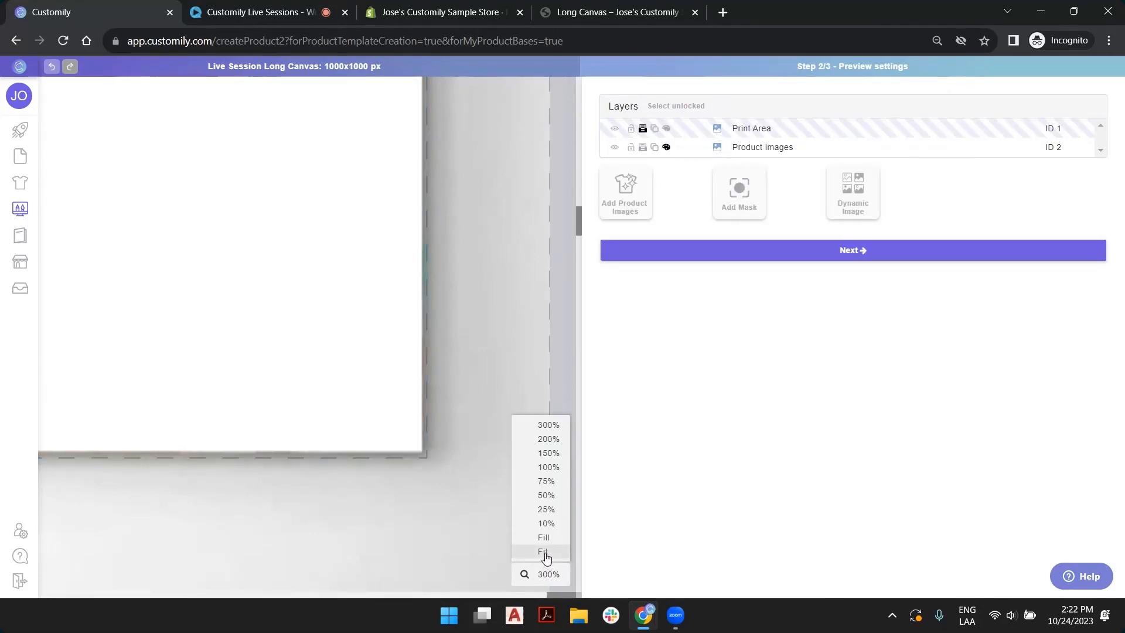
left_click(543, 553)
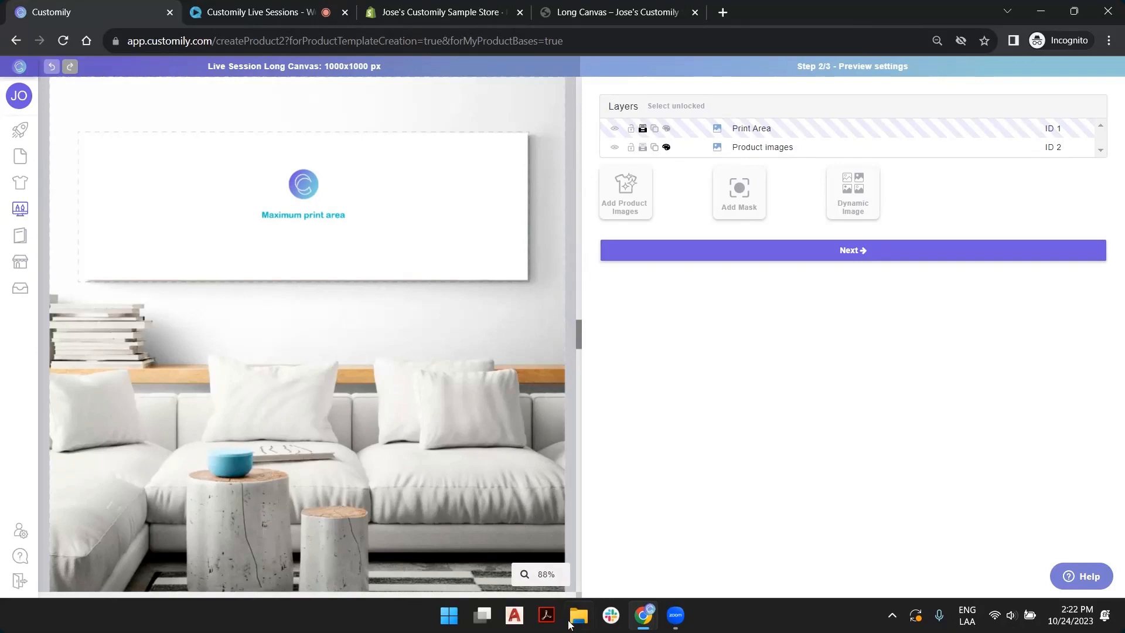
left_click(539, 577)
left_click(550, 523)
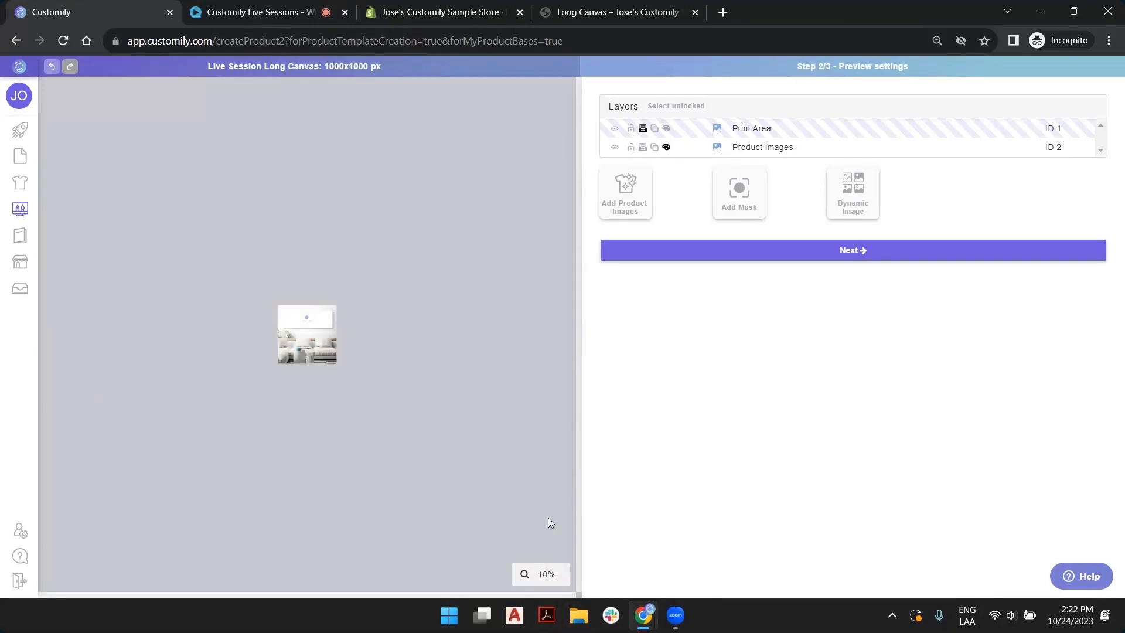
left_click(548, 577)
left_click(542, 479)
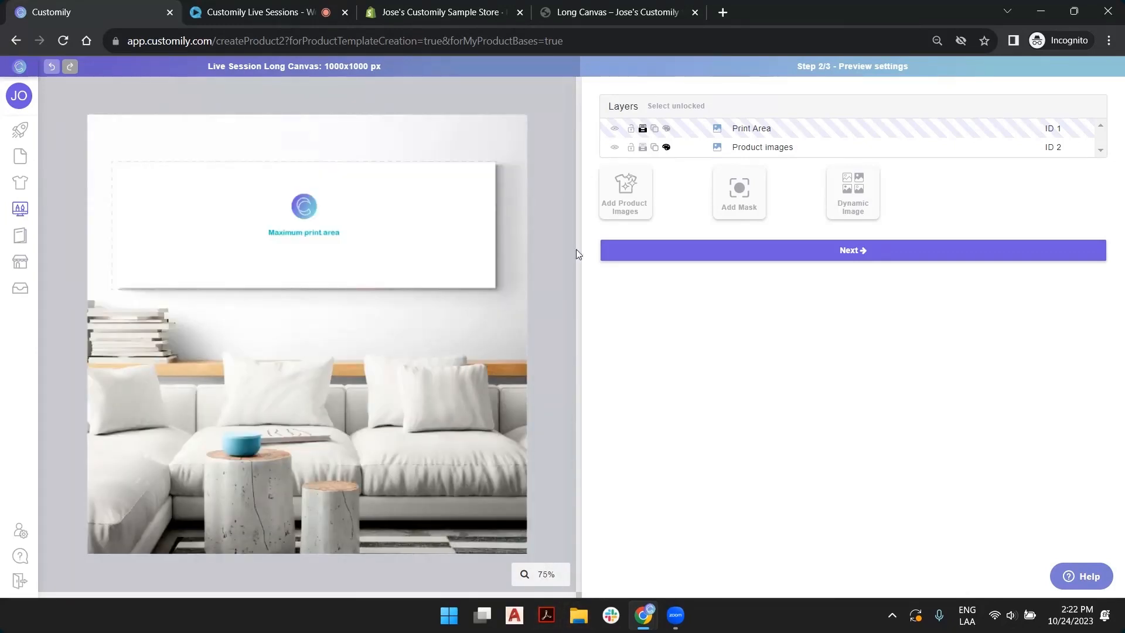
- Add a mask layer to the preview and choose poster mask_2.png in the upload file picker
left_click(743, 194)
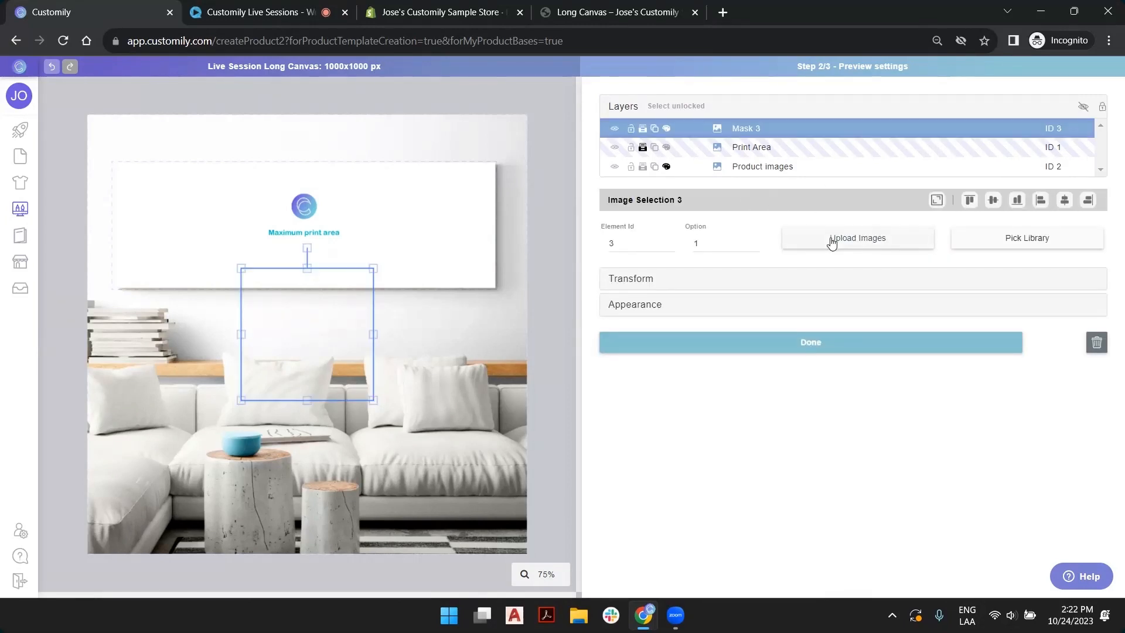
left_click(832, 239)
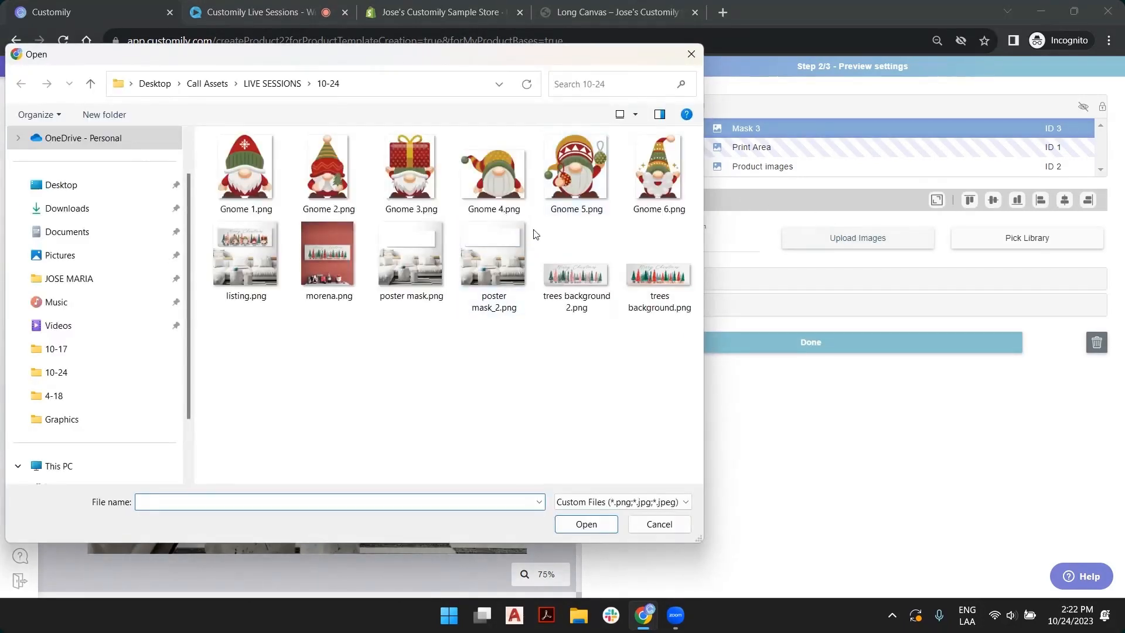
left_click(492, 238)
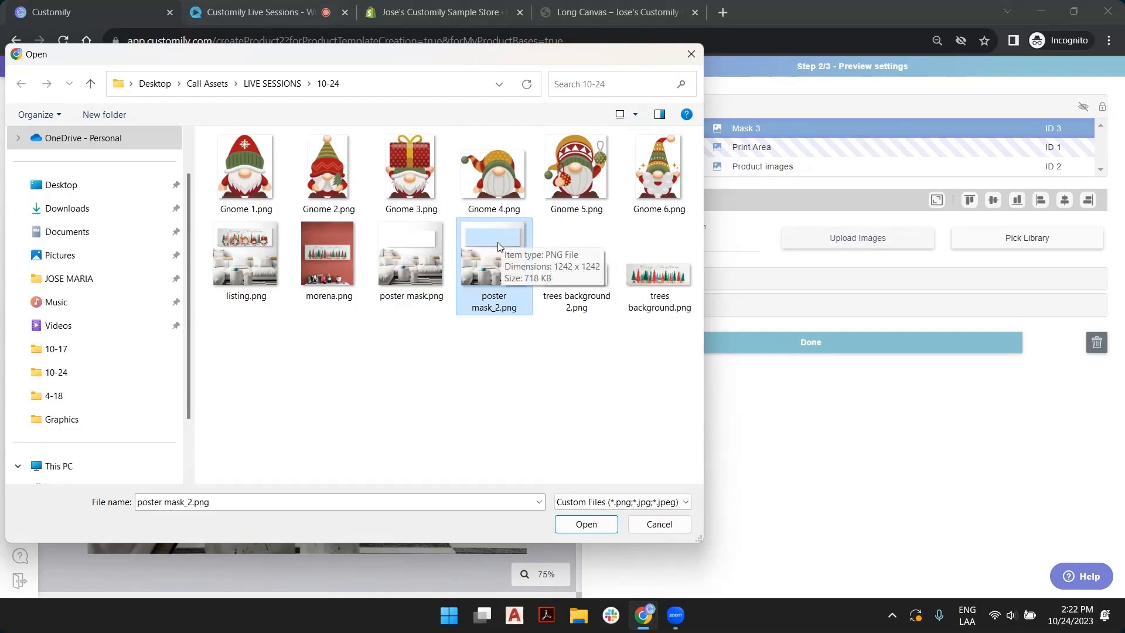
- View listing.png and poster mask_2.png at full size to compare the finished listing image with the mask's canvas cutout
left_click(238, 258)
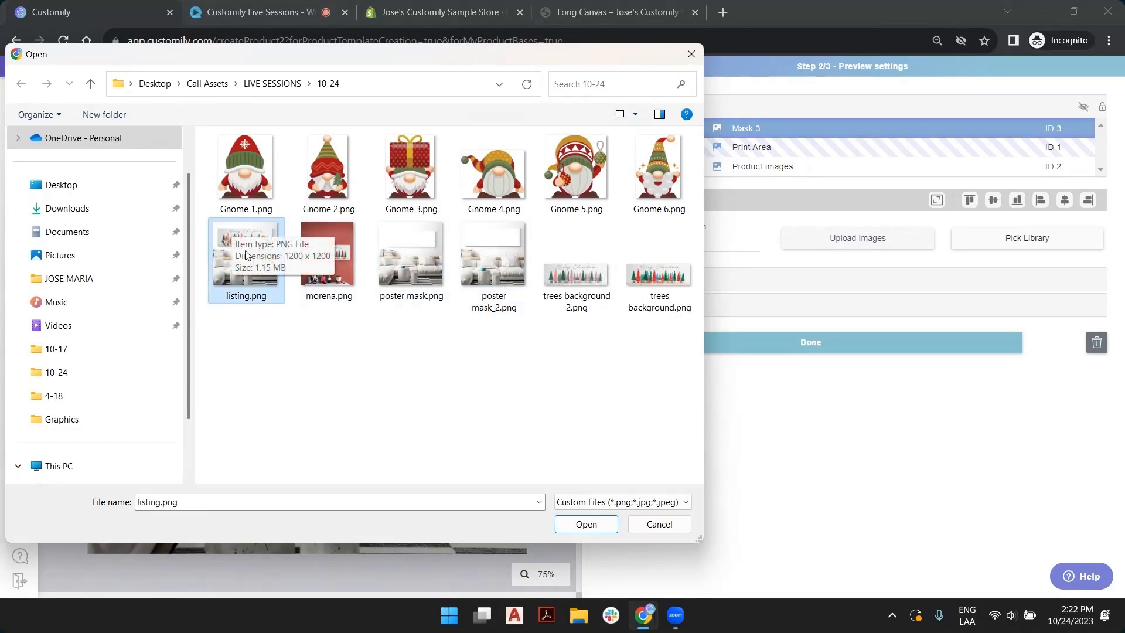
double_click(251, 274)
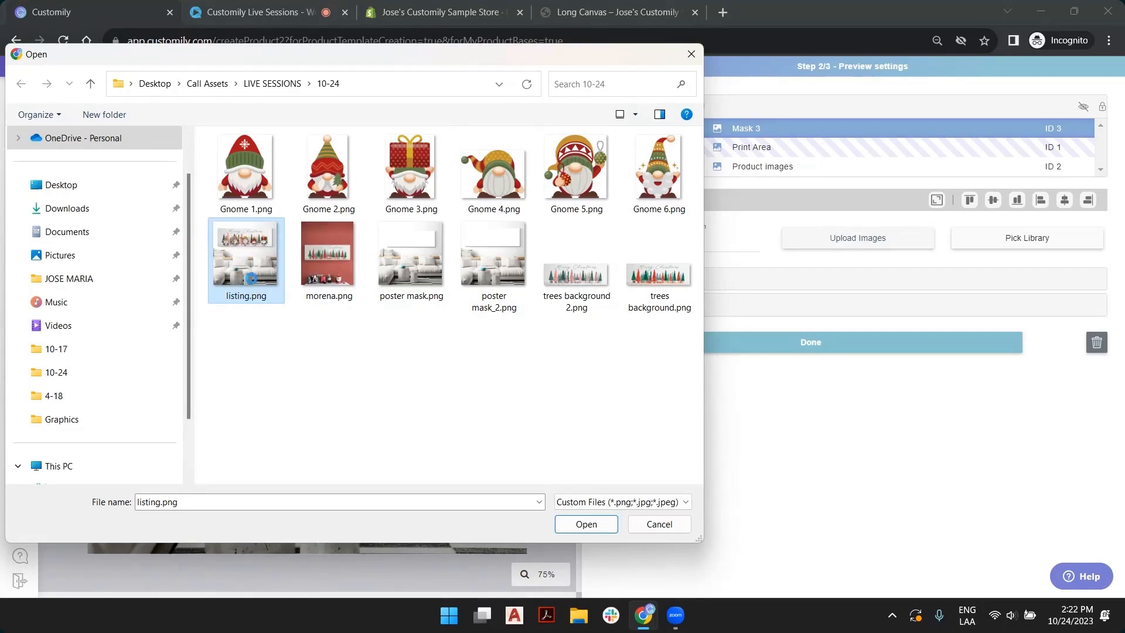
right_click(250, 279)
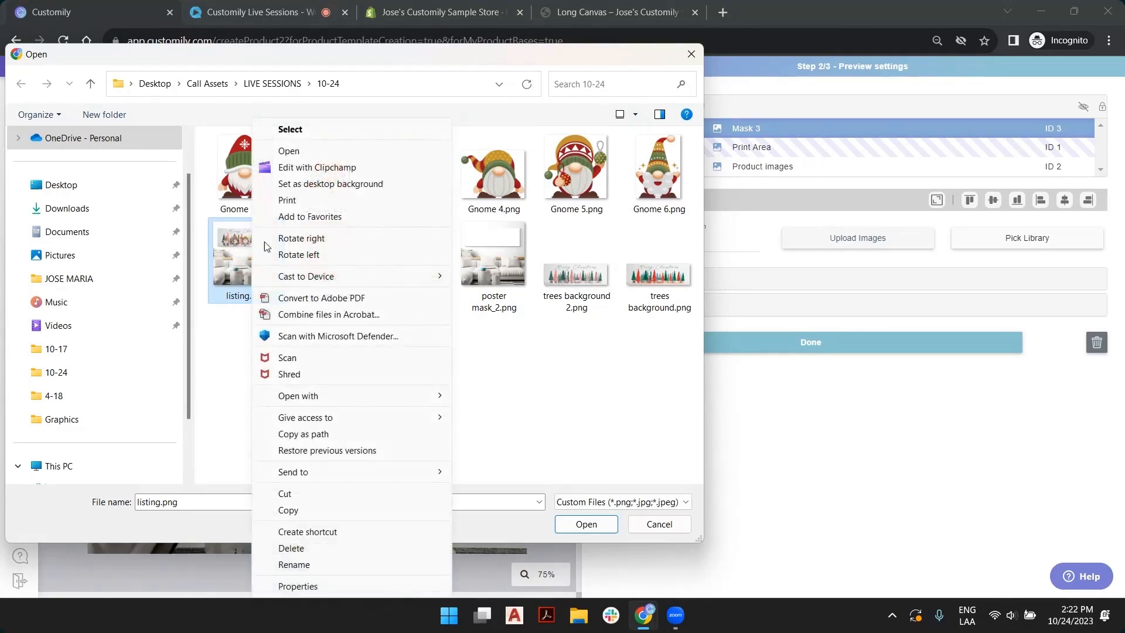
left_click(289, 151)
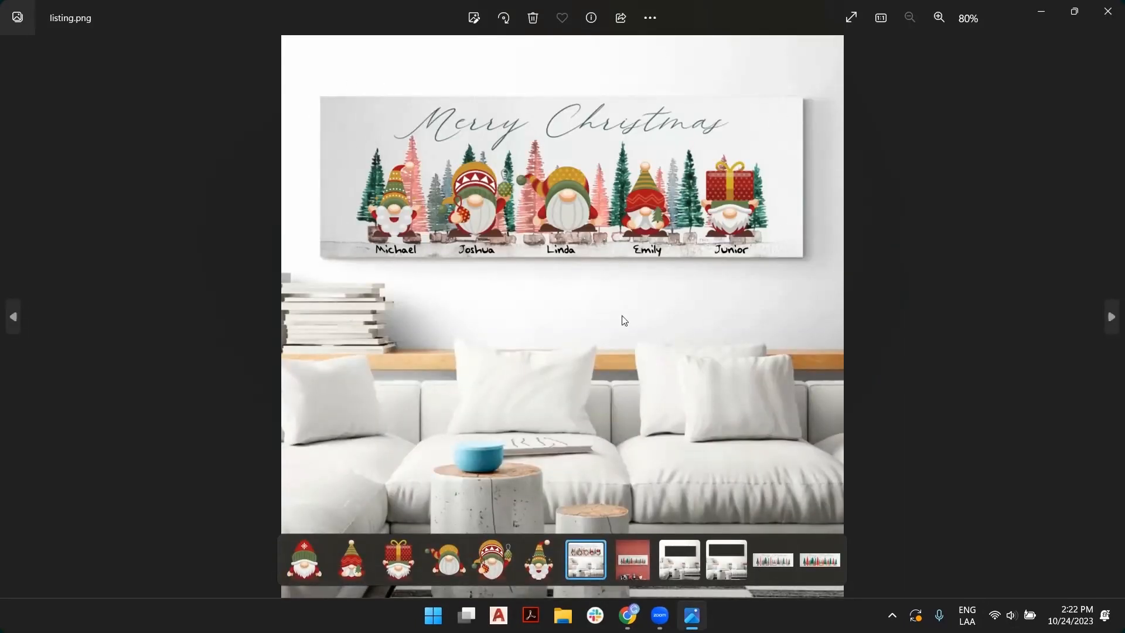
key("alt+Tab")
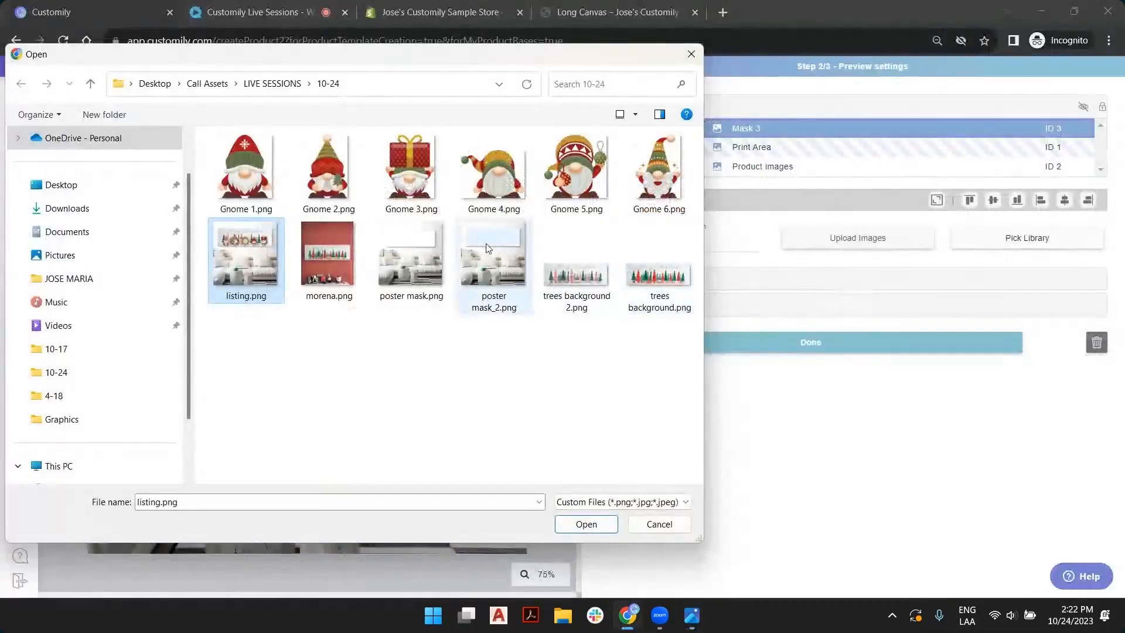
left_click(478, 258)
right_click(486, 247)
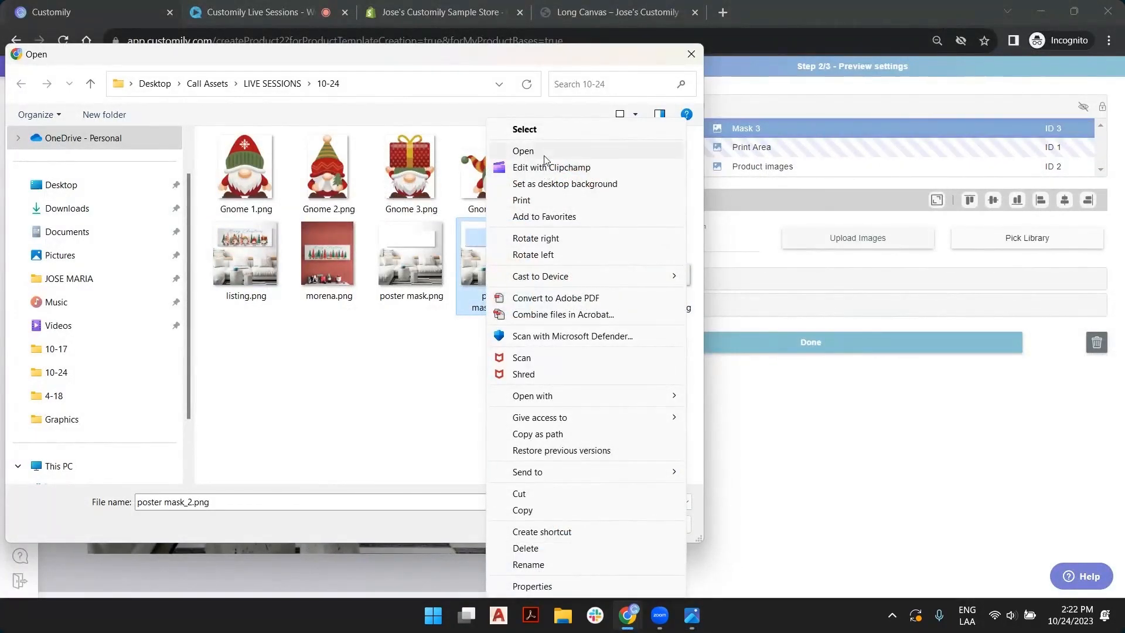
left_click(515, 151)
left_click(1023, 105)
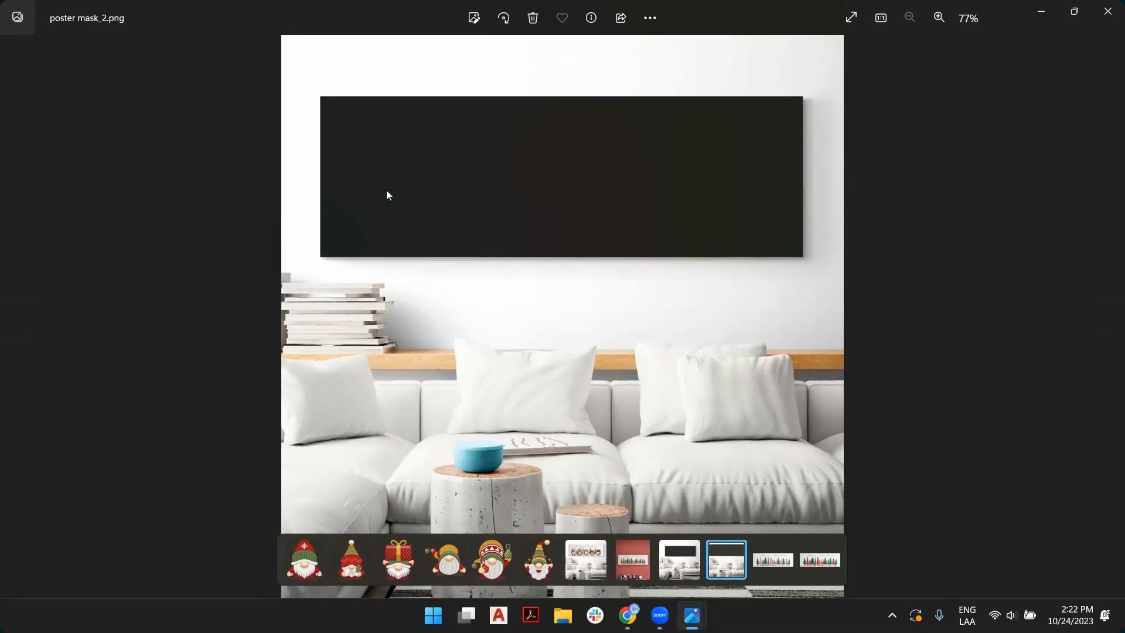
key("alt+Tab")
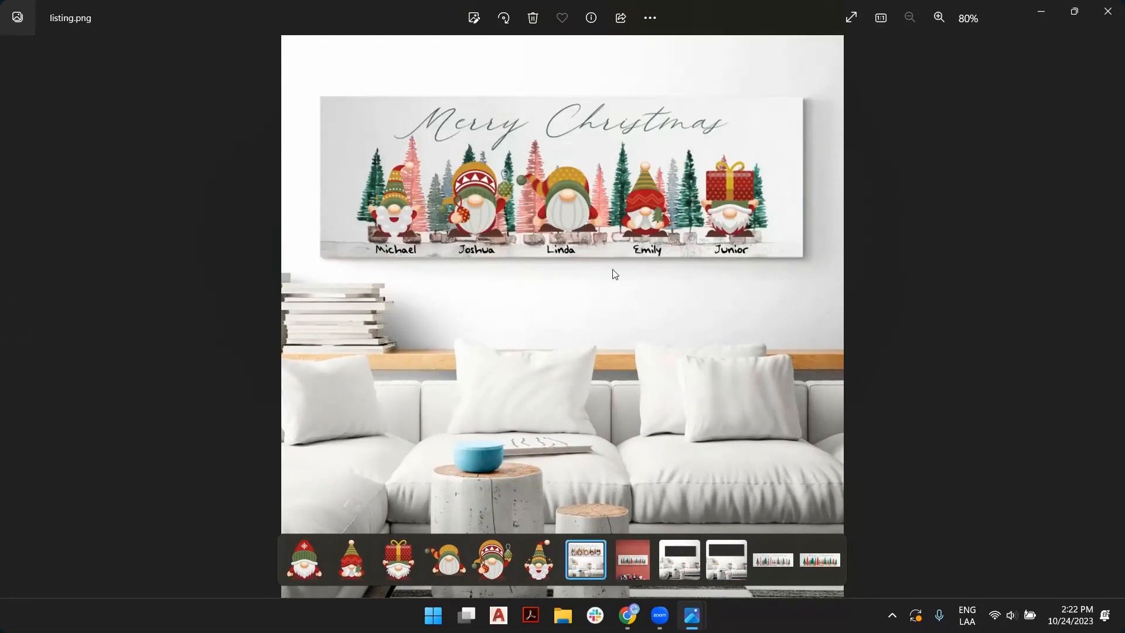
key("alt+Tab")
key("alt+Tab")
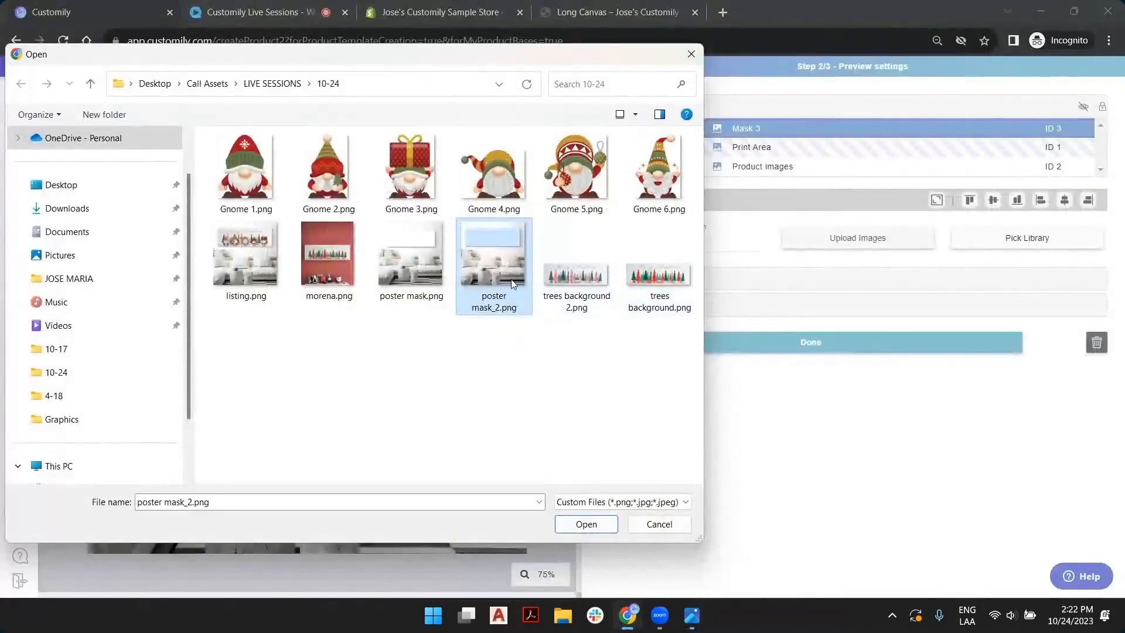
- Upload poster mask_2.png as the mask's image and accept scaling it down to 1200 px
double_click(496, 269)
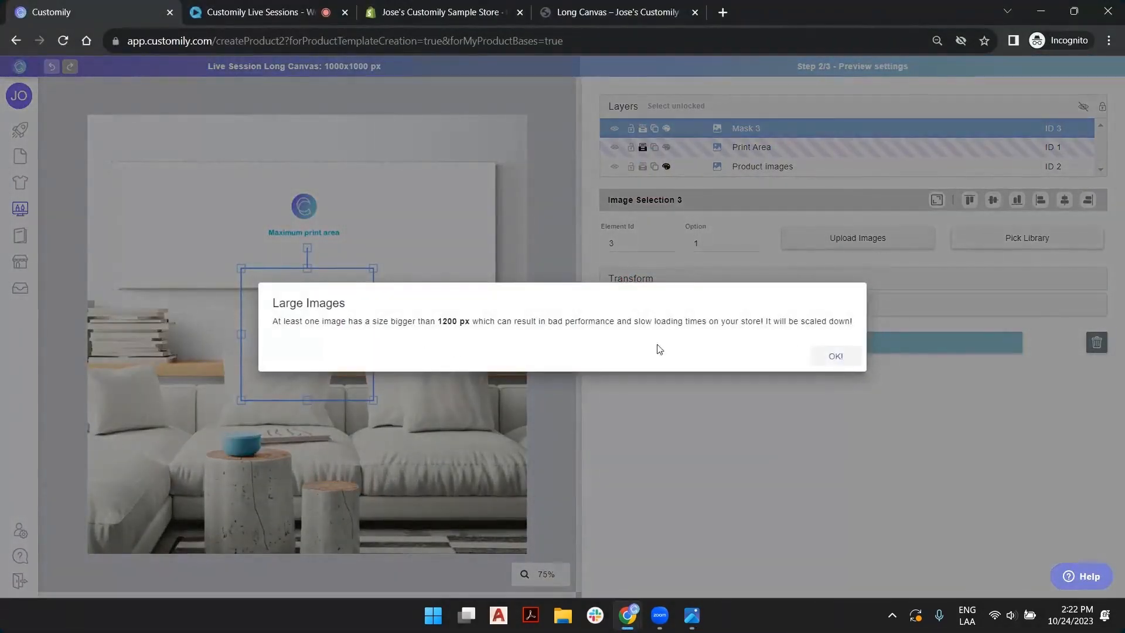
left_click(832, 356)
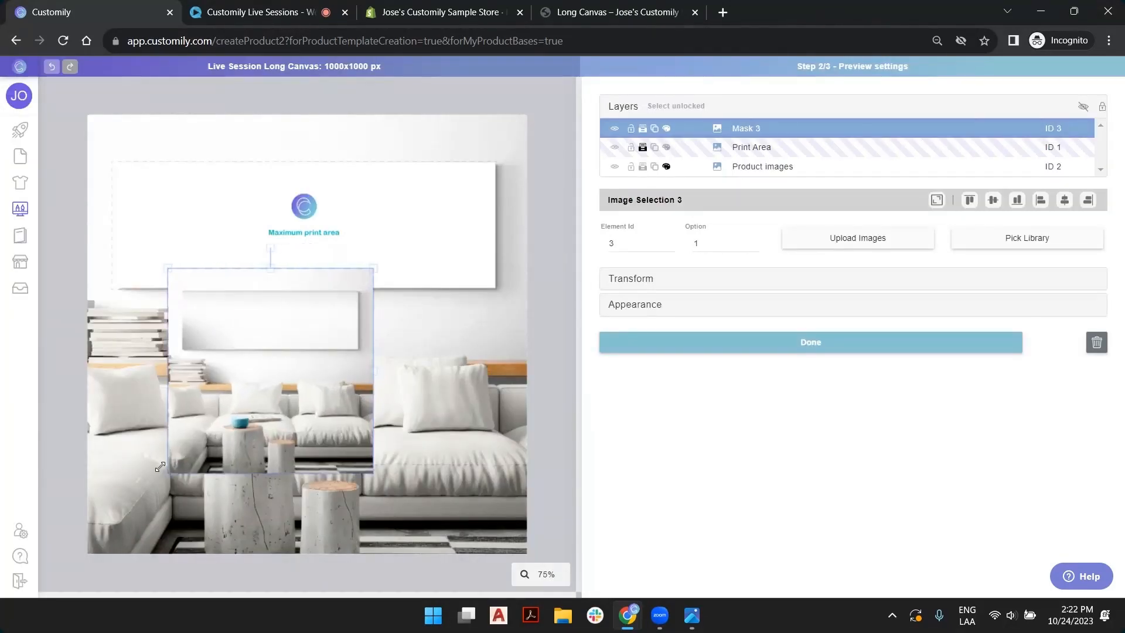
- Enlarge the mask image and move it around over the sofa to inspect its transparent cutout
left_click_drag(242, 394, 235, 430)
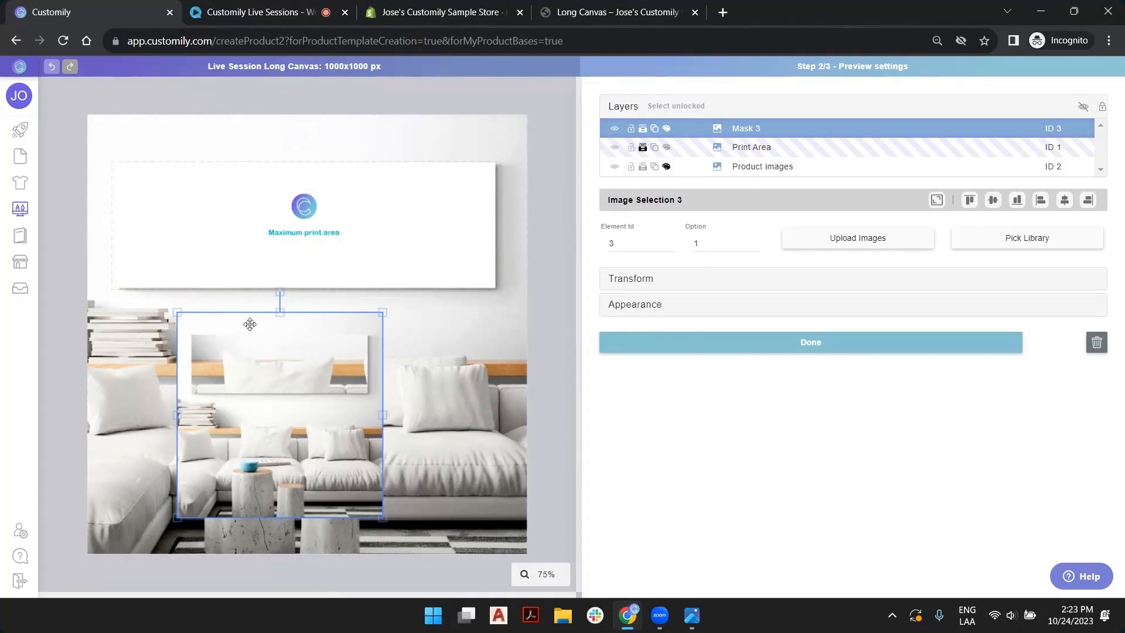
left_click_drag(267, 387, 297, 387)
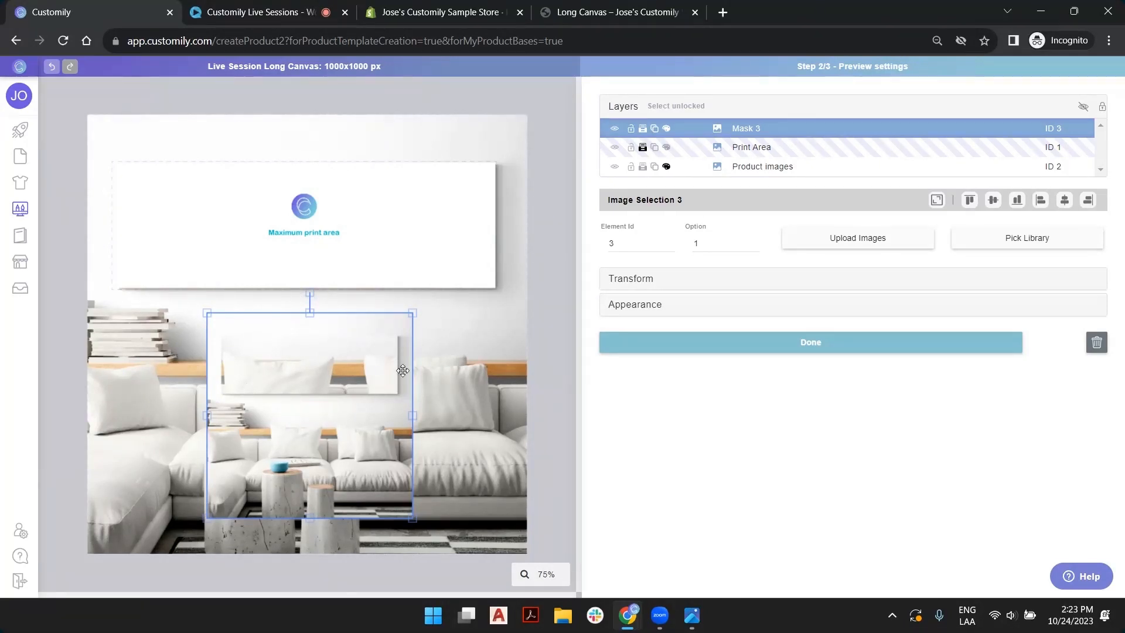
left_click_drag(353, 368, 351, 380)
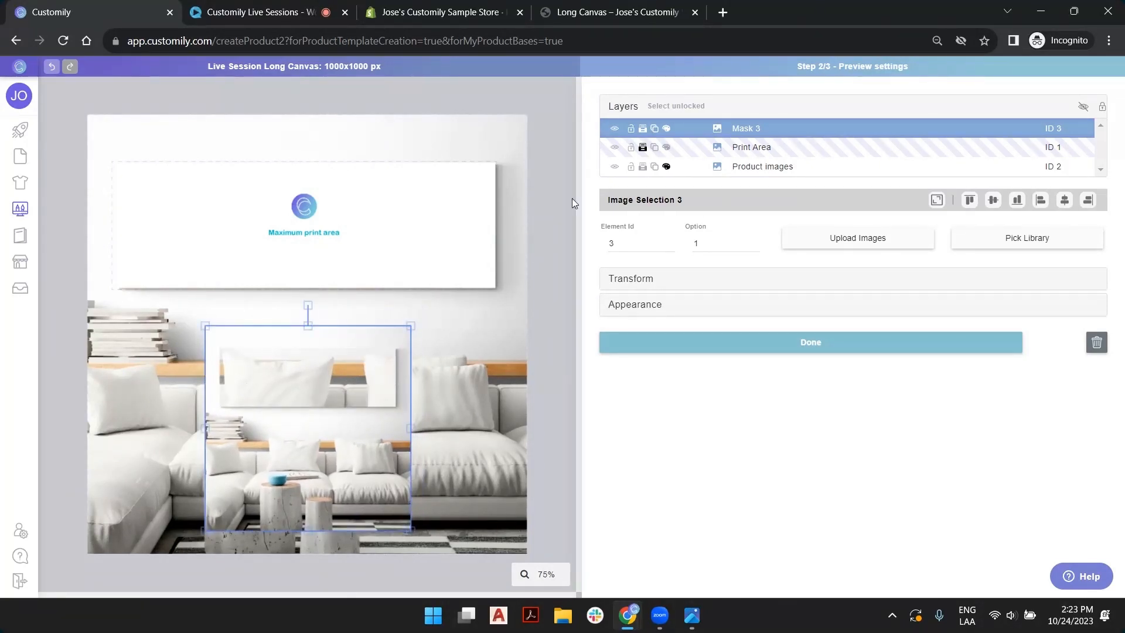
- Fit the Mask 3 layer to the full preview canvas so it covers the room mockup, and deselect it
left_click(761, 150)
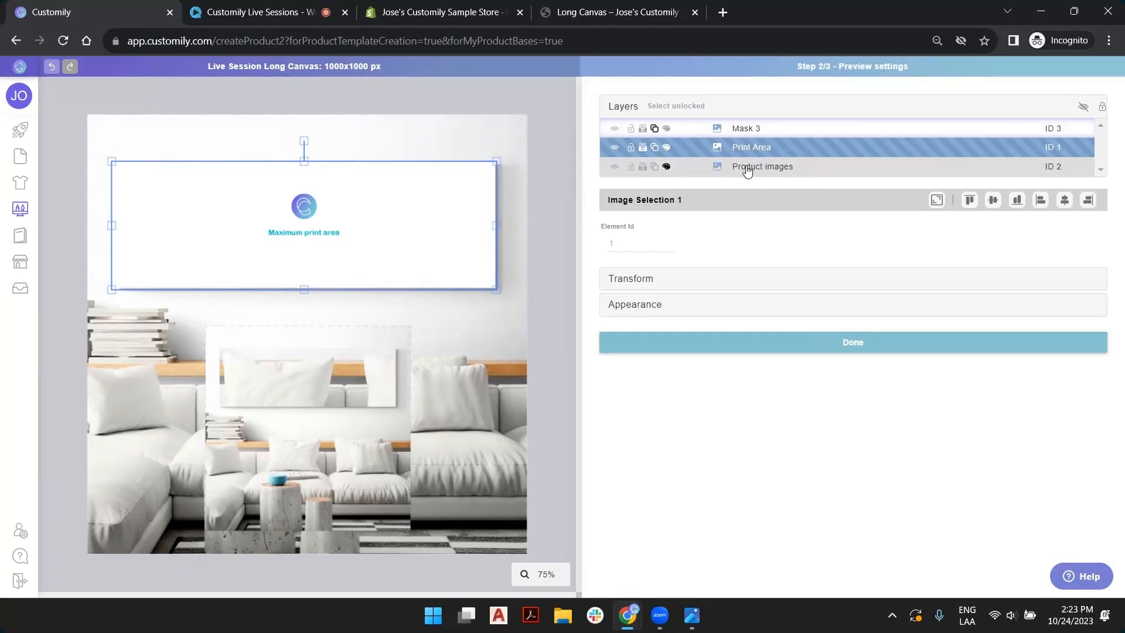
left_click(747, 168)
left_click(748, 130)
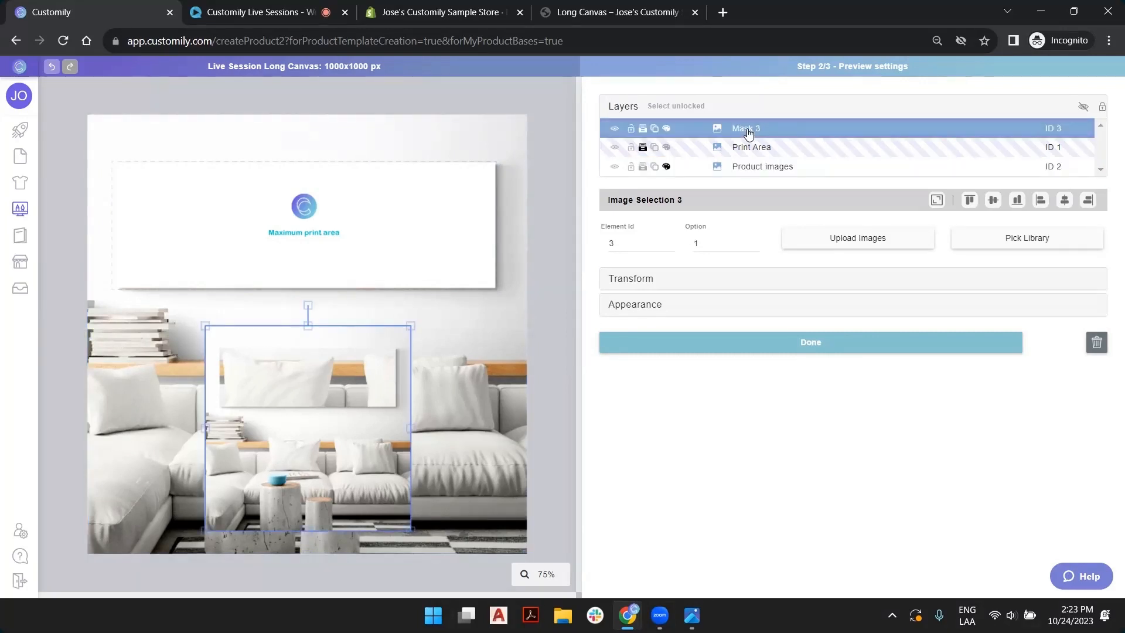
left_click(937, 201)
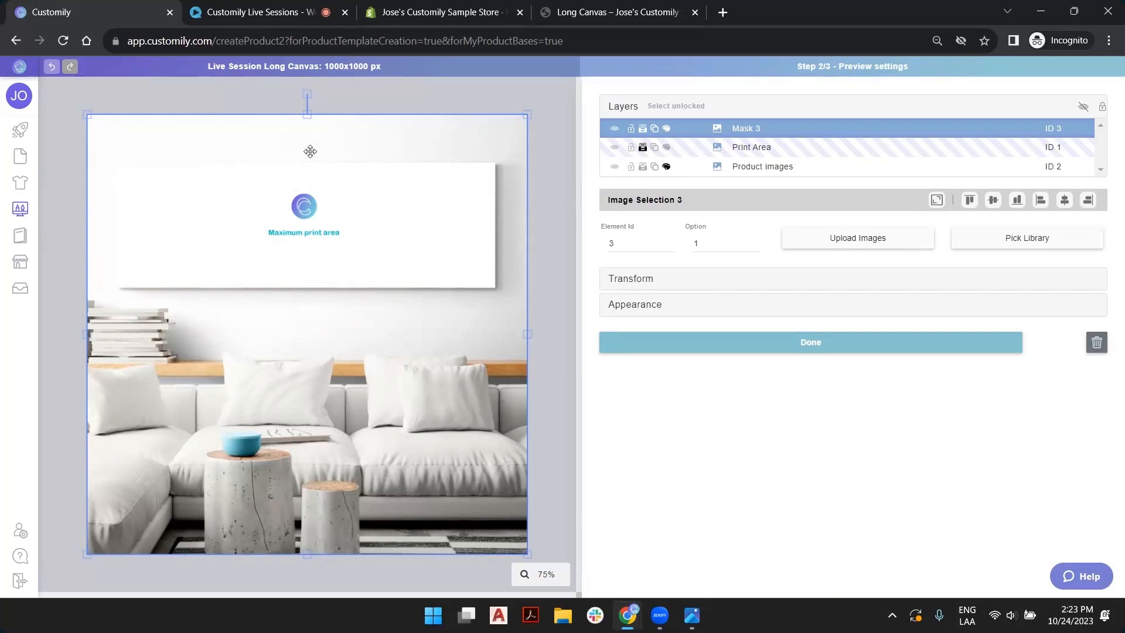
left_click(551, 137)
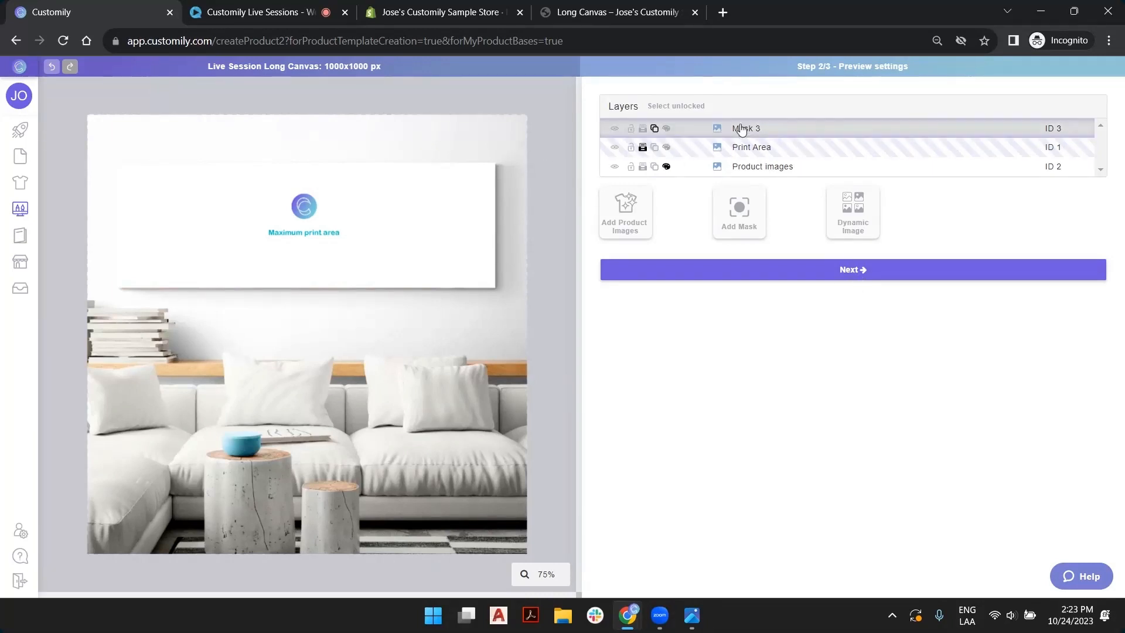
- Compare the extents of the Product images and Mask 3 layers on the preview canvas
left_click(740, 170)
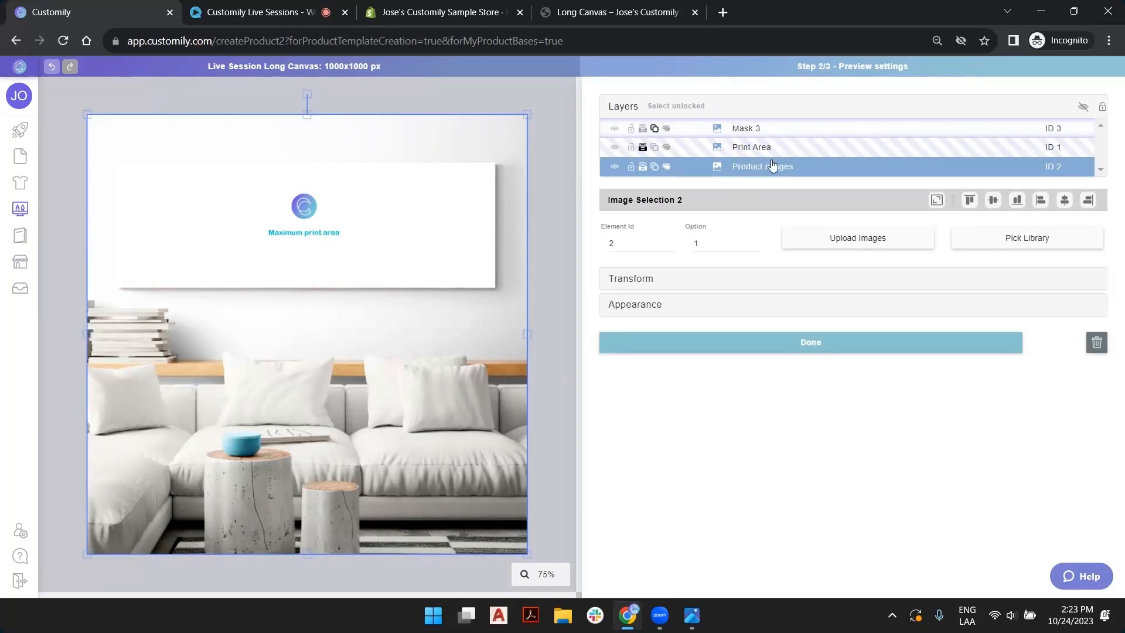
left_click(737, 134)
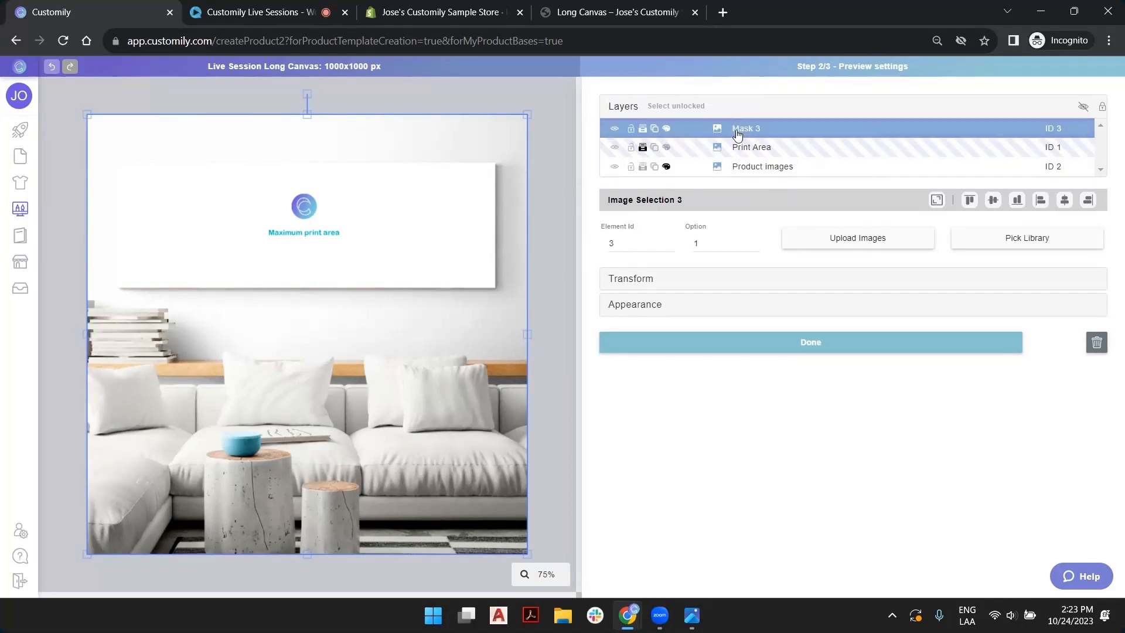
left_click(546, 111)
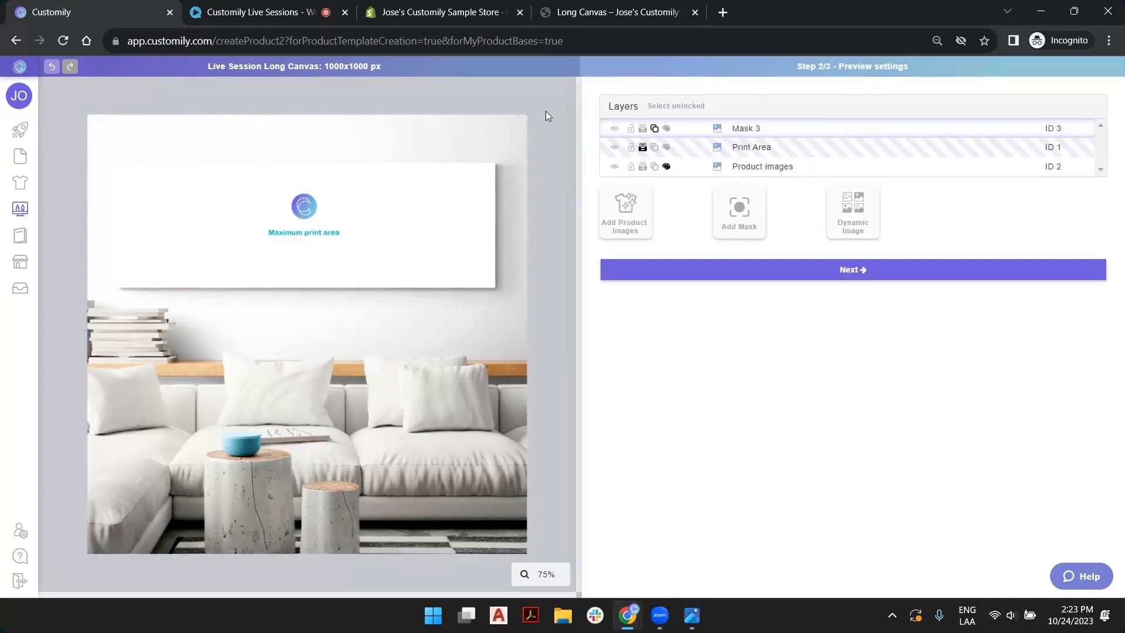
- Proceed to the template review and check the mask and Print Area in the production file and preview
left_click(820, 280)
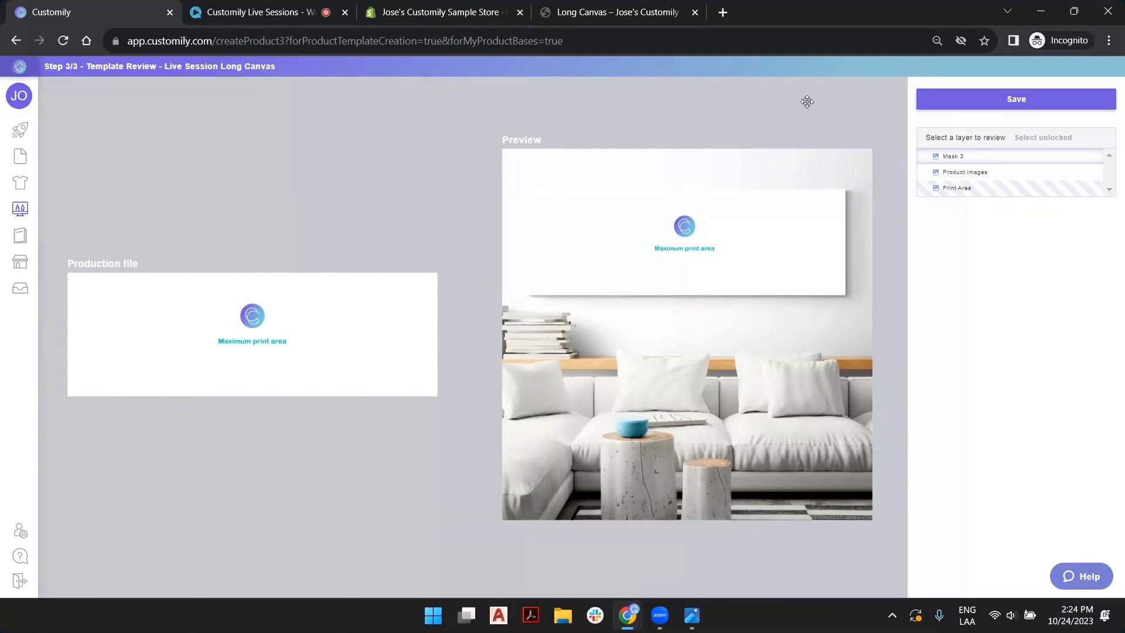
left_click(563, 214)
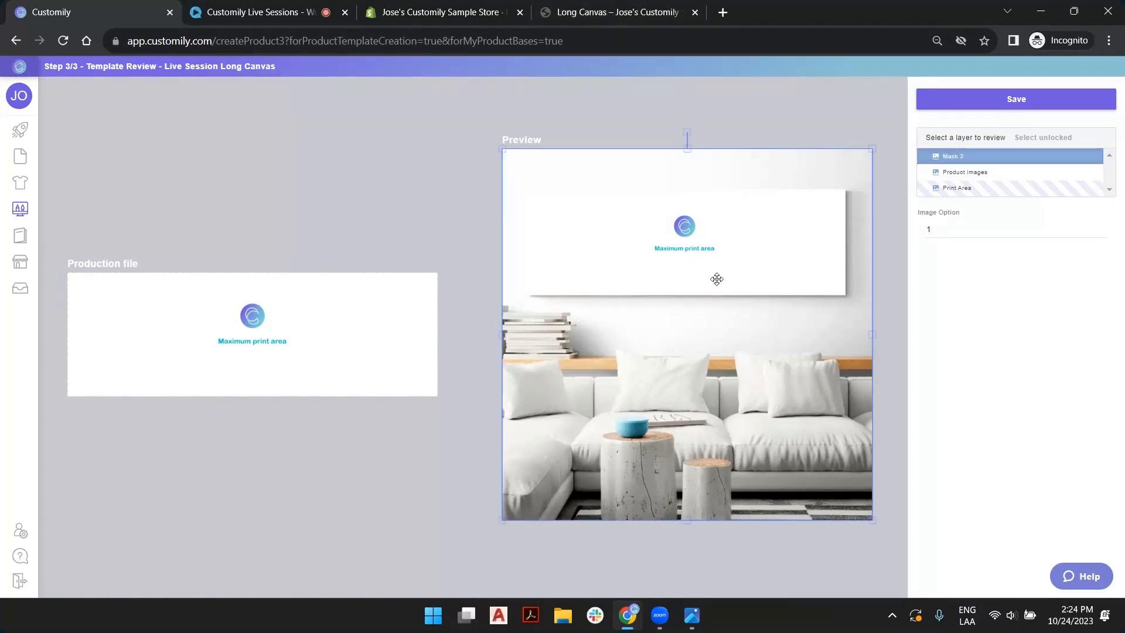
left_click(337, 309)
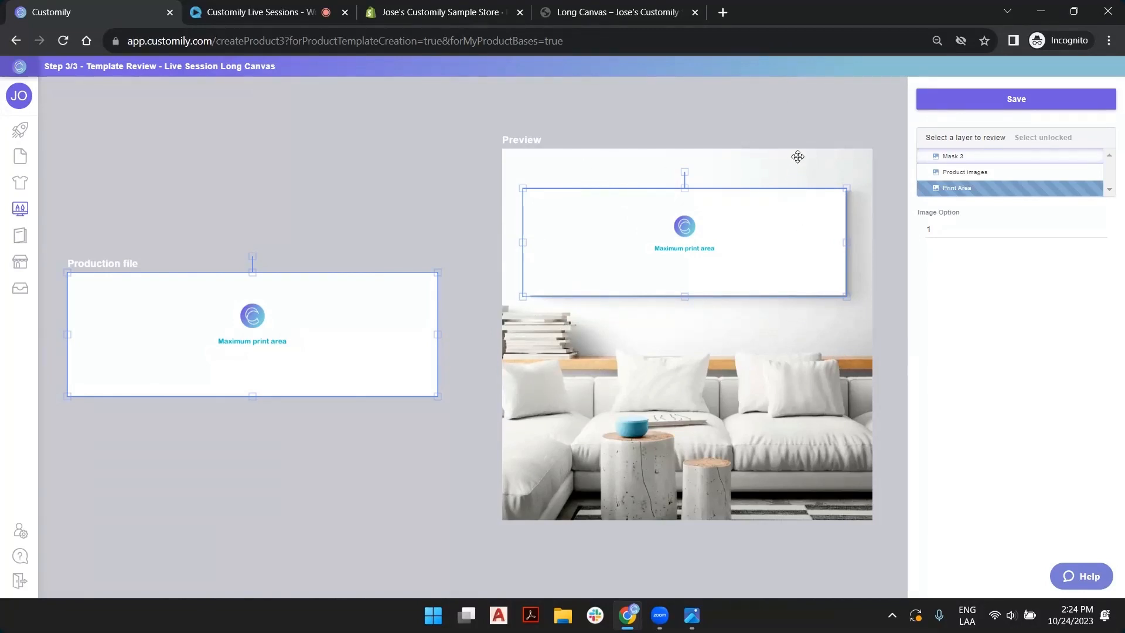
left_click(818, 123)
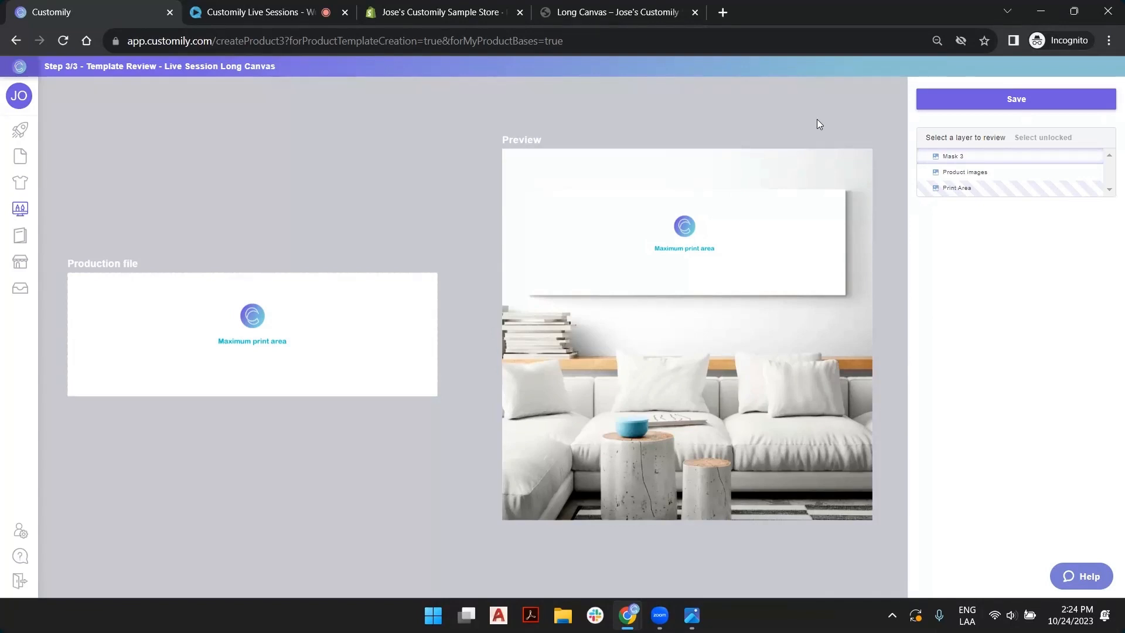
- Clear the Color variant name and its poster mask_2 value, save the product base, and close the confirmation
left_click(960, 109)
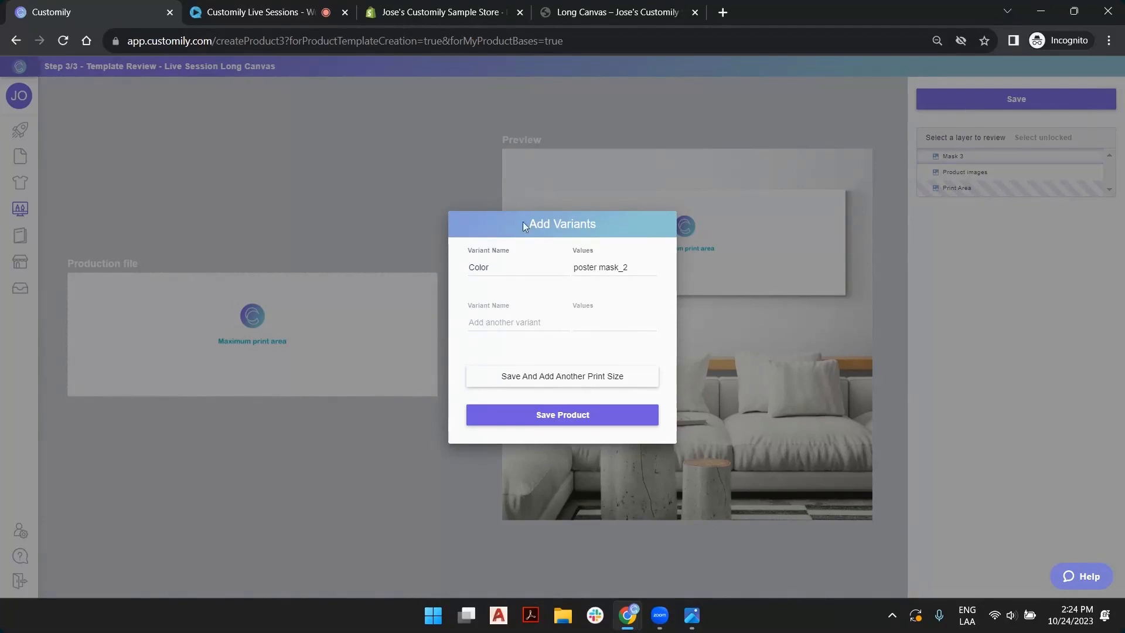
double_click(516, 266)
key("BackSpace")
left_click_drag(636, 270, 530, 270)
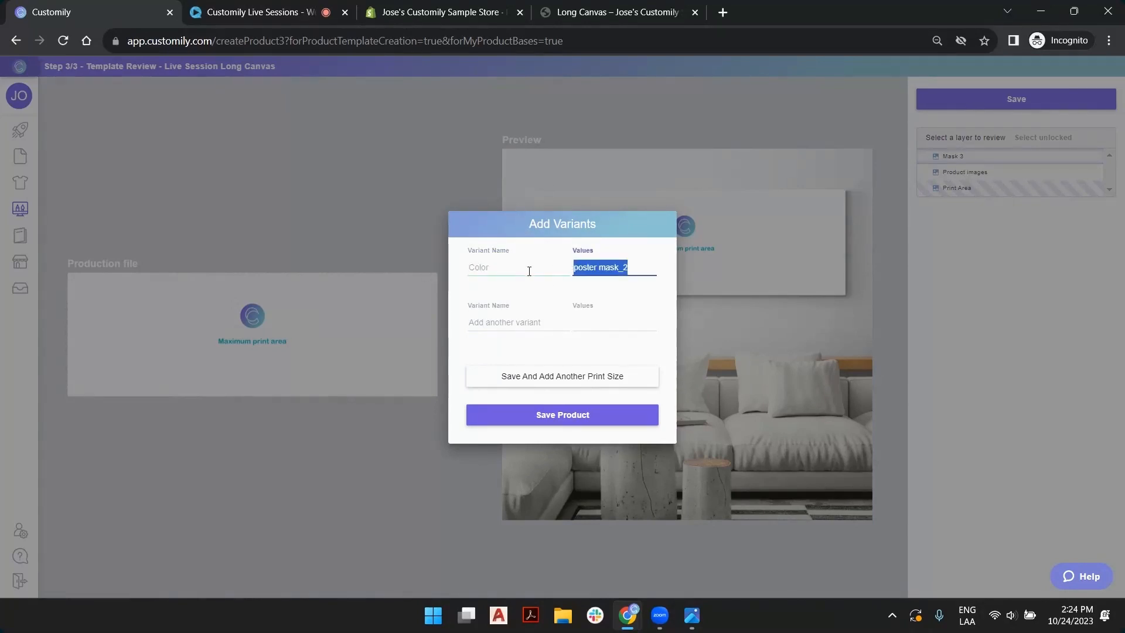
key("BackSpace")
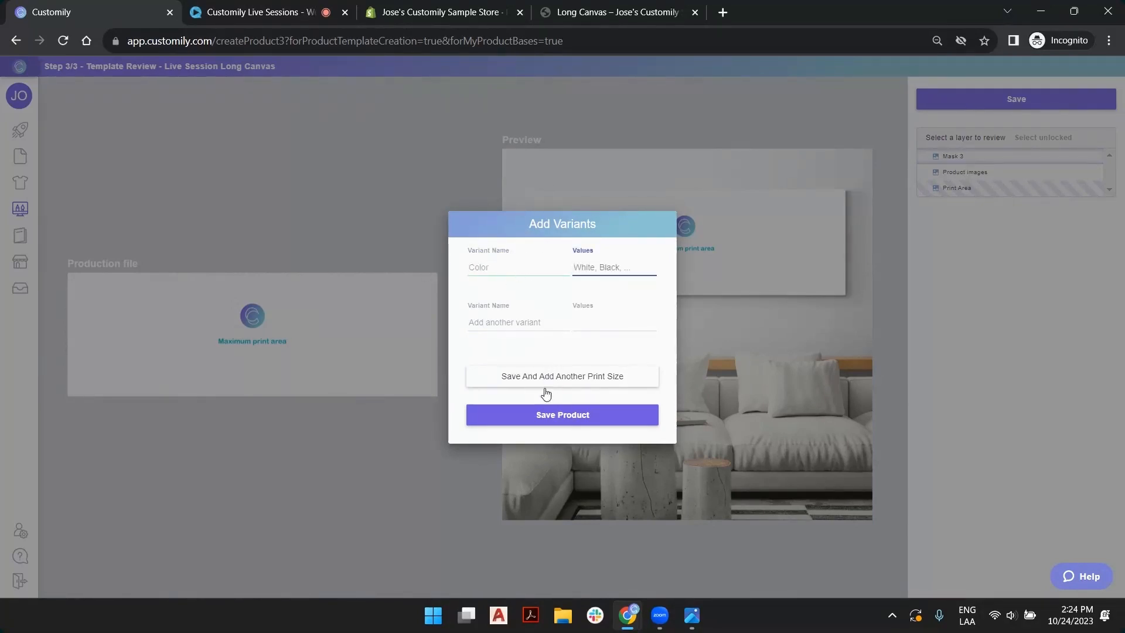
left_click(556, 415)
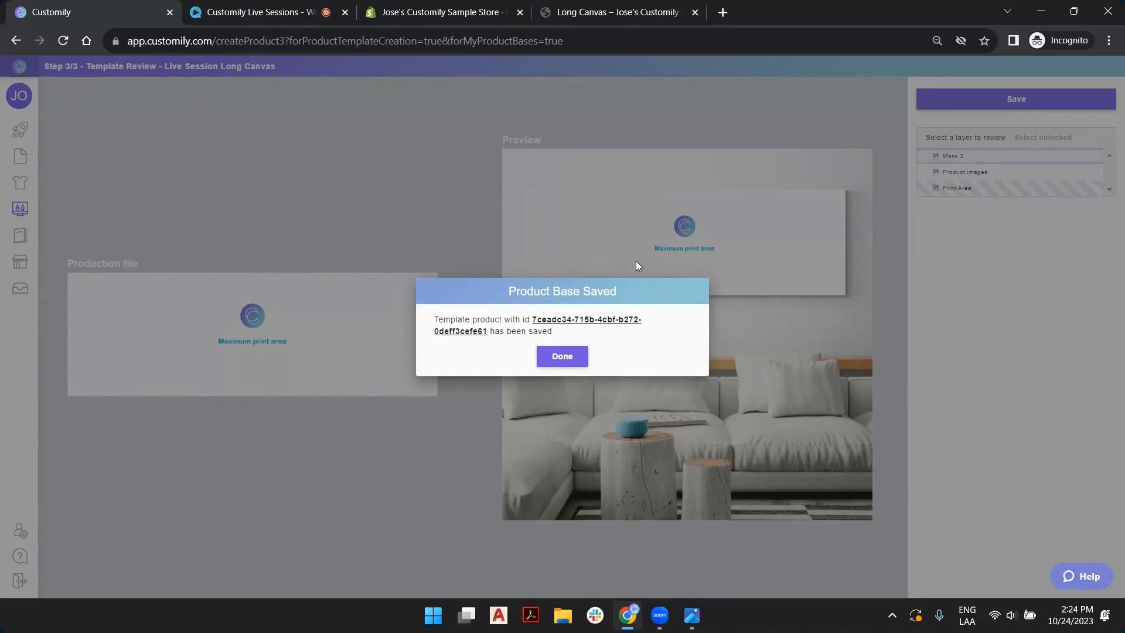
left_click(571, 357)
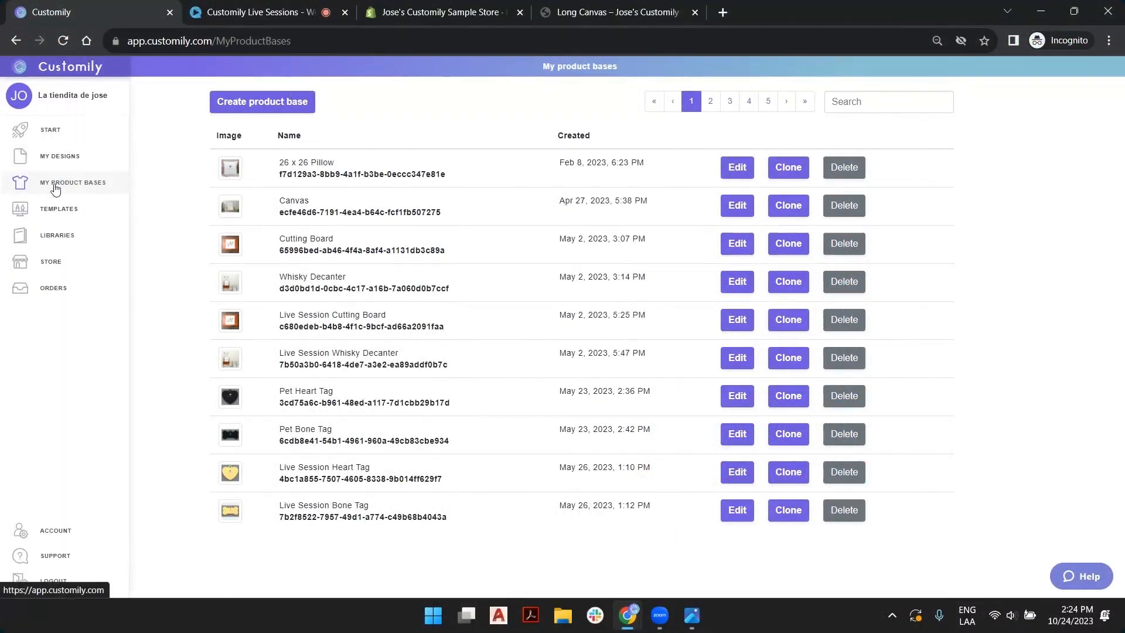
- Create a new design in My Designs named Live Session Long Design Gnomes
left_click(61, 160)
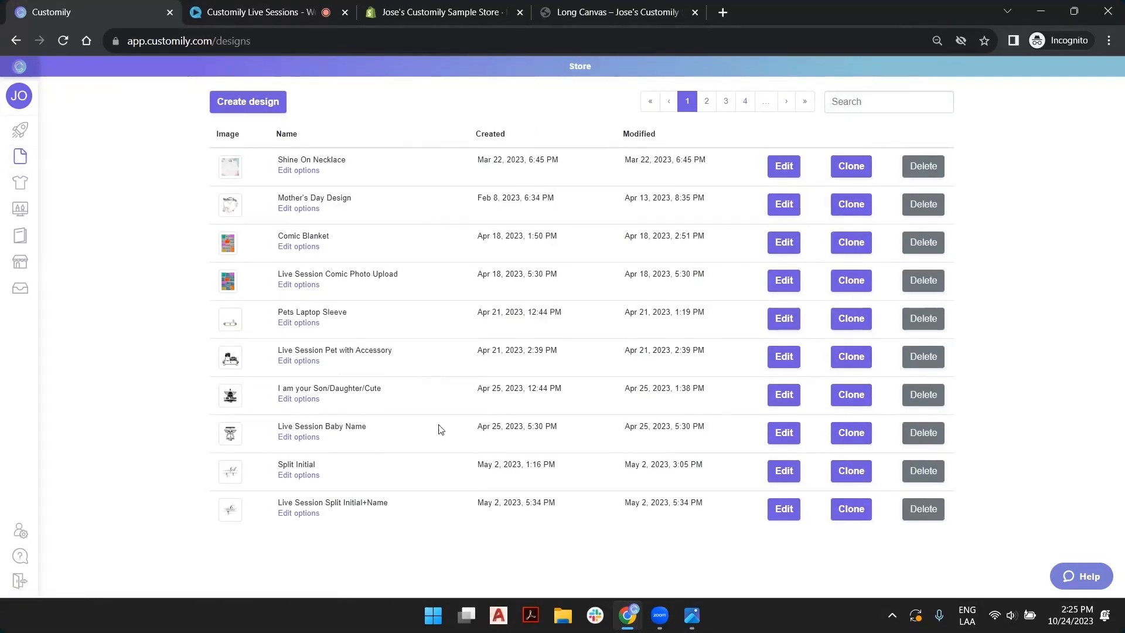
left_click(272, 103)
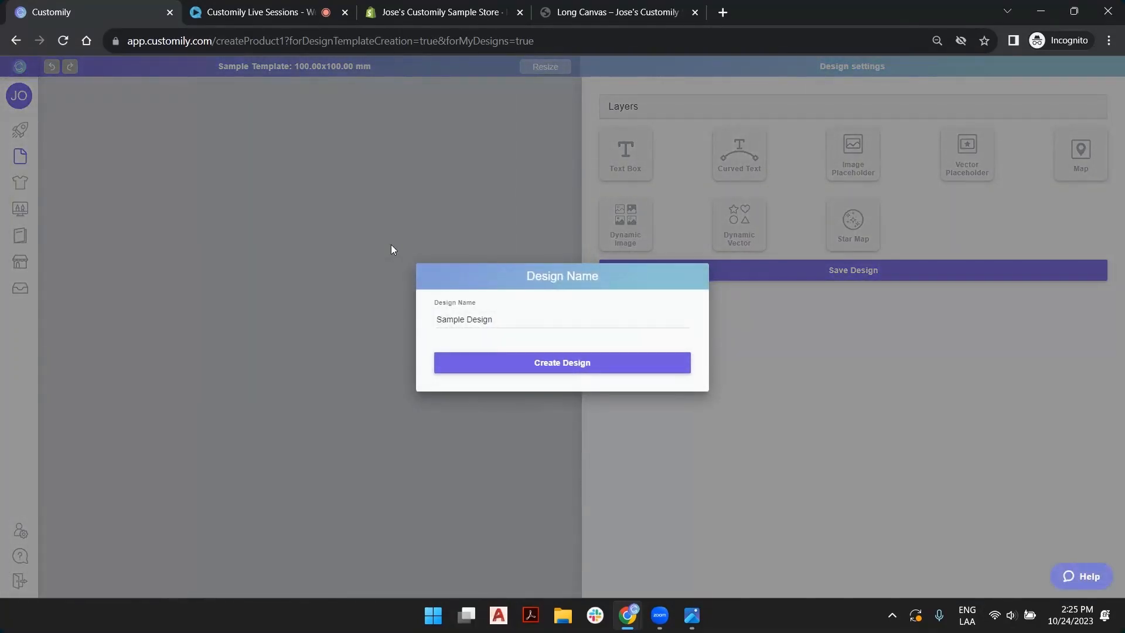
triple_click(475, 314)
type("4")
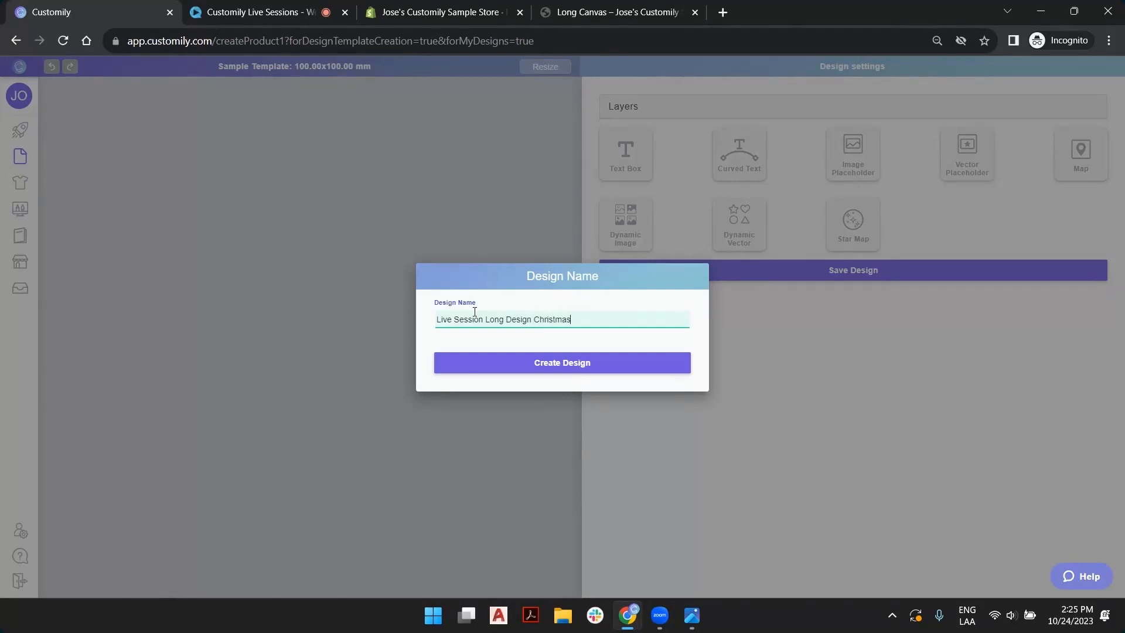
double_click(550, 316)
type("Gnomes")
key("Return")
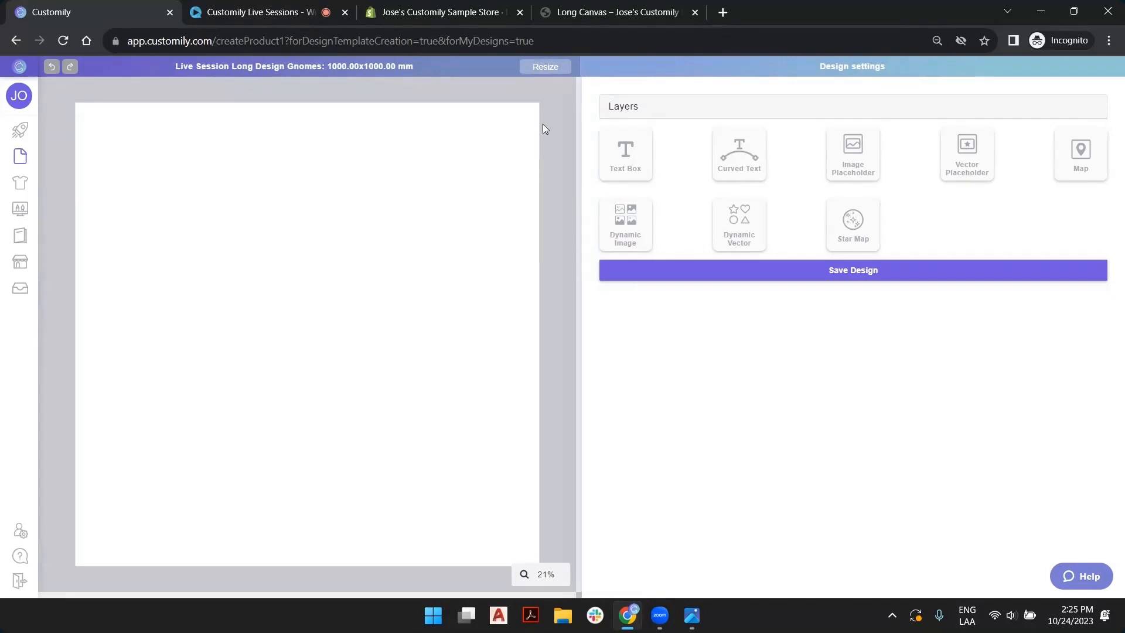
- Resize the design page to 16.2 inches wide by 5.4 inches high
left_click(546, 67)
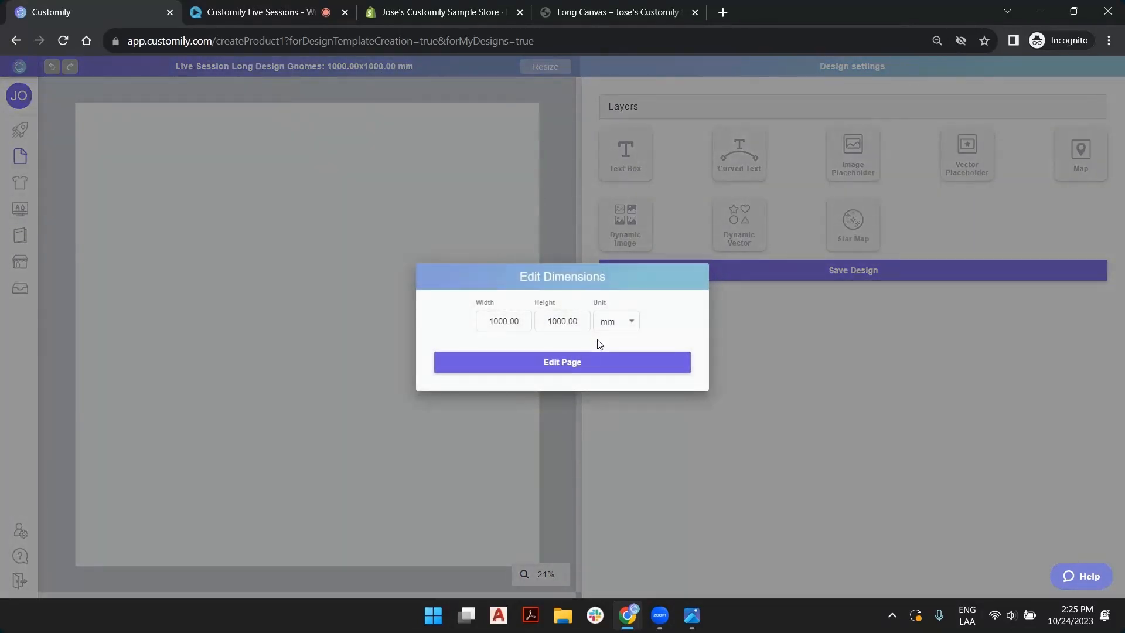
left_click(621, 321)
left_click(627, 354)
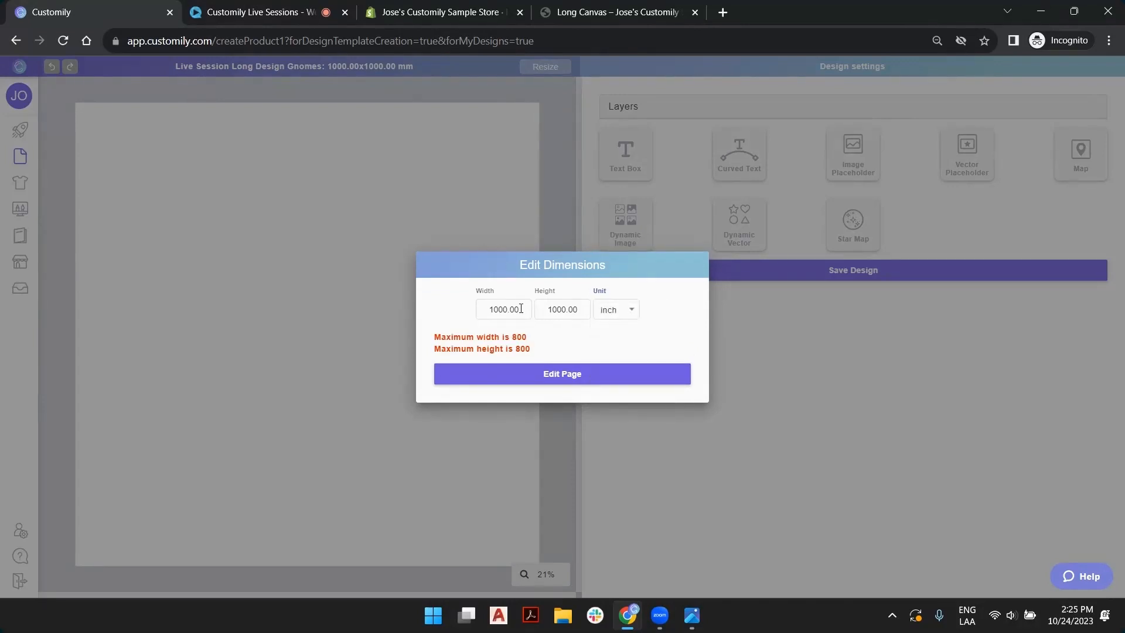
left_click_drag(521, 309, 428, 312)
type("16")
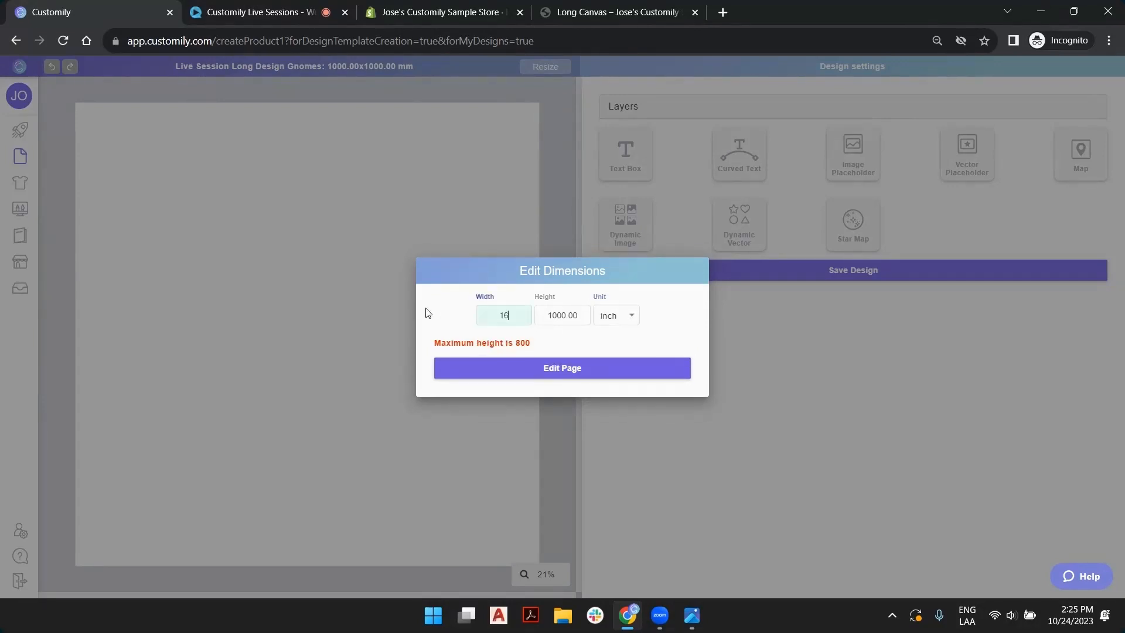
type(".2")
key("Tab")
type("5")
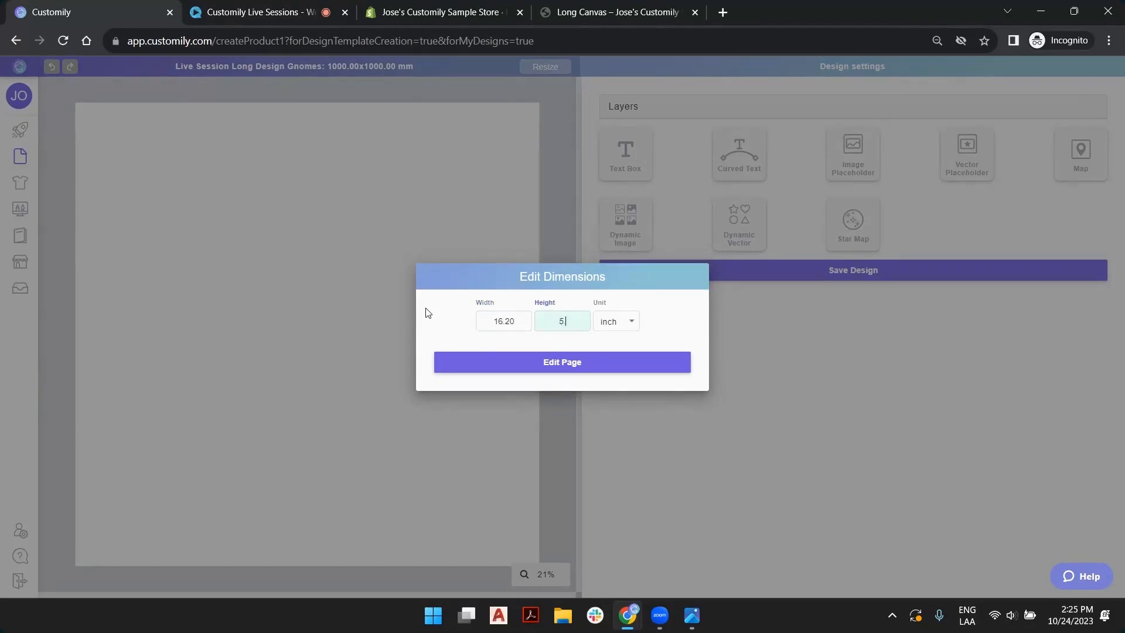
type(".4")
left_click(531, 363)
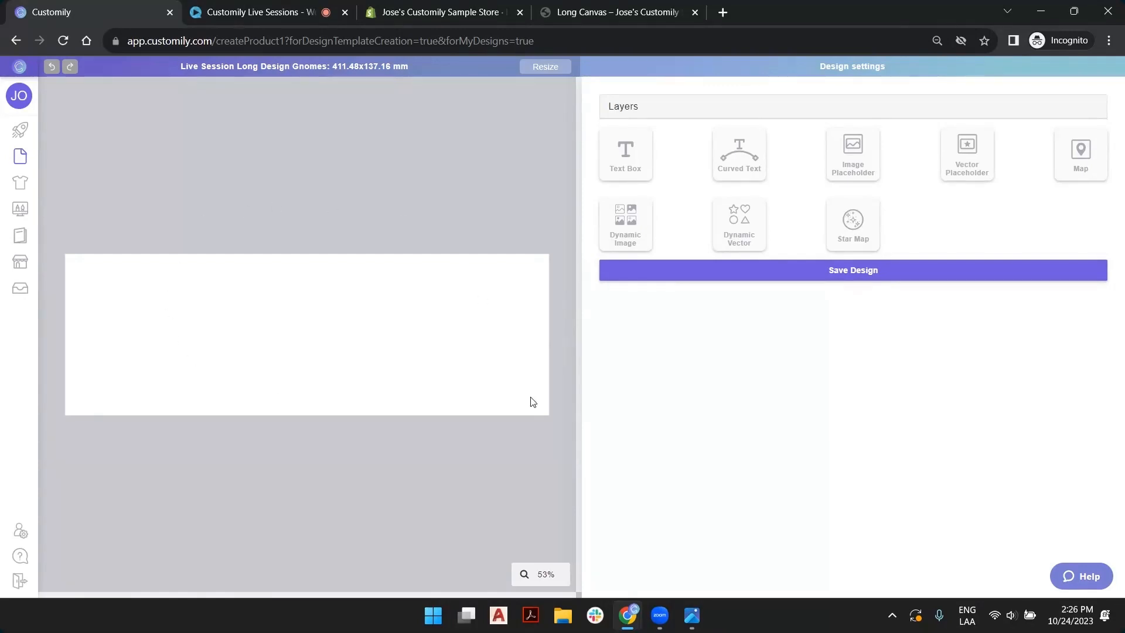
- Try out a dynamic image element by moving it and stretching it across and beyond the canvas, and delete it
left_click(637, 240)
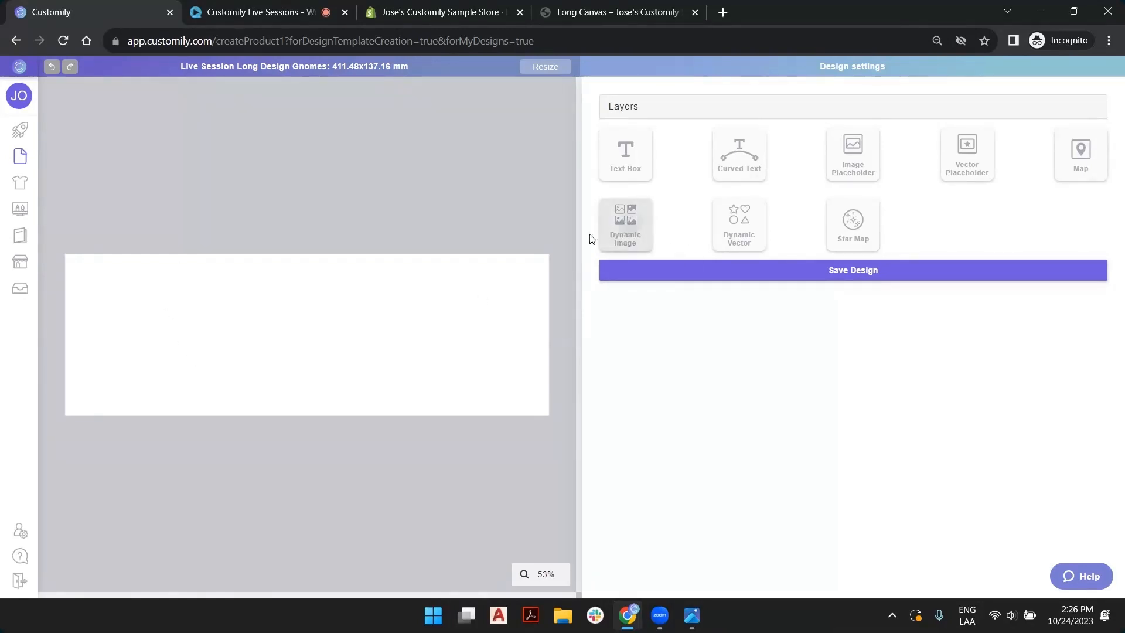
left_click_drag(305, 359, 305, 416)
left_click(359, 173)
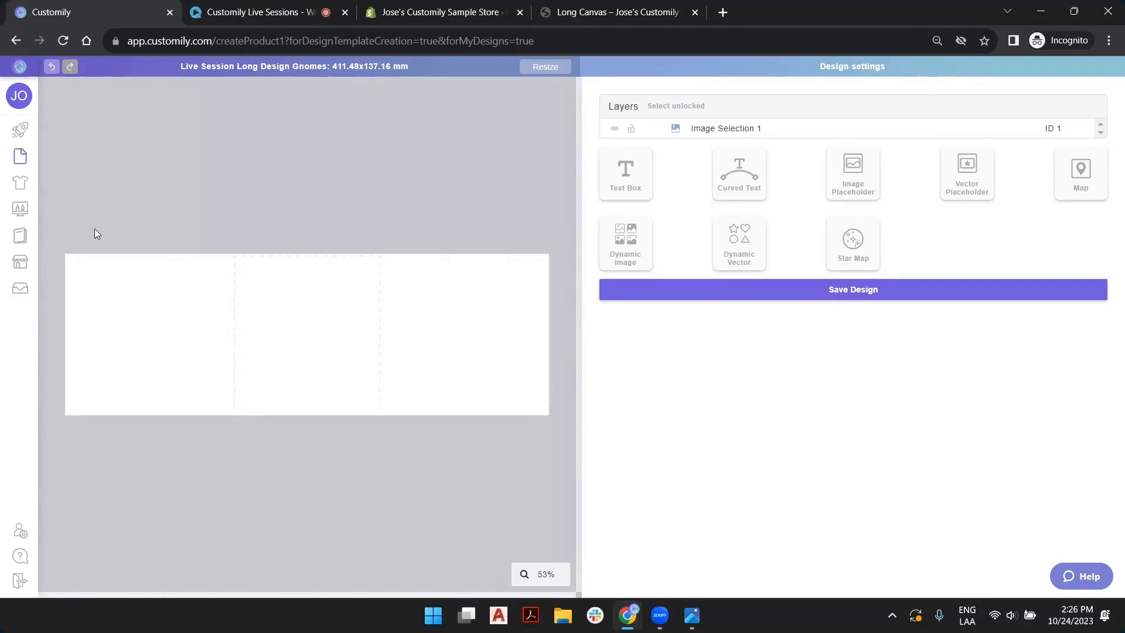
left_click(282, 324)
left_click_drag(282, 324, 277, 318)
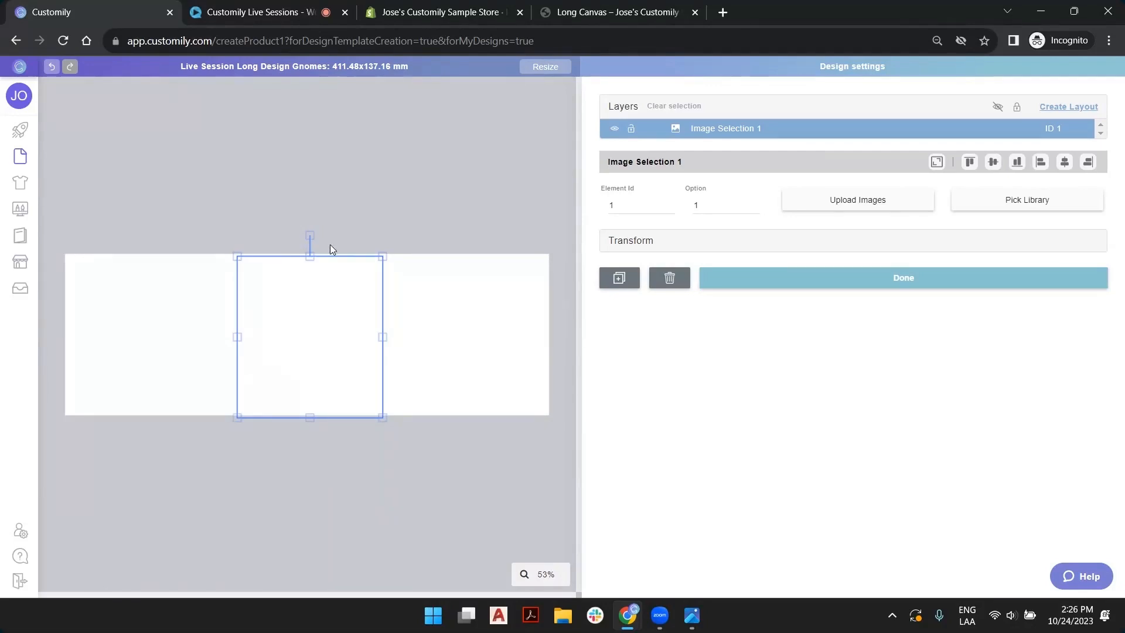
left_click_drag(234, 340, 70, 340)
left_click_drag(385, 335, 539, 337)
left_click_drag(394, 367, 364, 271)
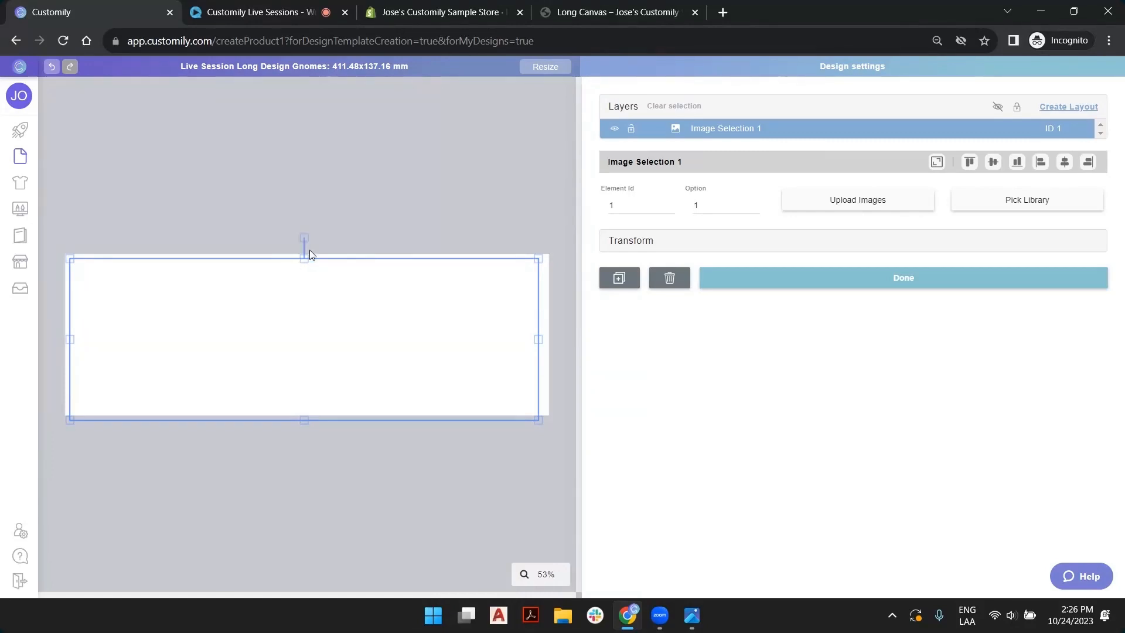
left_click_drag(304, 257, 305, 150)
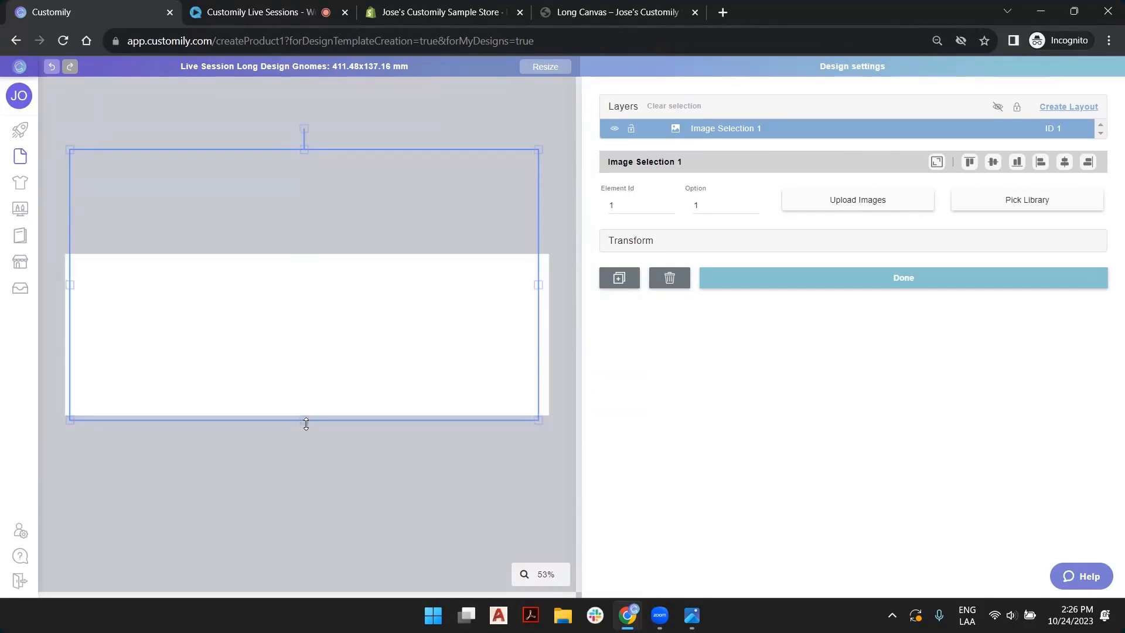
left_click_drag(304, 420, 304, 523)
left_click_drag(71, 335, 174, 336)
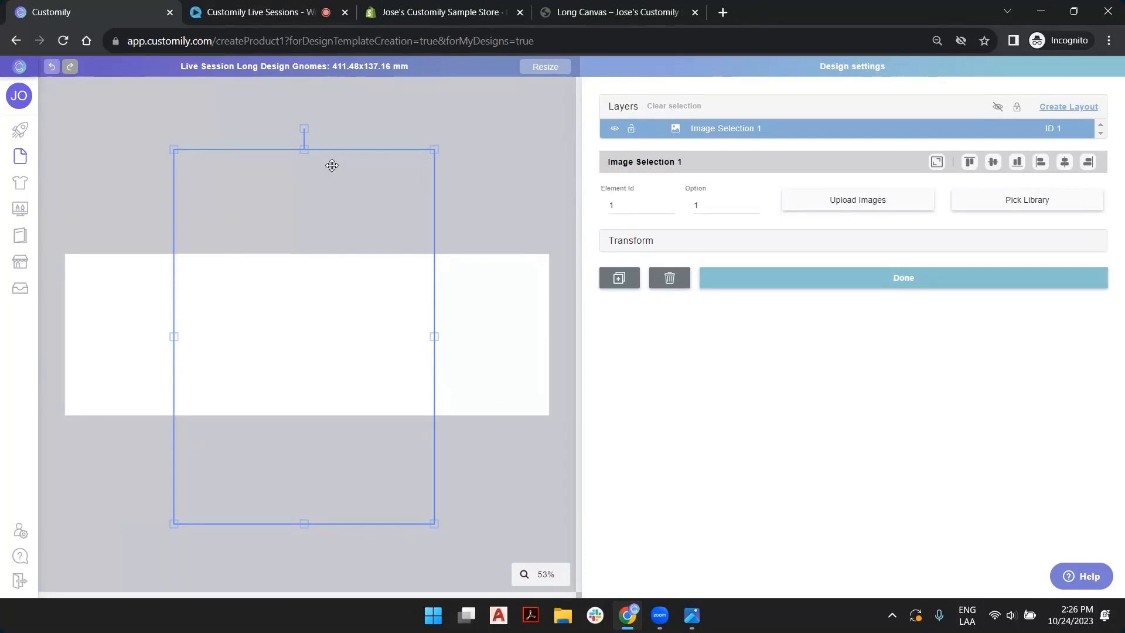
left_click_drag(432, 145, 375, 270)
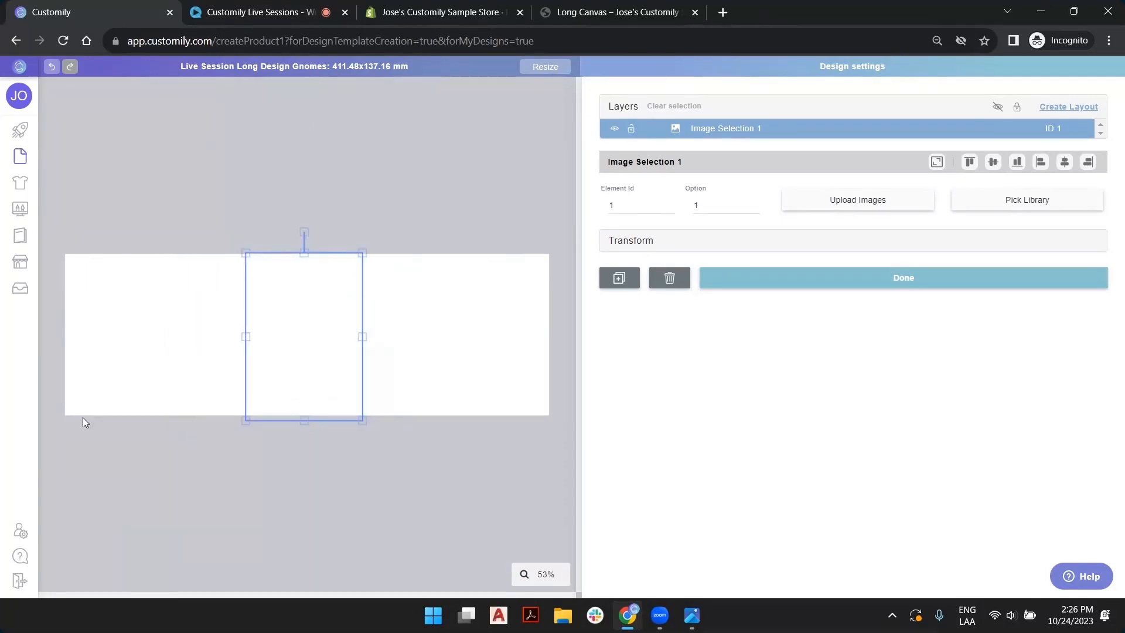
left_click(441, 180)
left_click(307, 319)
key("Delete")
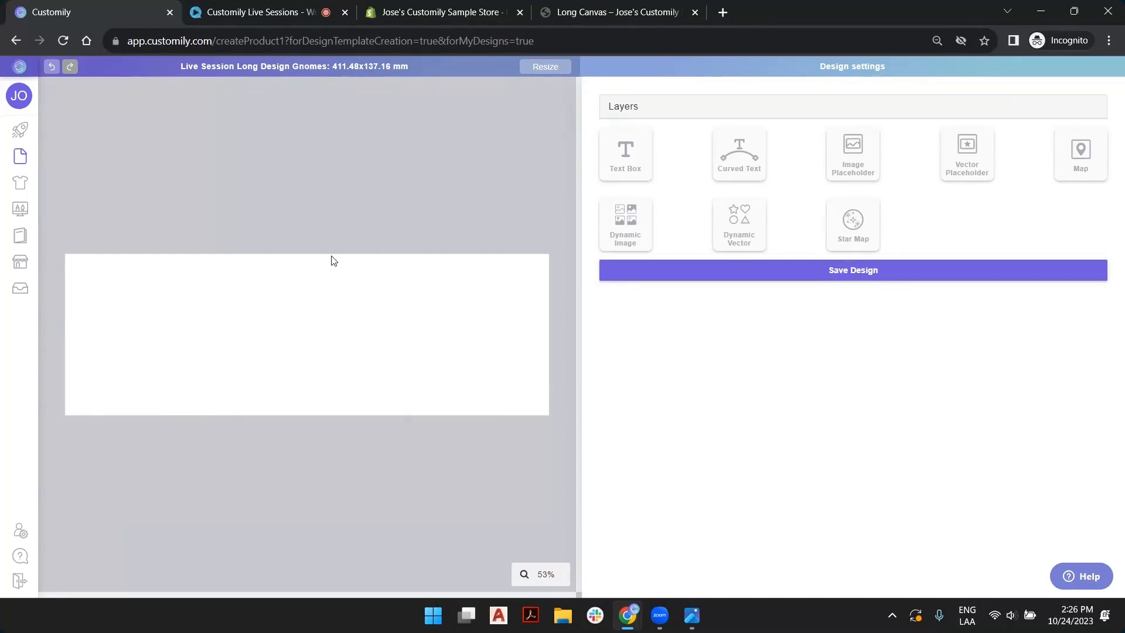
- Try out a text box with the sample text "testing" and an image placeholder on the canvas, deleting each one
left_click(641, 156)
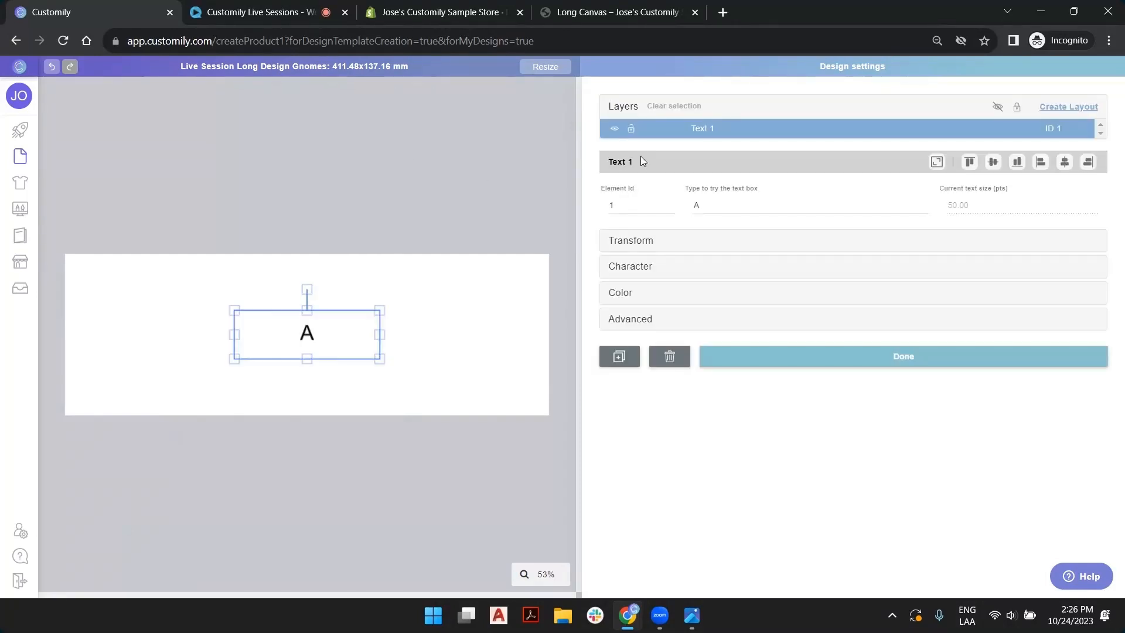
left_click(722, 206)
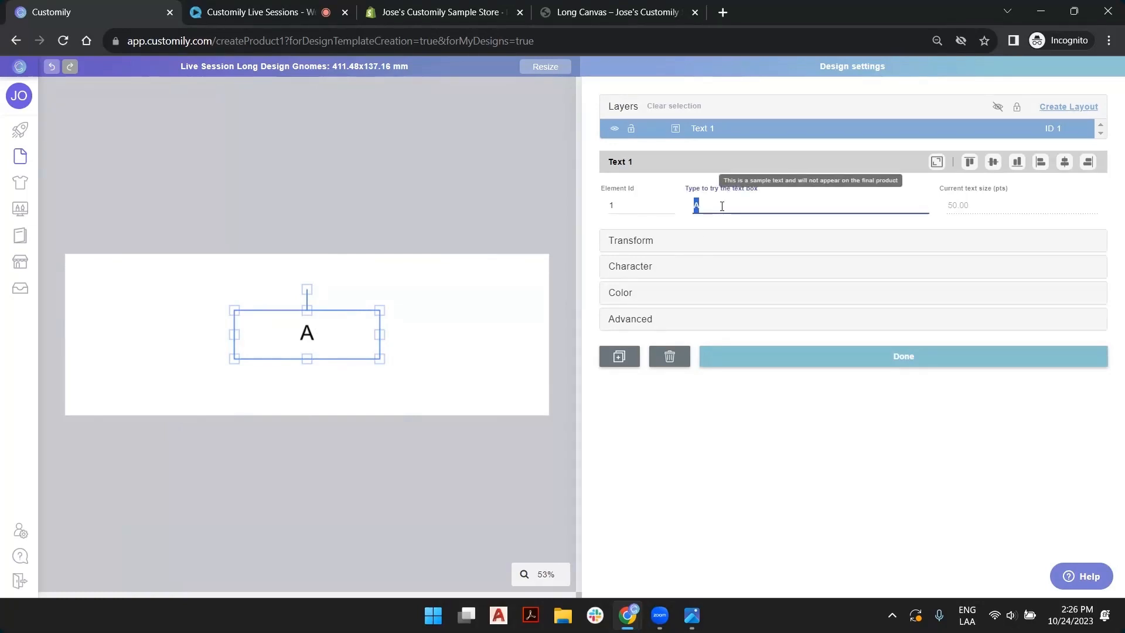
type("testin")
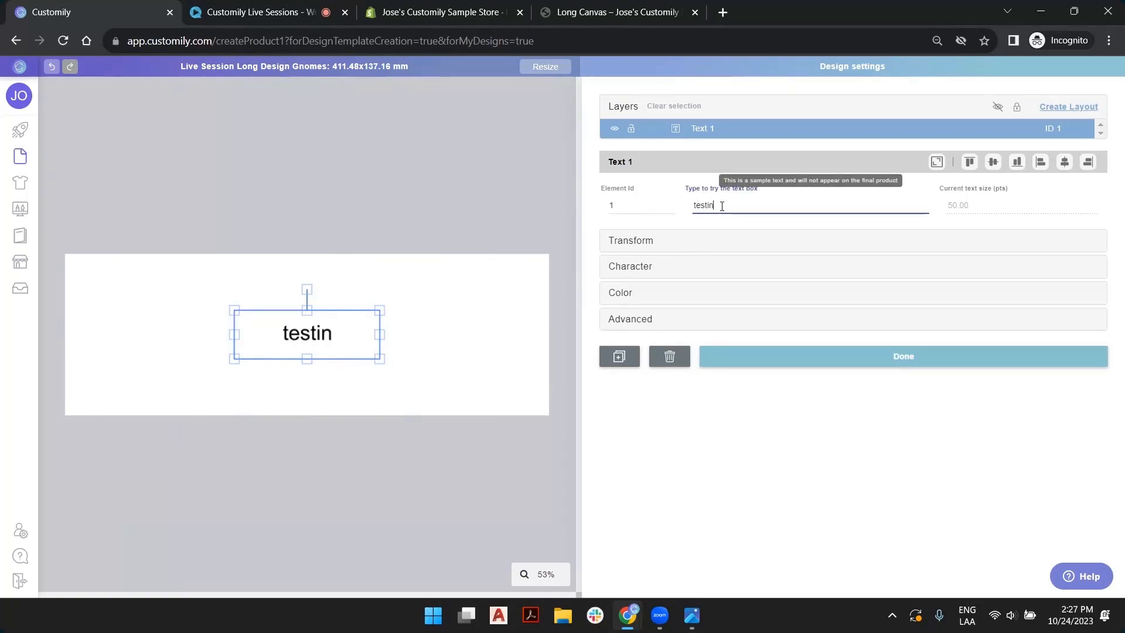
type("g")
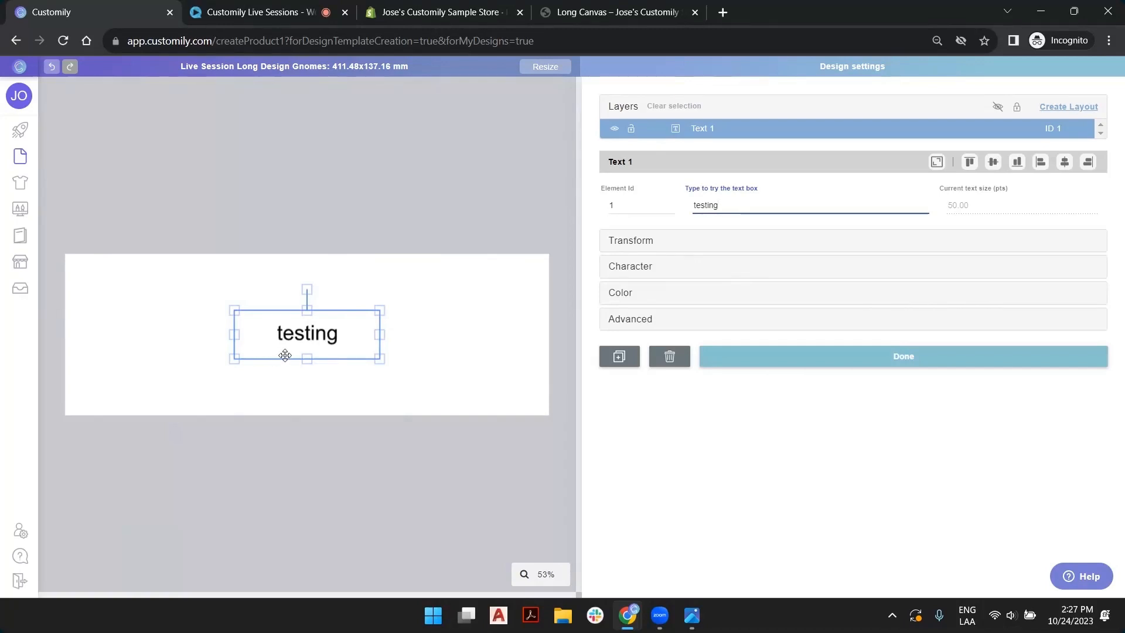
left_click_drag(285, 355, 245, 360)
left_click(308, 218)
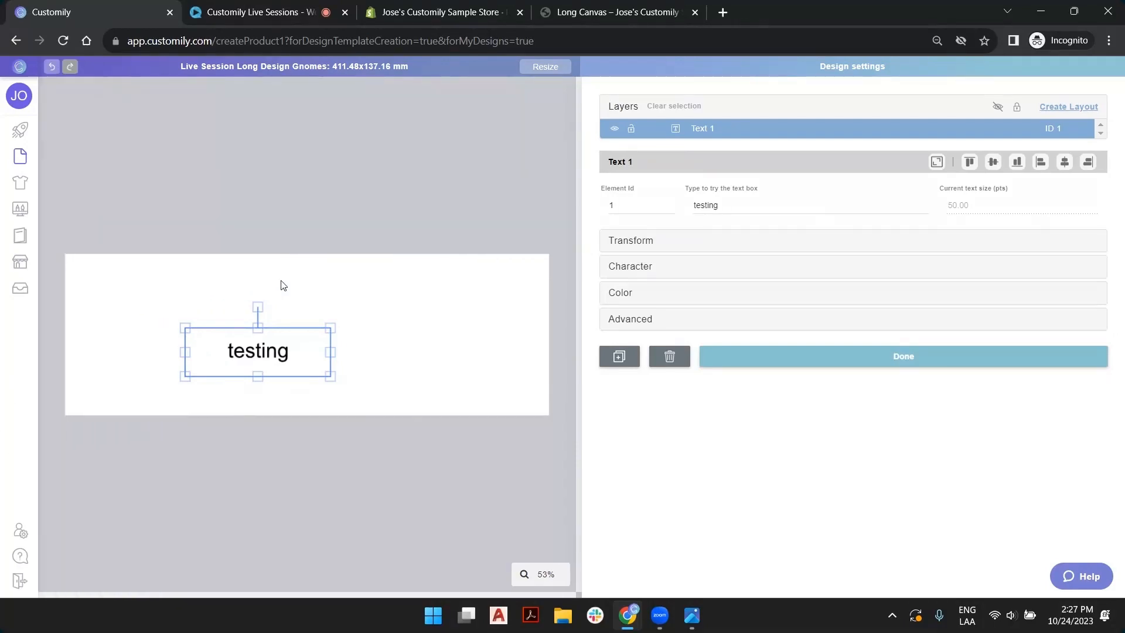
left_click_drag(254, 340, 316, 327)
left_click(669, 357)
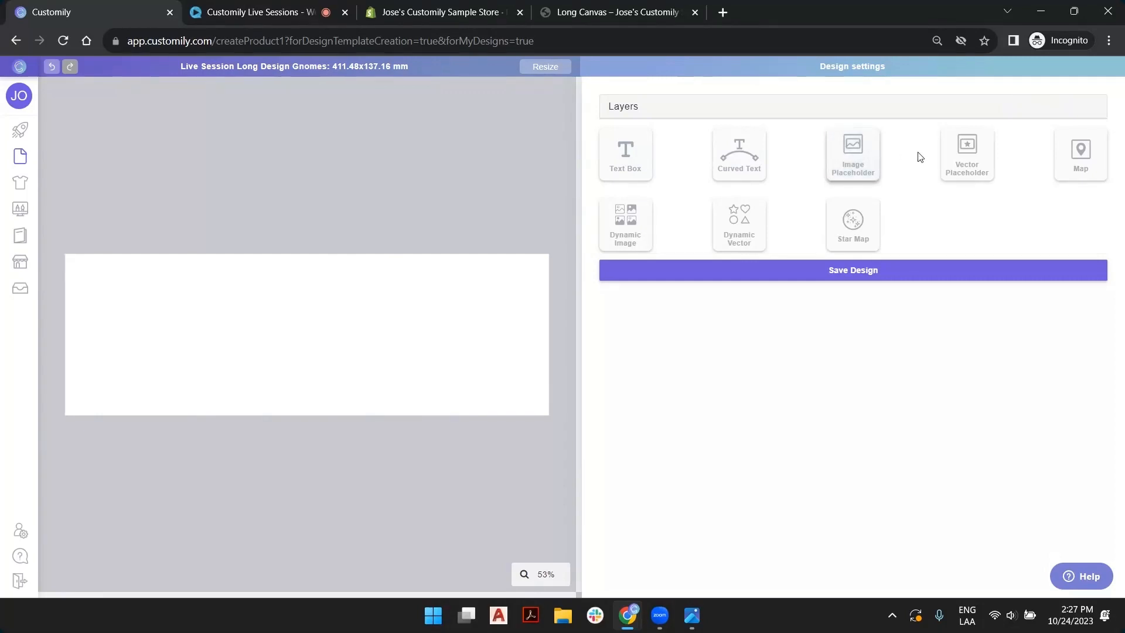
left_click(869, 156)
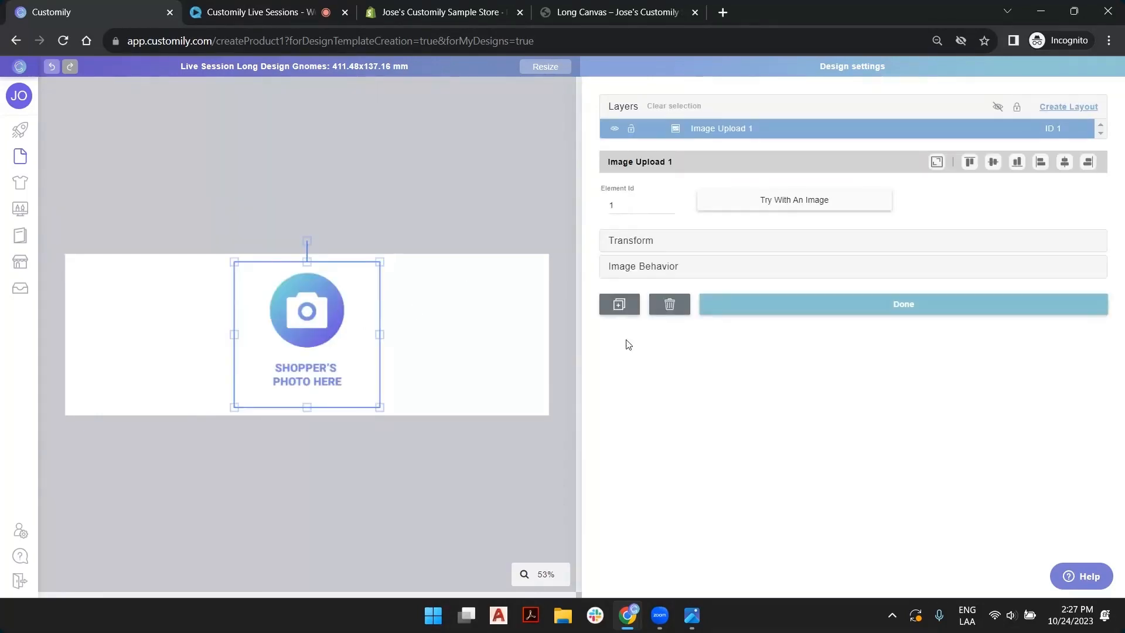
left_click(669, 304)
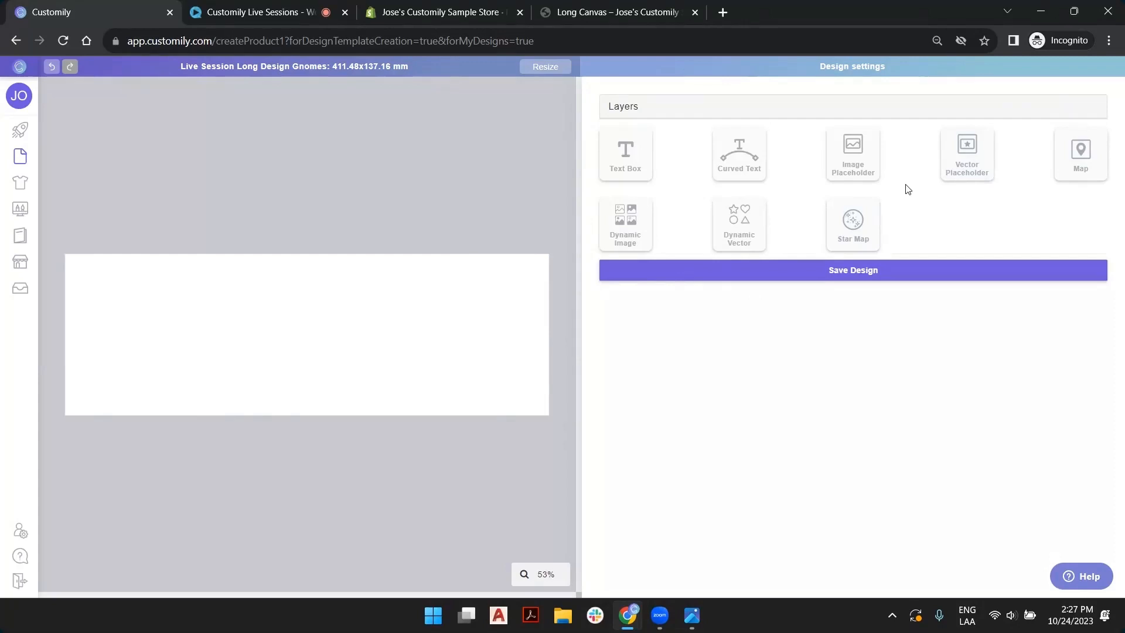
- Add a dynamic image element and fit it to the full design canvas
left_click(643, 232)
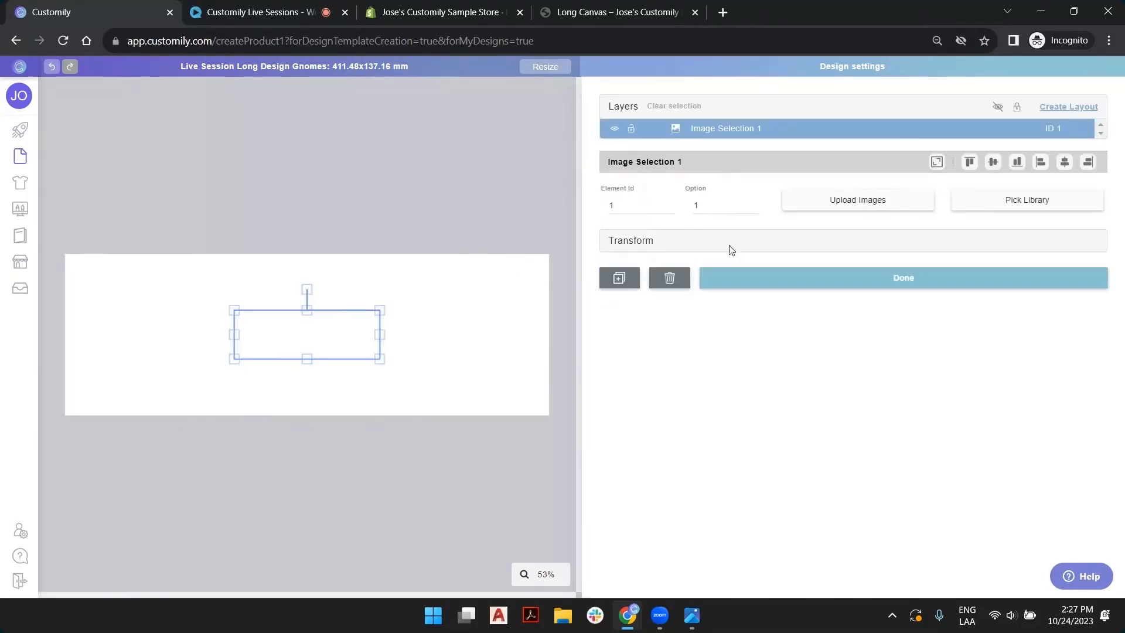
left_click(864, 204)
left_click(568, 194)
left_click(296, 333)
mouse_move(330, 329)
left_mouse_down()
mouse_move(304, 321)
mouse_move(311, 312)
mouse_move(345, 335)
left_mouse_up()
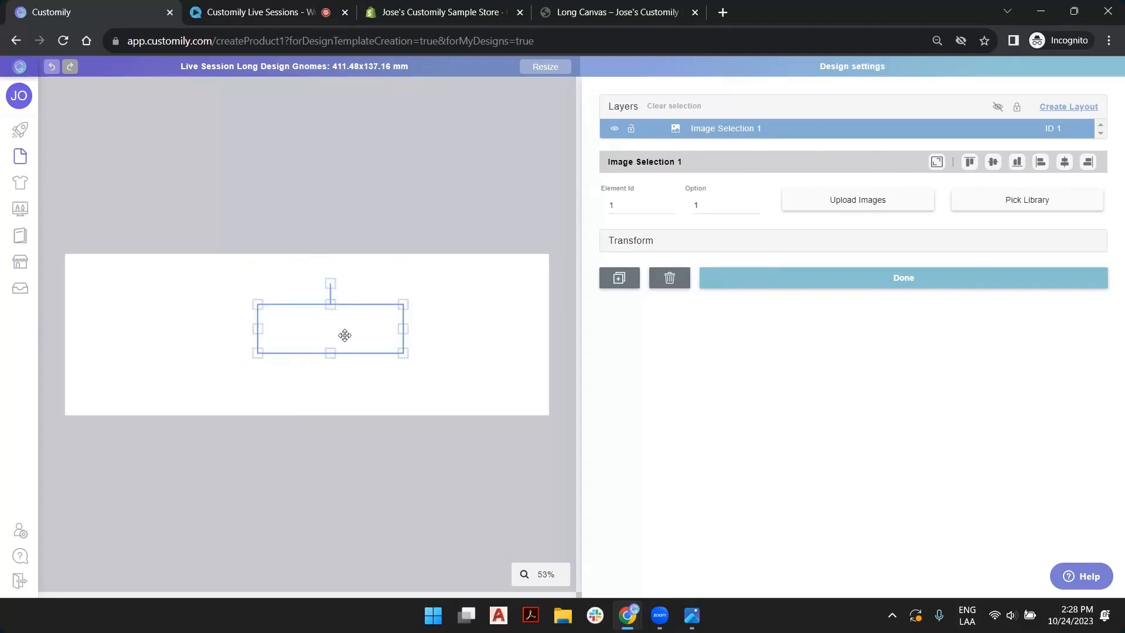
left_click(936, 161)
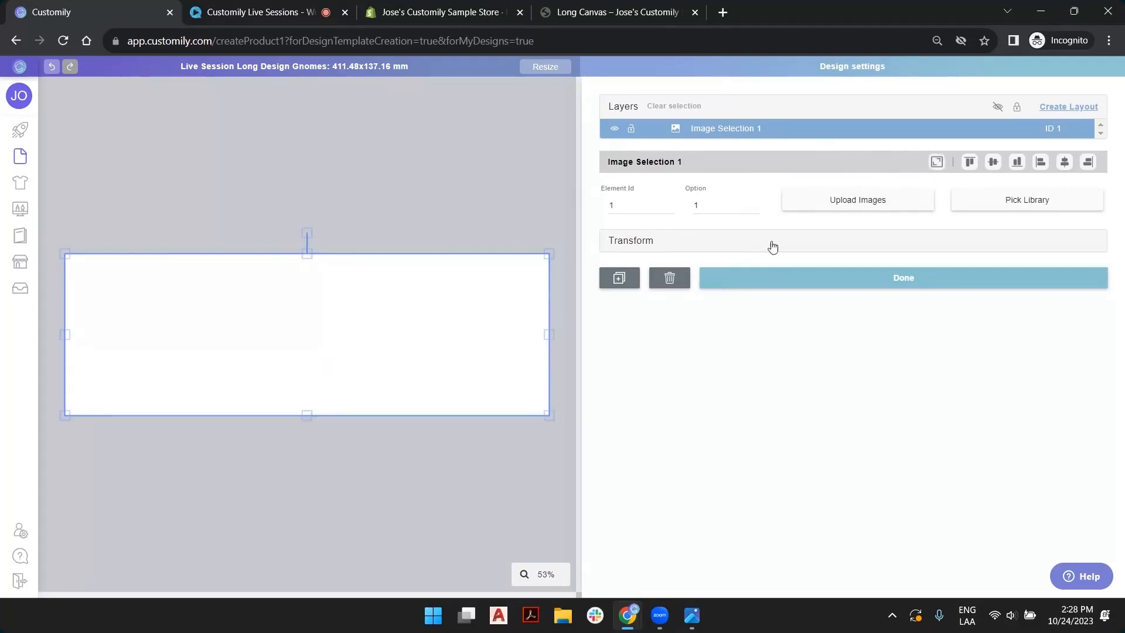
- Upload trees background 2.png into the full-canvas dynamic image element and deselect it
left_click(847, 202)
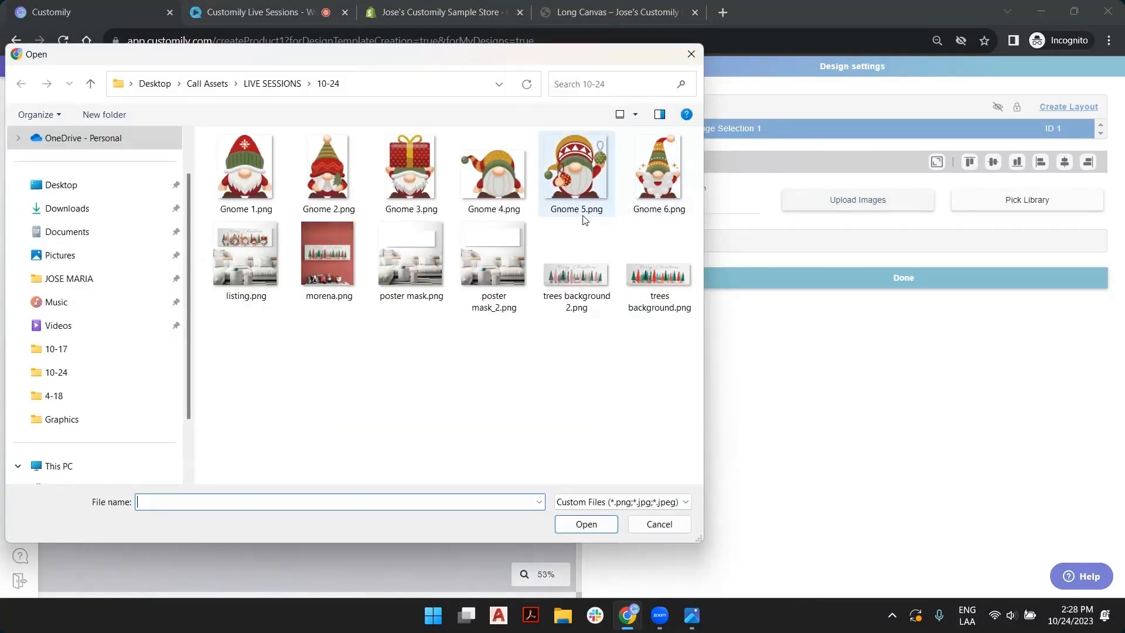
left_click(569, 280)
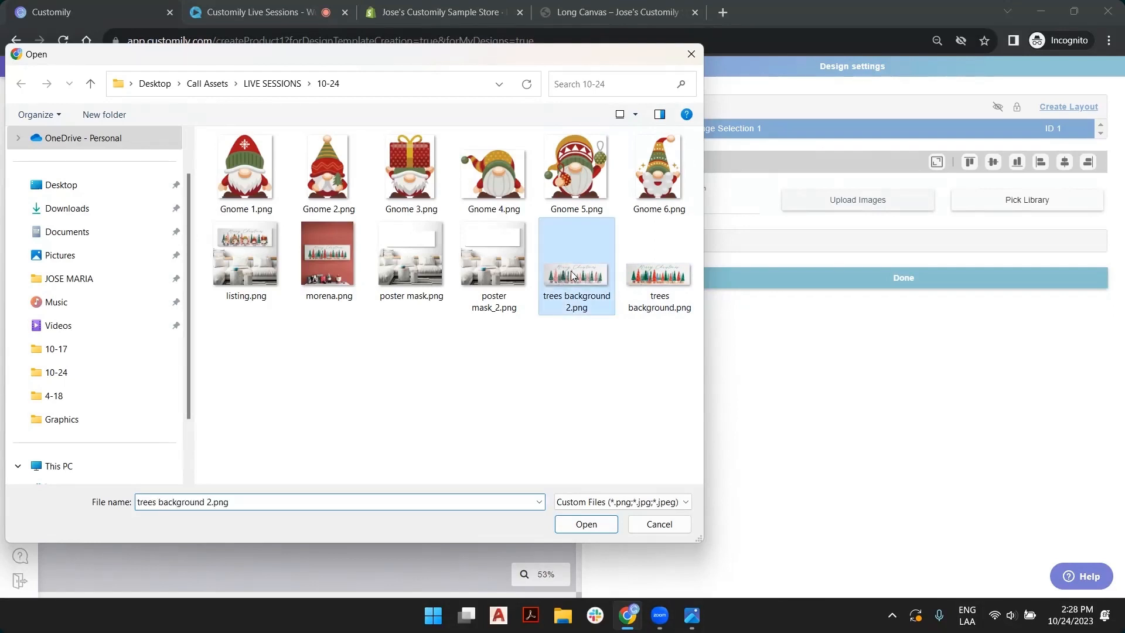
double_click(569, 284)
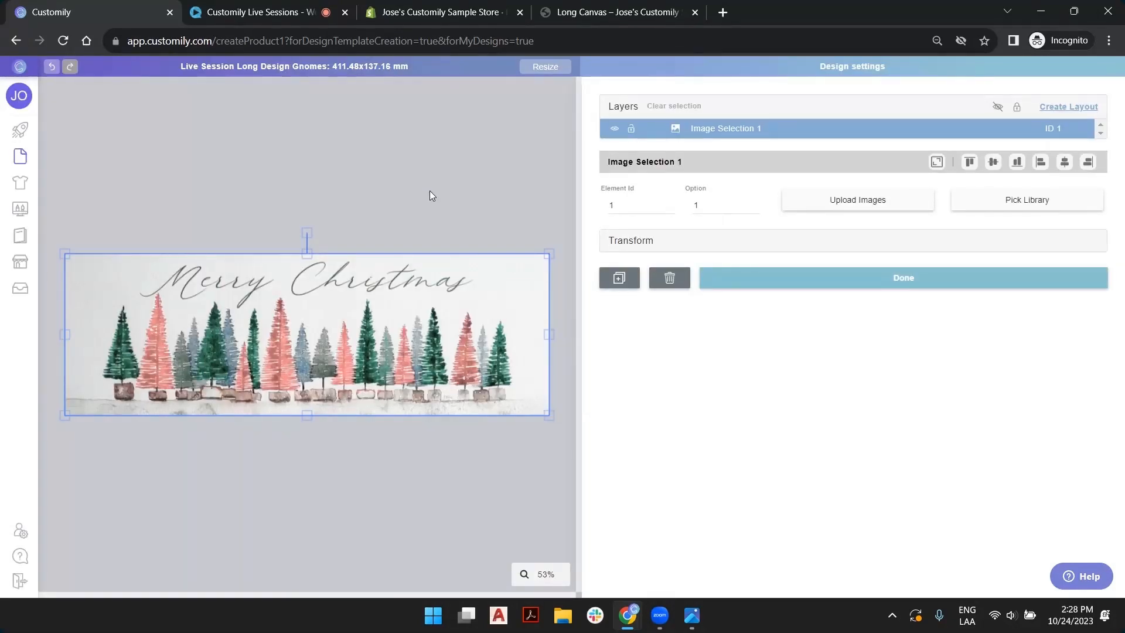
left_click(432, 195)
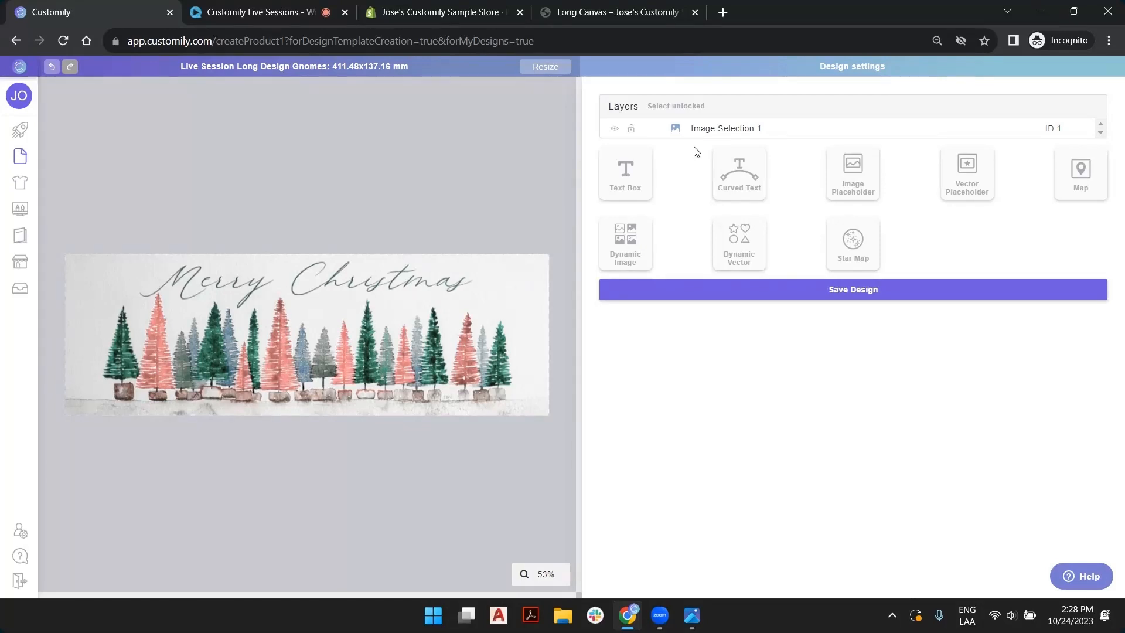
- Rename the Image Selection 1 layer as Trees Background and lock it
left_click(727, 132)
double_click(727, 130)
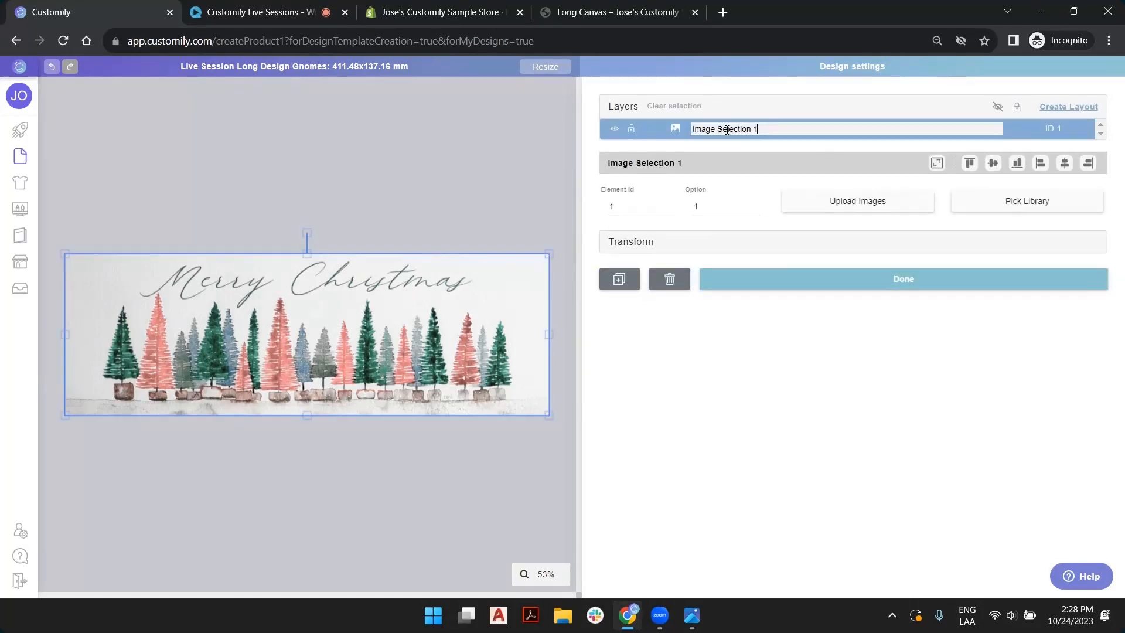
type("Trees Background")
key("Return")
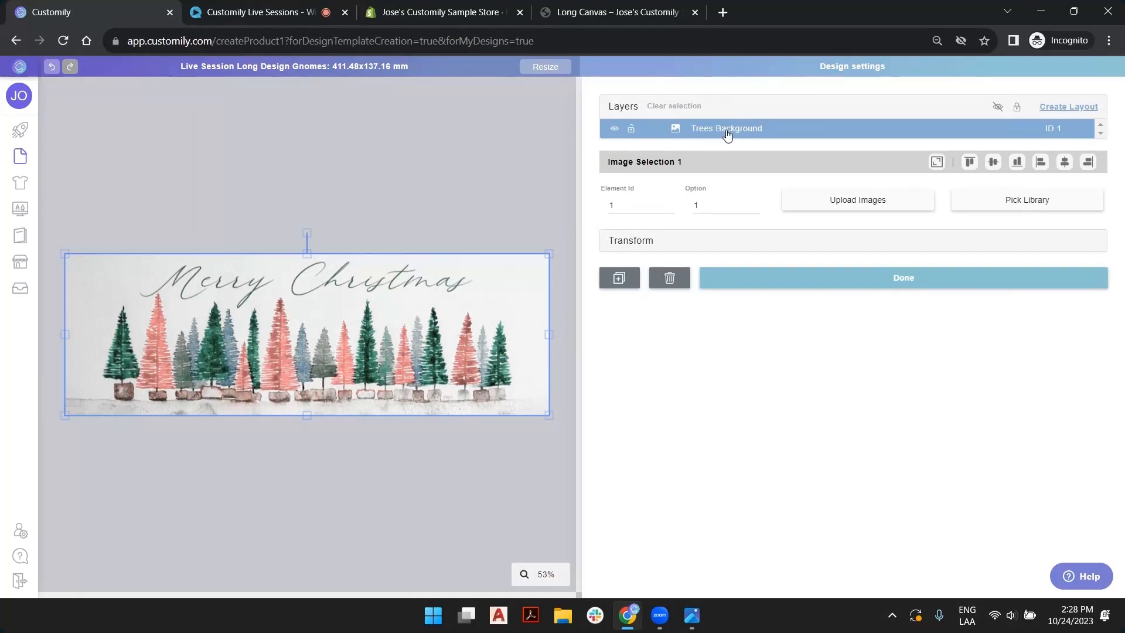
left_click(632, 130)
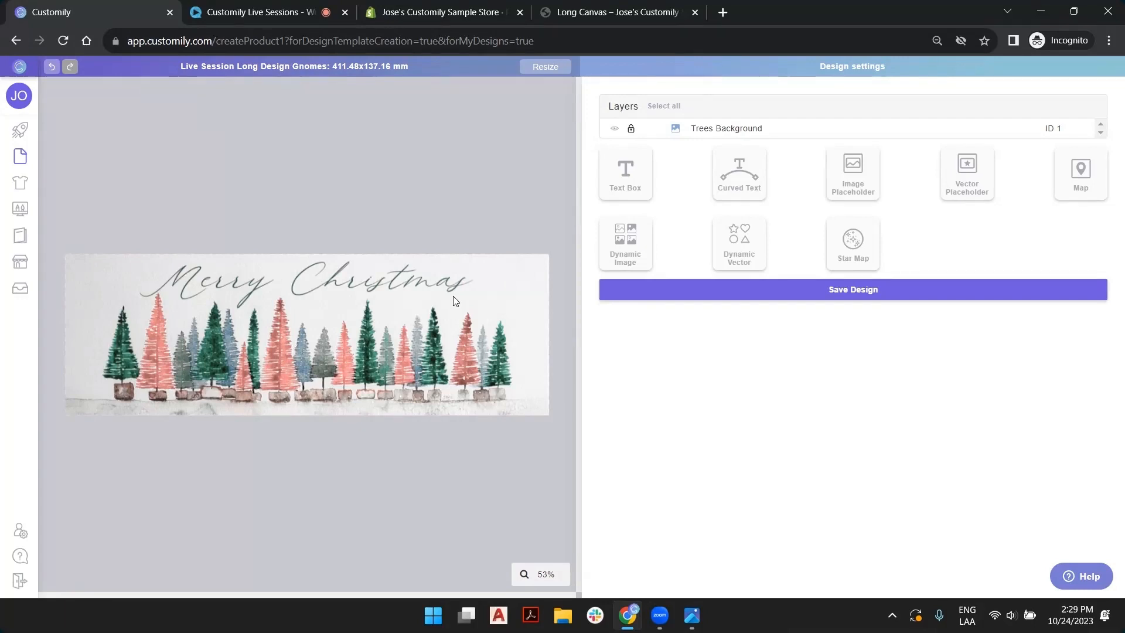
- Check the family member count options in the Long Canvas store preview
left_click(600, 5)
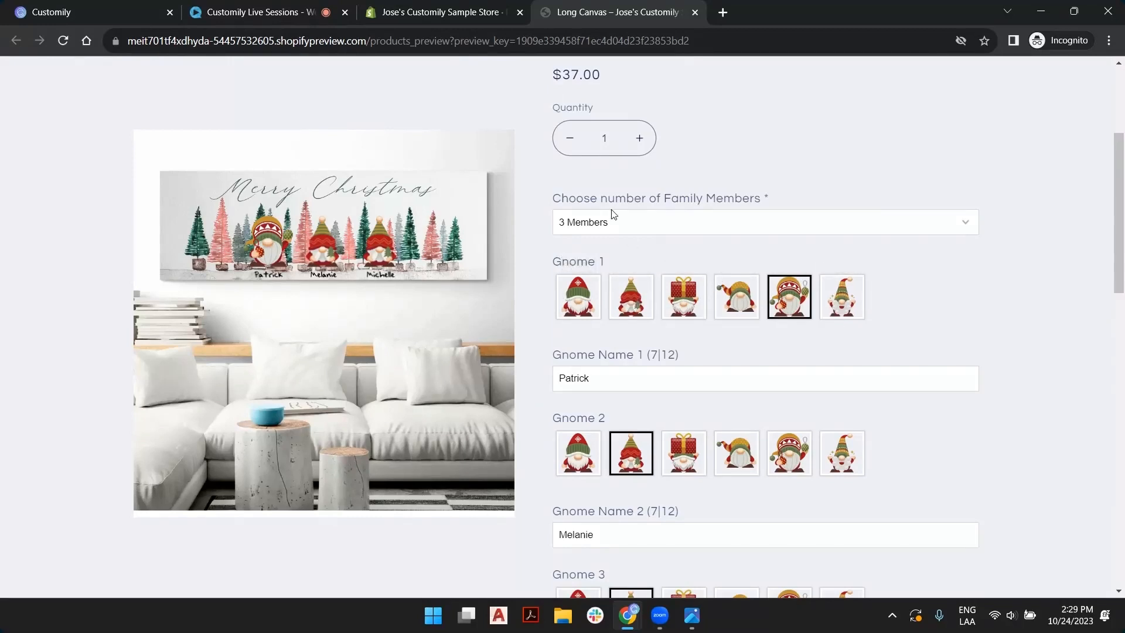
left_click(688, 228)
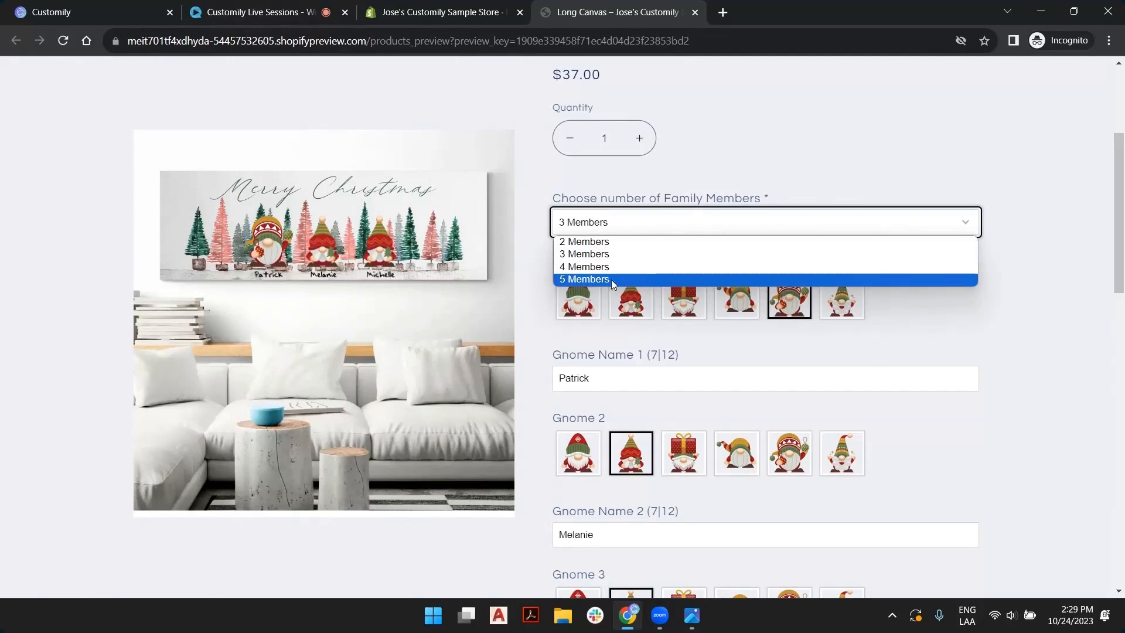
left_click(765, 183)
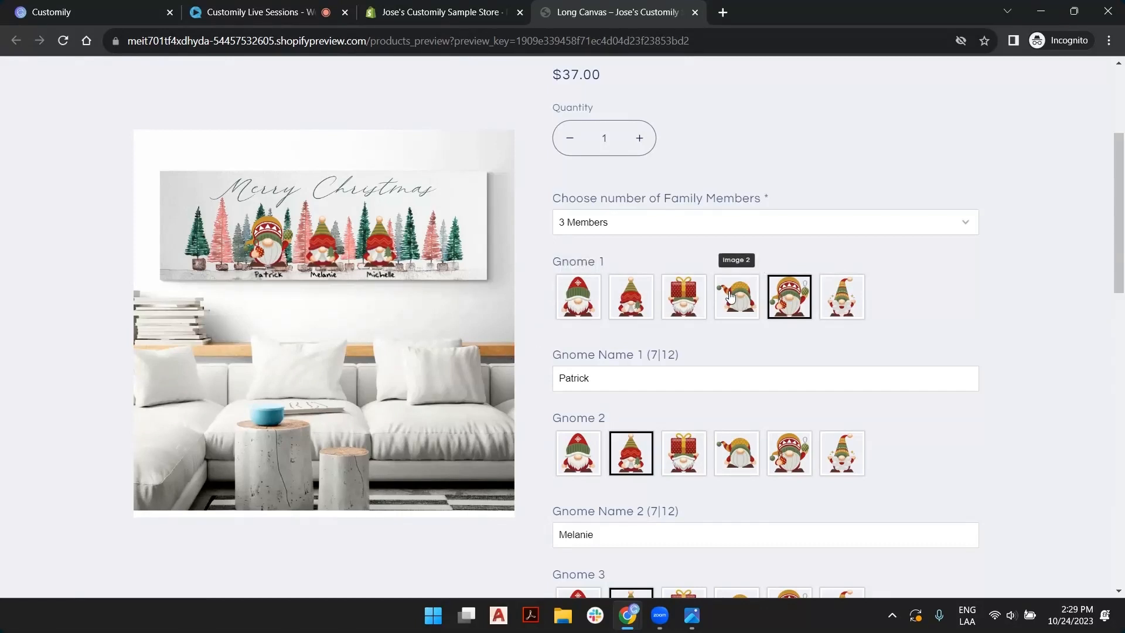
- Return to the Customily design and add a second dynamic image element to the canvas
left_click(82, 8)
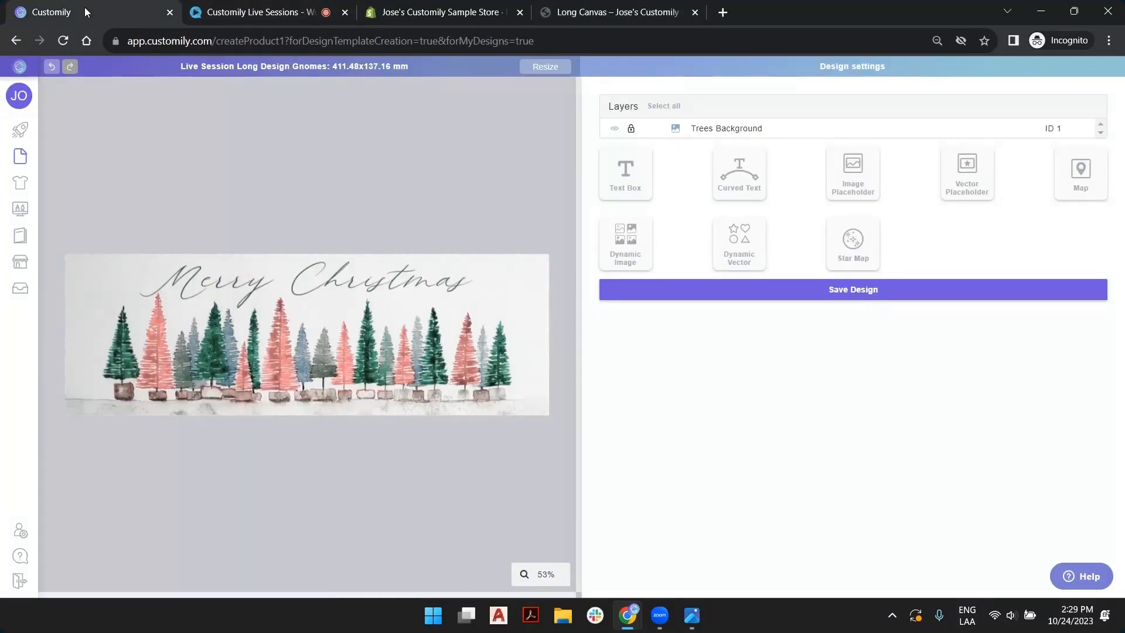
mouse_move(45, 243)
left_click(633, 243)
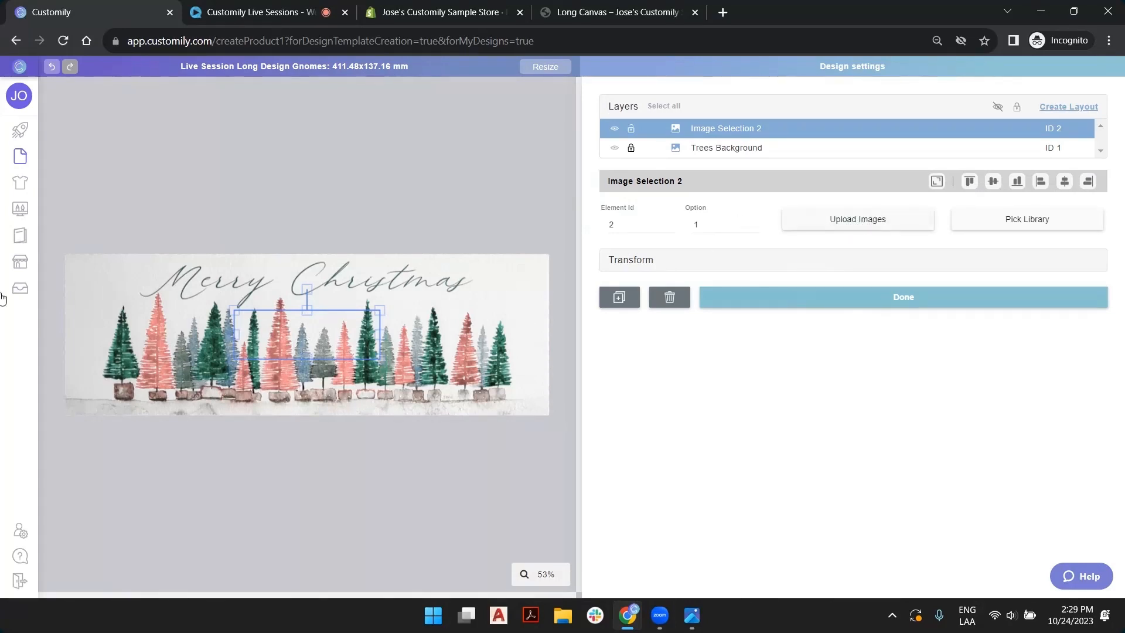
- Open the image libraries in a separate browser tab and create a library named LS Gnomes
middle_click(42, 239)
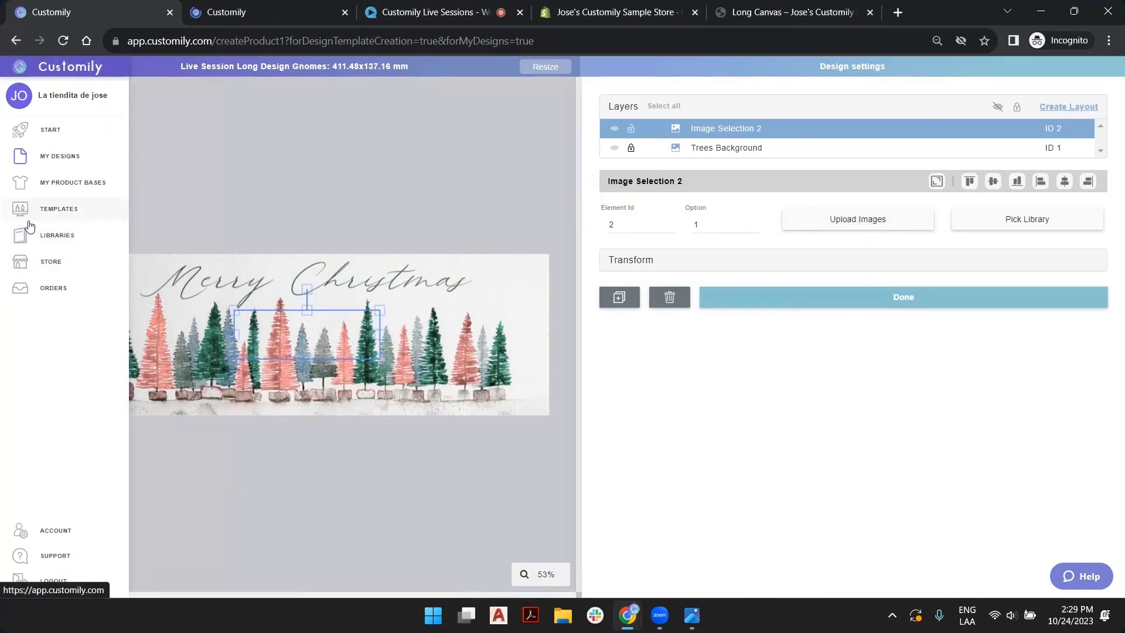
left_click(289, 11)
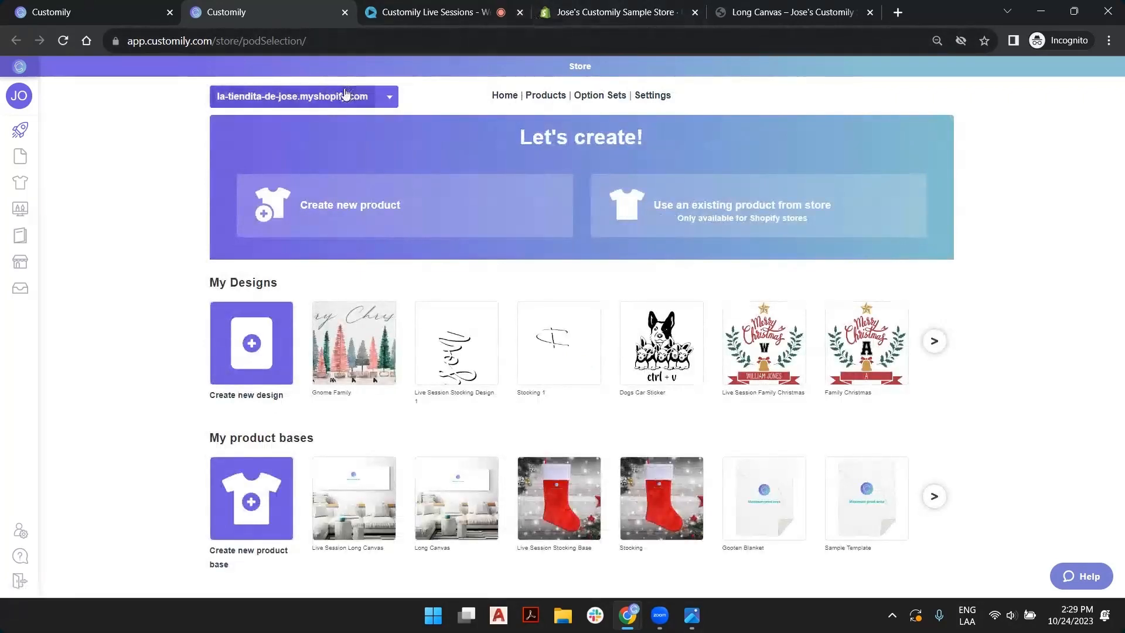
mouse_move(41, 170)
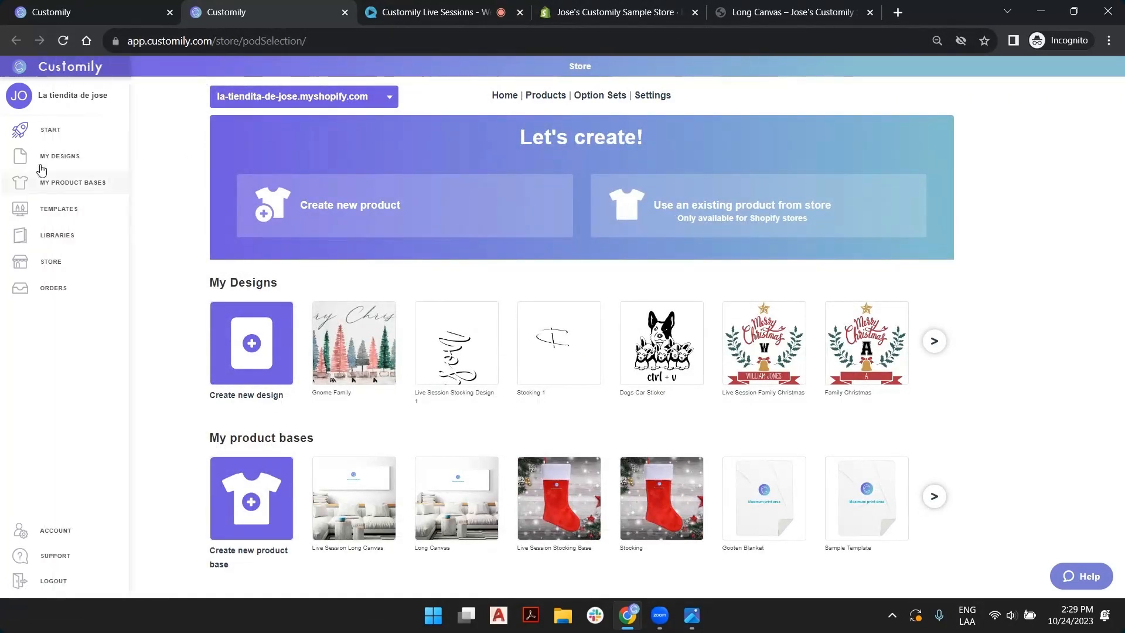
left_click(61, 237)
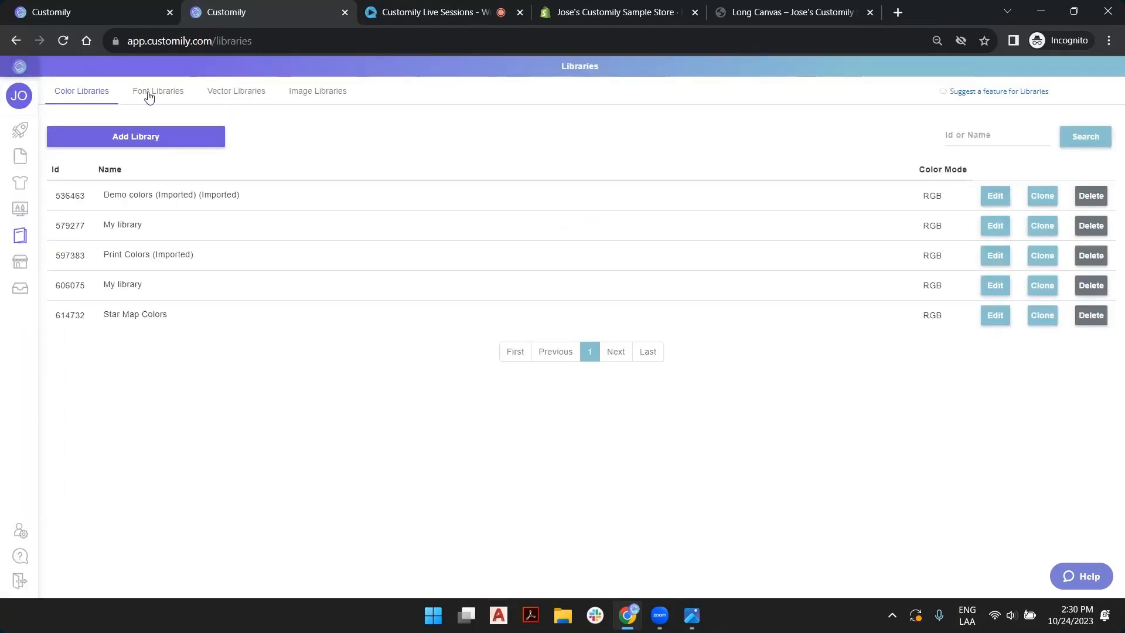
left_click(321, 98)
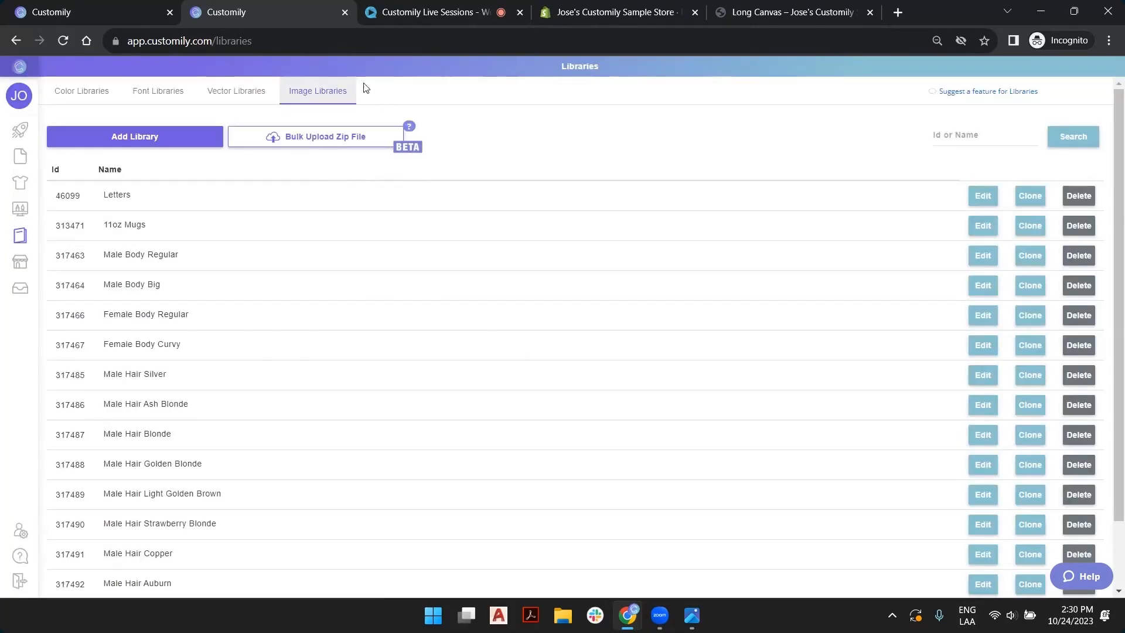
left_click(163, 140)
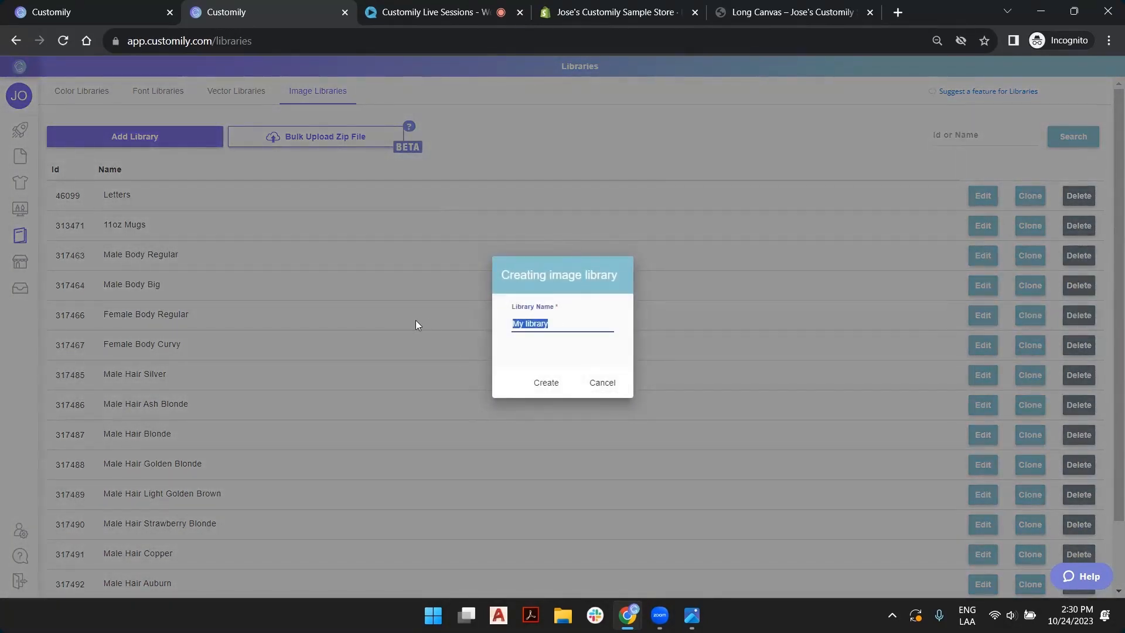
type("LS Gnomes")
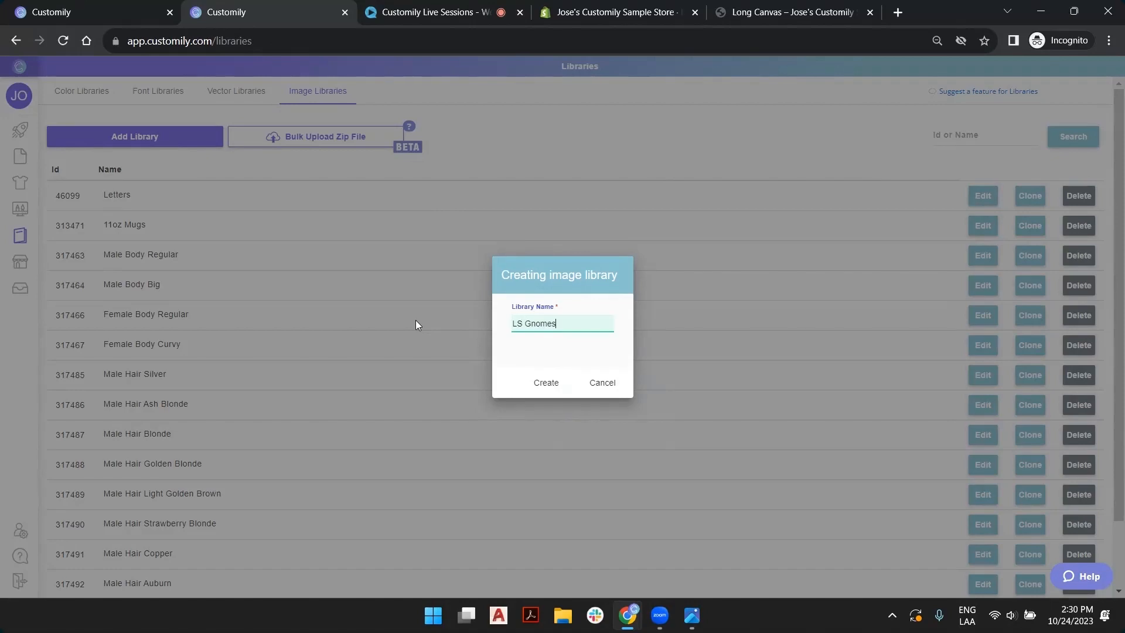
key("Return")
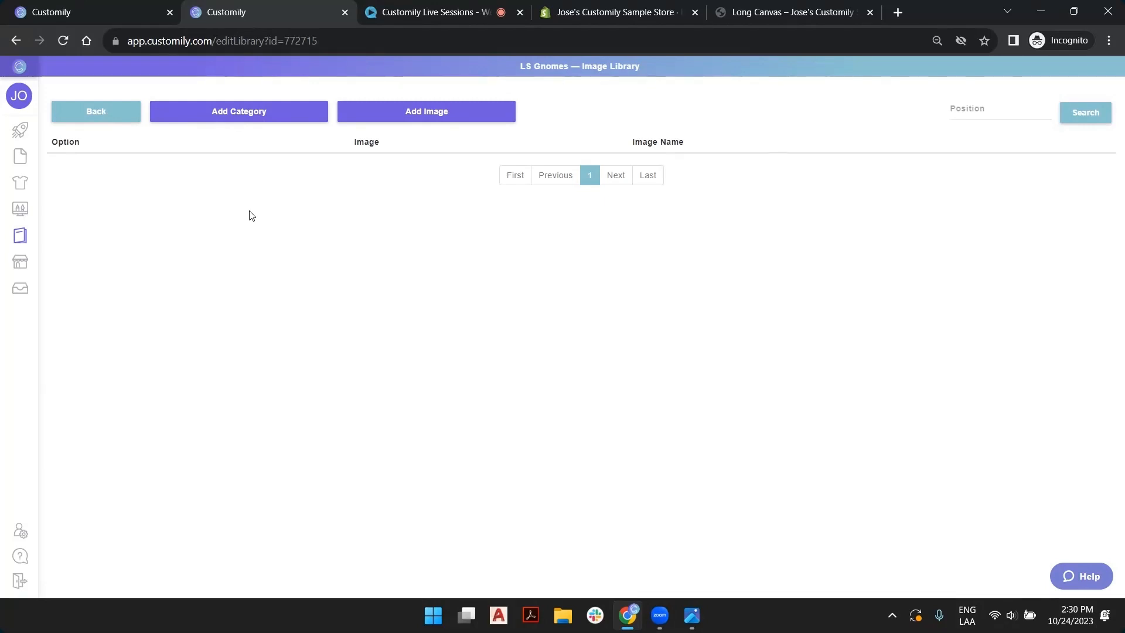
- Select Gnome 1.png through Gnome 6.png for upload to the LS Gnomes library, with initial position 2
left_click(256, 125)
left_click(444, 114)
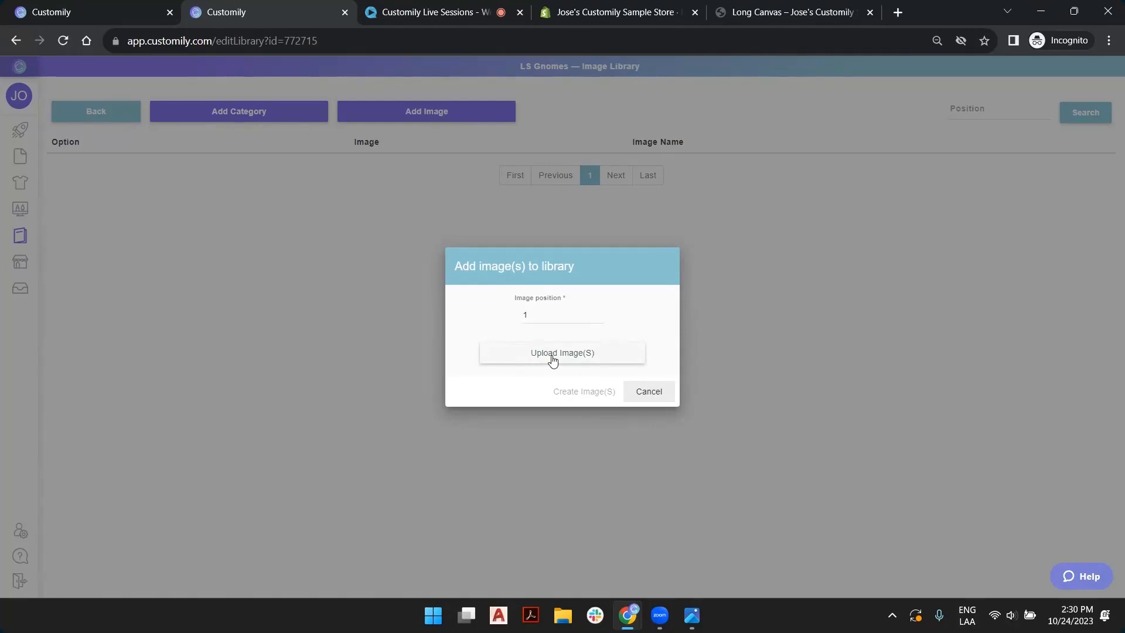
left_click(552, 358)
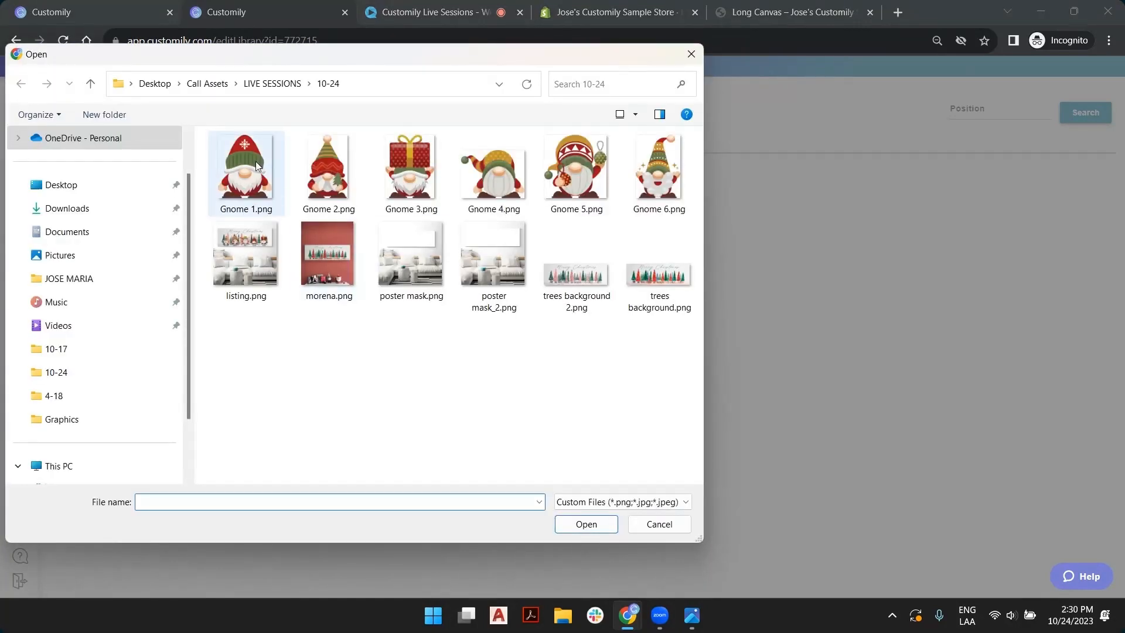
left_click(256, 160)
left_click(661, 174, "shift")
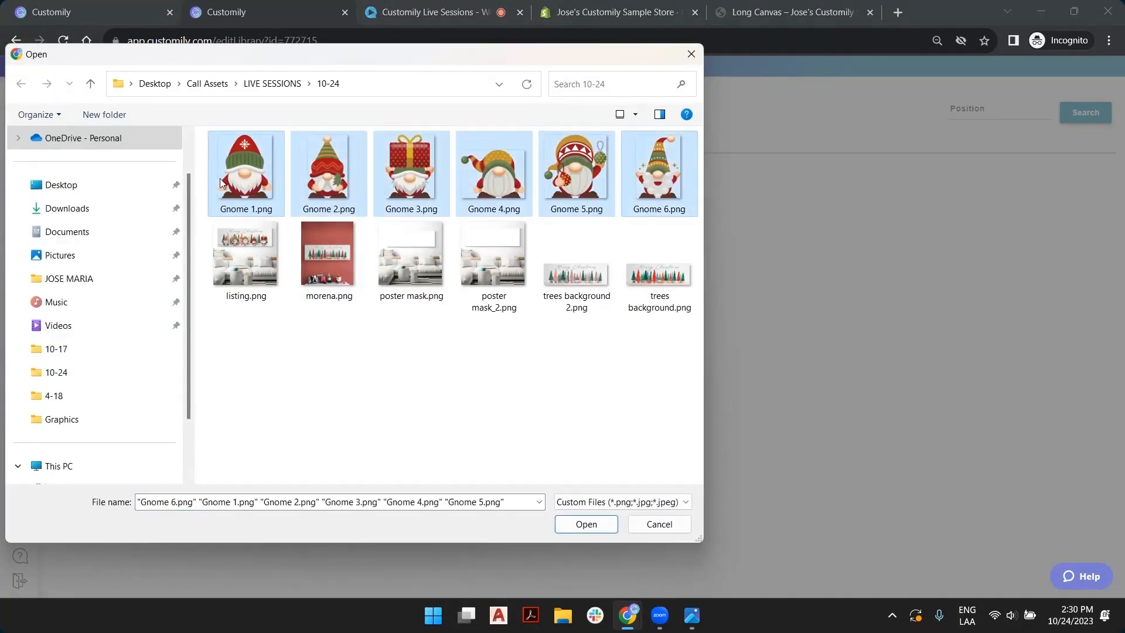
left_click(586, 524)
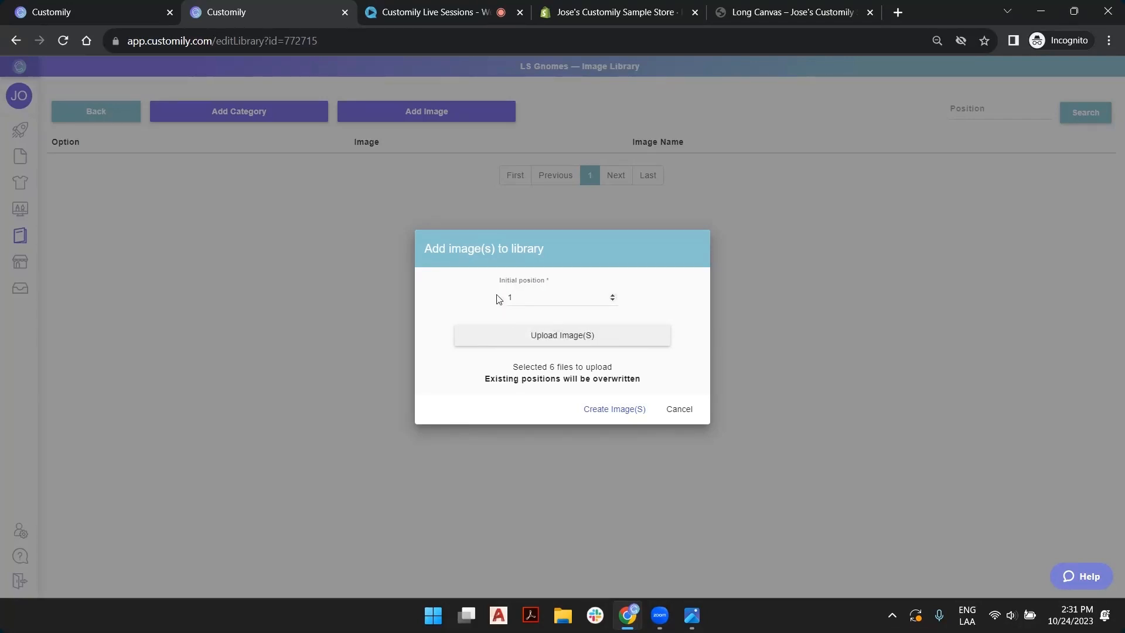
left_click(613, 296)
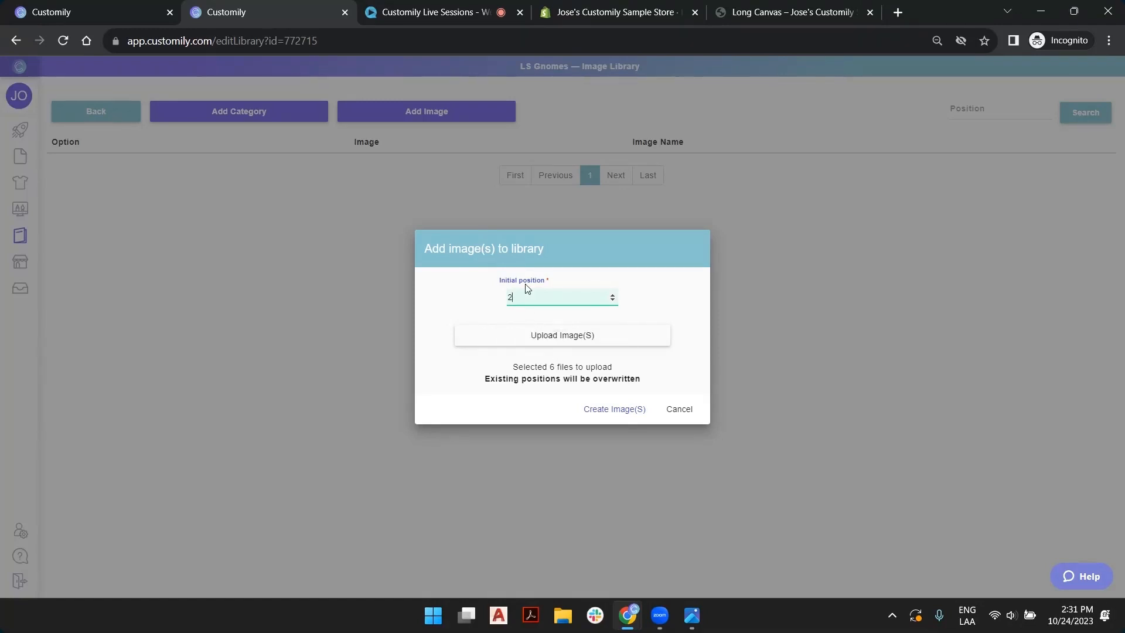
- Try the fourth gnome image for Gnome 1 in the Long Canvas store preview and return to the library upload
left_click(762, 12)
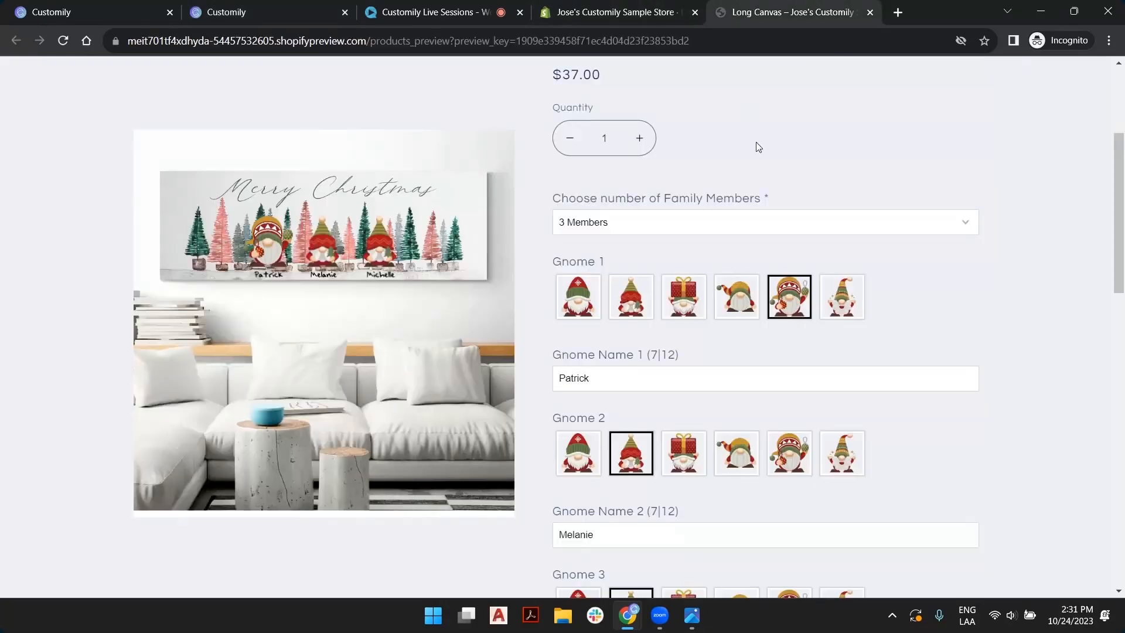
left_click(736, 296)
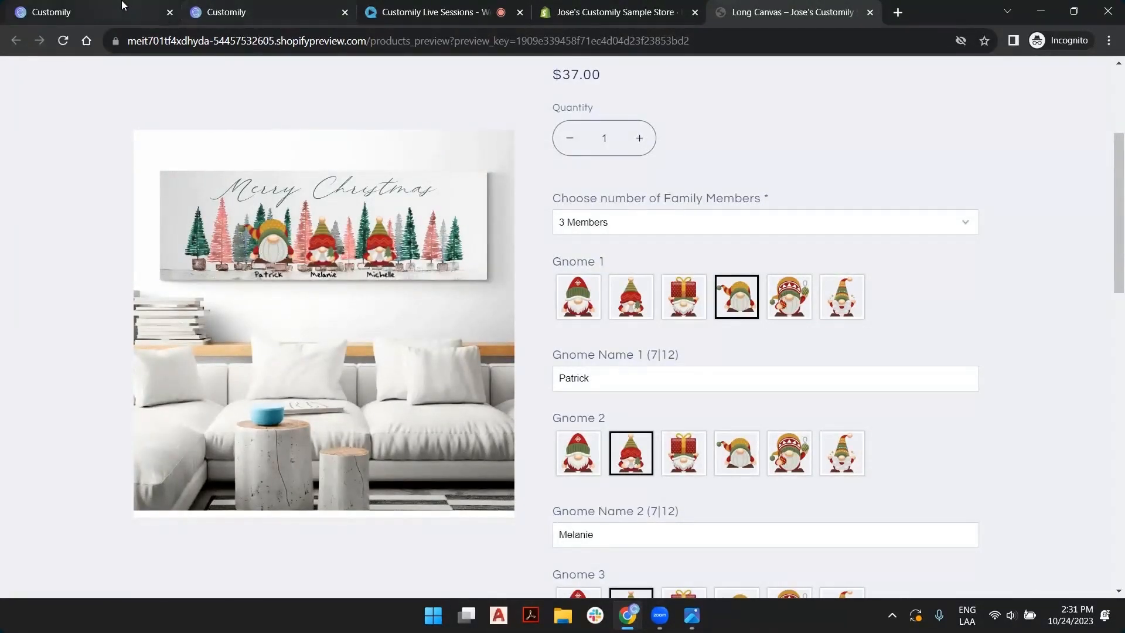
left_click(244, 6)
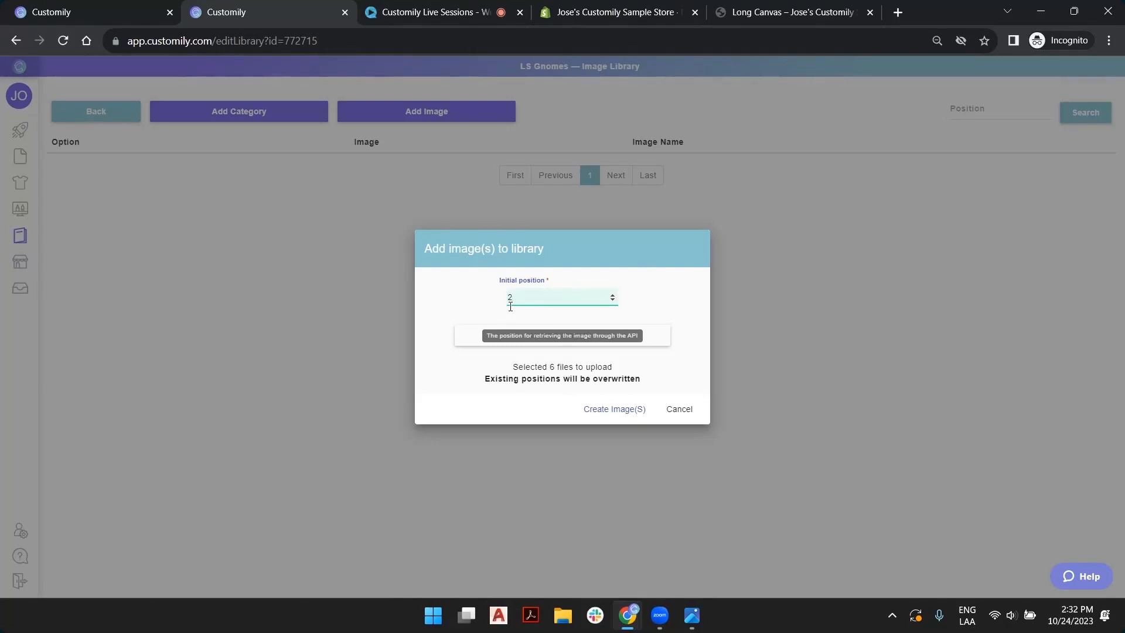
- Set the initial position to 2 and create the six selected gnome images in the LS Gnomes library
left_click(612, 300)
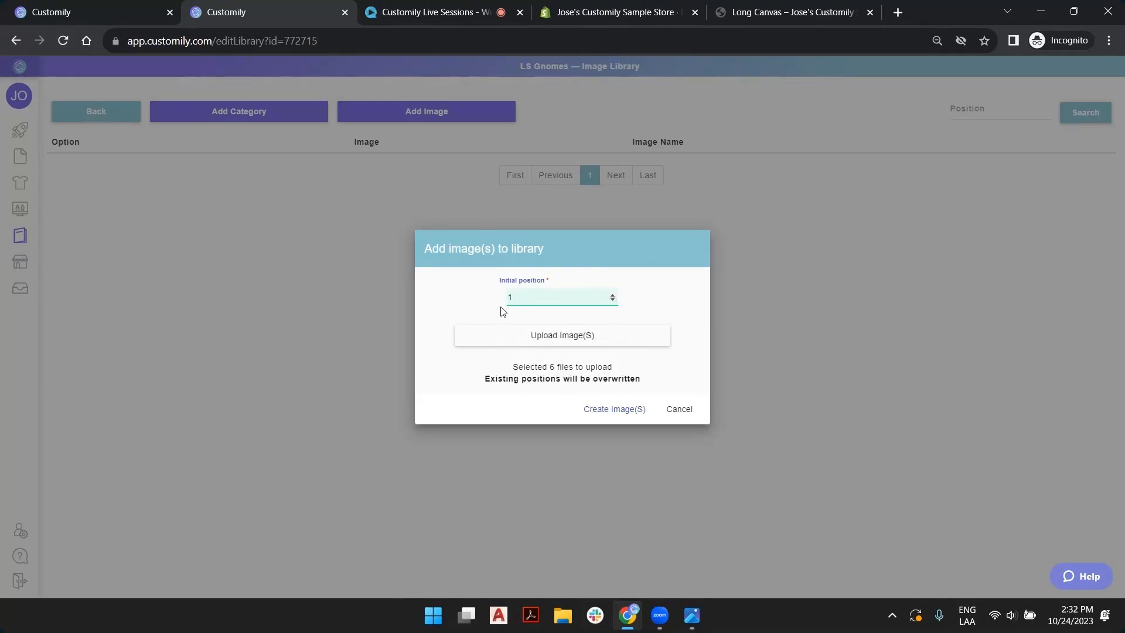
left_click(612, 294)
left_click(571, 337)
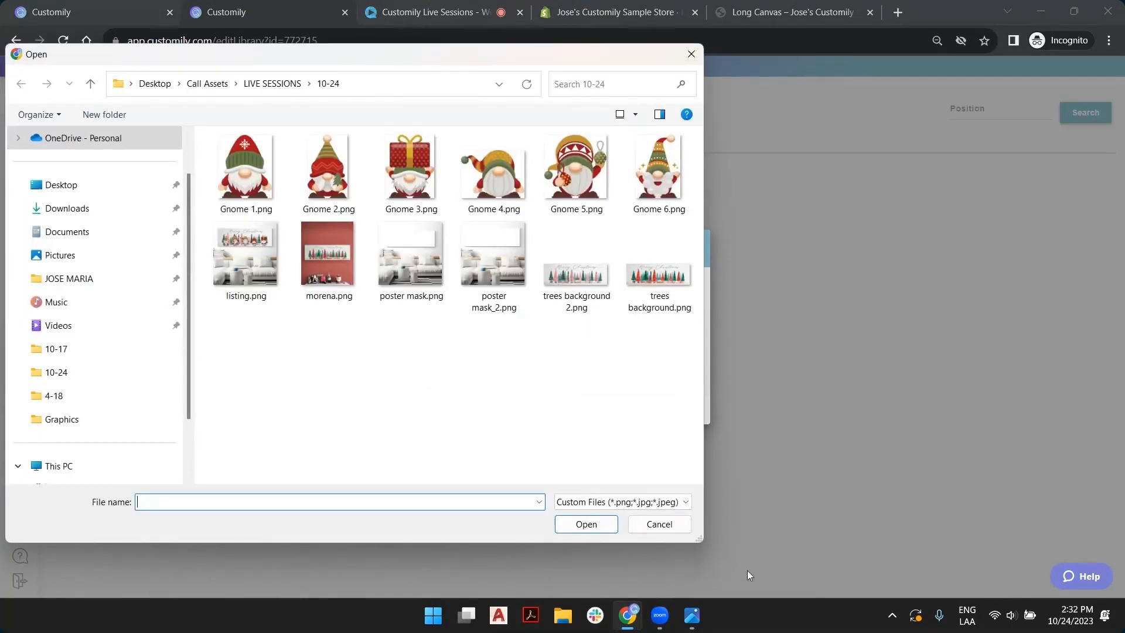
left_click(679, 524)
left_click(620, 409)
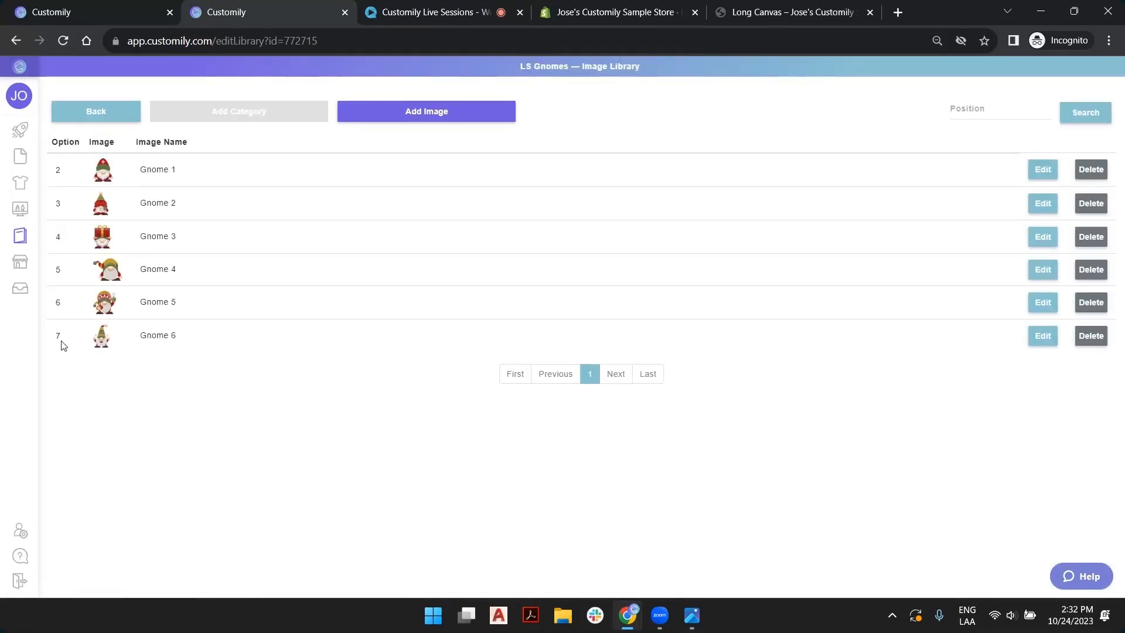
- Go back to the image libraries and locate LS Gnomes at the end of the list
left_click(114, 122)
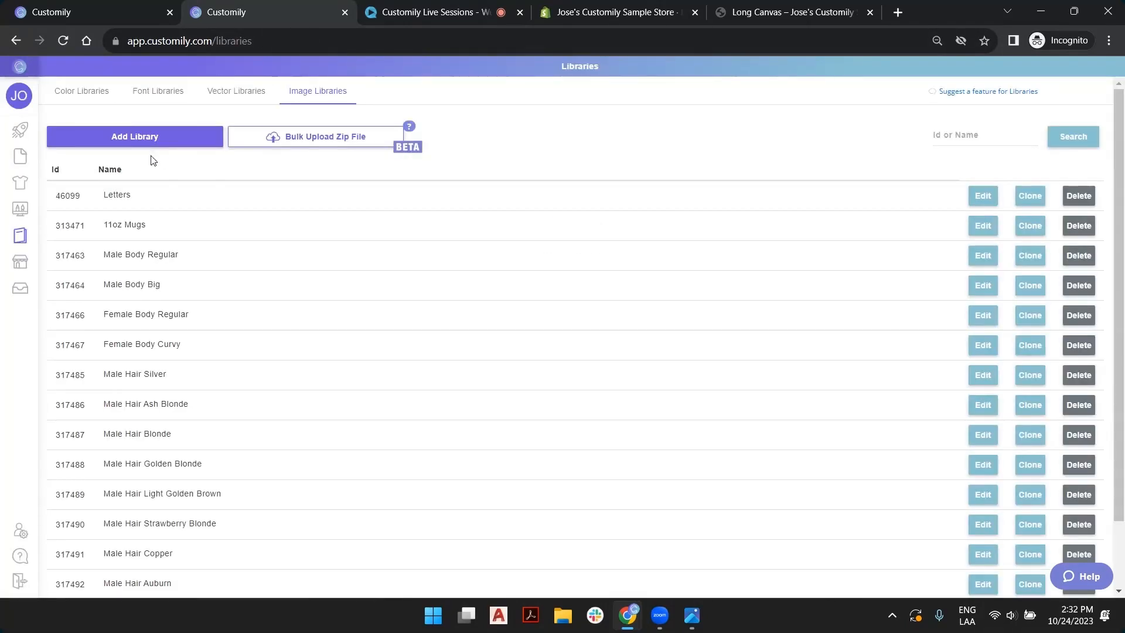
scroll(534, 218, "down", 3)
left_click(684, 575)
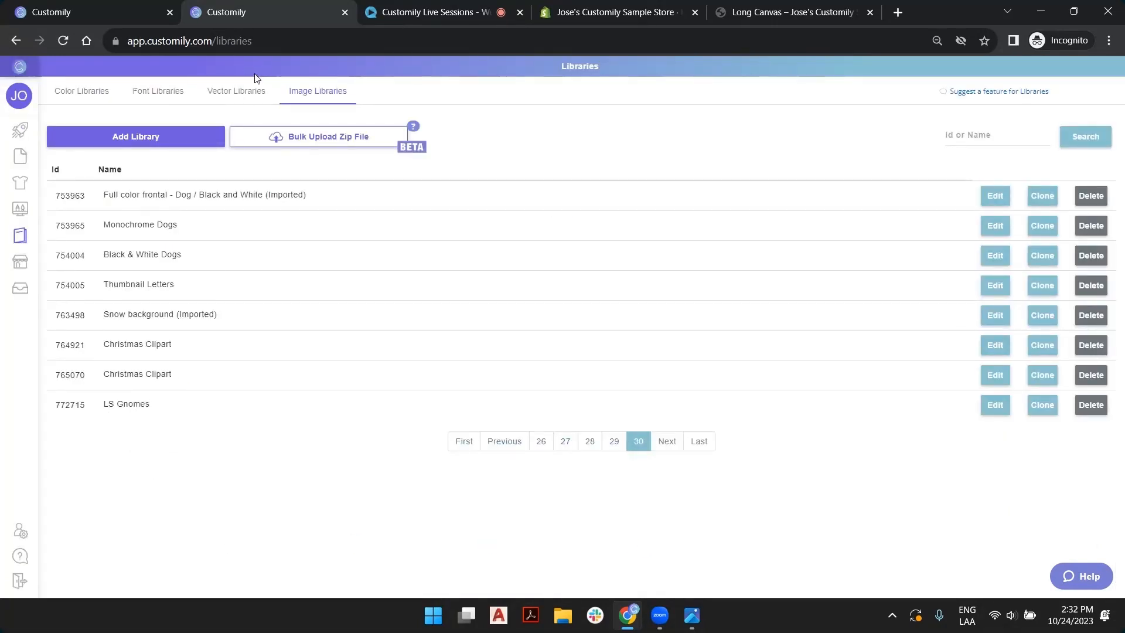
- Move the new dynamic image element over the word Christmas in the design and assign the LS Gnomes library to it
left_click(143, 7)
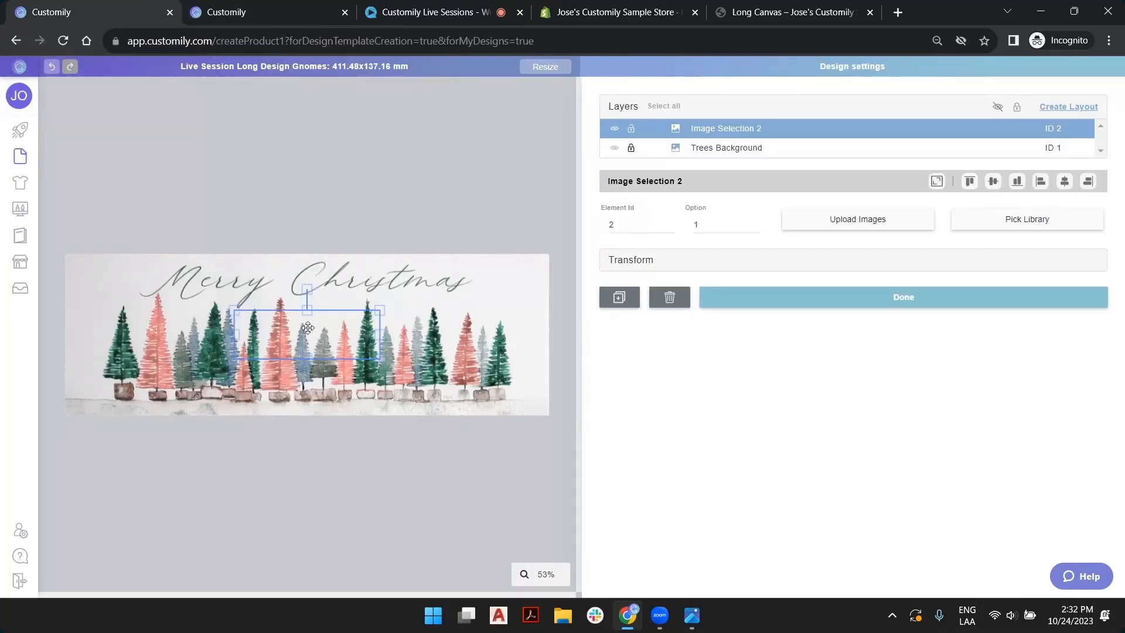
left_click_drag(345, 320, 423, 297)
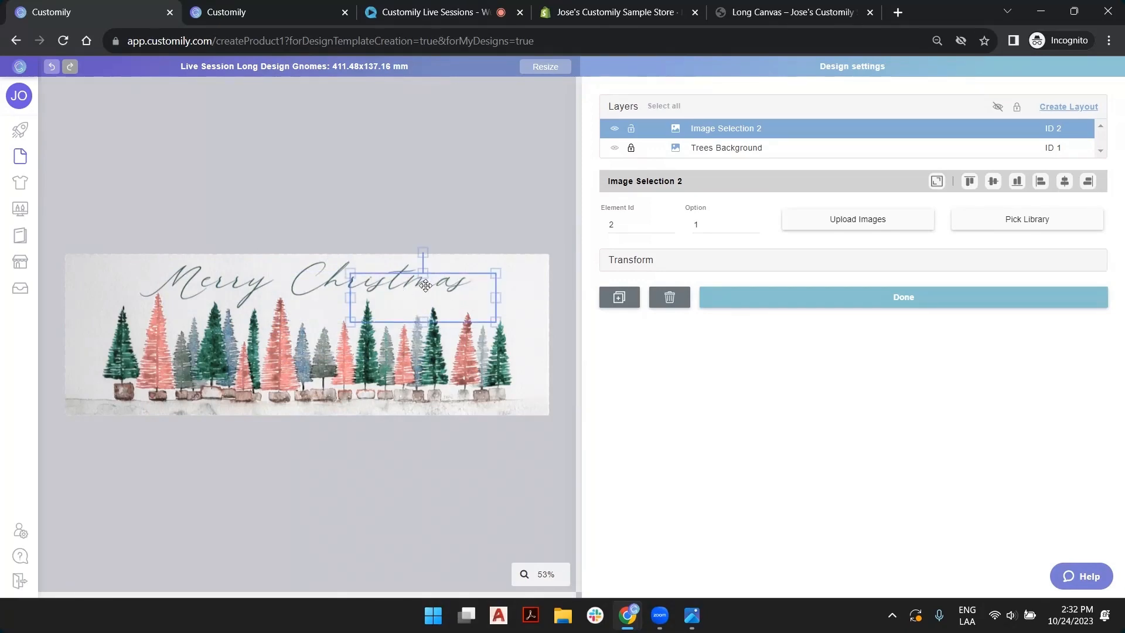
left_click(874, 224)
left_click(985, 222)
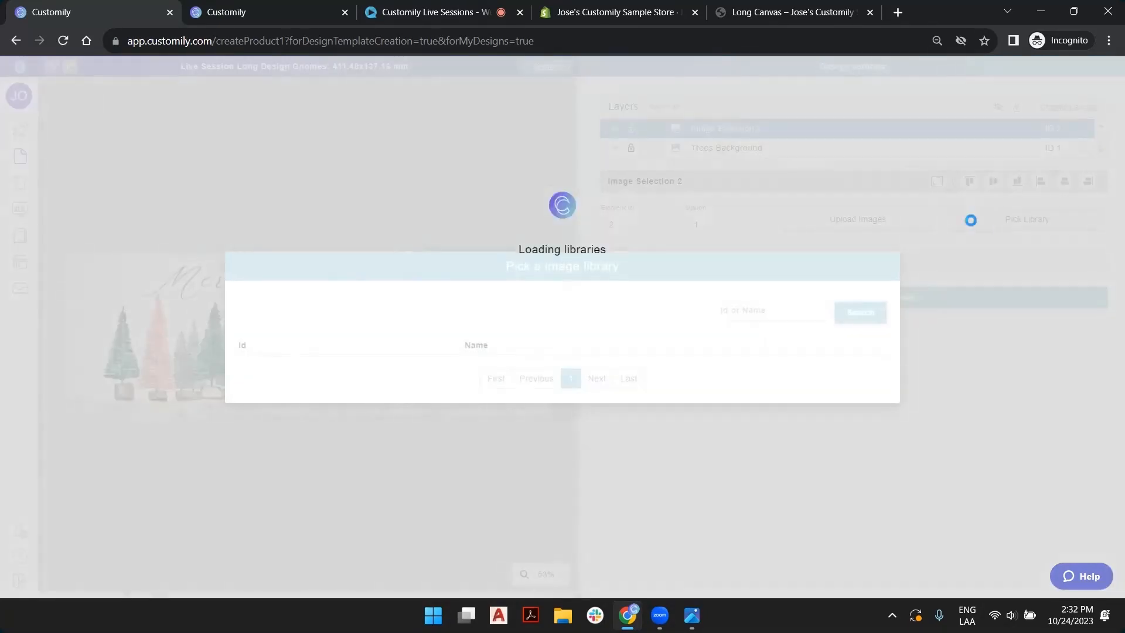
scroll(608, 369, "down", 3)
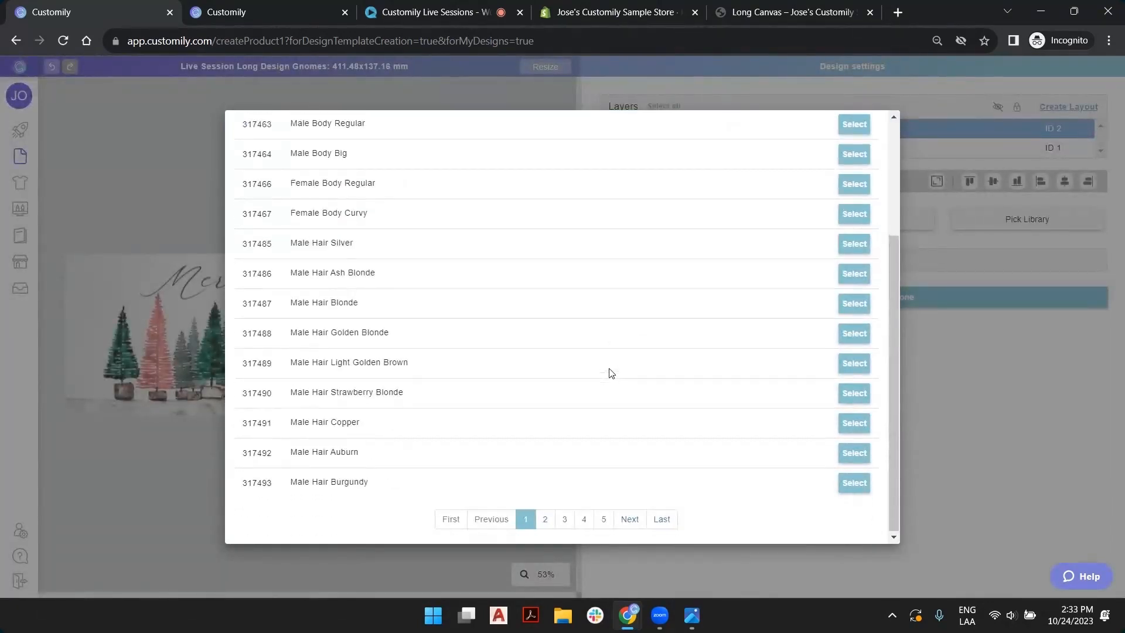
left_click(670, 525)
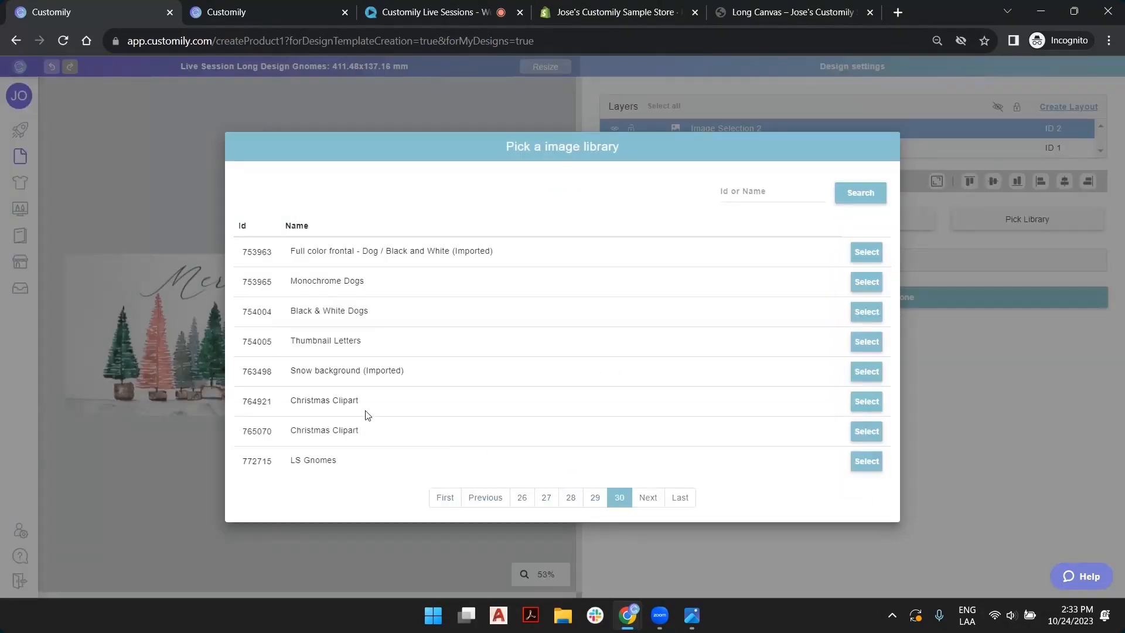
left_click(867, 469)
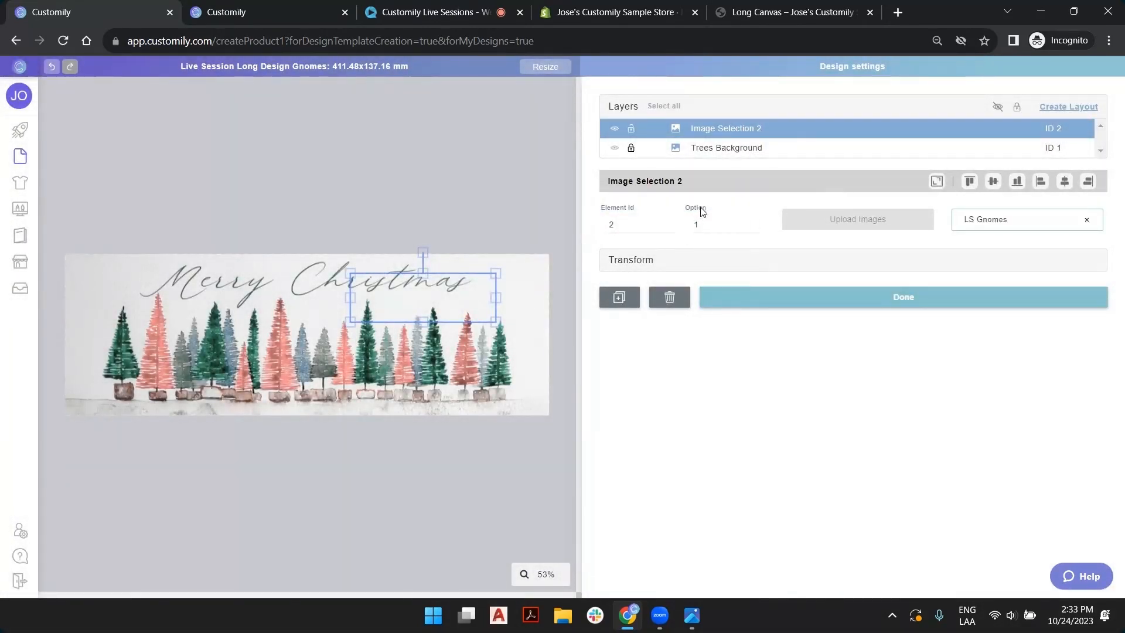
- Set the gnome element's option to 2, enlarge it and place it over the leftmost trees
double_click(700, 227)
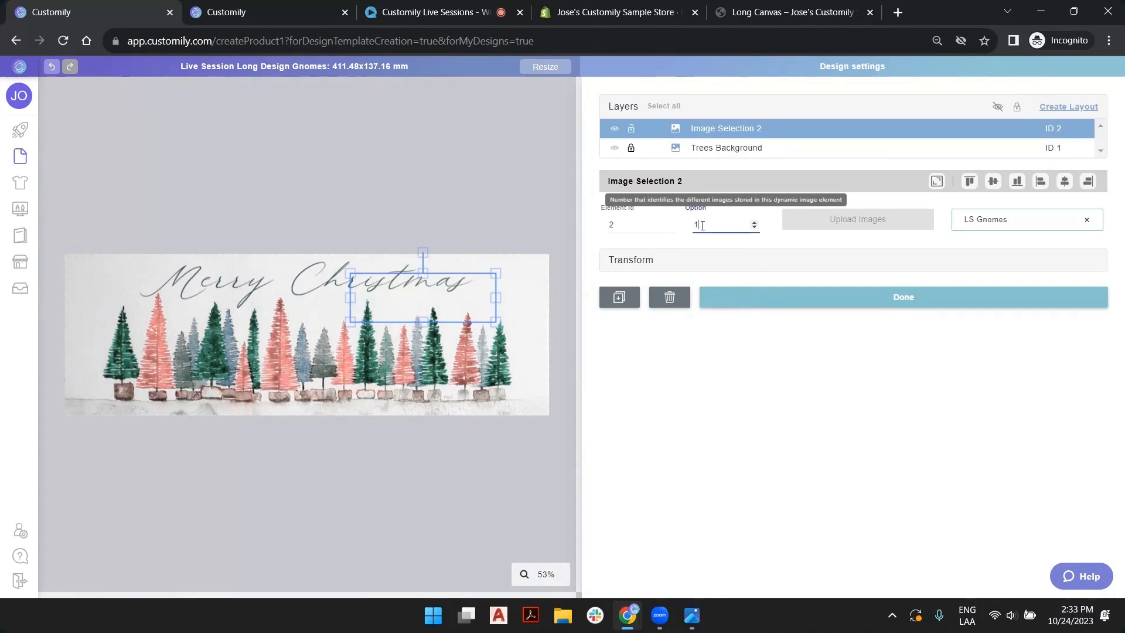
left_click(755, 222)
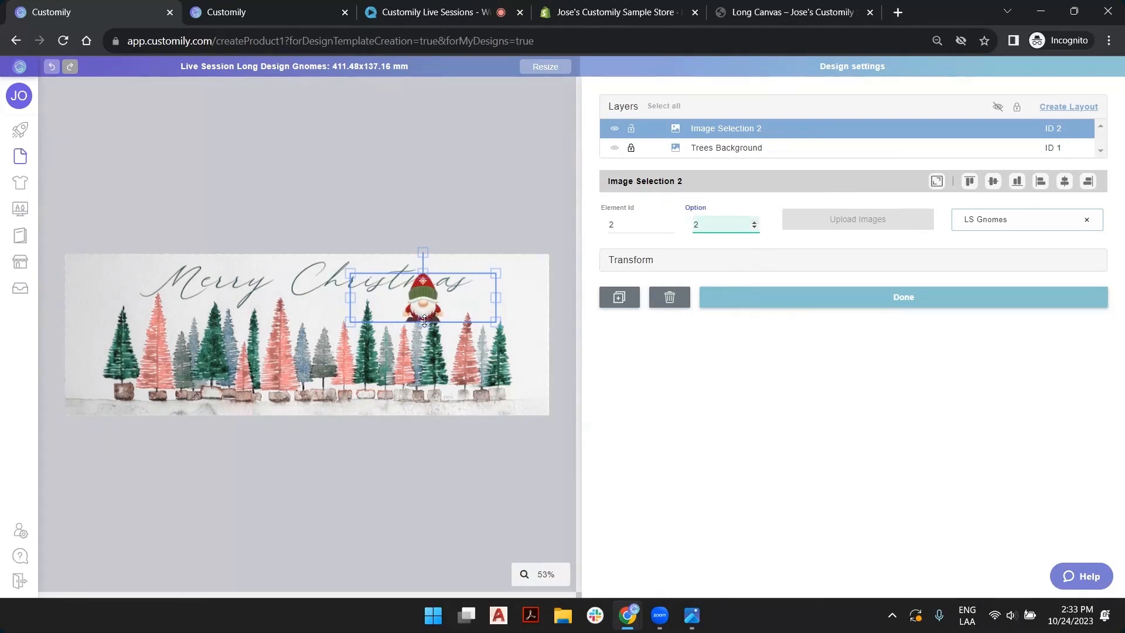
left_click_drag(424, 321, 166, 349)
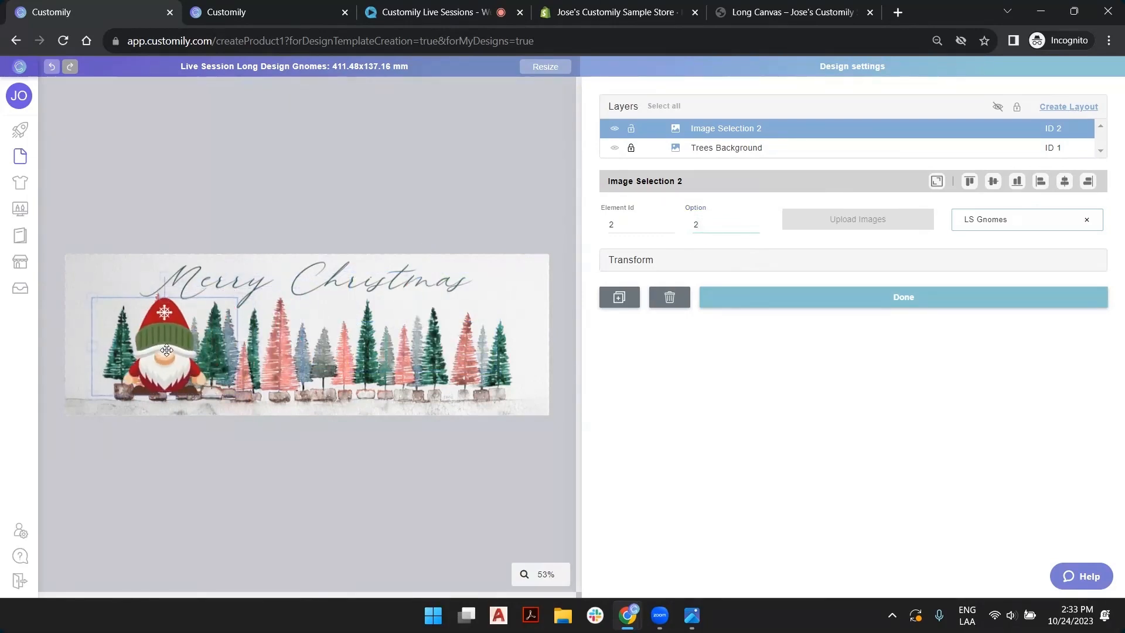
- Shrink the gnome element slightly and move it back over the leftmost trees
left_click_drag(92, 298, 113, 315)
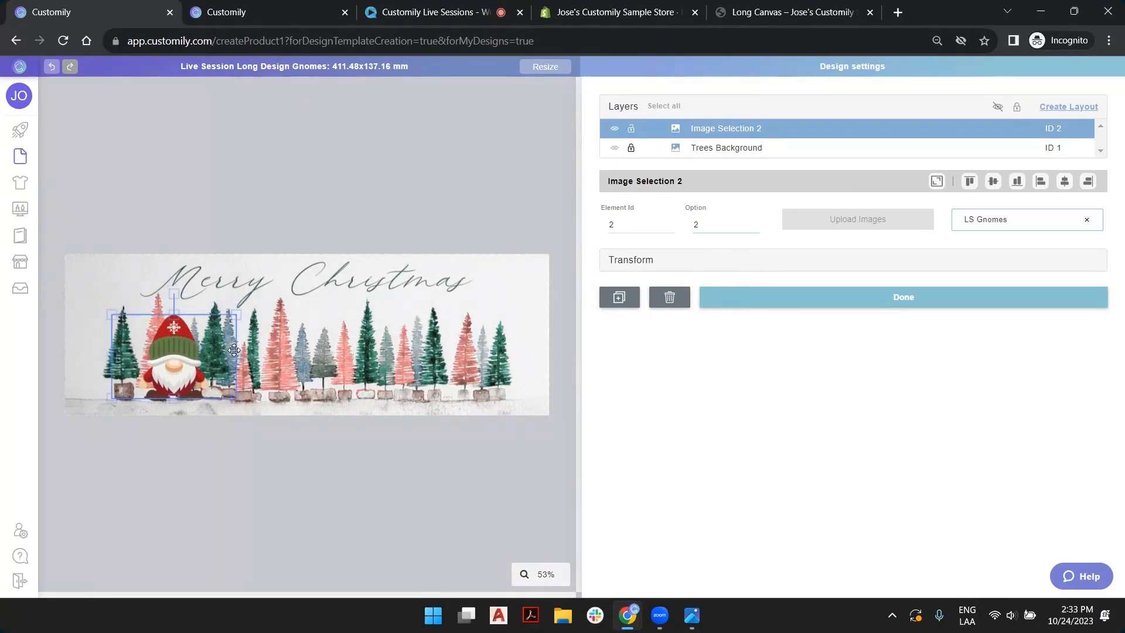
left_click_drag(238, 354, 147, 363)
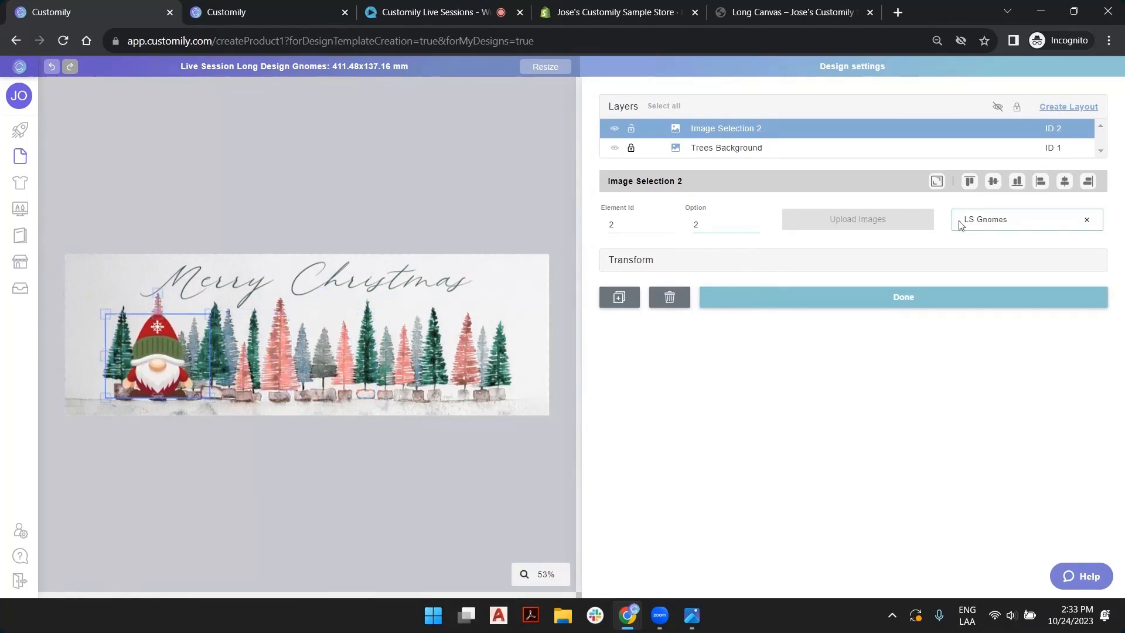
- Preview the other LS Gnomes images in the element by cycling through options 3 to 7, then return to option 2
left_click(754, 223)
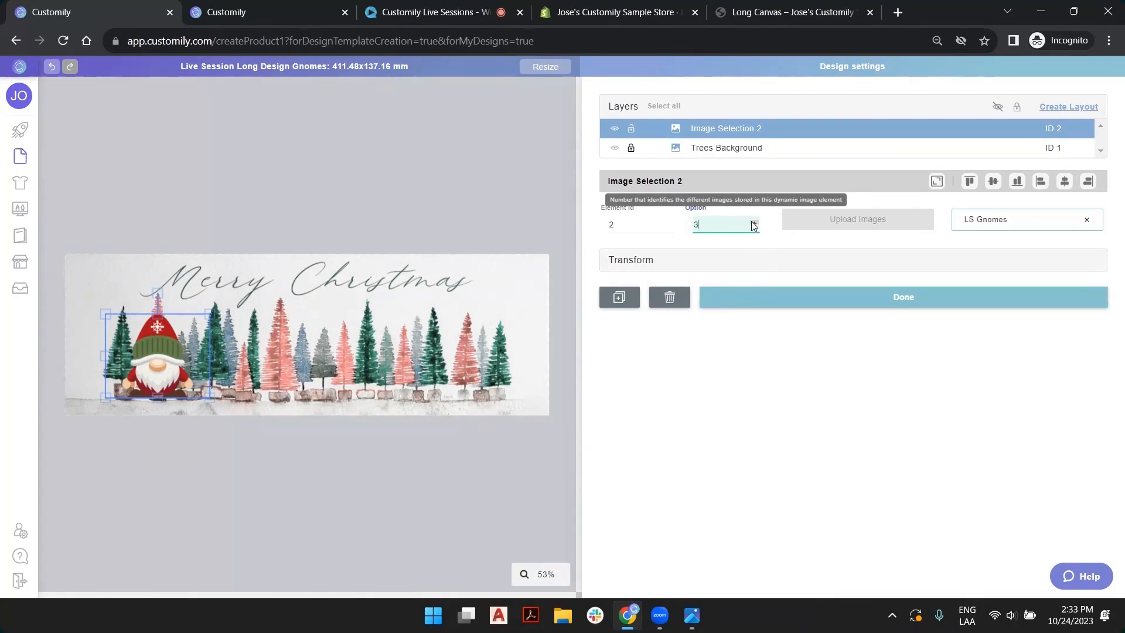
left_click(754, 224)
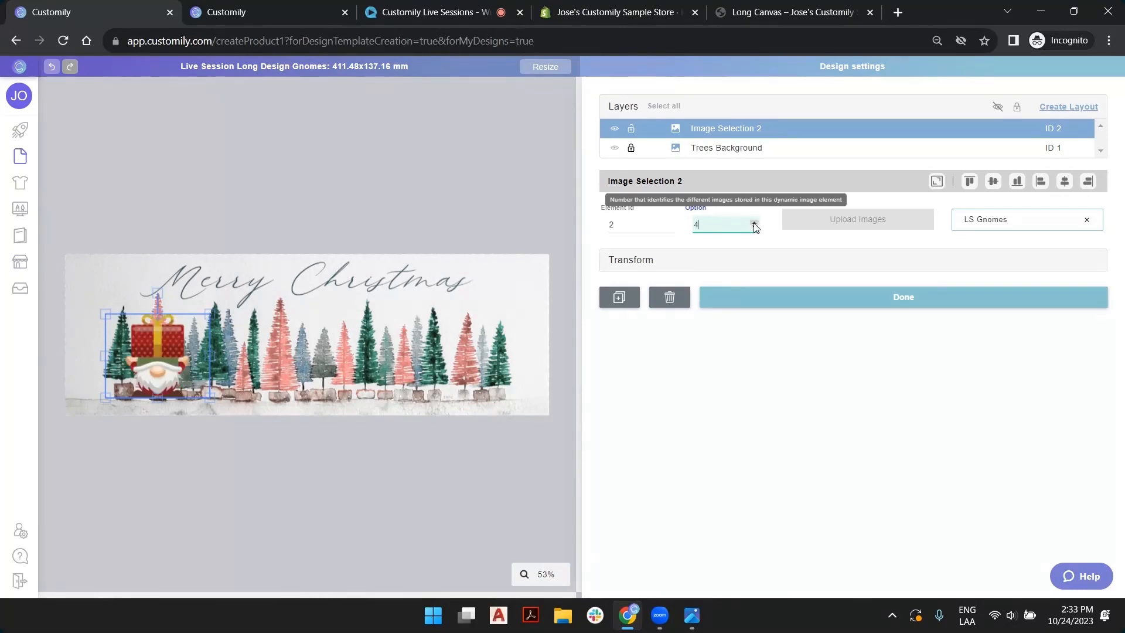
left_click(754, 223)
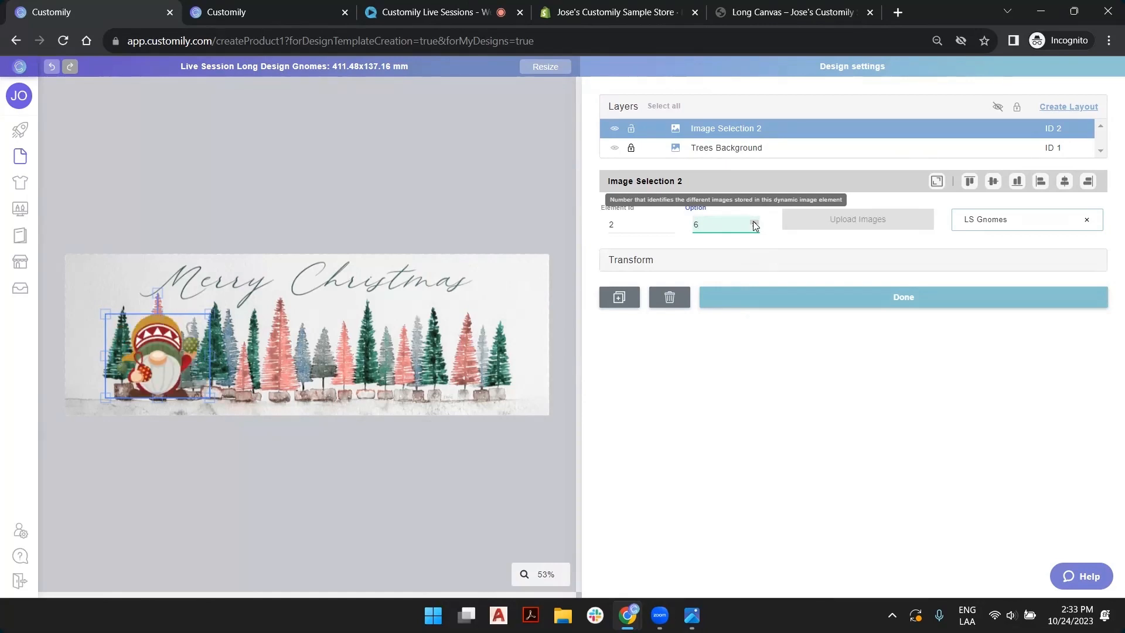
left_click(754, 227)
left_click(754, 229)
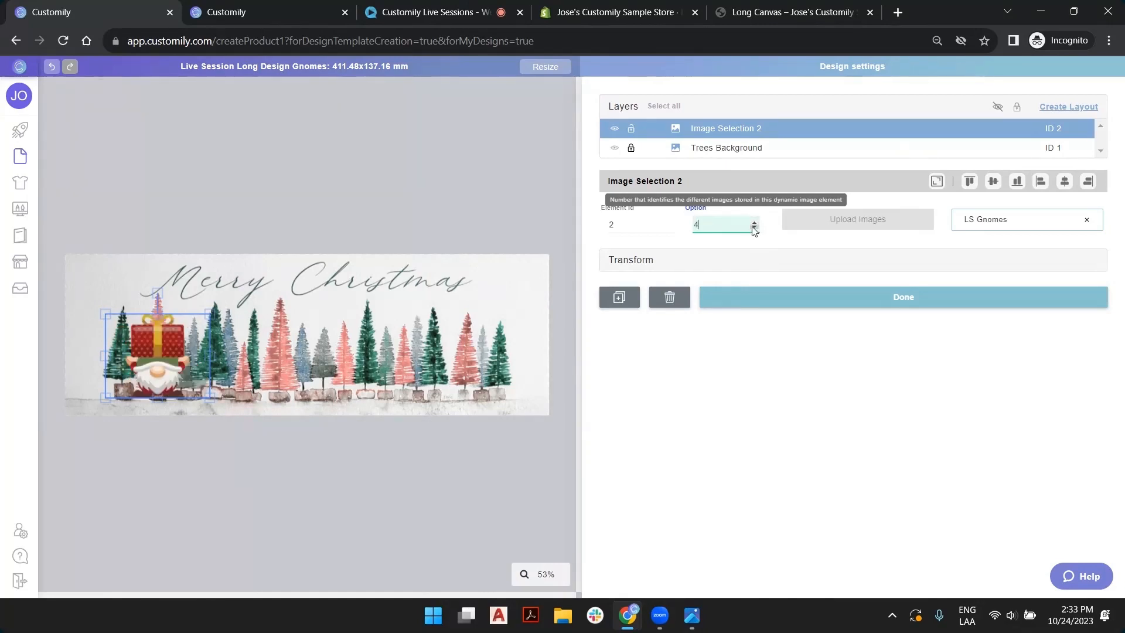
left_click(754, 229)
left_click(754, 224)
left_click(754, 223)
left_click(754, 224)
left_click(754, 224)
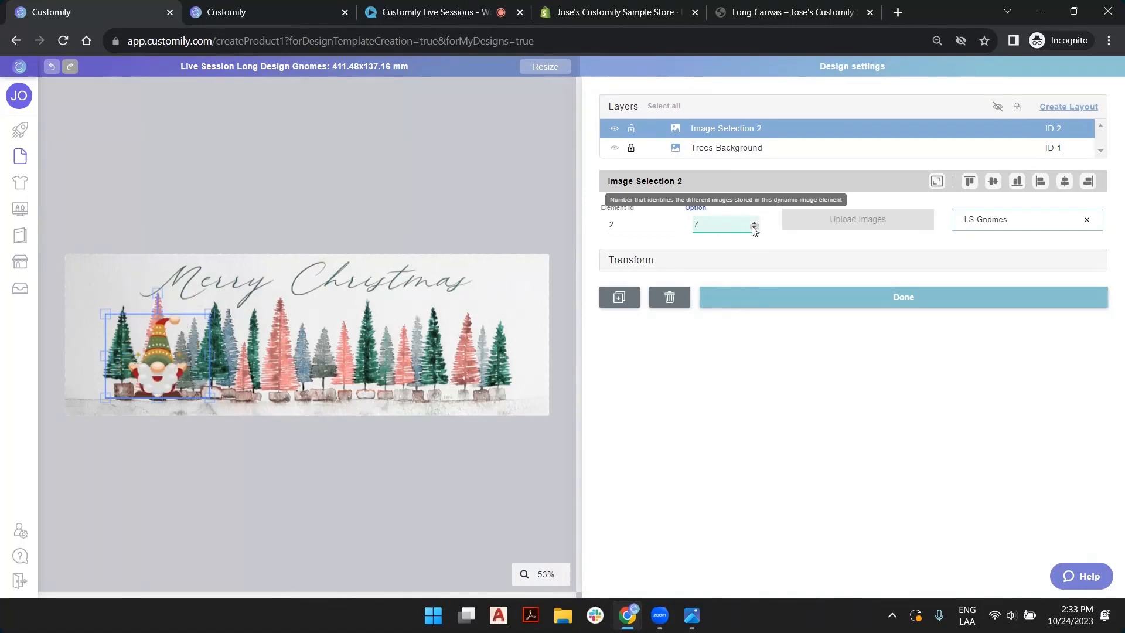
left_click(754, 229)
left_click(754, 228)
left_click(754, 228)
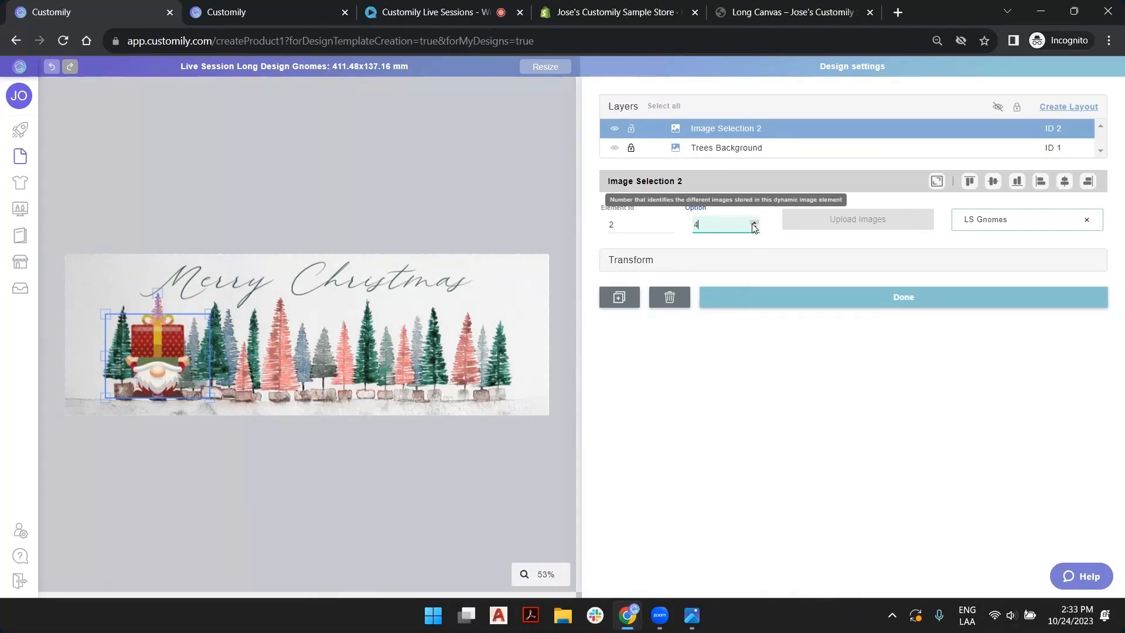
left_click(754, 224)
left_click(754, 229)
left_click(754, 228)
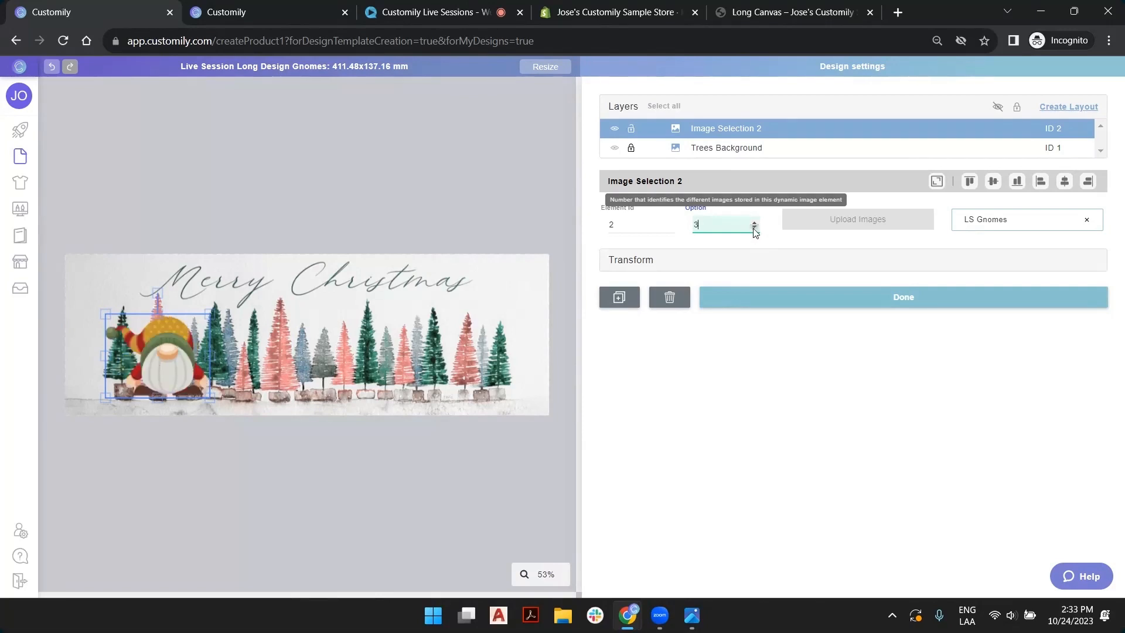
left_click(754, 229)
left_click(754, 229)
- Nudge the gnome element slightly downward and rename its layer Gnome 1
left_click_drag(162, 354, 164, 358)
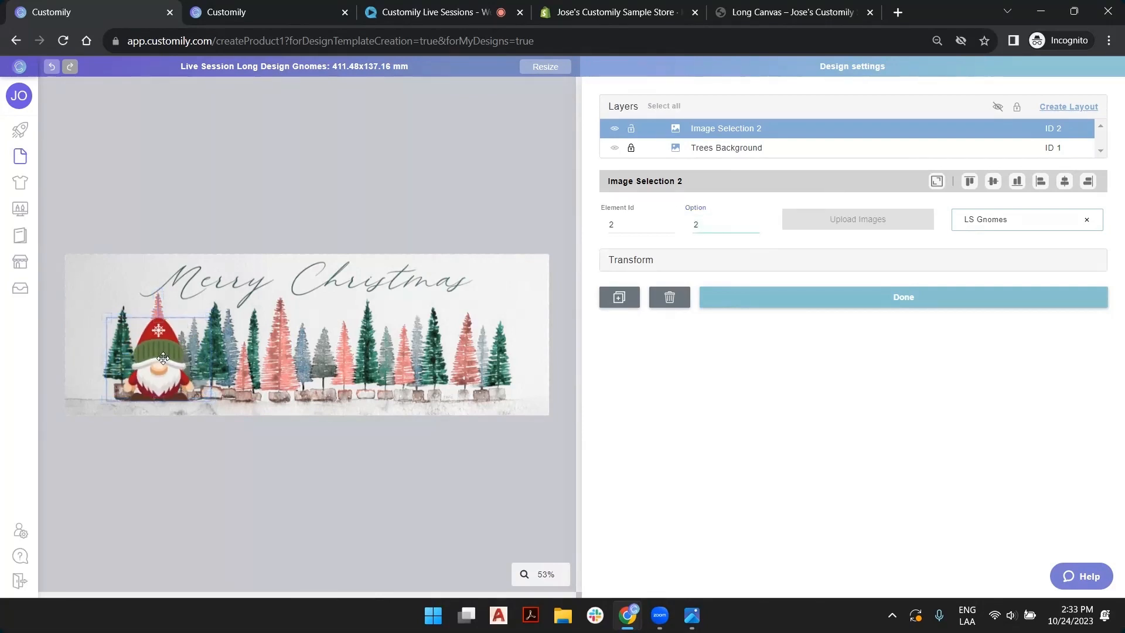
double_click(736, 129)
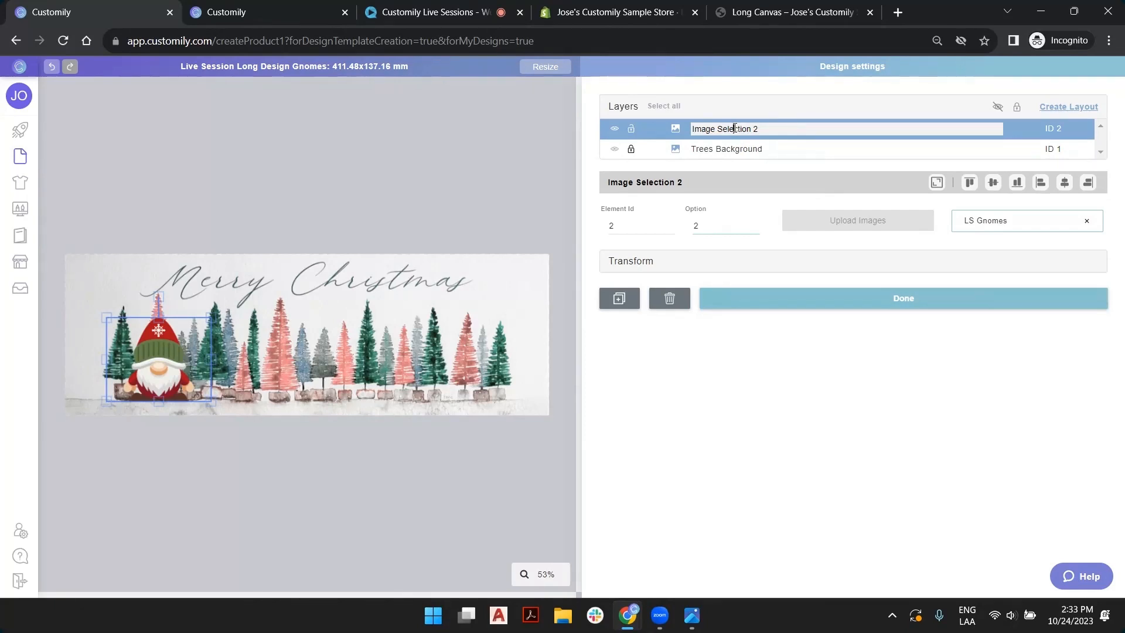
triple_click(735, 129)
type("Gnome 1")
key("Return")
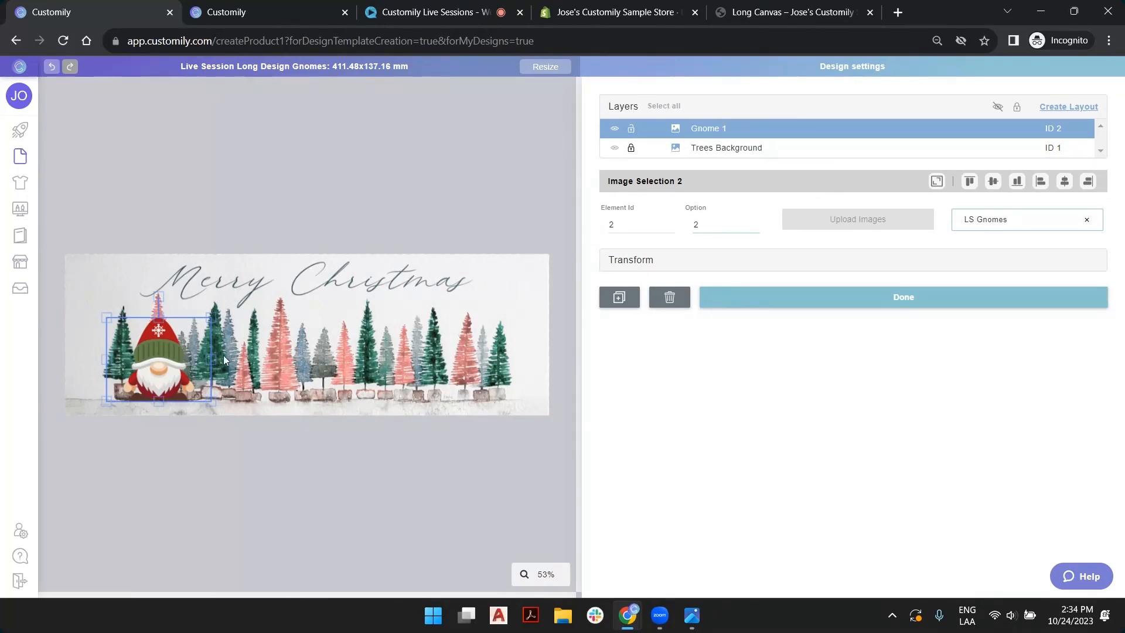
left_click(441, 178)
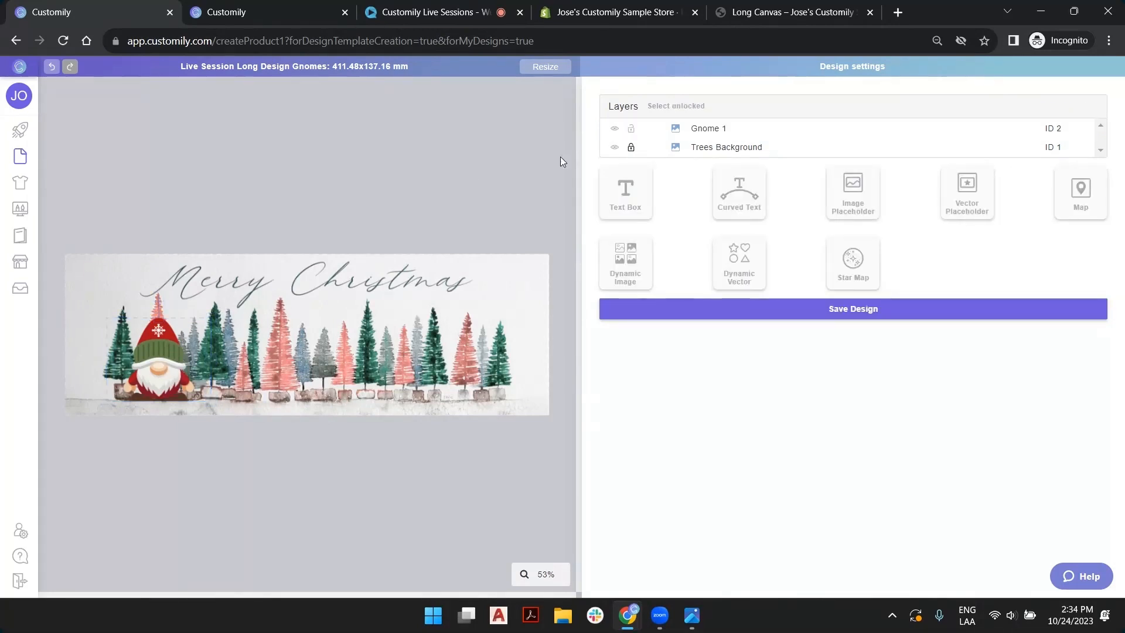
- Add a text box directly below the gnome's feet and shrink it to fit the strip beneath them
left_click(625, 199)
left_click_drag(311, 327, 167, 405)
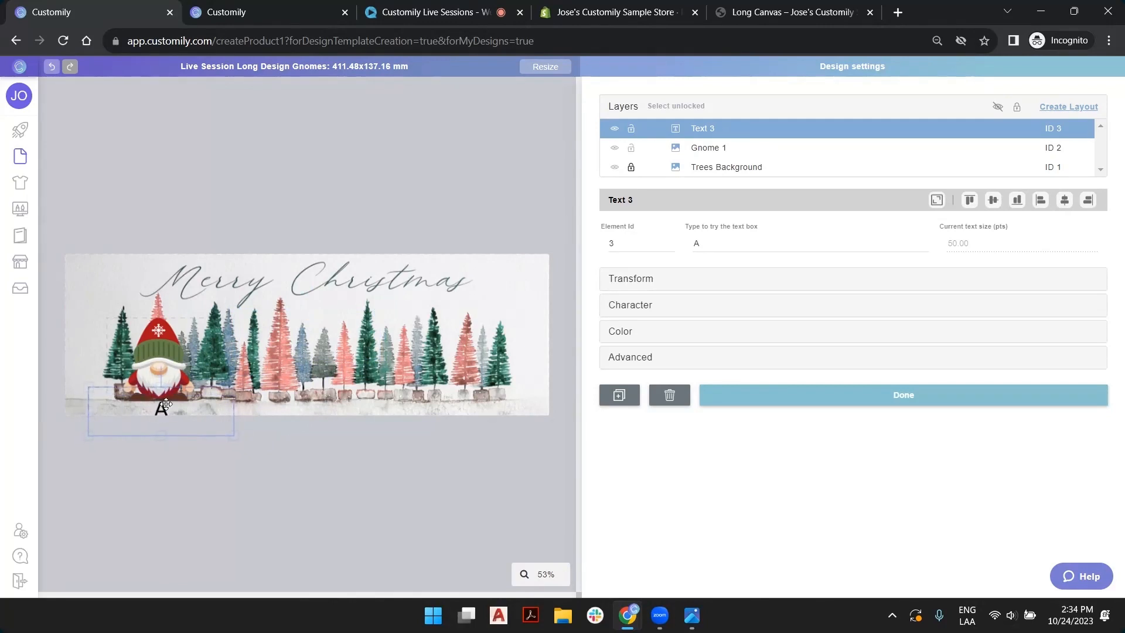
left_click_drag(88, 386, 135, 402)
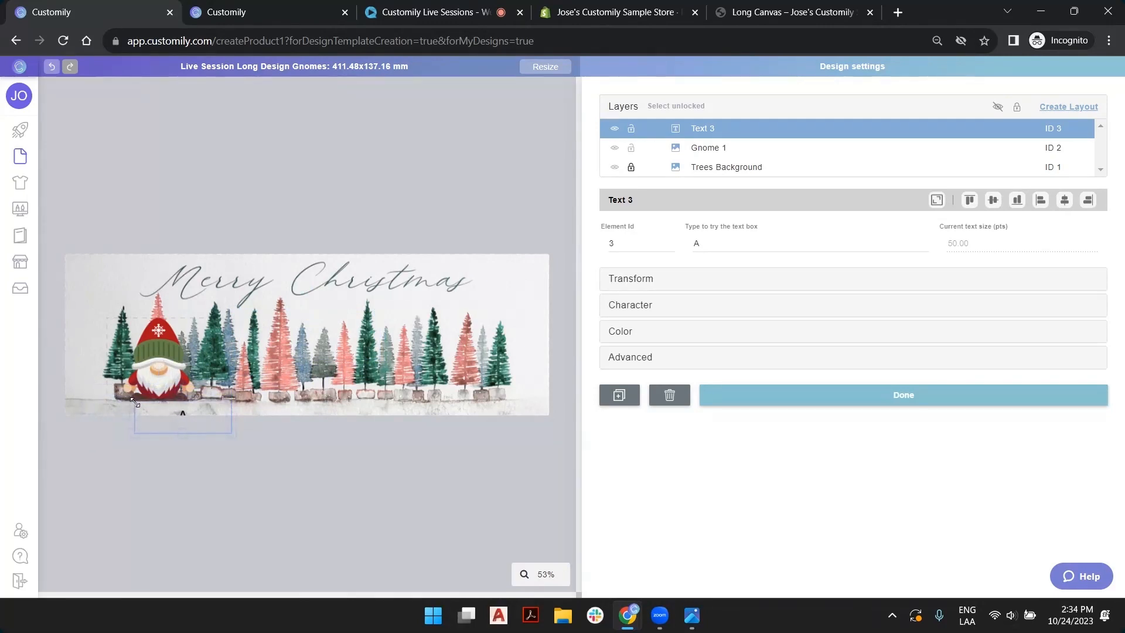
left_click_drag(233, 434, 167, 426)
- Widen and flatten the text box under the gnome to about 72 by 10 mm, keeping it within the canvas's lower edge
scroll(98, 427, "up", 5)
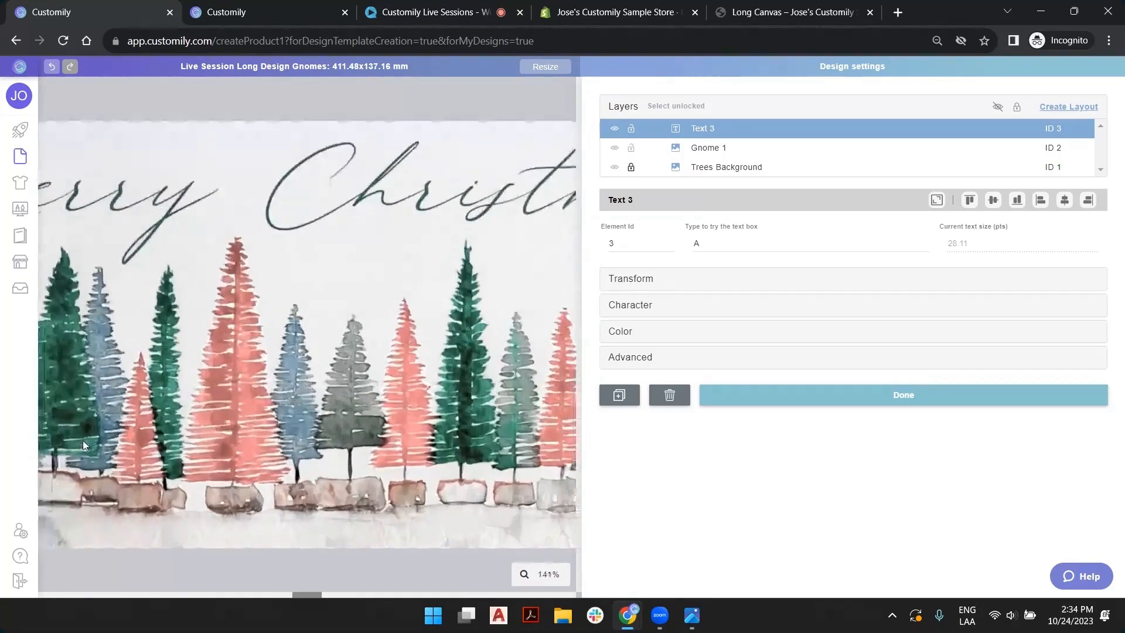
scroll(388, 518, "up", 2)
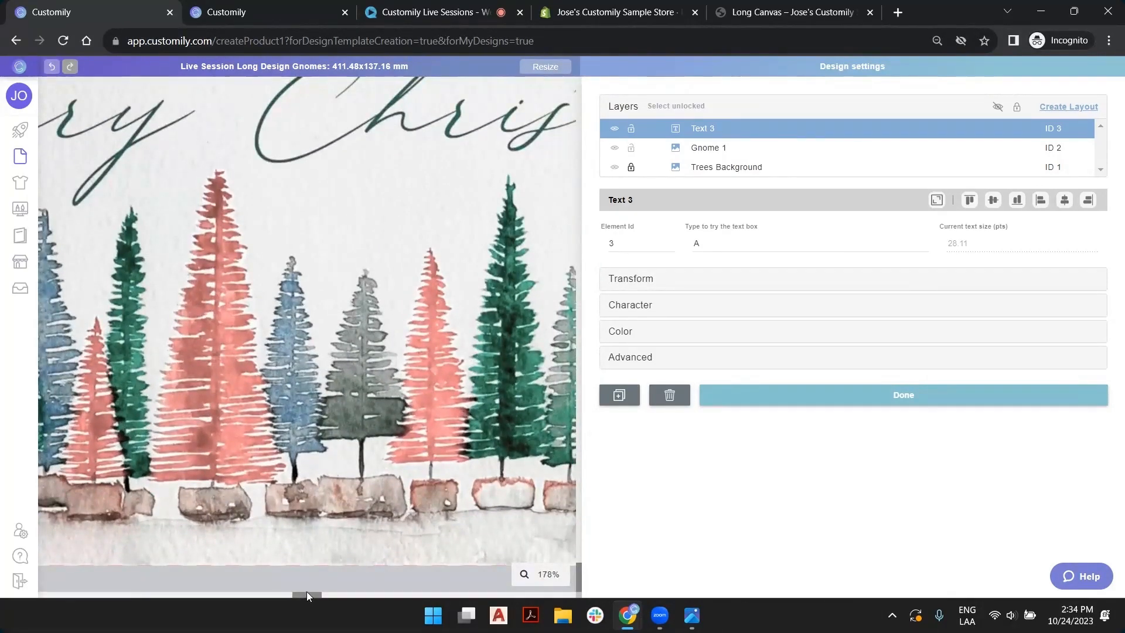
left_click_drag(307, 593, 106, 591)
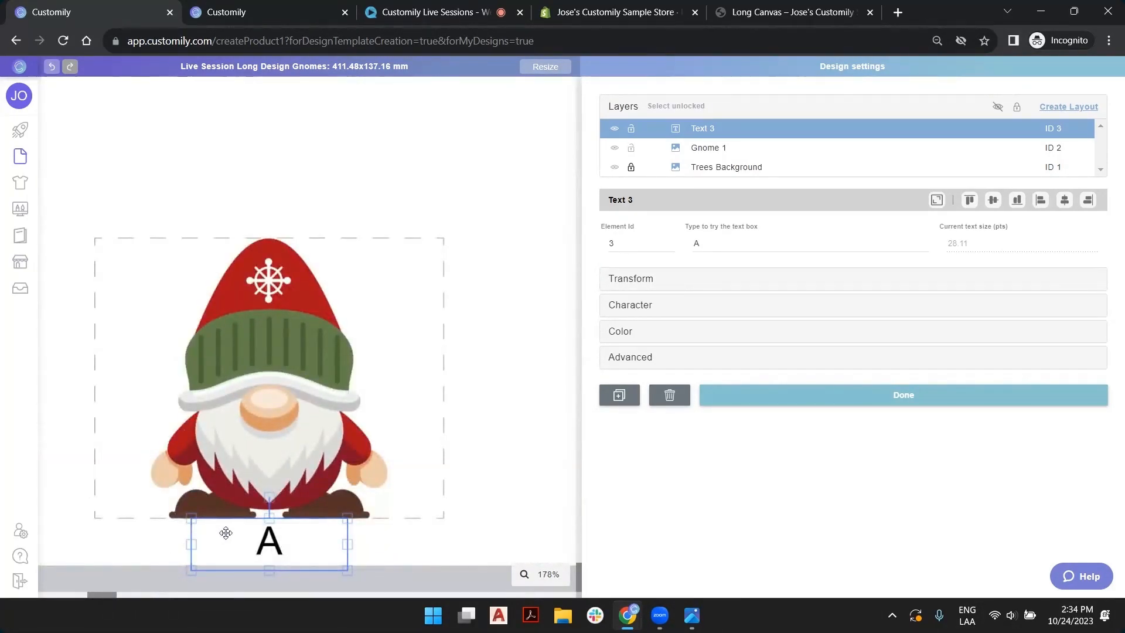
scroll(419, 524, "up", 1)
scroll(344, 556, "down", 1)
mouse_move(105, 596)
left_mouse_down()
mouse_move(149, 593)
mouse_move(122, 593)
left_mouse_up()
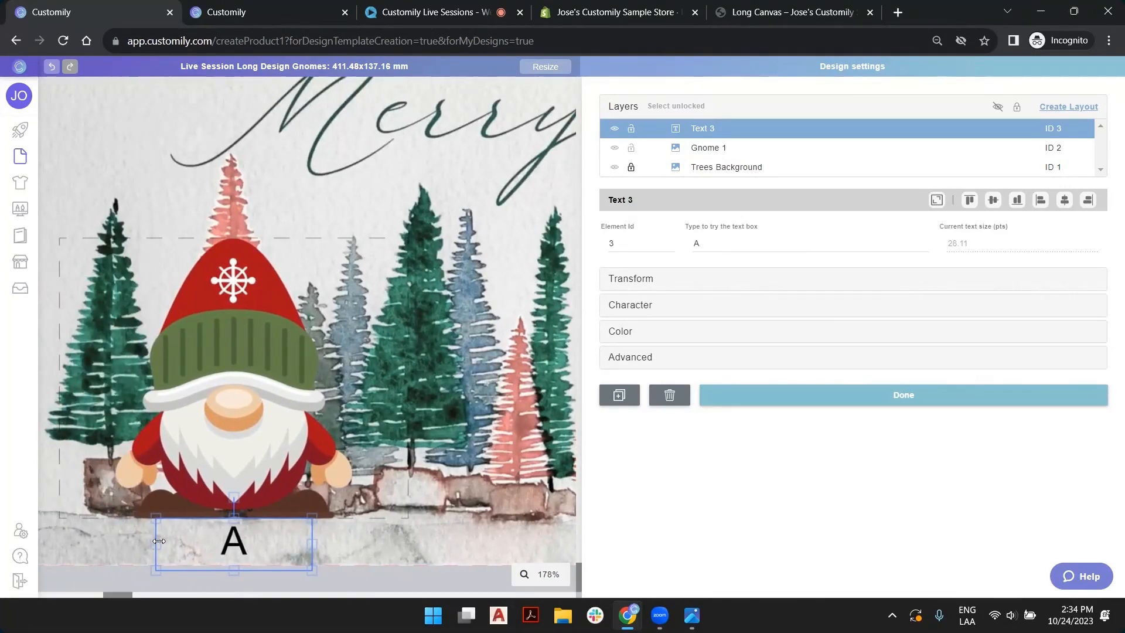
left_click_drag(157, 541, 94, 544)
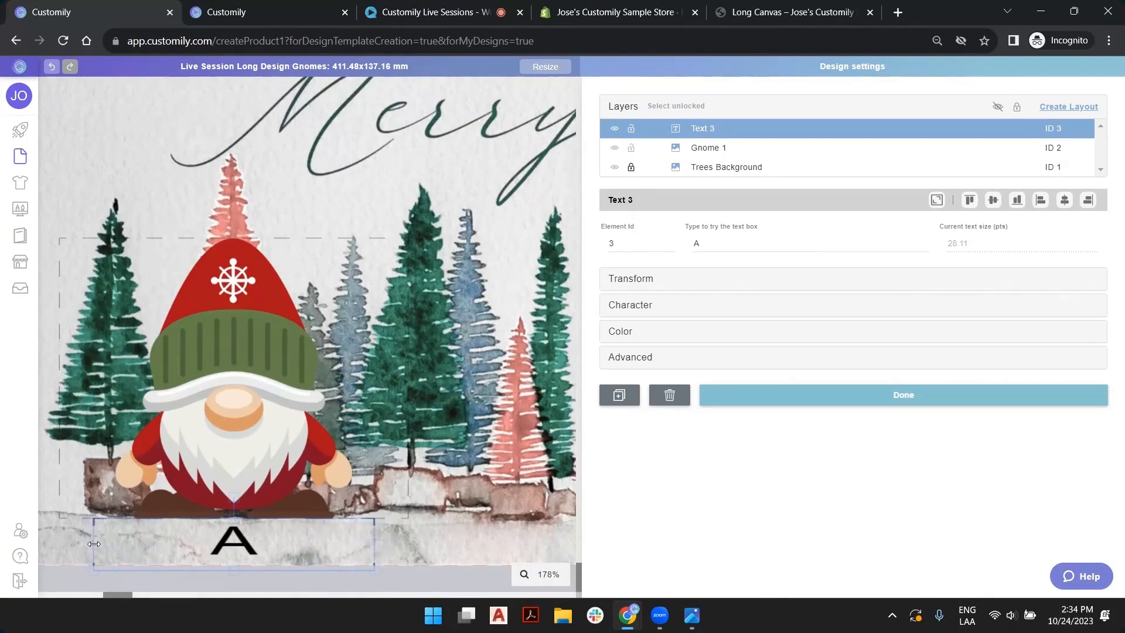
left_click_drag(236, 548, 224, 523)
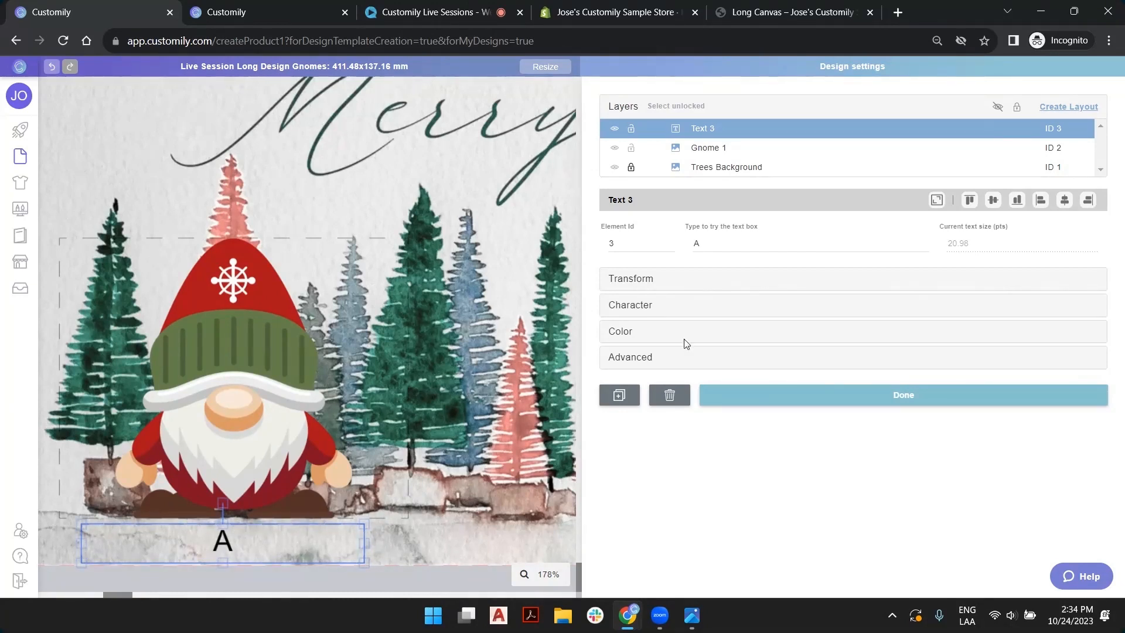
- Set the text box's font to TaylorSwiftHandwriting (Medium) for option 1
scroll(746, 303, "down", 3)
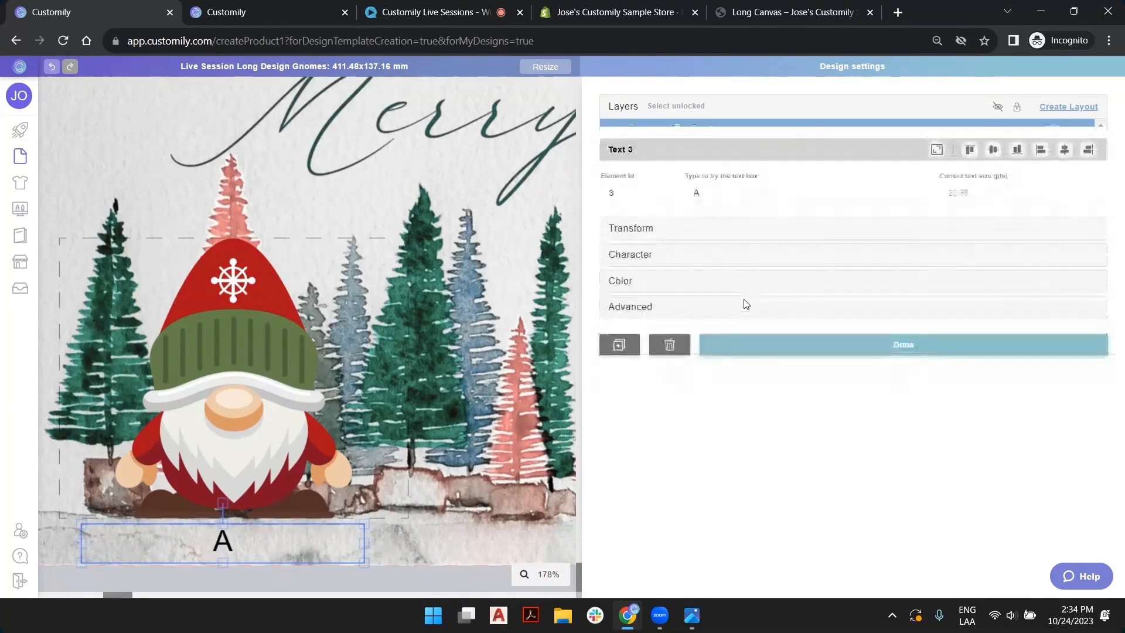
left_click(711, 224)
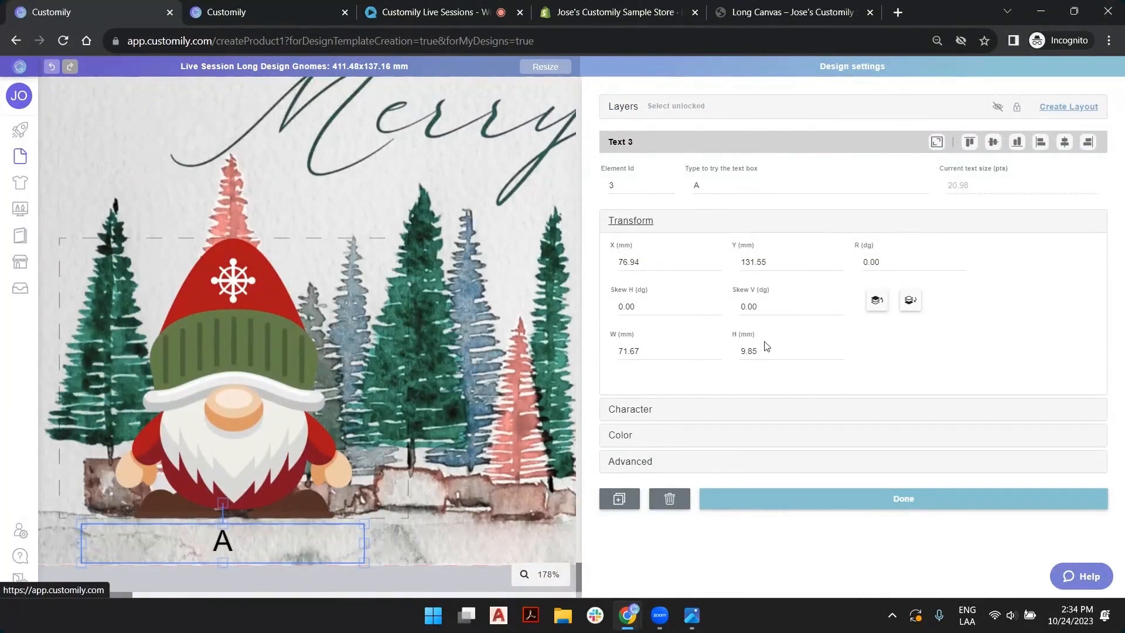
left_click(701, 415)
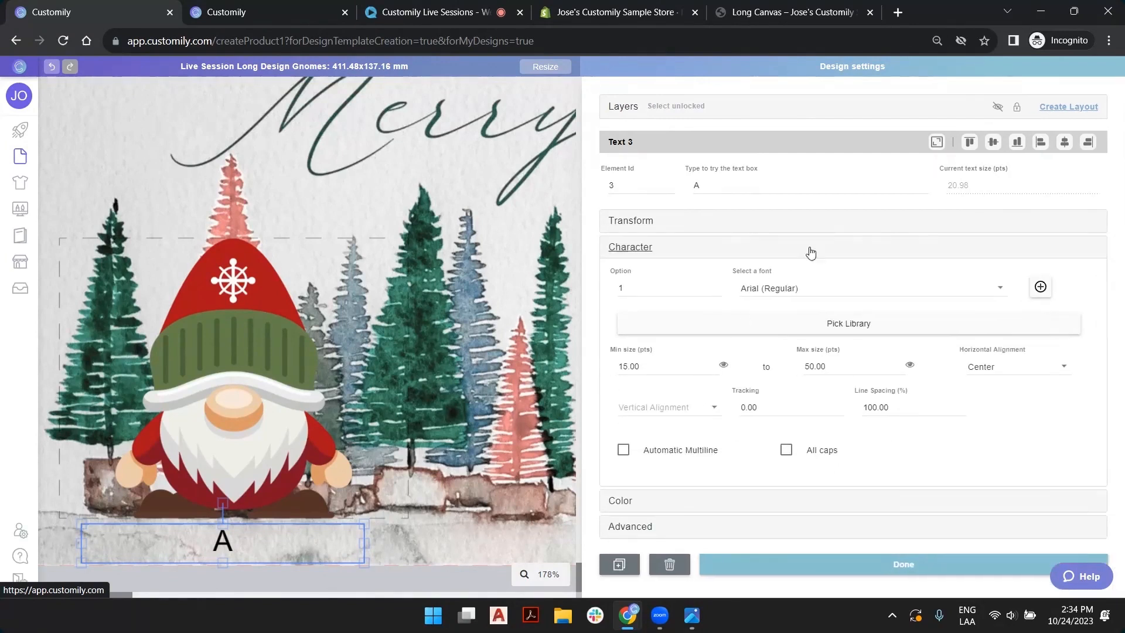
left_click(788, 290)
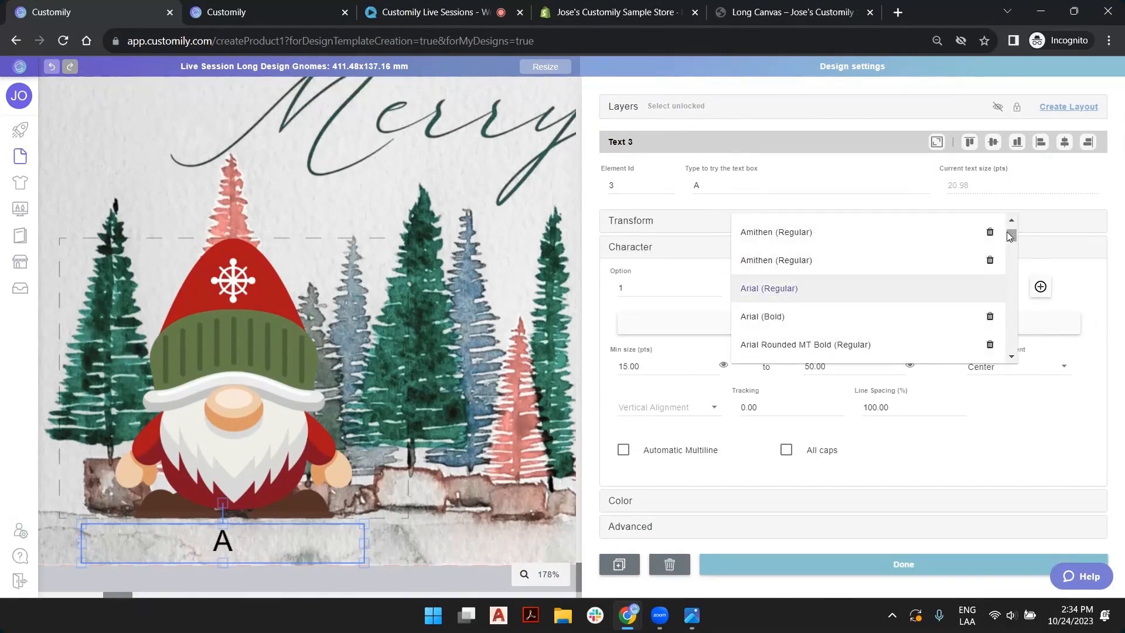
left_click_drag(1012, 235, 1013, 362)
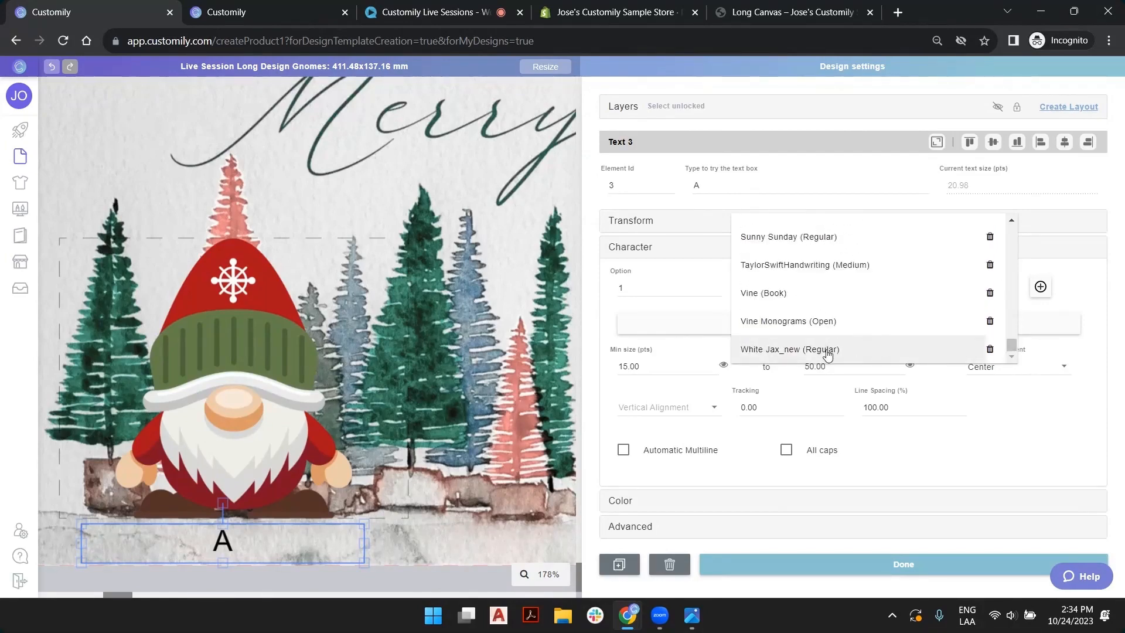
left_click(811, 265)
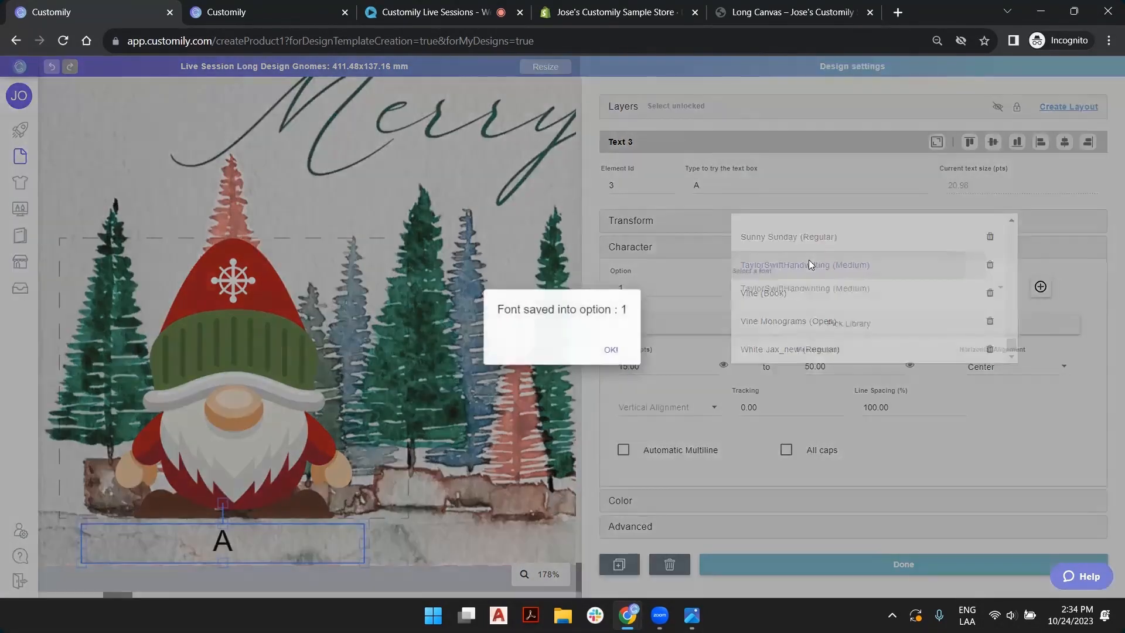
left_click(609, 352)
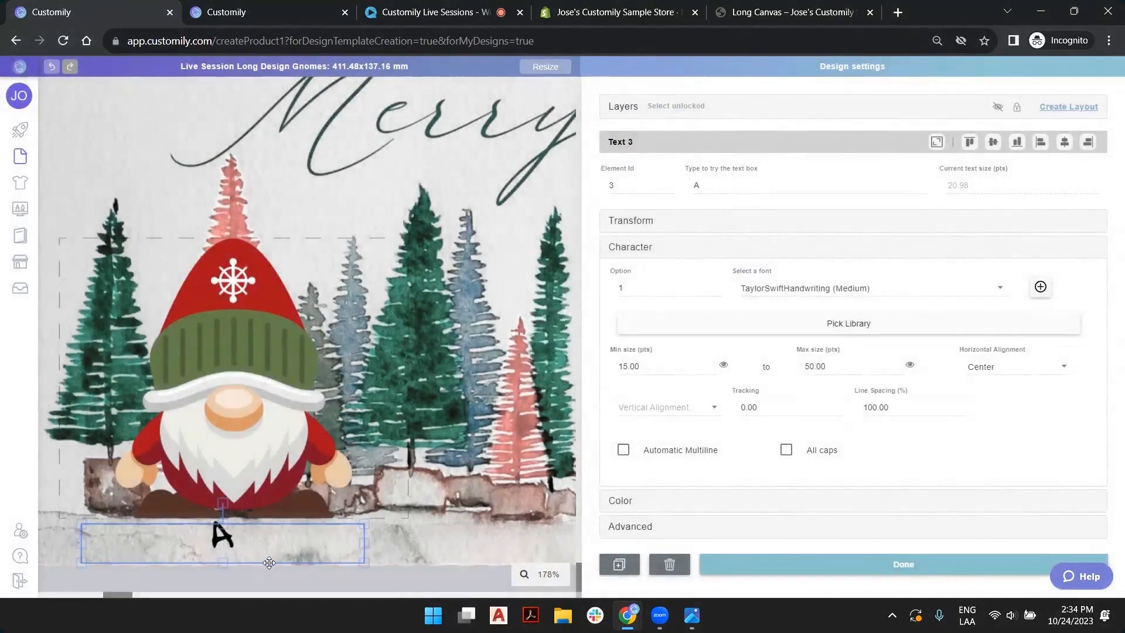
- Replace the text box's sample text with a long first name followed by the letters yjg to test the fit
left_click(733, 188)
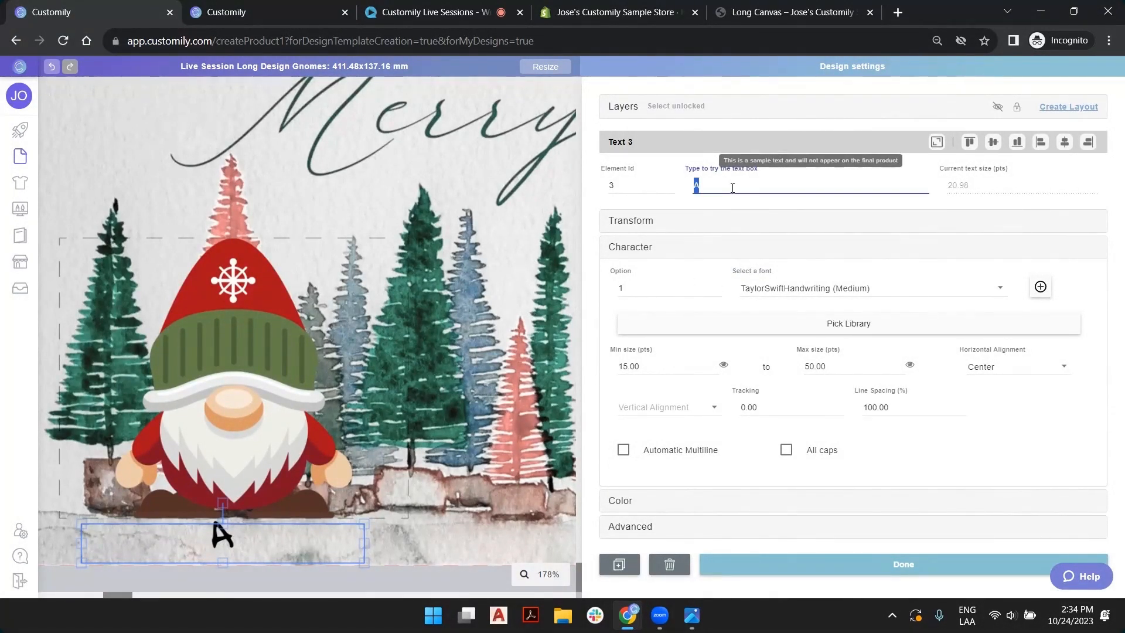
type("Ste")
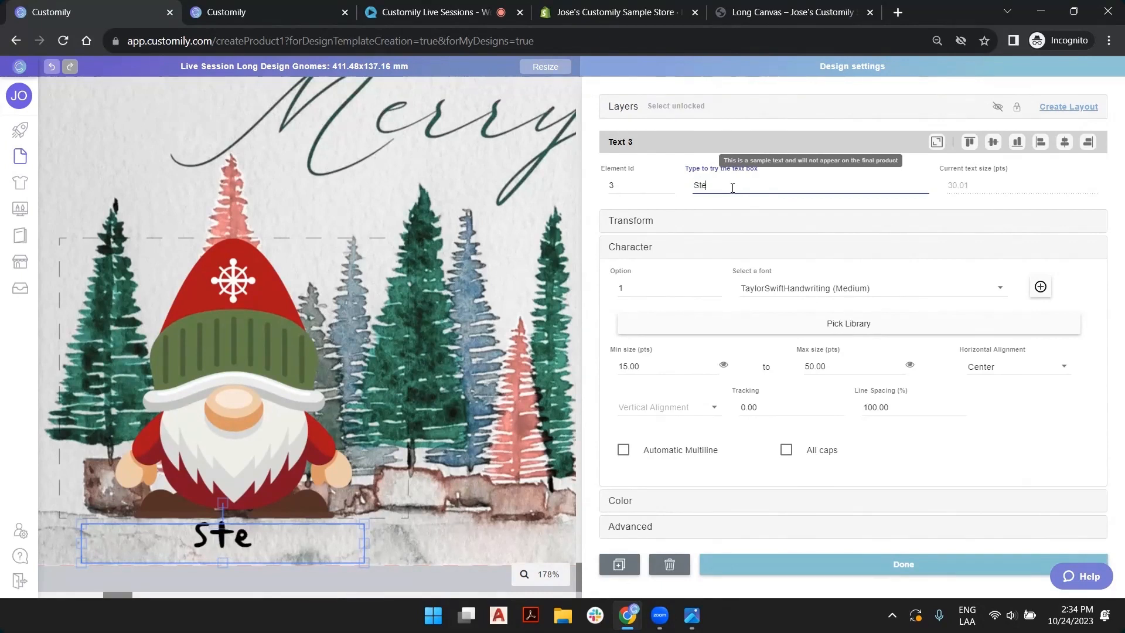
type("phnan")
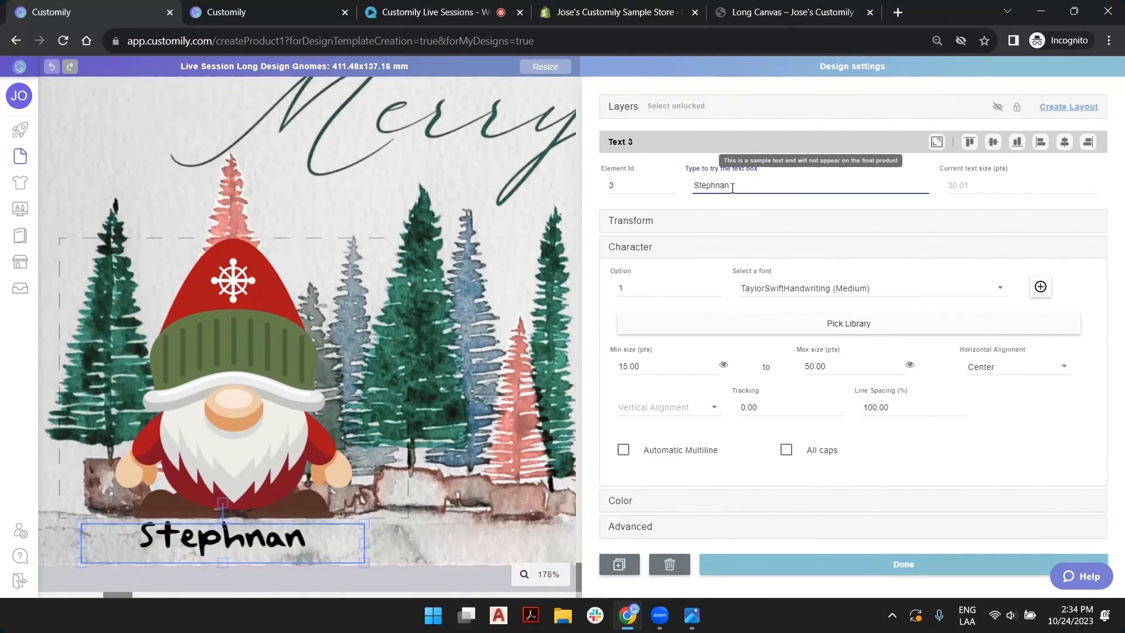
key("BackSpace")
key("BackSpace")
key("BackSpace")
type("anni")
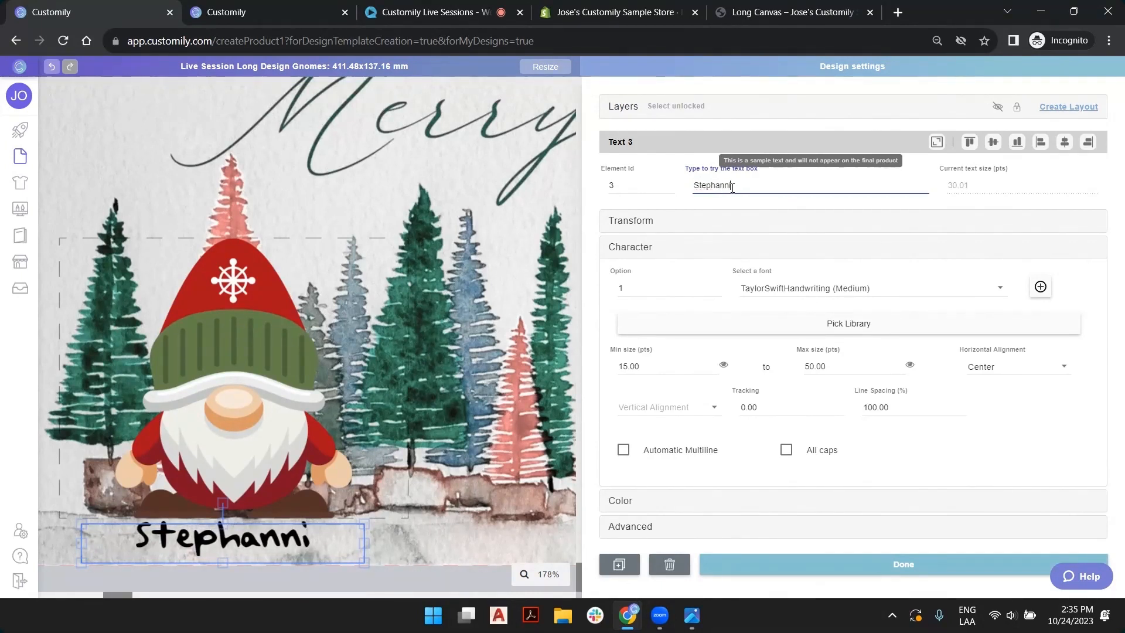
type("e")
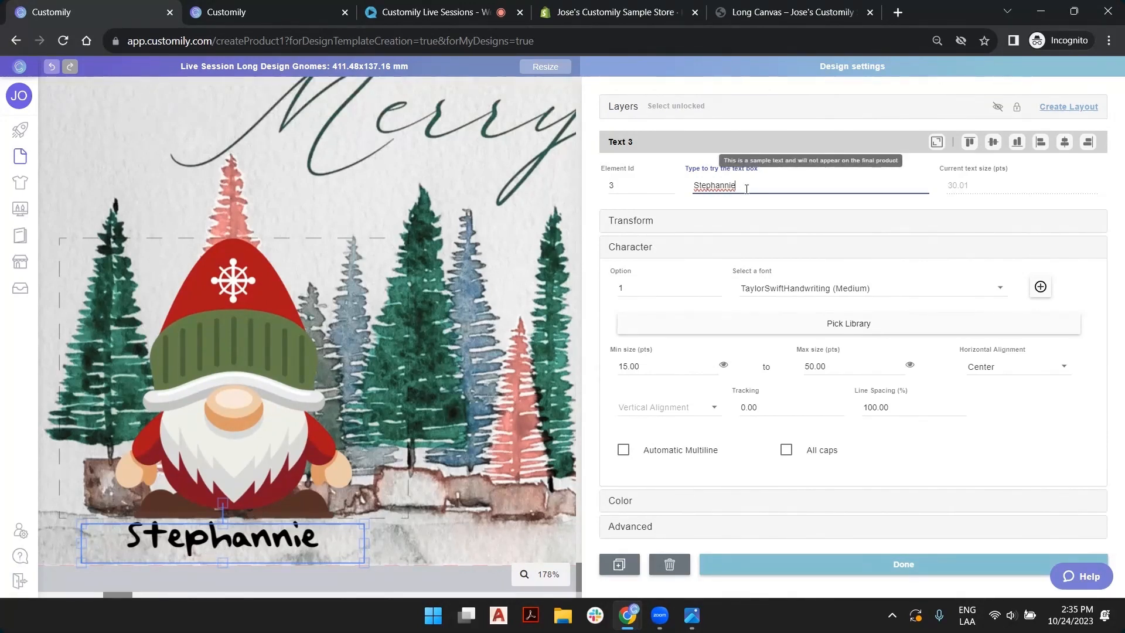
type("yj")
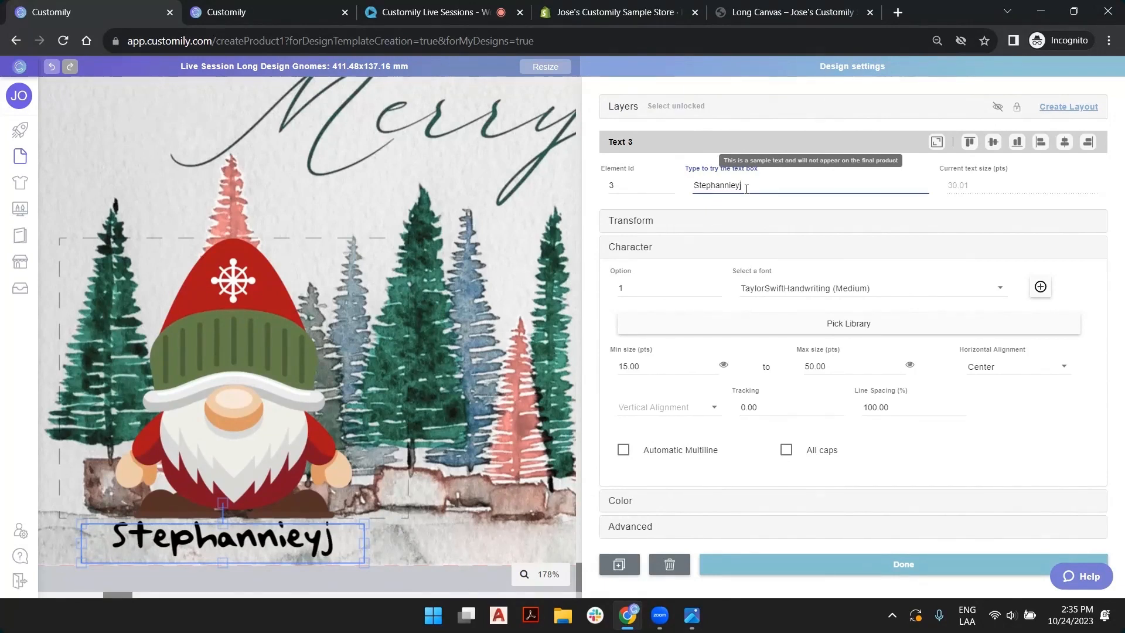
type("g")
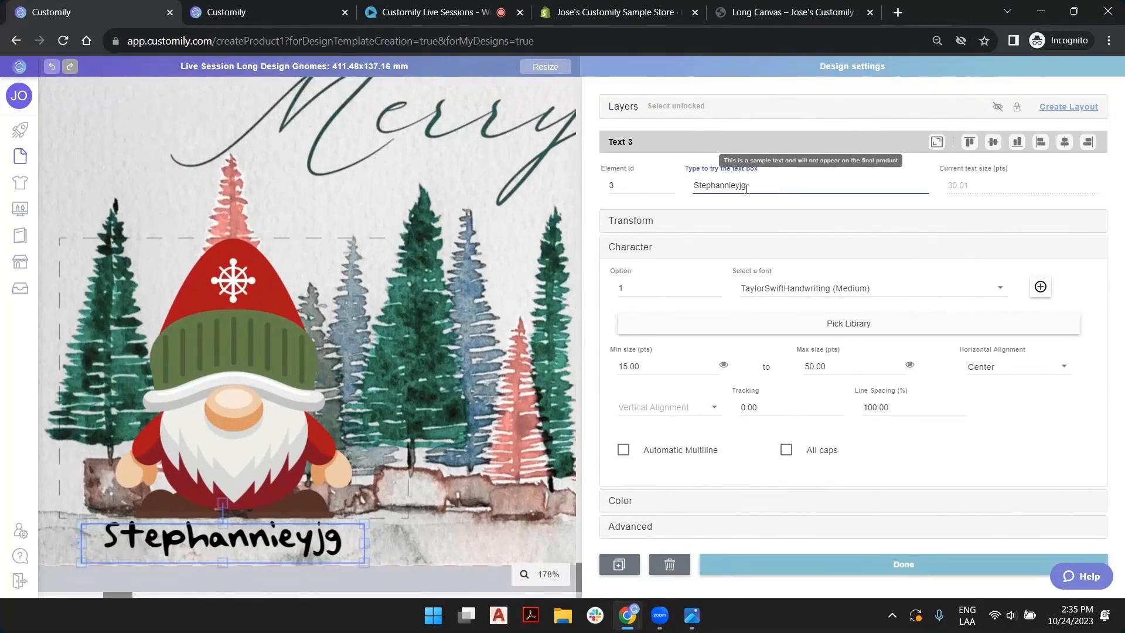
- Remove the letters yjg from the sample text and compare the current text size with the maximum size
key("BackSpace")
key("BackSpace")
key("BackSpace")
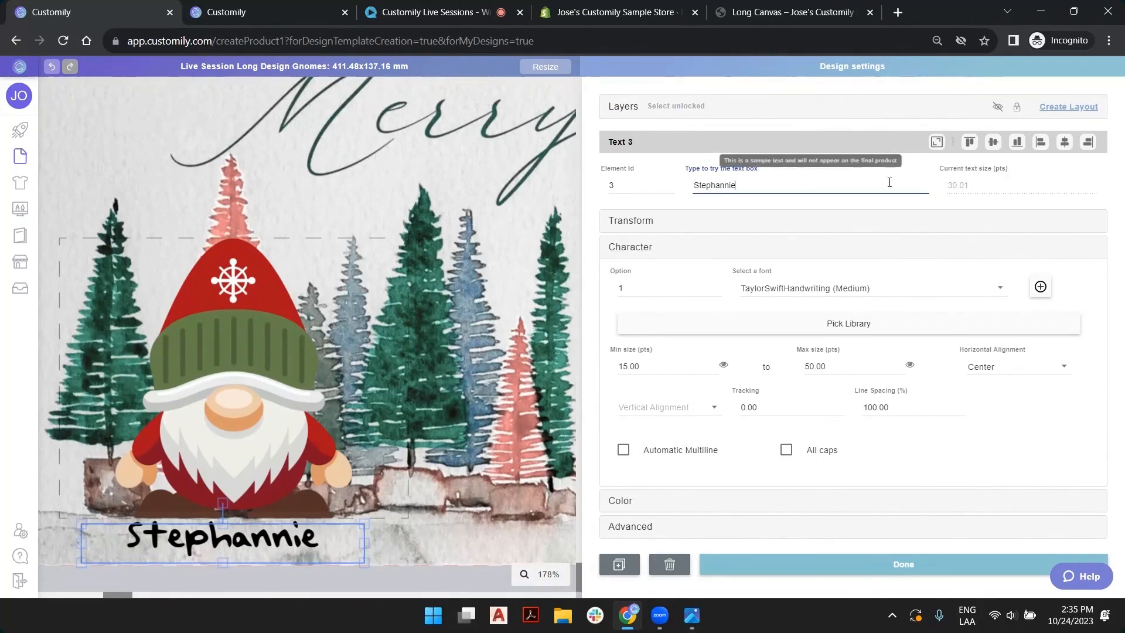
left_click_drag(969, 186, 952, 189)
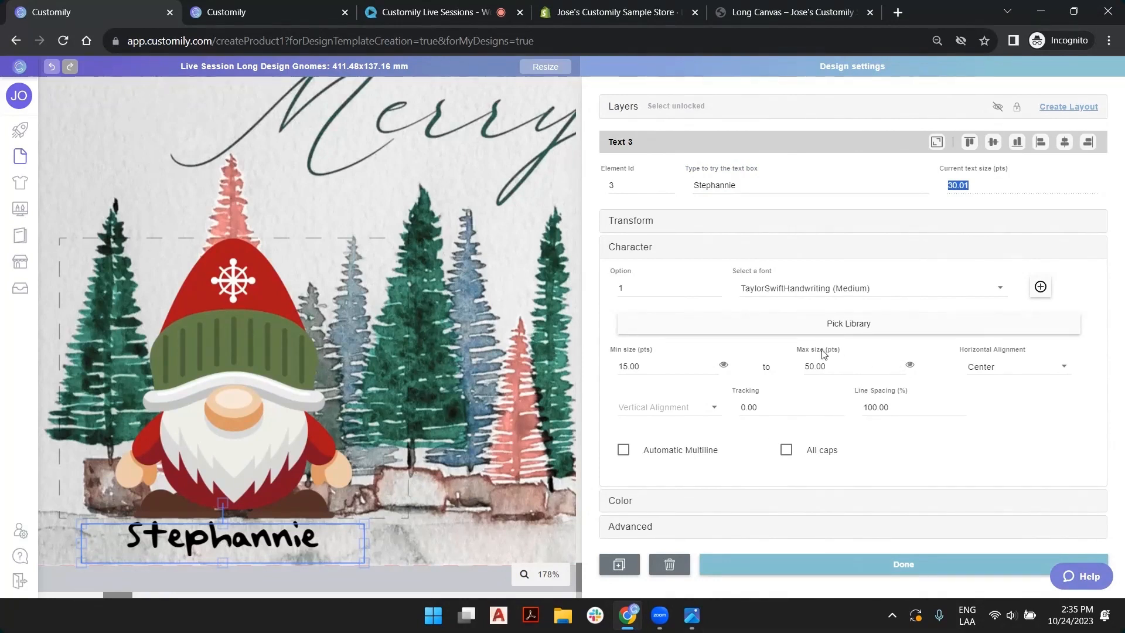
left_click_drag(830, 368, 787, 374)
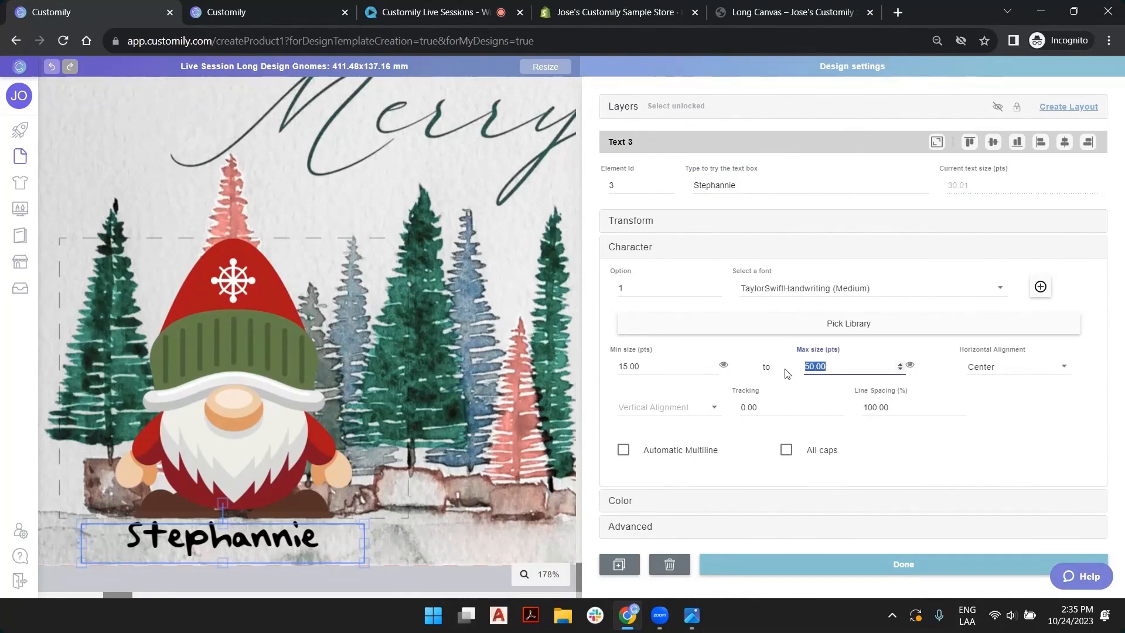
left_click(815, 367)
left_click_drag(995, 189, 940, 192)
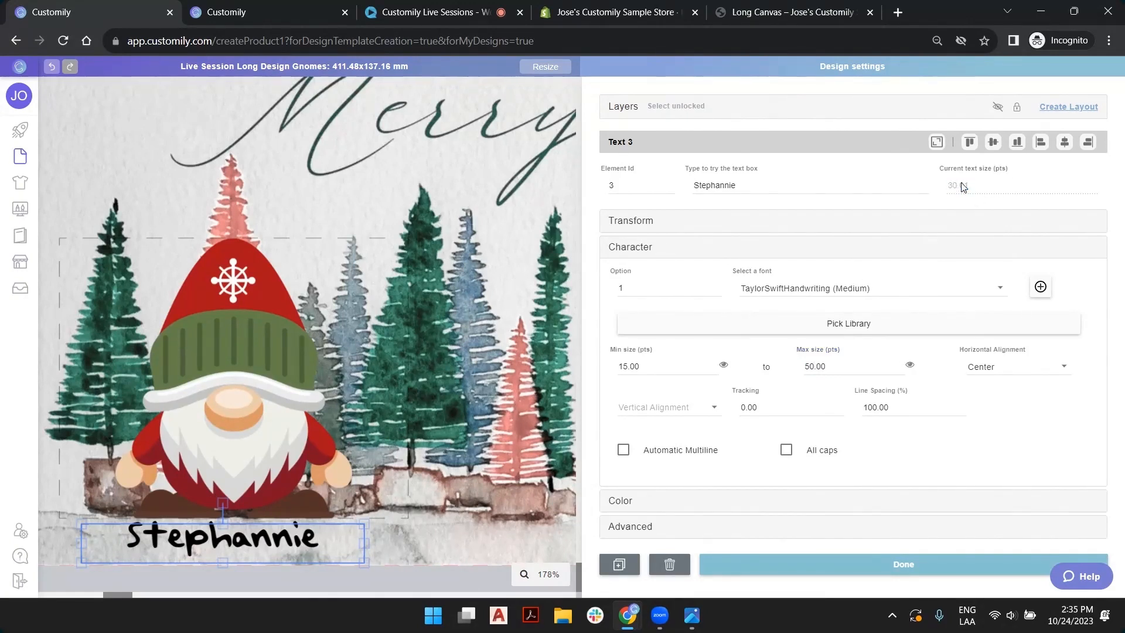
- Extend the sample text with the random letters rghjeegtegegevdveveeterttet to test how a very long name shrinks
left_click(758, 190)
left_click(754, 186)
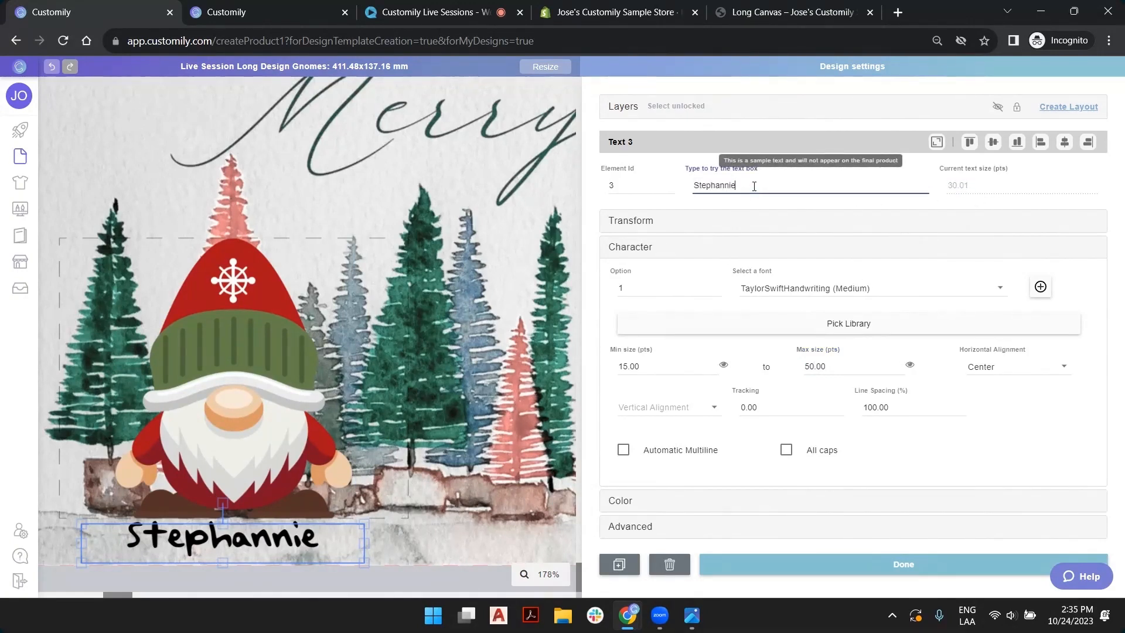
type("rghje")
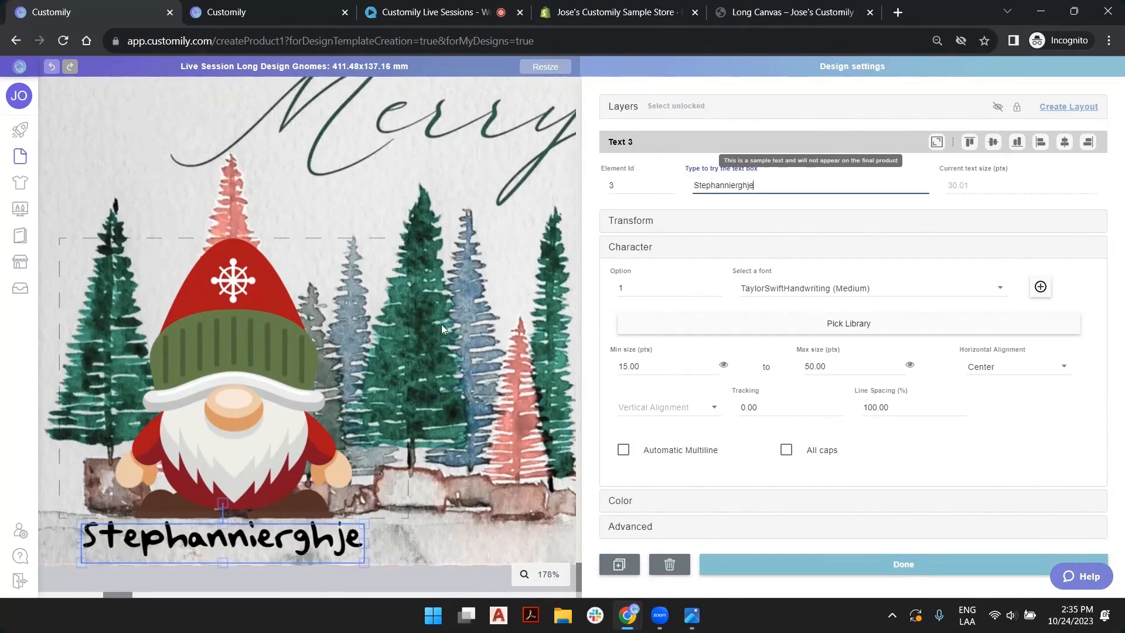
type("e")
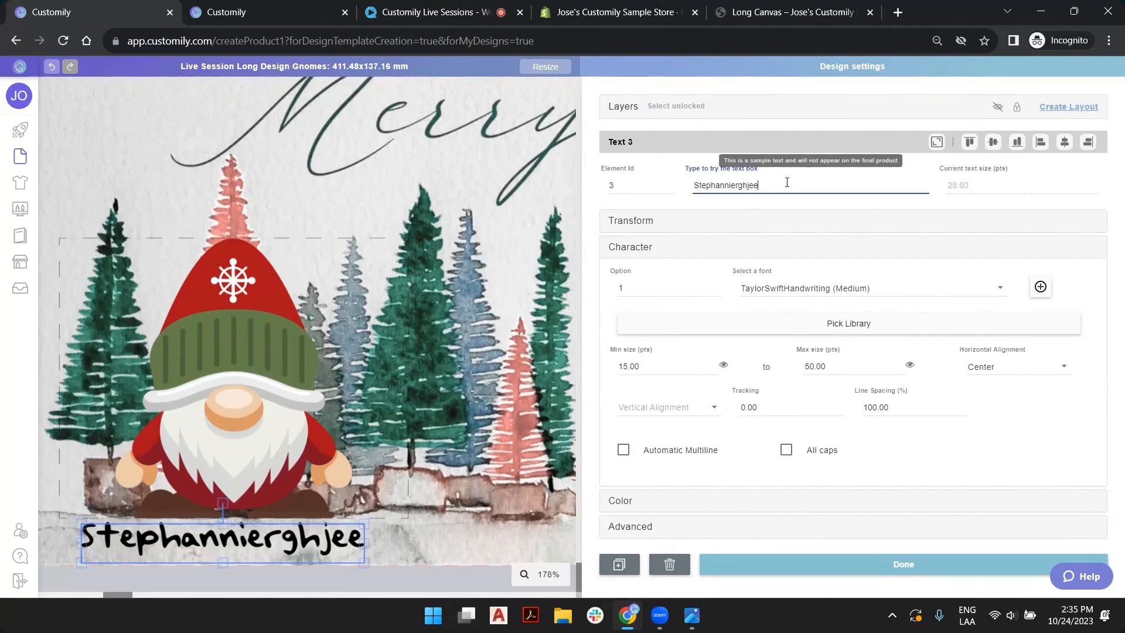
type("gtege")
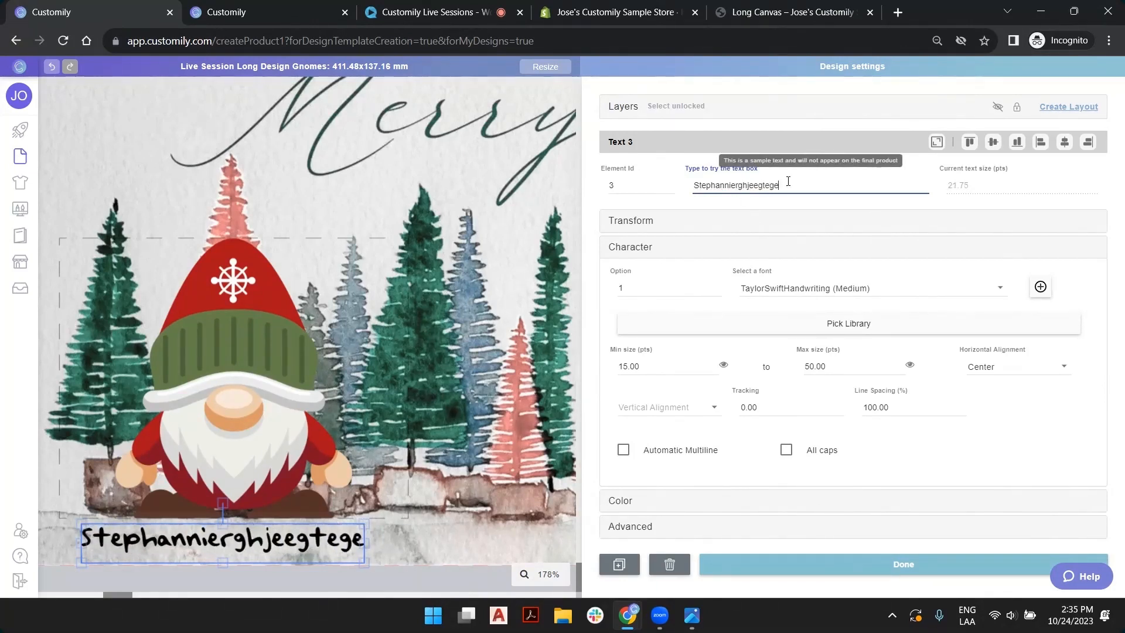
type("gevdveveet")
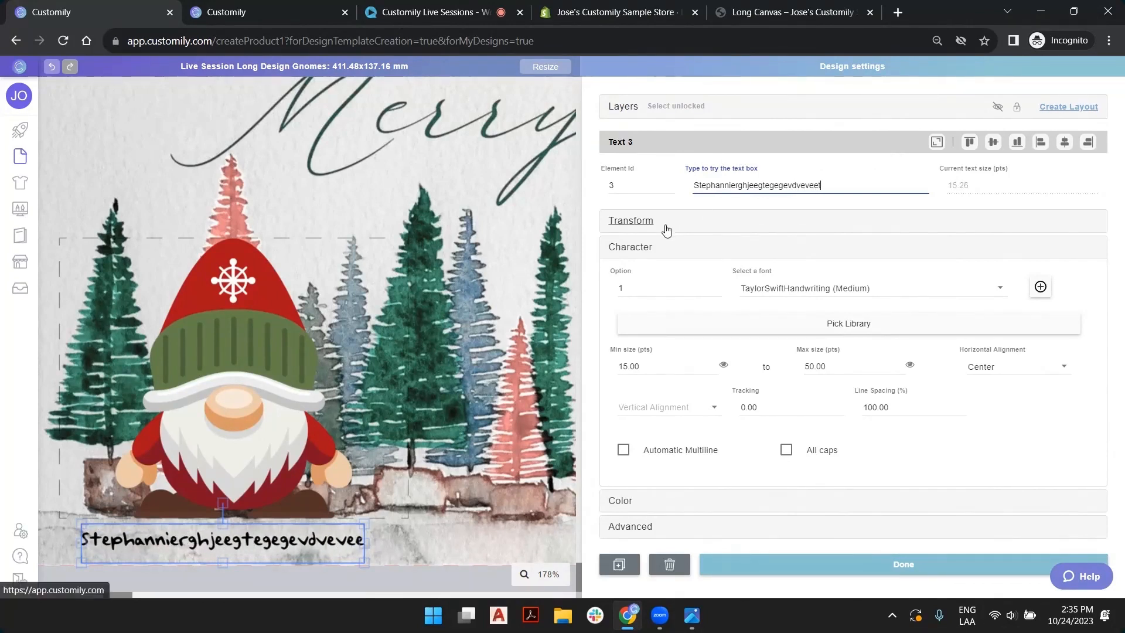
type("erttet")
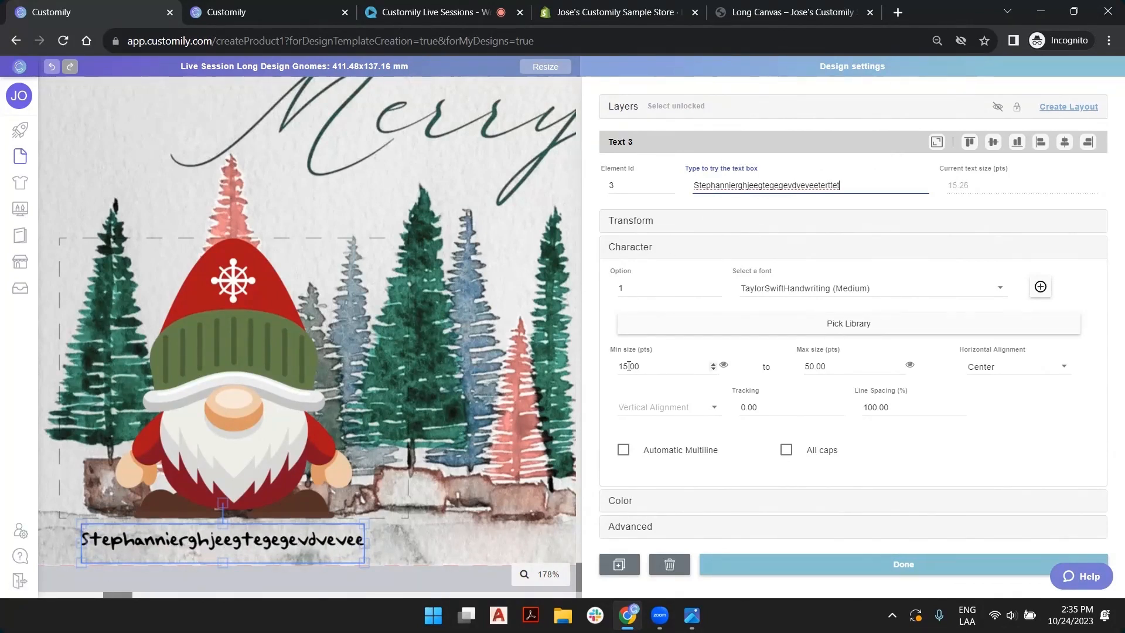
- Raise the minimum font size of the name text to 20 pts
double_click(625, 367)
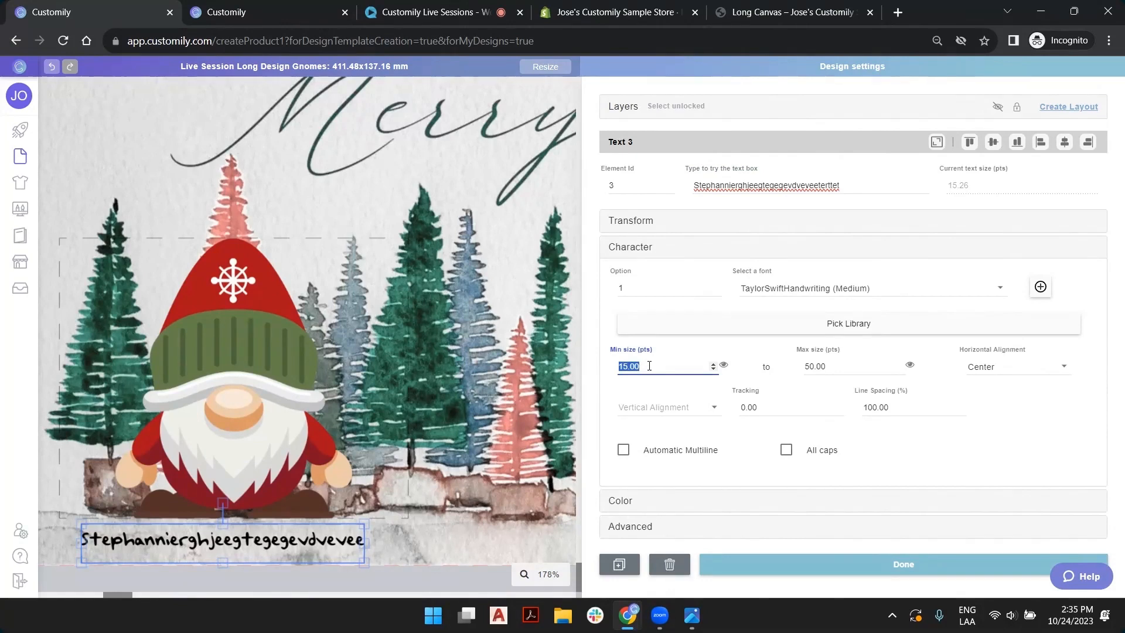
left_click(649, 365)
left_click(713, 364)
left_click(713, 364)
left_click(713, 363)
left_click(713, 364)
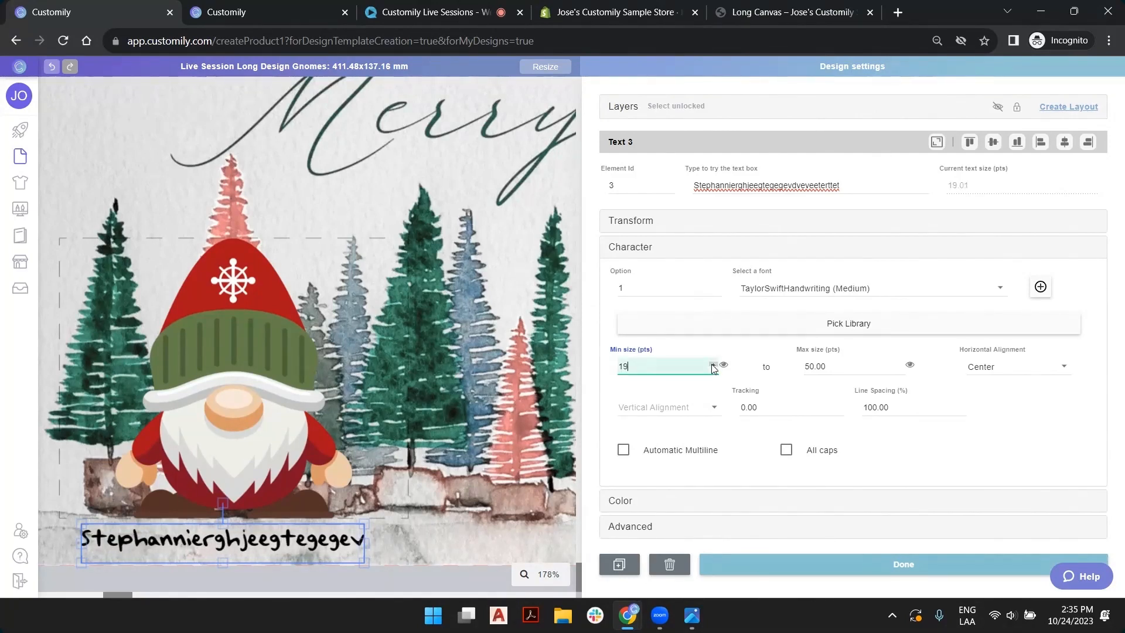
left_click(713, 364)
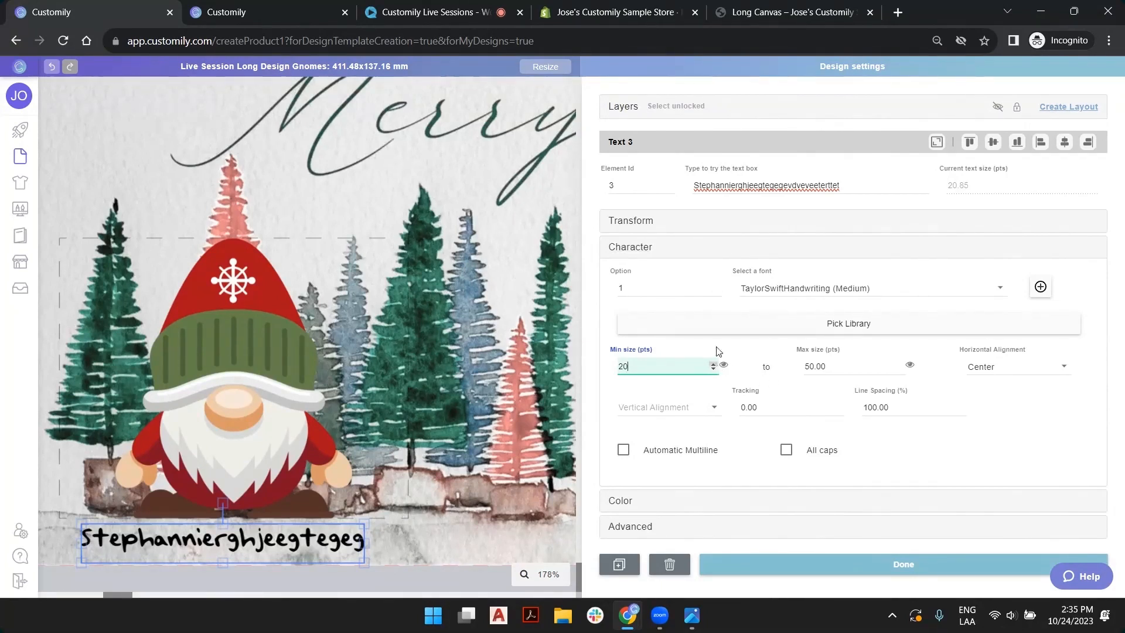
- Delete the extra test letters so that only the first name is left as sample text
double_click(826, 187)
left_click(830, 187)
left_click_drag(843, 187, 752, 189)
key("BackSpace")
key("BackSpace")
key("BackSpace")
key("BackSpace")
key("BackSpace")
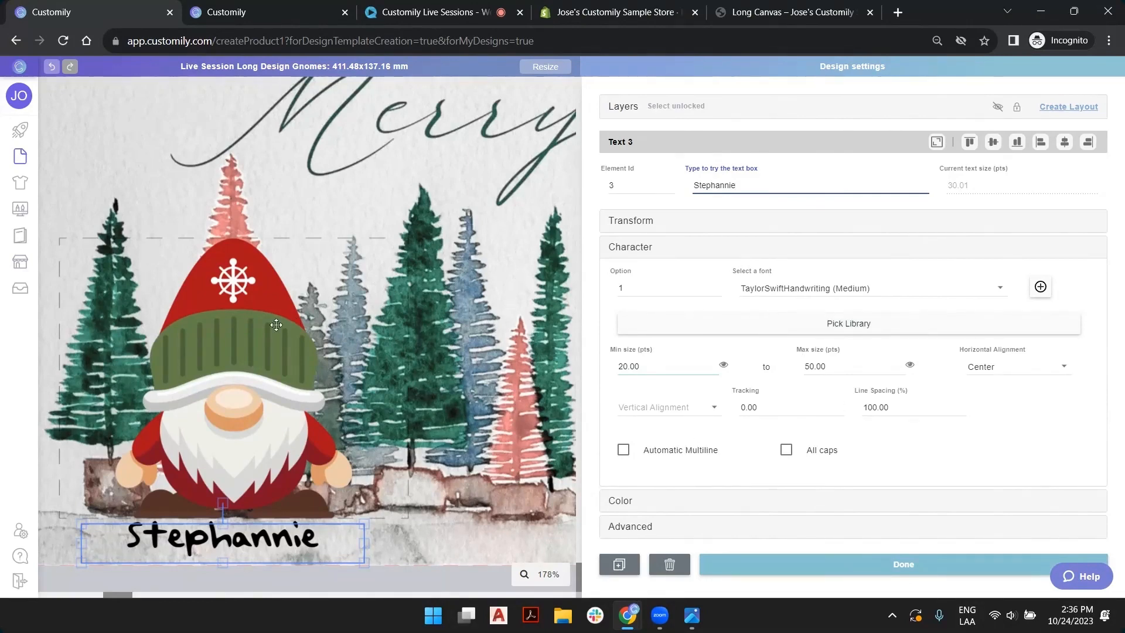
- Rename the text layer with ID 3 to Gnome Name 1
scroll(241, 300, "down", 2)
scroll(241, 300, "down", 5)
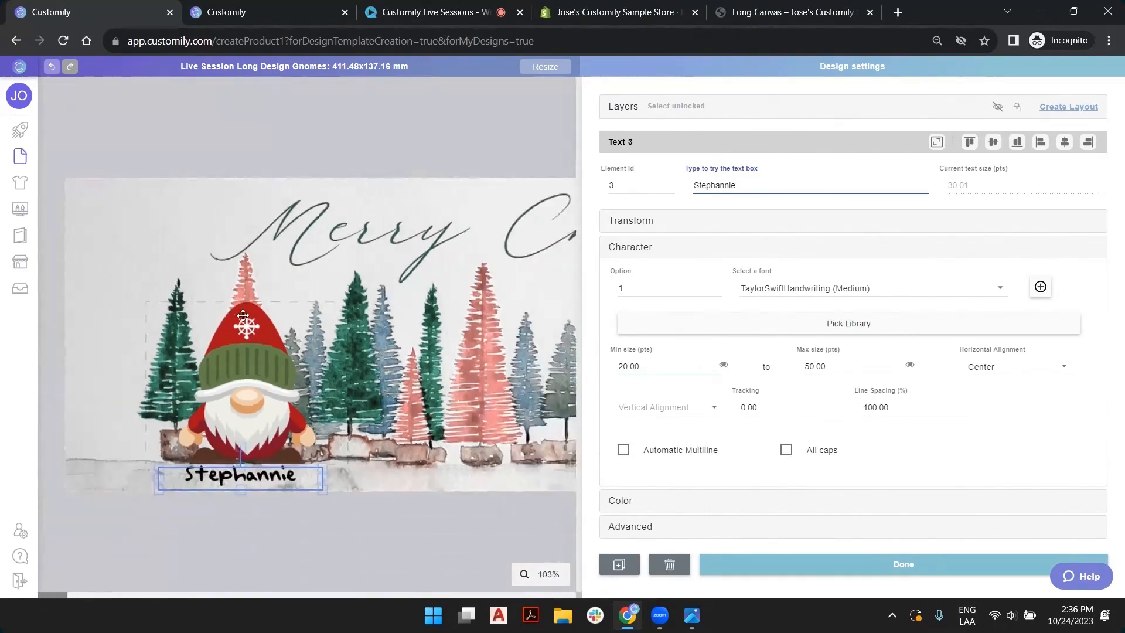
left_click(203, 360)
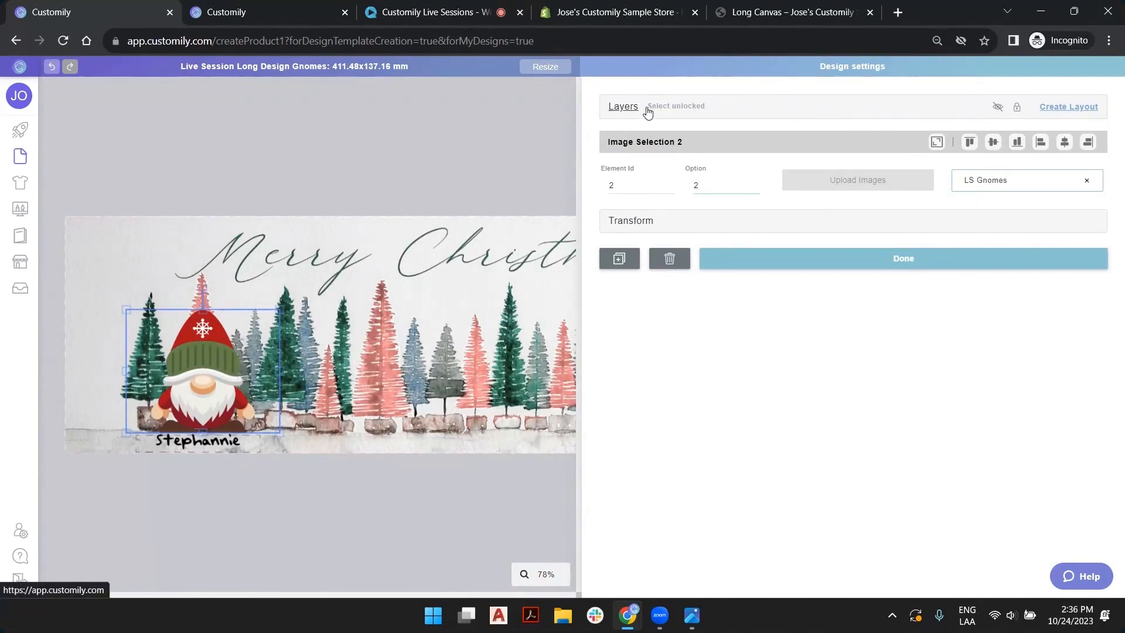
left_click(623, 106)
double_click(710, 129)
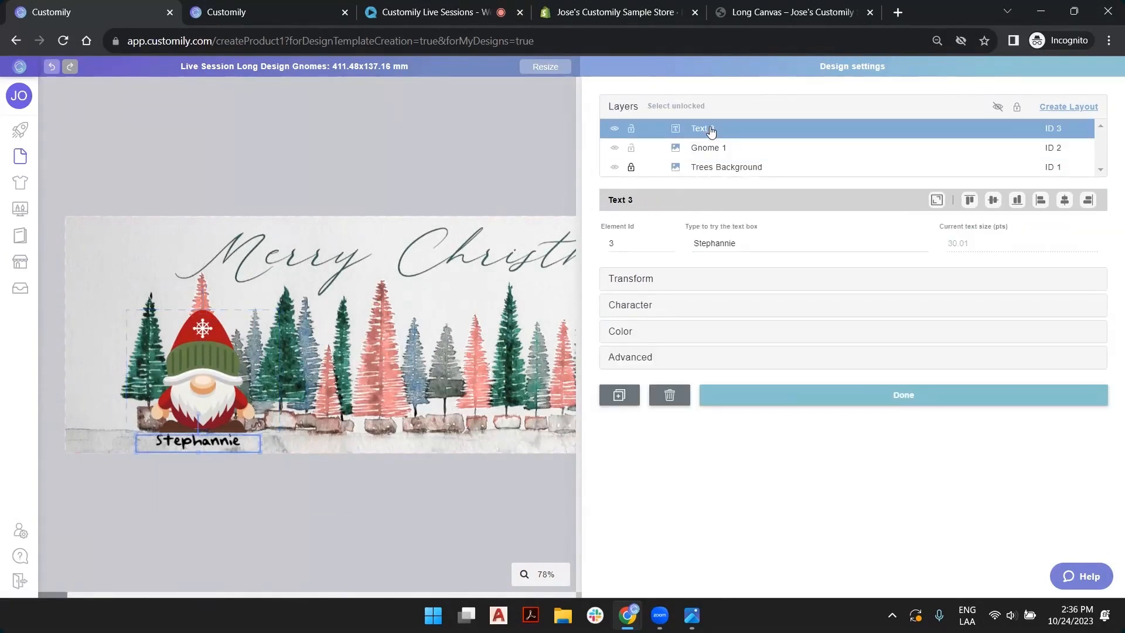
type("Gnome")
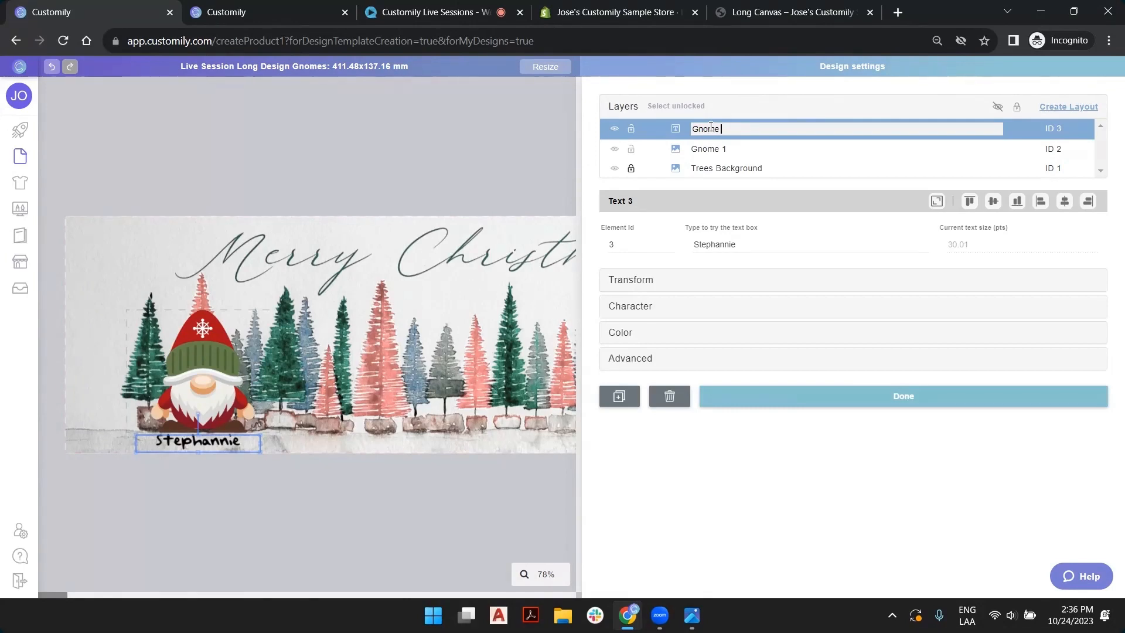
type(" Name 1")
key("Return")
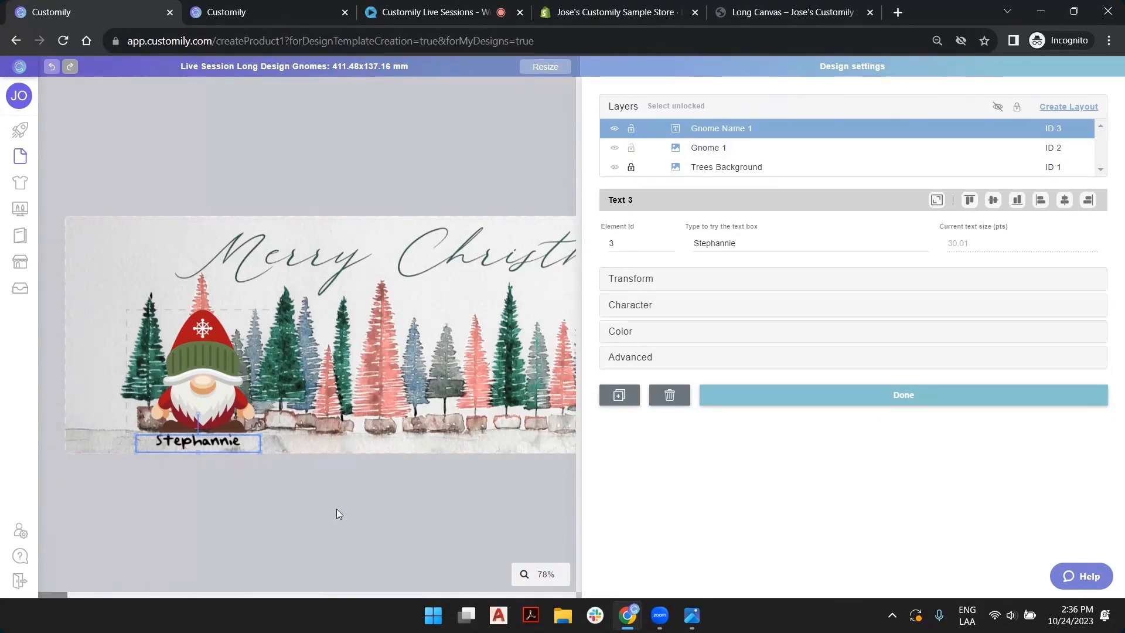
- Select the Gnome 1 and Gnome Name 1 layers together and copy them, with the whole canvas in view
left_click(297, 503)
scroll(211, 332, "down", 3)
scroll(307, 346, "up", 2)
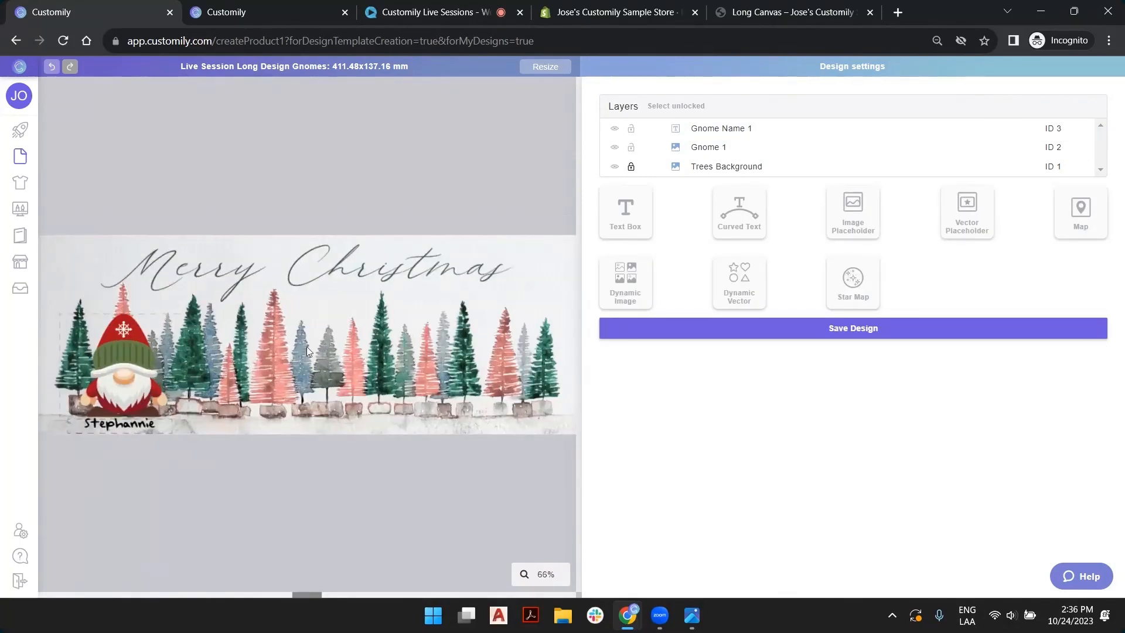
scroll(306, 340, "down", 1)
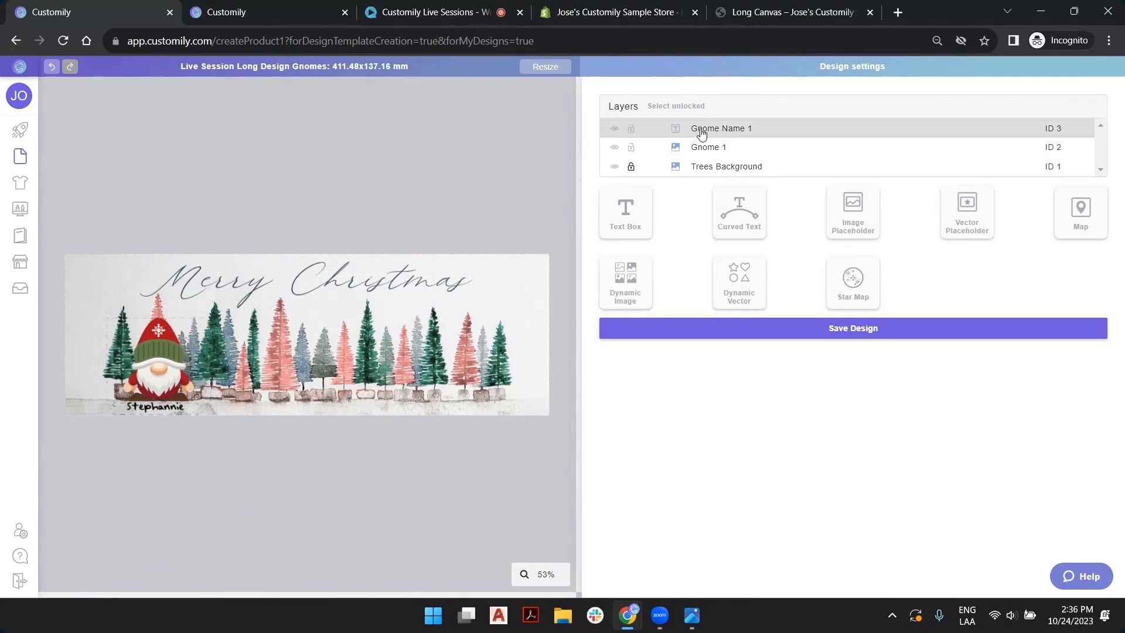
left_click(626, 126)
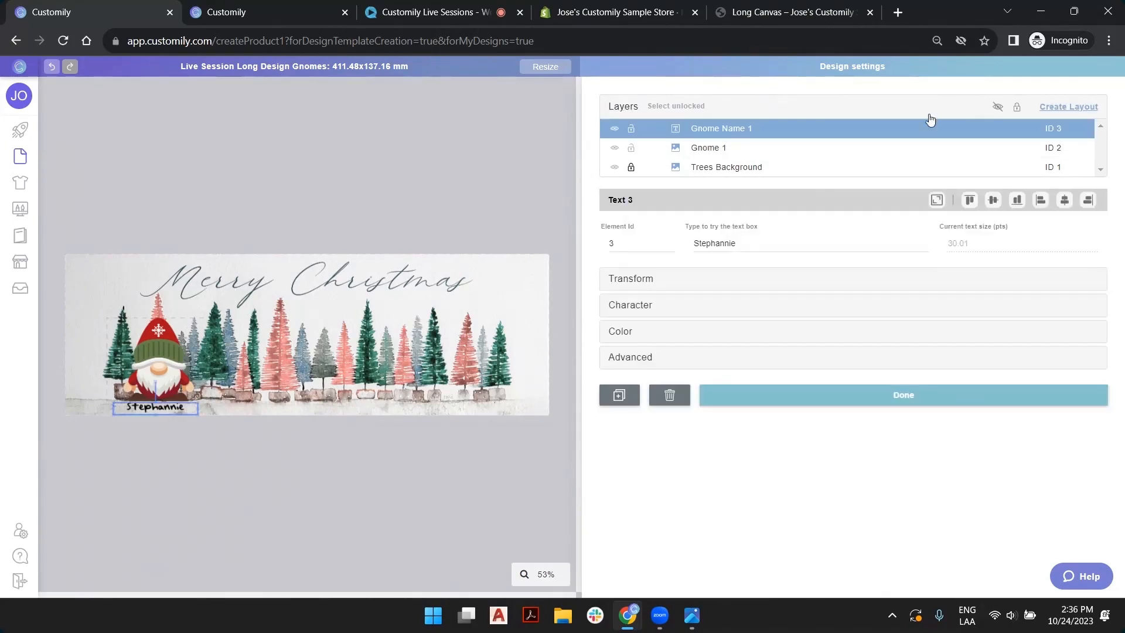
left_click(449, 160)
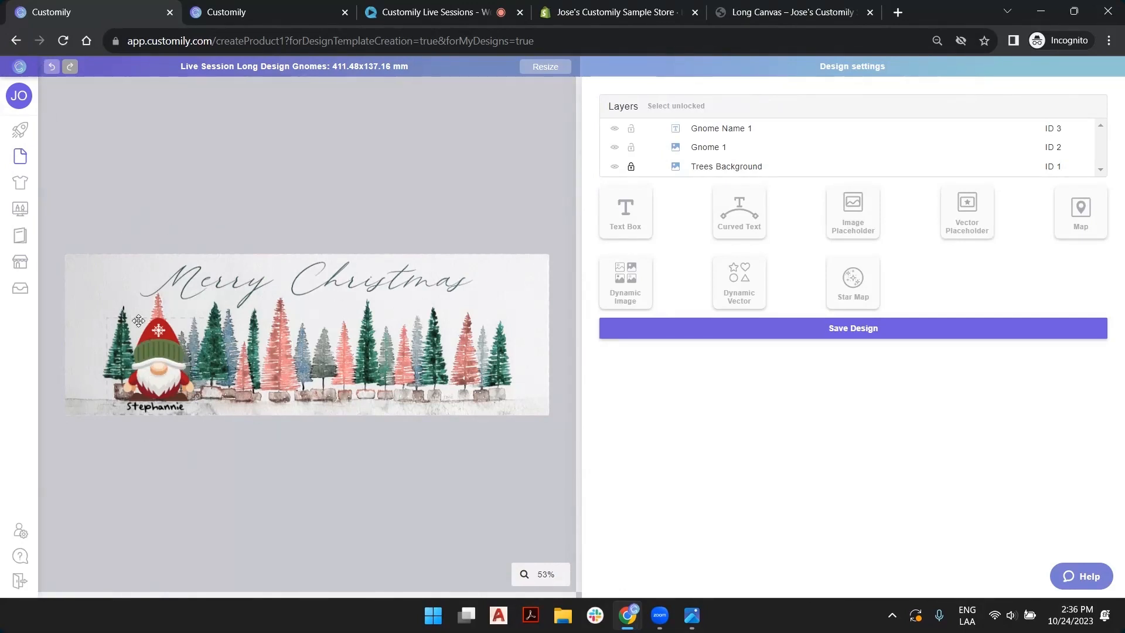
left_click(714, 157)
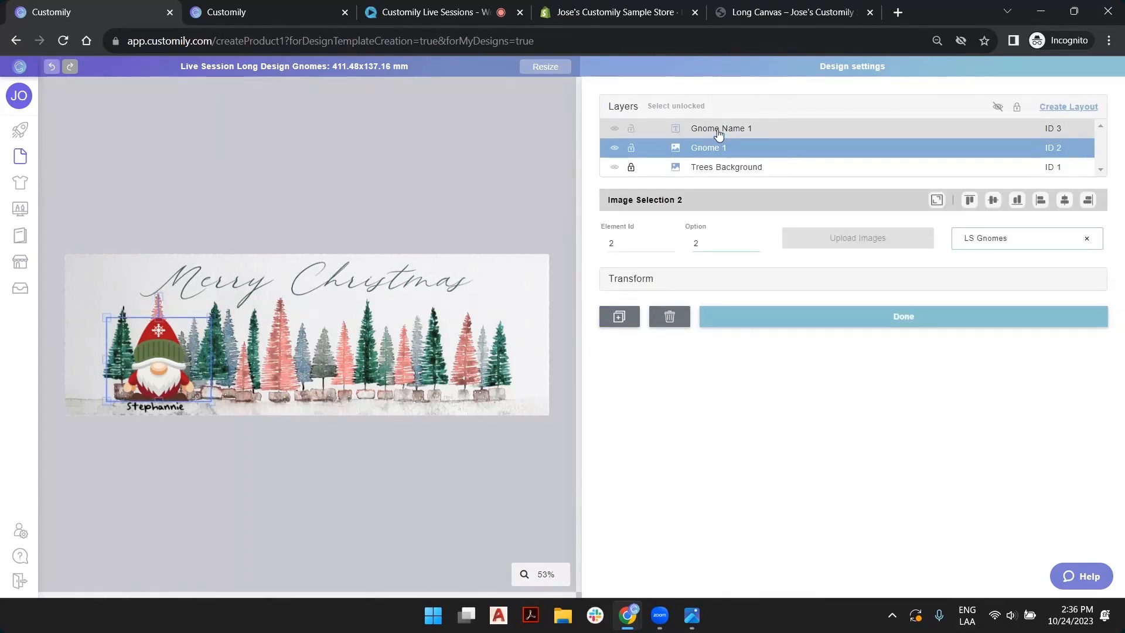
left_click(719, 128, "shift")
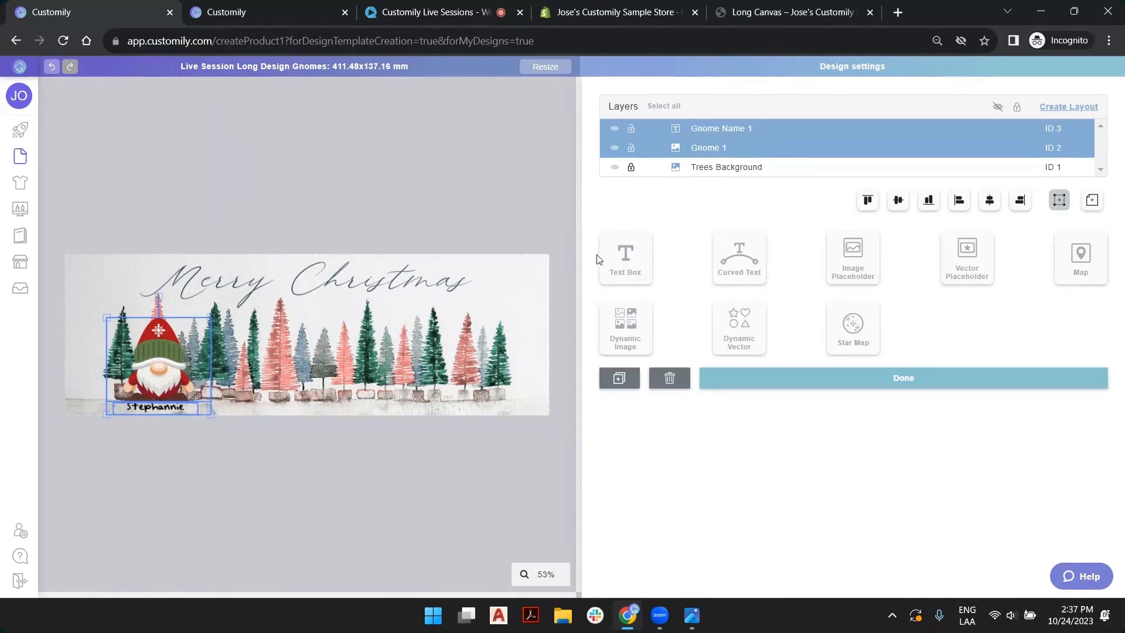
- Paste a second gnome with its name and place it to the right of the first one, leaving a gap
left_click(335, 190)
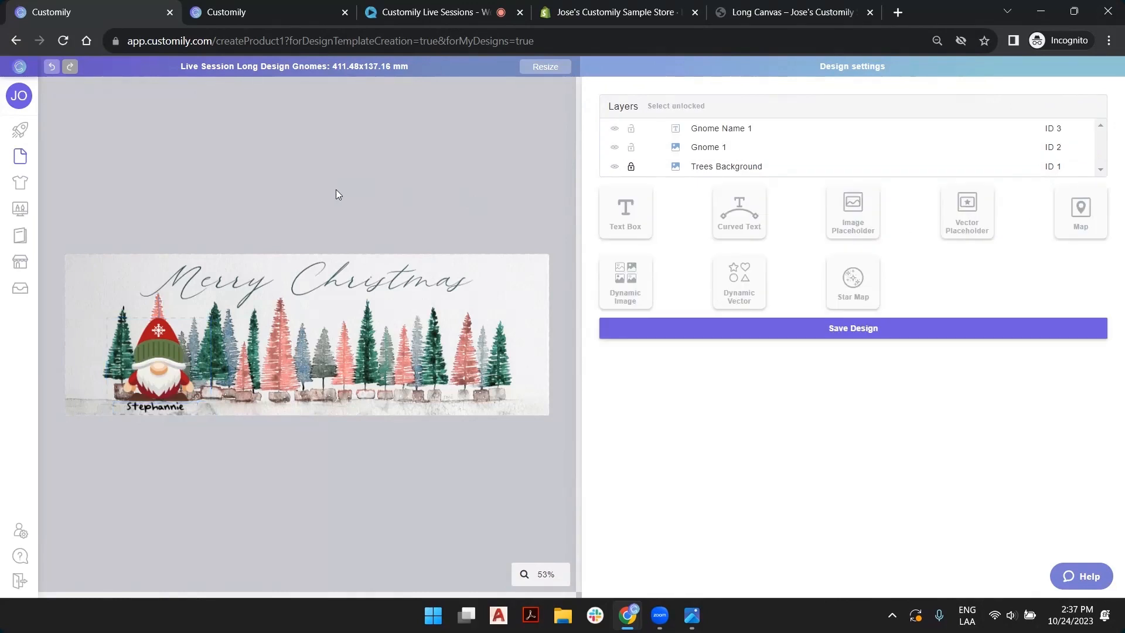
key("ctrl+v")
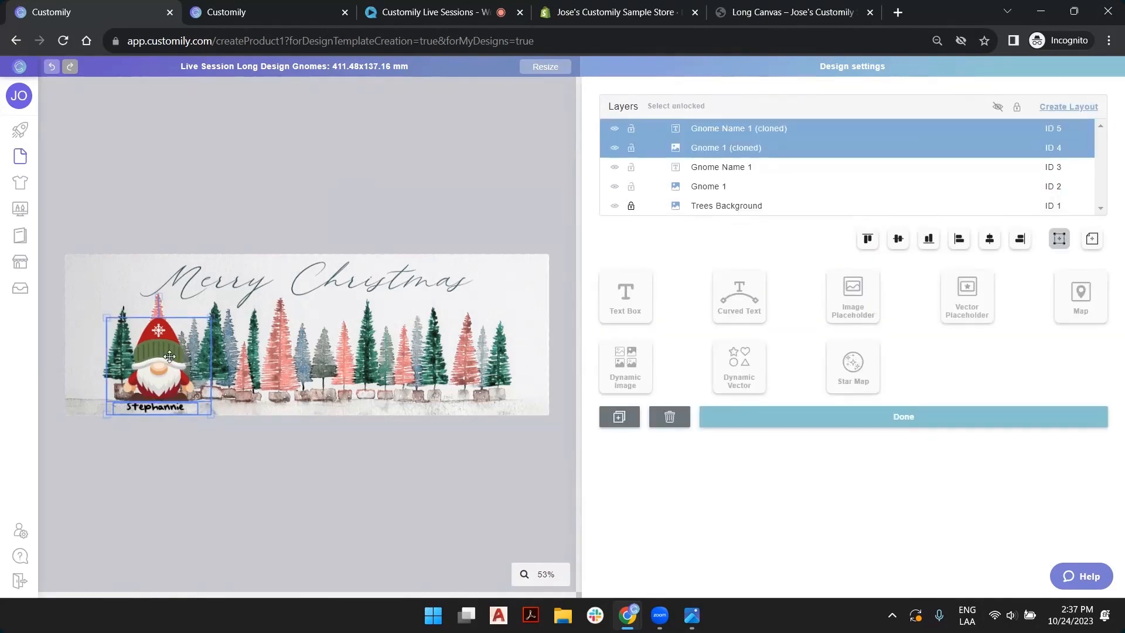
left_click_drag(172, 361, 242, 364)
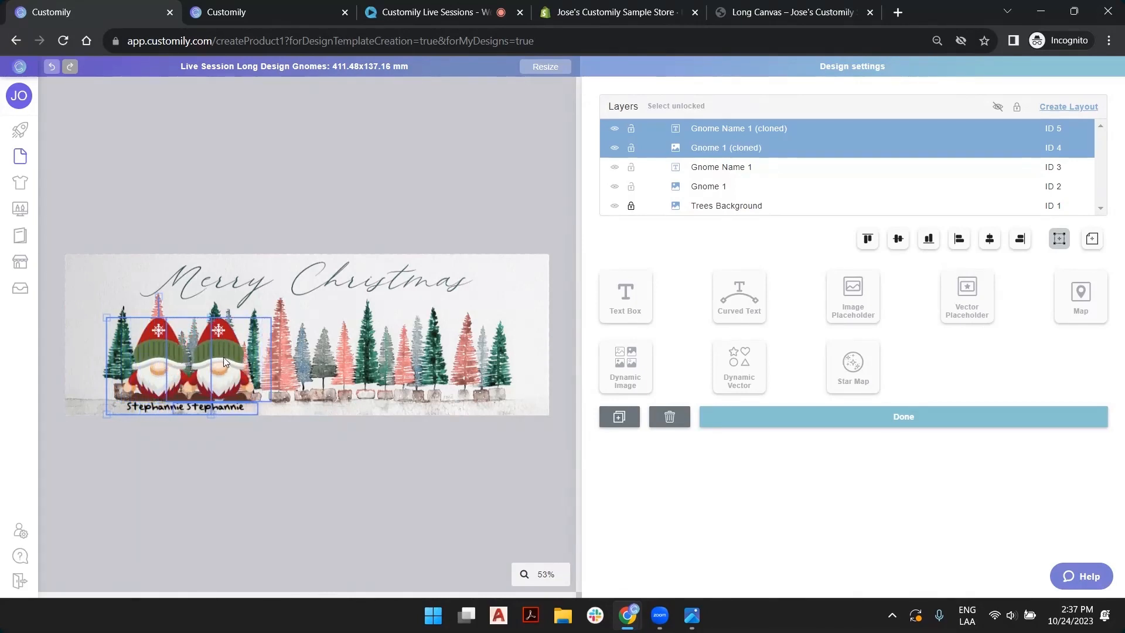
left_click(276, 352)
left_click(237, 363)
mouse_move(254, 440)
left_mouse_down()
mouse_move(240, 371)
mouse_move(271, 368)
mouse_move(262, 369)
left_mouse_up()
left_click(260, 453)
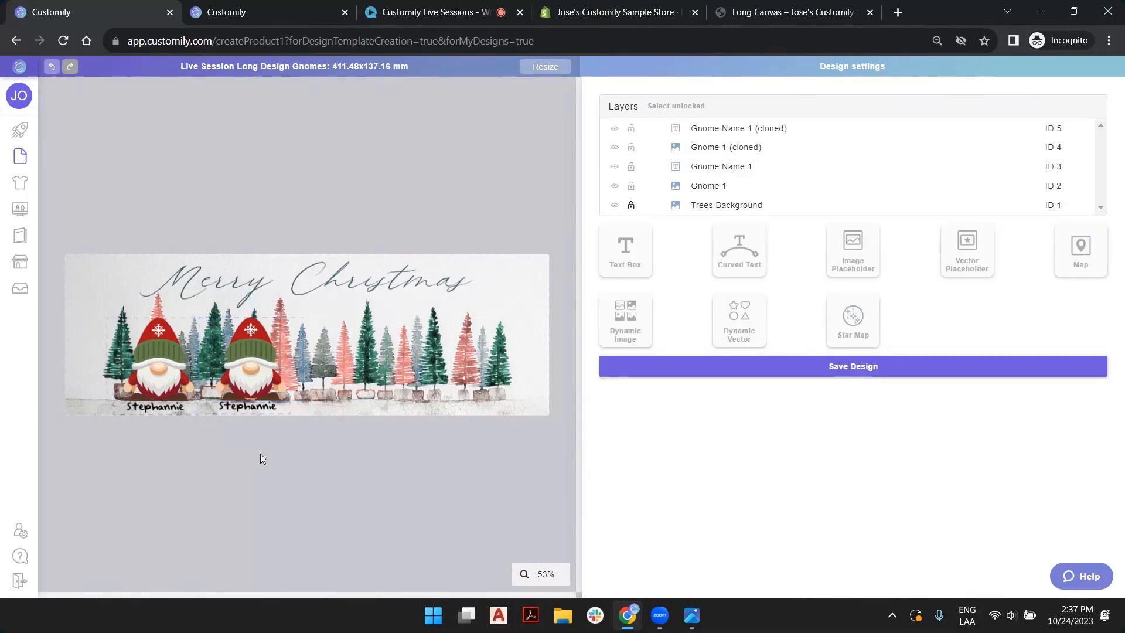
- Paste three more copies of the gnome and name pair and space them along the canvas in a row of five
key("ctrl+v")
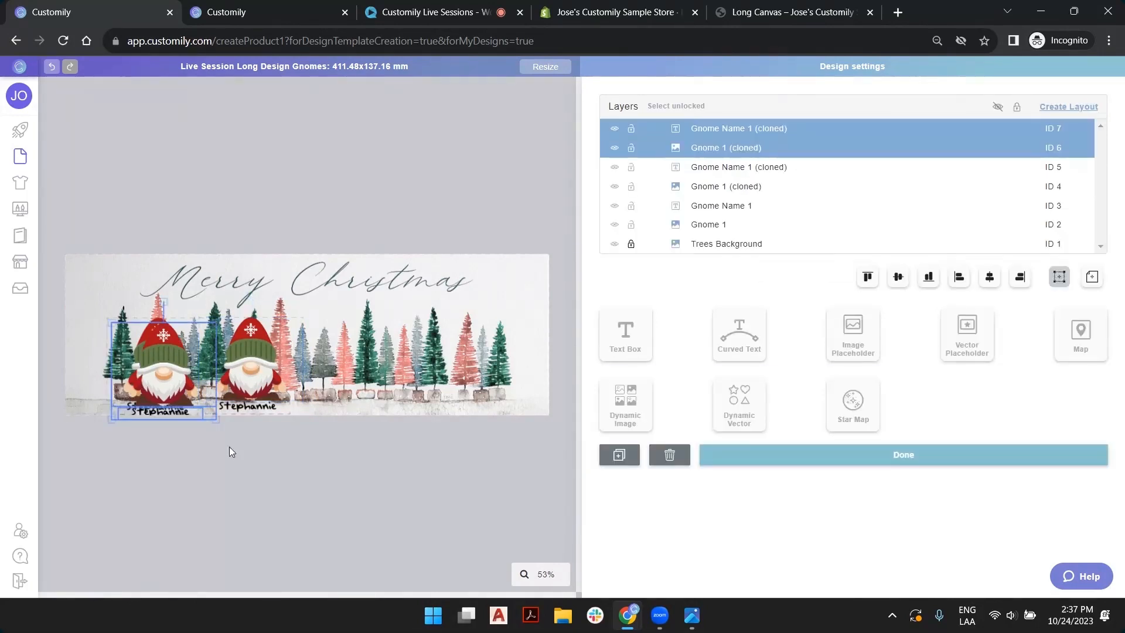
left_click_drag(165, 365, 339, 356)
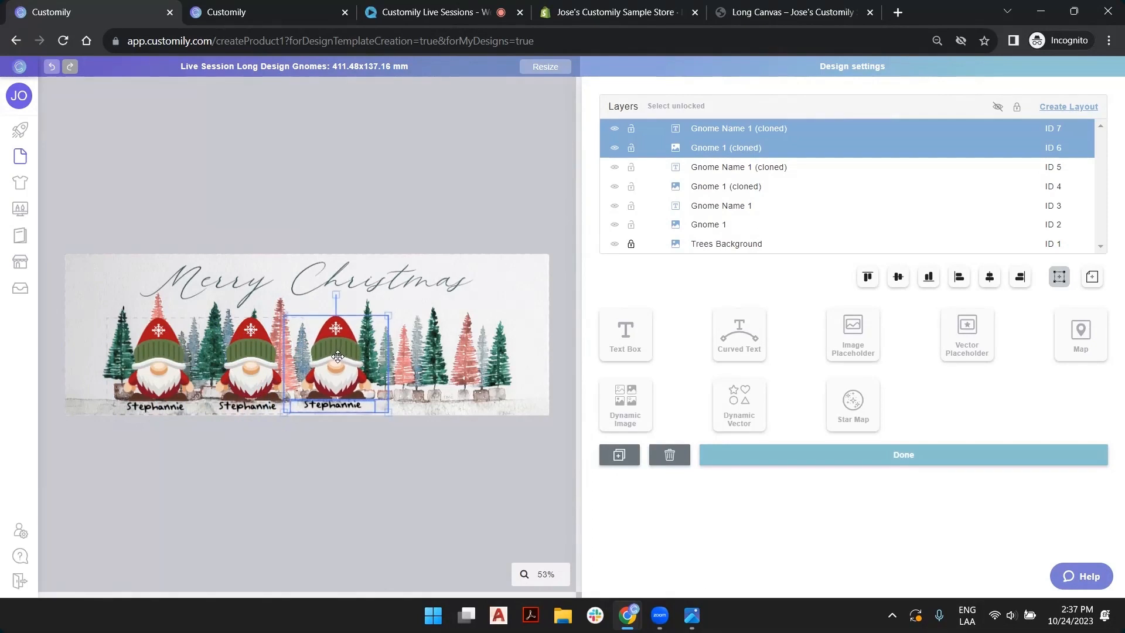
left_click(336, 484)
key("ctrl+v")
left_click_drag(166, 347, 432, 344)
left_click(375, 475)
key("ctrl+v")
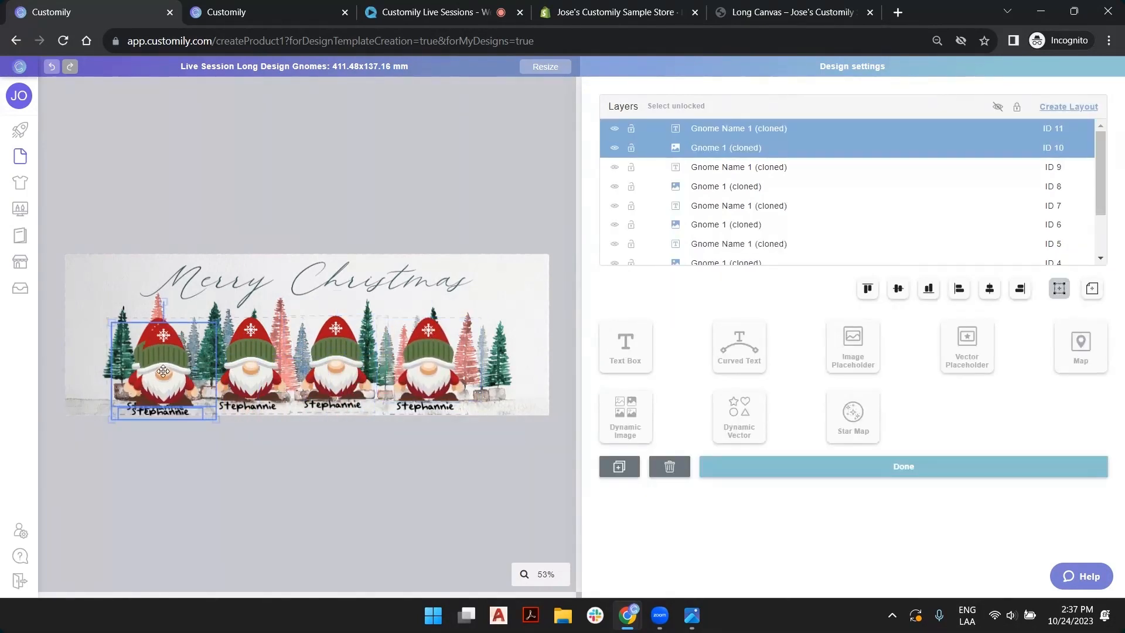
left_click_drag(164, 371, 512, 368)
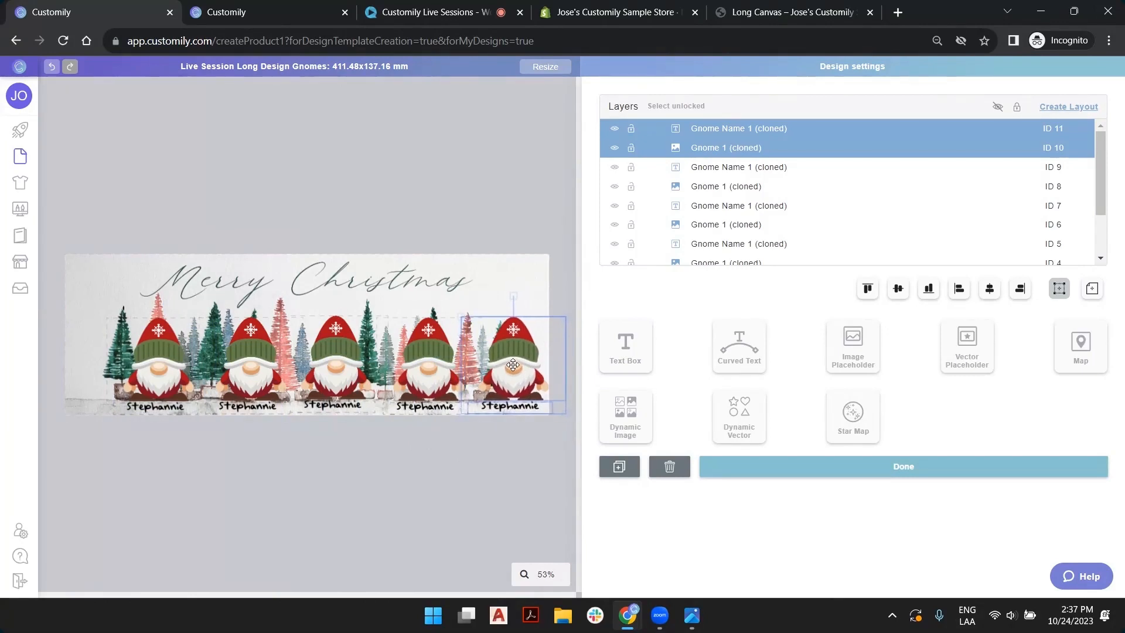
- Select all five gnome and name pairs together and align them to the bottom of the workspace
left_click_drag(518, 461, 128, 352)
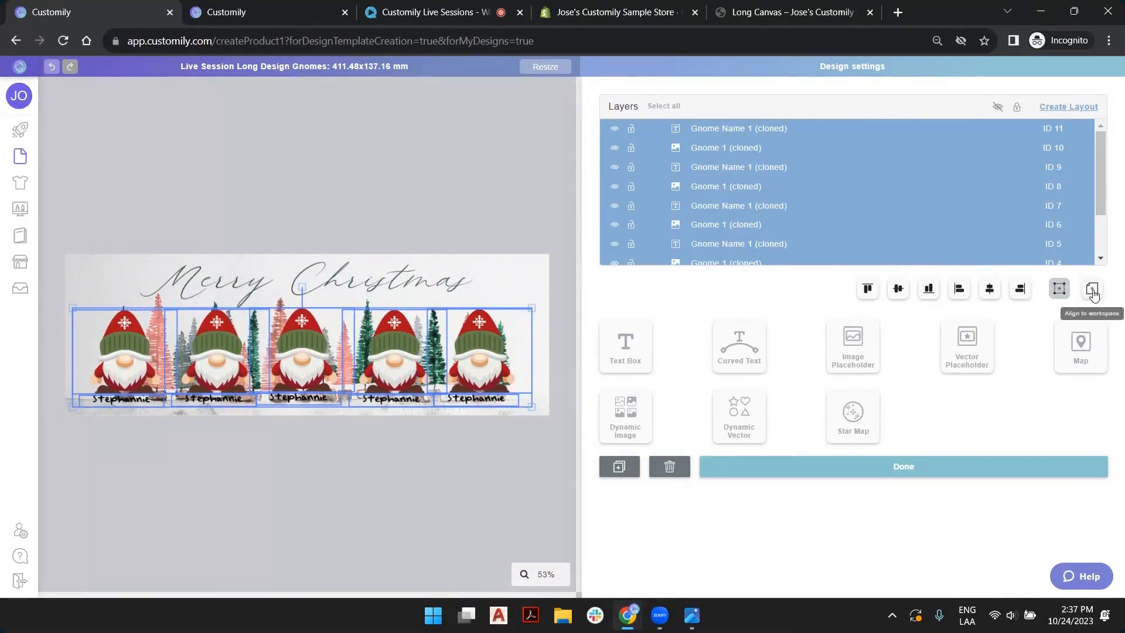
left_click(1093, 293)
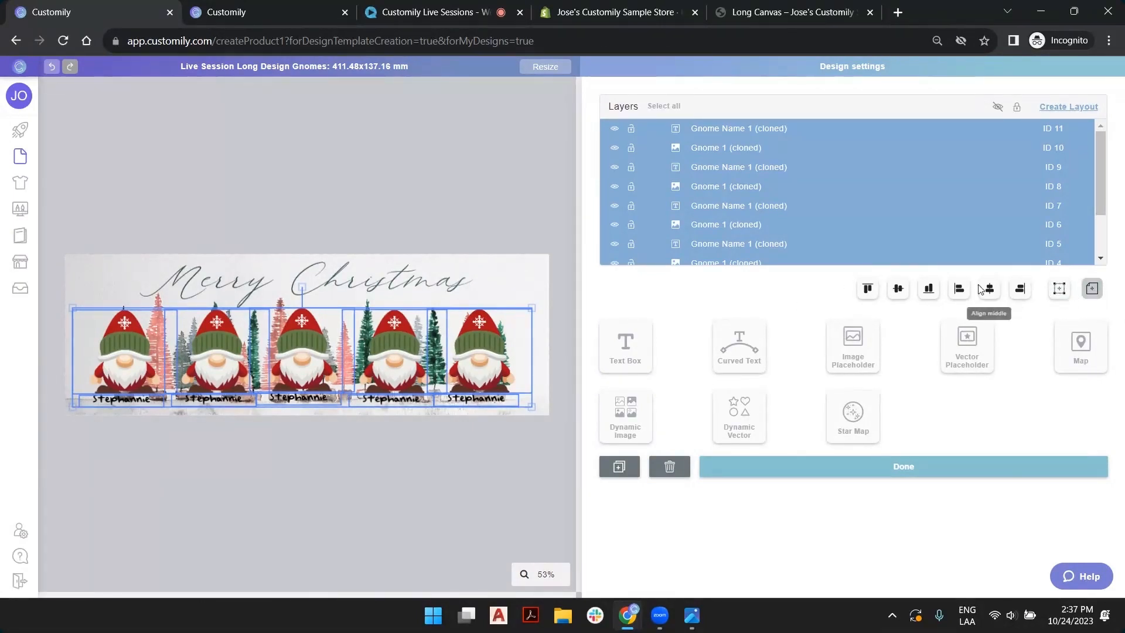
left_click(928, 288)
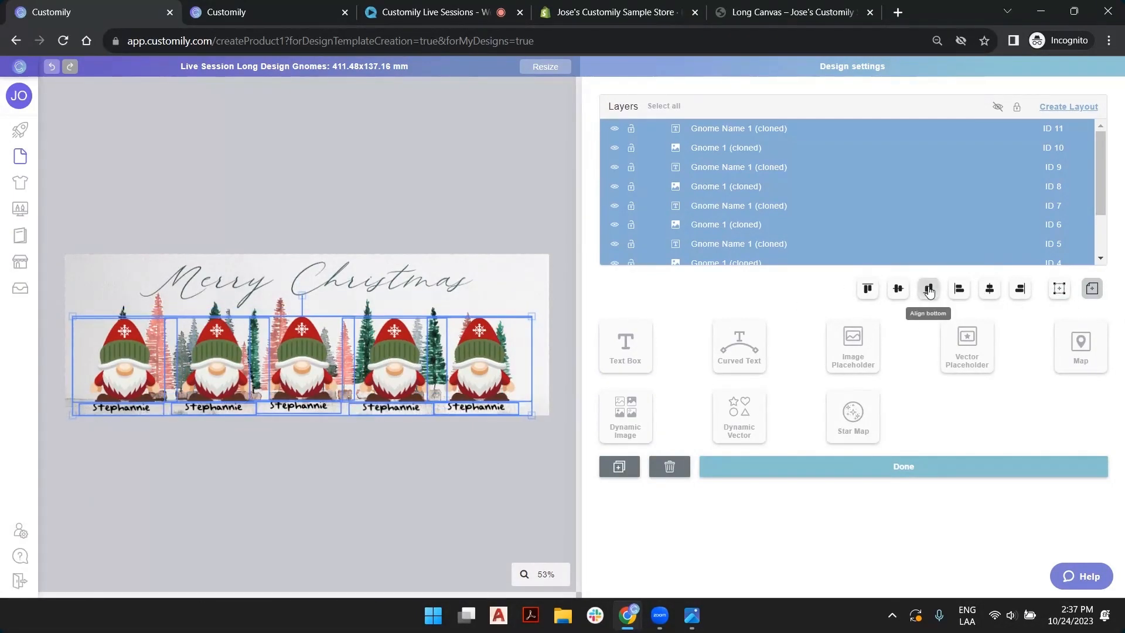
left_click(445, 439)
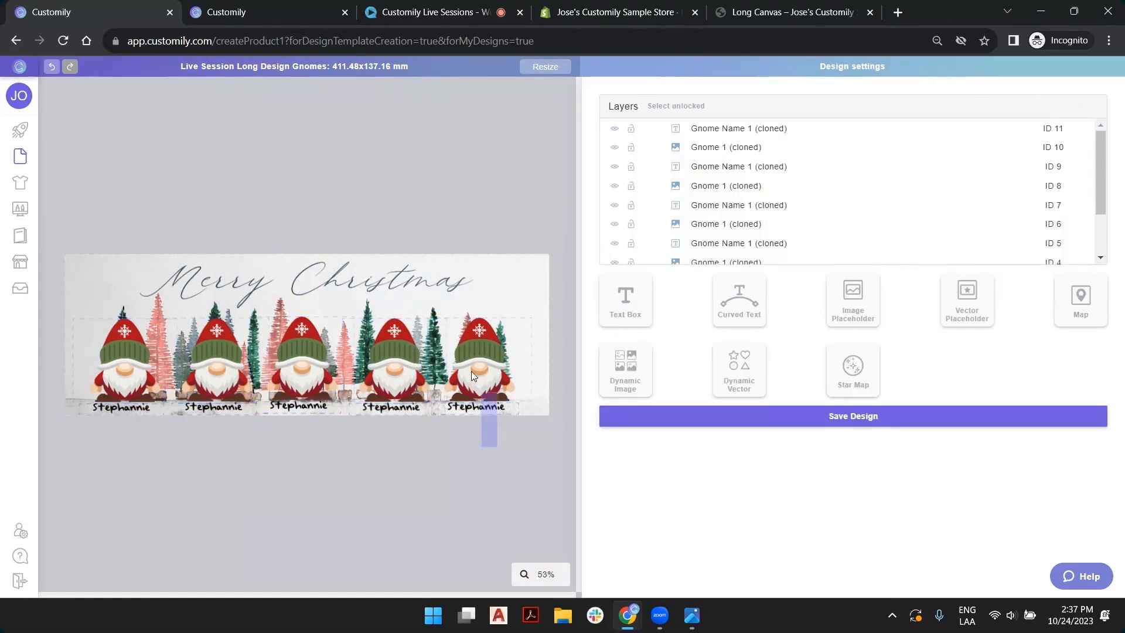
- Align each gnome and name pair individually to the bottom of the workspace, working from the fifth pair back to the first
left_click(495, 375)
left_click(933, 293)
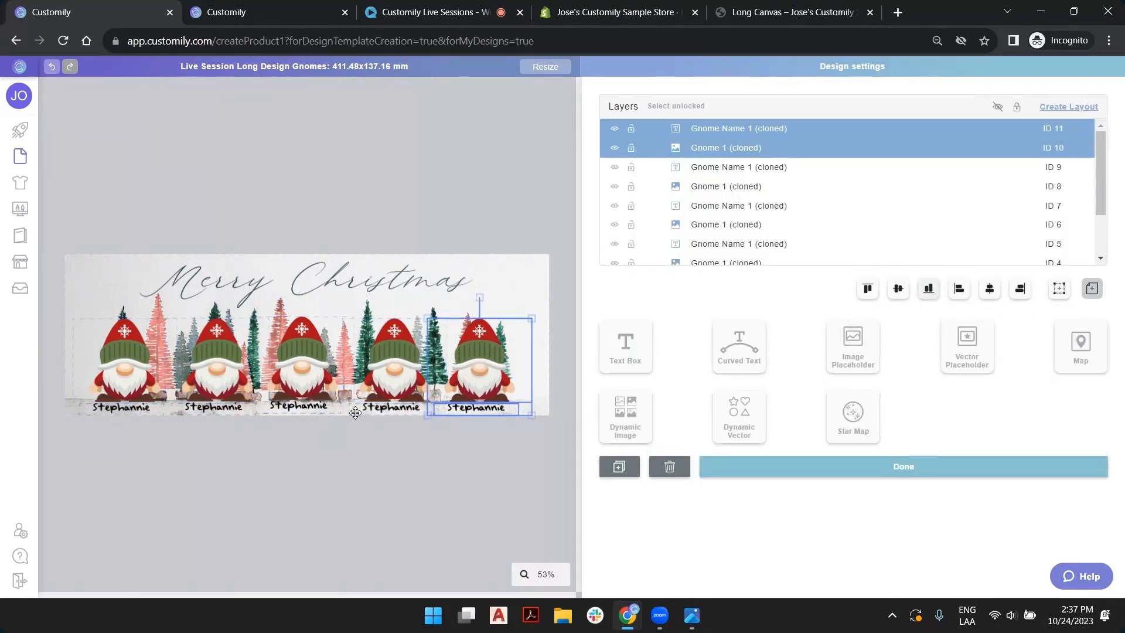
left_click_drag(404, 469, 368, 391)
left_click(926, 293)
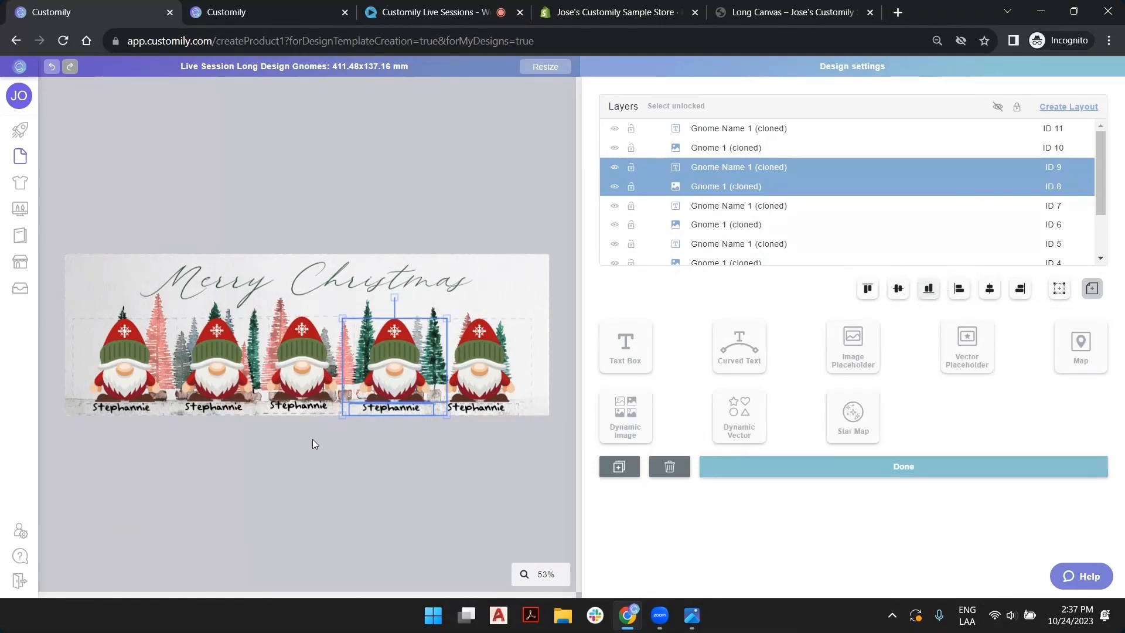
left_click_drag(314, 444, 280, 390)
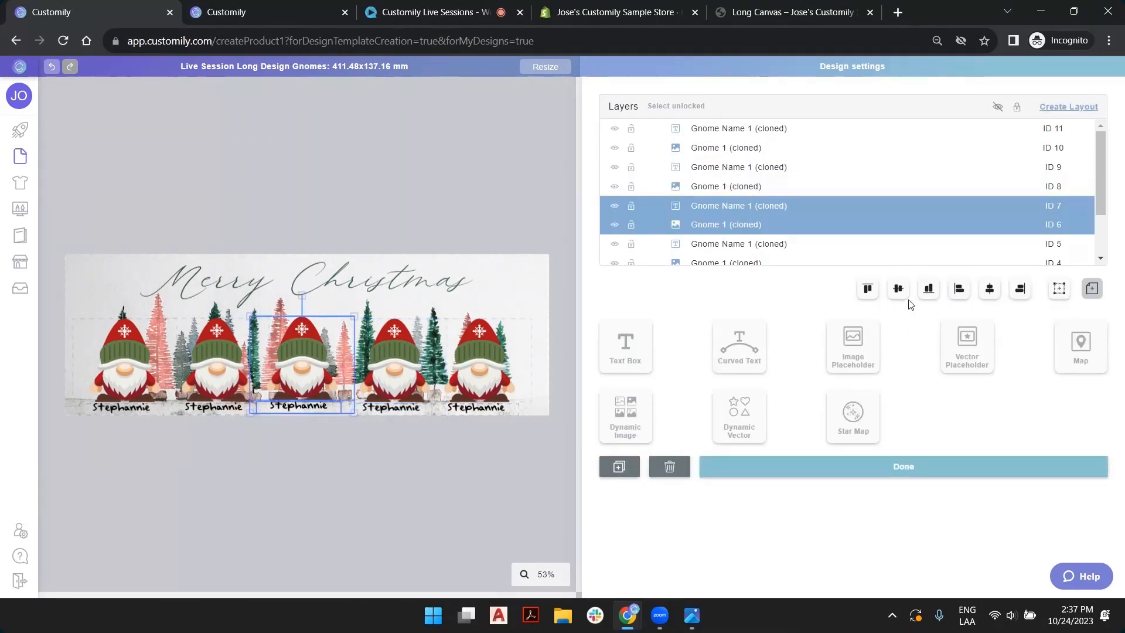
left_click(928, 291)
left_click_drag(254, 455, 221, 407)
left_click(937, 292)
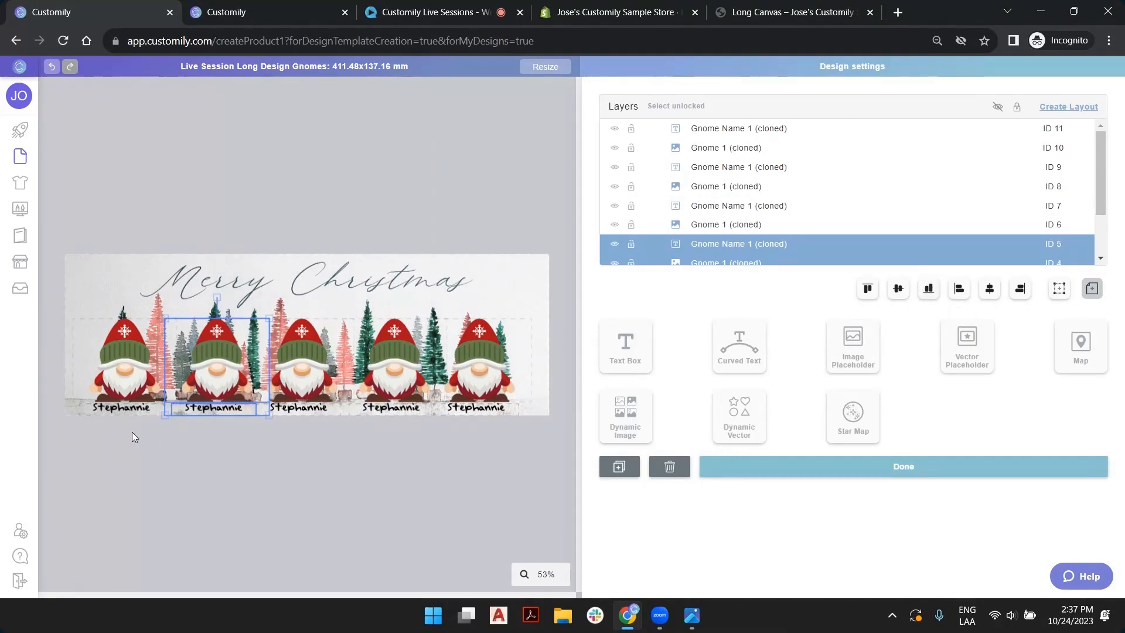
left_click_drag(135, 436, 126, 406)
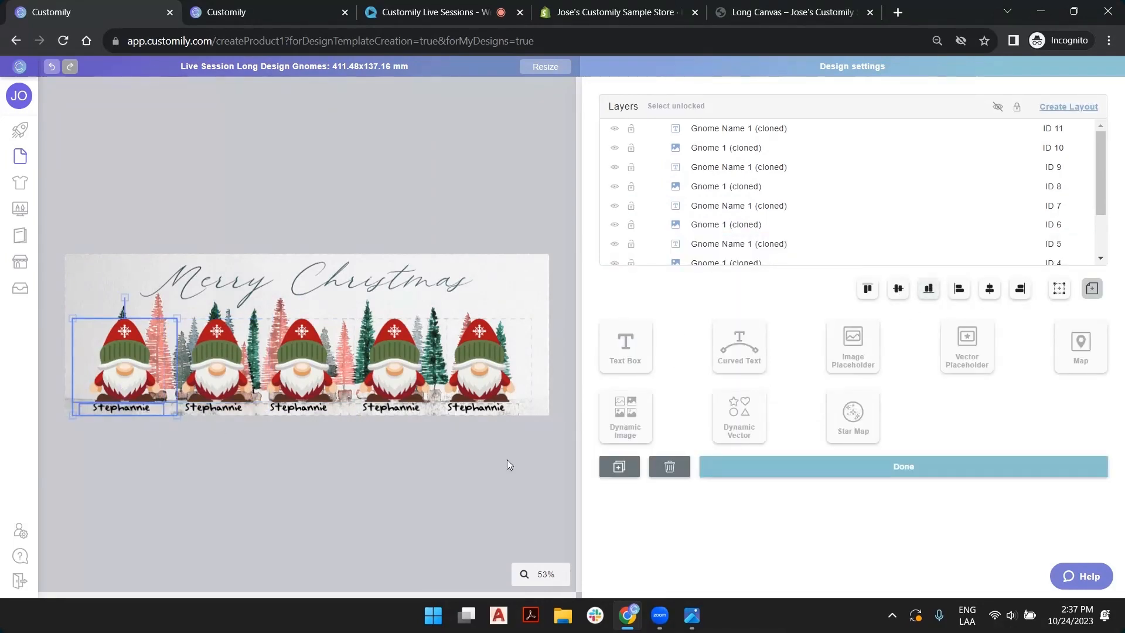
- Center the whole row of five gnome and name pairs horizontally on the workspace
left_click_drag(485, 456, 113, 372)
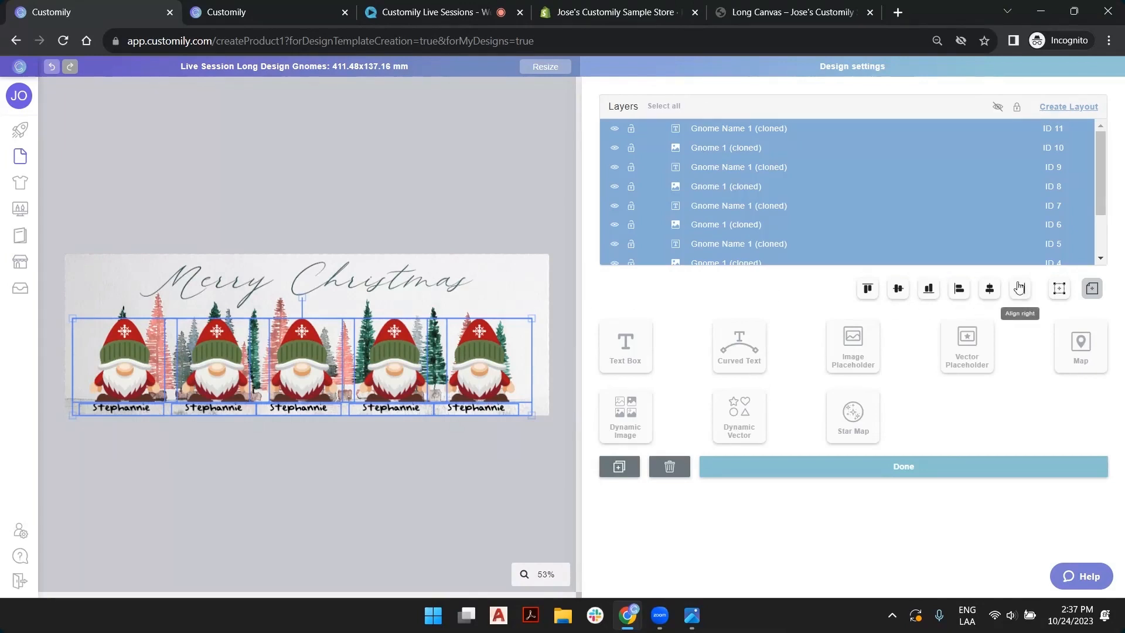
left_click(989, 288)
left_click(206, 447)
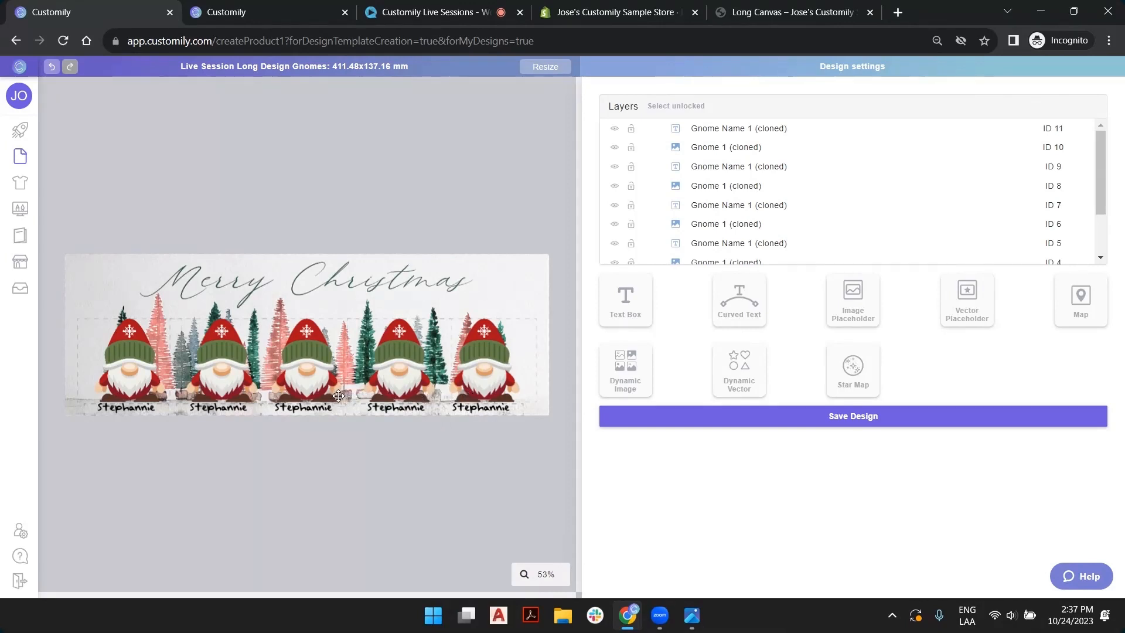
- Nudge the fourth gnome and its name slightly to the left to even out the spacing
left_click_drag(415, 454, 379, 384)
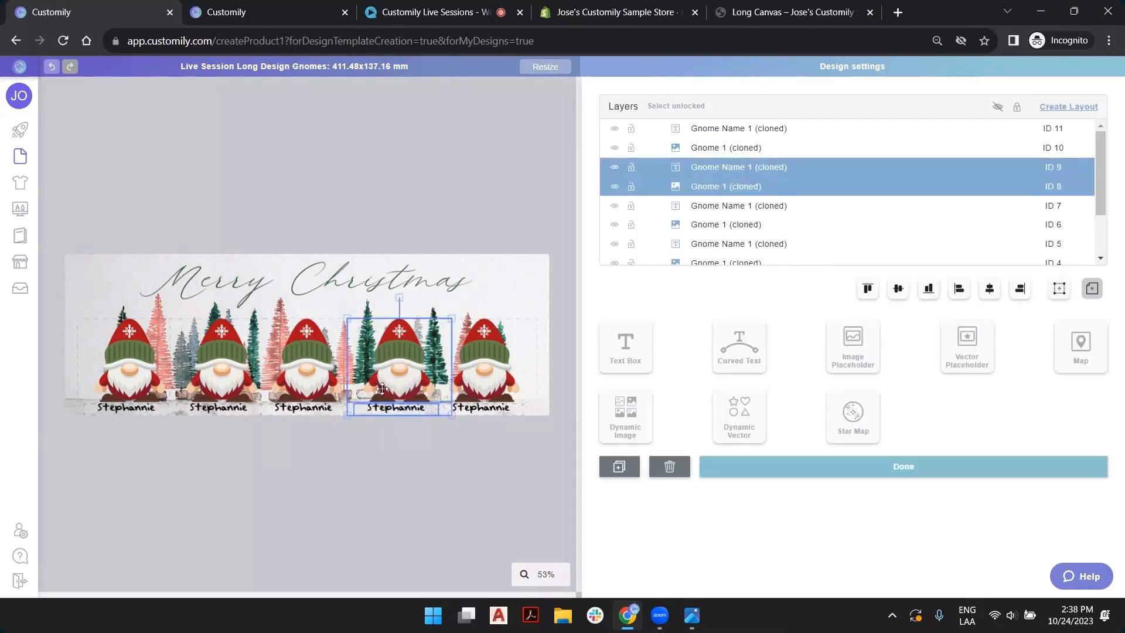
key("Left")
key("Left")
key("Left")
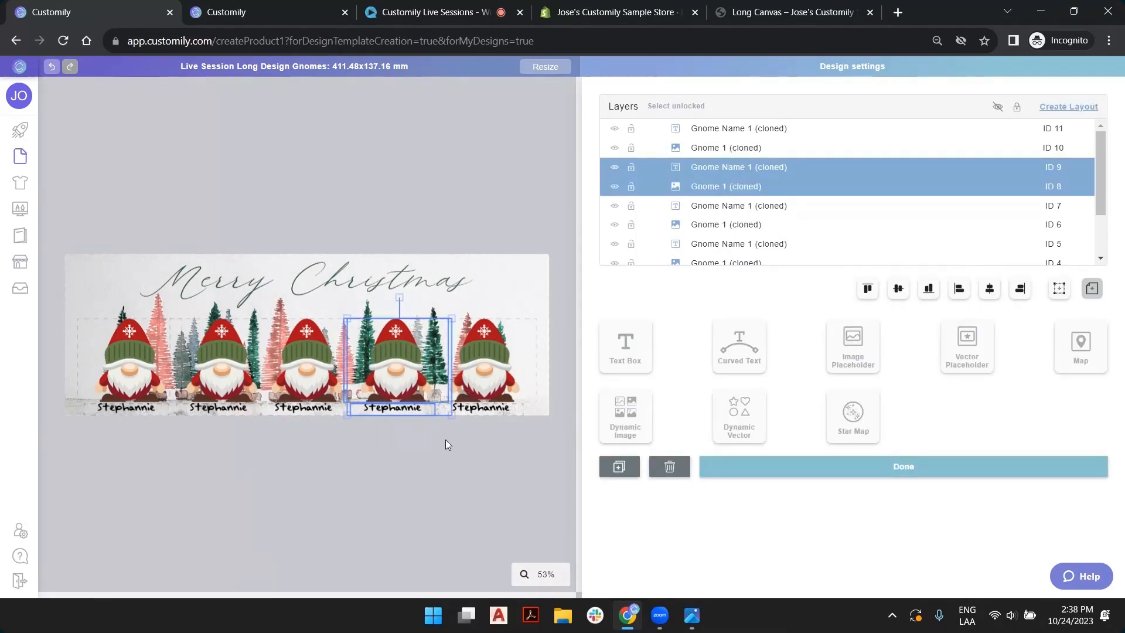
left_click(437, 441)
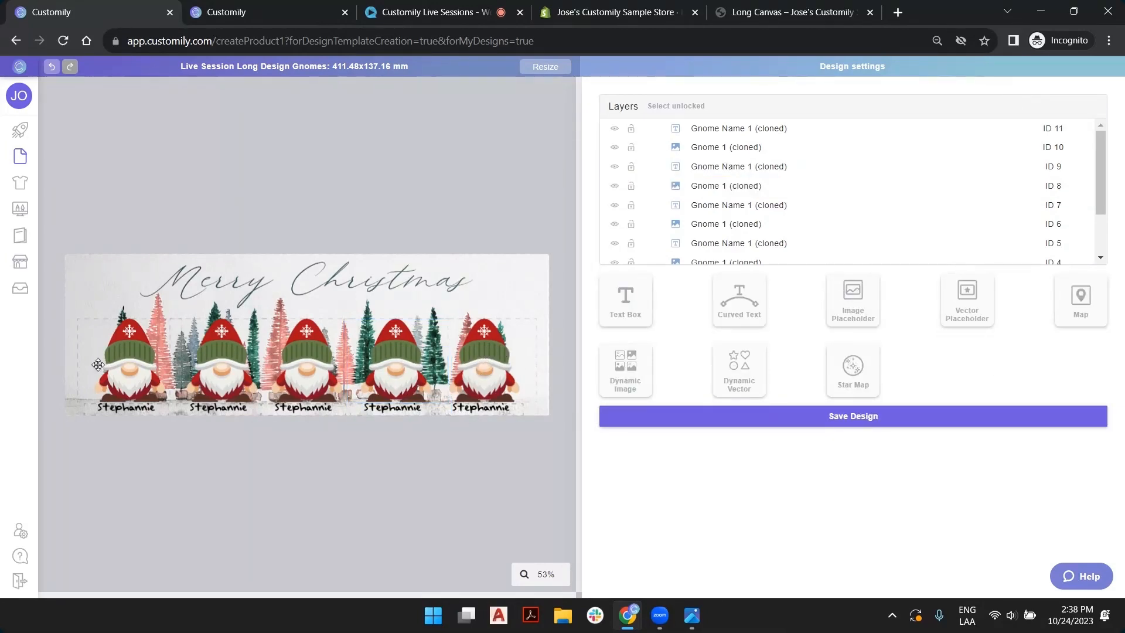
- Rename the layers with ID 4 and ID 5 to Gnome 2 and Gnome Name 2
scroll(769, 205, "down", 2)
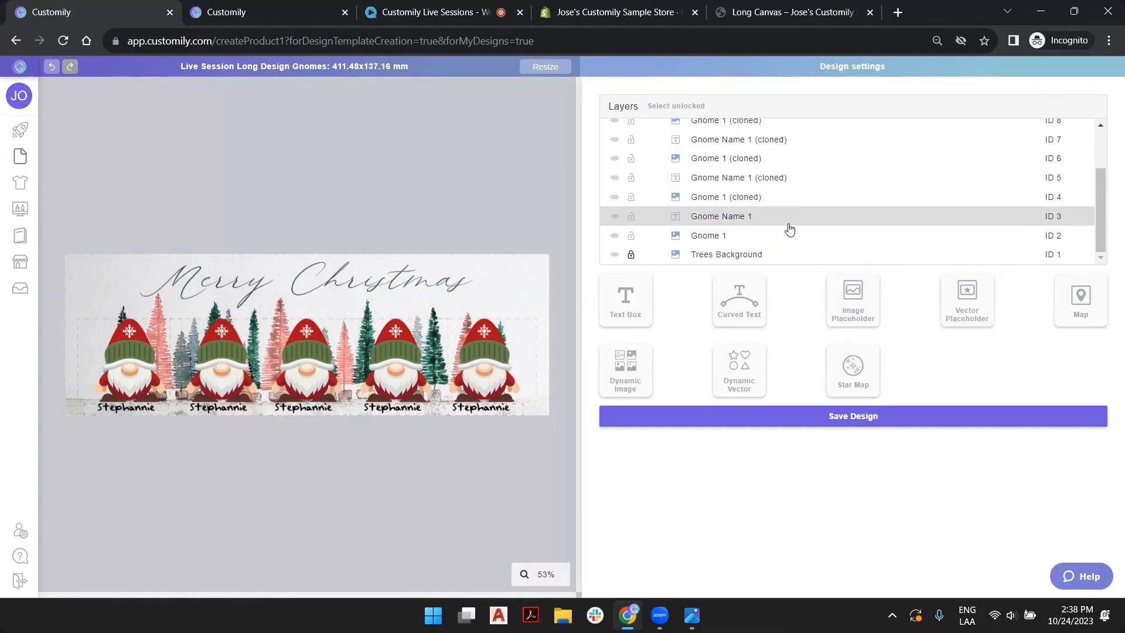
double_click(727, 197)
left_click_drag(720, 198, 797, 201)
type("2")
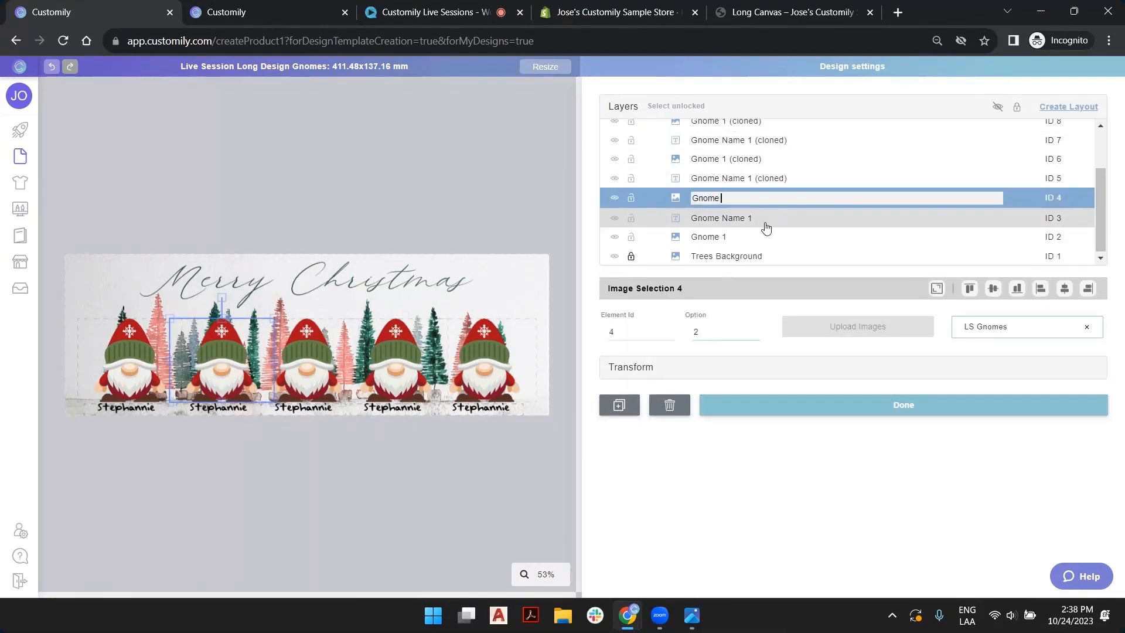
double_click(737, 178)
left_click_drag(748, 179, 886, 193)
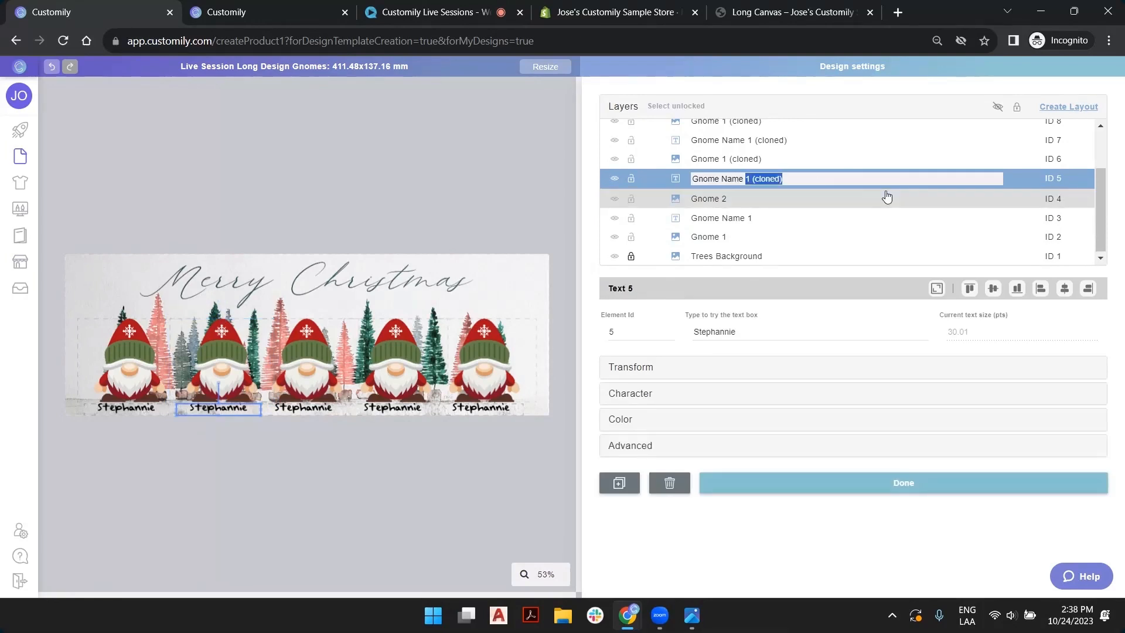
type("2")
- Rename the layers with ID 6 and ID 7 to Gnome 3 and Gnome Name 3
double_click(731, 159)
type("3")
mouse_move(722, 157)
left_mouse_down()
mouse_move(761, 159)
mouse_move(785, 141)
left_mouse_up()
double_click(761, 141)
type("3")
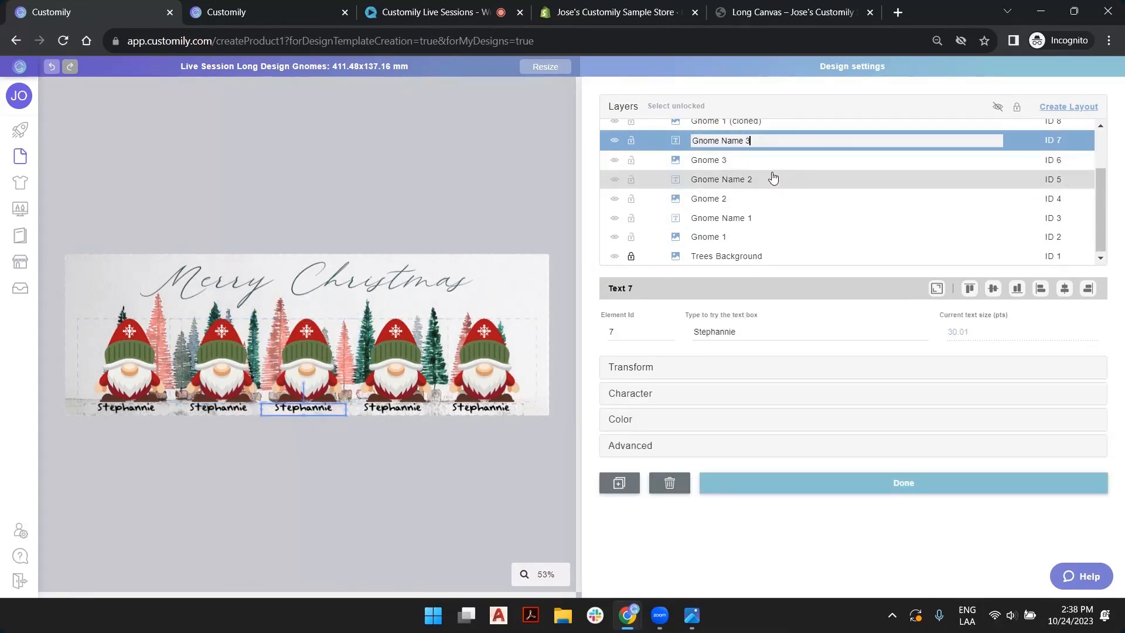
key("Return")
- Rename the layers with ID 8 and ID 9 to Gnome 4 and Gnome Name 4
scroll(761, 178, "up", 1)
double_click(729, 185)
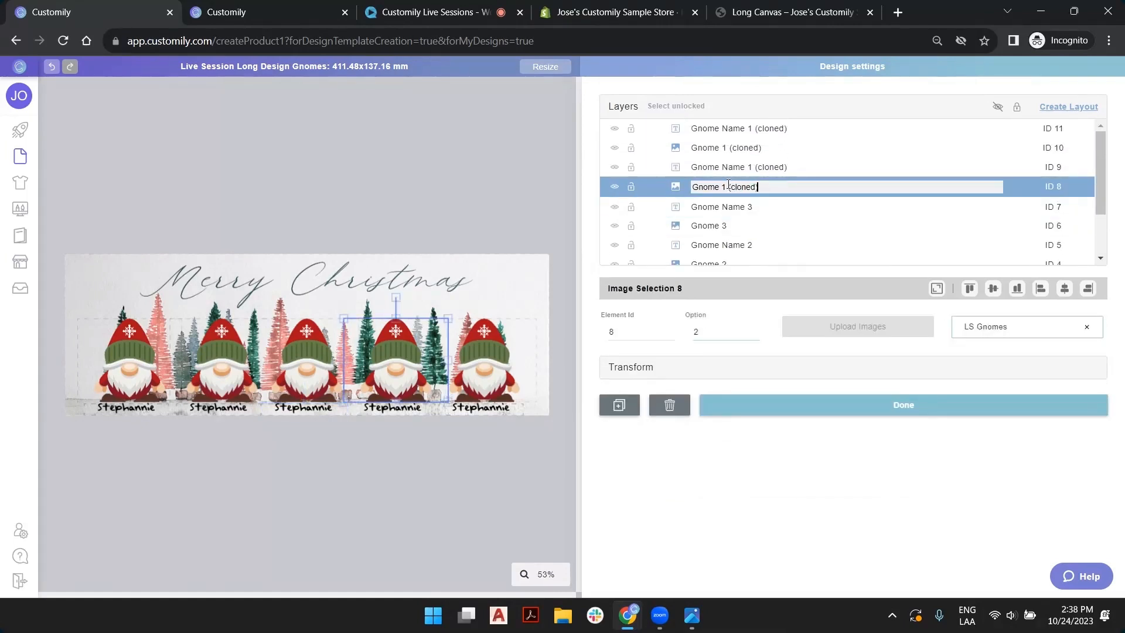
left_click_drag(833, 184, 839, 185)
type("4")
double_click(763, 168)
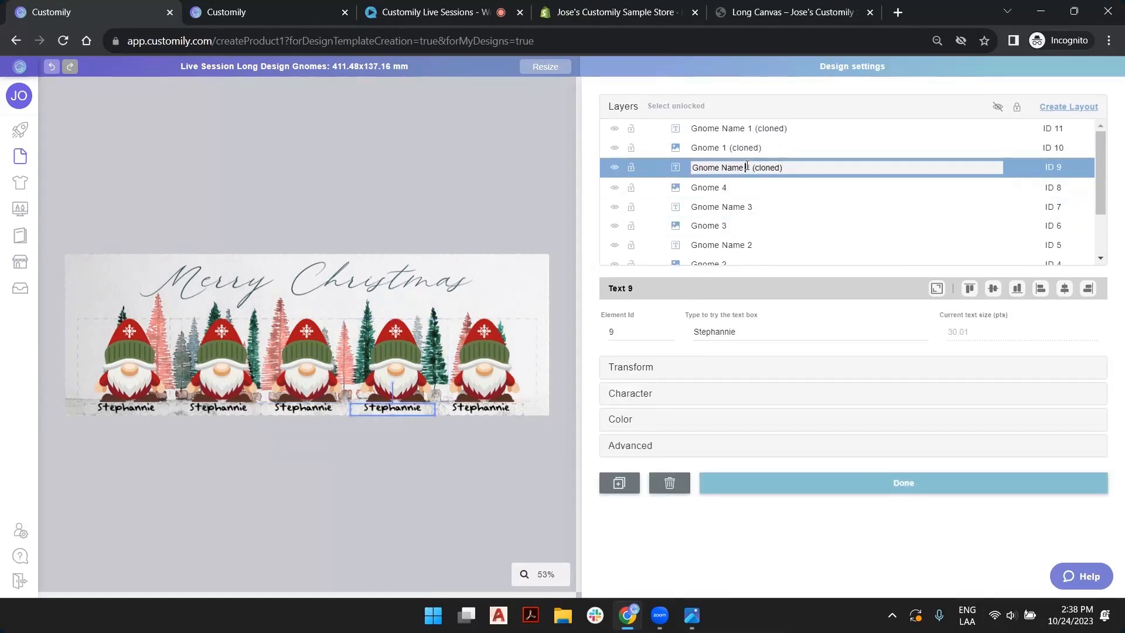
left_click_drag(746, 168, 785, 168)
type("4")
key("Return")
- Rename the layers with ID 10 and ID 11 to Gnome 5 and Gnome Name 5
double_click(733, 147)
mouse_move(723, 148)
left_mouse_down()
mouse_move(789, 148)
mouse_move(785, 129)
left_mouse_up()
type("5")
double_click(759, 129)
type("5")
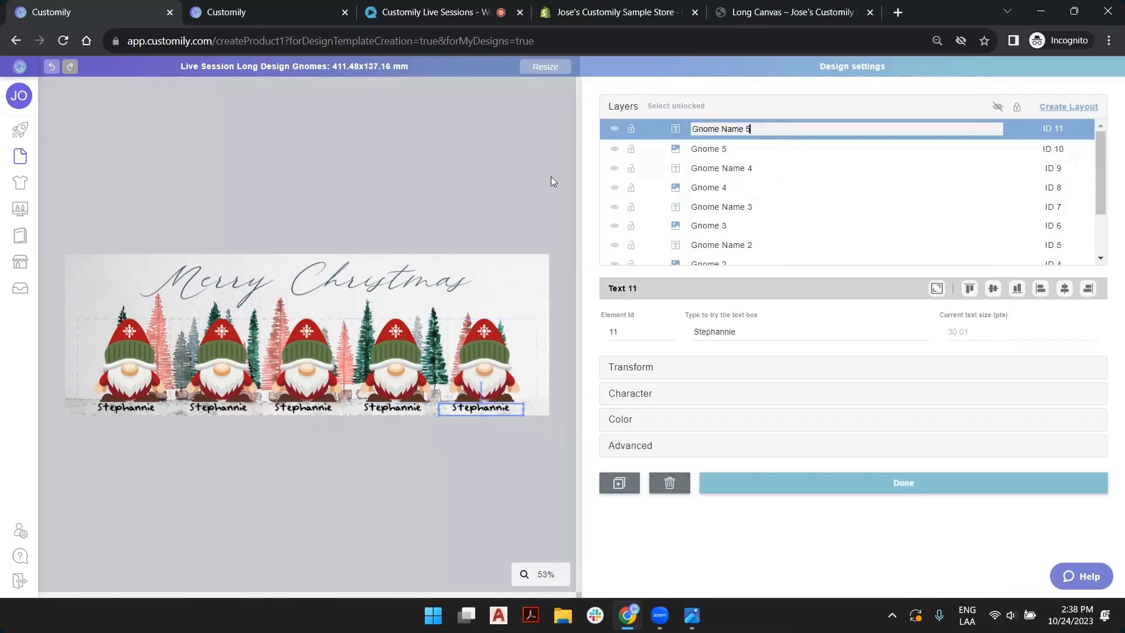
left_click(551, 177)
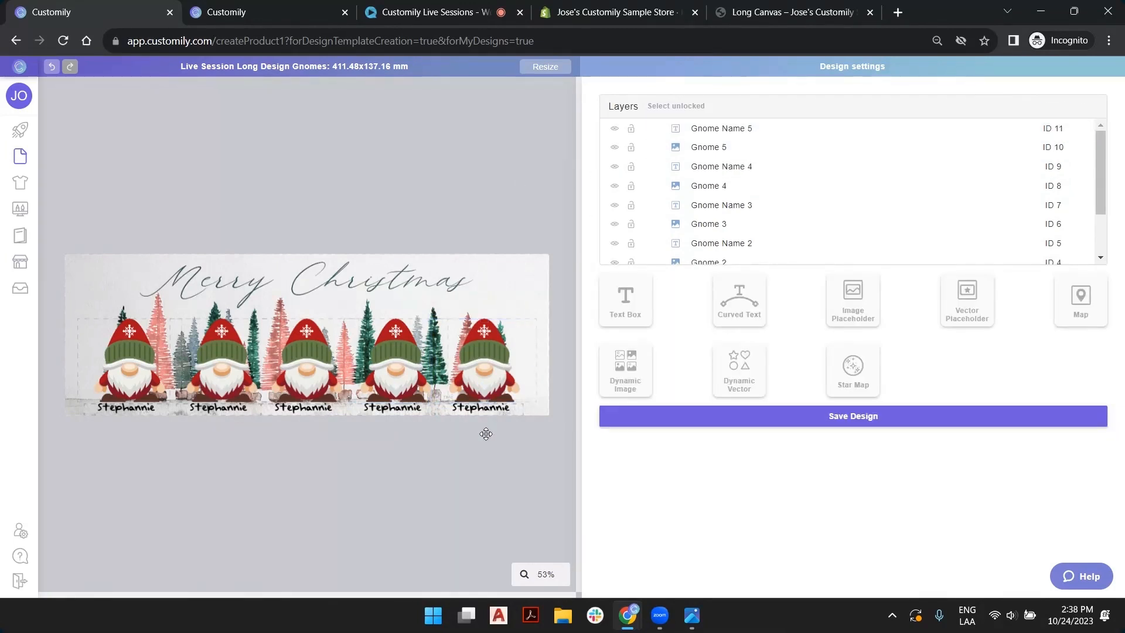
- Create a layout from all the gnome and gnome name layers, leaving out the Trees Background
left_click_drag(488, 452, 125, 357)
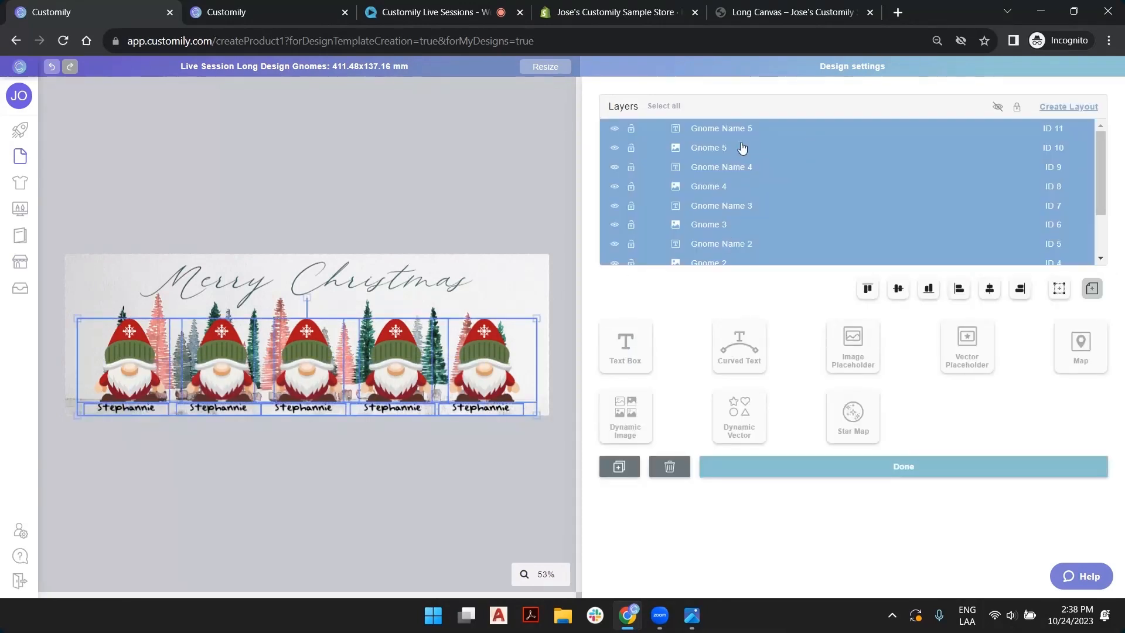
scroll(733, 147, "down", 2)
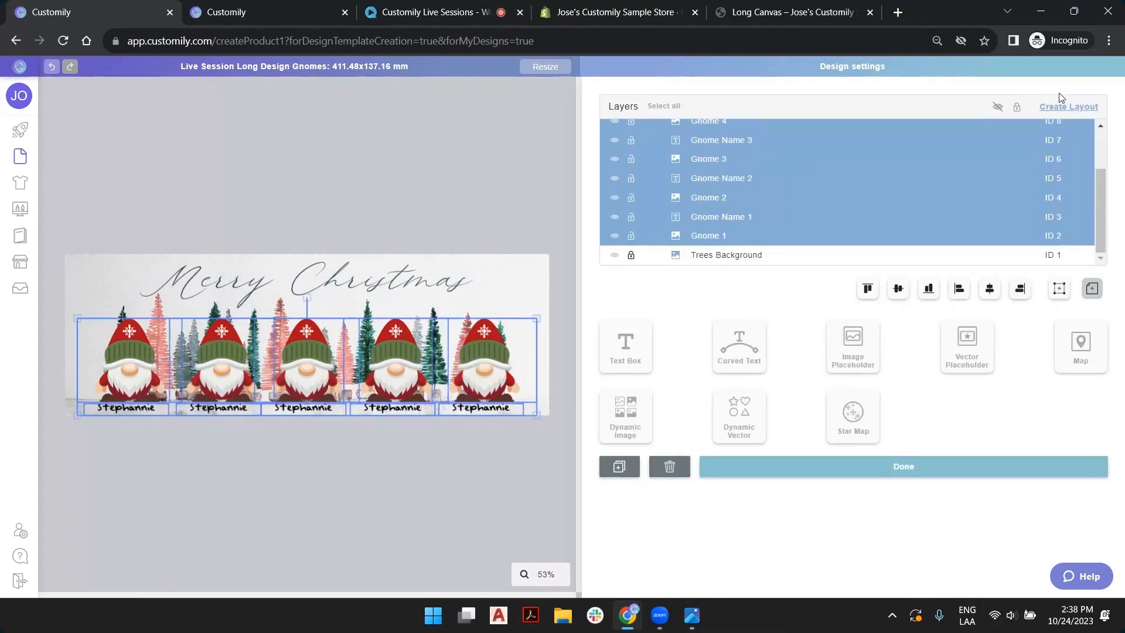
left_click(1083, 107)
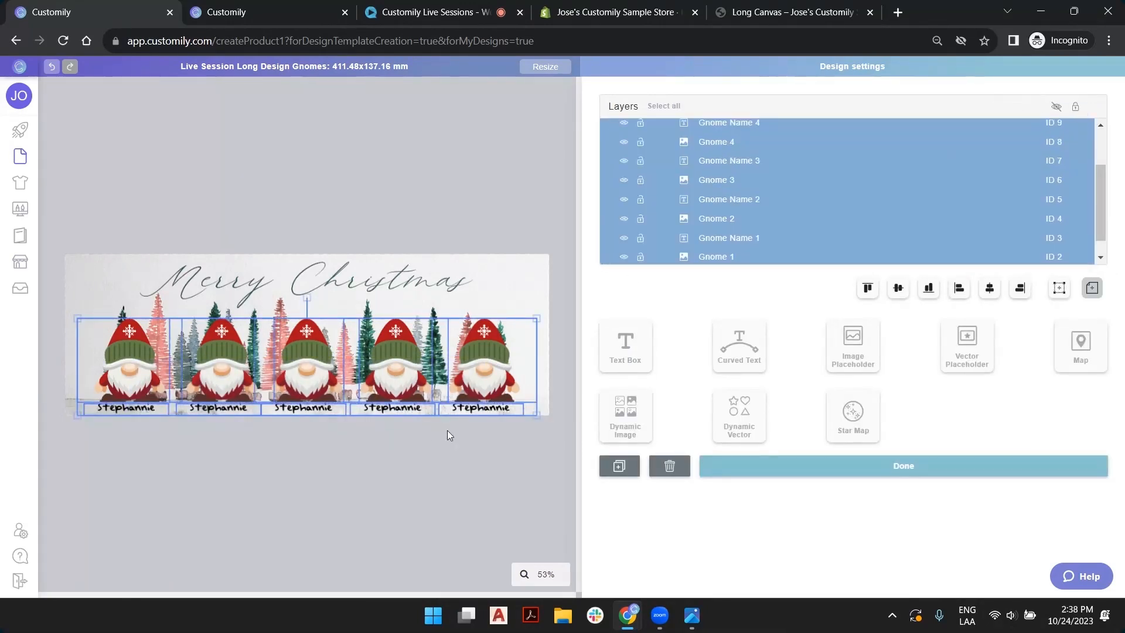
scroll(753, 174, "up", 2)
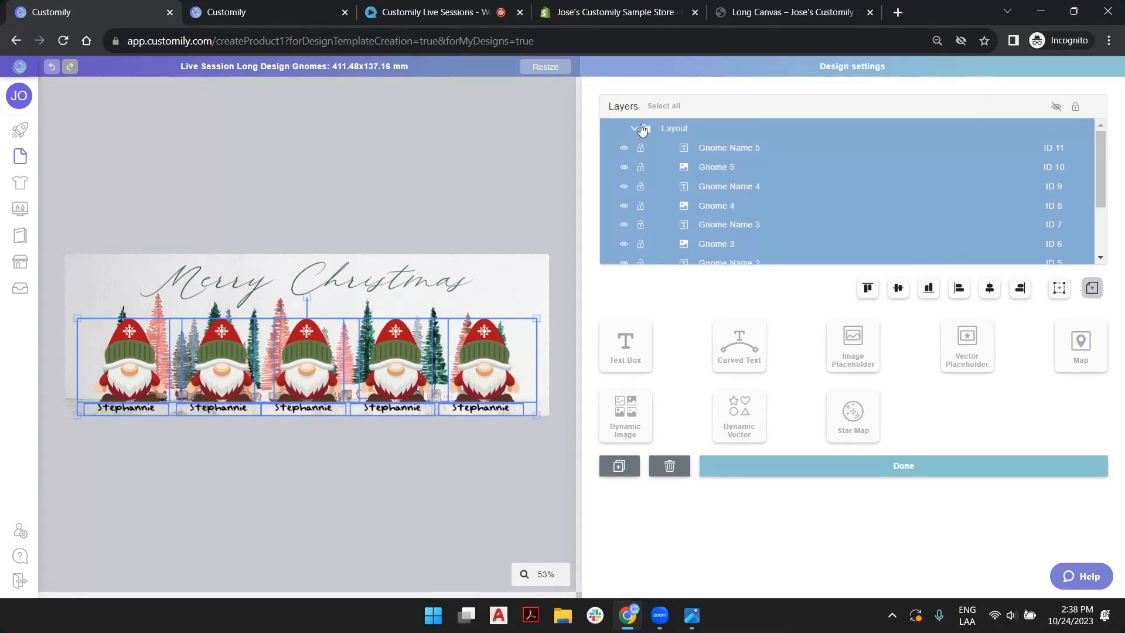
- Collapse the new layout folder and rename it to 5 members
left_click(635, 130)
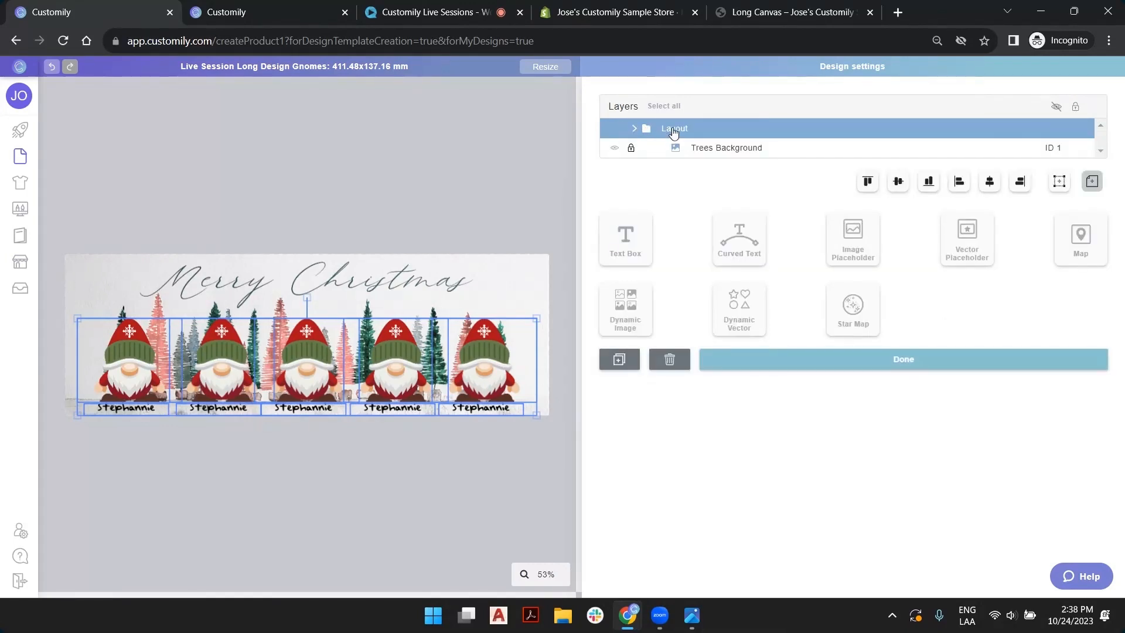
double_click(673, 130)
type("5 members")
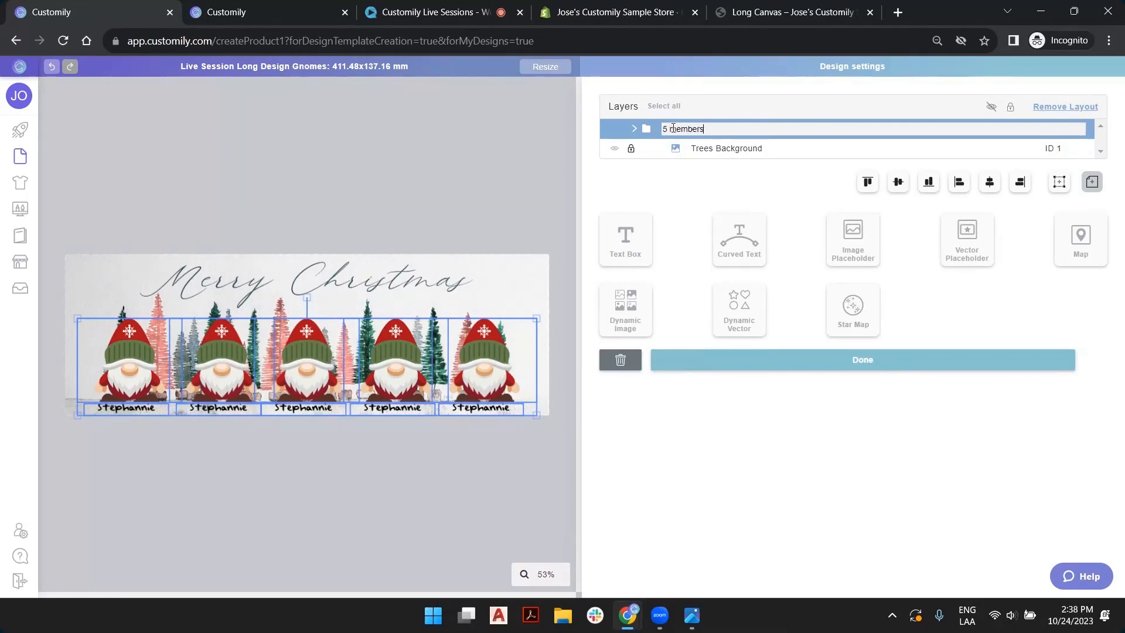
key("Return")
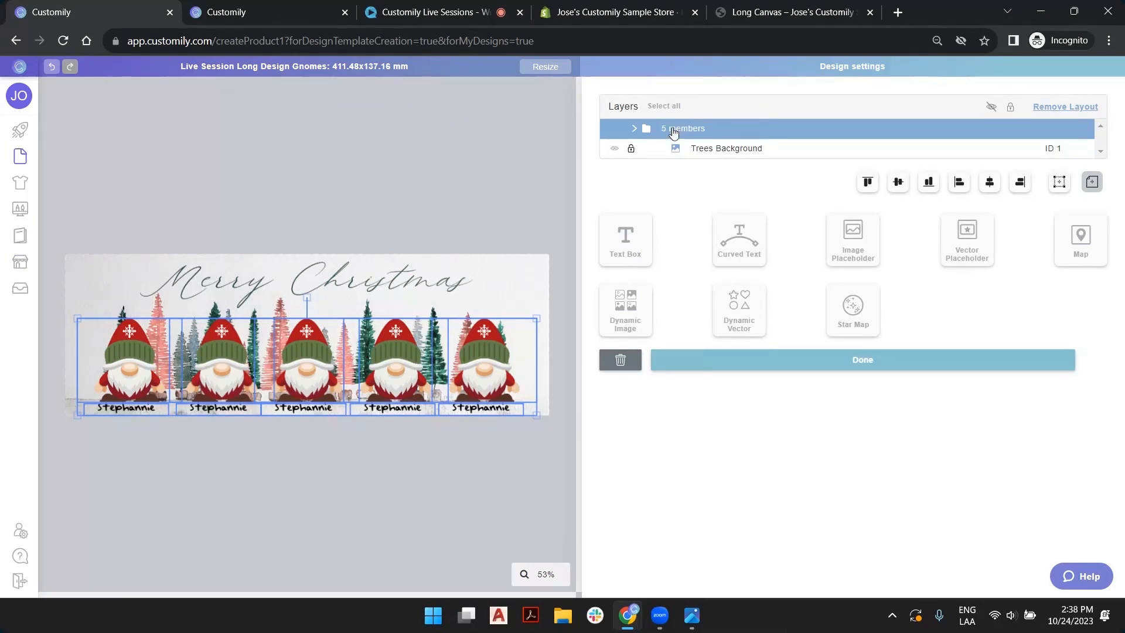
left_click(399, 228)
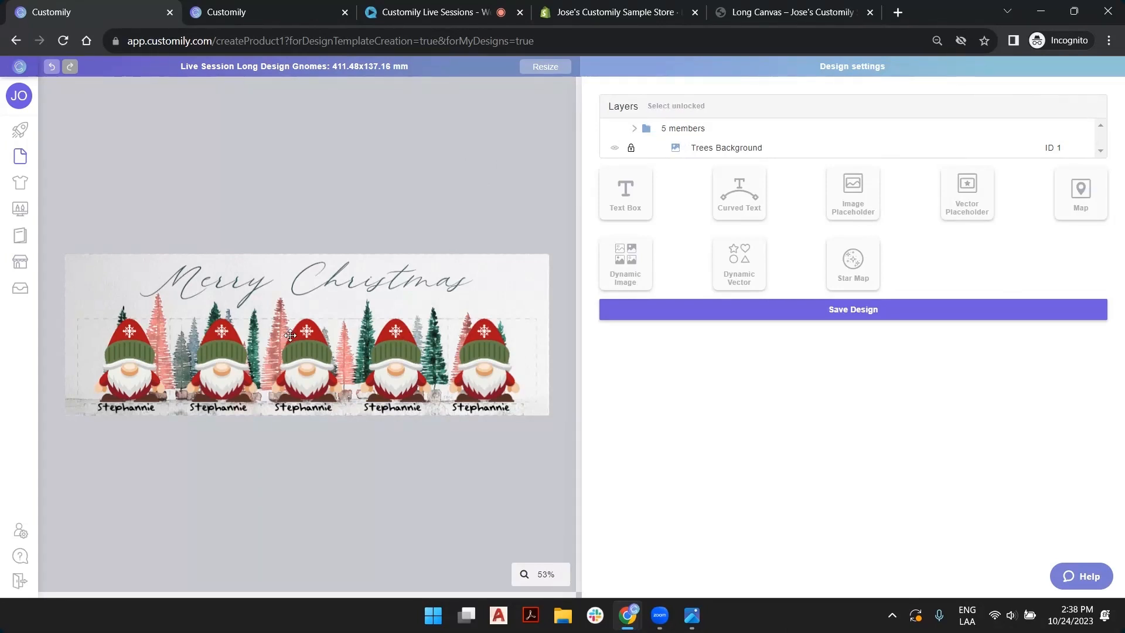
- Duplicate the 5 members layout by copying and pasting it, and look through the cloned layers
left_click(693, 132)
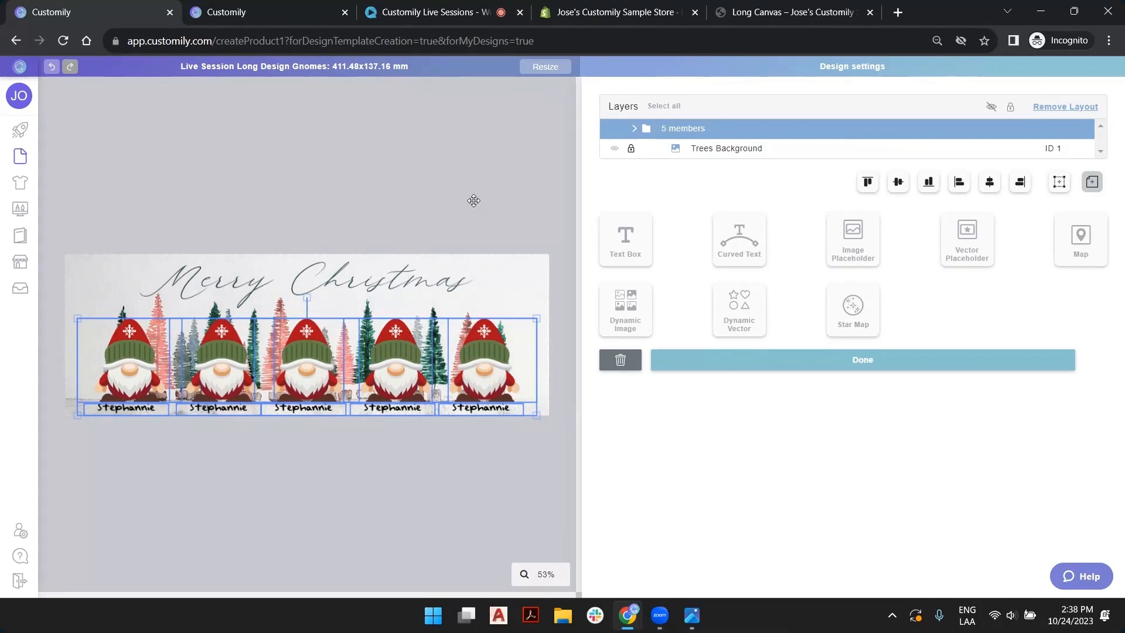
key("ctrl+v")
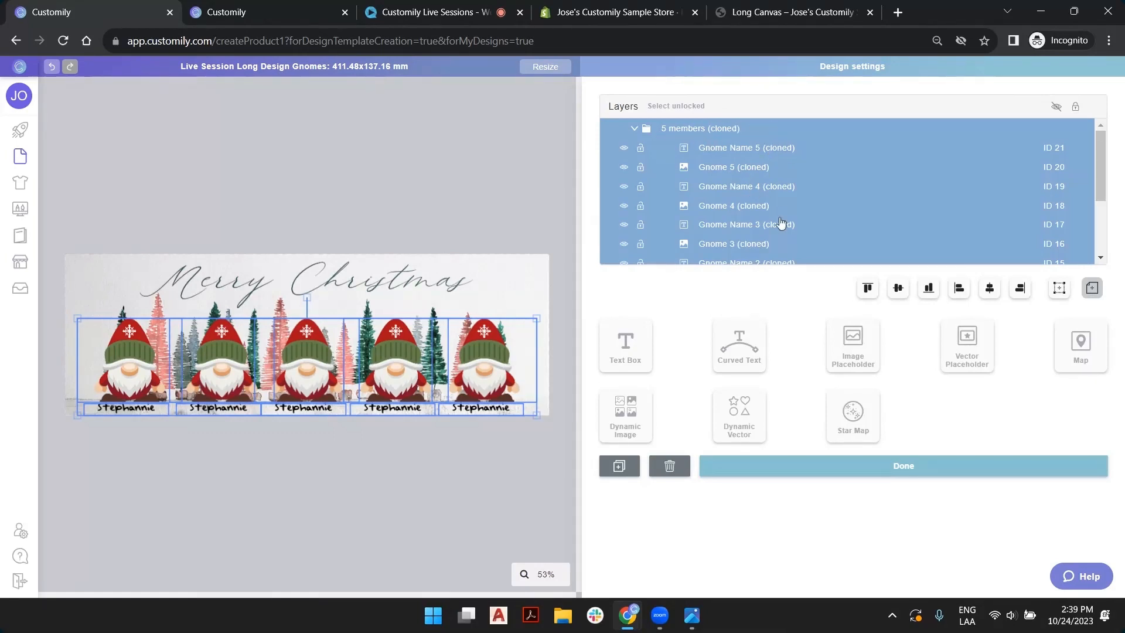
scroll(780, 223, "down", 3)
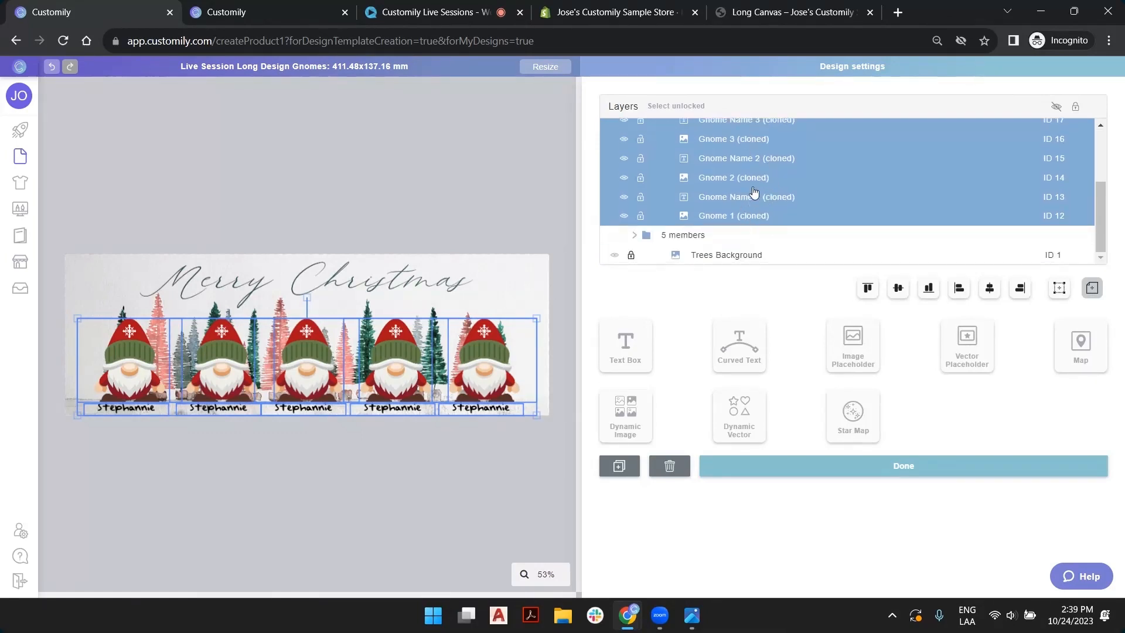
scroll(755, 202, "up", 3)
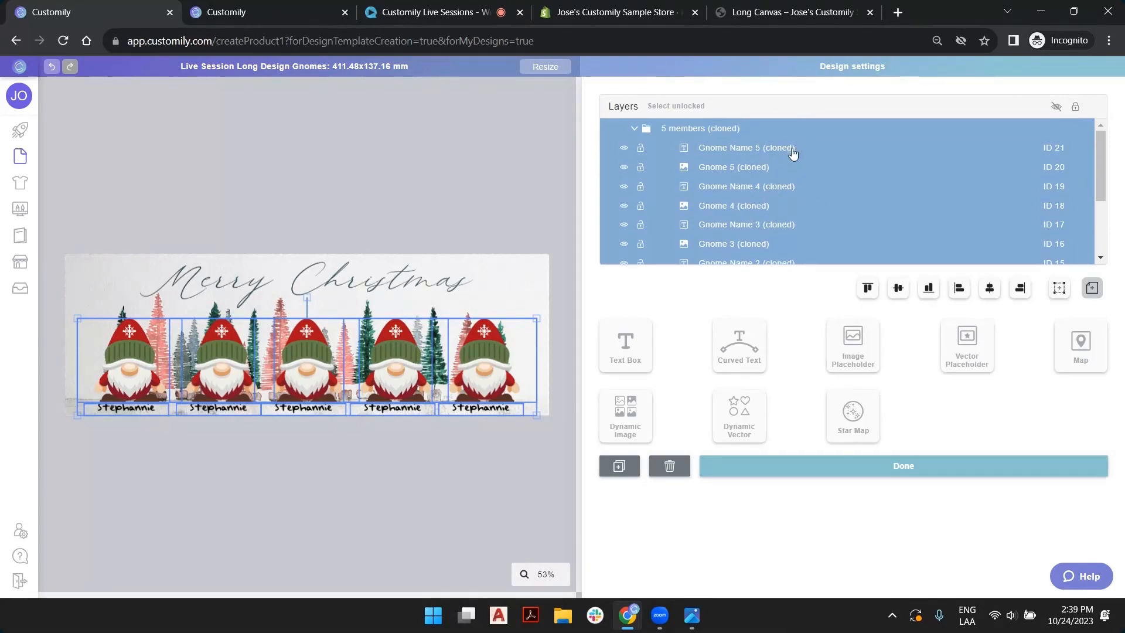
scroll(761, 193, "down", 3)
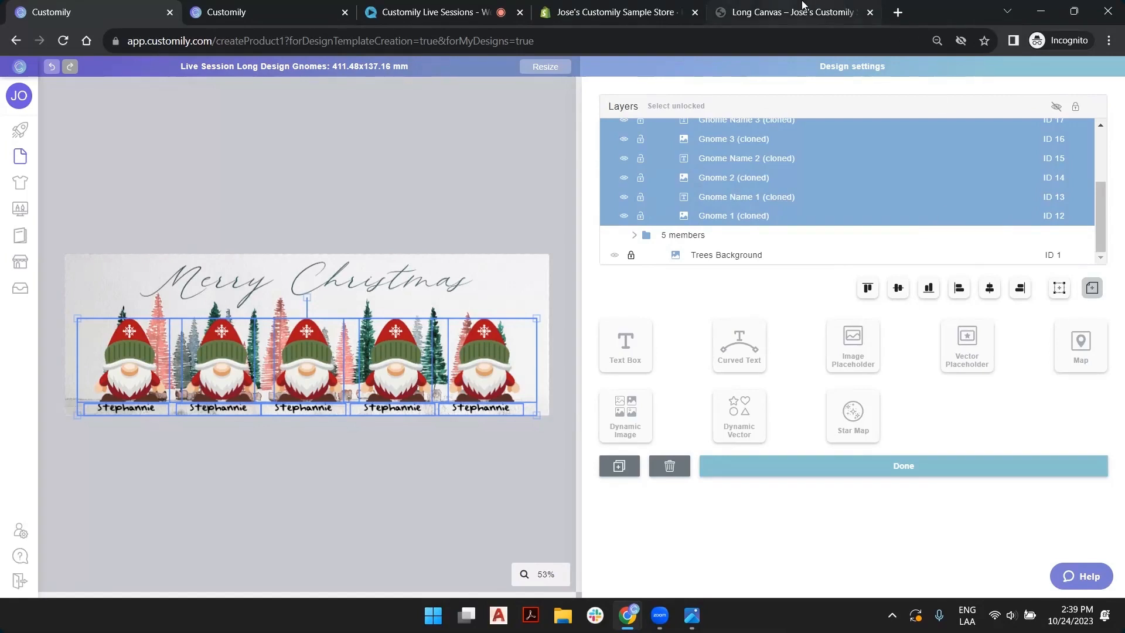
- Delete the Gnome Name 5 and Gnome 5 layers from the cloned 5 members layout
scroll(742, 221, "up", 2)
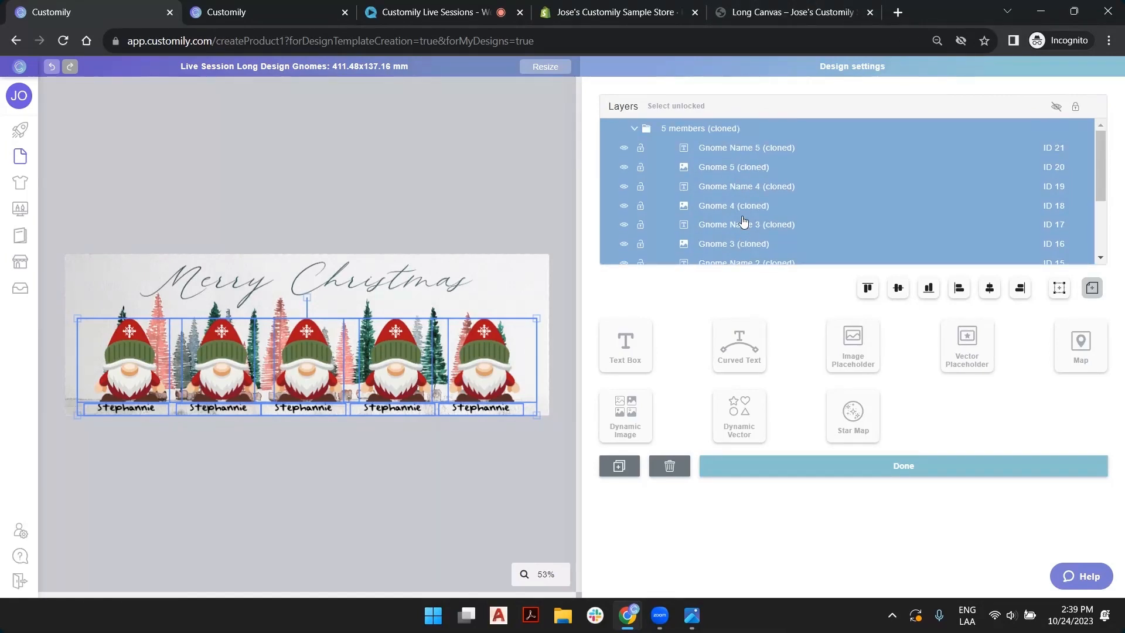
left_click(634, 129)
left_click(689, 151)
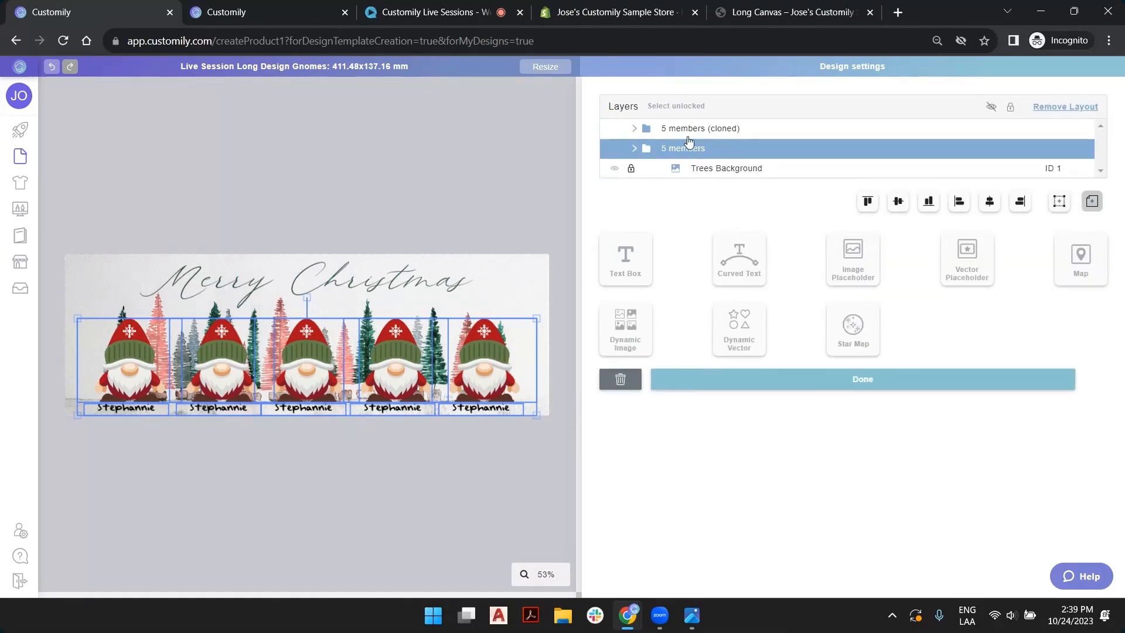
left_click(750, 135)
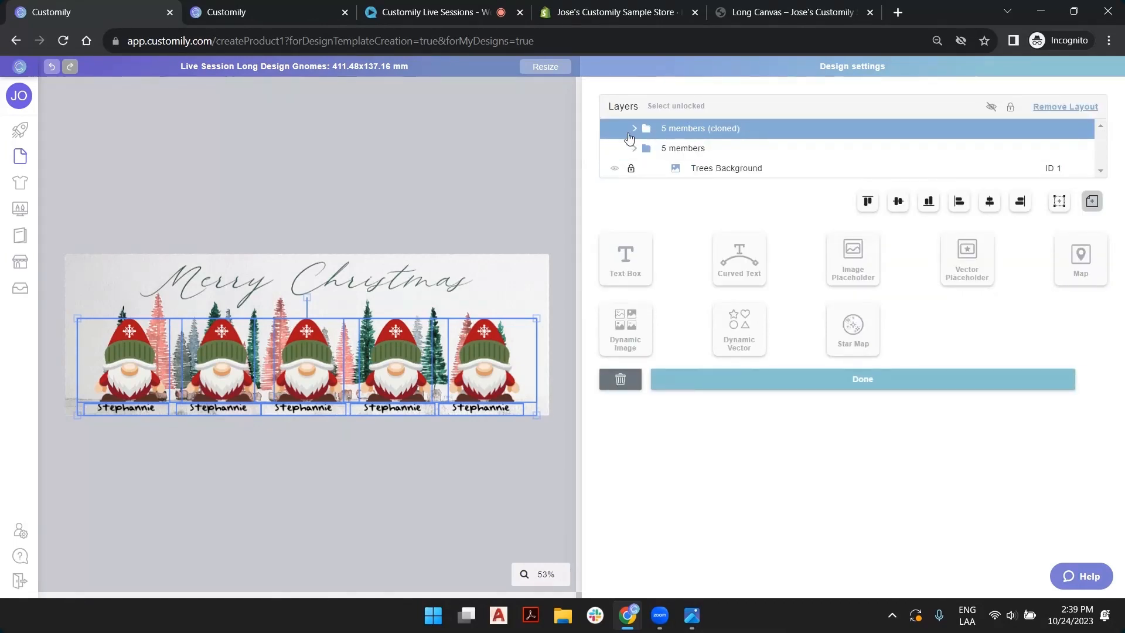
left_click(636, 131)
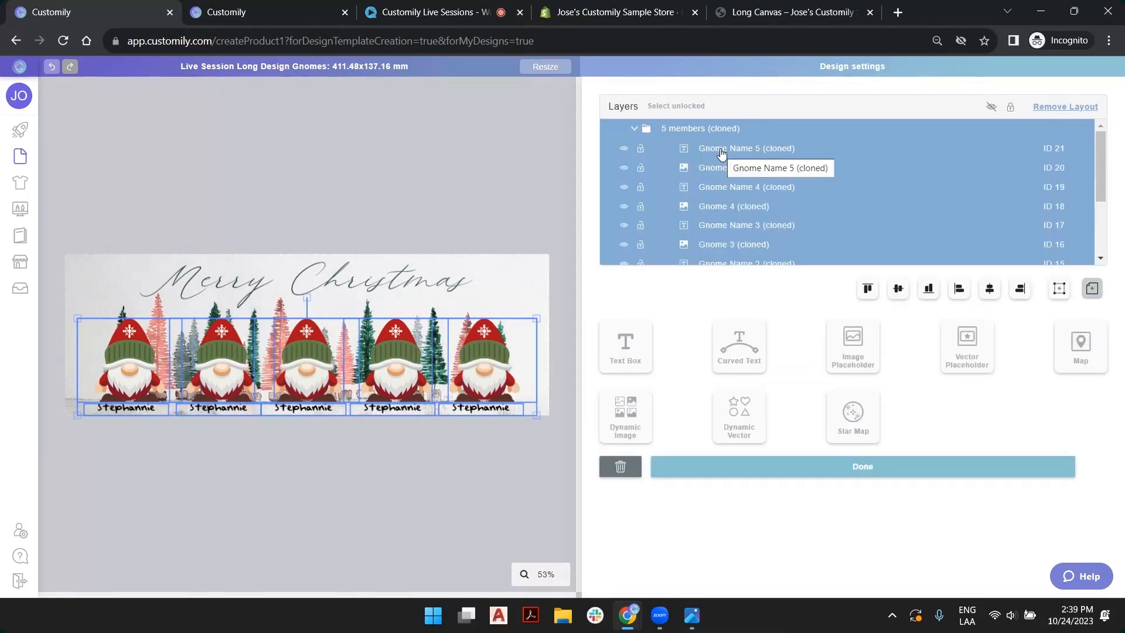
left_click(722, 153)
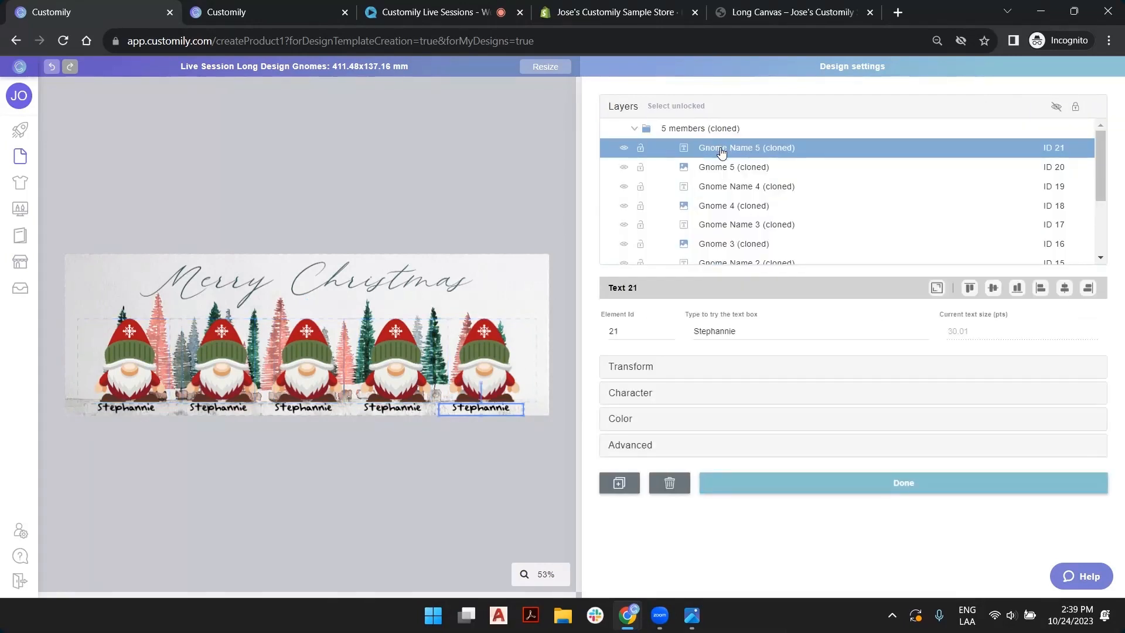
left_click(671, 484)
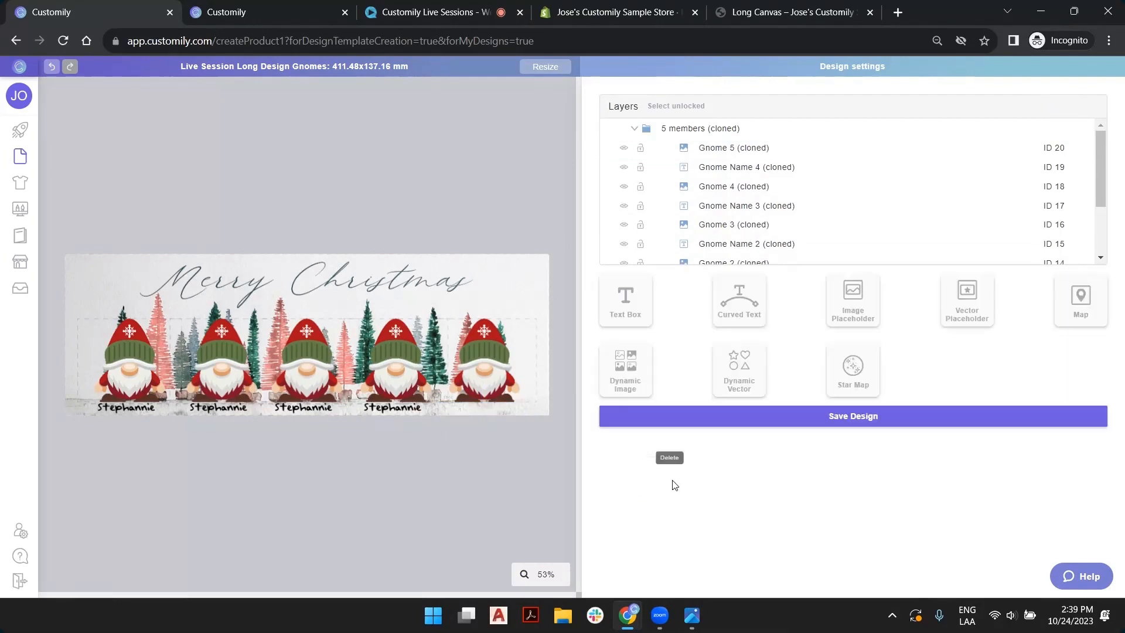
left_click(735, 148)
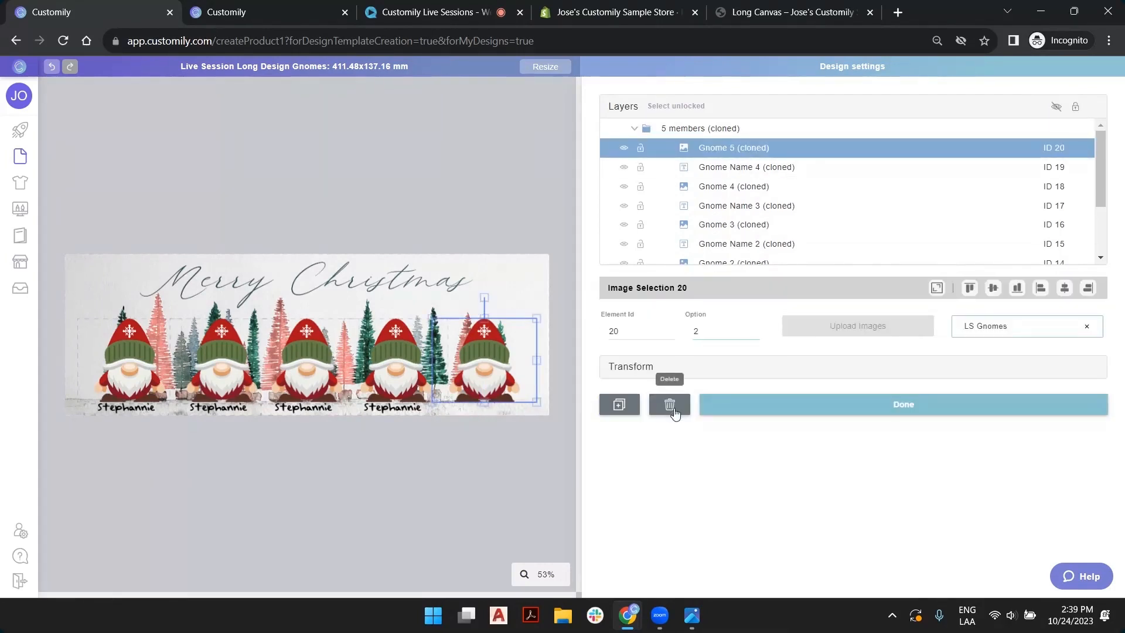
left_click(671, 405)
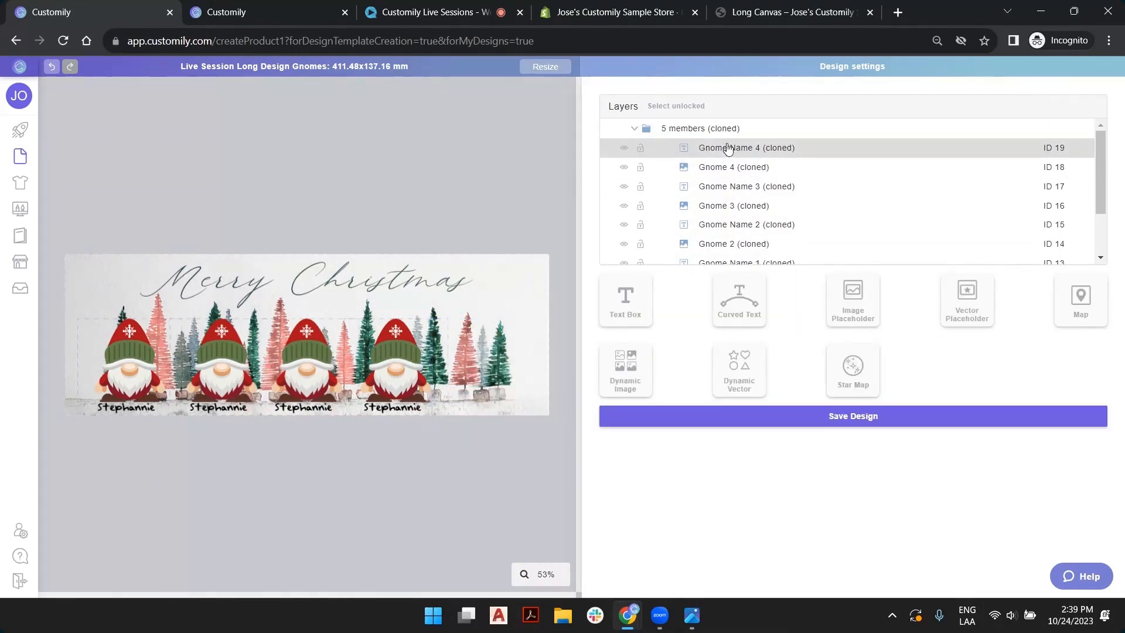
- Center the cloned layout's four remaining gnomes and names horizontally on the canvas and rename the layout to 4 members (cloned)
left_click(697, 130)
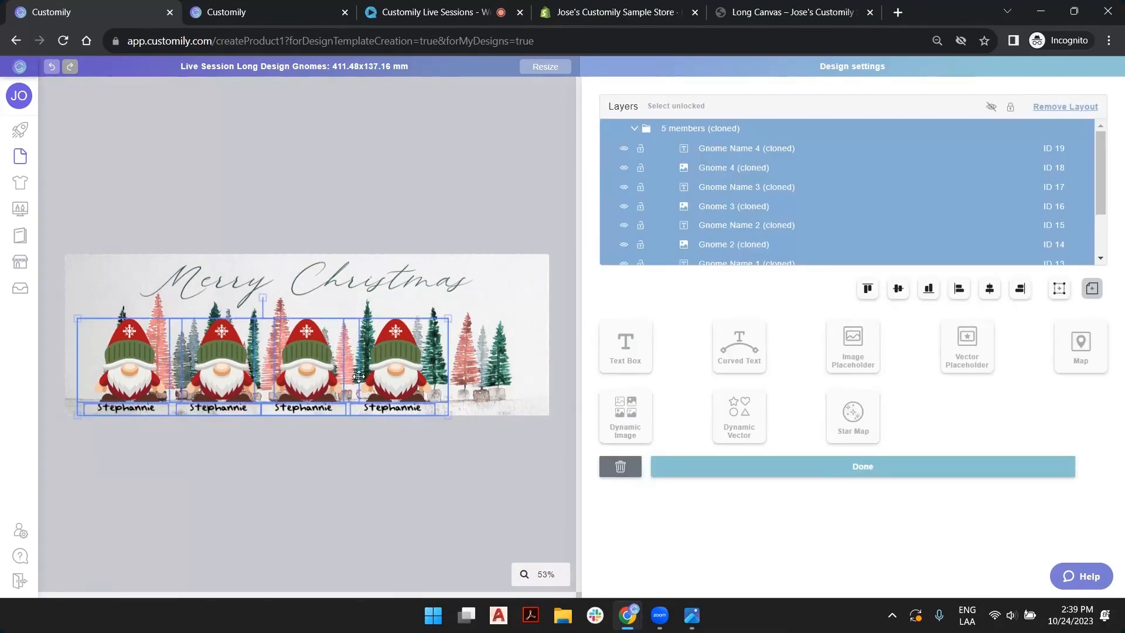
left_click(990, 290)
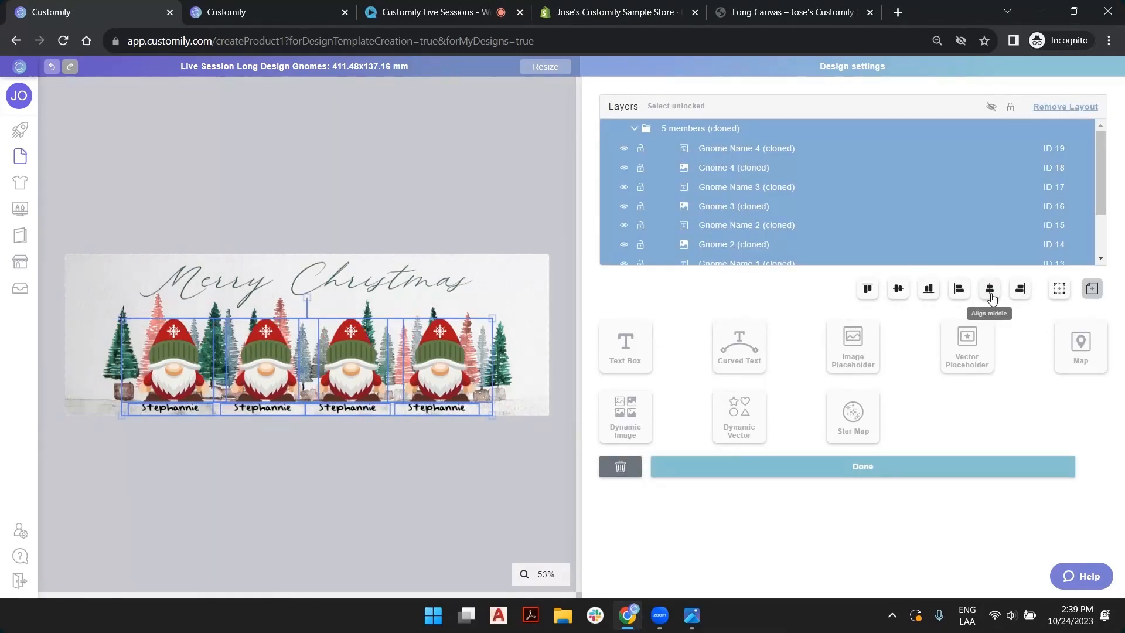
double_click(670, 130)
key("BackSpace")
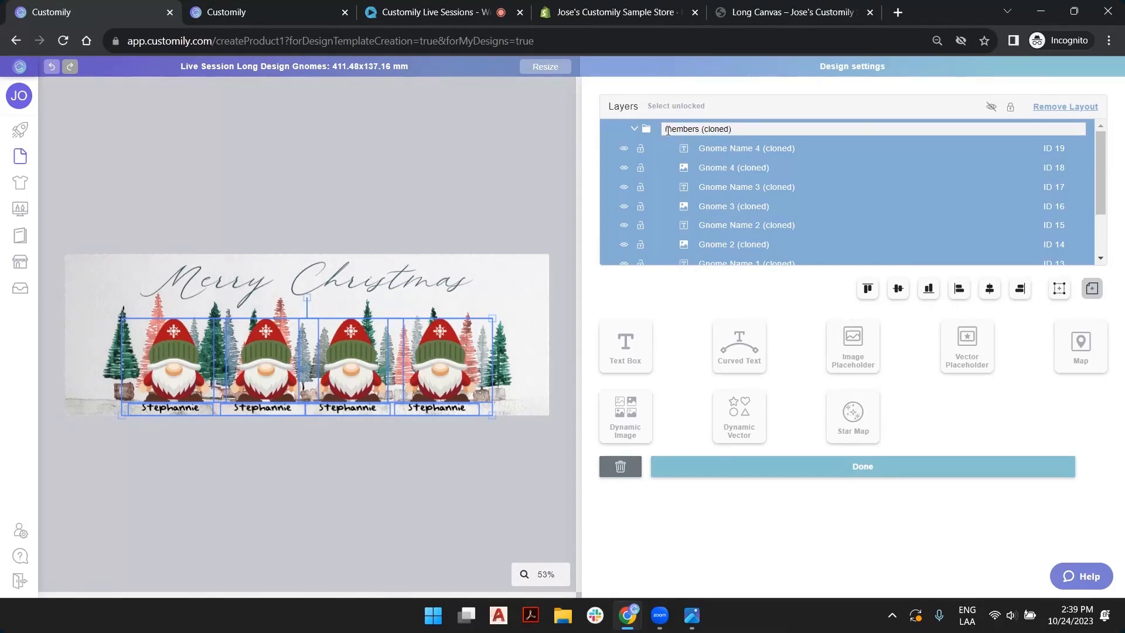
type("4")
left_click(518, 139)
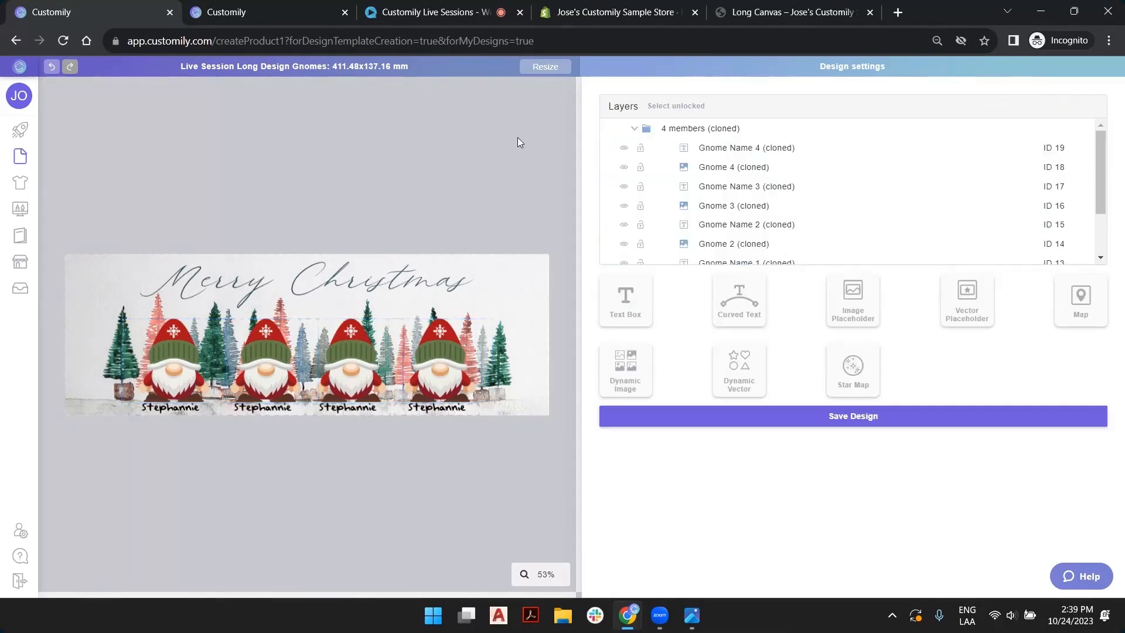
- Duplicate the four-member gnome layout
left_click(634, 128)
left_click(694, 151)
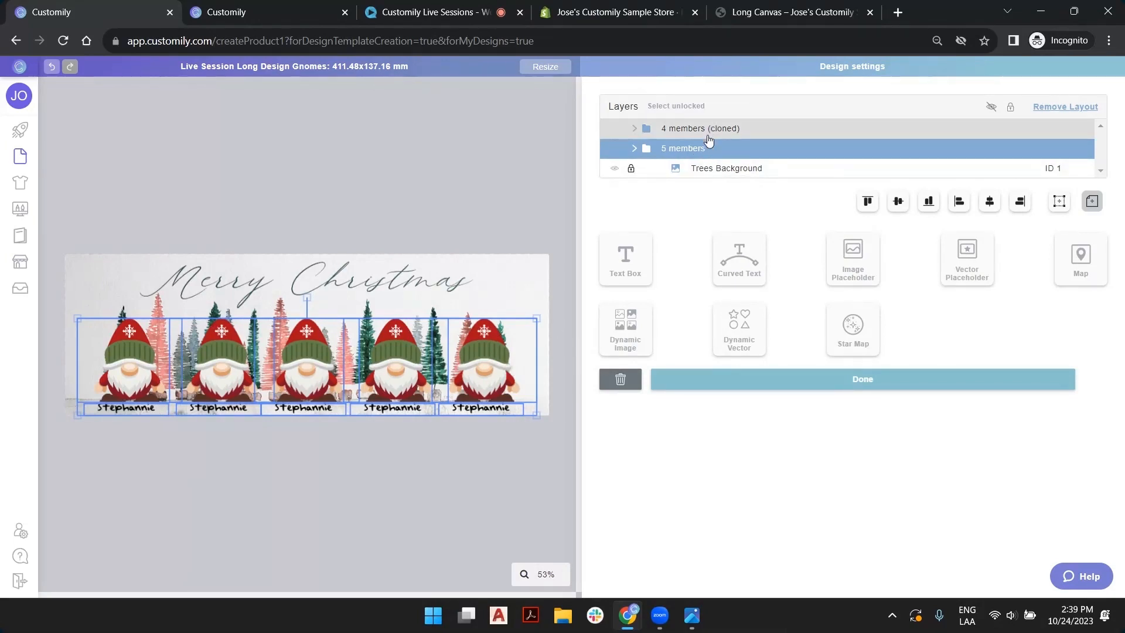
left_click(707, 136)
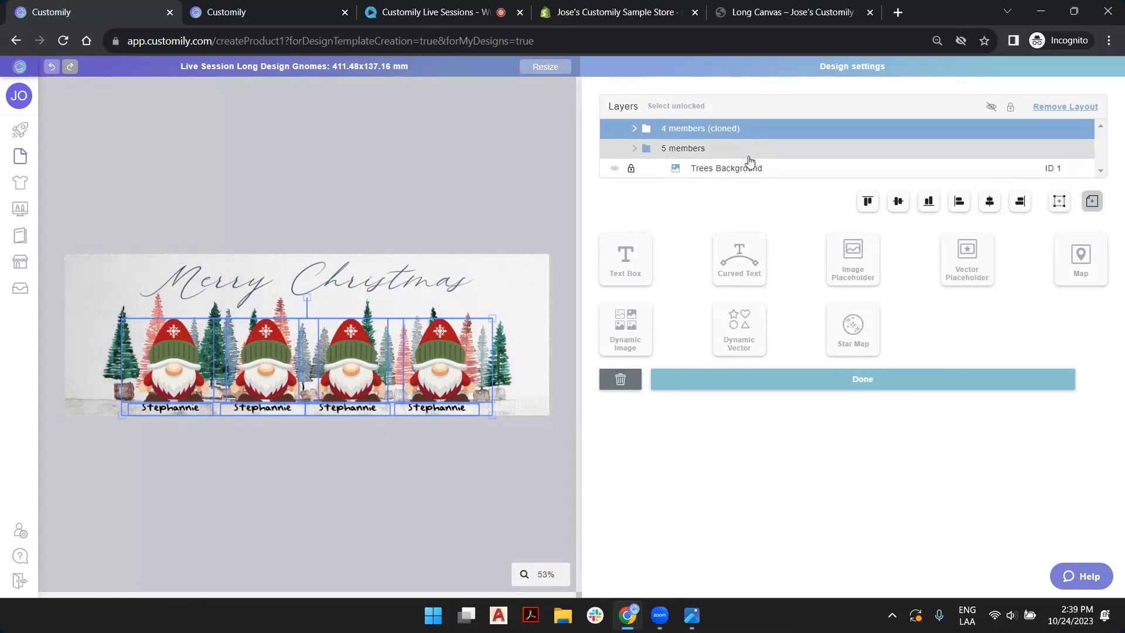
key("ctrl+v")
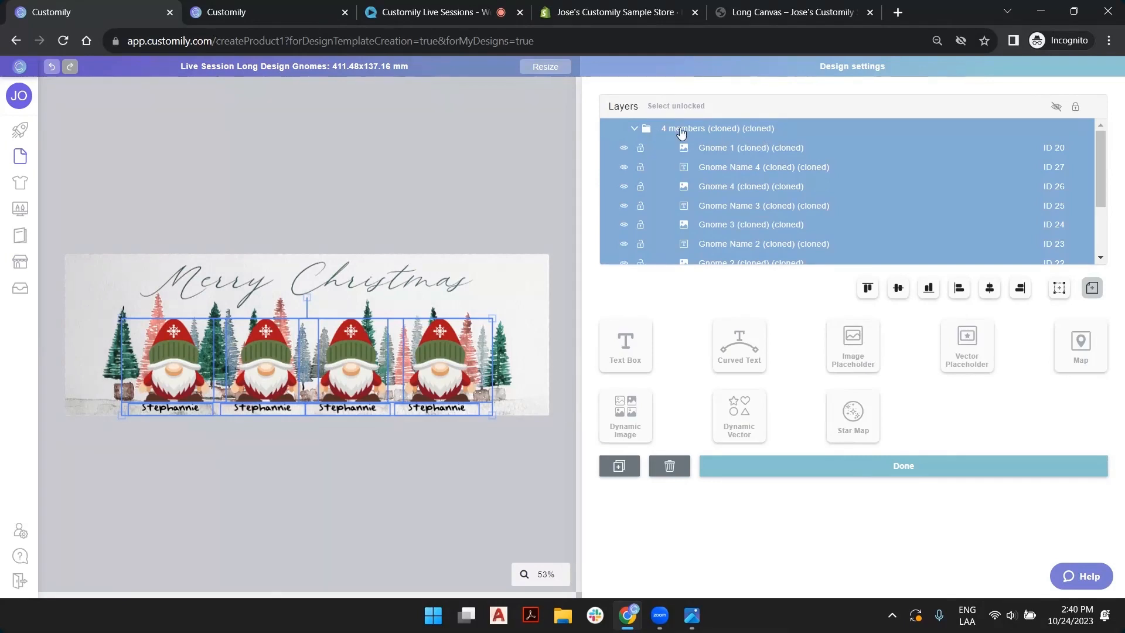
- Delete Gnome 4 and Gnome Name 4 from the new copy, and move its Gnome 1 layer directly below Gnome Name 1
left_click(757, 148)
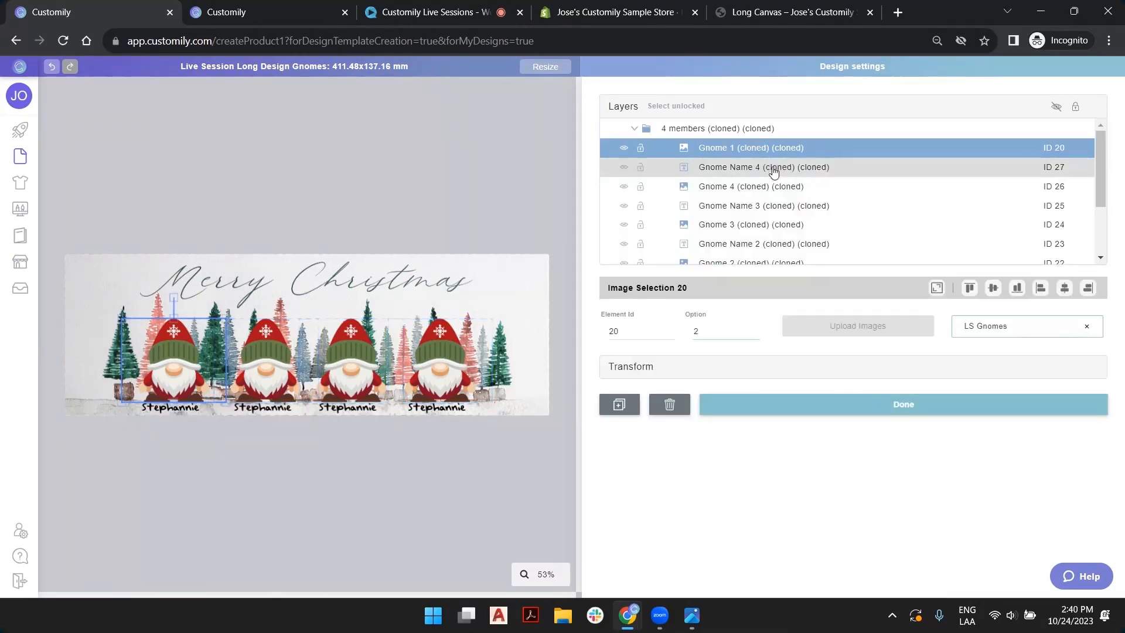
left_click(768, 168)
left_click(763, 187, "shift")
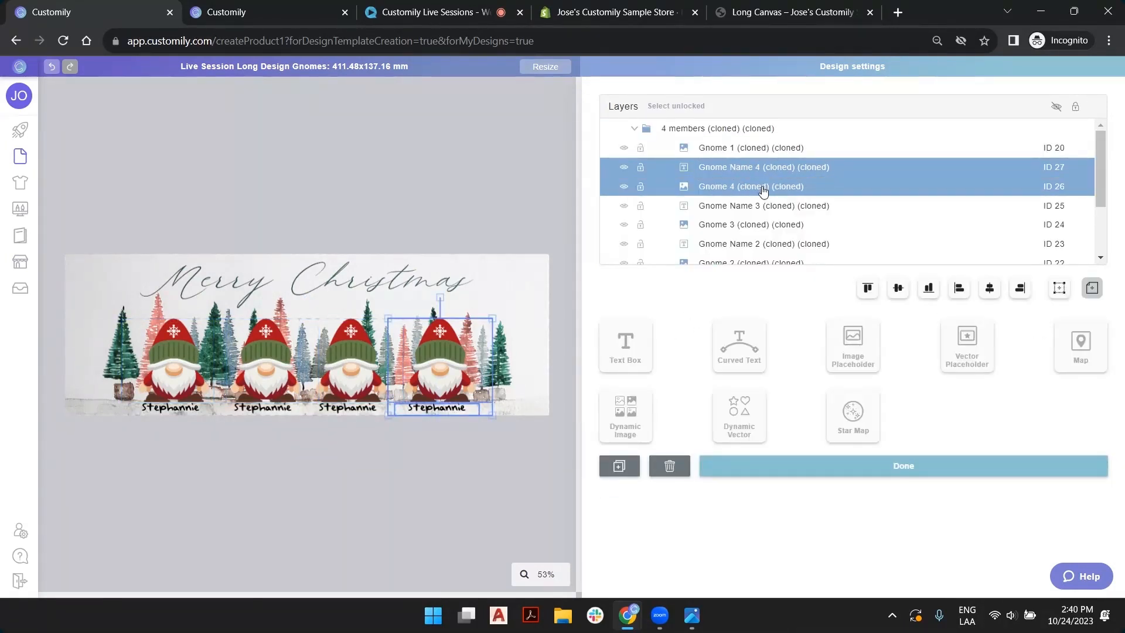
left_click(669, 466)
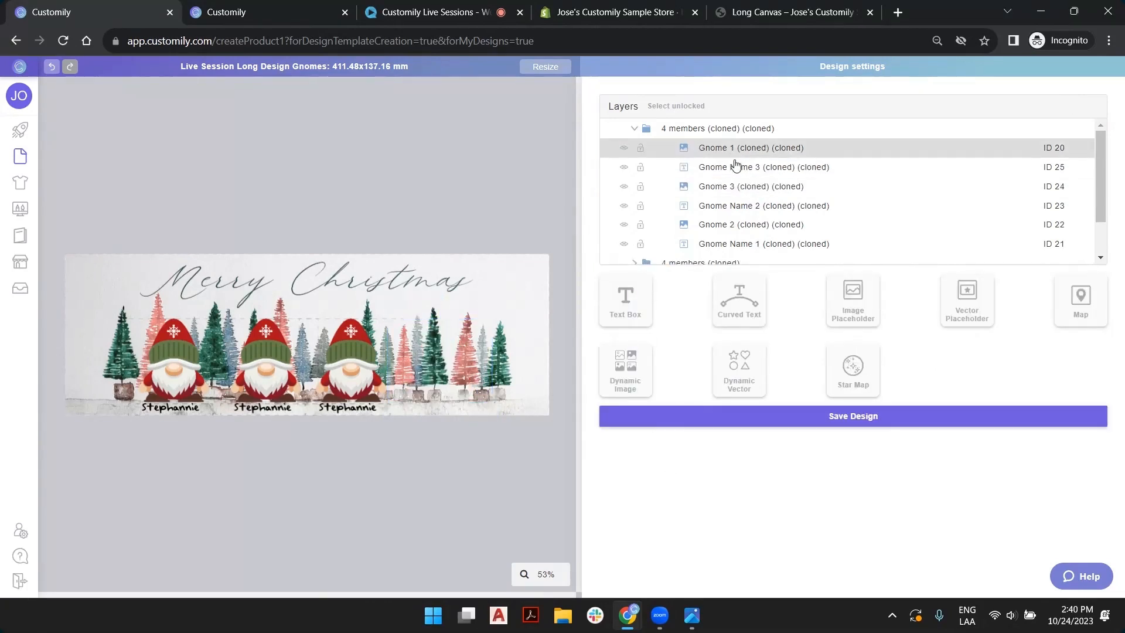
left_click_drag(753, 152, 741, 251)
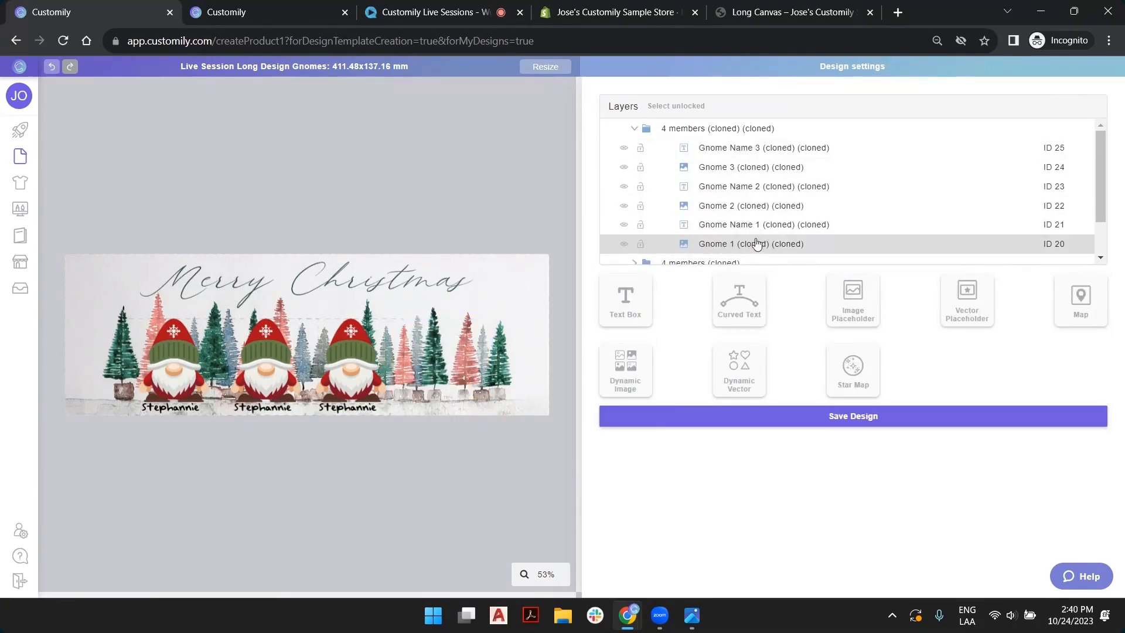
- Rename the edited layout copy as "3 members (cloned) (cloned)" and collapse it
double_click(671, 131)
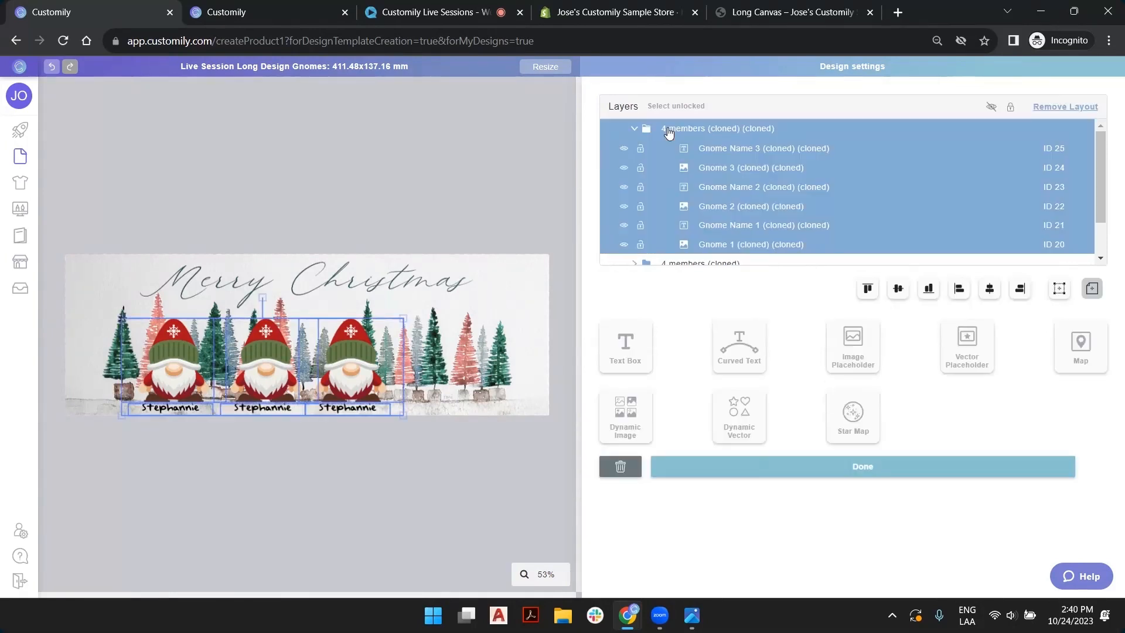
key("BackSpace")
type("3")
key("Return")
left_click(634, 129)
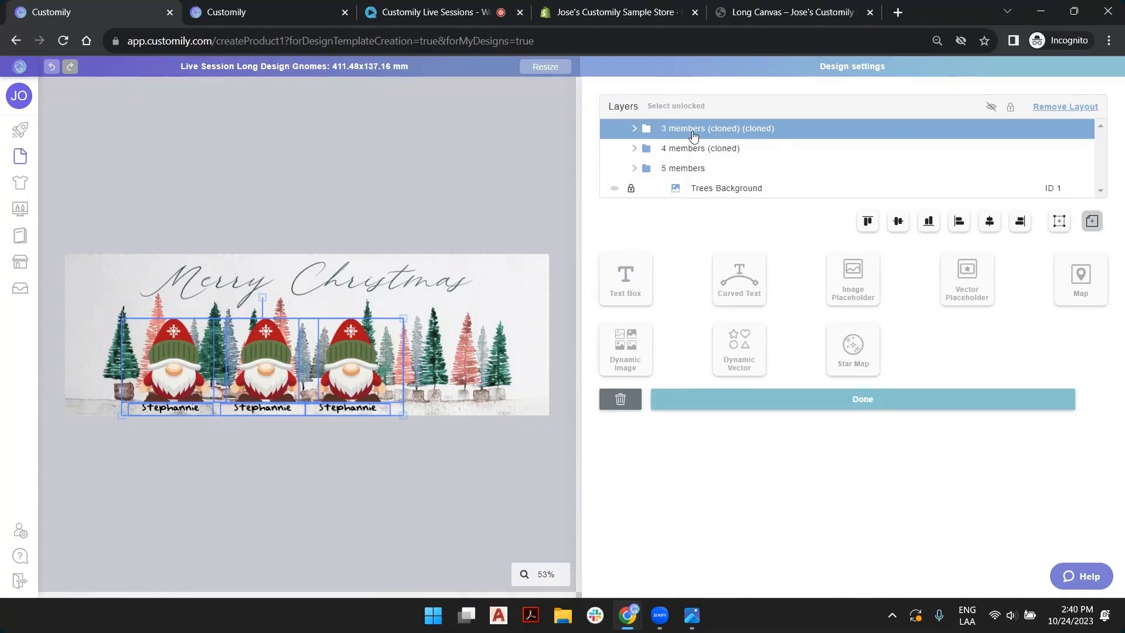
- Duplicate the three-member layout and delete Gnome 3 and Gnome Name 3 from the copy
key("ctrl+v")
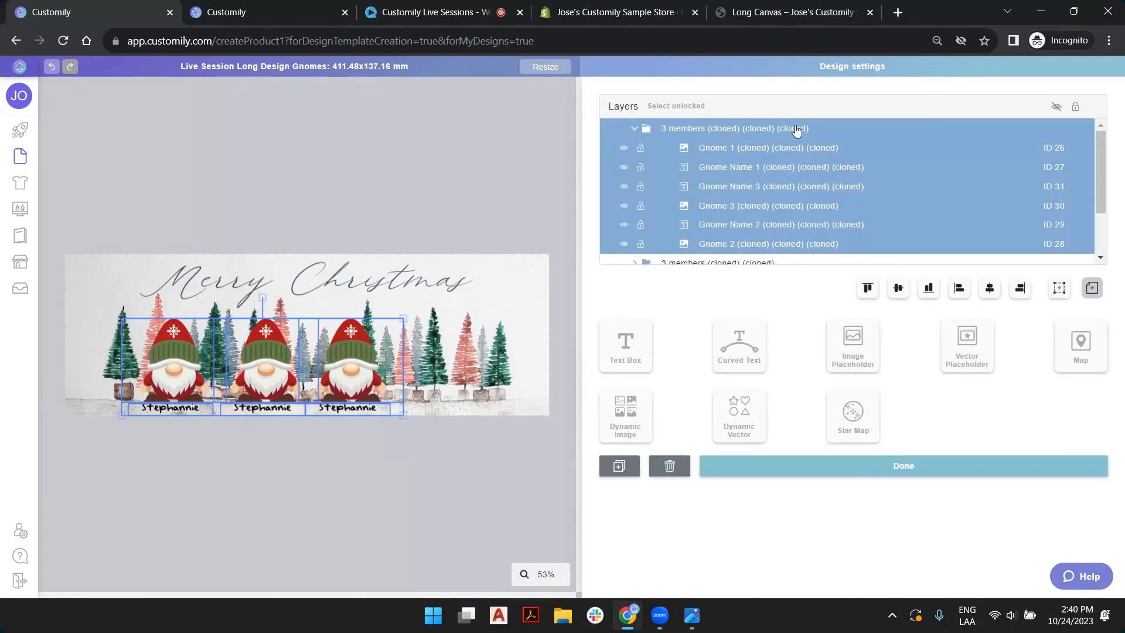
left_click(774, 186)
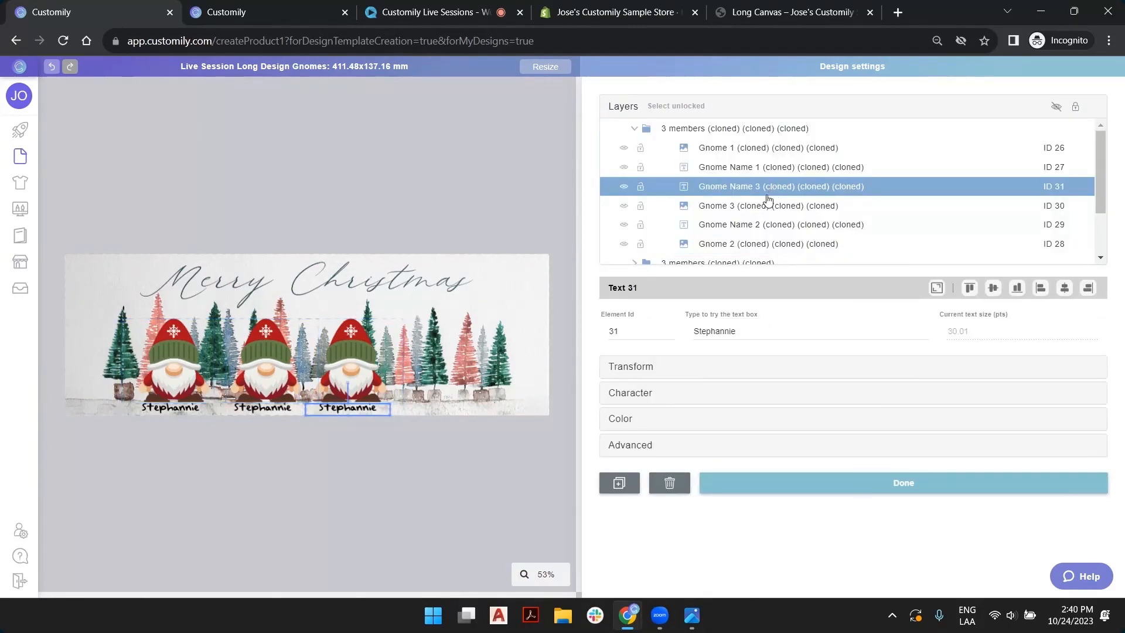
left_click(767, 206, "ctrl")
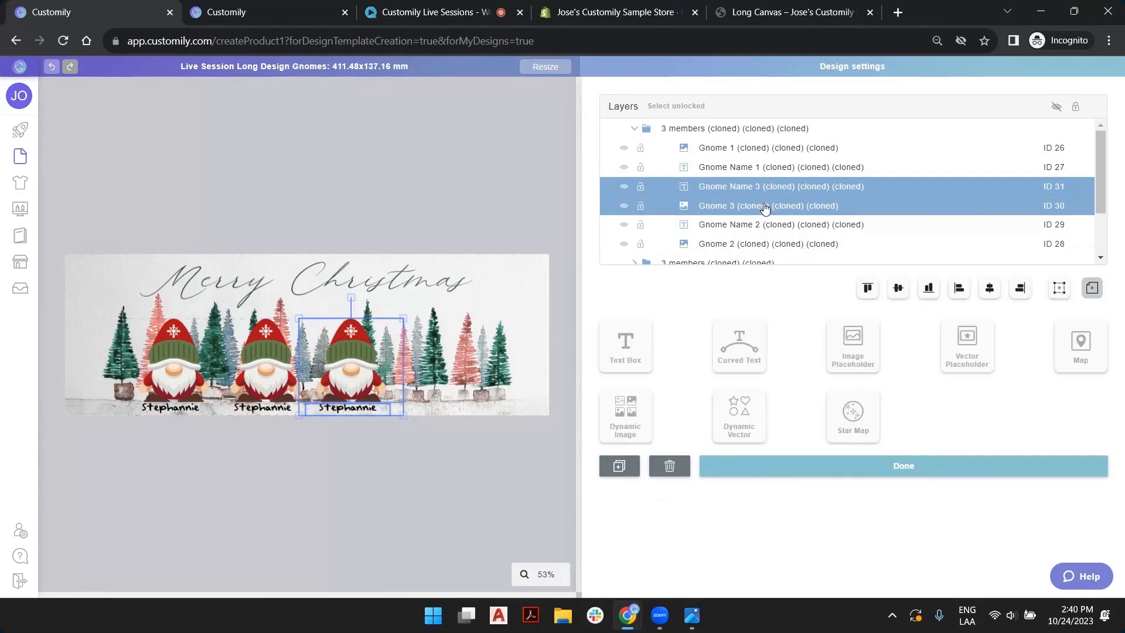
left_click(669, 467)
- Move the Gnome 1 layer directly below Gnome Name 1 in the newest layout copy
left_click(765, 206)
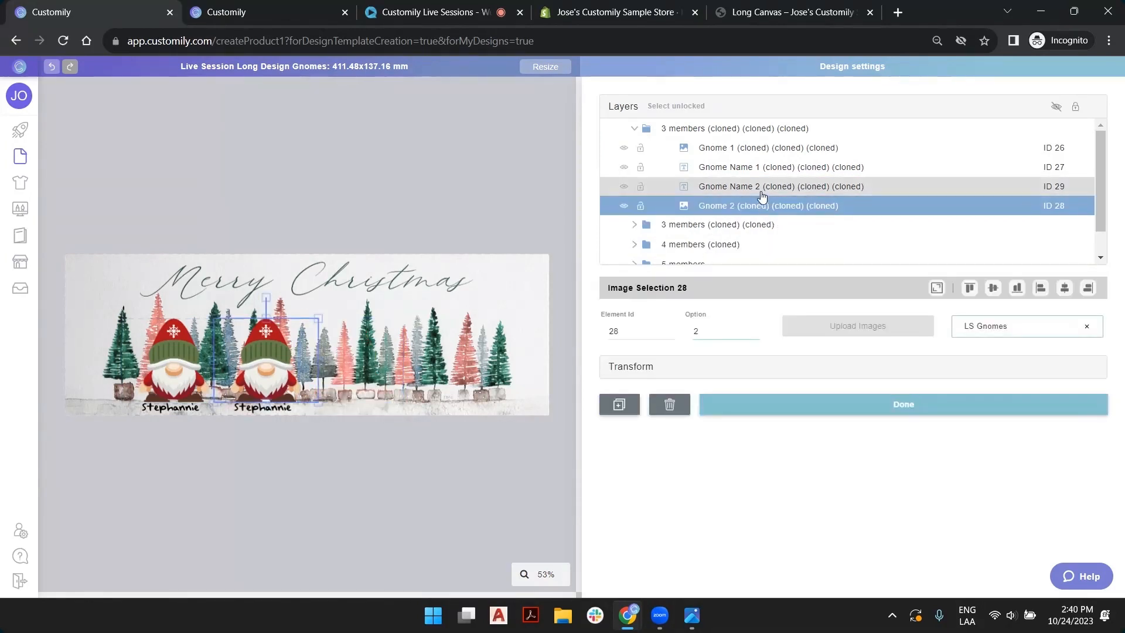
left_click(761, 188)
left_click(765, 168)
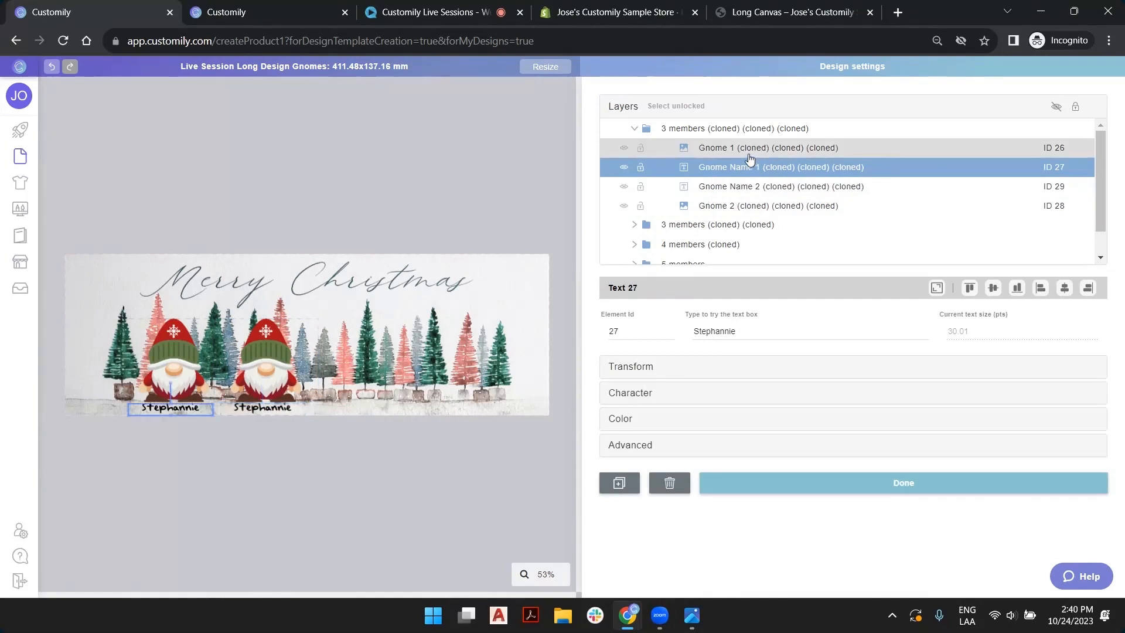
left_click(739, 150)
left_click_drag(740, 153, 751, 175)
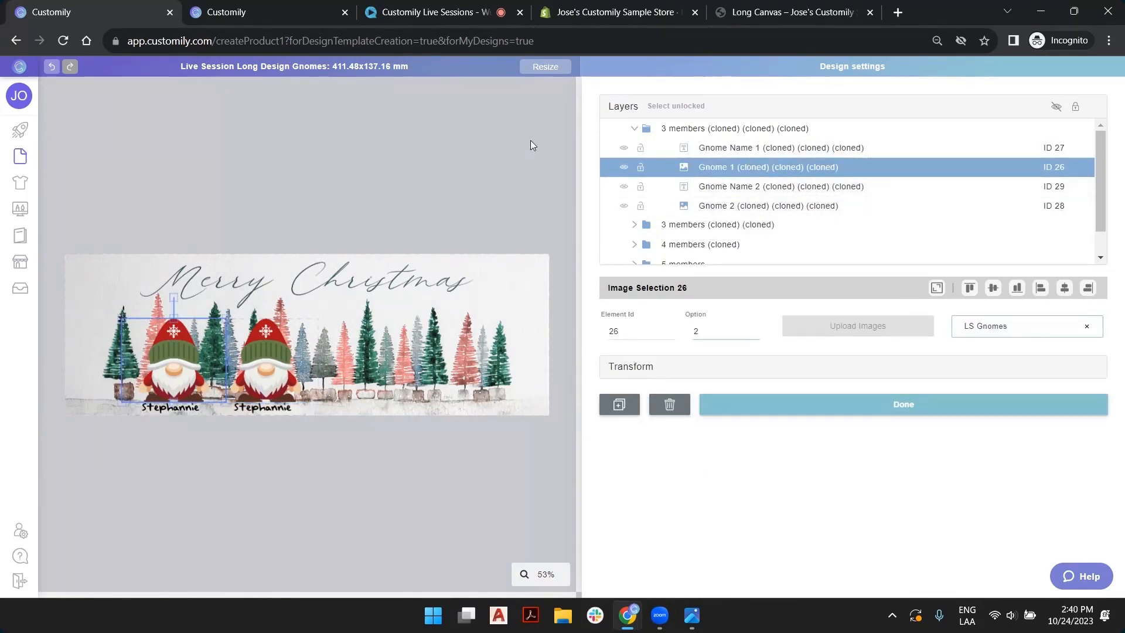
- Rename the newest layout copy as "2 members (cloned) (cloned) (cloned)"
double_click(664, 129)
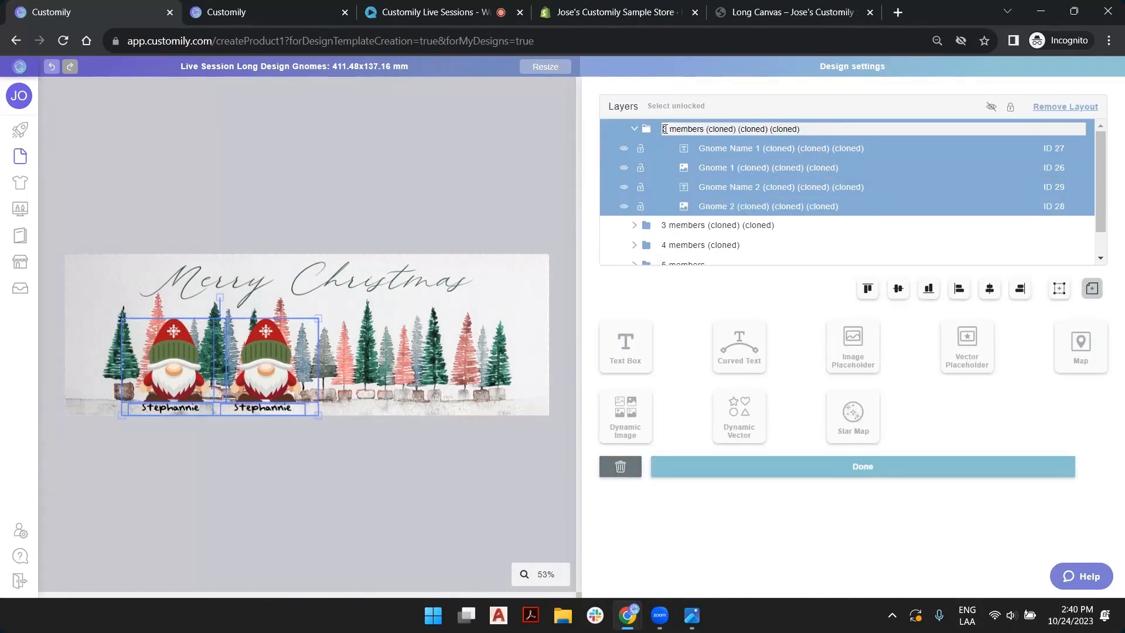
key("BackSpace")
type("2")
key("Return")
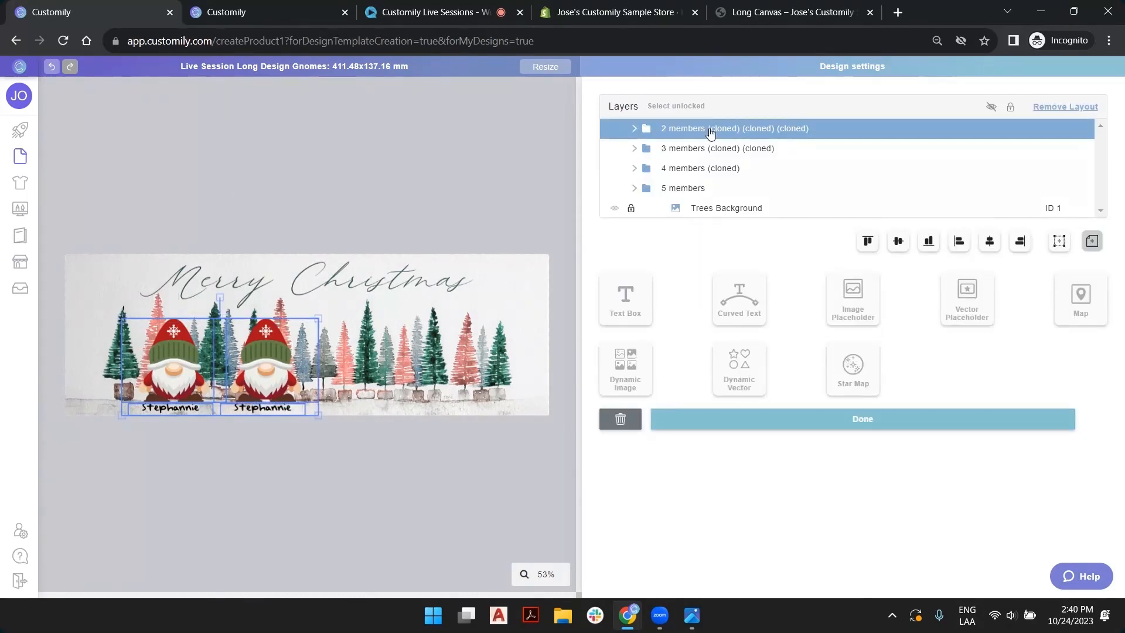
- Centre the two-member and three-member layouts horizontally on the canvas
left_click(990, 242)
left_click(720, 155)
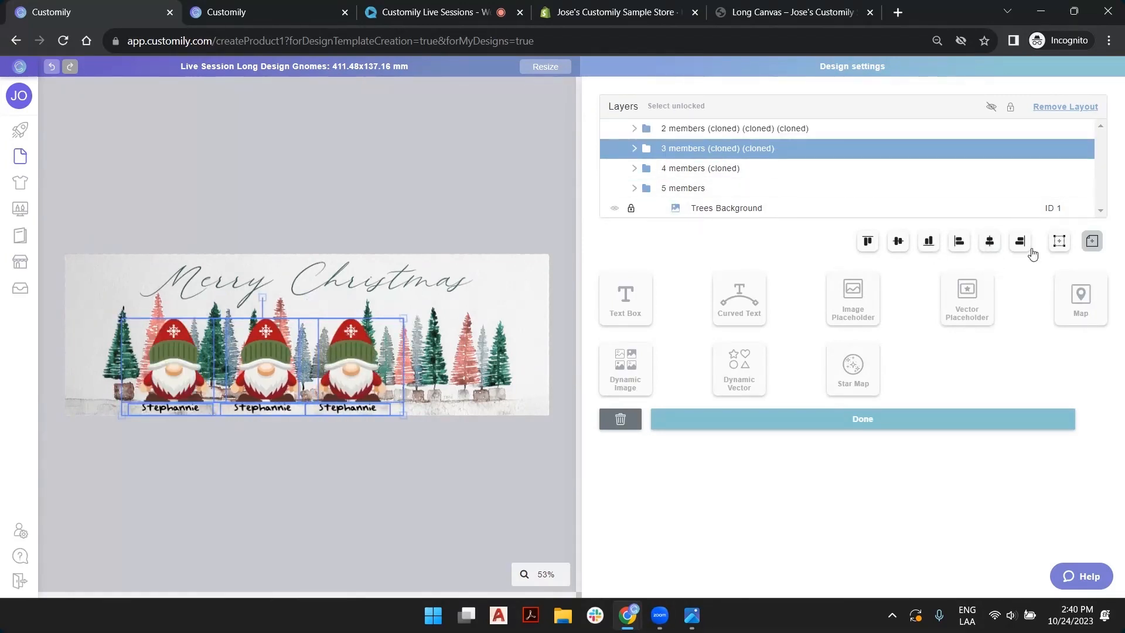
left_click(989, 242)
- Check the gnome placement in each layout, from five members down to two
left_click(719, 169)
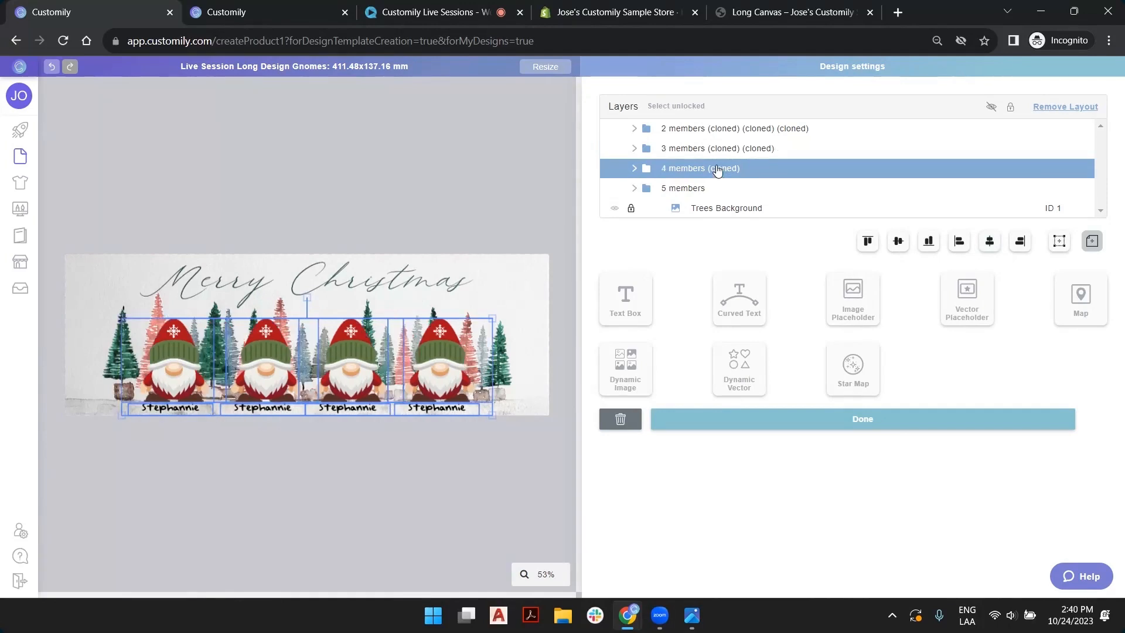
left_click(699, 187)
left_click(488, 187)
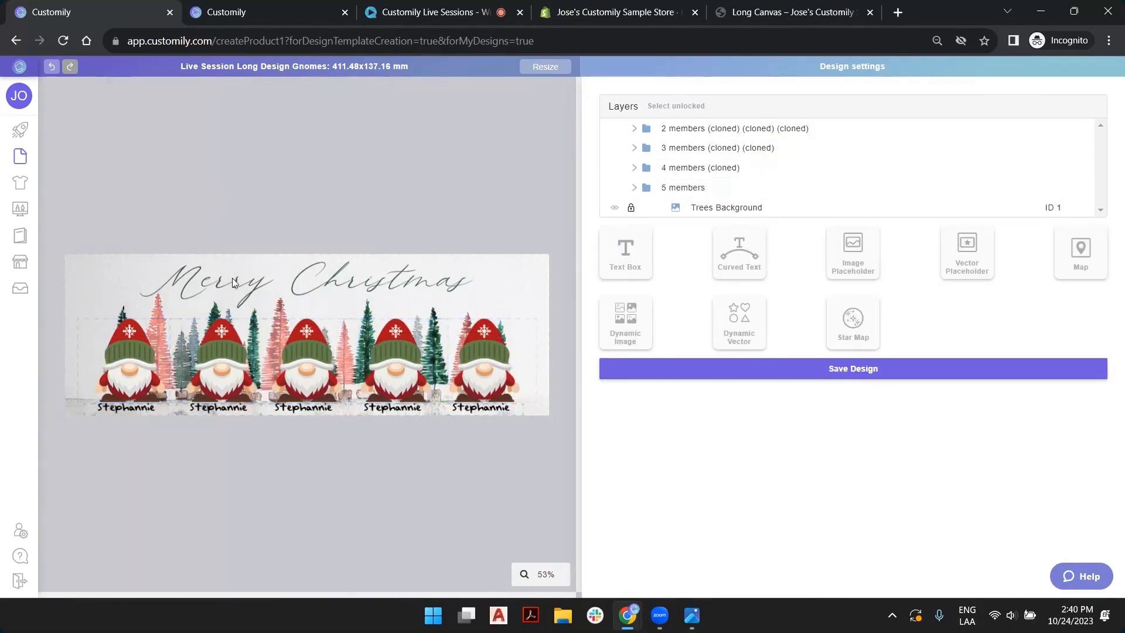
left_click(679, 188)
left_click(686, 170)
left_click(686, 150)
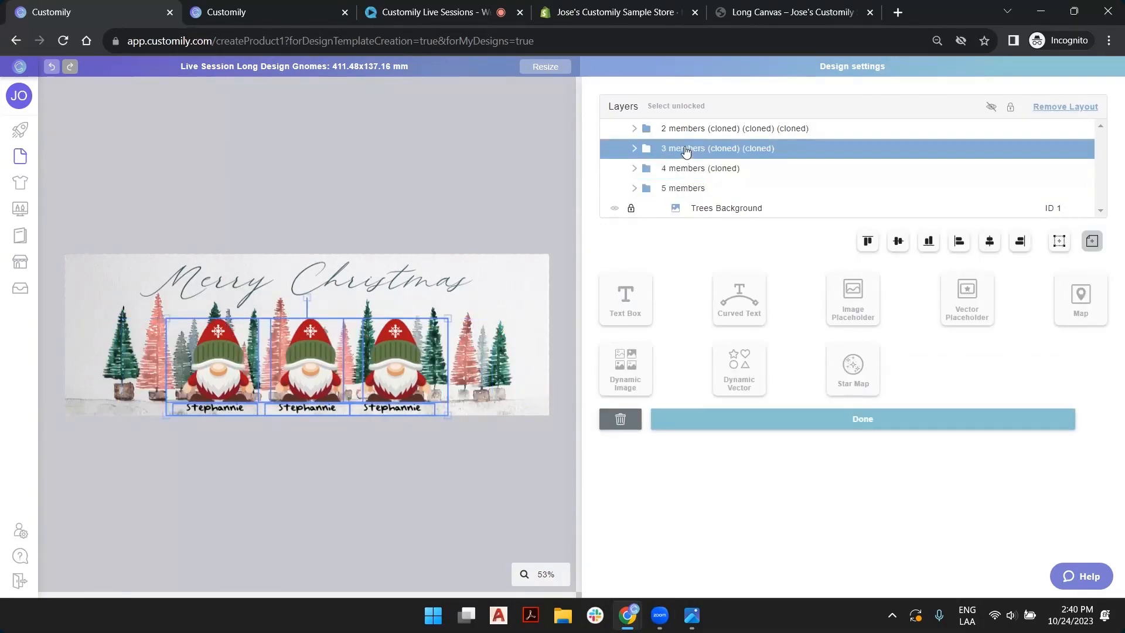
left_click(687, 134)
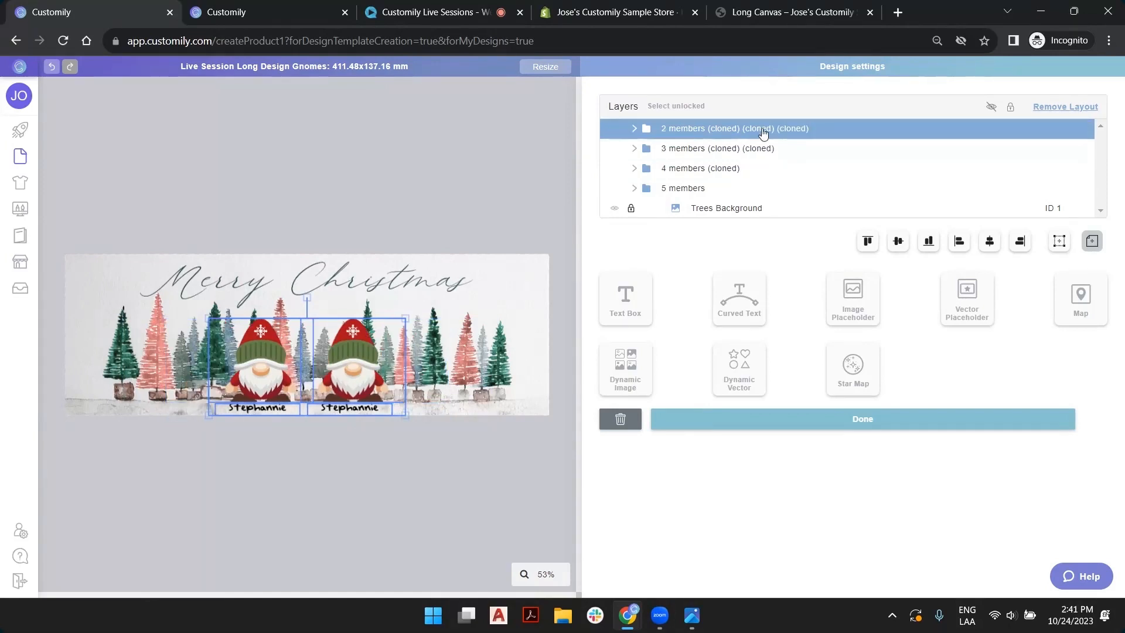
left_click(489, 136)
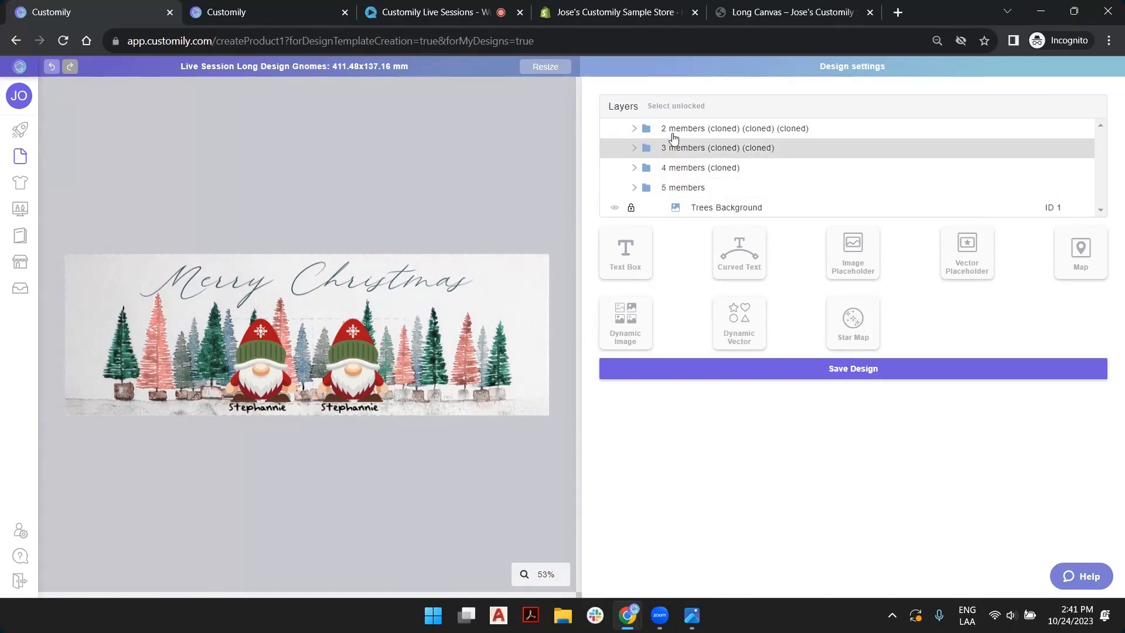
- Examine the Gnome 2 image and name layers inside the two-member layout
left_click(634, 128)
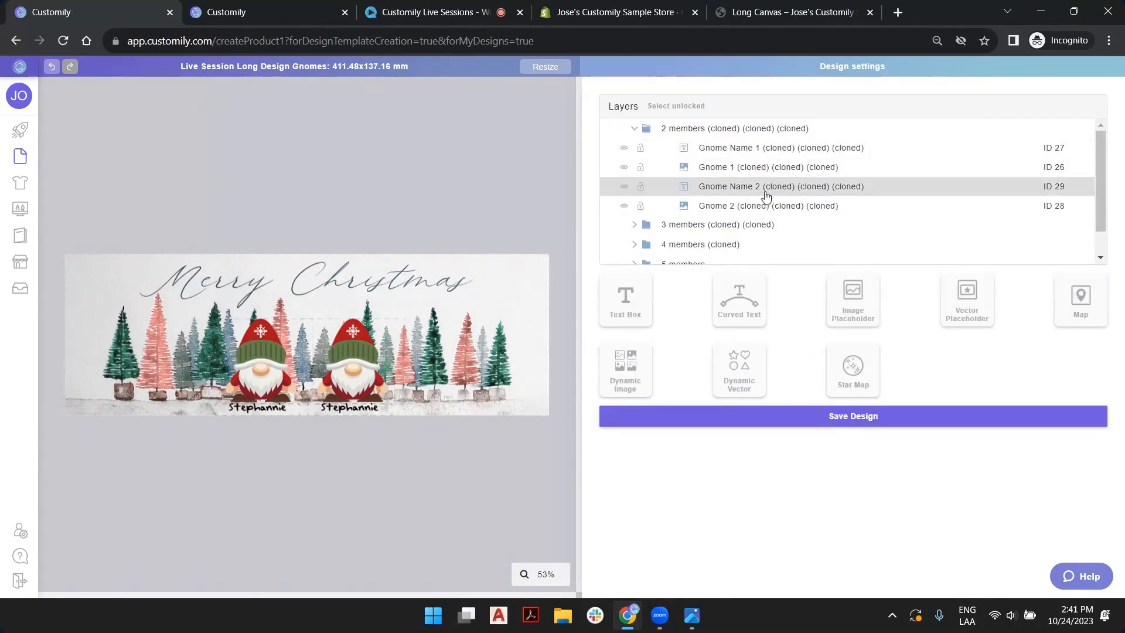
left_click(745, 201)
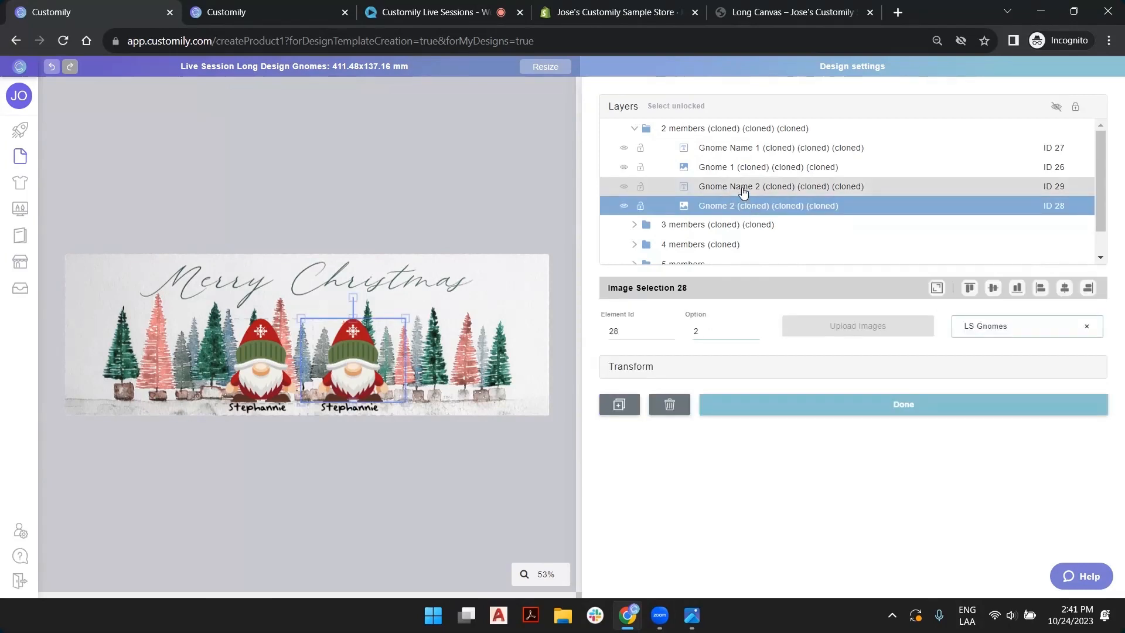
left_click(742, 184)
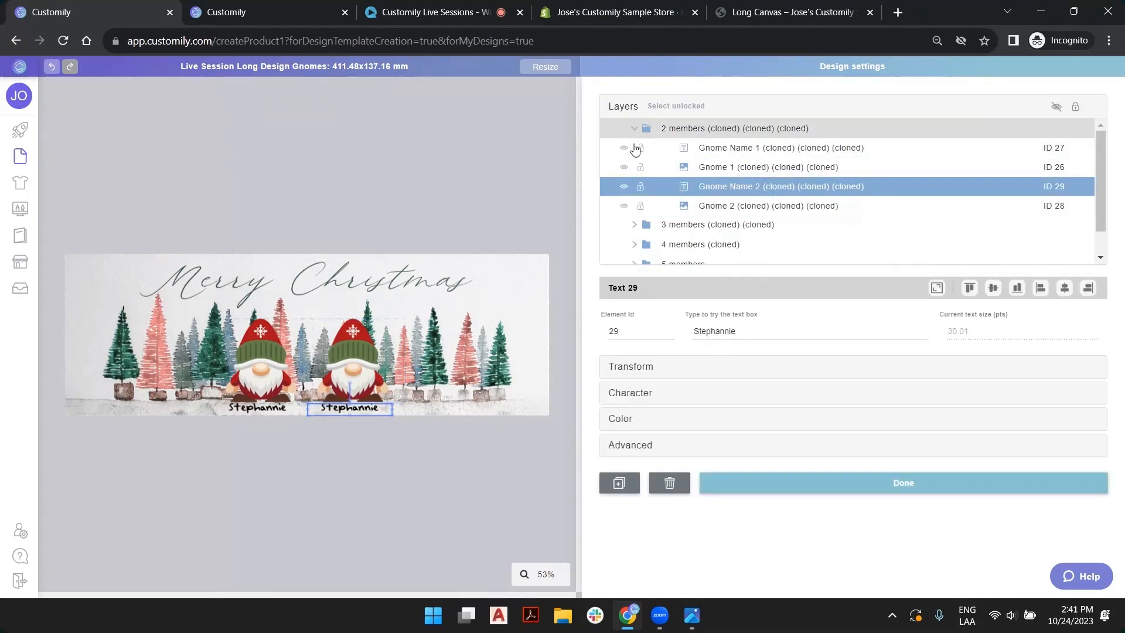
left_click(635, 225)
left_click(634, 226)
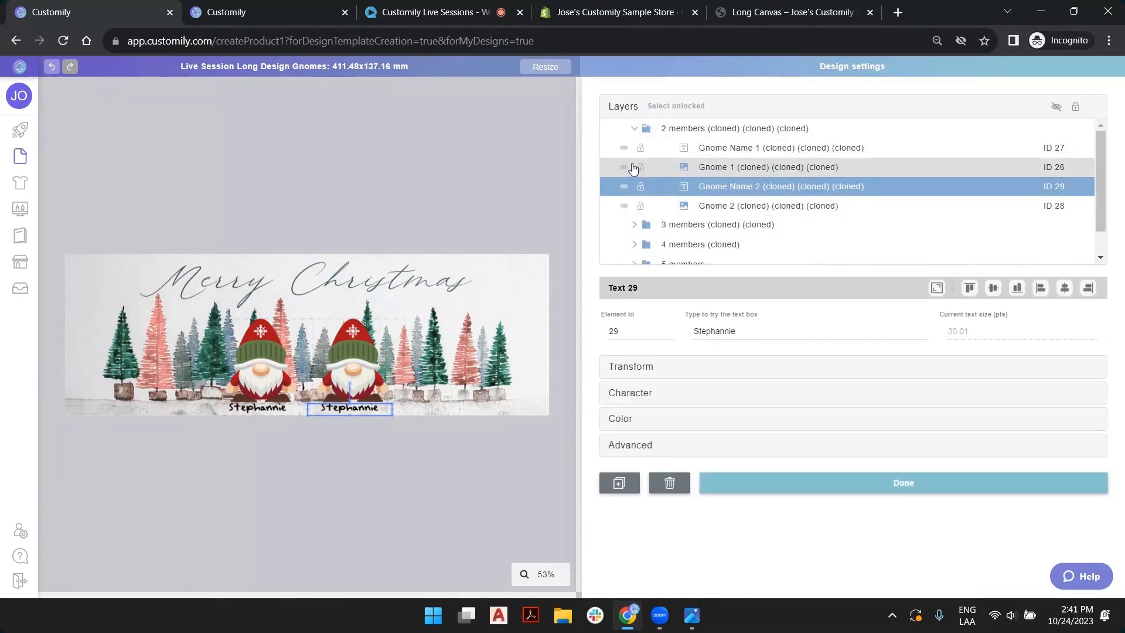
left_click(635, 129)
left_click(479, 141)
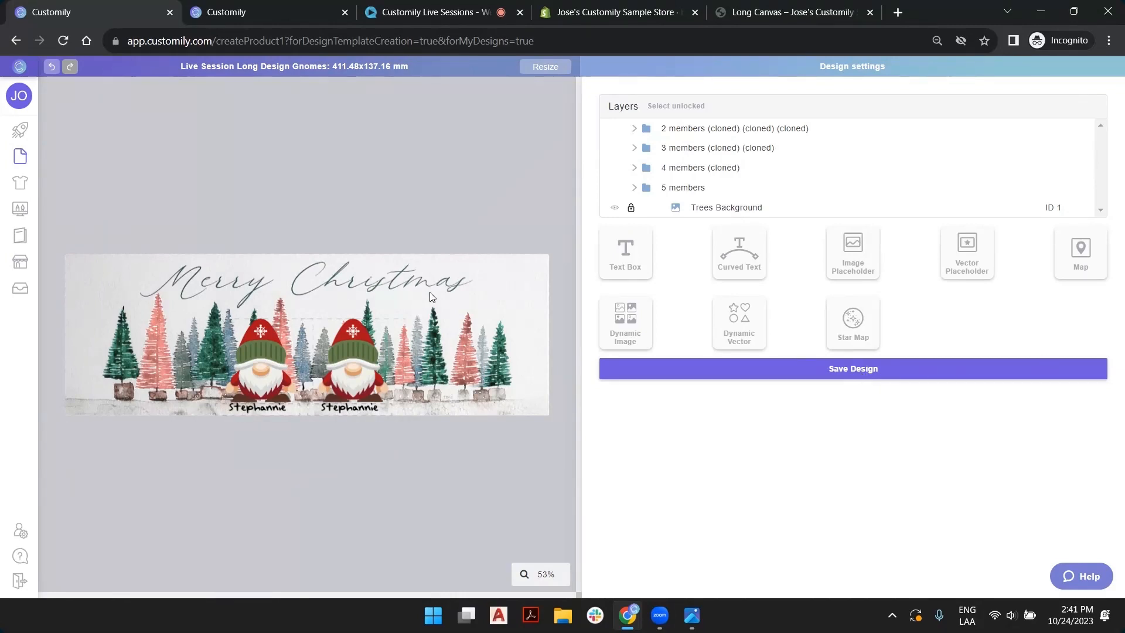
- Save the design and show the last page of the designs list
left_click(862, 375)
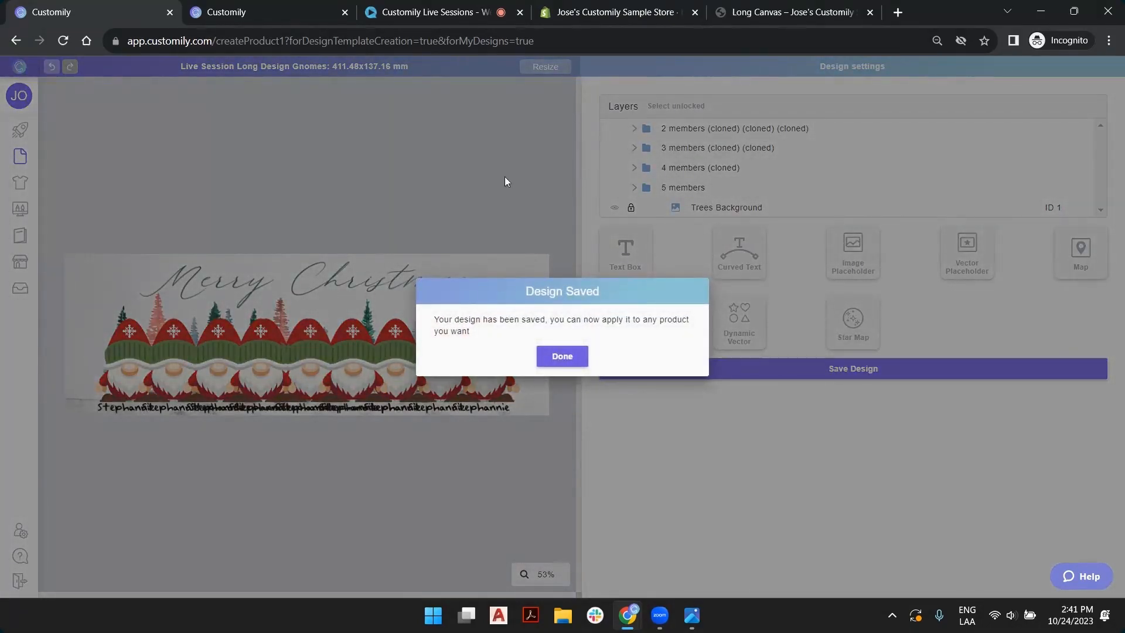
left_click(557, 359)
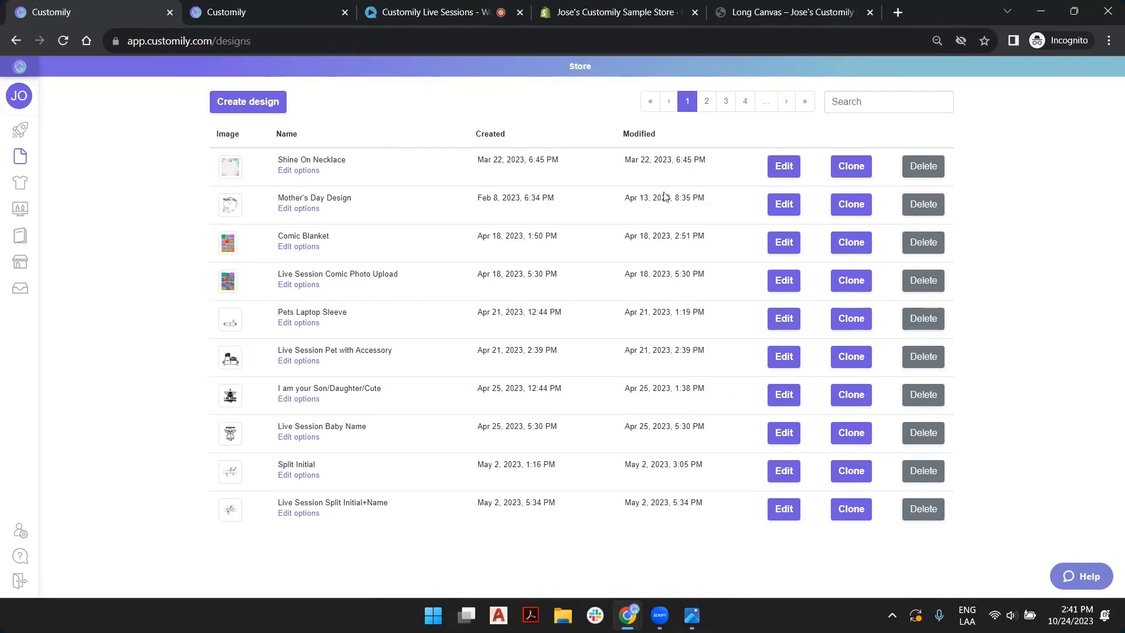
left_click(806, 103)
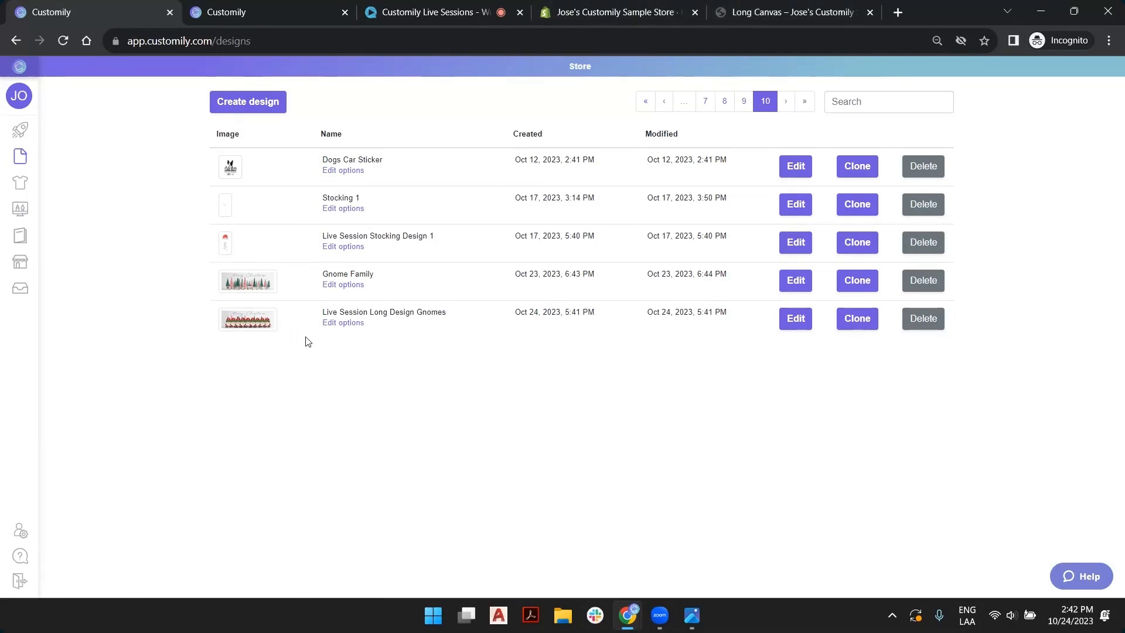
- Review the family-member count selector and gnome options in the Long Canvas store preview, and return to the designs list
left_click(831, 12)
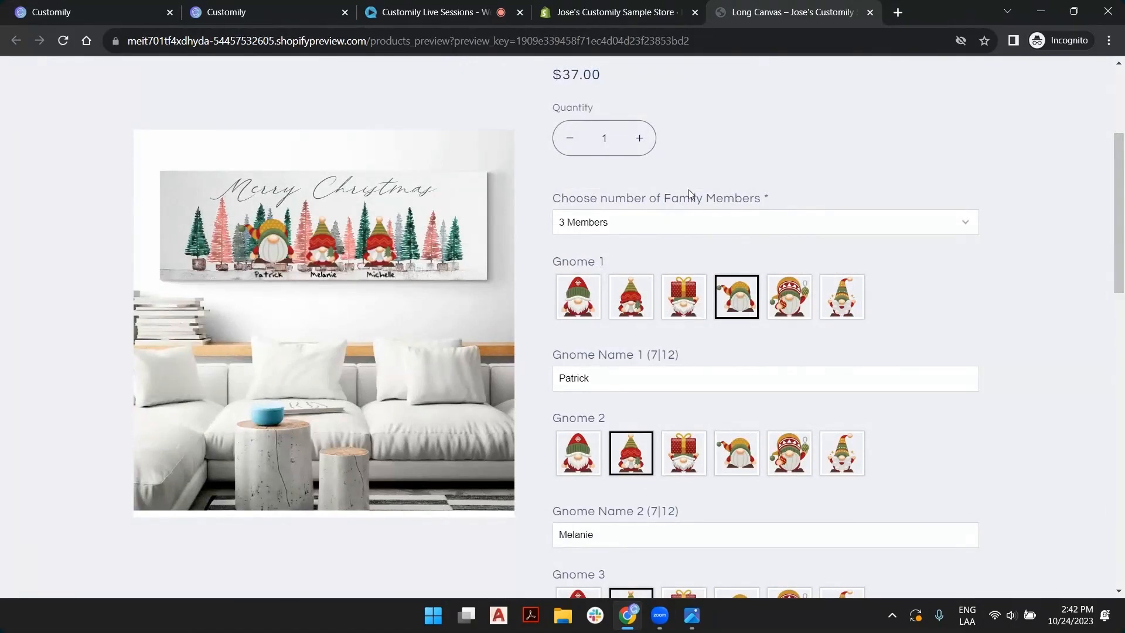
scroll(703, 202, "down", 3)
scroll(674, 214, "up", 3)
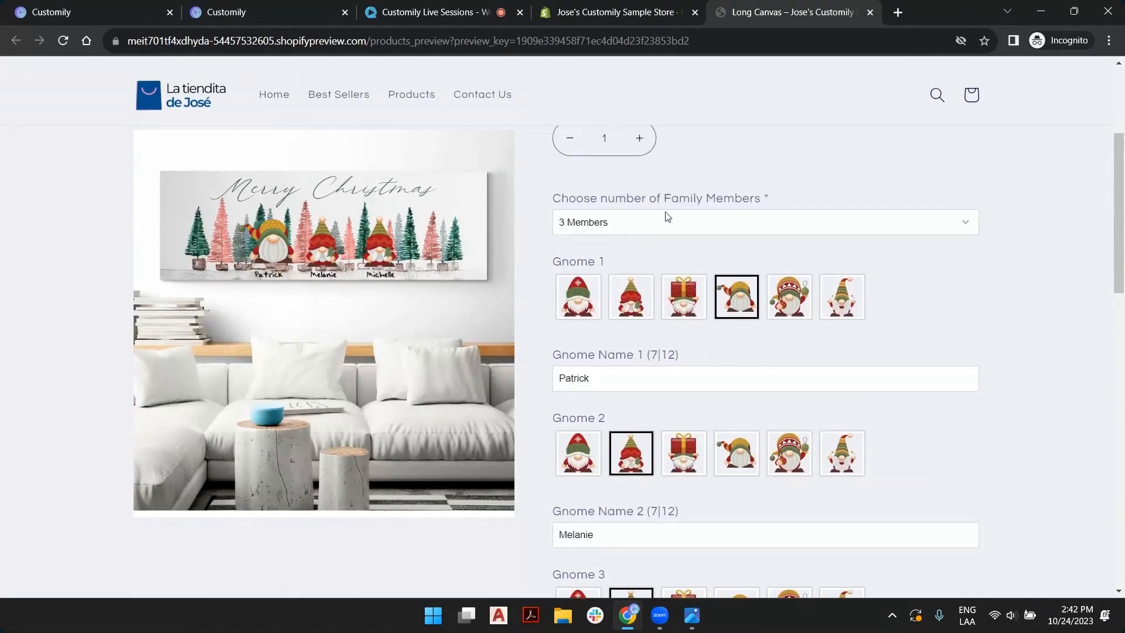
left_click(646, 225)
left_click(651, 223)
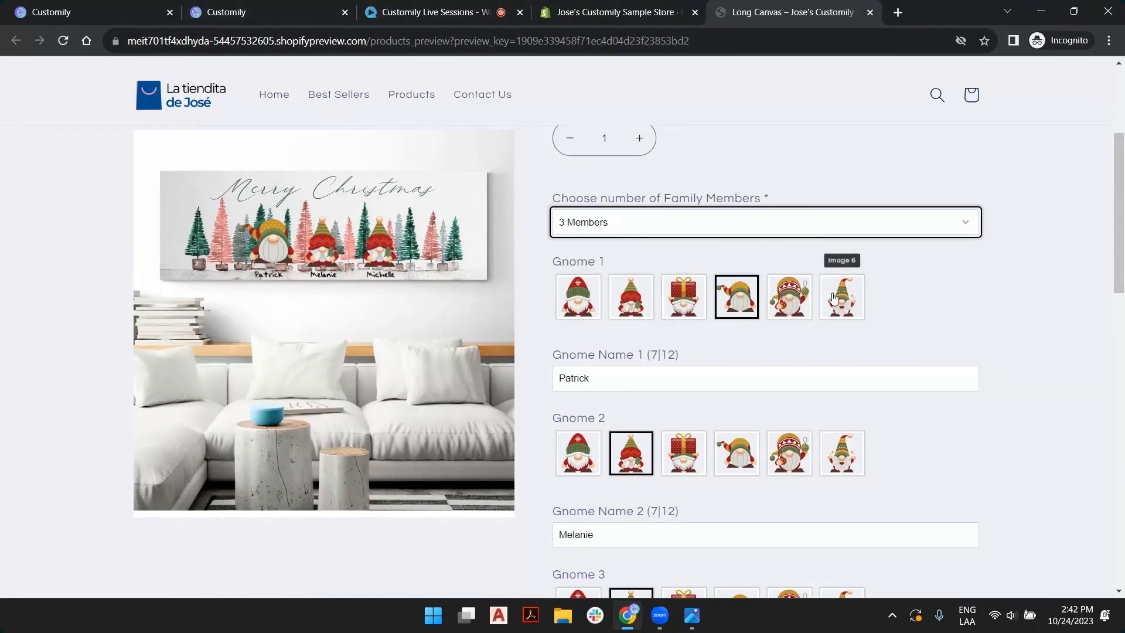
left_click(38, 7)
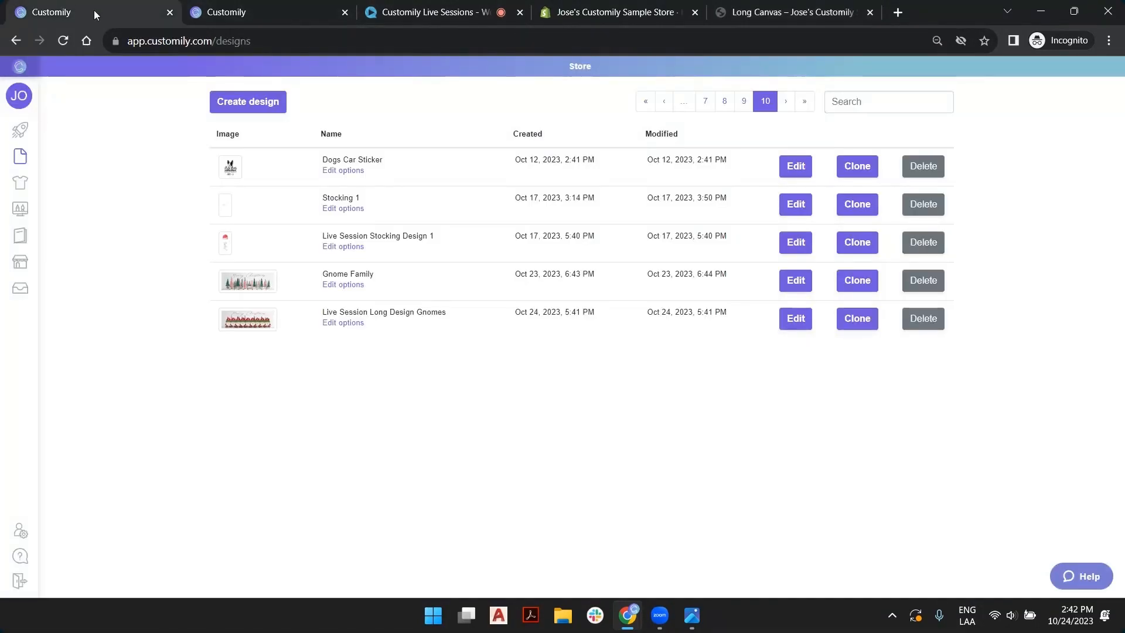
- Open the options of Live Session Long Design Gnomes, show 40 options per page, and check the Layout choices in the options preview
left_click(356, 329)
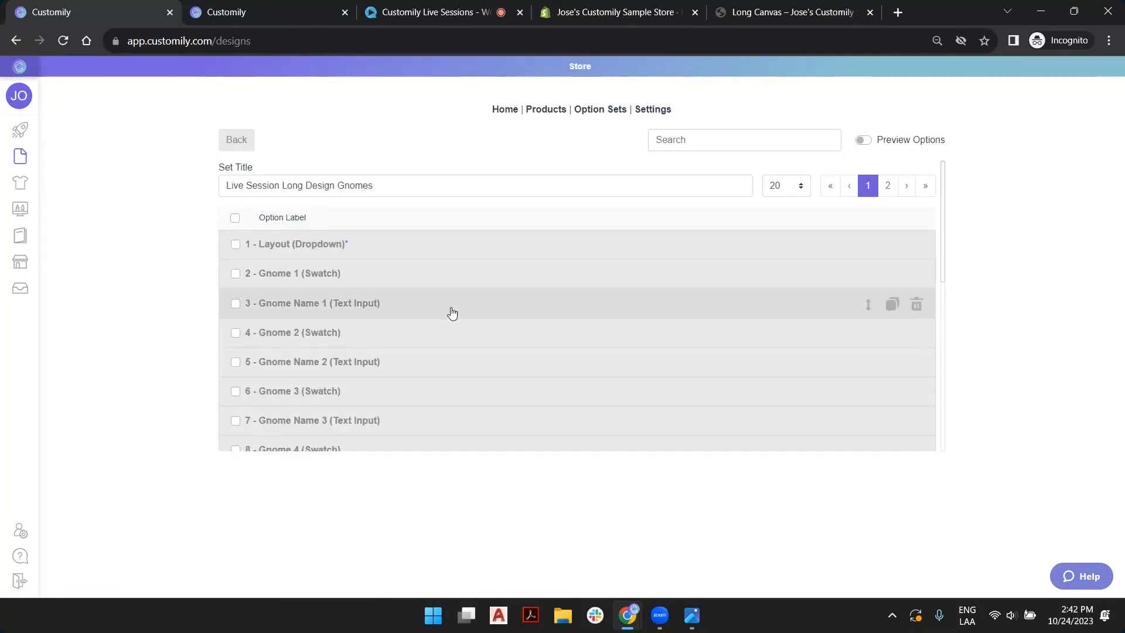
scroll(493, 354, "down", 5)
scroll(489, 346, "up", 5)
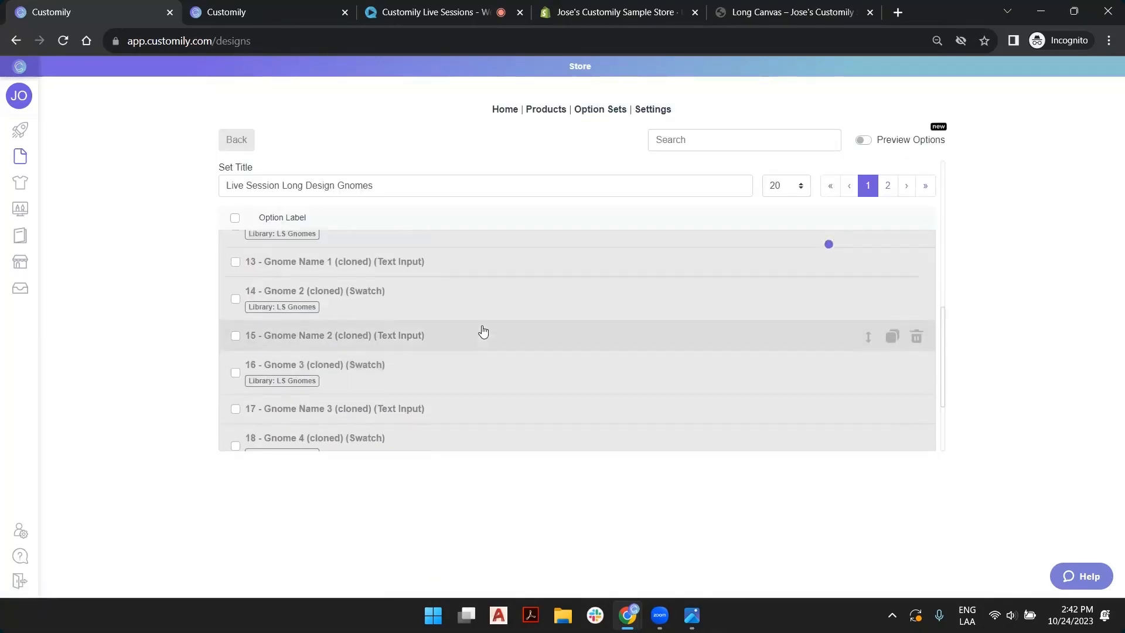
left_click(799, 186)
left_click(778, 226)
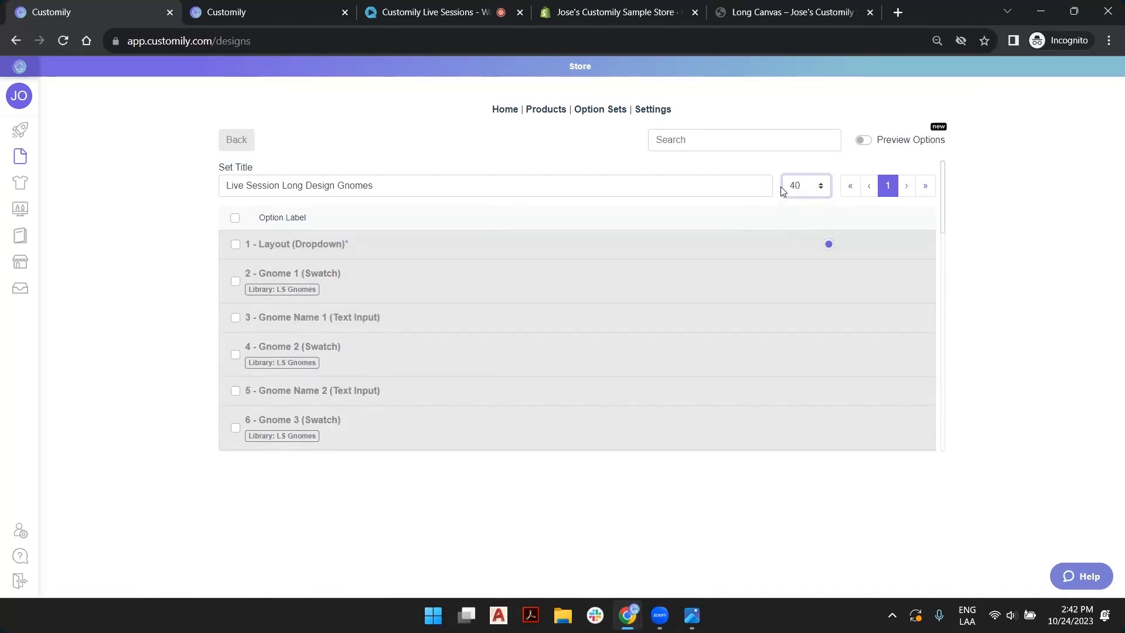
left_click(863, 139)
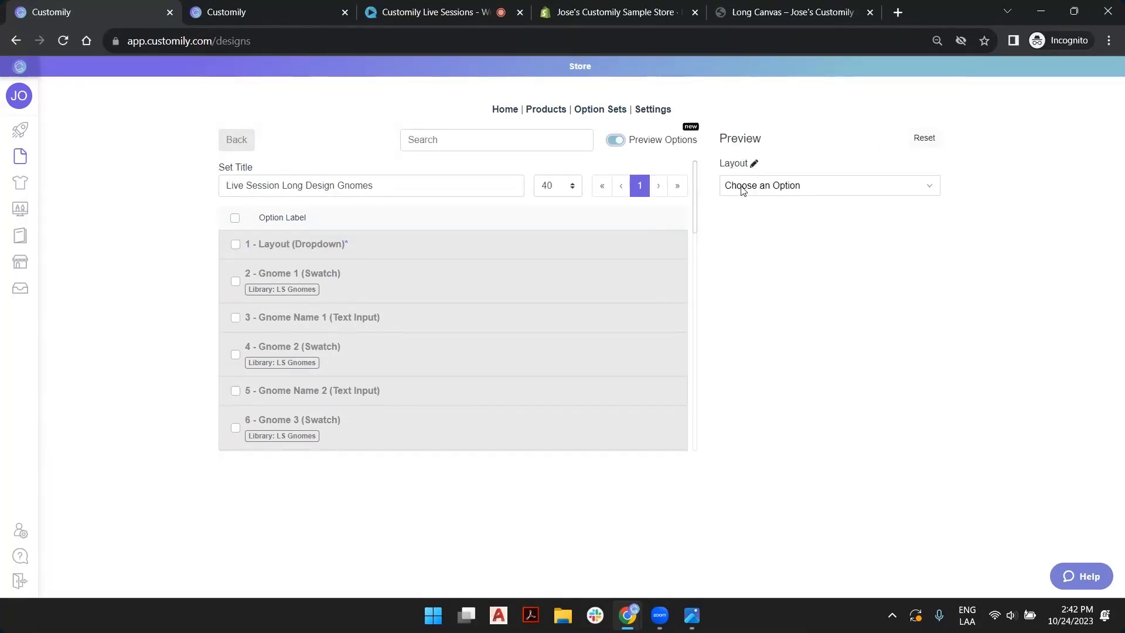
left_click(798, 187)
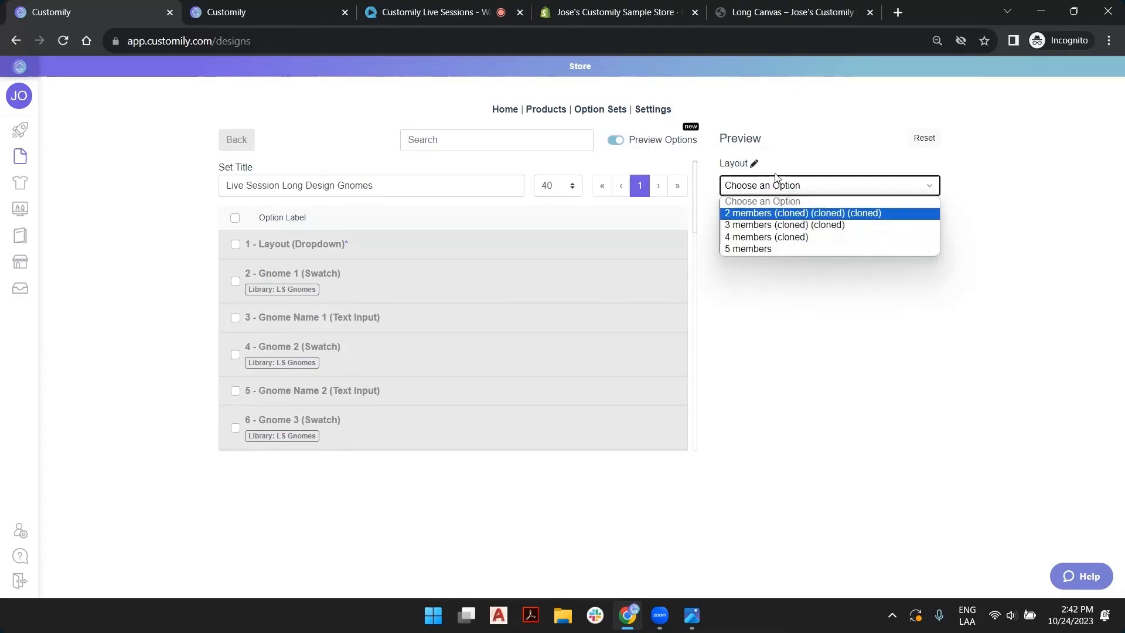
left_click(754, 165)
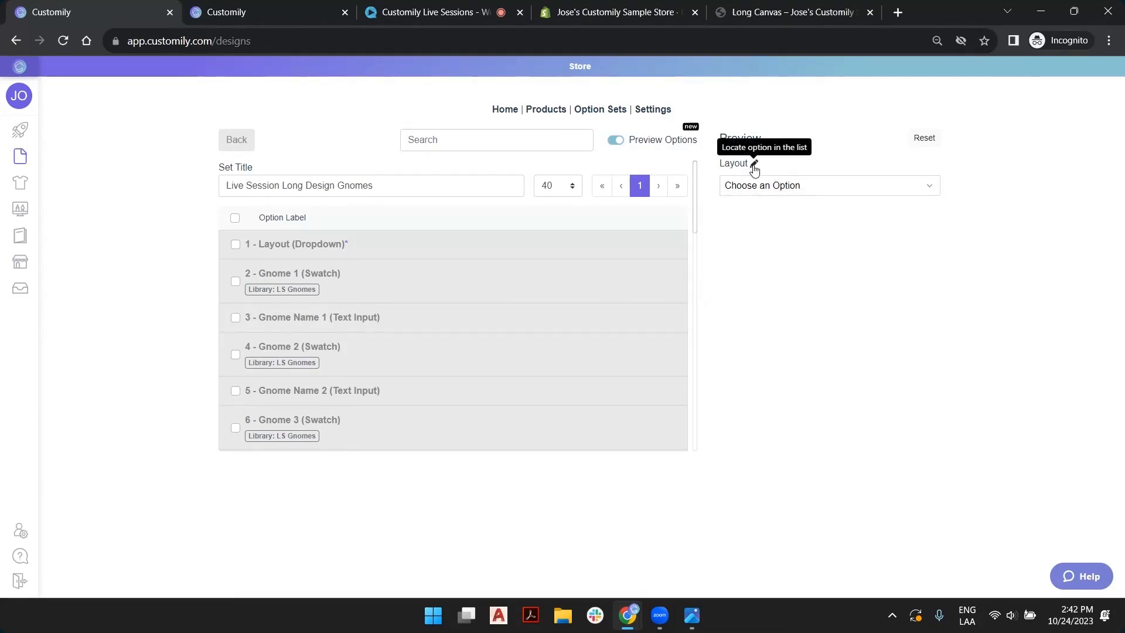
- Locate the Layout option from the preview and change its label to "Select number of family members"
left_click(754, 165)
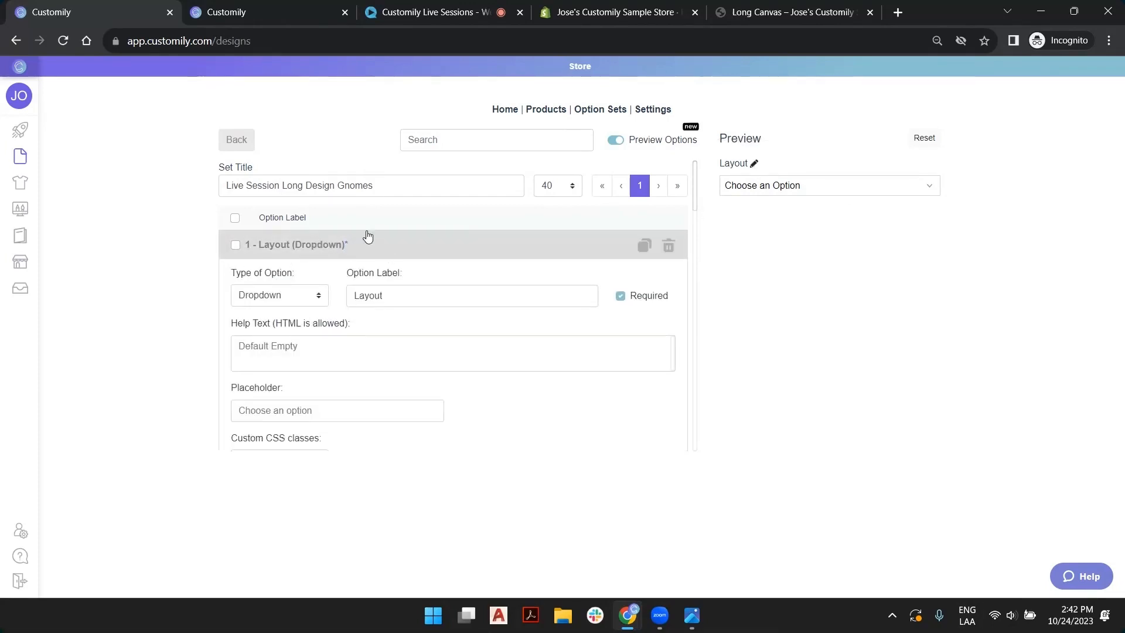
double_click(367, 296)
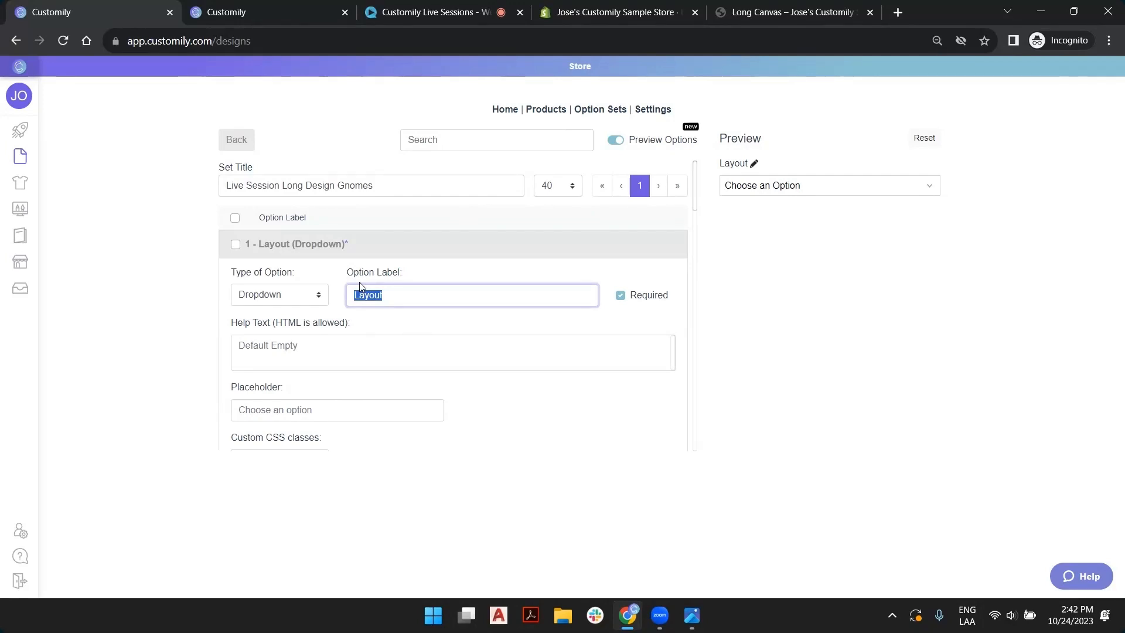
type("Sle")
key("BackSpace")
key("BackSpace")
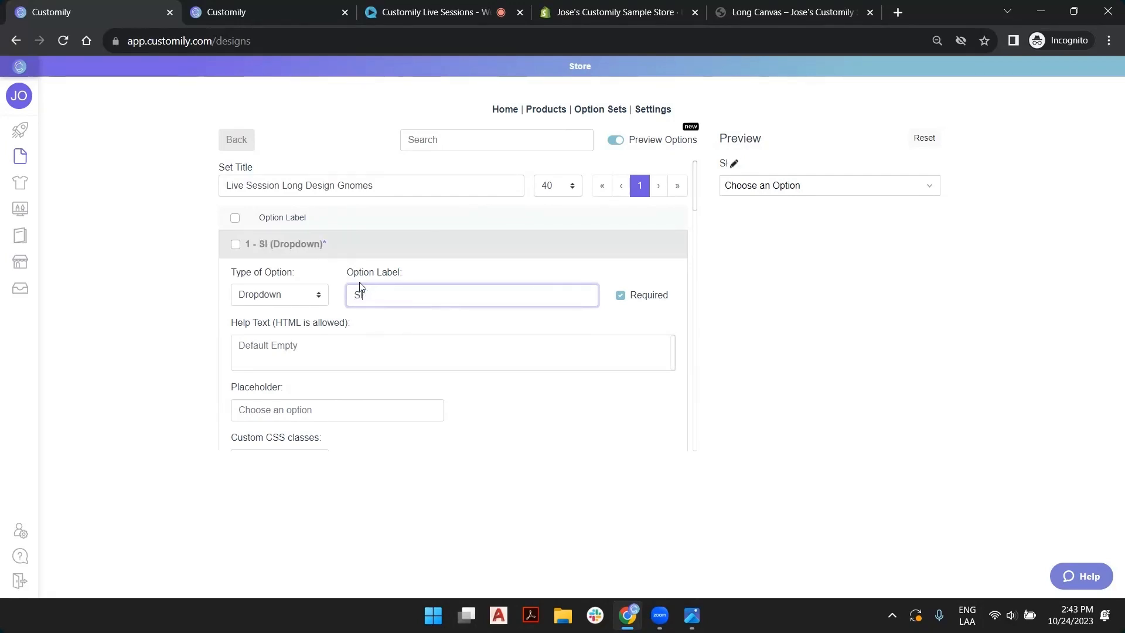
type("elect num")
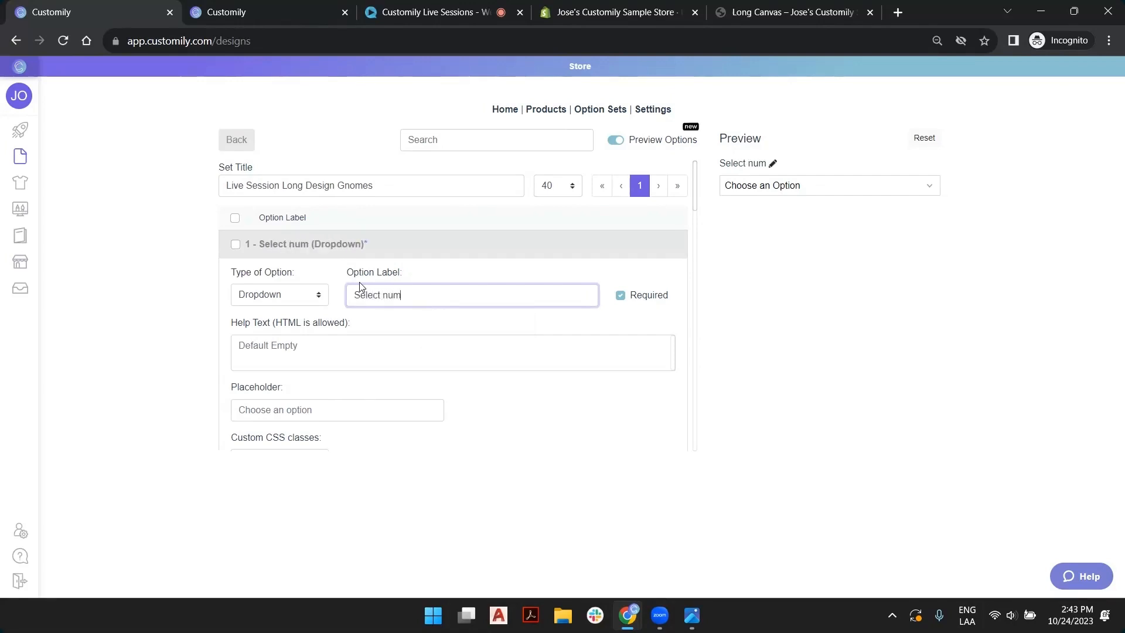
type("ber of ")
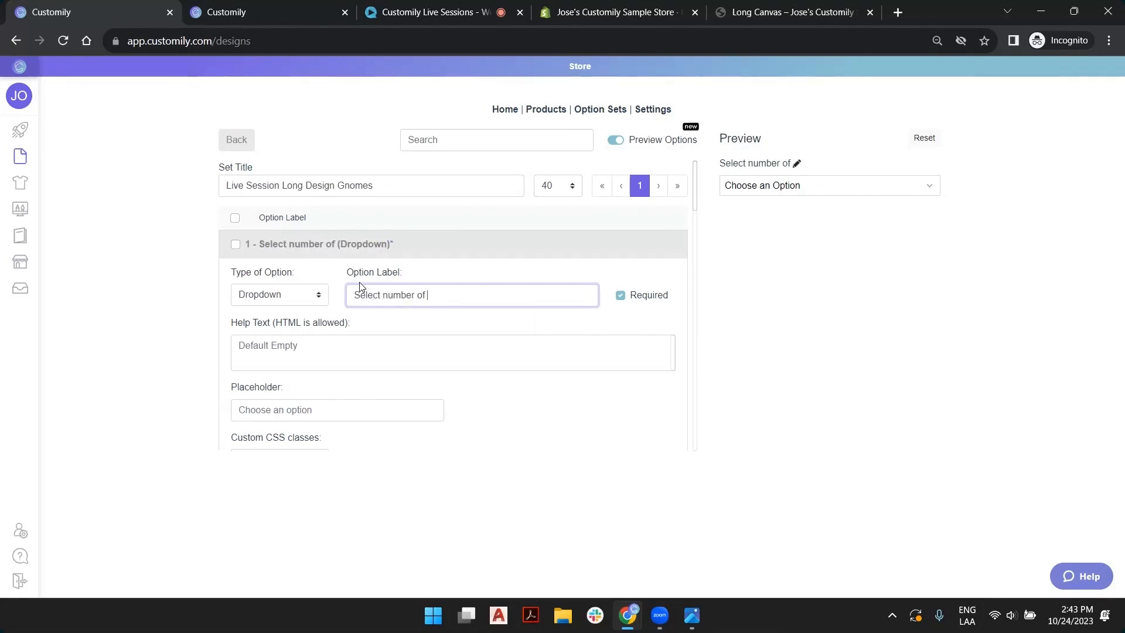
type("family members")
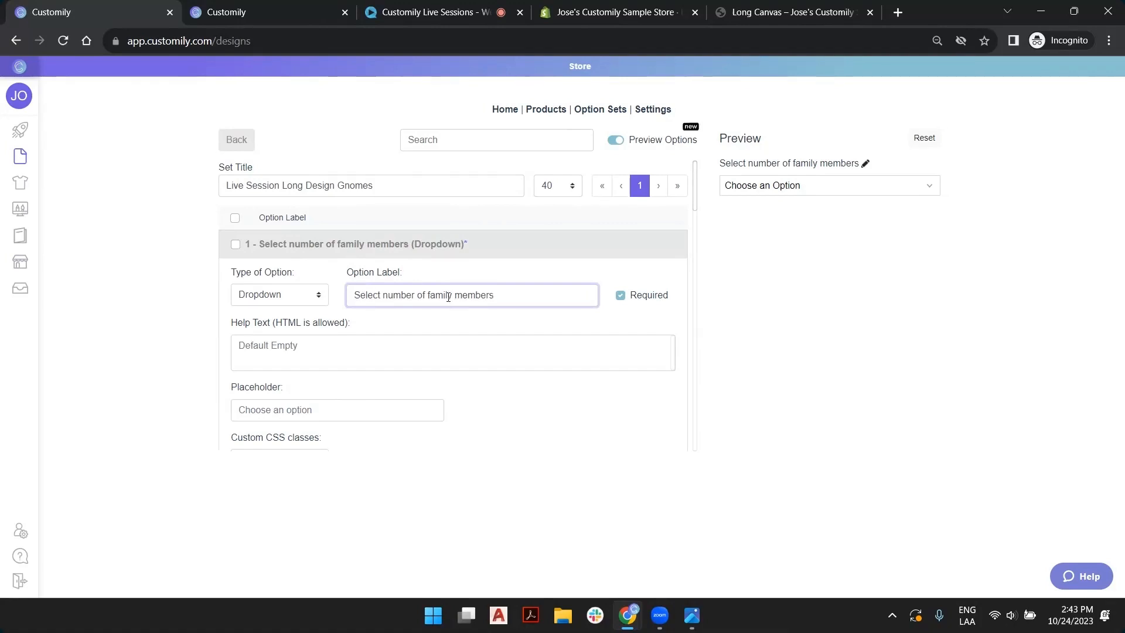
- Check the member choices in the preview and rename the option's first dropdown value as "2 members"
scroll(425, 300, "down", 5)
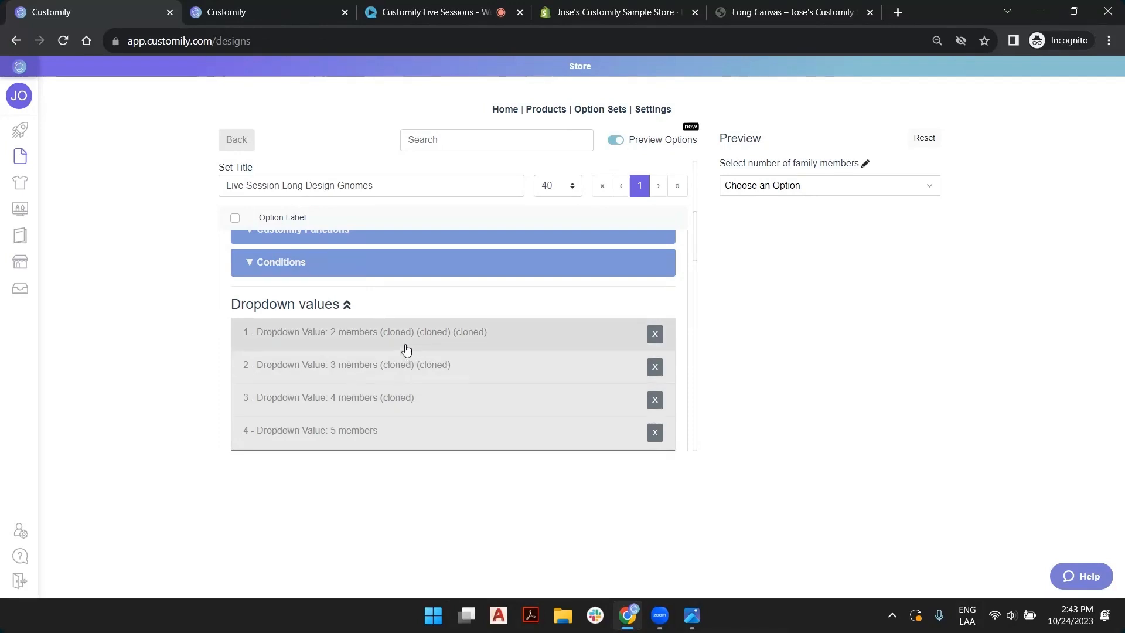
left_click(803, 184)
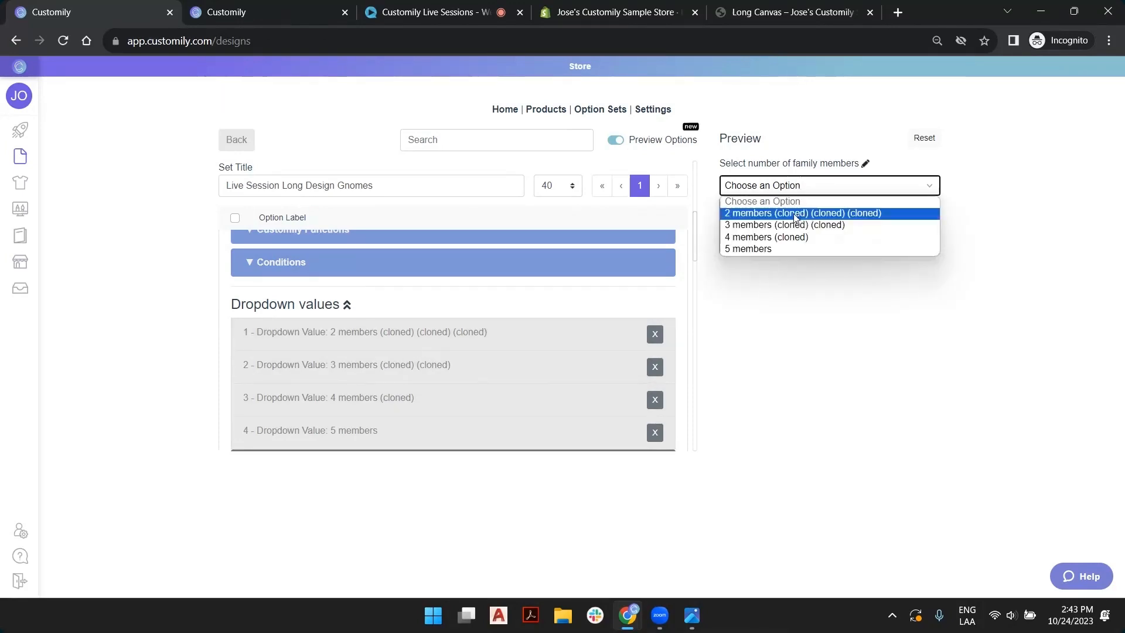
left_click(778, 296)
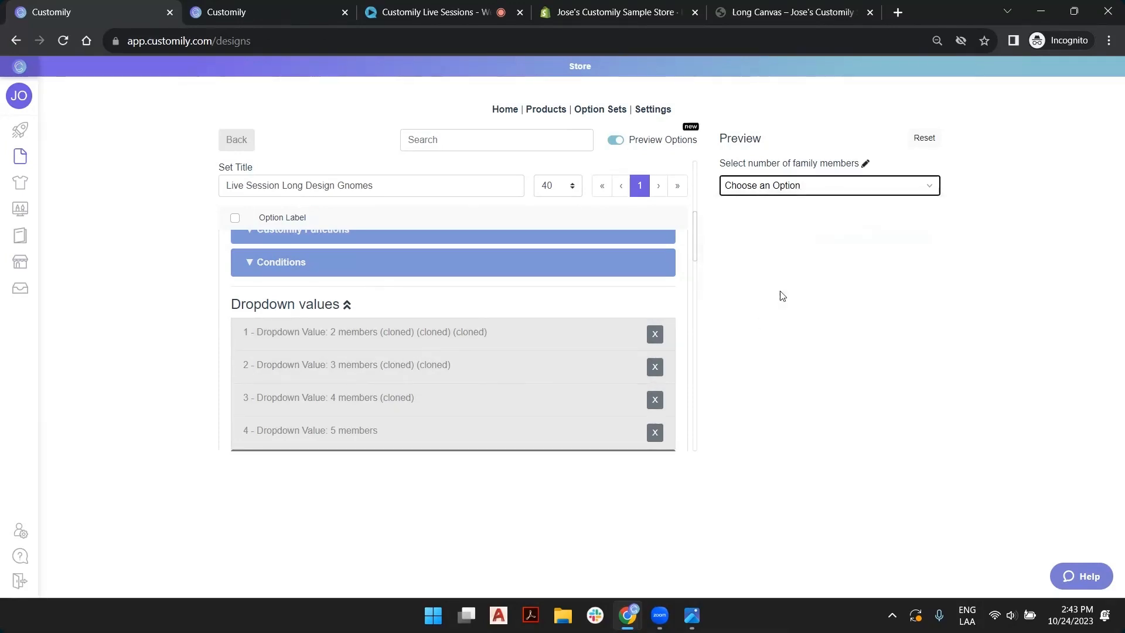
scroll(482, 328, "down", 1)
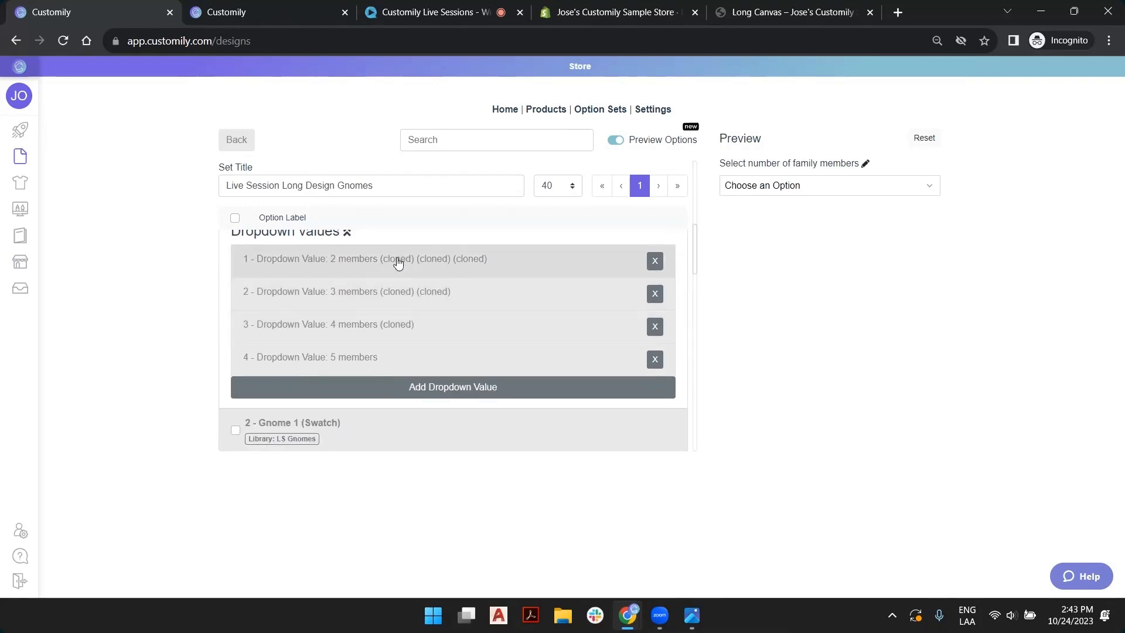
left_click(398, 263)
left_click_drag(297, 312, 513, 311)
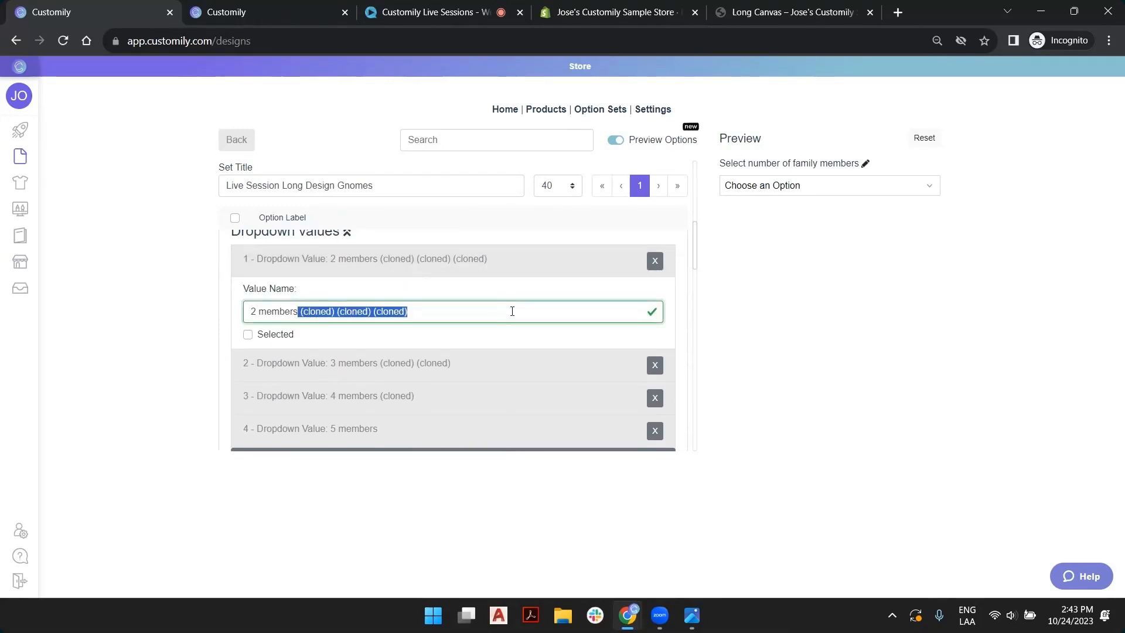
key("BackSpace")
left_click(433, 267)
- Rename the second dropdown value as "3 members" and the third as "4 members"
left_click(401, 296)
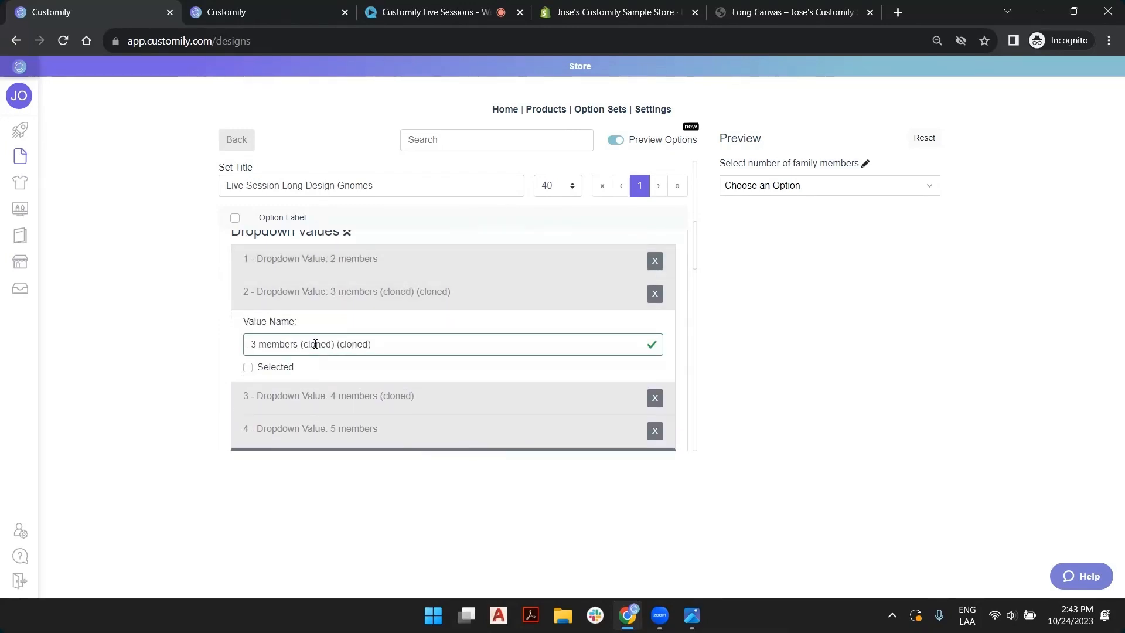
left_click_drag(300, 344, 413, 345)
key("BackSpace")
left_click(341, 296)
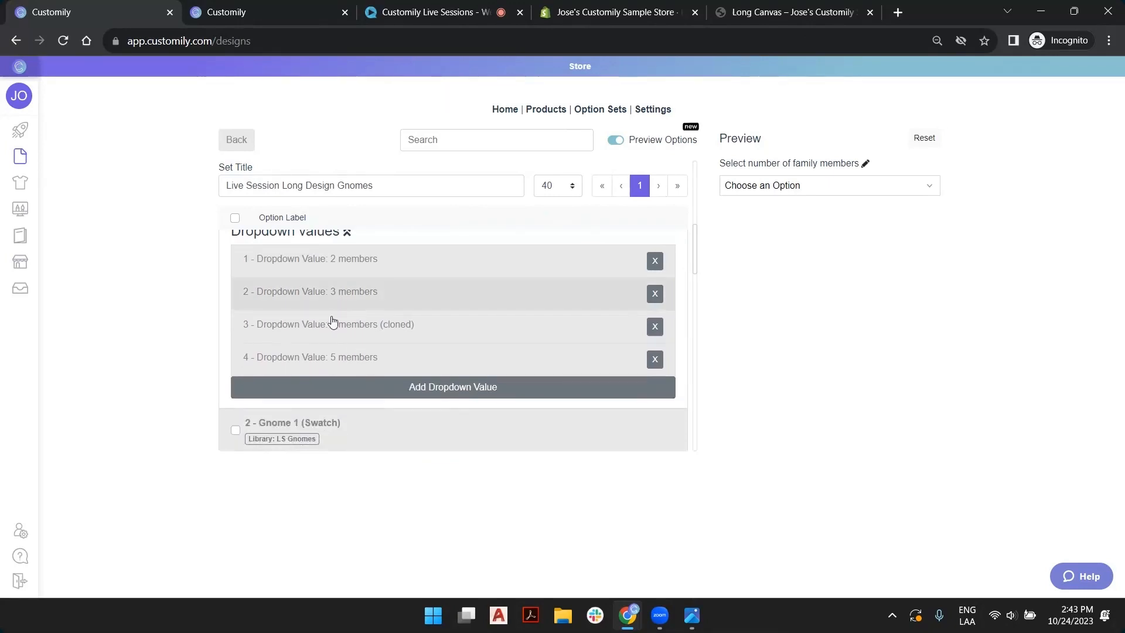
left_click(329, 325)
left_click_drag(297, 377, 434, 372)
key("BackSpace")
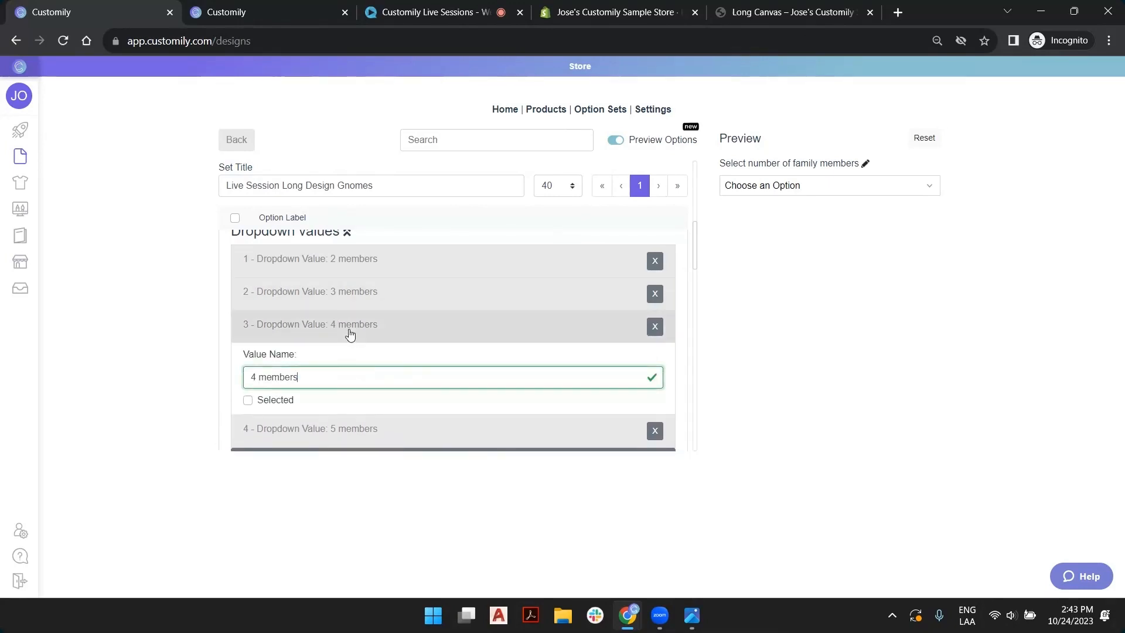
left_click(352, 332)
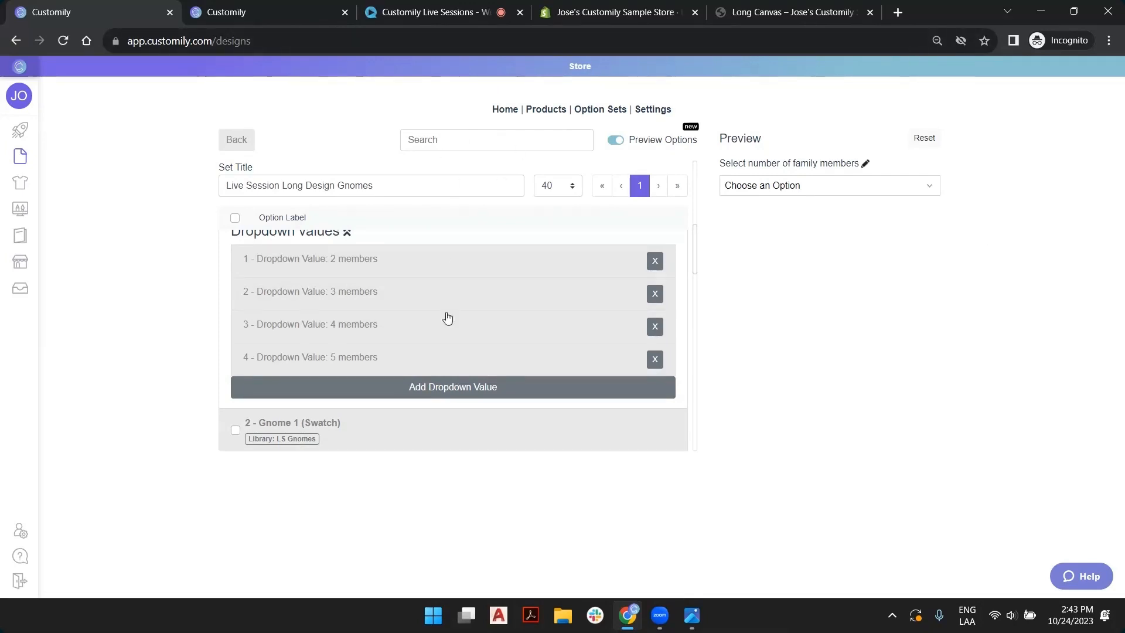
- Collapse the family-member option and preview the options for 2 members
scroll(407, 244, "up", 5)
left_click(375, 247)
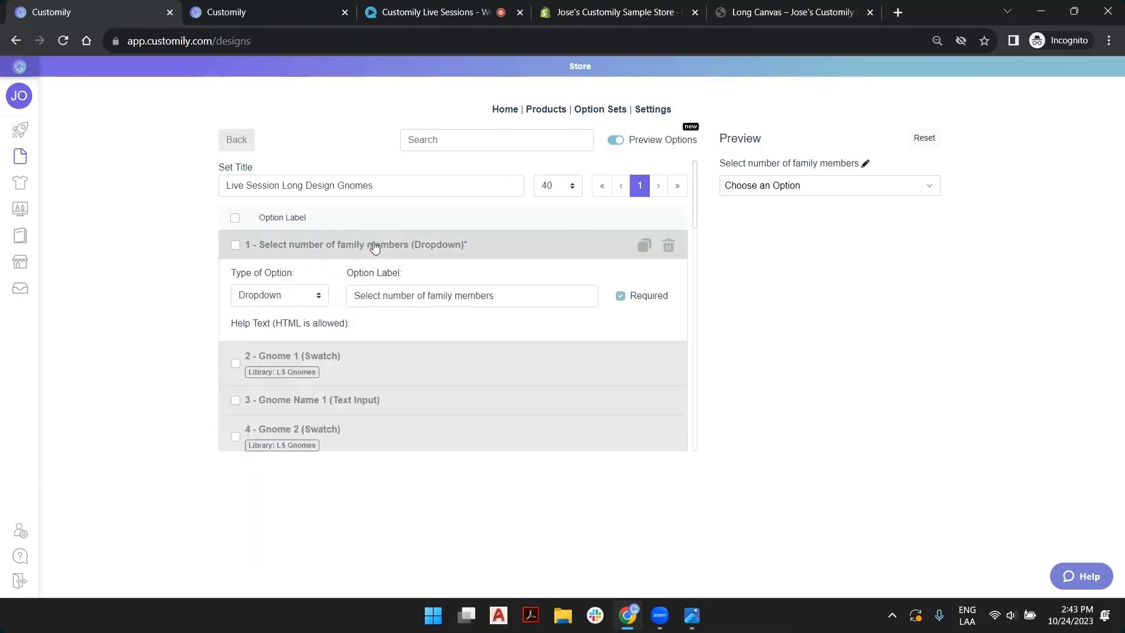
left_click(853, 186)
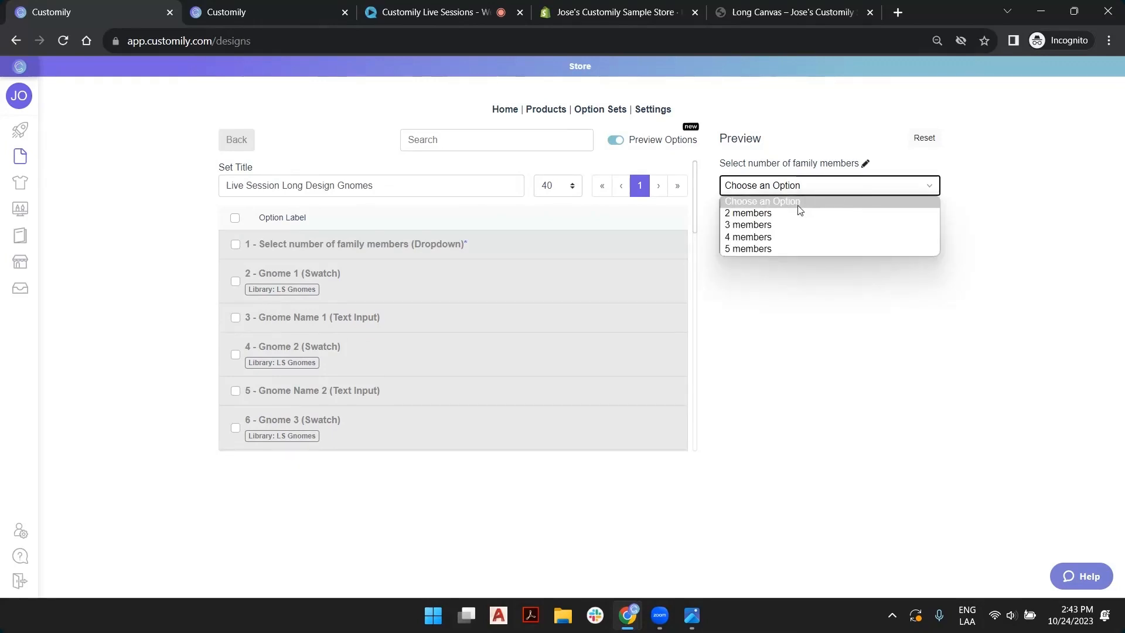
left_click(770, 212)
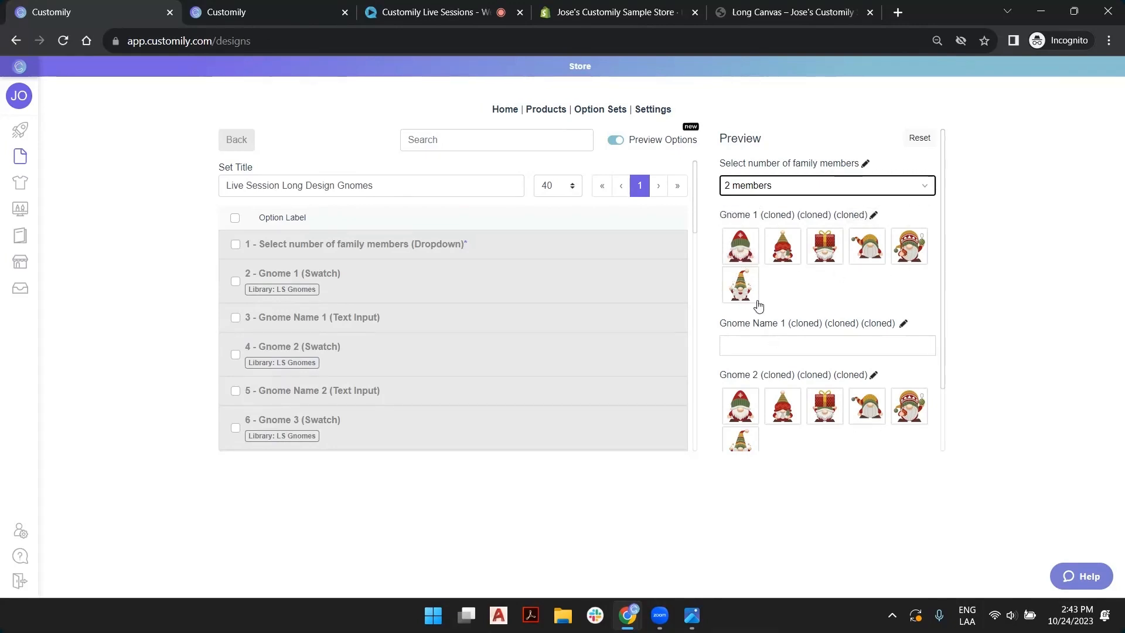
- Examine the two-member Gnome 1 swatch option, including its first swatch value and image, and return to the designs list
left_click(873, 217)
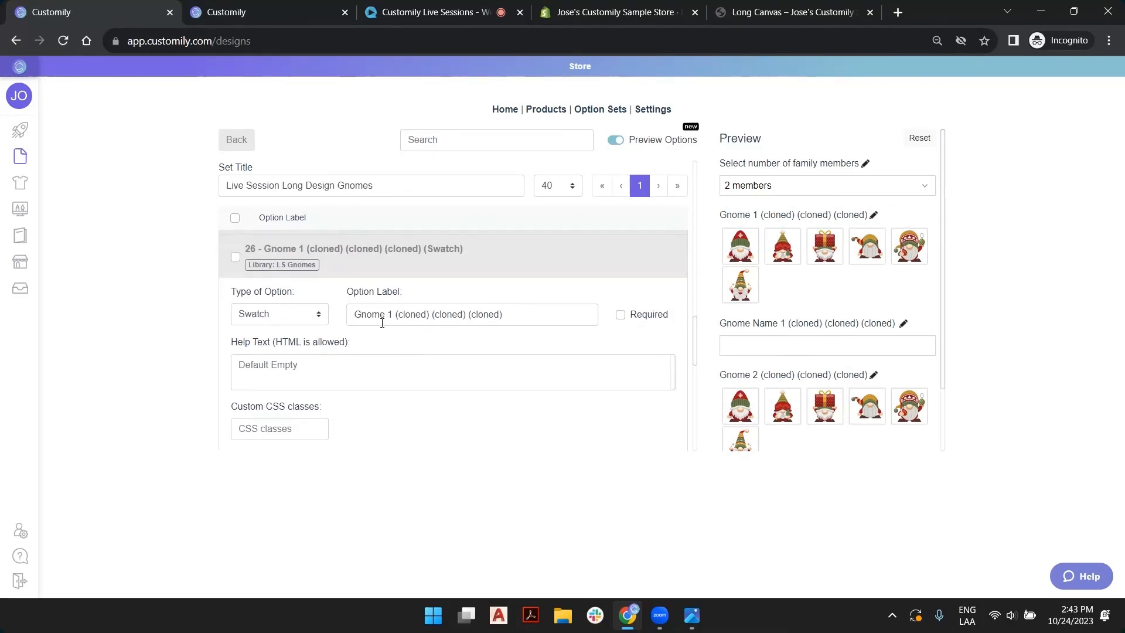
scroll(383, 328, "down", 2)
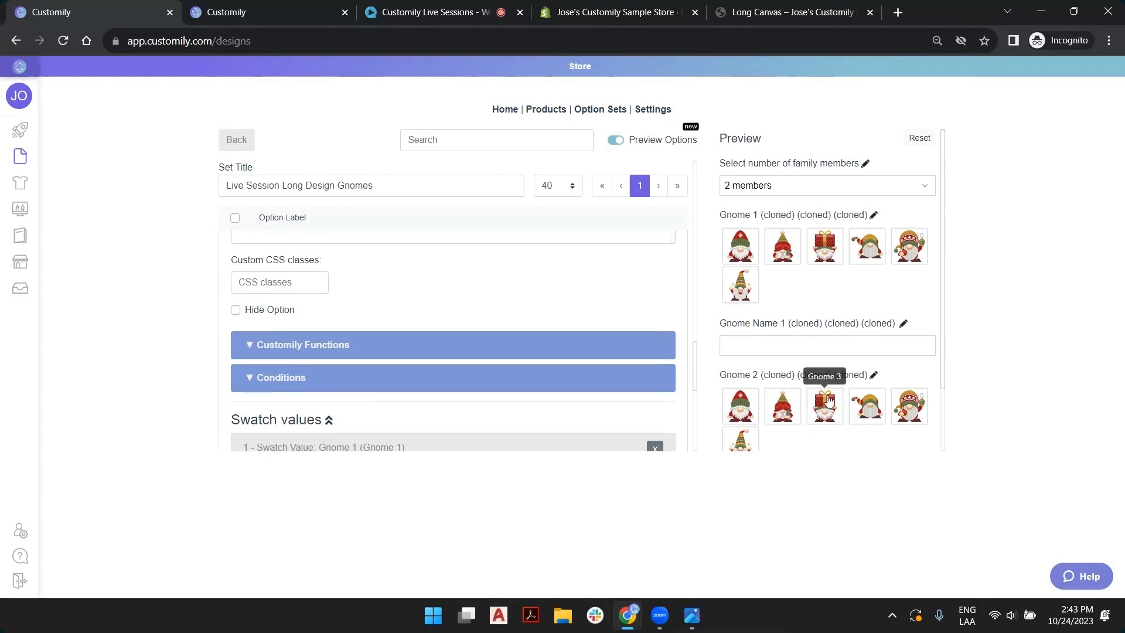
scroll(386, 296, "down", 3)
scroll(352, 293, "up", 1)
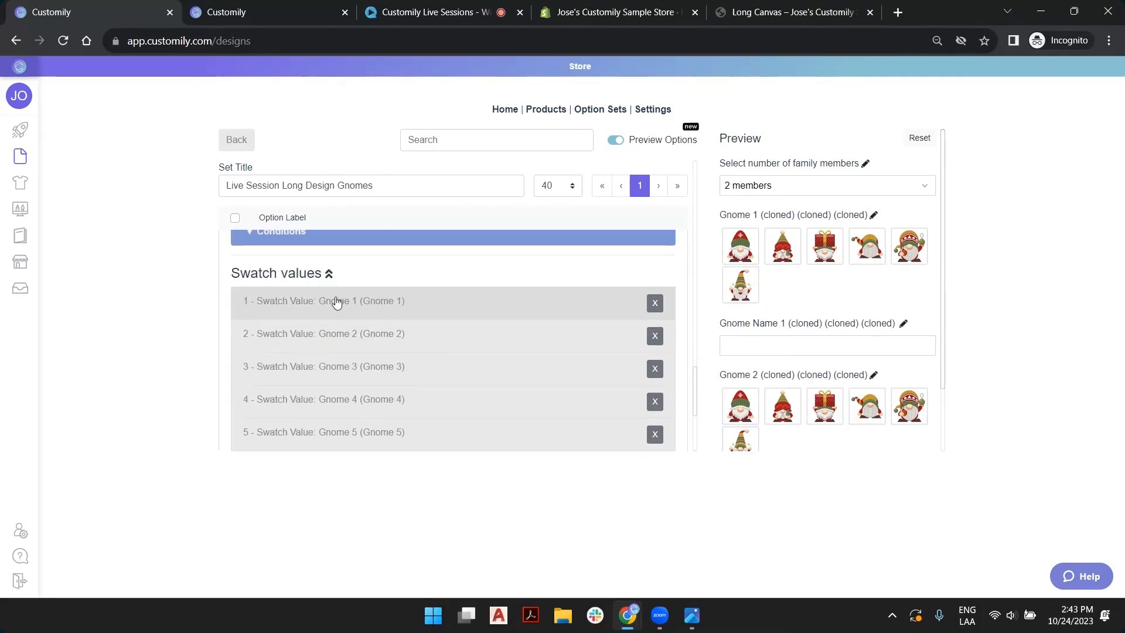
left_click(389, 303)
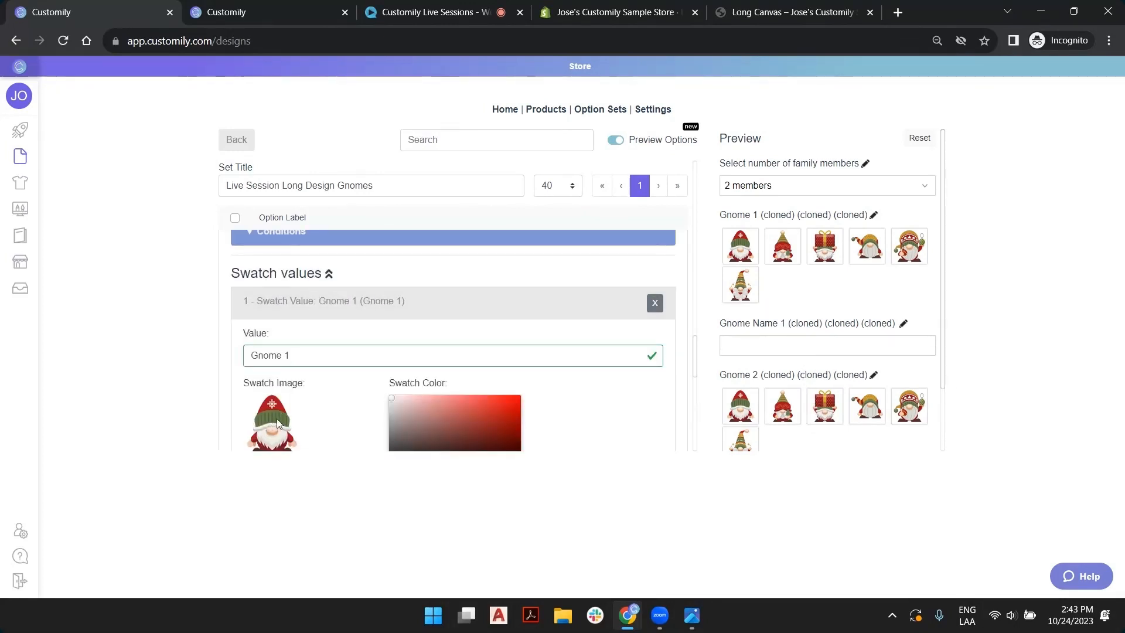
mouse_move(271, 408)
scroll(272, 408, "down", 1)
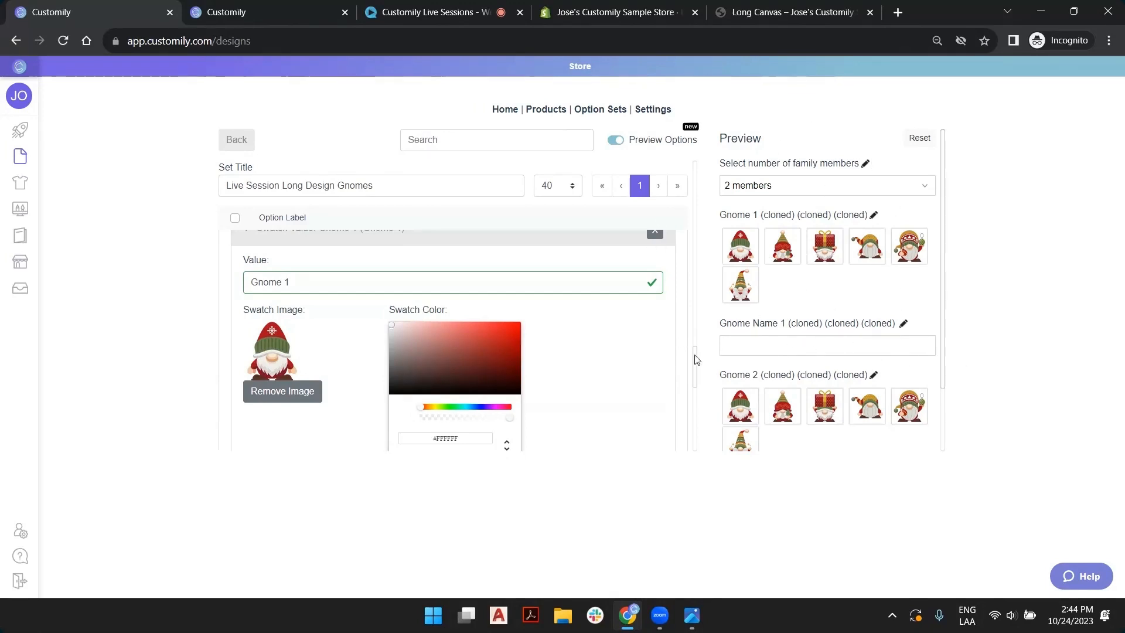
scroll(695, 359, "down", 5)
left_click(341, 430)
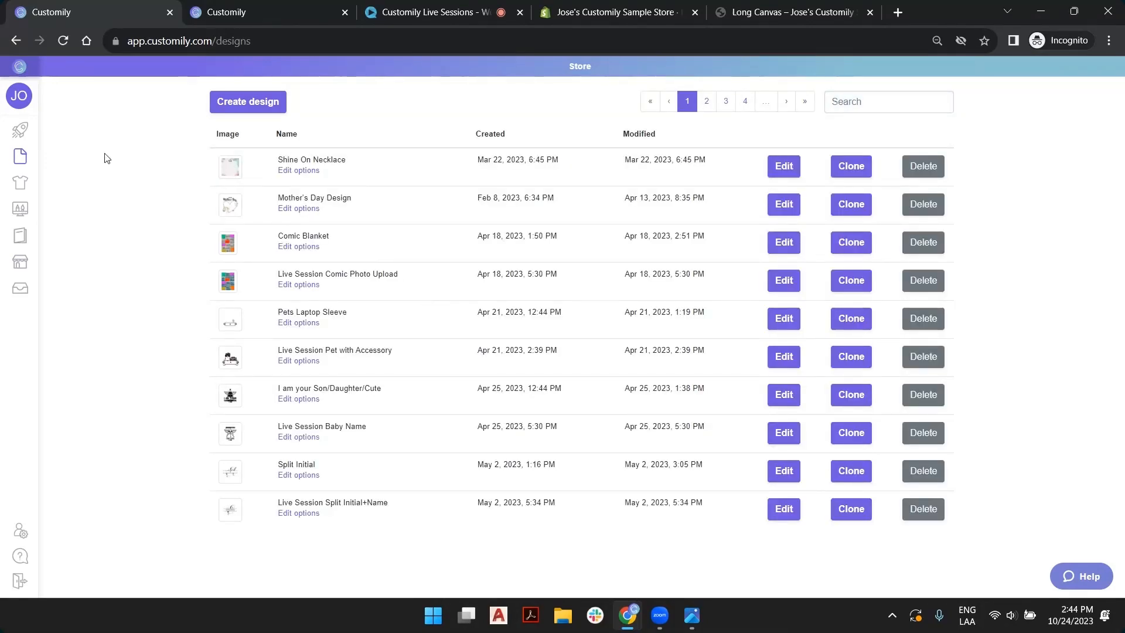
- From the product creation page, look at the Printify catalogue for a new product and go back
left_click(49, 132)
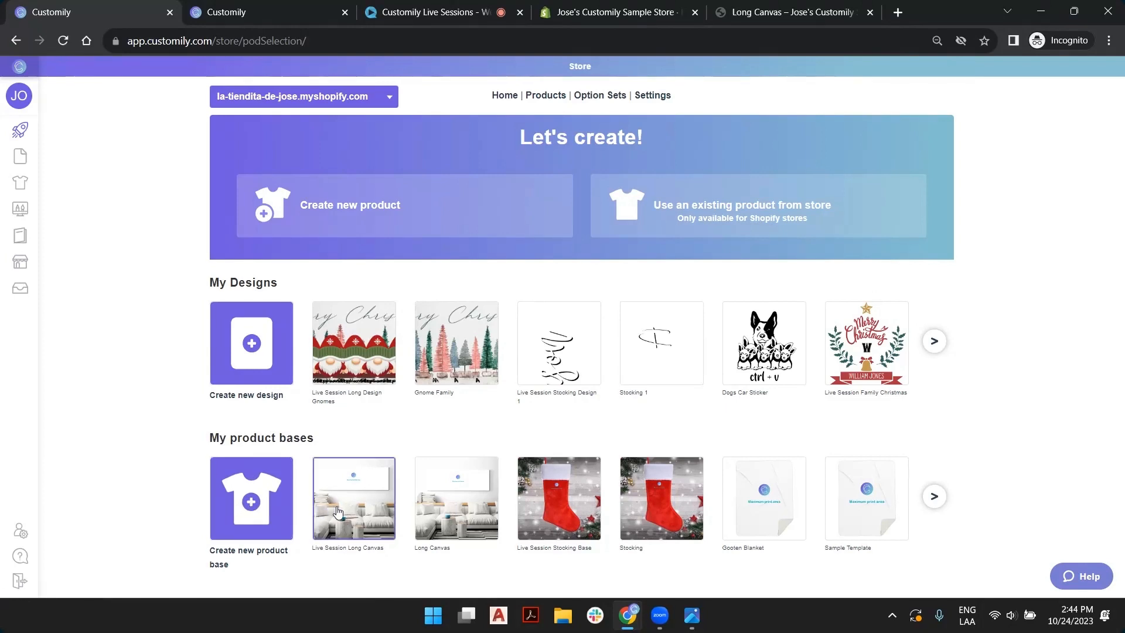
left_click(375, 225)
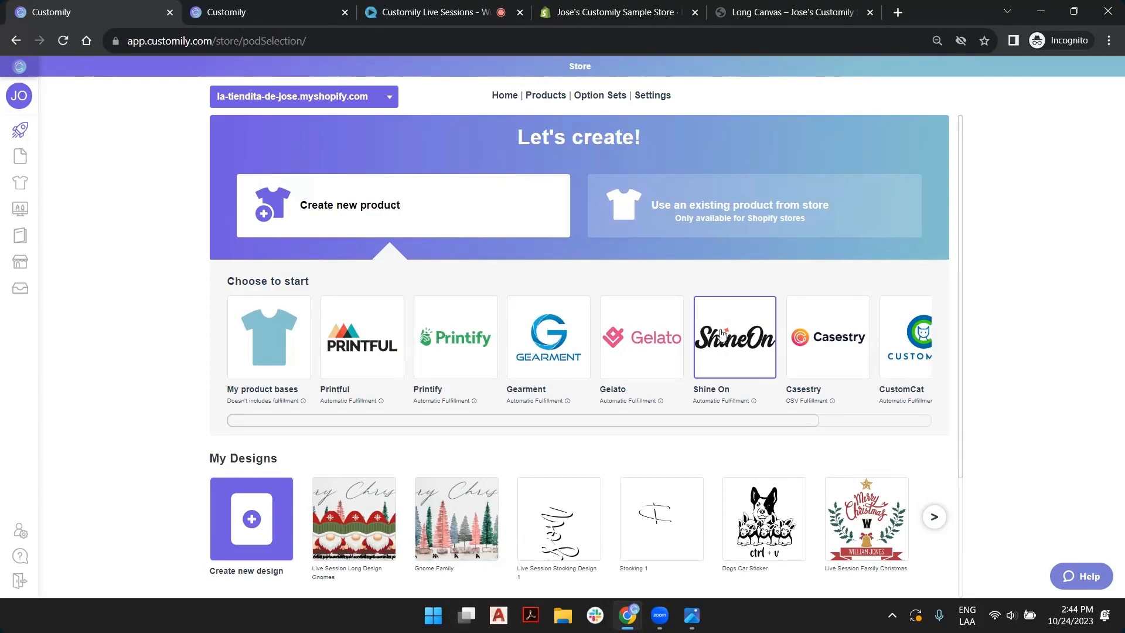
left_click(445, 348)
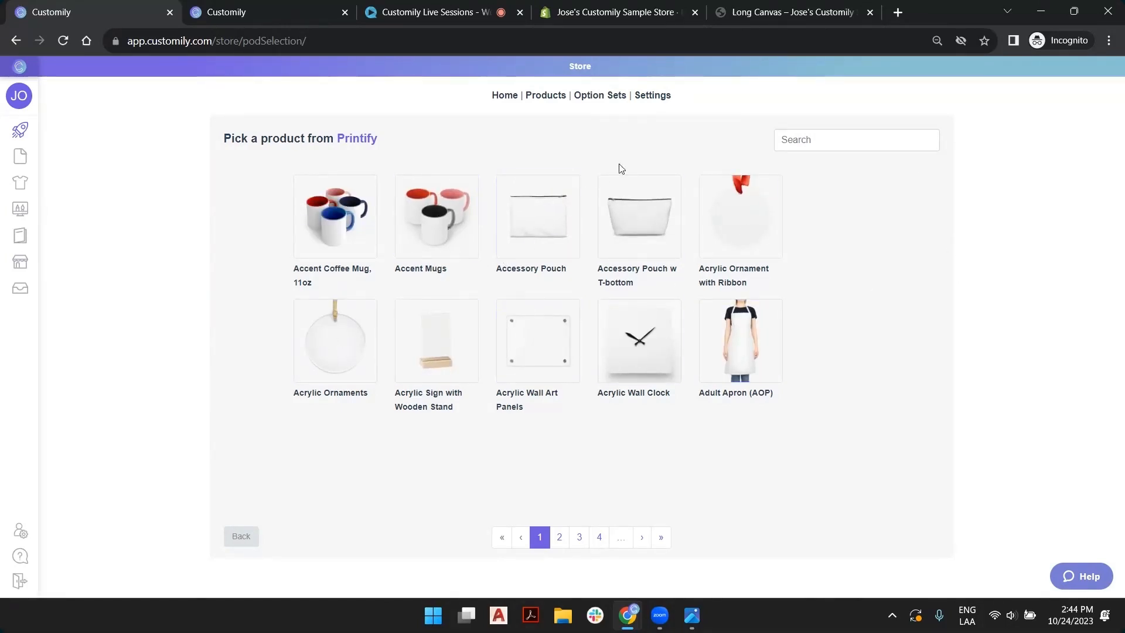
double_click(395, 142)
left_click(409, 143)
left_click(241, 537)
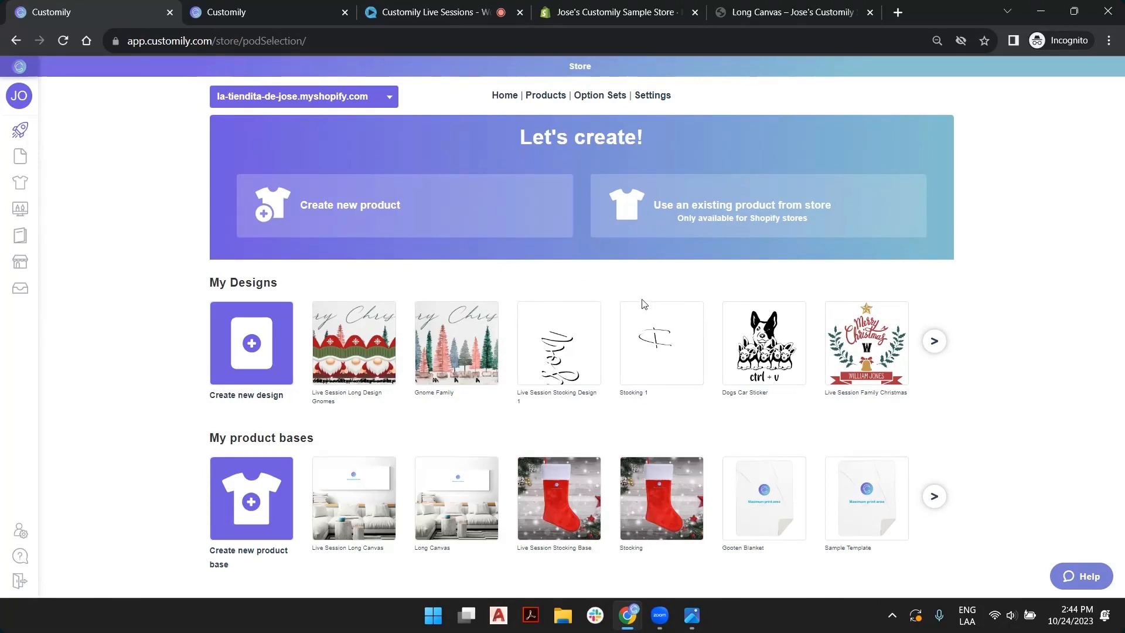
- Start a new product from your own product bases, search for "long" and pick the Live Session Long Canvas base
left_click(404, 217)
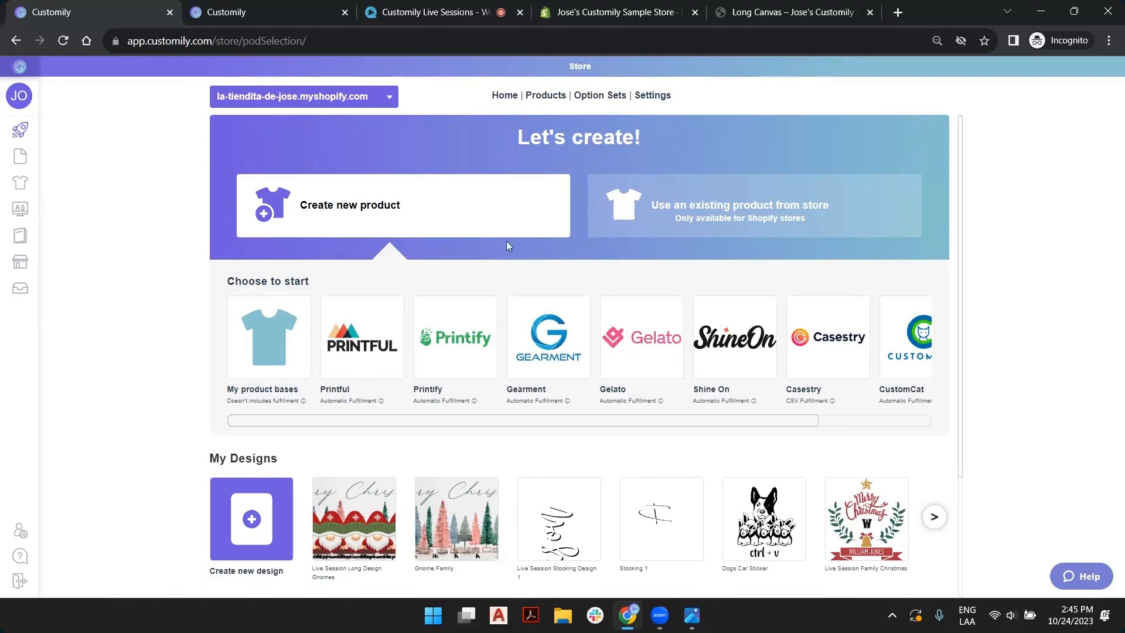
left_click_drag(302, 208, 806, 221)
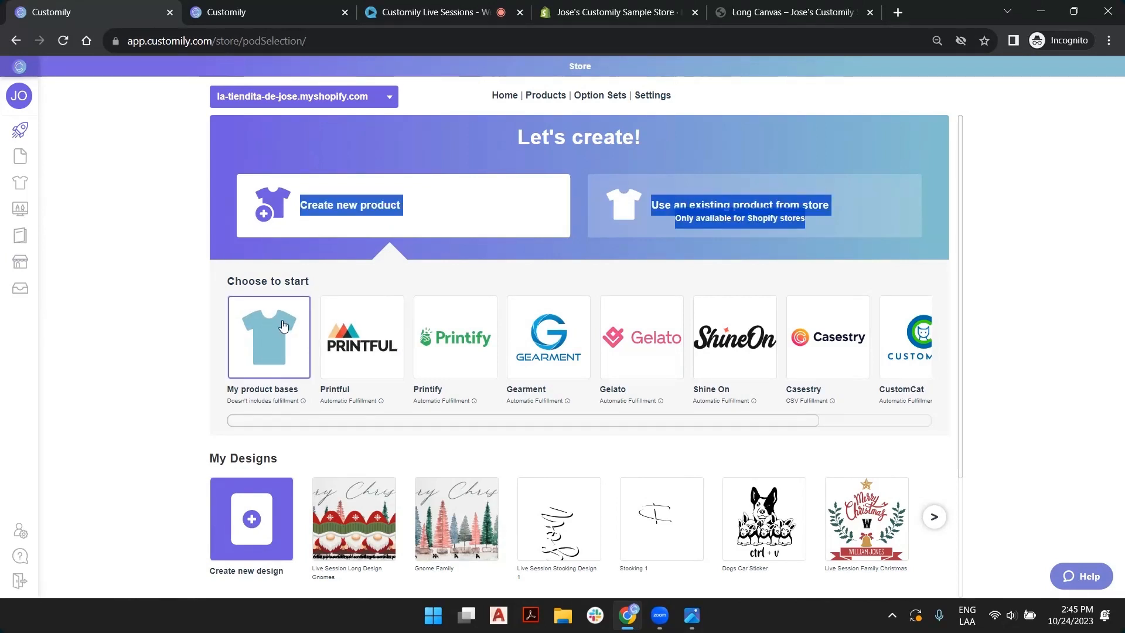
left_click(263, 335)
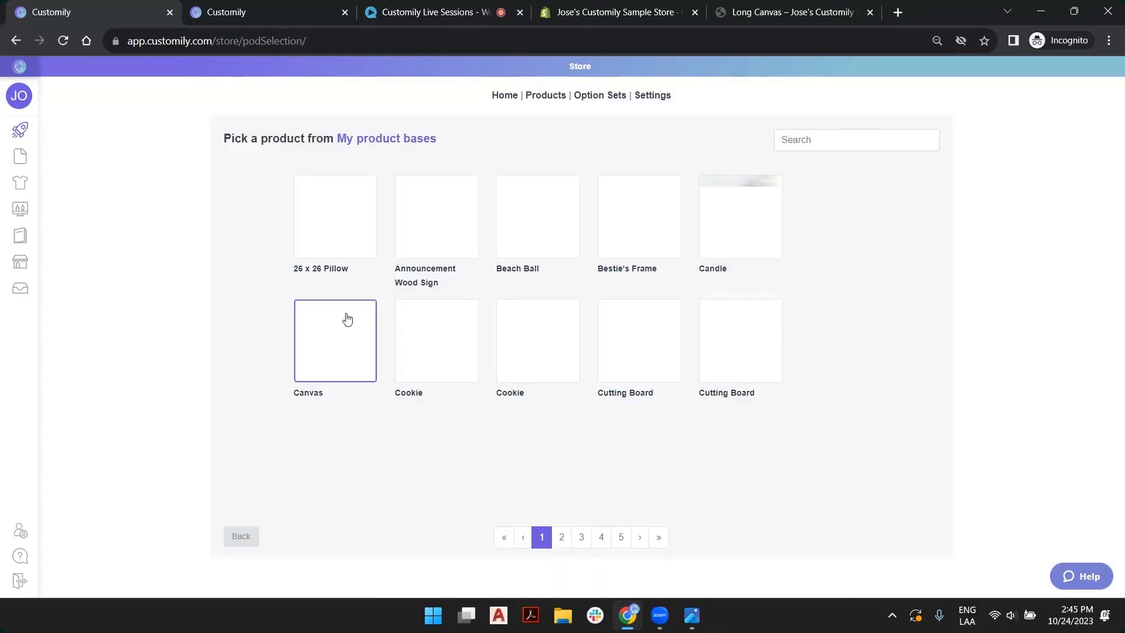
left_click(814, 148)
type("long")
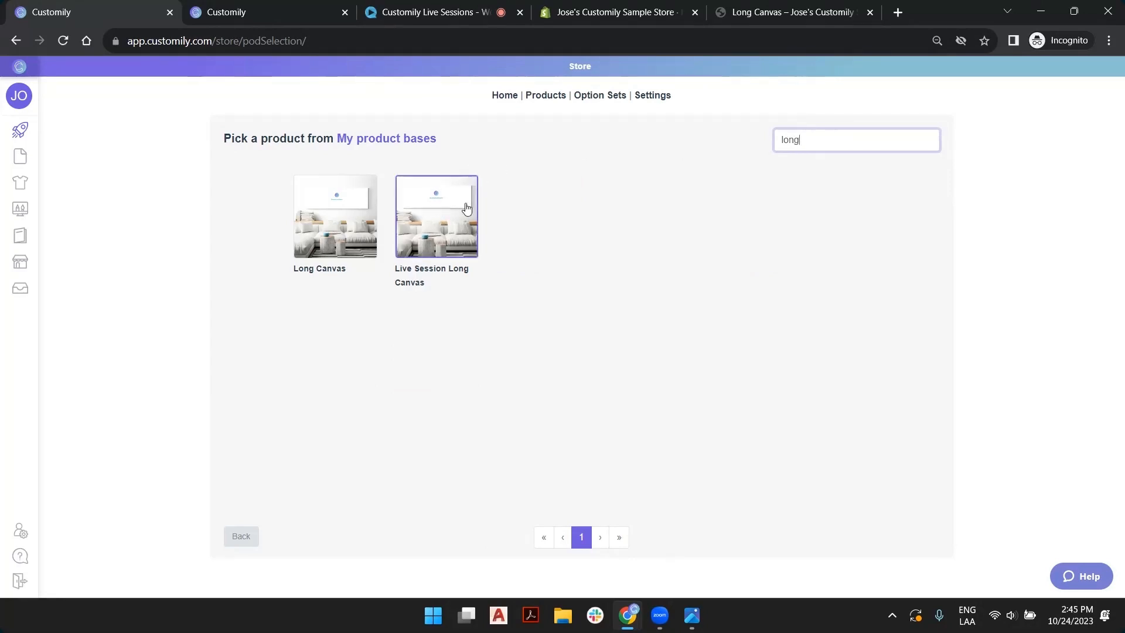
left_click(442, 216)
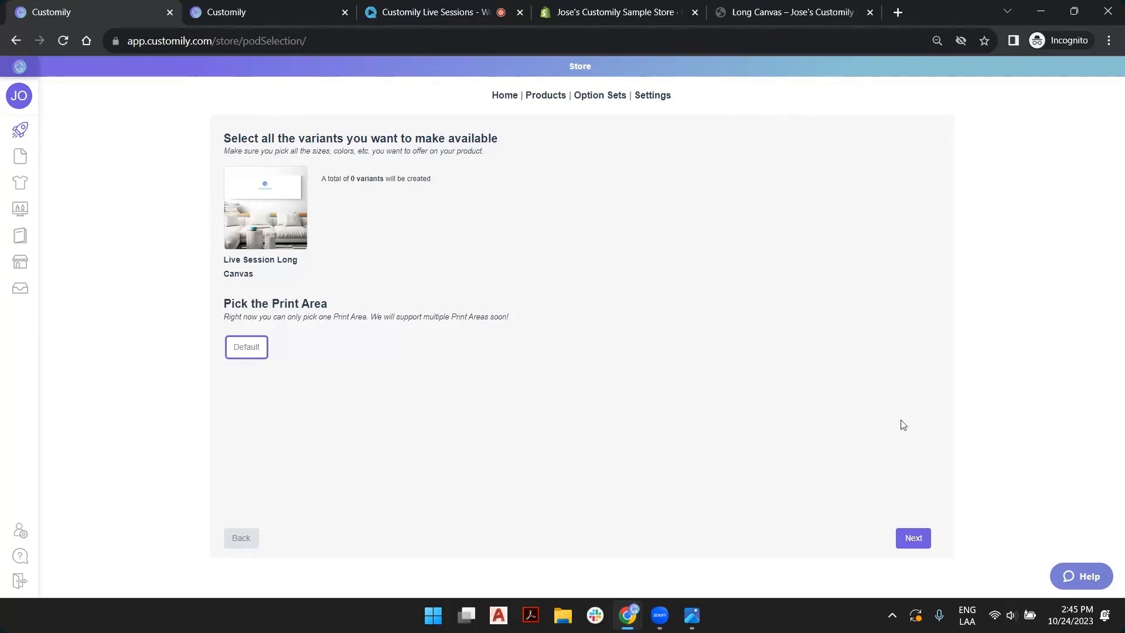
- Keep the Default print area and assign it the Live Session Long Design Gnomes design from your own designs
left_click(914, 538)
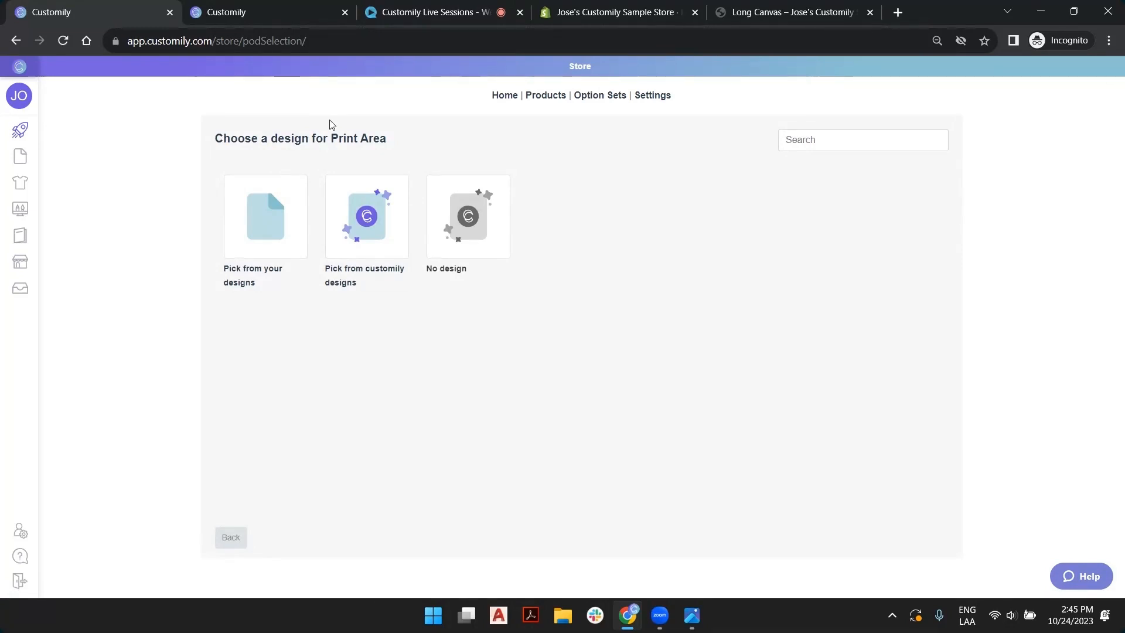
left_click(352, 203)
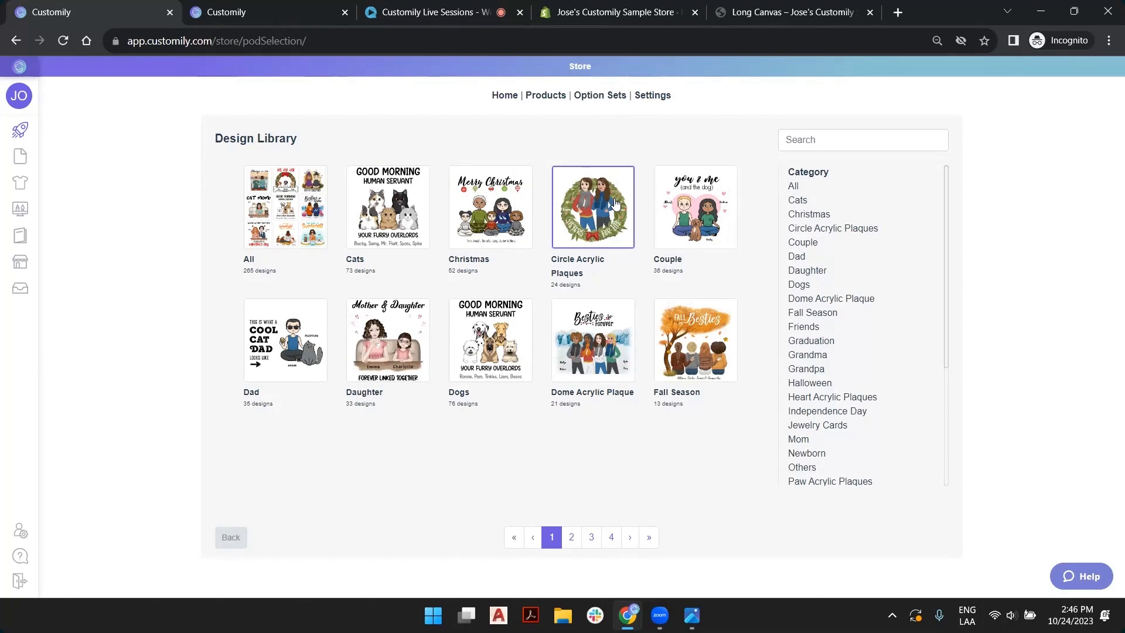
left_click(230, 536)
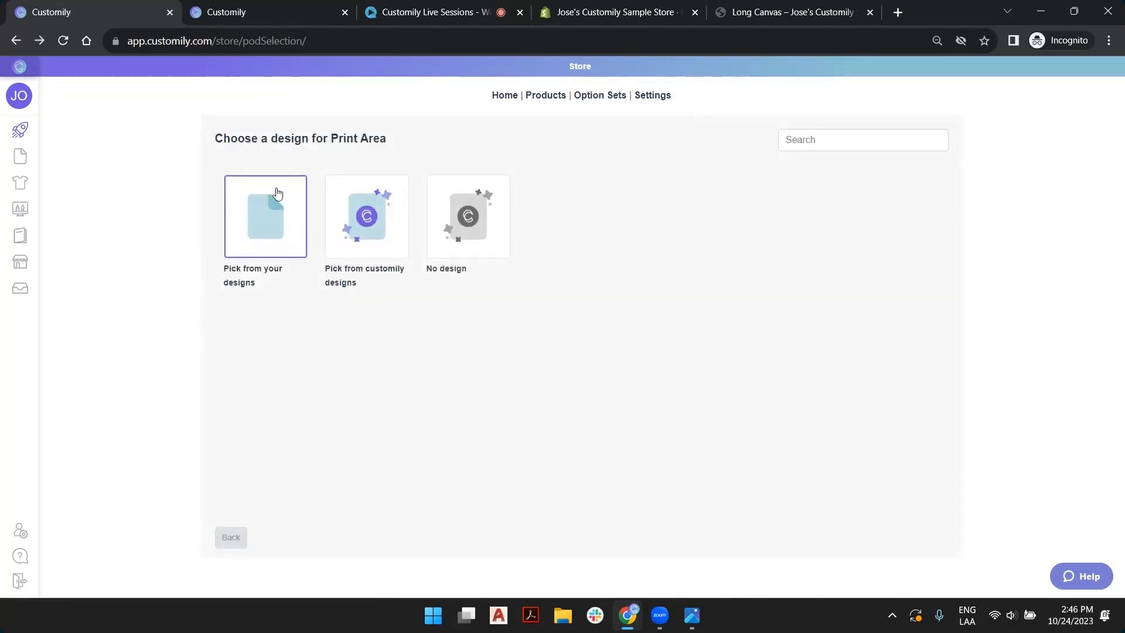
left_click(273, 223)
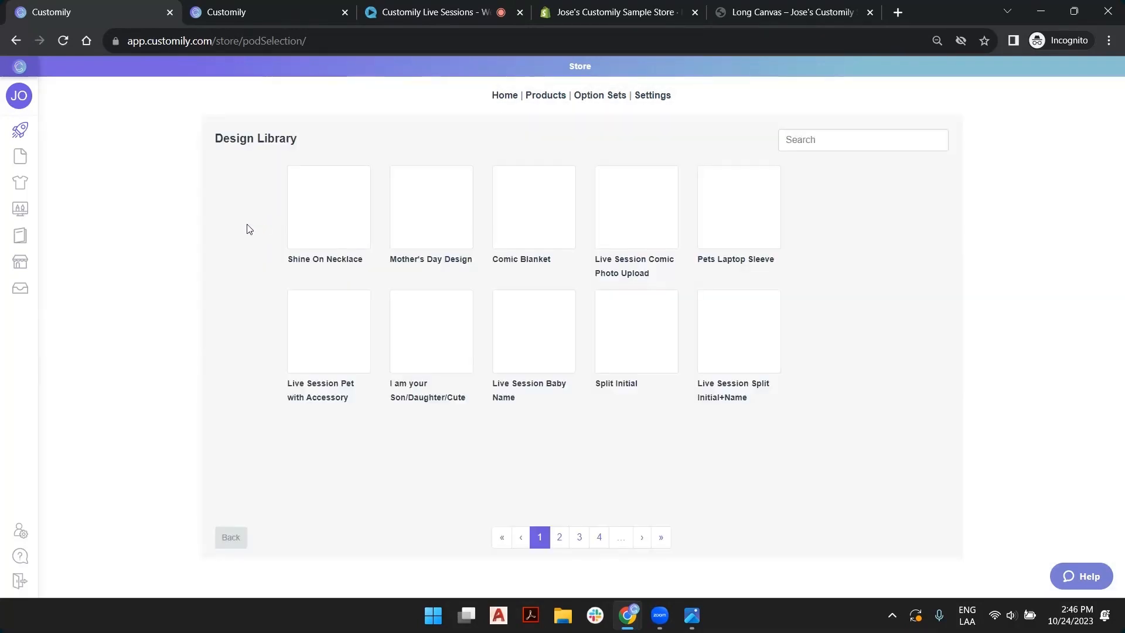
left_click(664, 544)
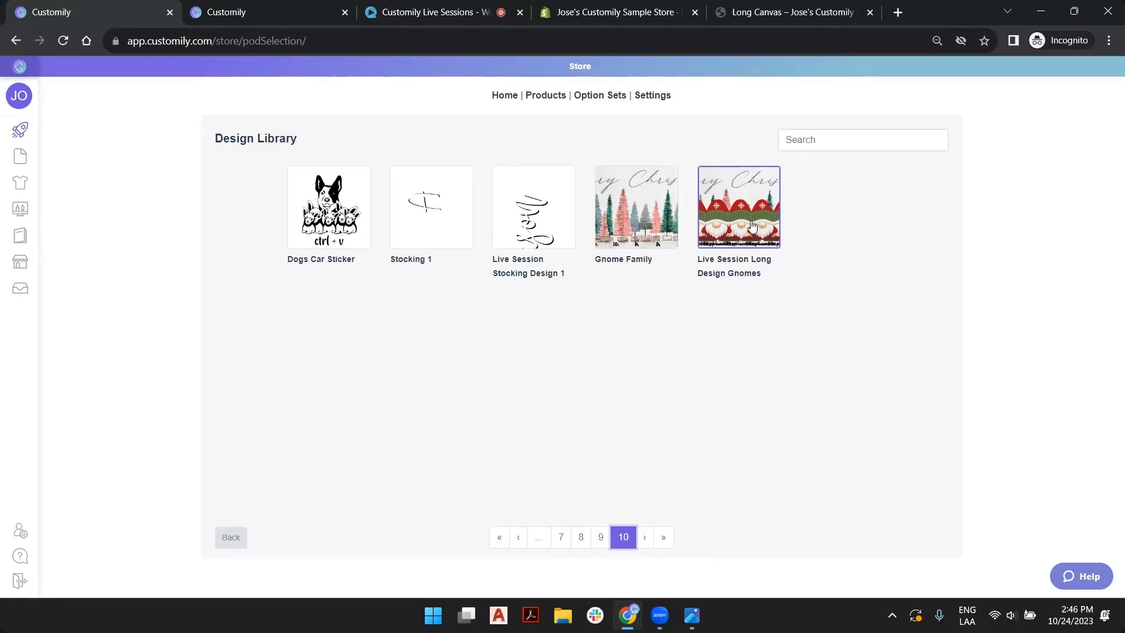
left_click(752, 227)
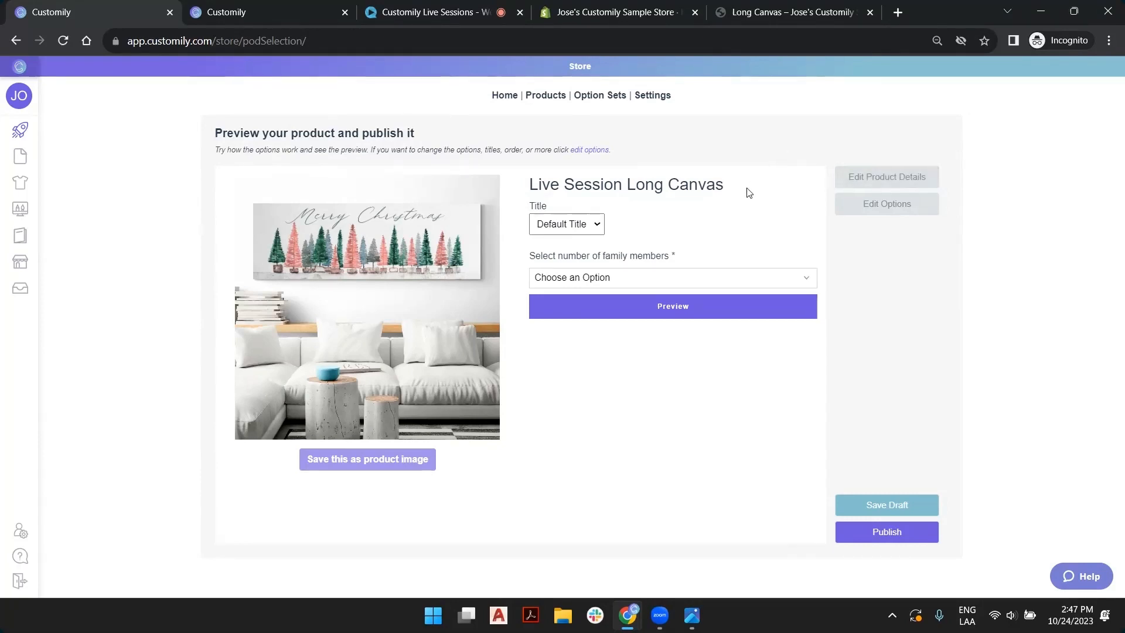
- Set the product title to "Live Session Long Canvas - Merry Christmas" and the price to 39, and save the product details
left_click(864, 176)
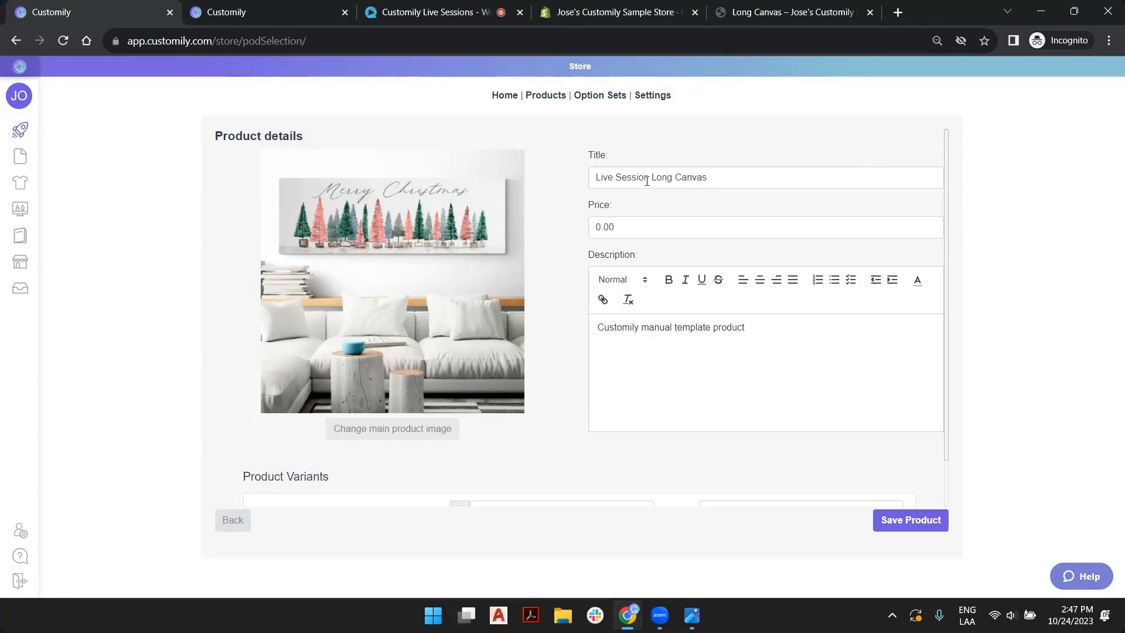
left_click(717, 181)
type("- M")
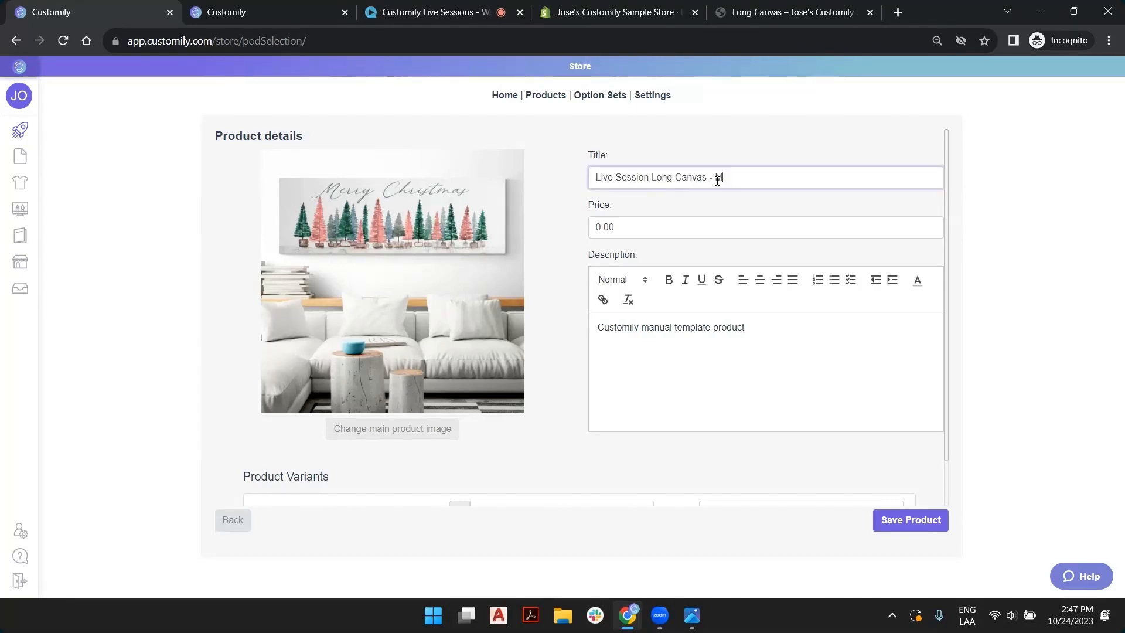
type("erry Christmas")
key("Tab")
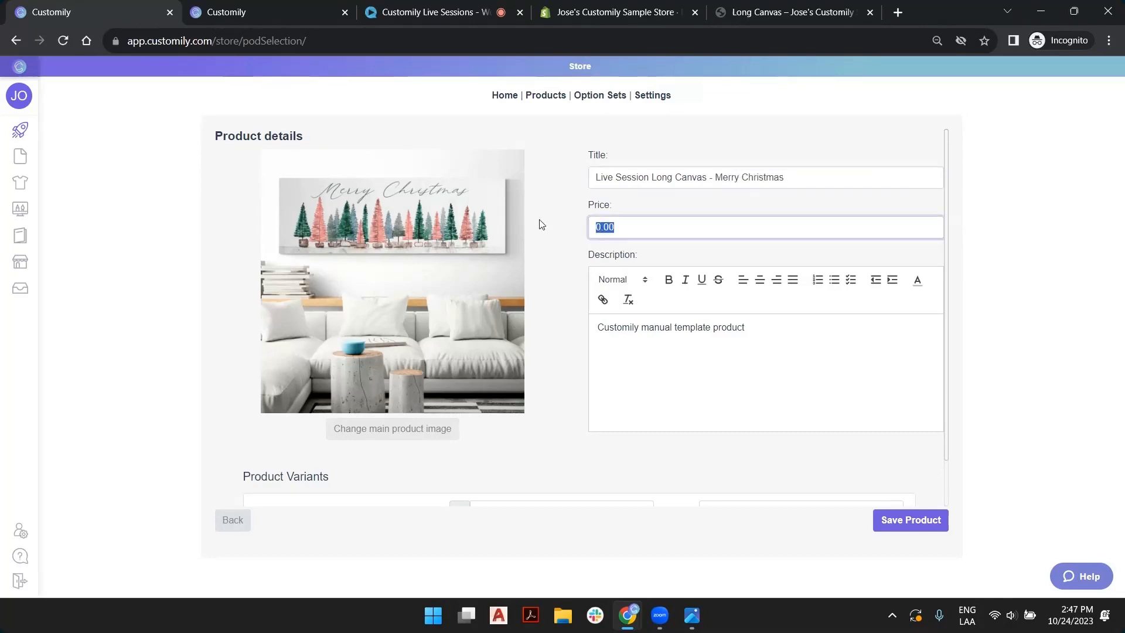
type("39")
left_click(575, 234)
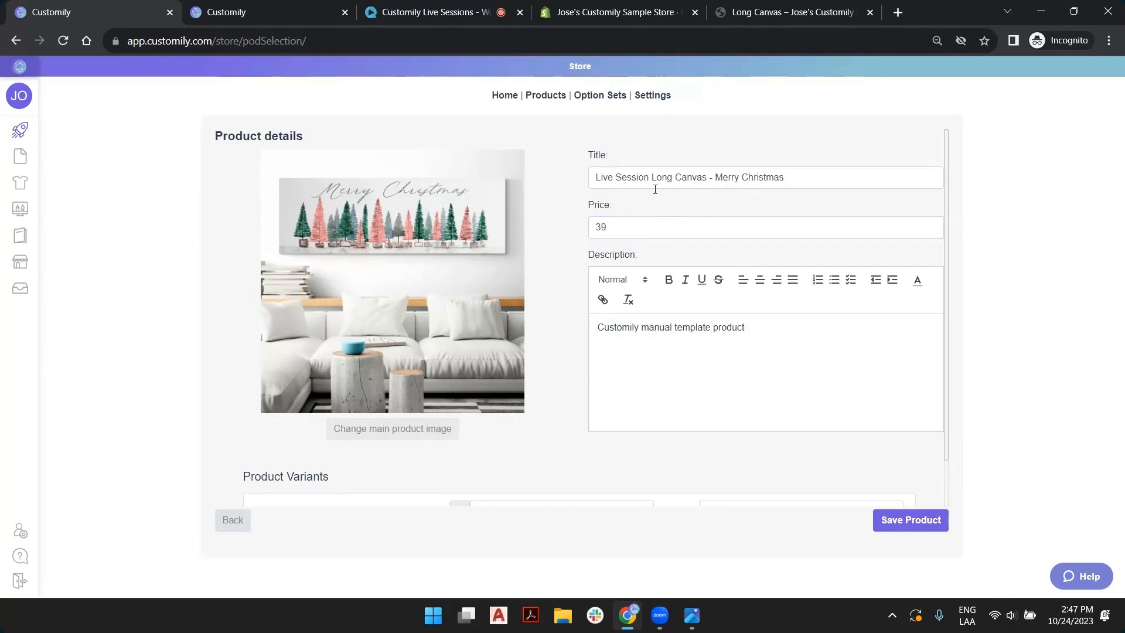
scroll(574, 295, "down", 1)
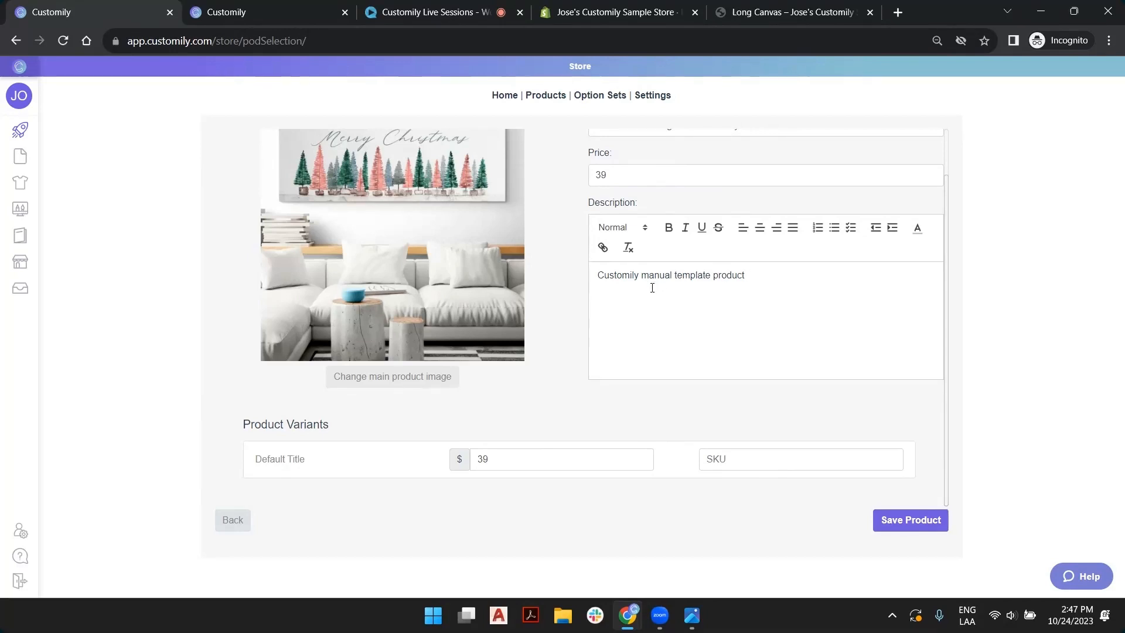
left_click(886, 522)
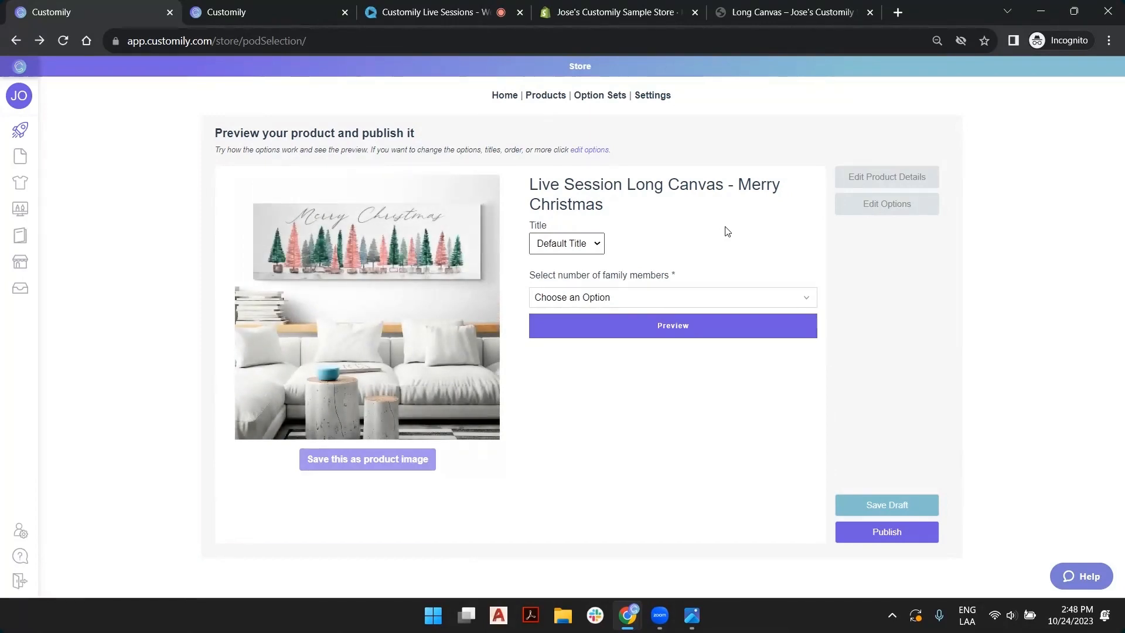
- Set the product preview to 2 members, with the gift-box gnome as the first figure and Gnome 2 as the second
left_click(571, 296)
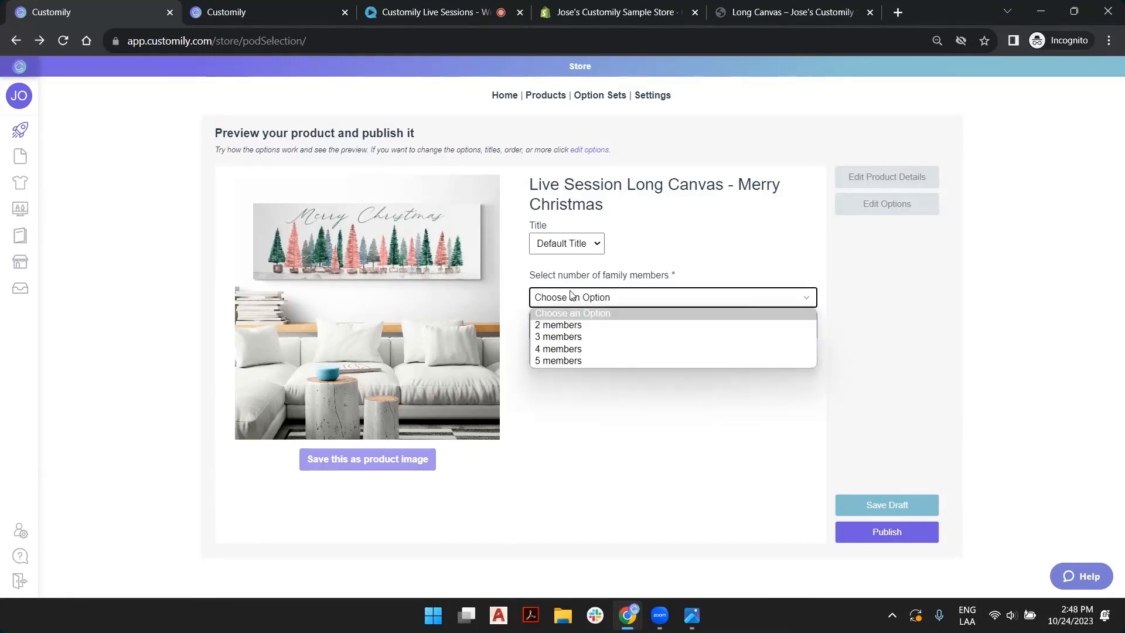
left_click(592, 328)
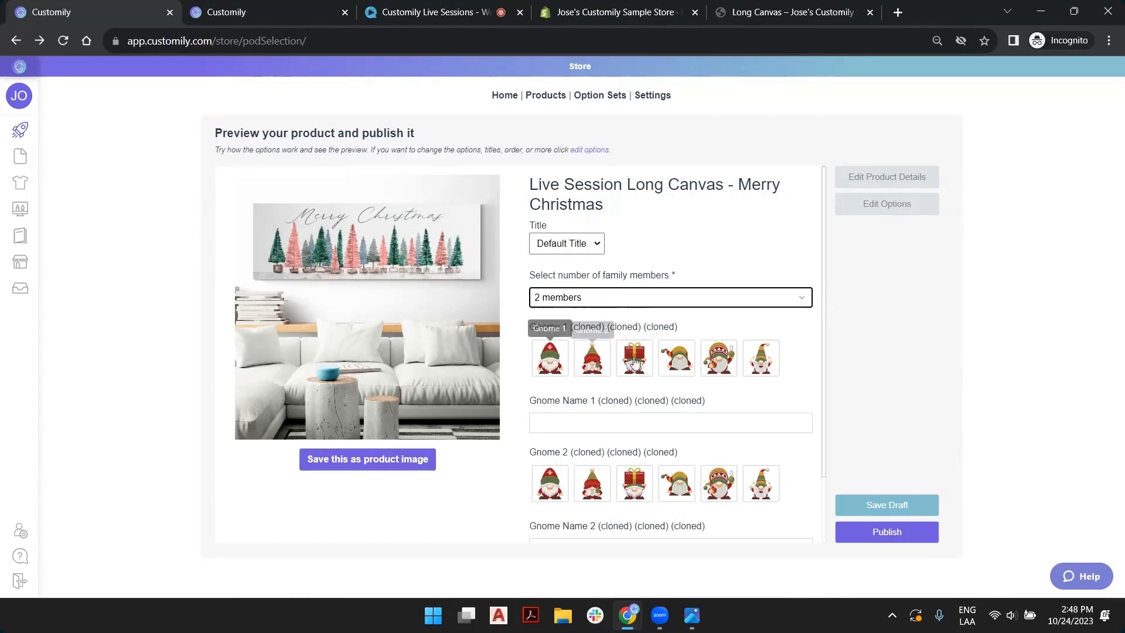
scroll(766, 361, "down", 2)
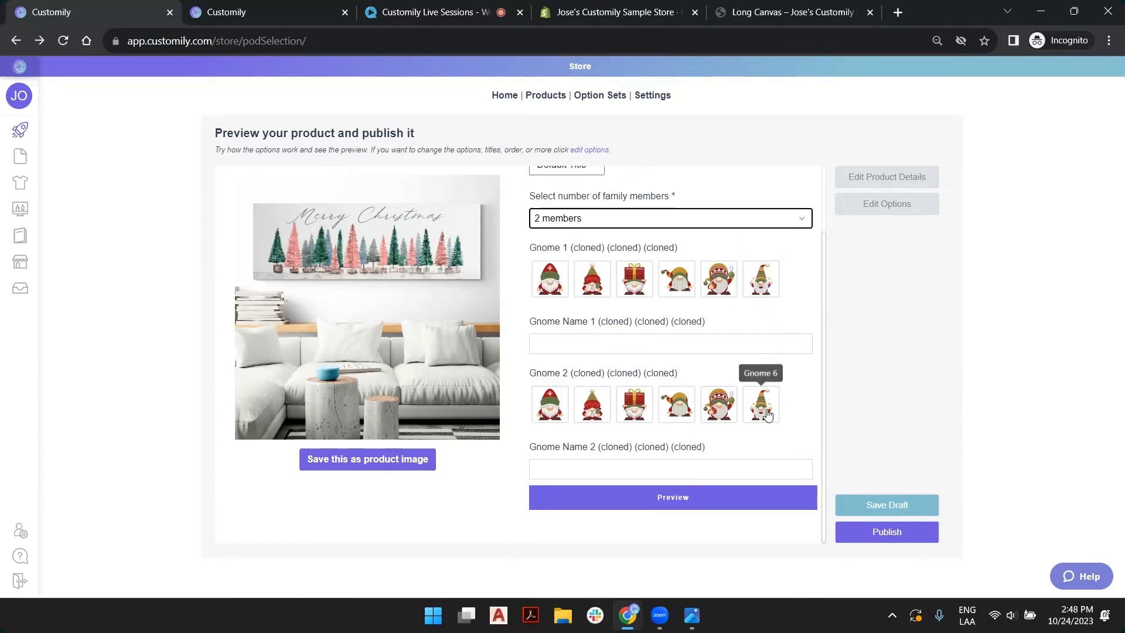
key("Tab")
left_click(588, 467)
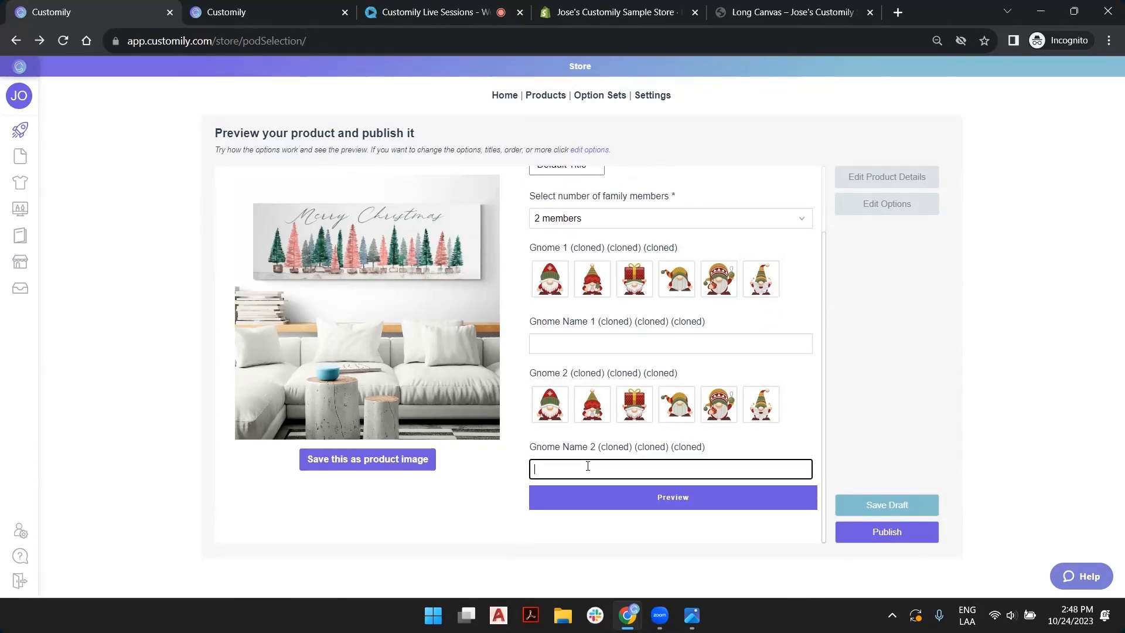
left_click(703, 343)
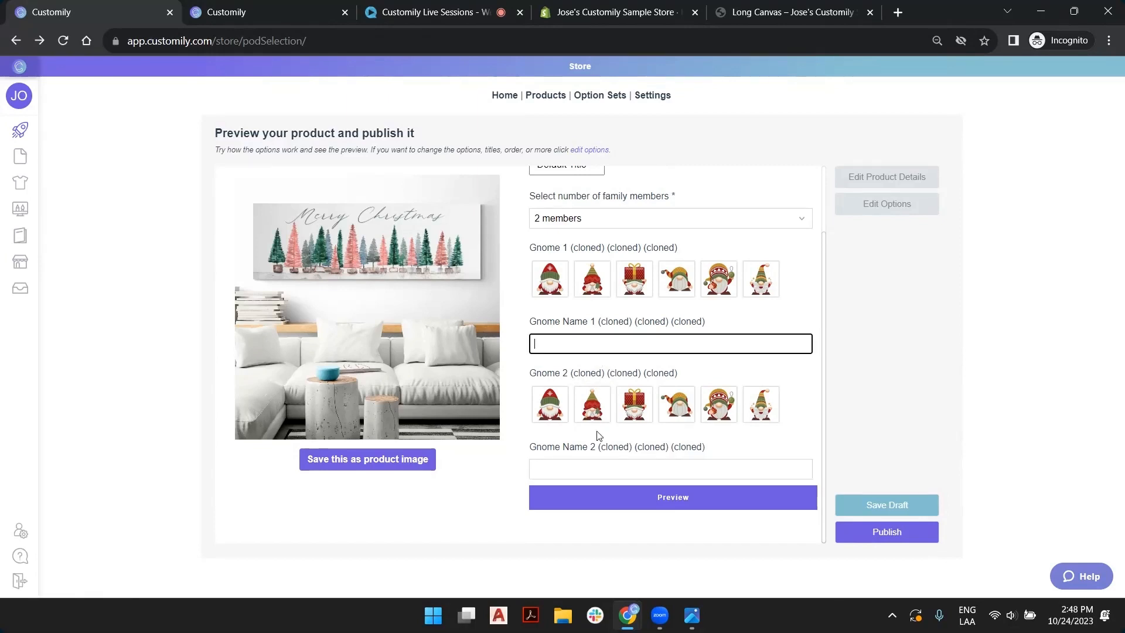
left_click(631, 286)
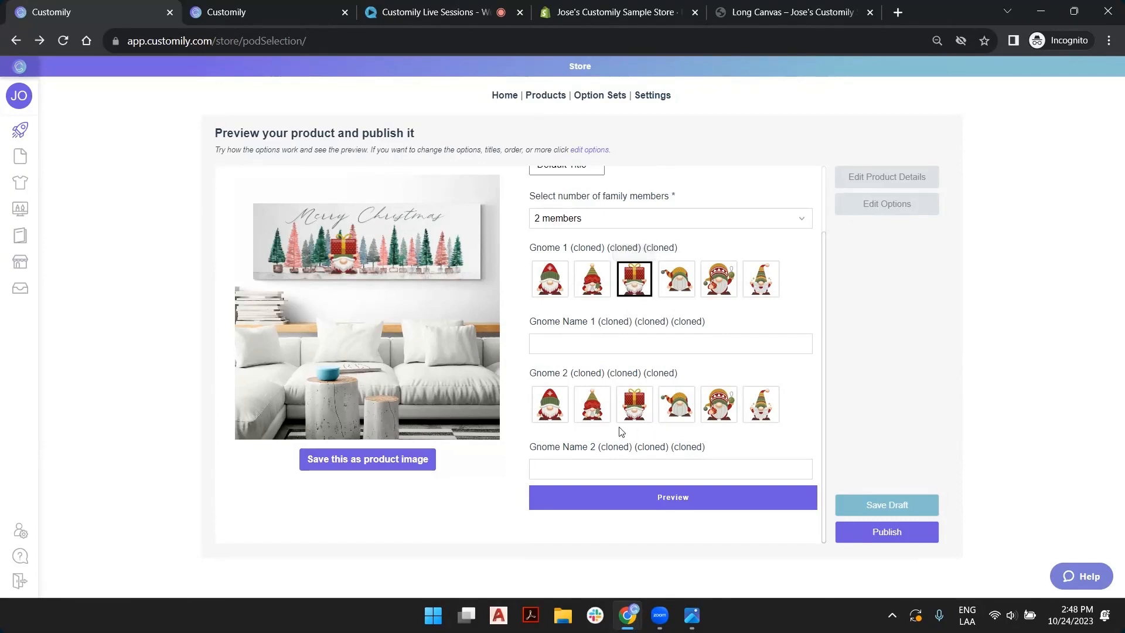
left_click(598, 408)
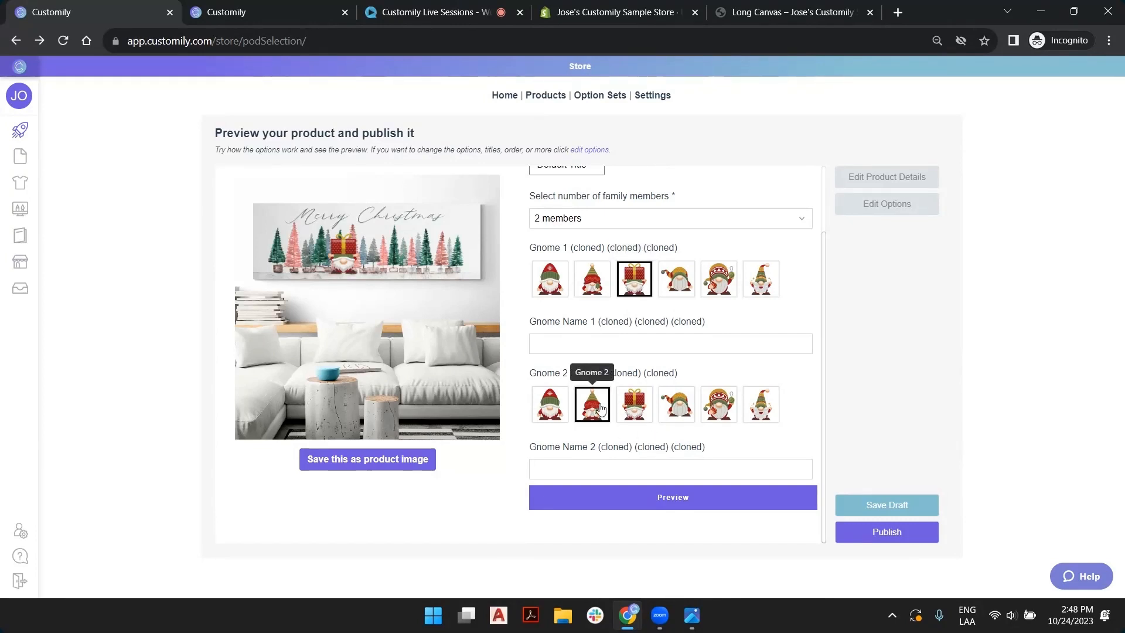
- Enter a first name for each of the two gnomes in the product preview
left_click(618, 343)
type("Kelly")
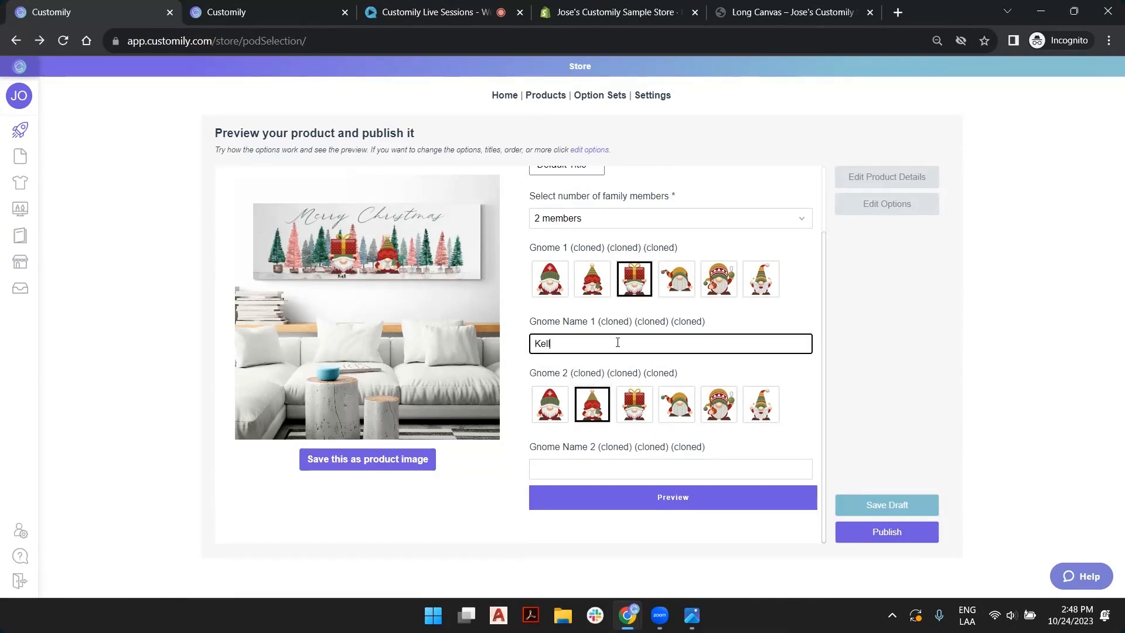
left_click(617, 468)
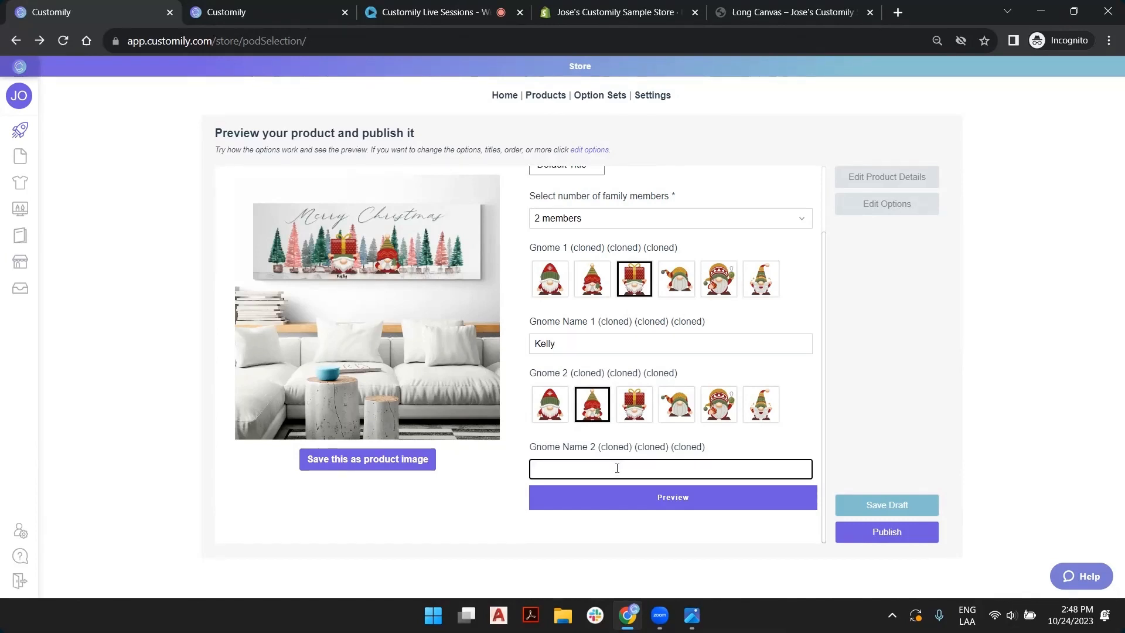
type("Dora")
- View the enlarged mockup of the two-member canvas, close it and save the two-member preview as the product image
left_click(662, 501)
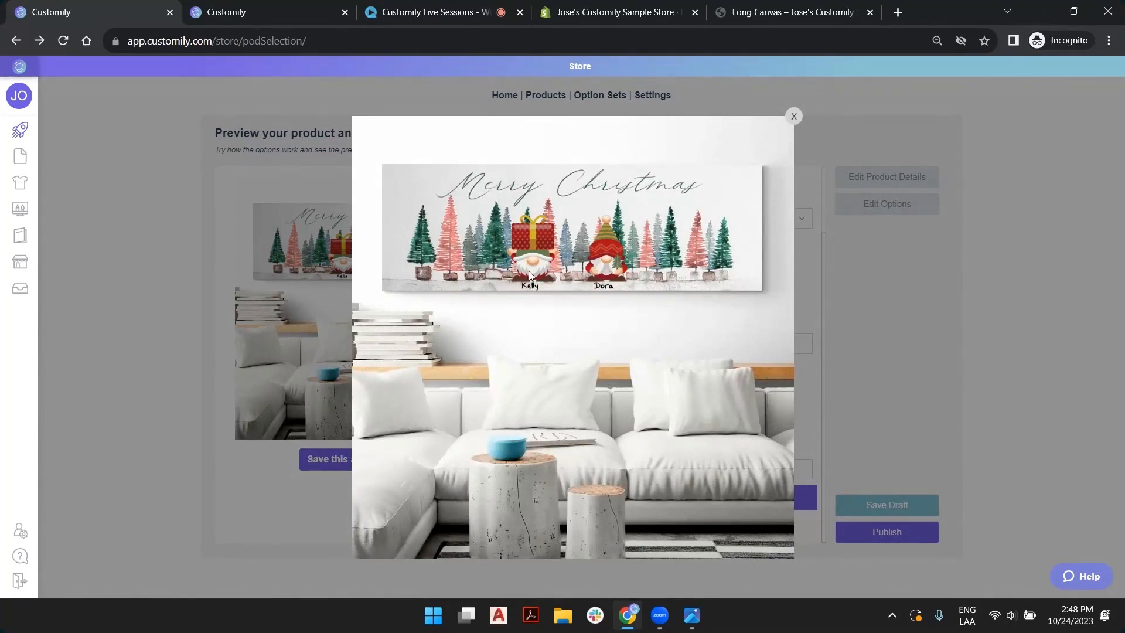
left_click(794, 118)
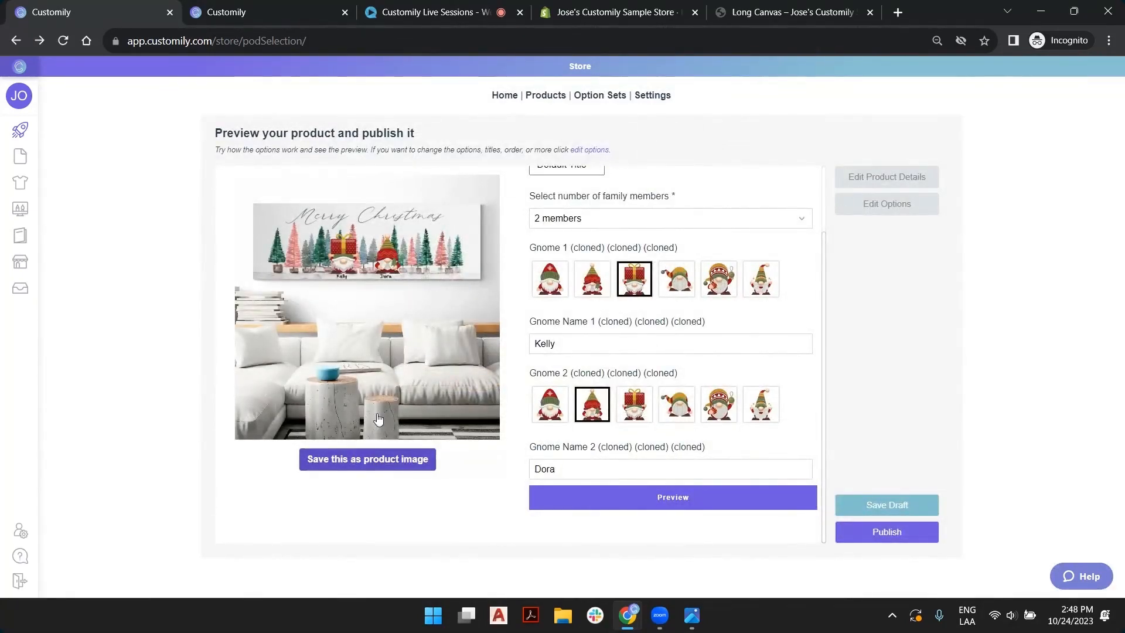
left_click(378, 458)
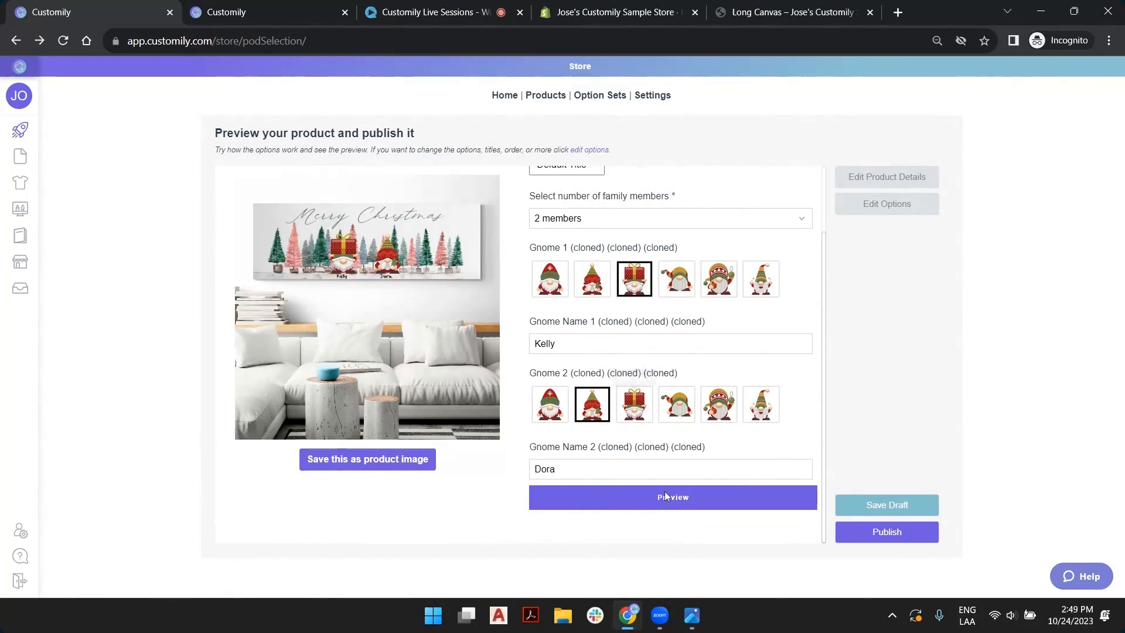
- Switch the preview to 3 members, choose Gnome 5 as the first figure and enter its first name
left_click(609, 220)
left_click(595, 248)
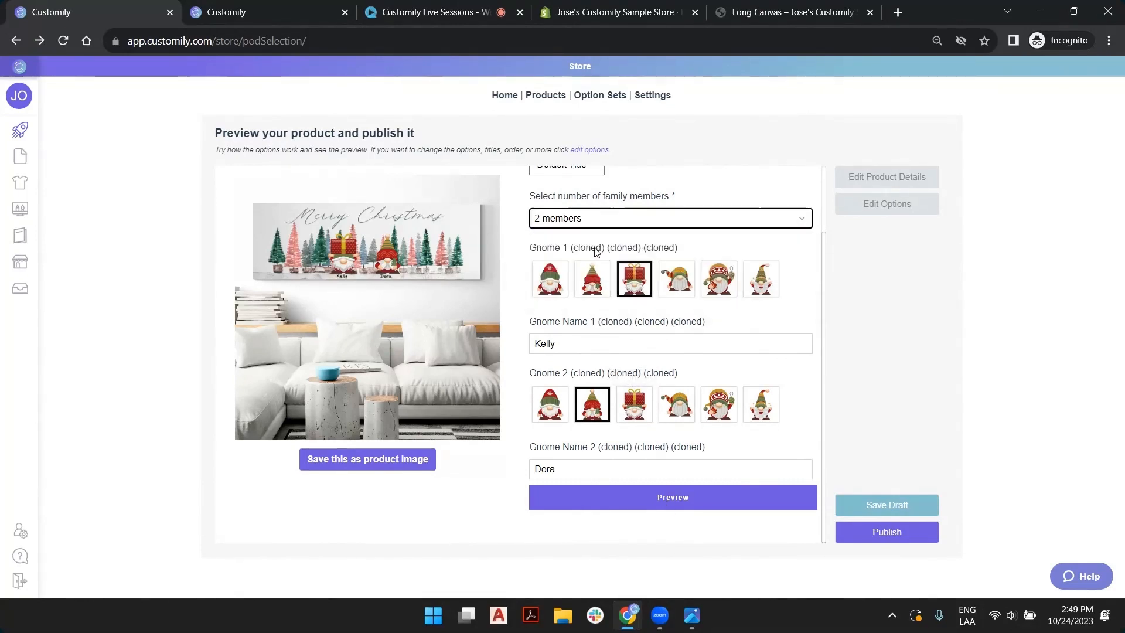
left_click(718, 278)
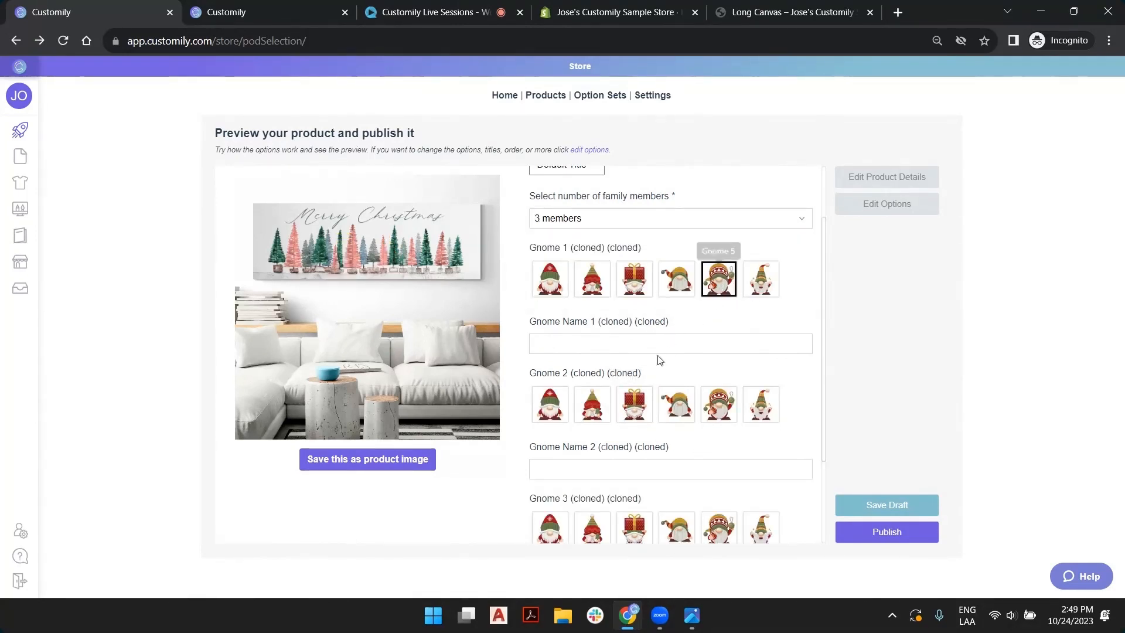
left_click(644, 341)
type("Derek")
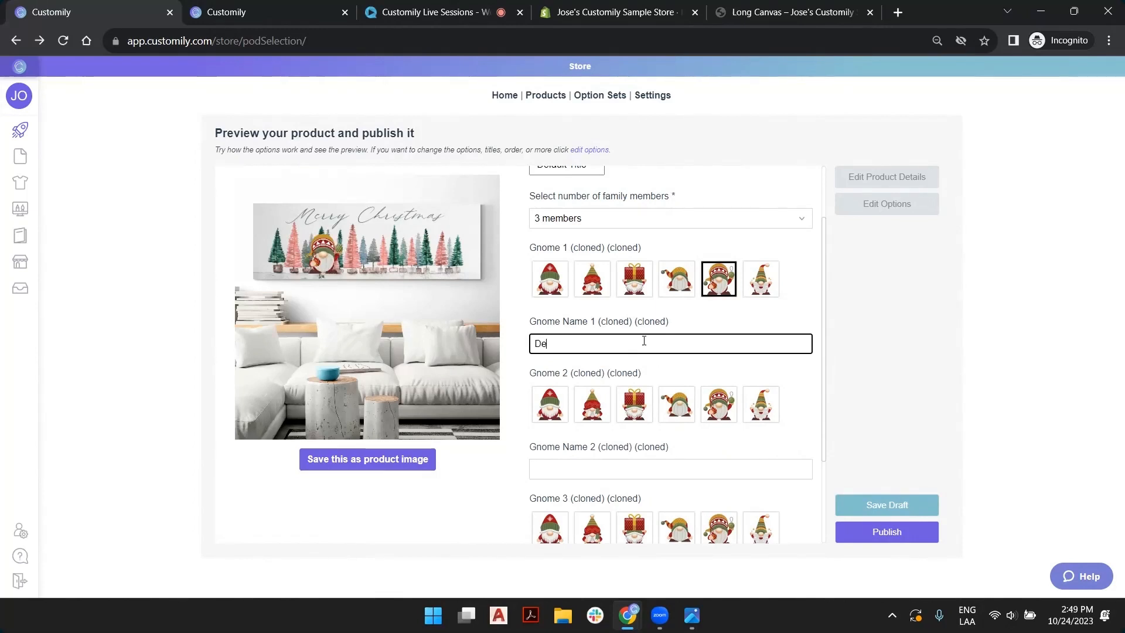
- Choose Gnome 2 as the second figure and Gnome 6 as the third, entering a first name for each
left_click(591, 405)
left_click(606, 471)
type("Barry")
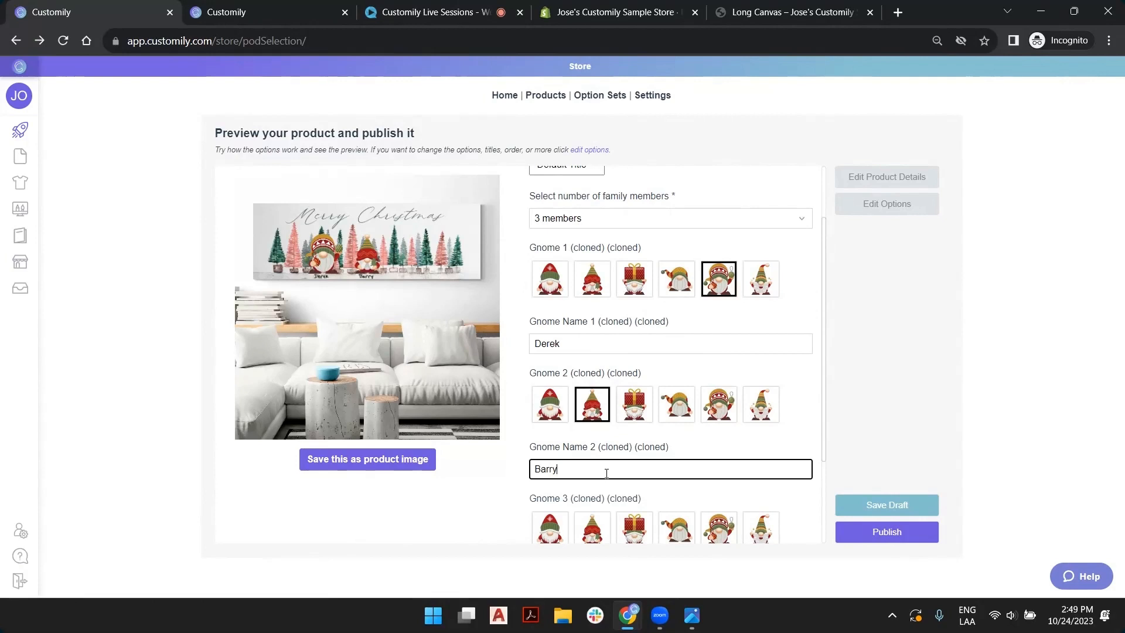
scroll(622, 459, "down", 2)
left_click(760, 404)
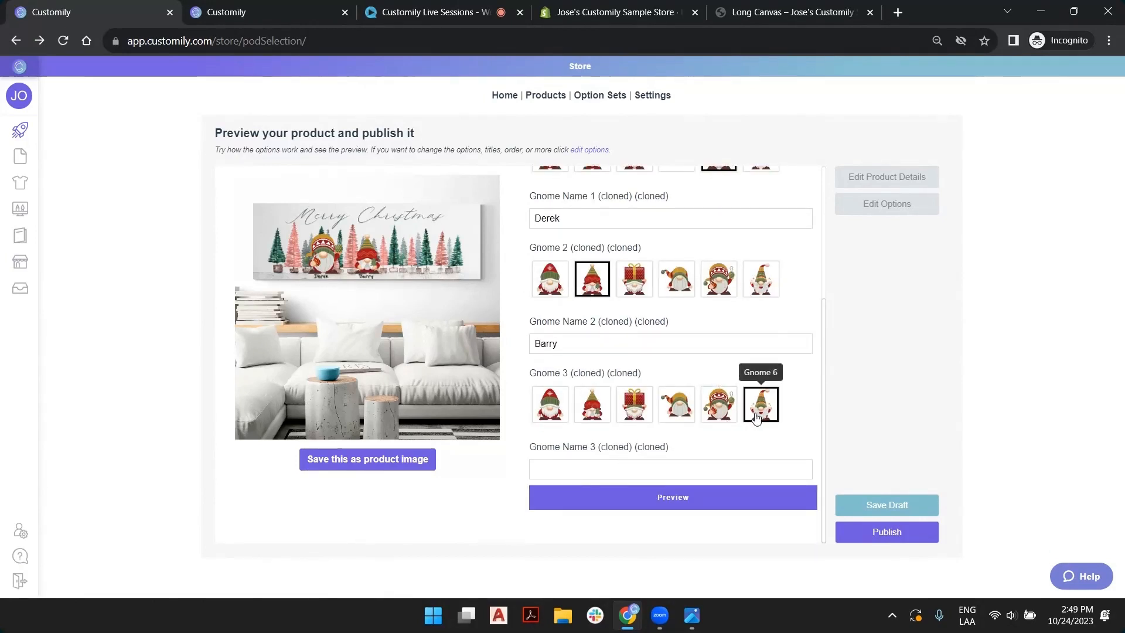
left_click(699, 472)
type("Molly")
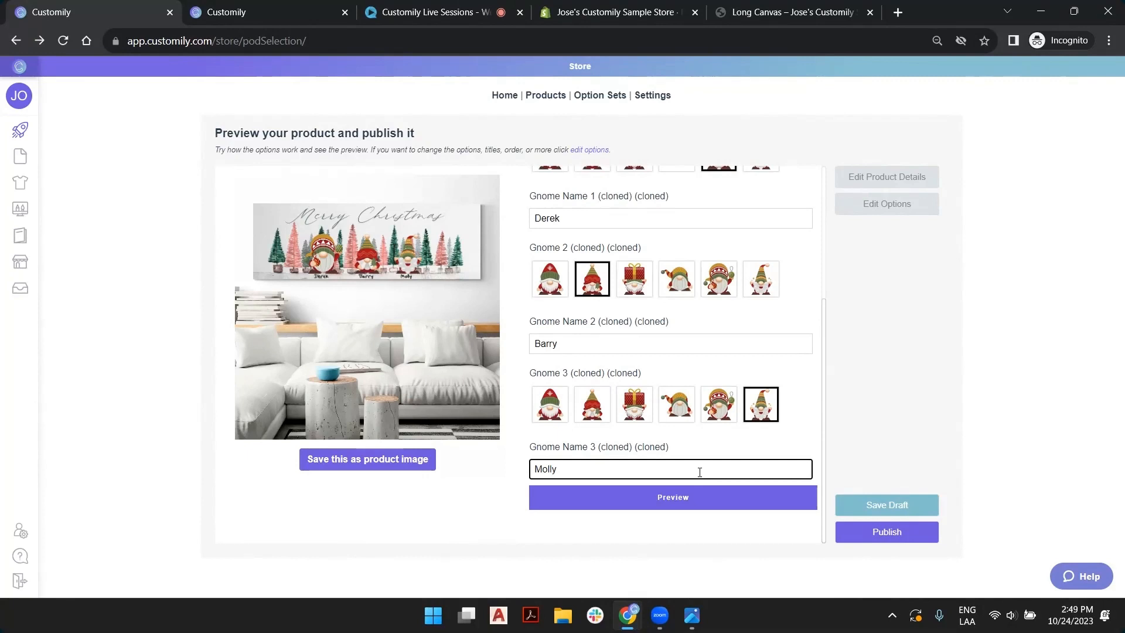
- Open the enlarged three-member mockup, save it as listing 1.png in Call Assets > LIVE SESSIONS > 10-24, and close the preview
left_click(701, 503)
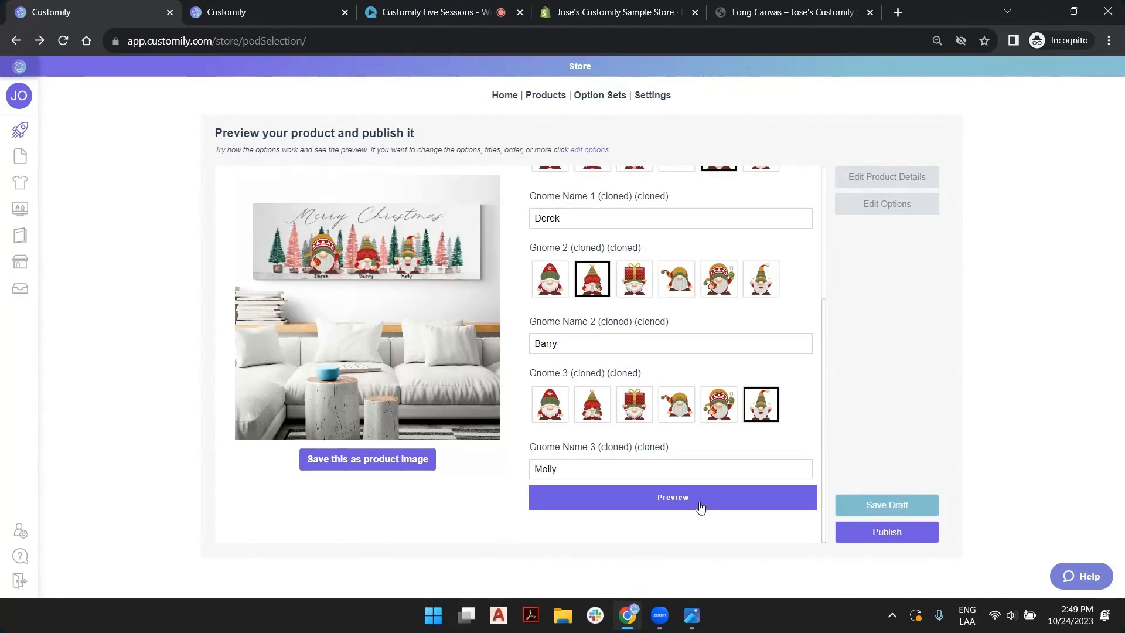
right_click(566, 285)
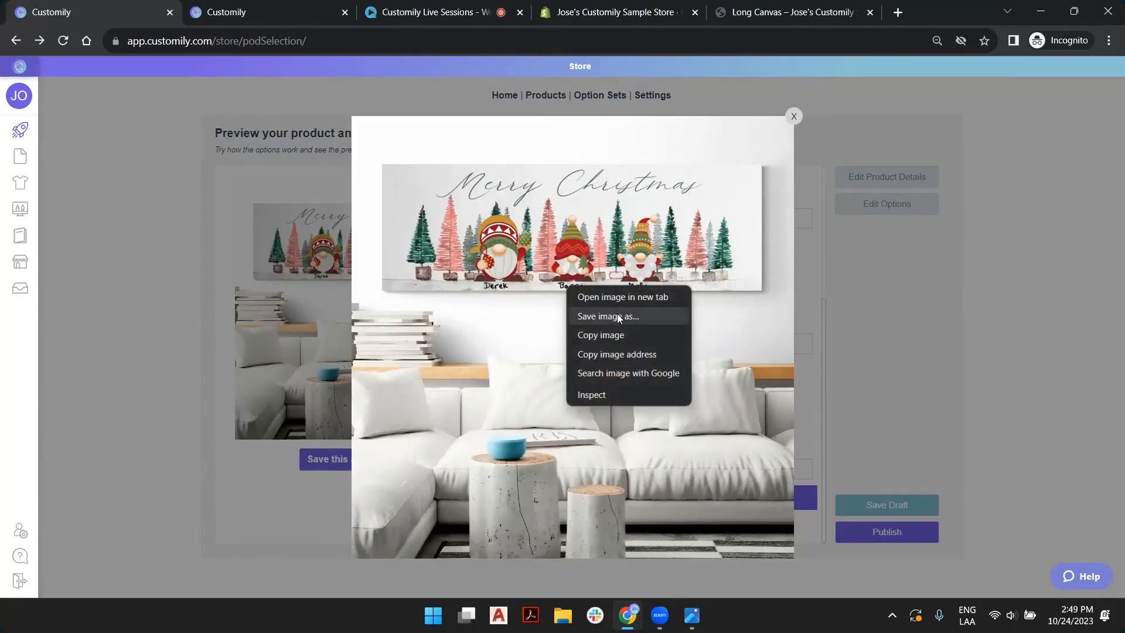
left_click(624, 316)
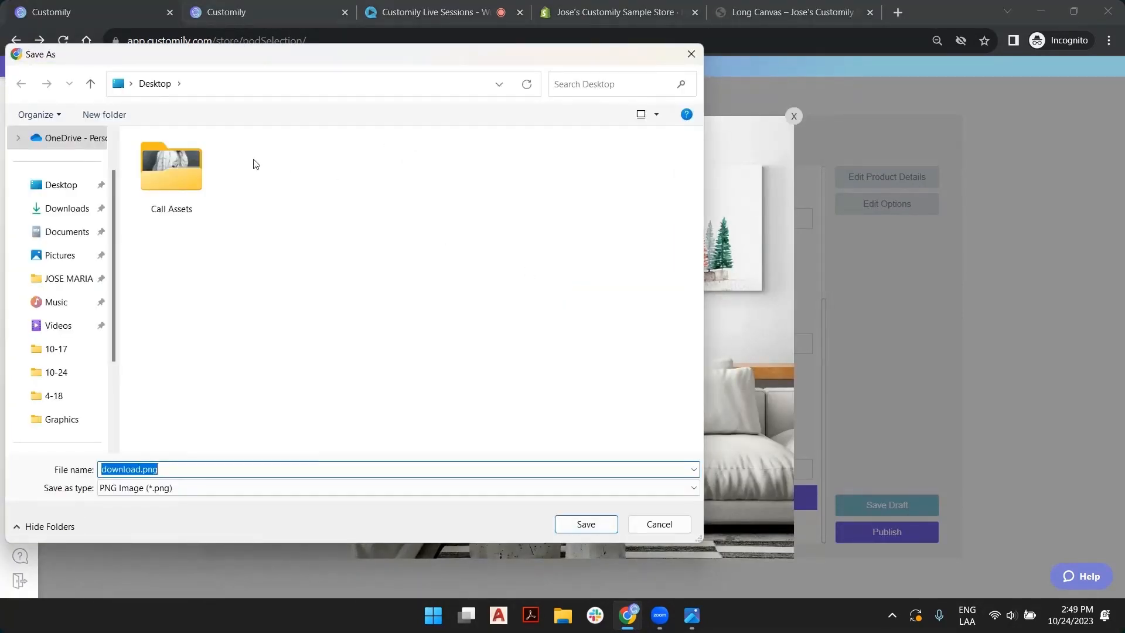
double_click(161, 170)
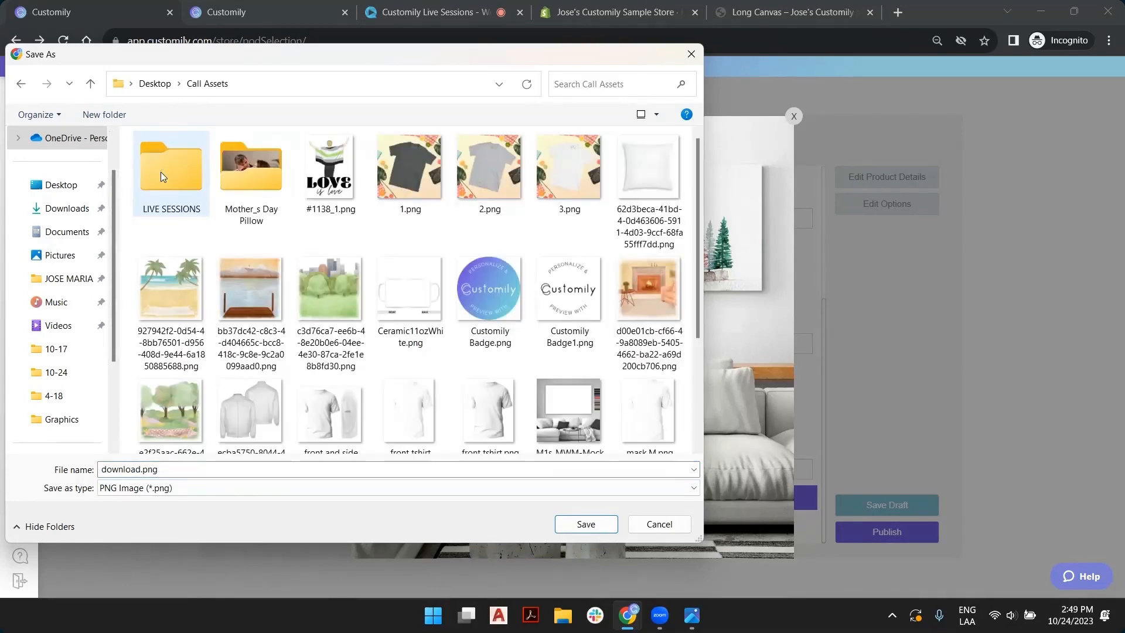
double_click(160, 172)
double_click(249, 172)
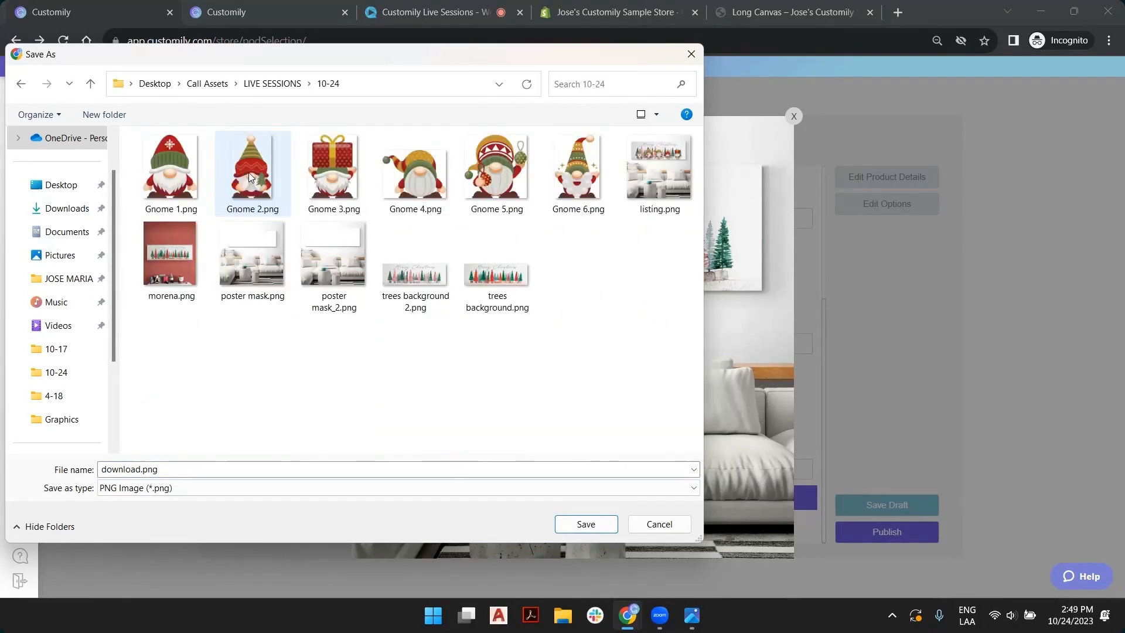
type("lis")
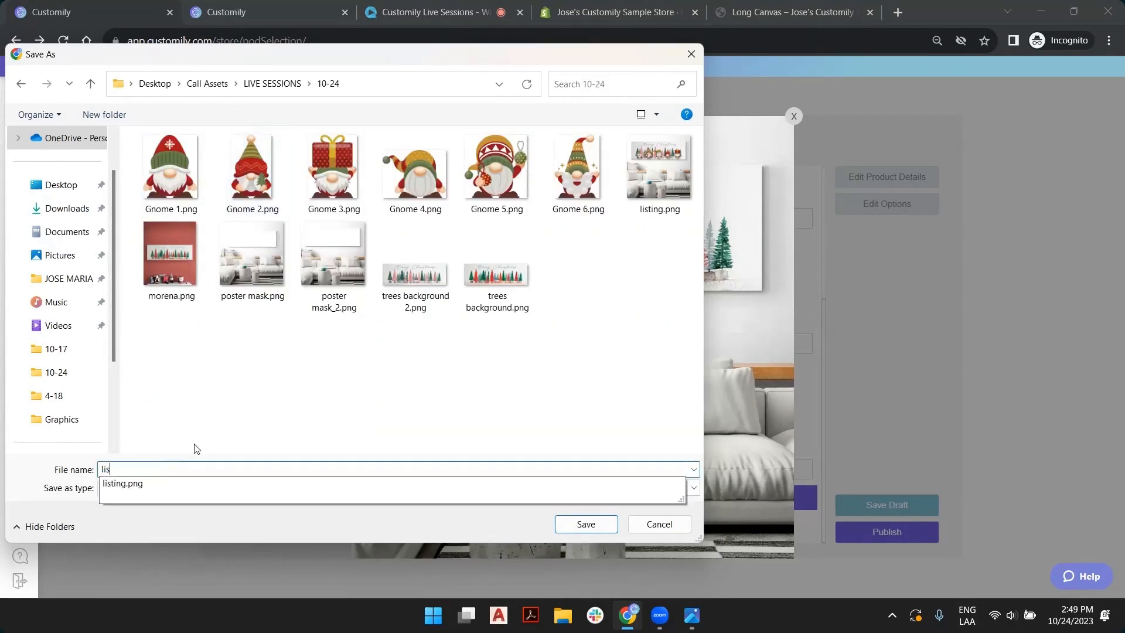
type("ting 1+")
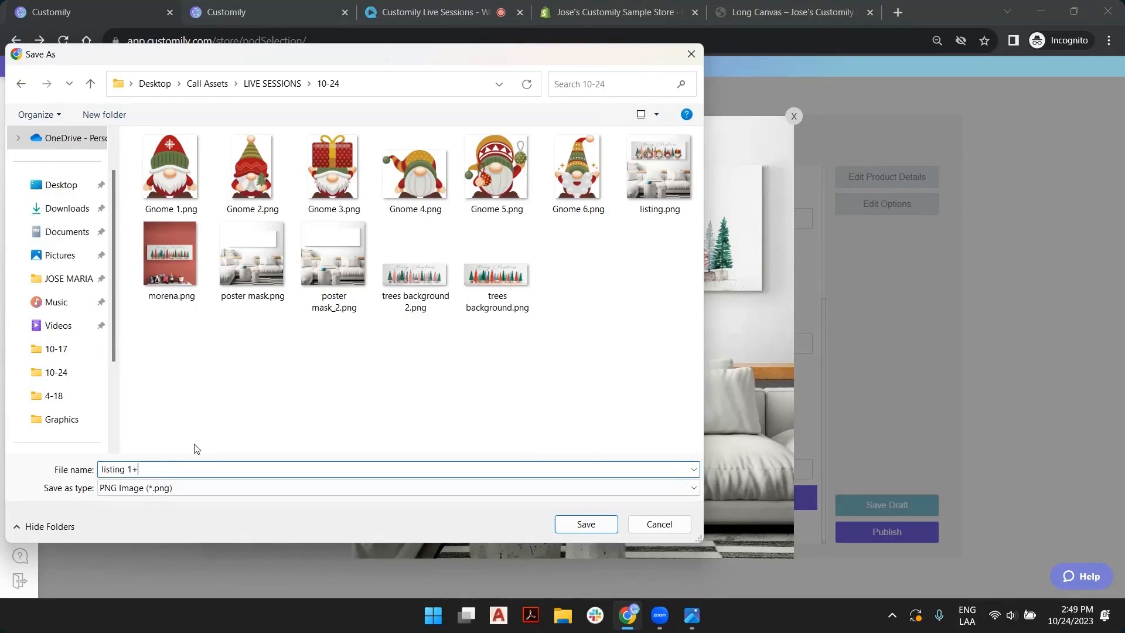
type(" 1")
key("Return")
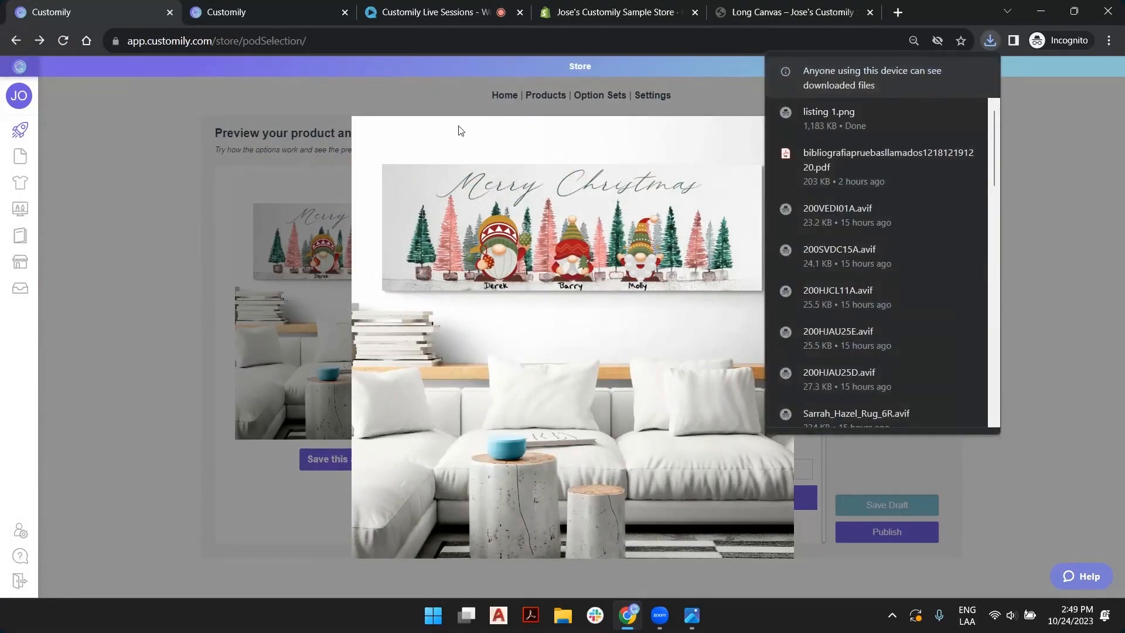
left_click(687, 175)
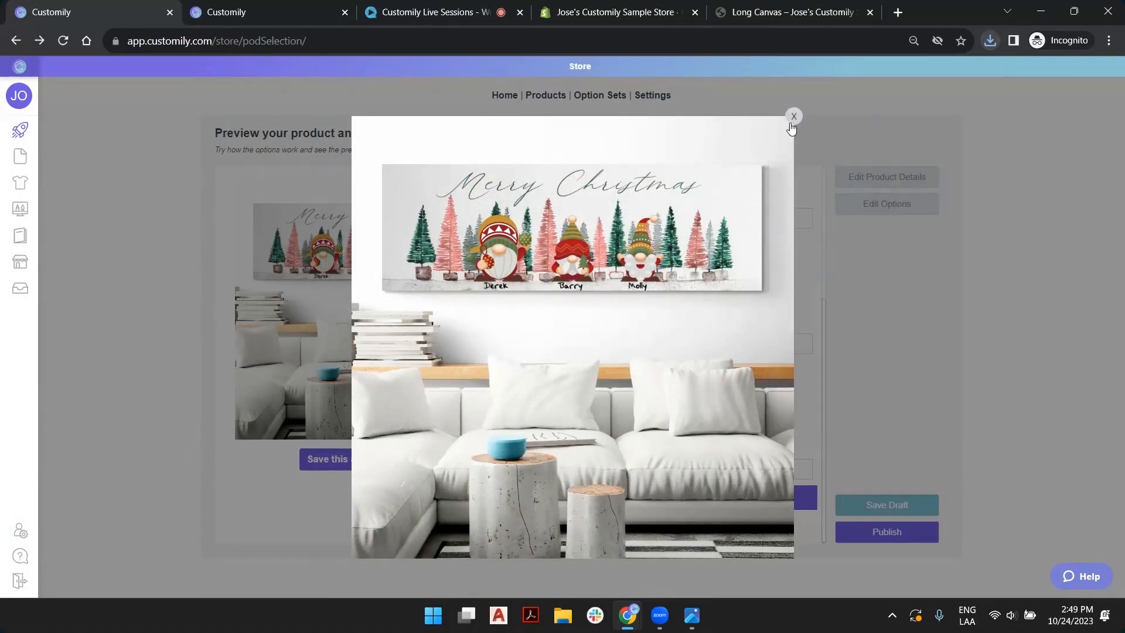
left_click(792, 124)
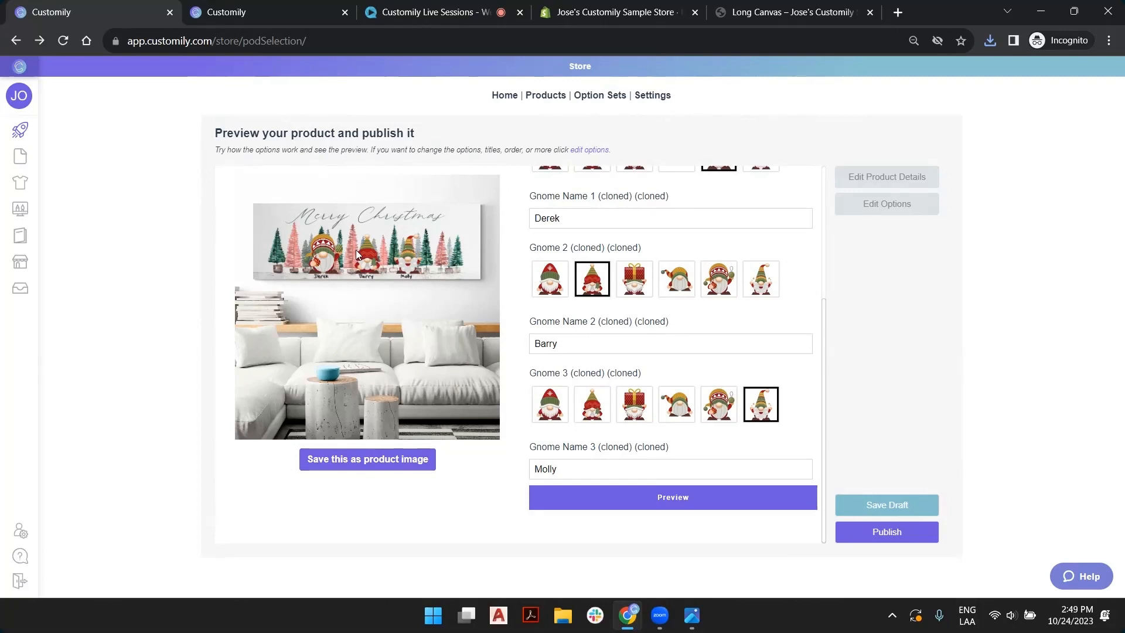
- Publish the Live Session Long Canvas - Merry Christmas product and reload its storefront page
scroll(663, 194, "up", 4)
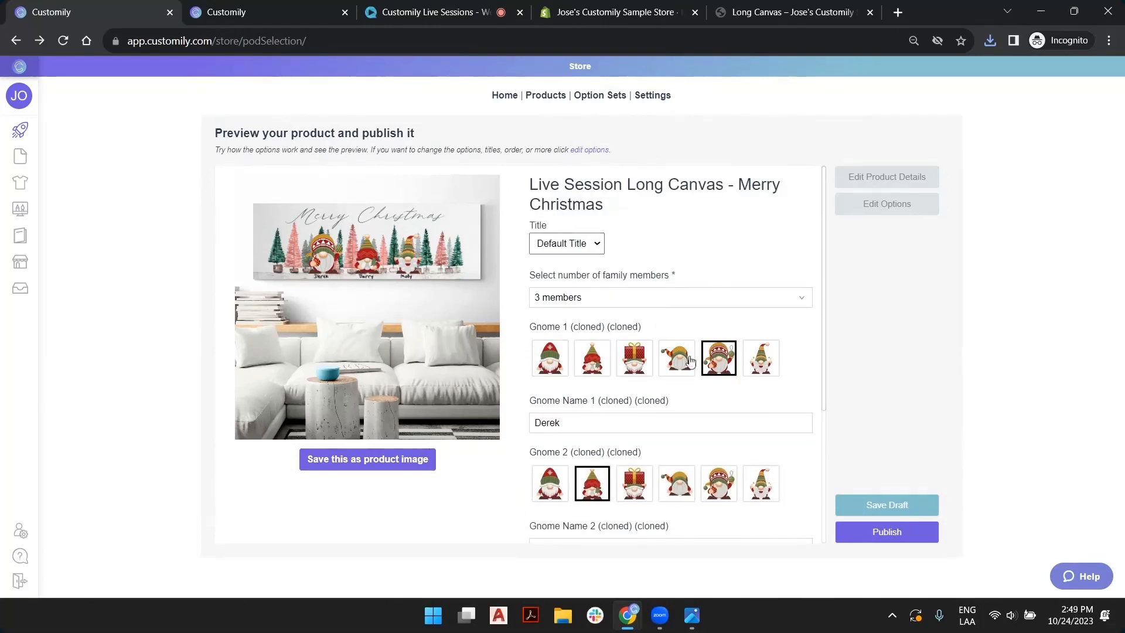
scroll(690, 360, "down", 4)
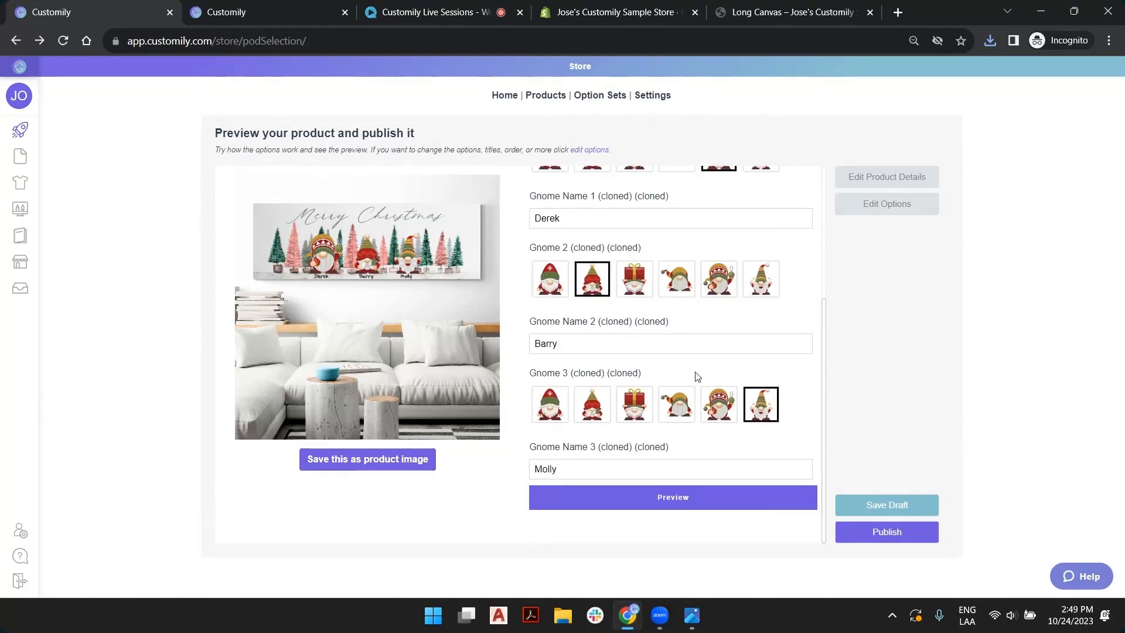
left_click(898, 533)
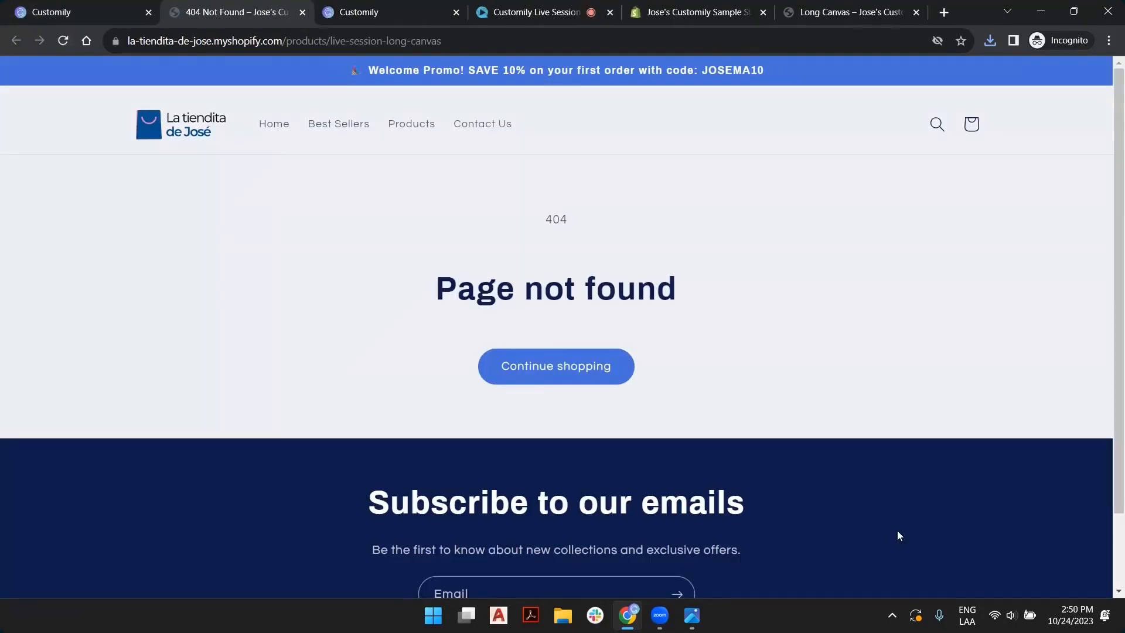
left_click(64, 42)
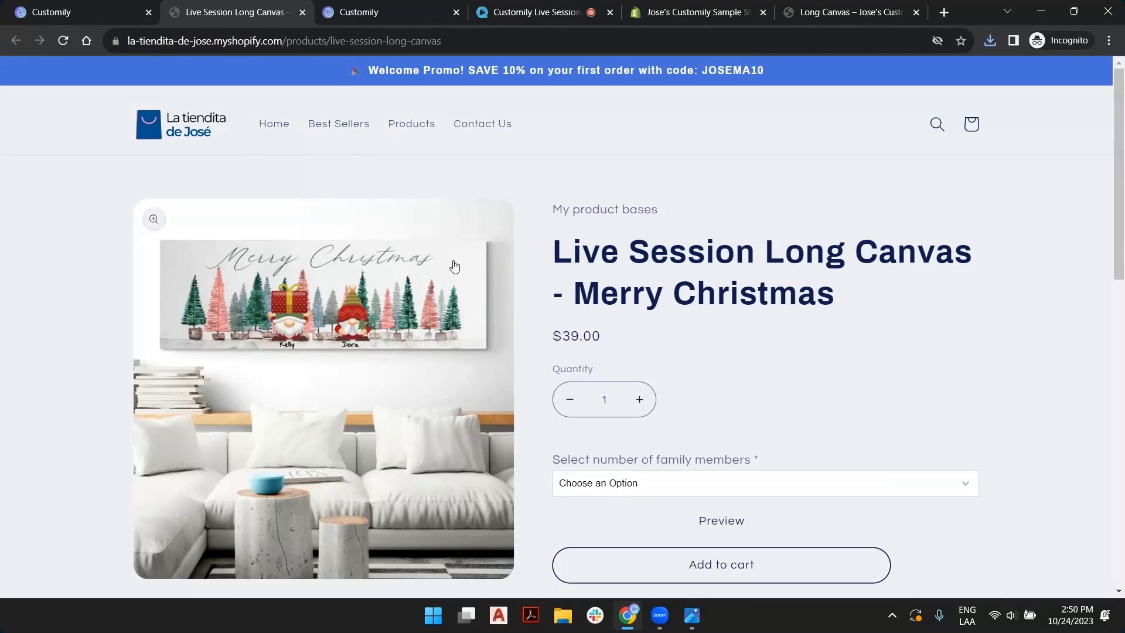
- On the storefront page, select 5 members and choose Gnome 1 through Gnome 5 in order for the five figures
scroll(845, 282, "down", 3)
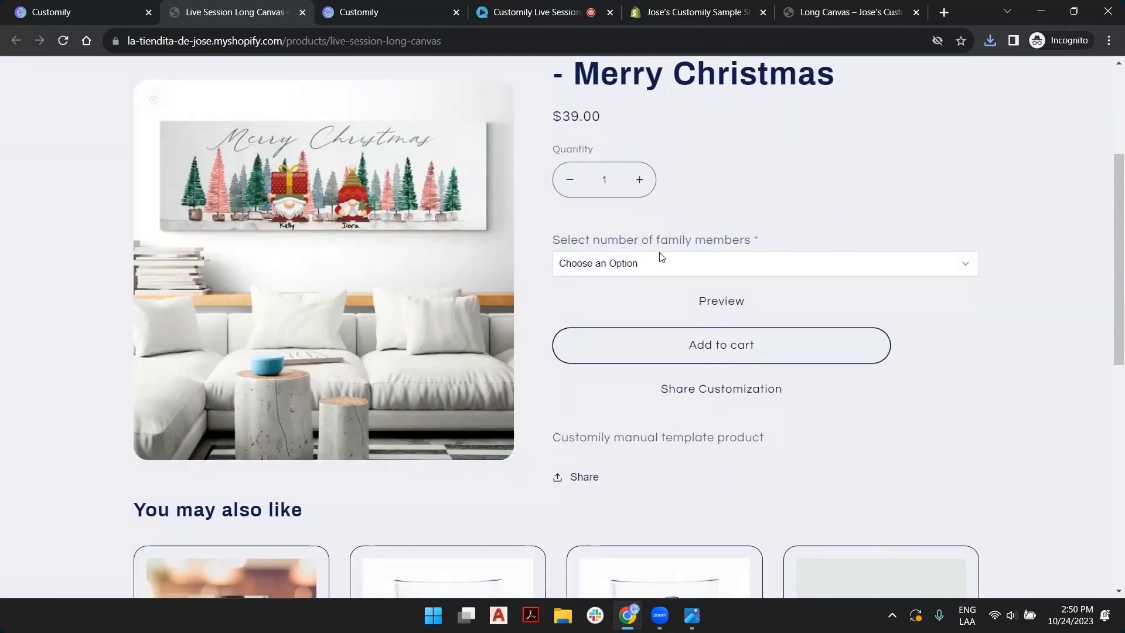
left_click(728, 267)
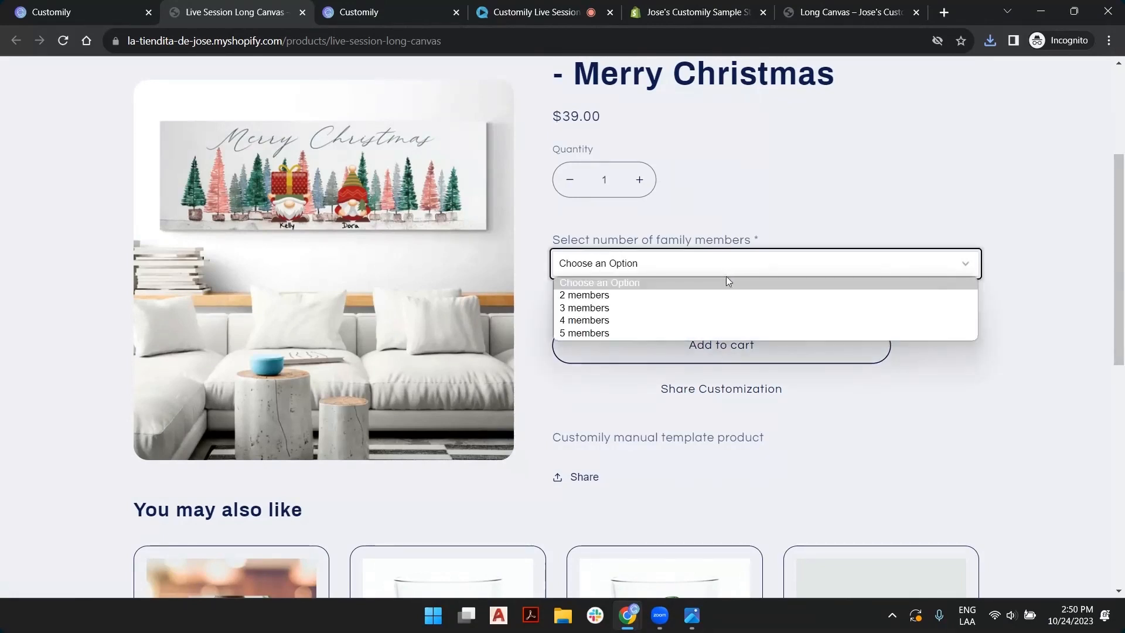
left_click(706, 330)
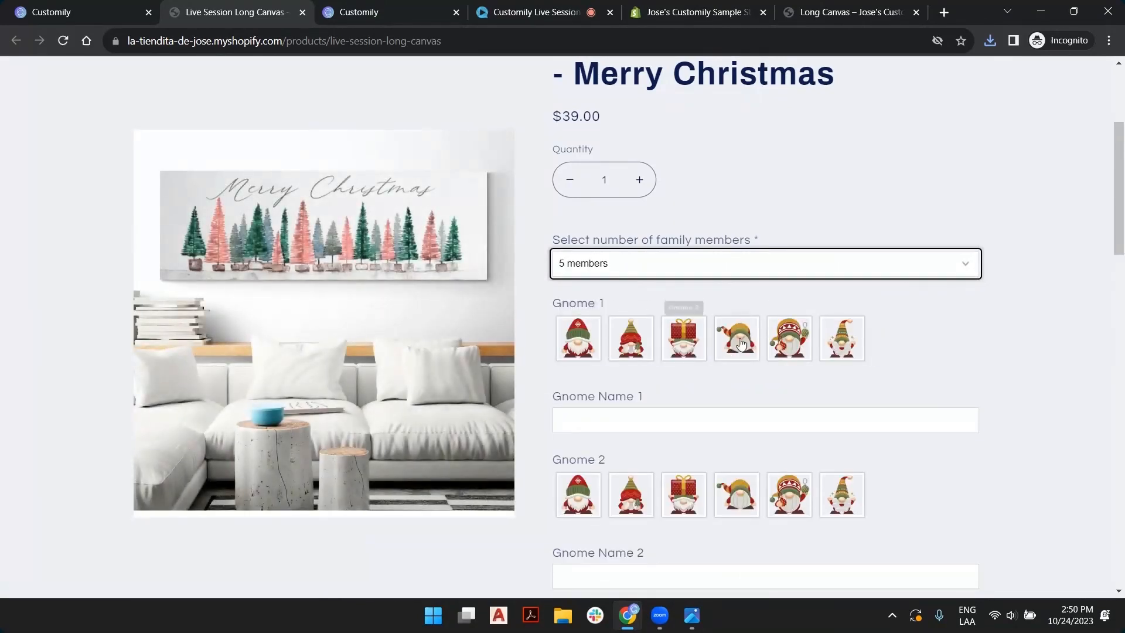
left_click(573, 346)
scroll(580, 337, "down", 3)
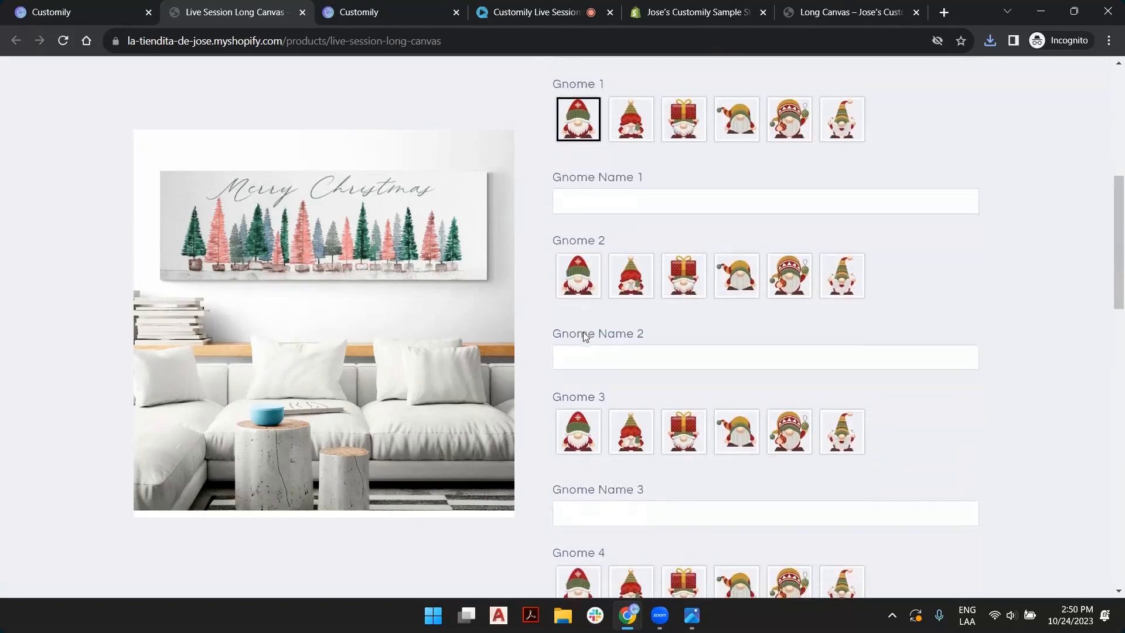
left_click(631, 275)
scroll(630, 261, "down", 1)
left_click(689, 360)
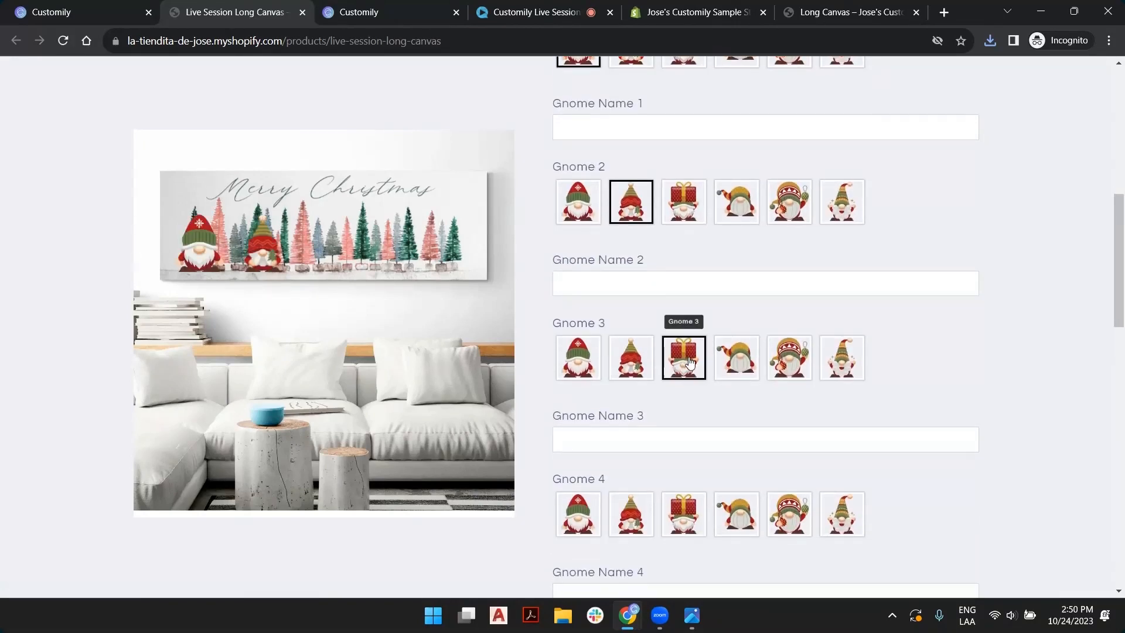
scroll(686, 359, "down", 2)
left_click(736, 365)
scroll(739, 363, "down", 2)
left_click(797, 368)
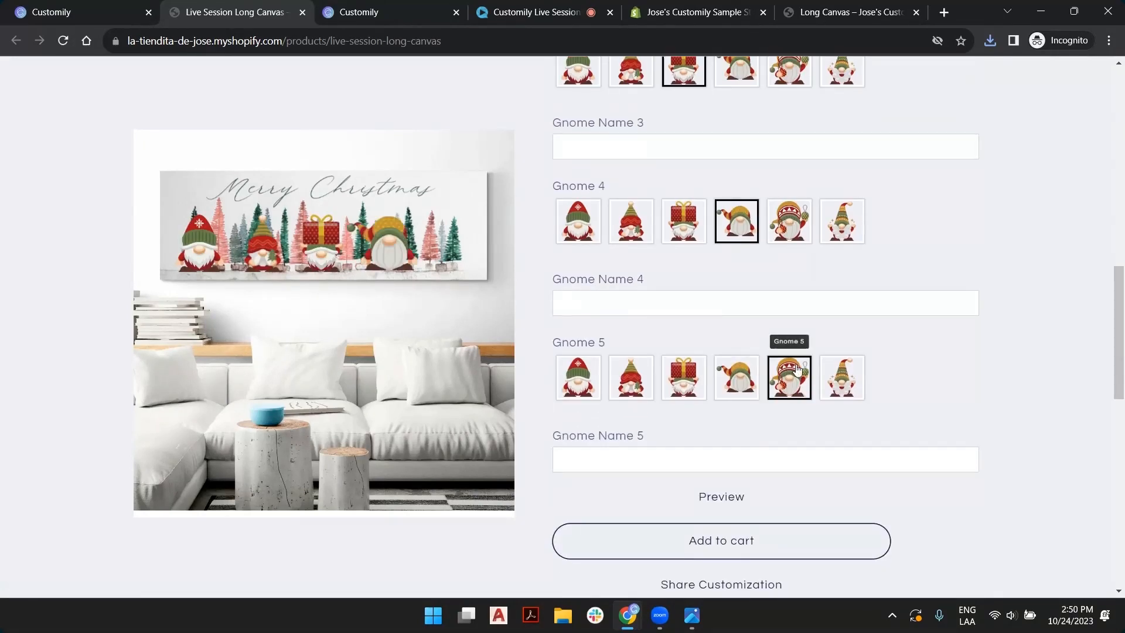
- Name the fifth, fourth, third and second gnomes 5, 4, 3 and 2, and the first gnome 11
left_click(620, 457)
type("5")
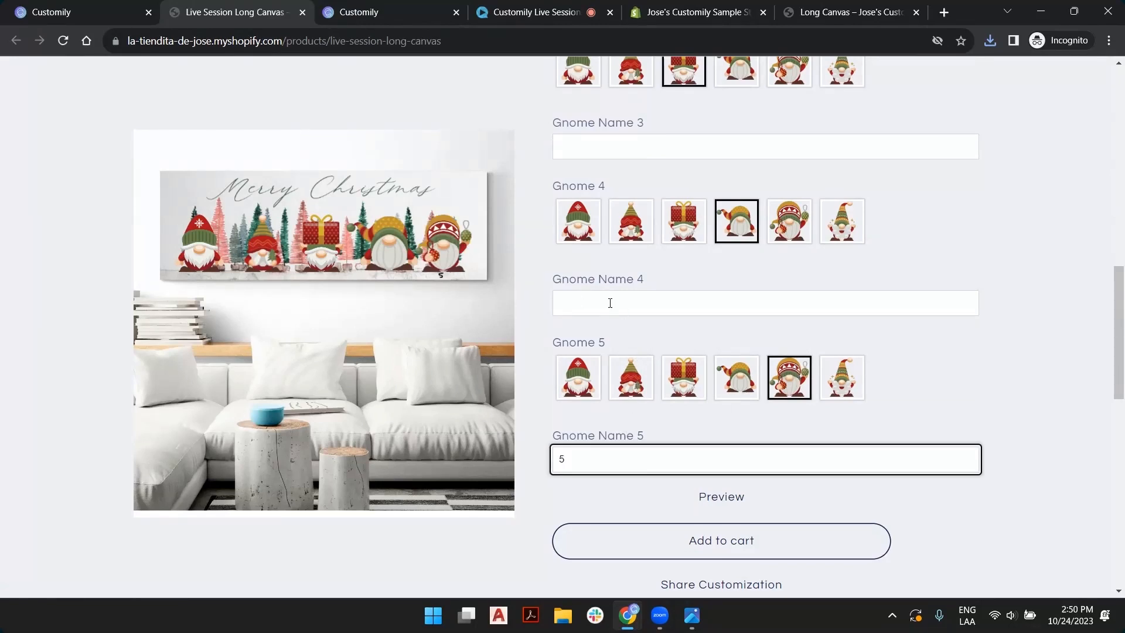
left_click(610, 303)
type("4")
left_click(610, 148)
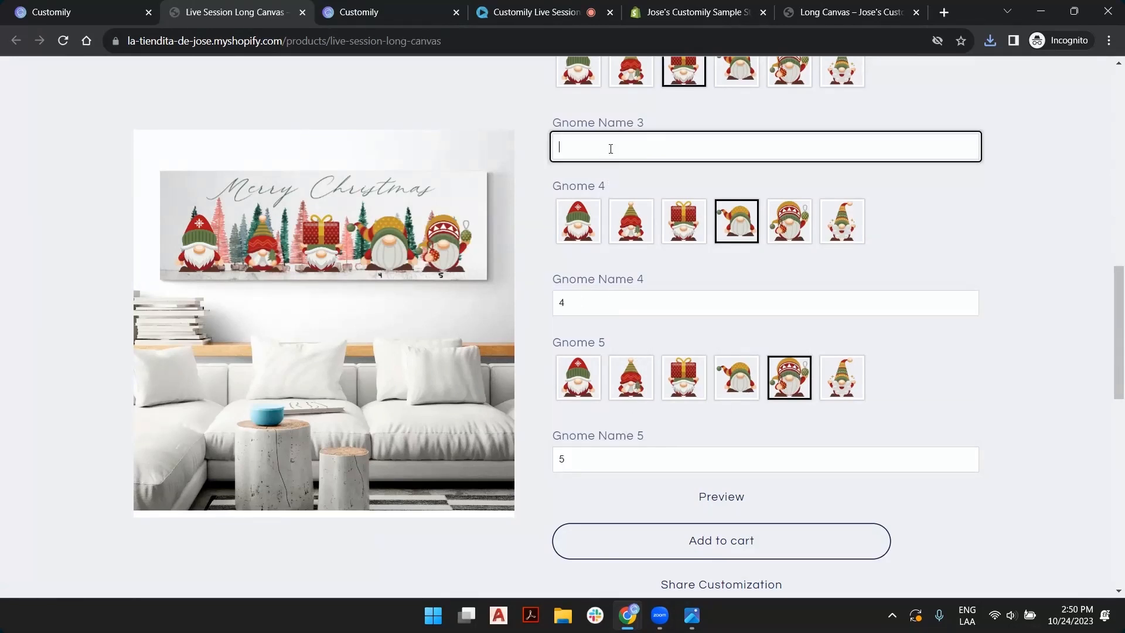
type("3")
scroll(610, 148, "up", 1)
left_click(588, 125)
type("2")
scroll(620, 254, "up", 5)
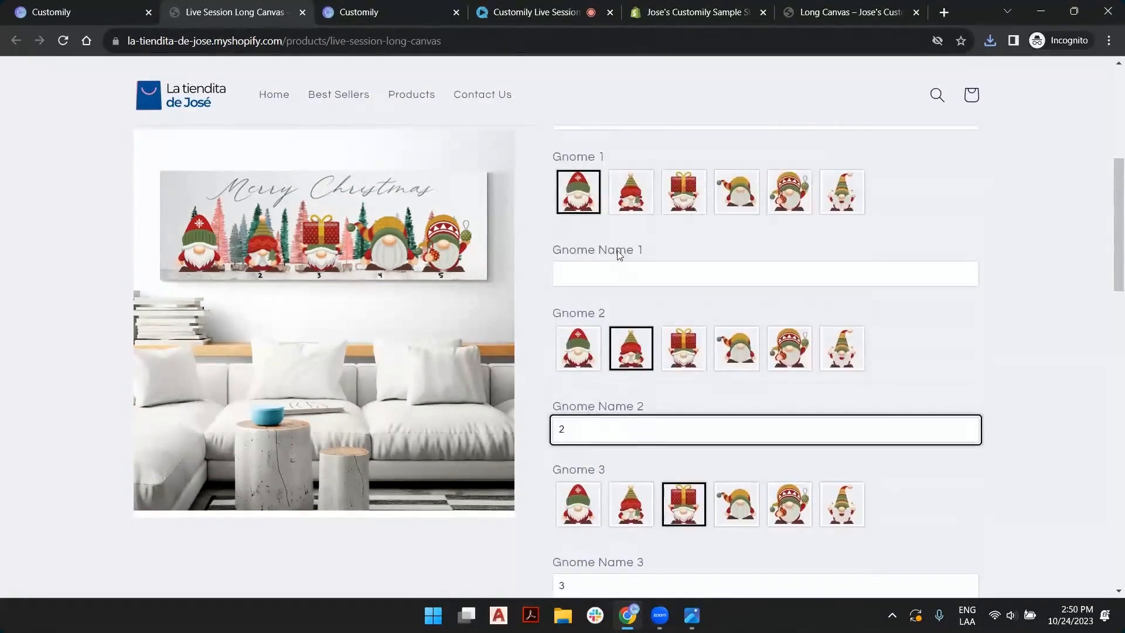
left_click(609, 275)
type("1")
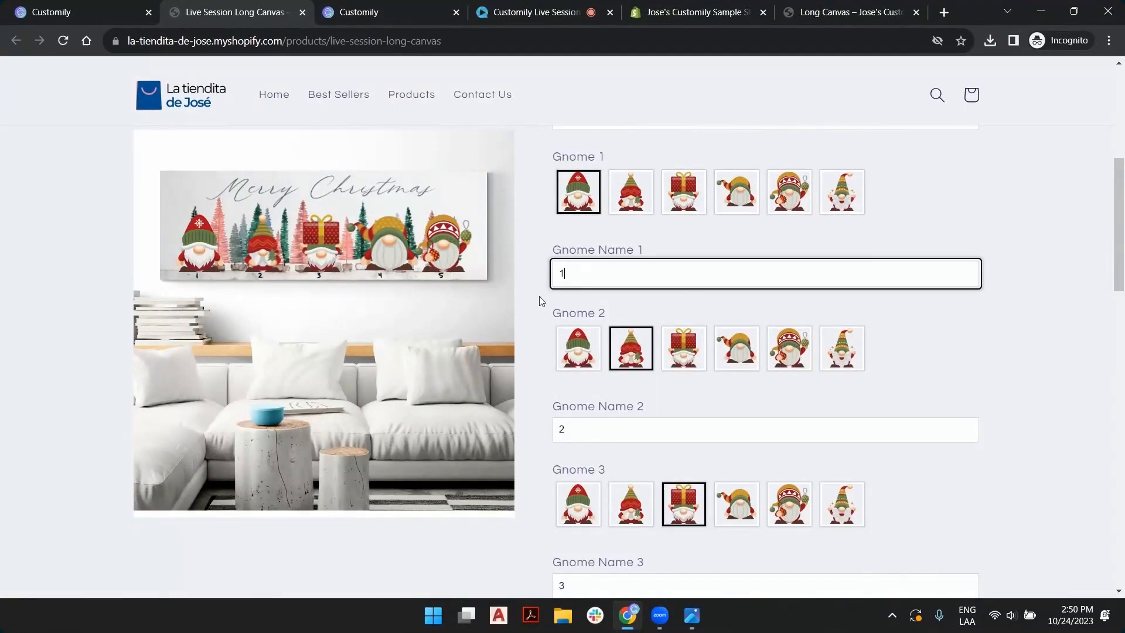
type("1")
left_click(564, 273)
- View the enlarged preview of the five-member canvas, close it and return to the product title
scroll(725, 420, "down", 10)
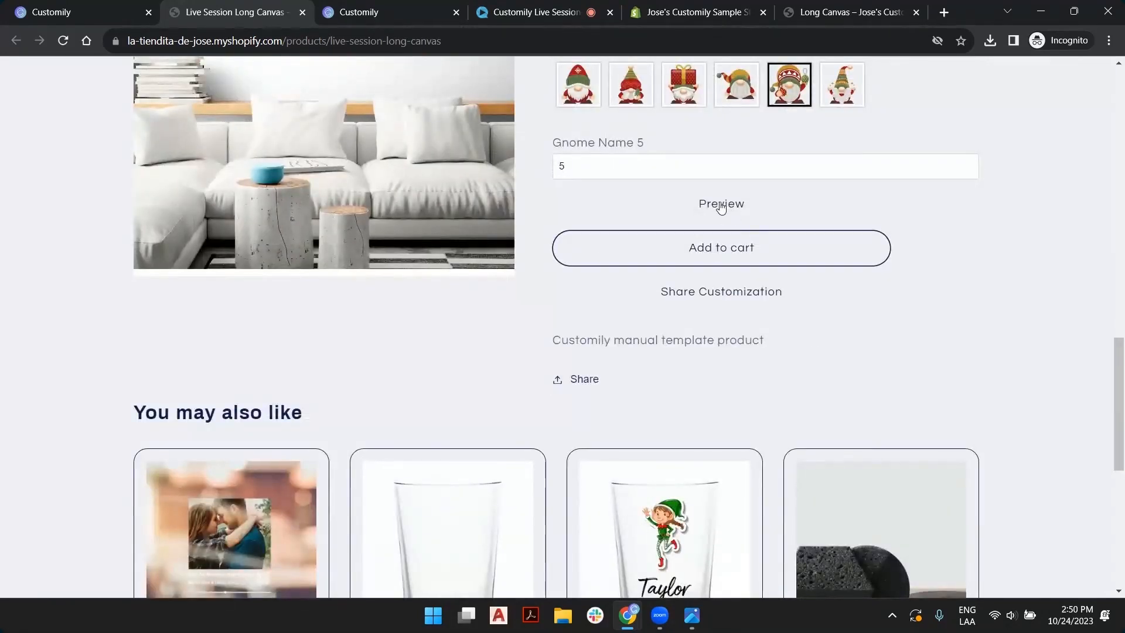
left_click(720, 205)
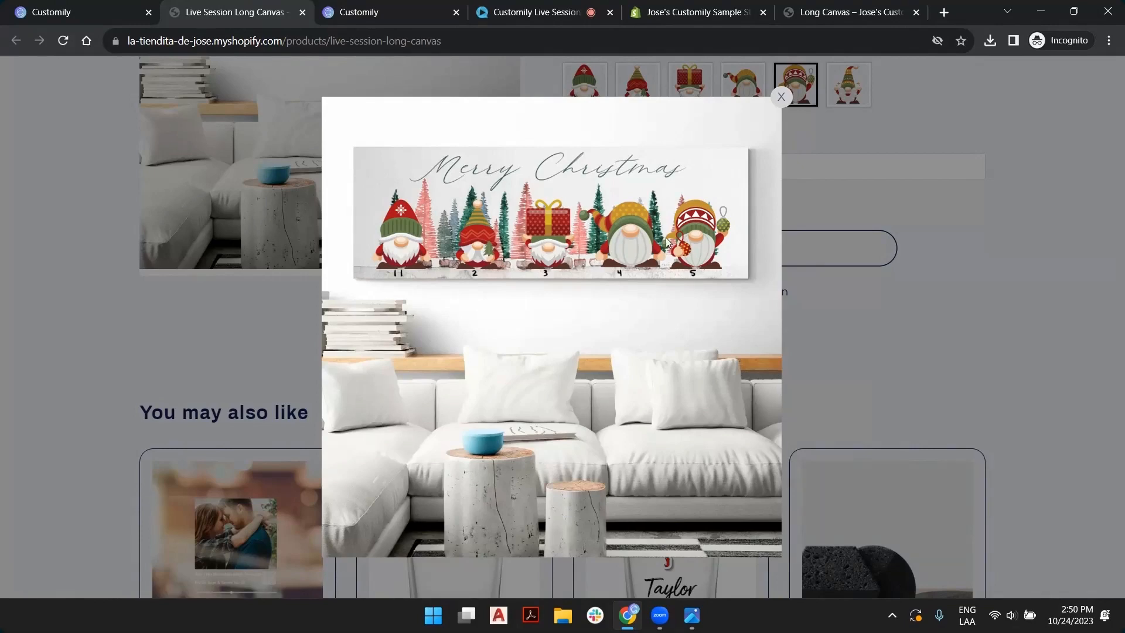
left_click(779, 98)
scroll(650, 260, "up", 6)
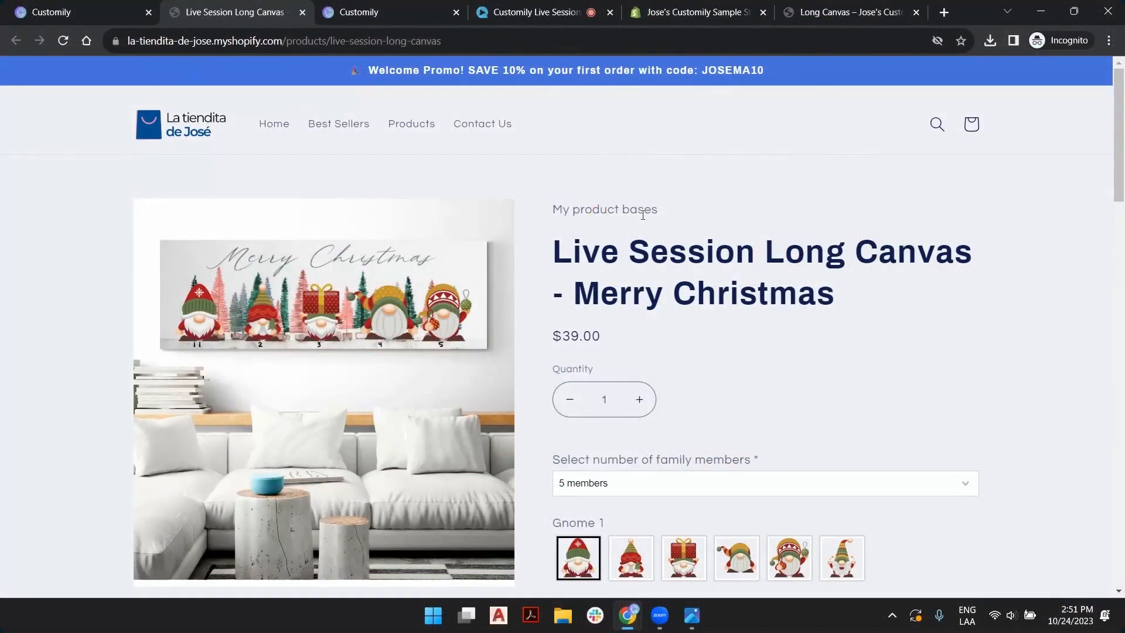
- Return to the Customily store page and create a new product base template 16.2 inches wide and 5.4 inches high
left_click(120, 6)
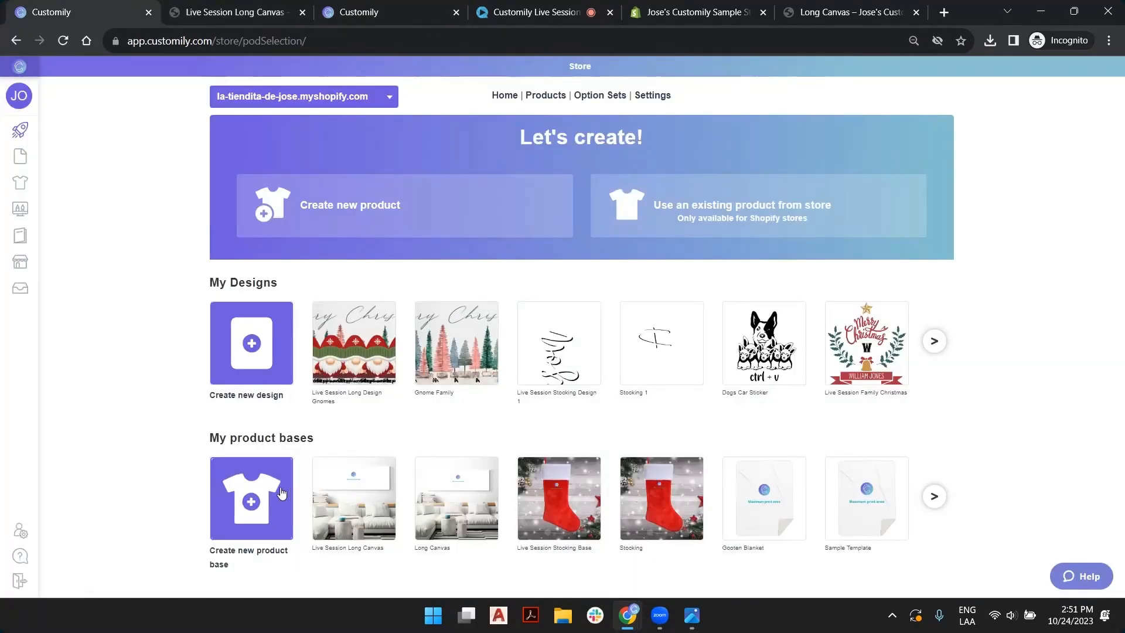
left_click(263, 494)
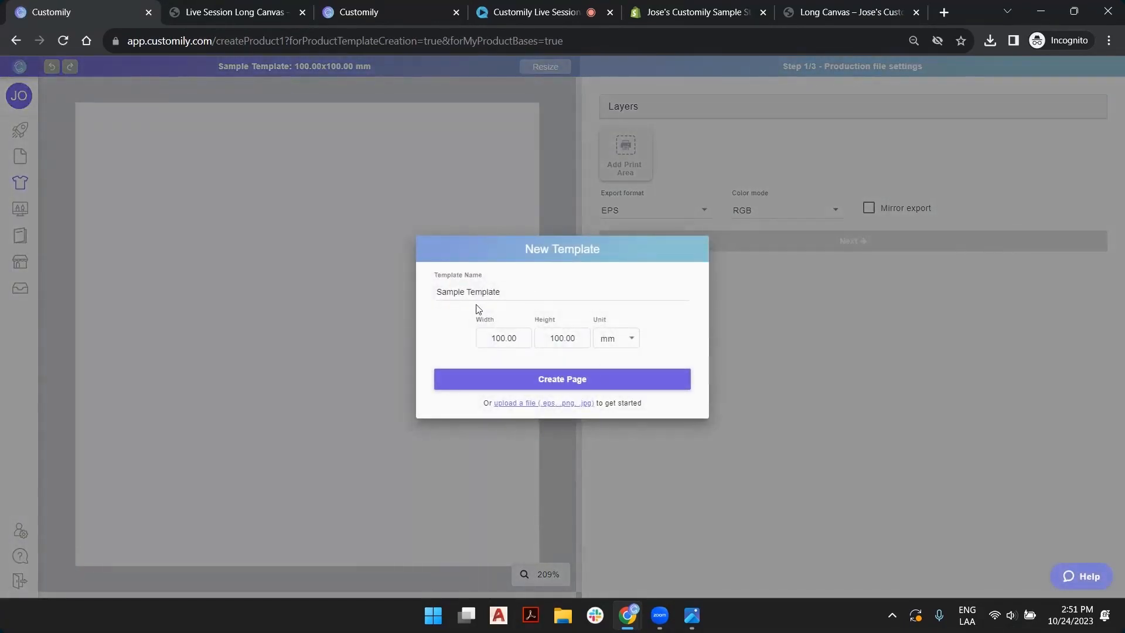
double_click(504, 337)
left_click(612, 341)
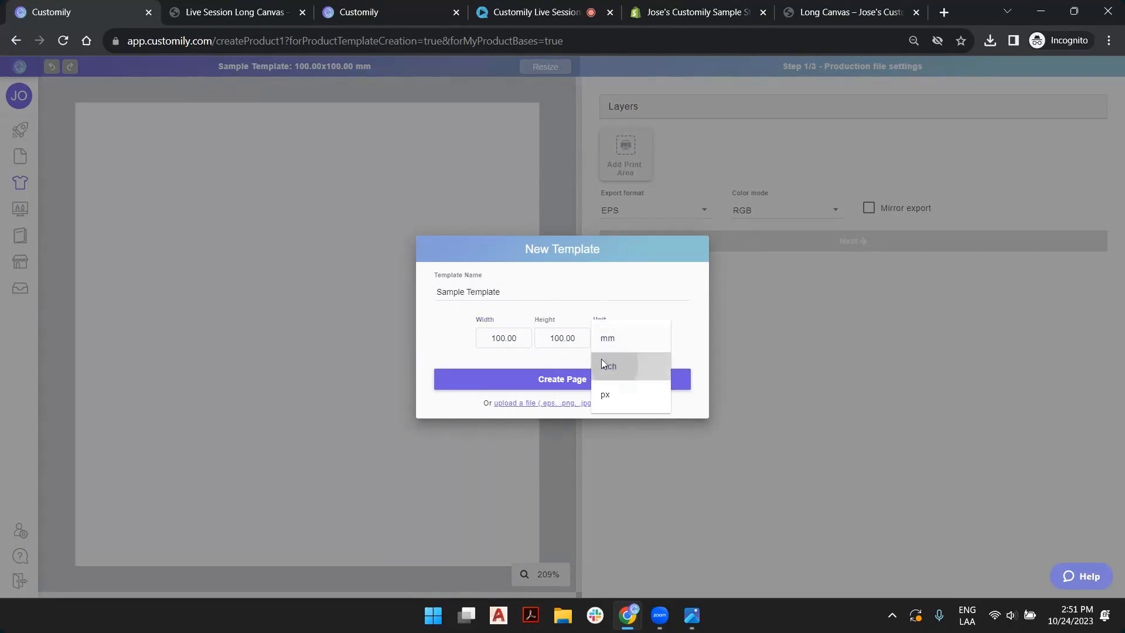
left_click(602, 360)
double_click(522, 337)
type("16.2")
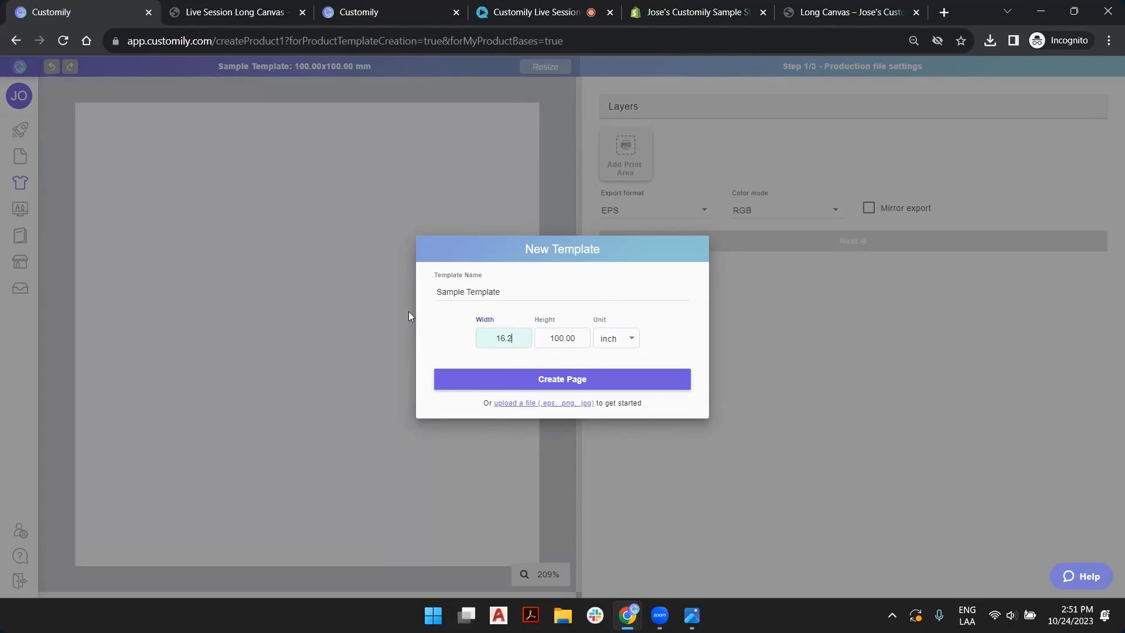
key("Tab")
type("5.4")
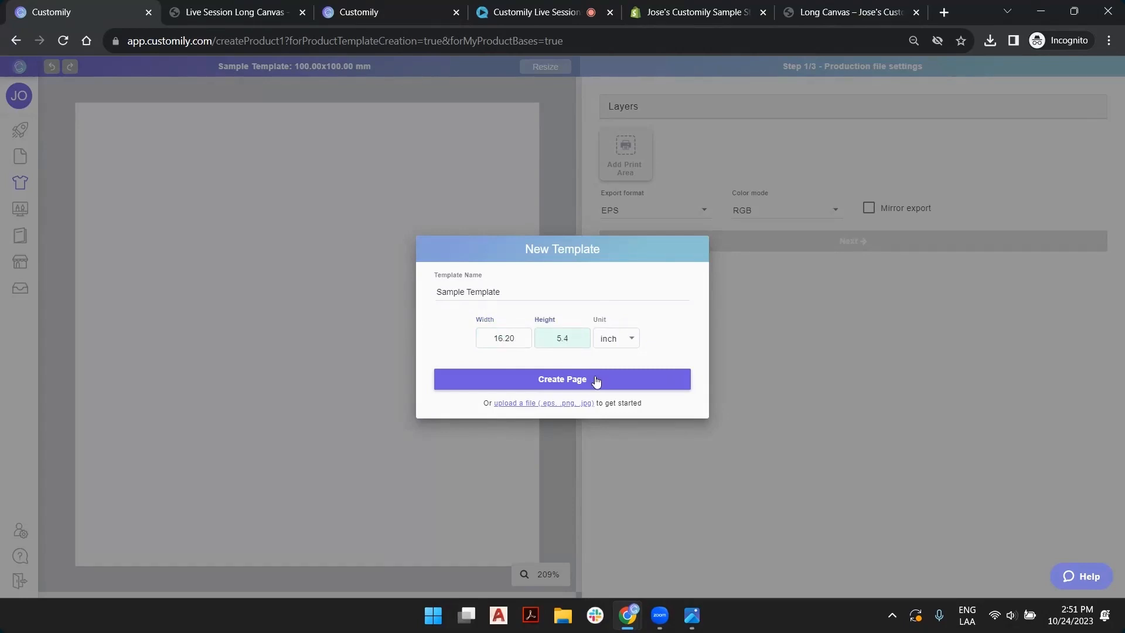
left_click(596, 380)
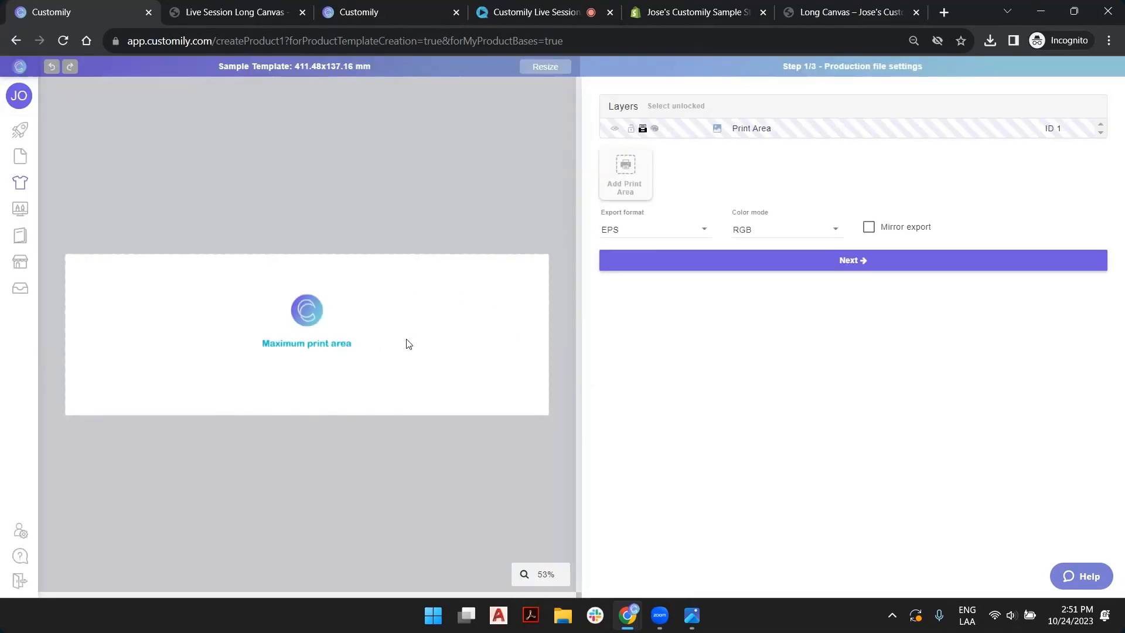
- Continue to the preview settings and upload the living-room wall mockup as the product image, accepting the downscaling
left_click(877, 265)
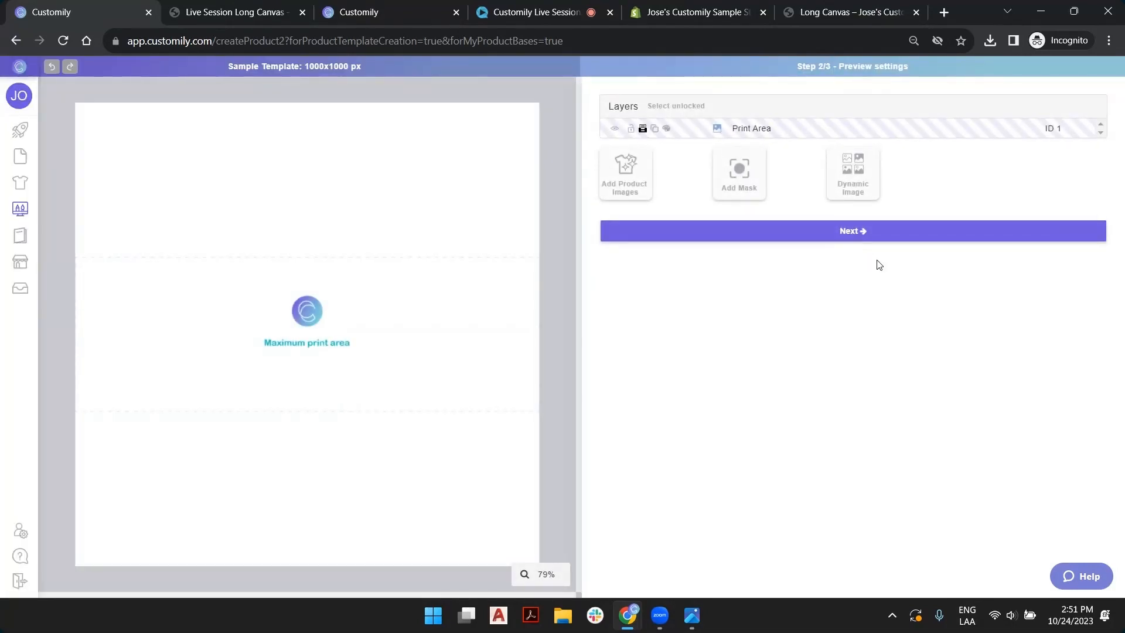
left_click(634, 182)
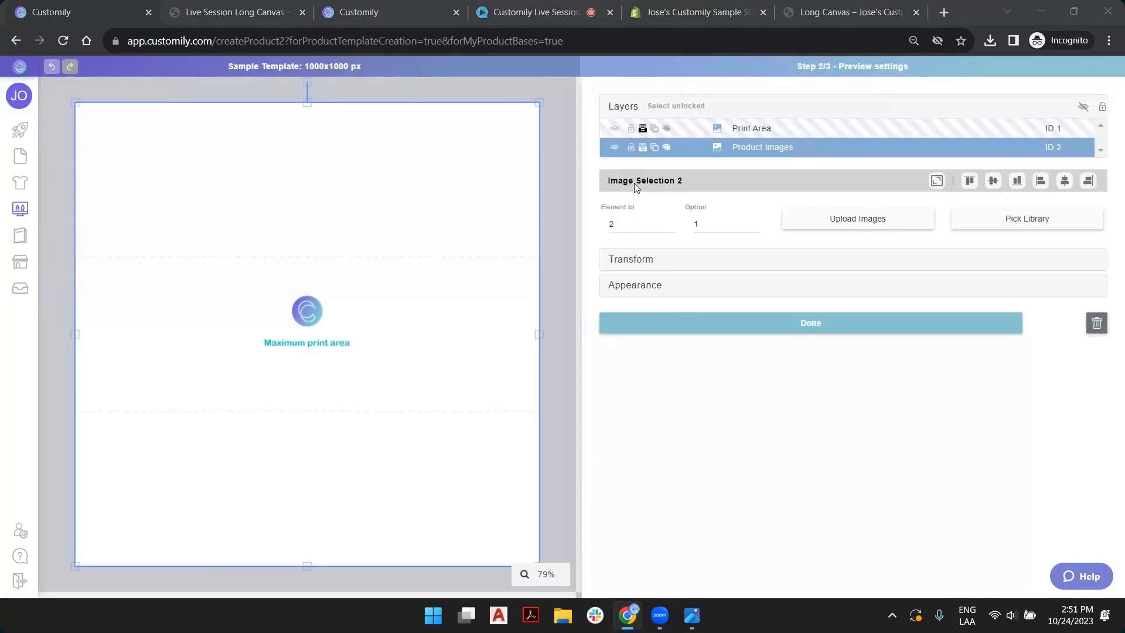
double_click(585, 265)
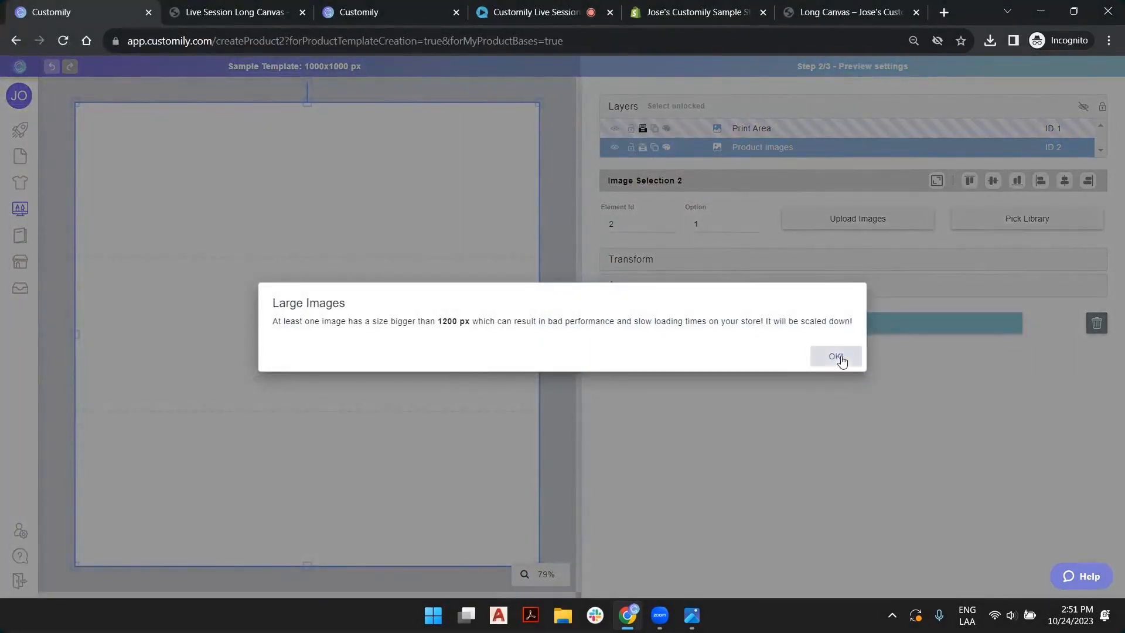
left_click(825, 356)
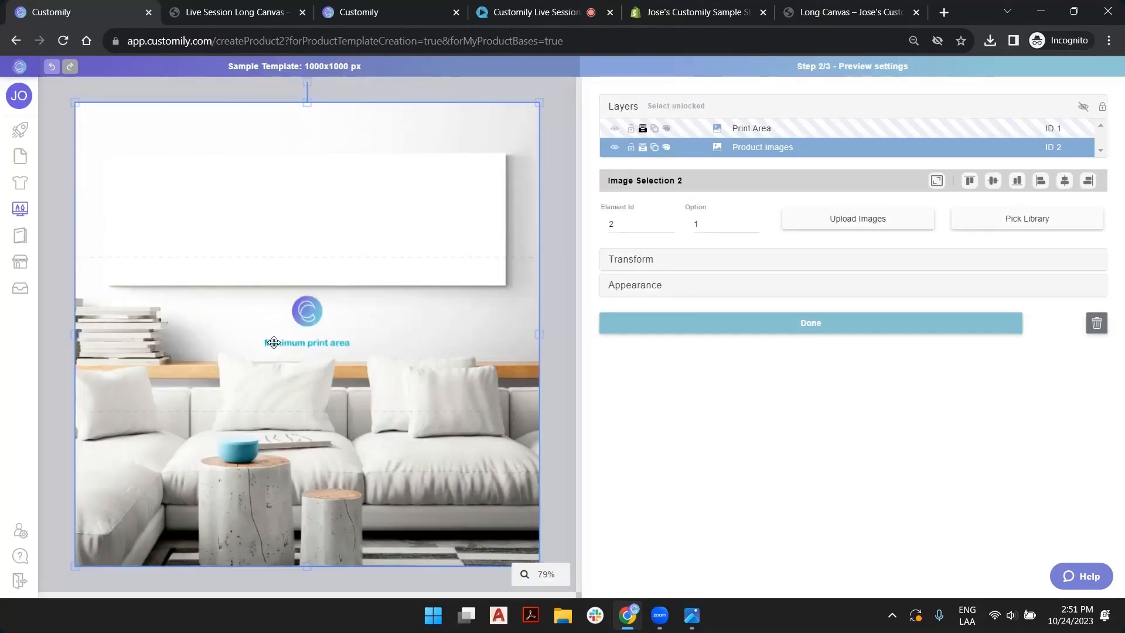
- Move and resize the print area to match the blank canvas on the mockup's wall, and continue to the template review
left_click_drag(297, 352, 263, 226)
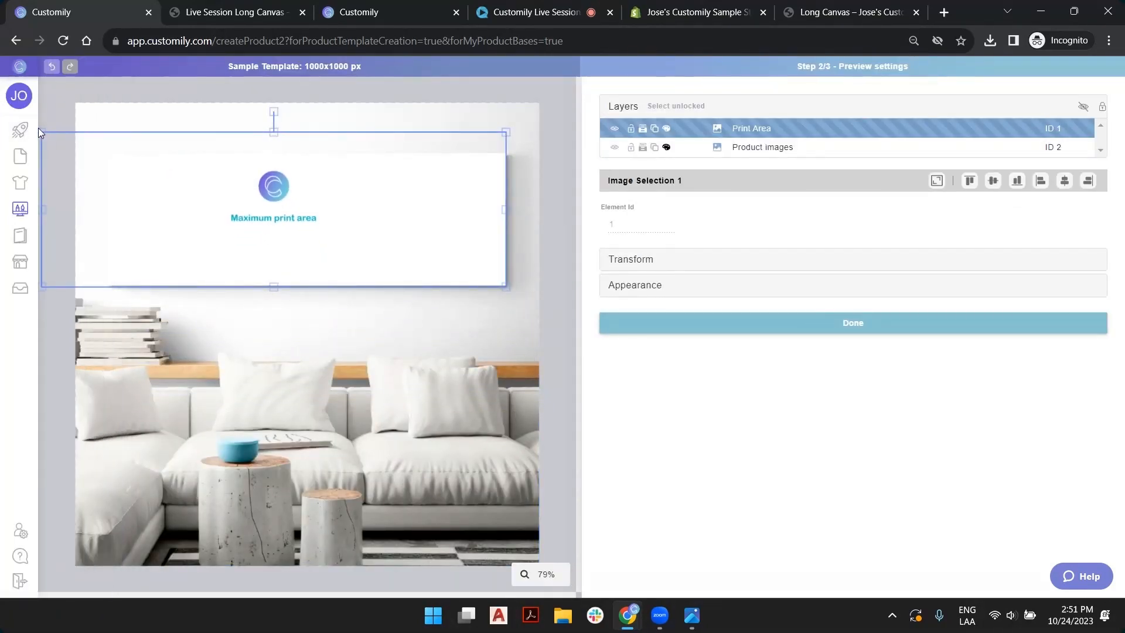
left_click_drag(44, 134, 96, 164)
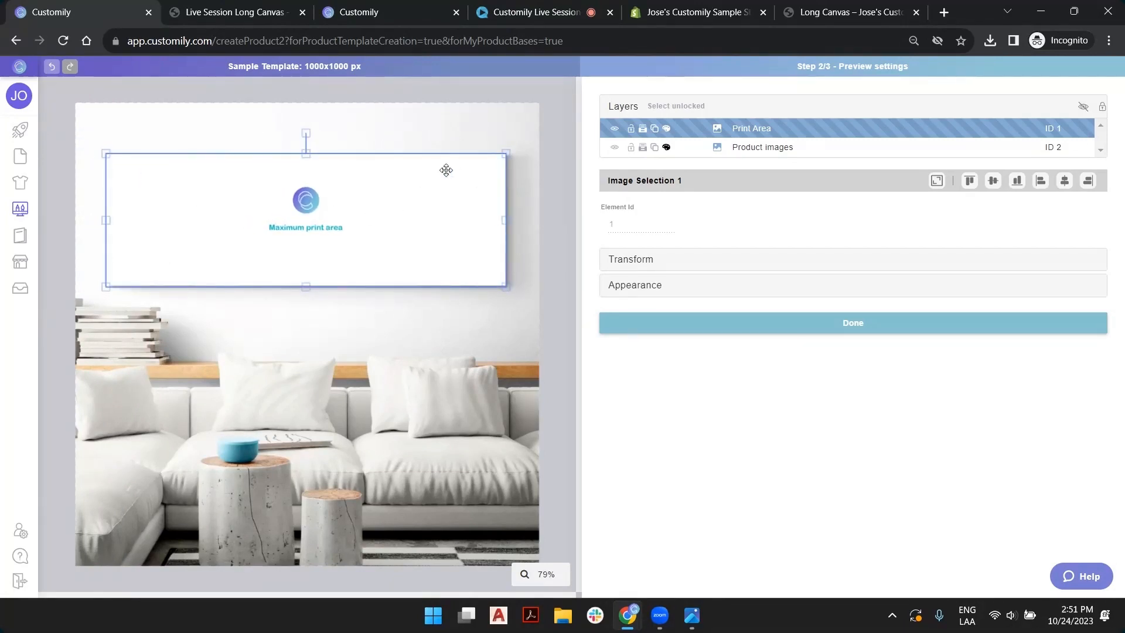
left_click(570, 220)
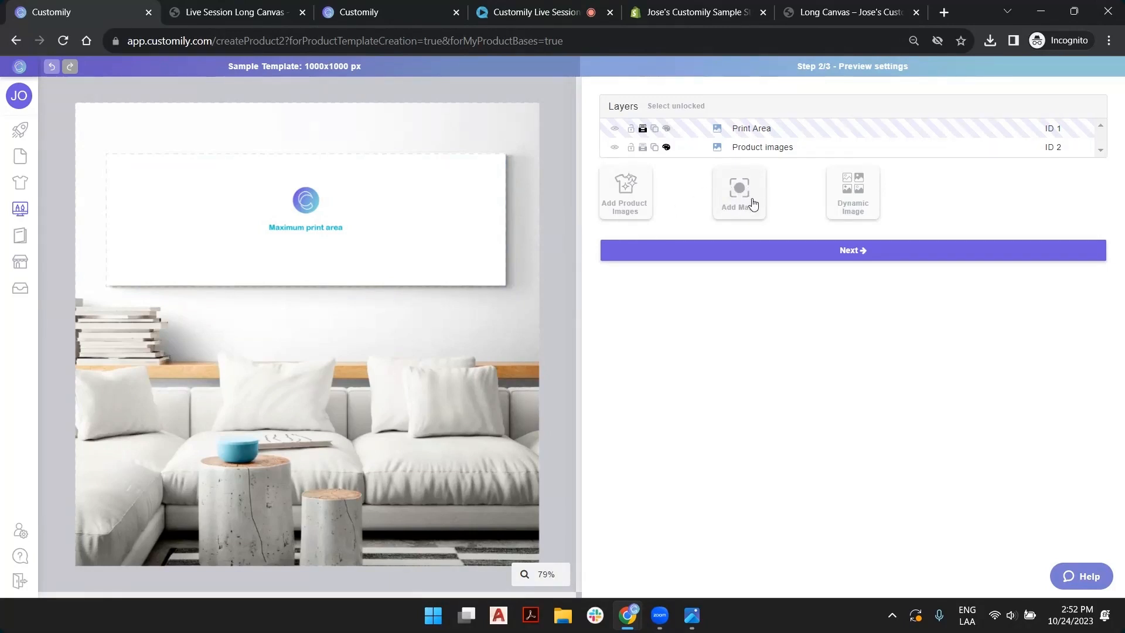
left_click(842, 252)
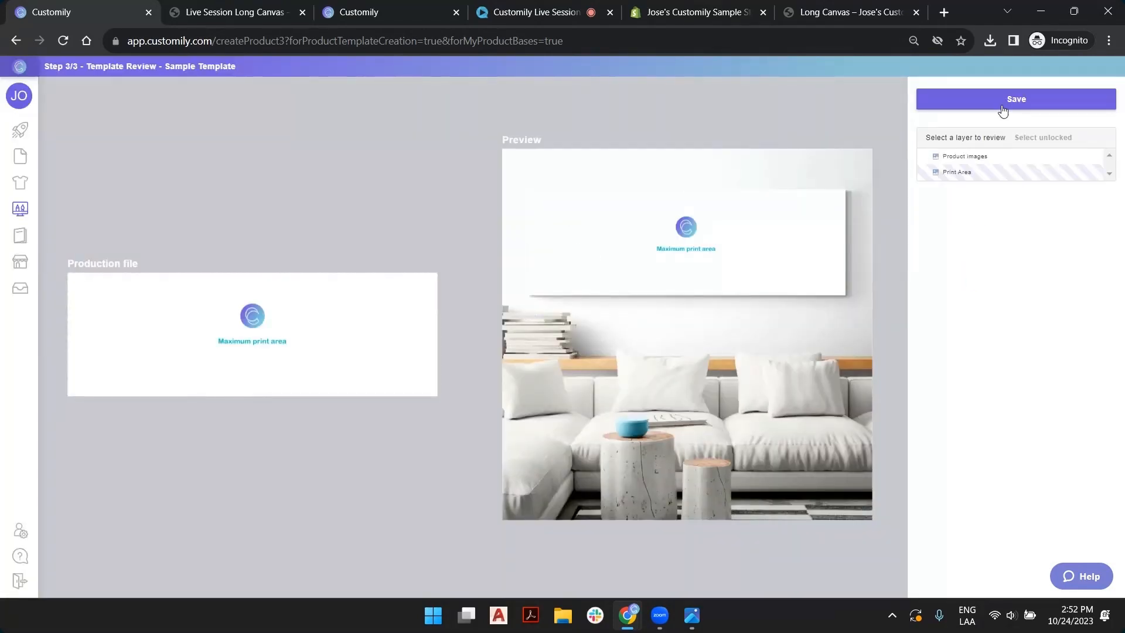
- Clear the Color variant name and its value, and save the product base while adding another print size
left_click(1003, 110)
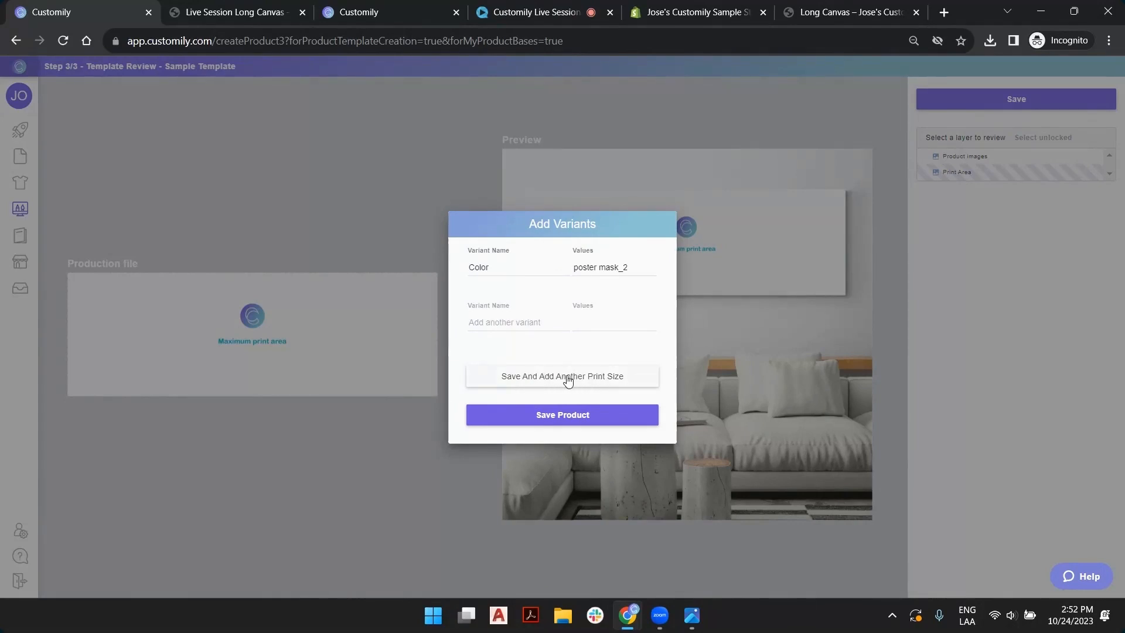
left_click(472, 267)
left_click_drag(647, 270, 587, 269)
key("BackSpace")
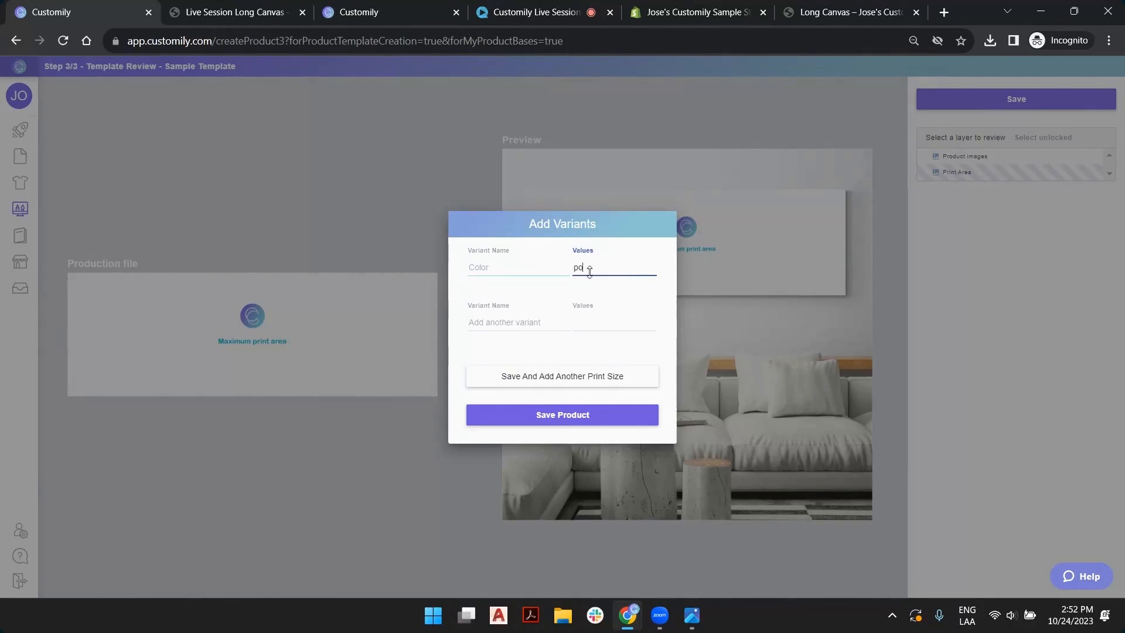
key("BackSpace")
key("BackSpace")
left_click(540, 382)
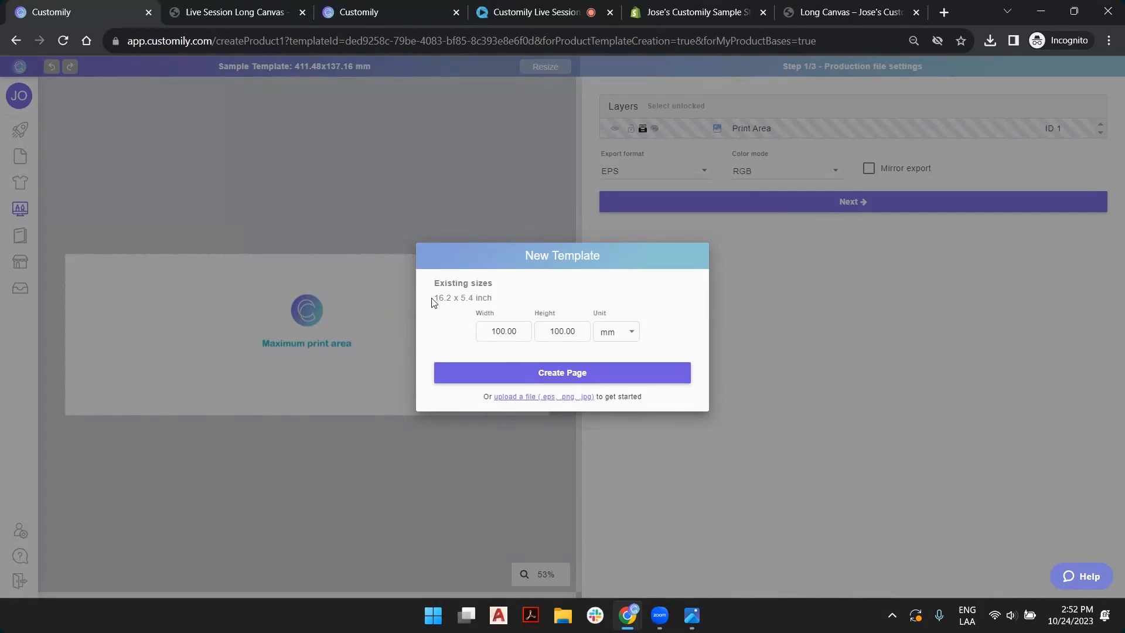
- Create a second print size page 8.1 inches wide and 5.4 inches high
double_click(514, 330)
left_click(618, 338)
left_click(621, 359)
left_click_drag(514, 333, 416, 334)
type("8.1")
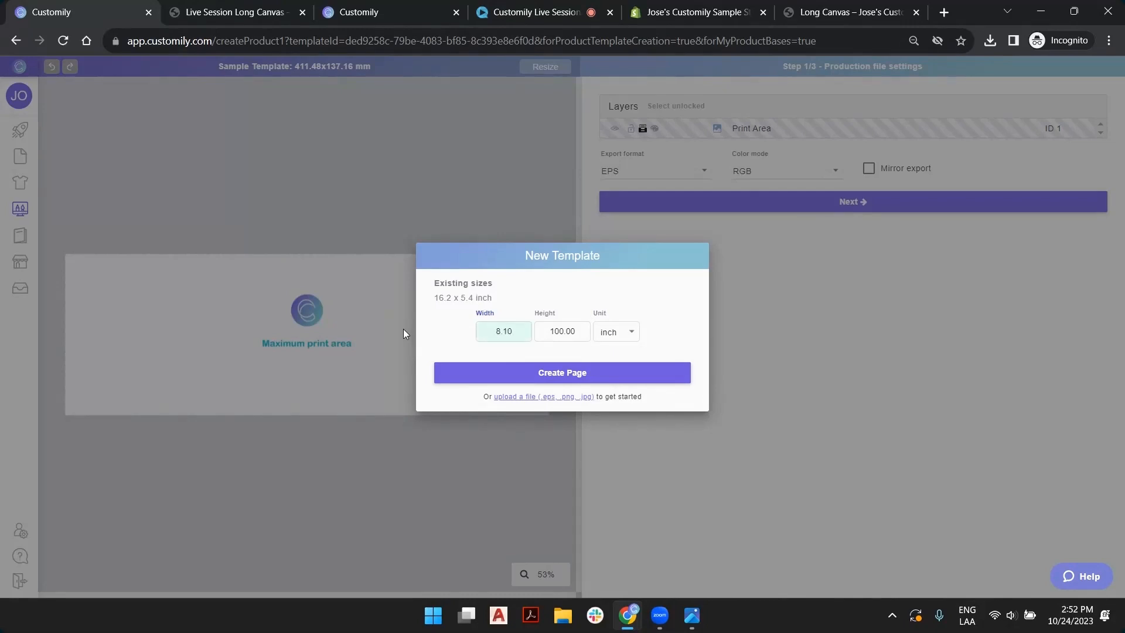
key("Tab")
type("5.4")
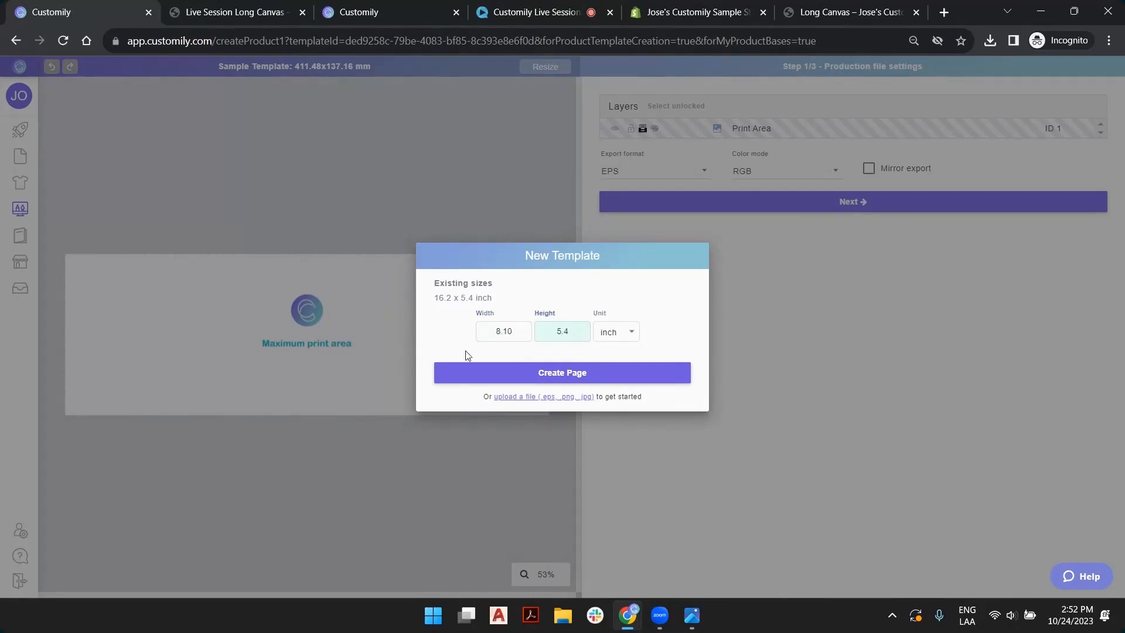
left_click(480, 373)
left_click(490, 244)
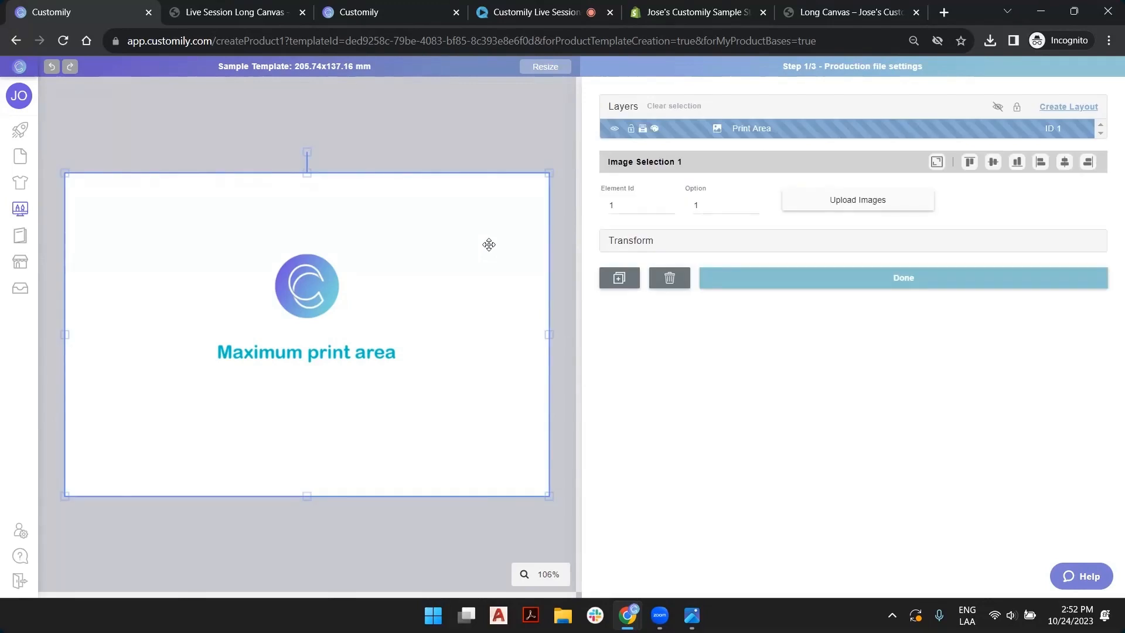
left_click(524, 121)
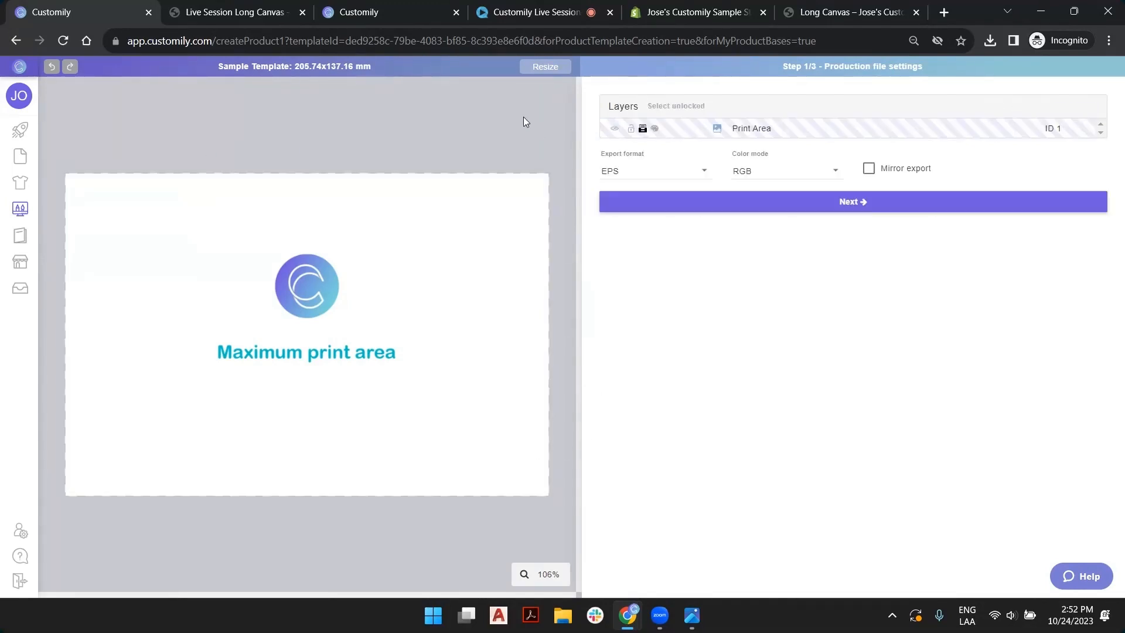
- Fit the second size's print area to the height of the mockup's blank canvas, centre it horizontally and continue to the review
left_click(807, 209)
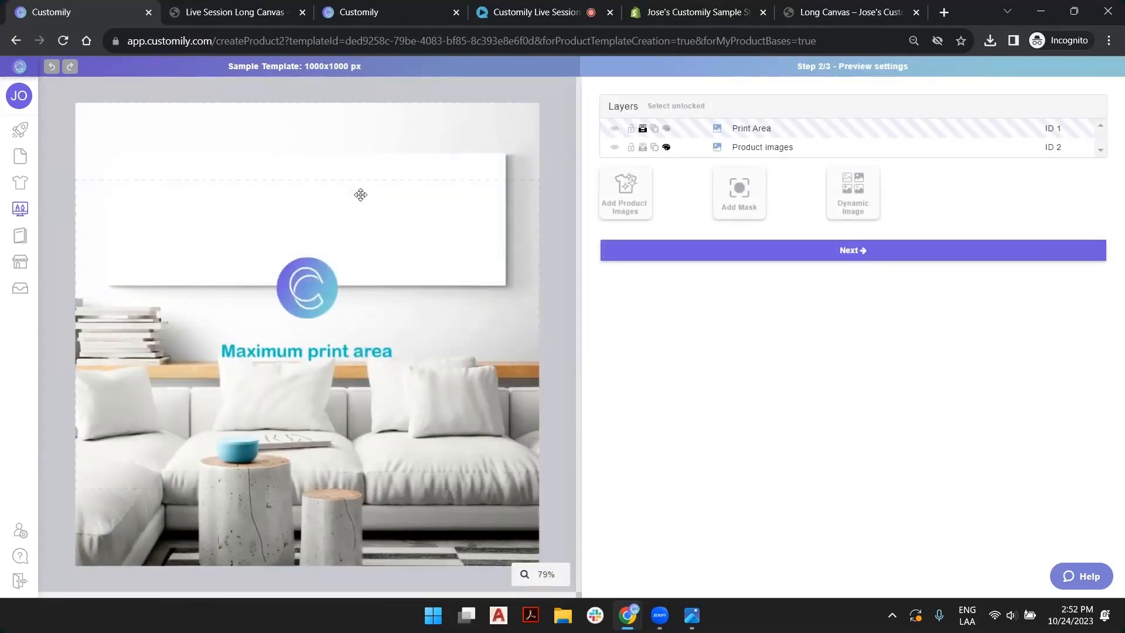
left_click(765, 154)
left_click(436, 236)
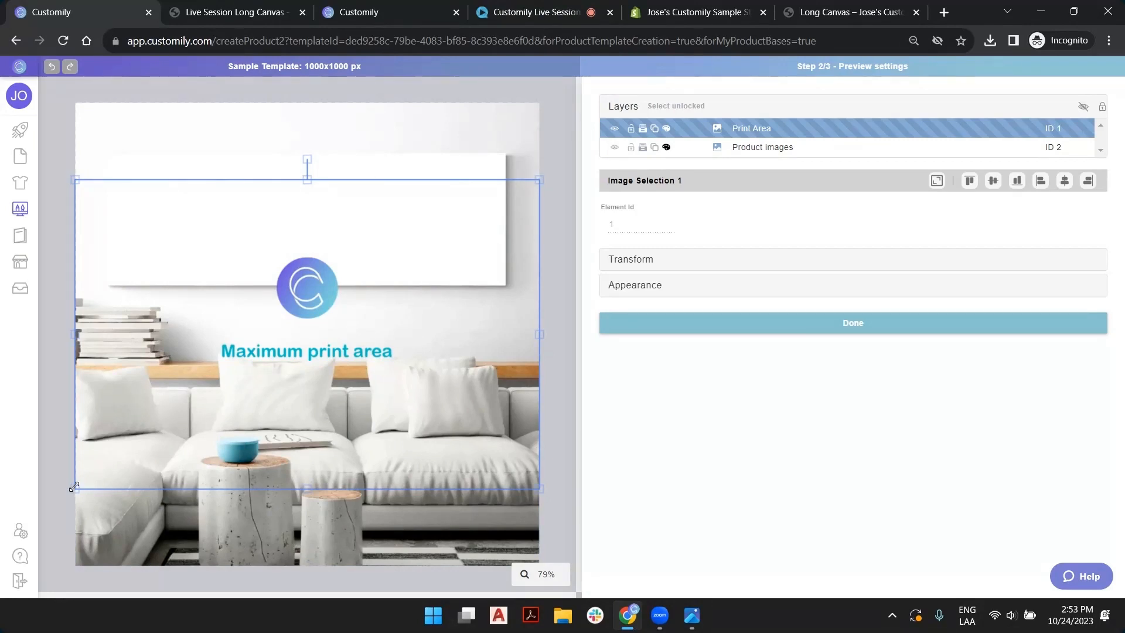
left_click_drag(74, 487, 415, 320)
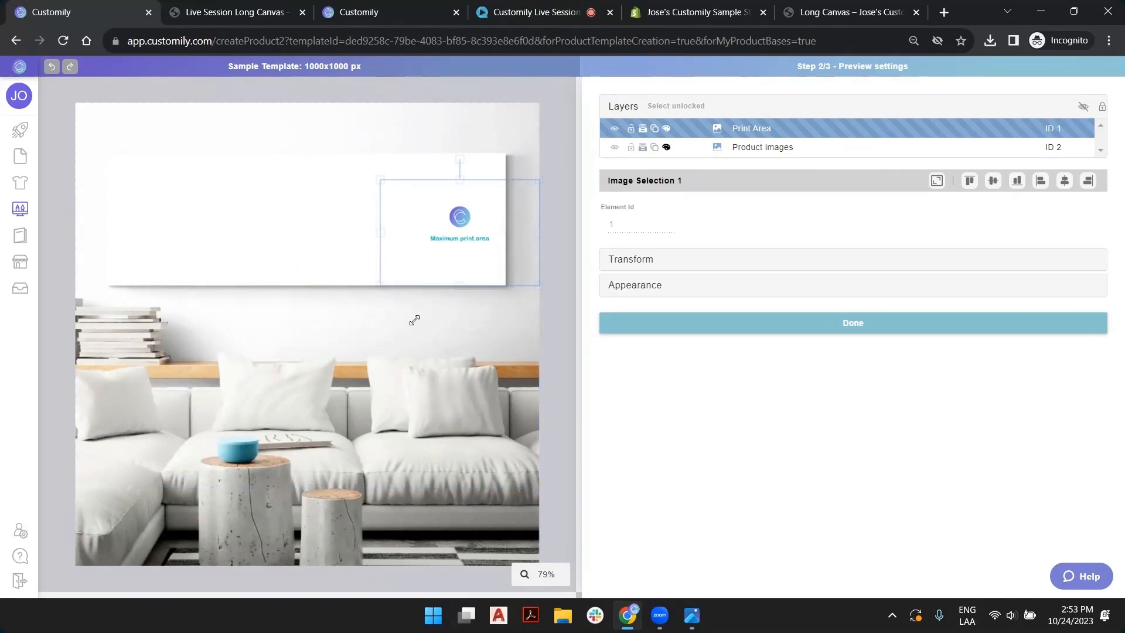
left_click_drag(377, 178, 336, 153)
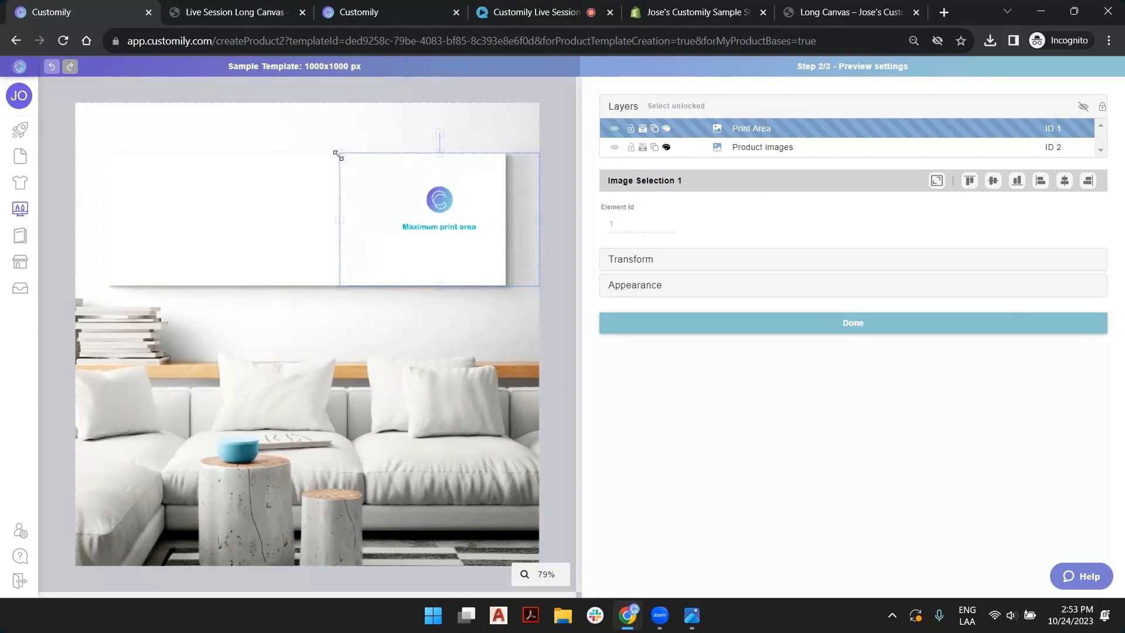
left_click(1064, 183)
left_click(560, 225)
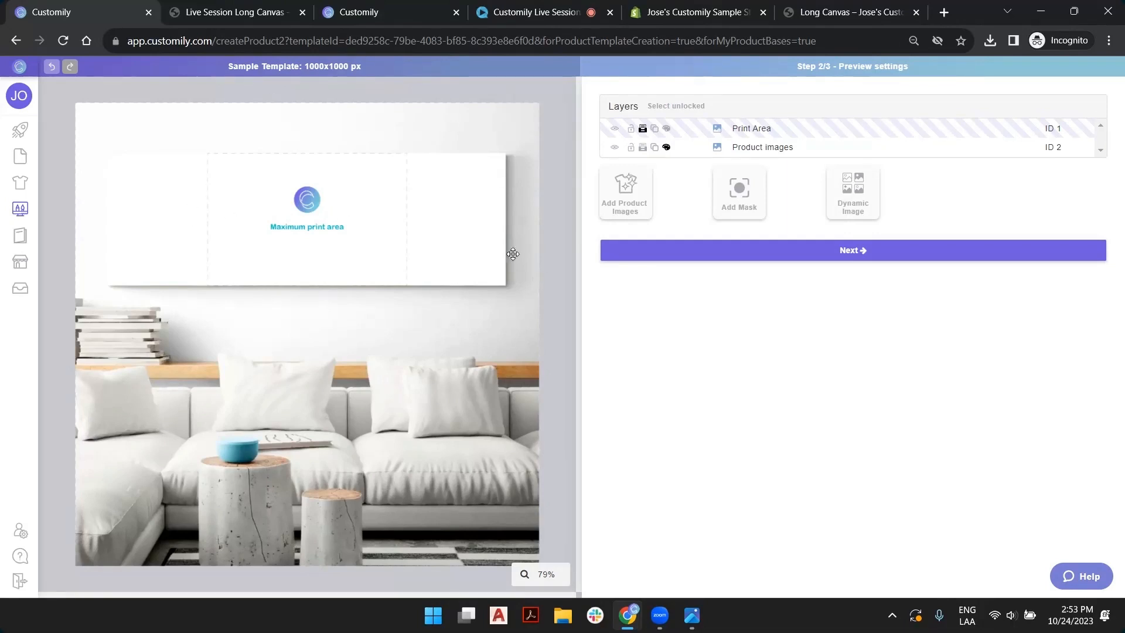
left_click(800, 252)
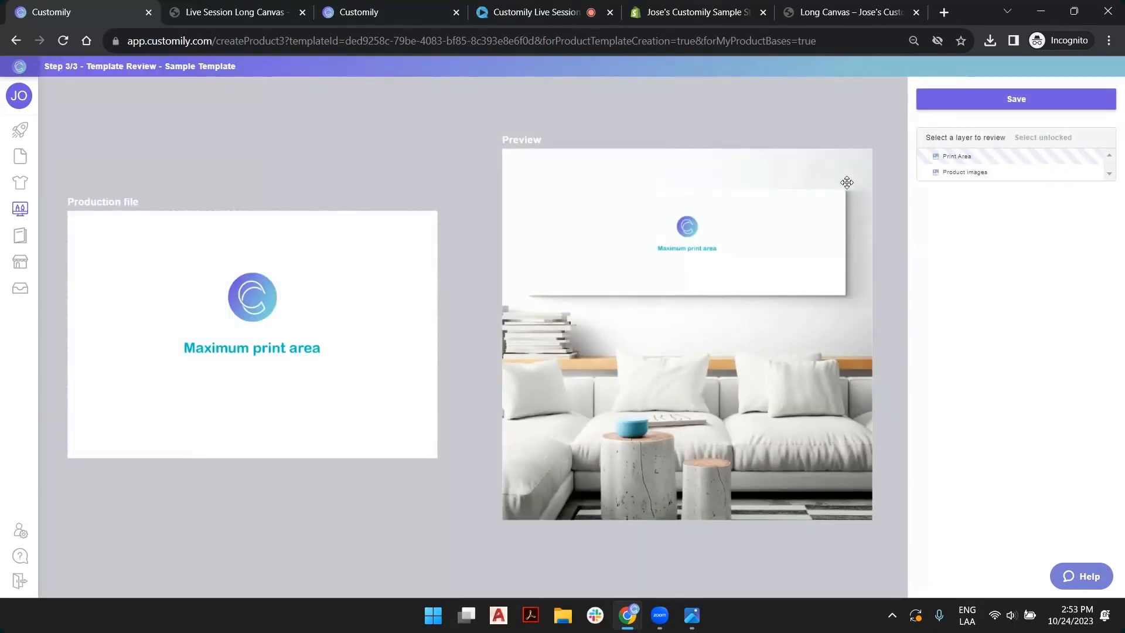
- Save the product base with the 16.2 x 5.4 inch and 8.1 x 5.4 inch size variants
left_click(978, 104)
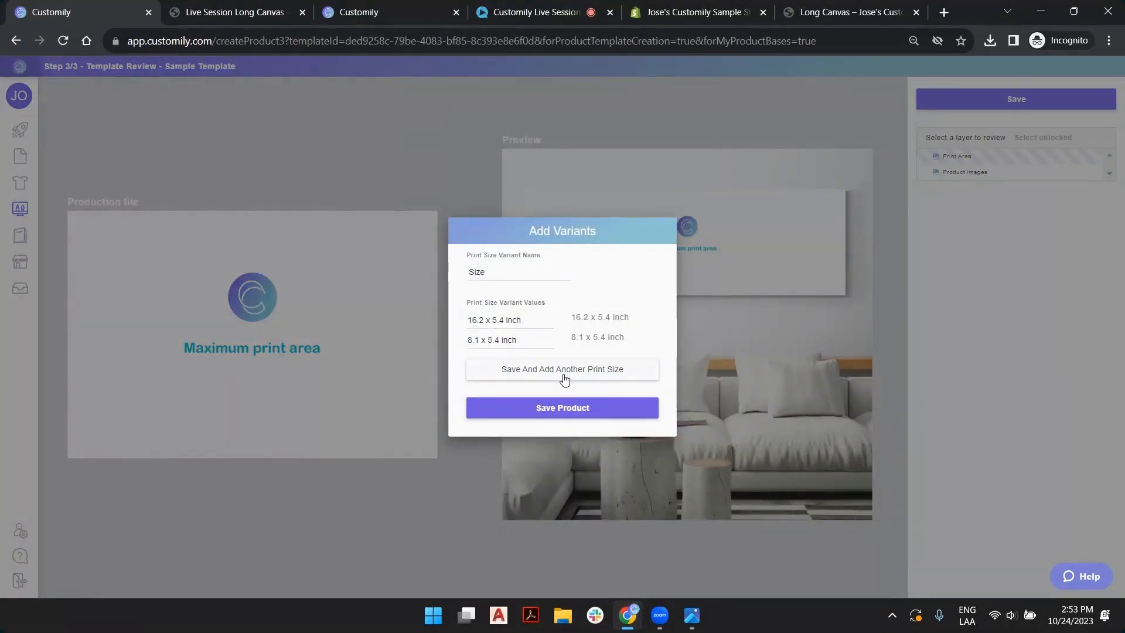
left_click(570, 413)
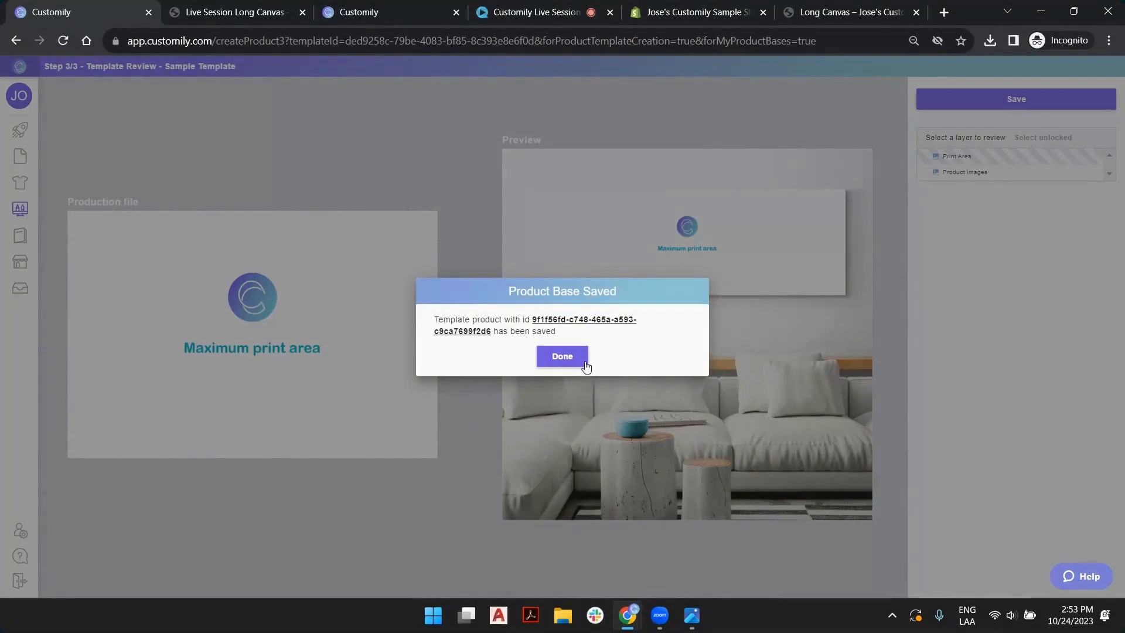
left_click(586, 359)
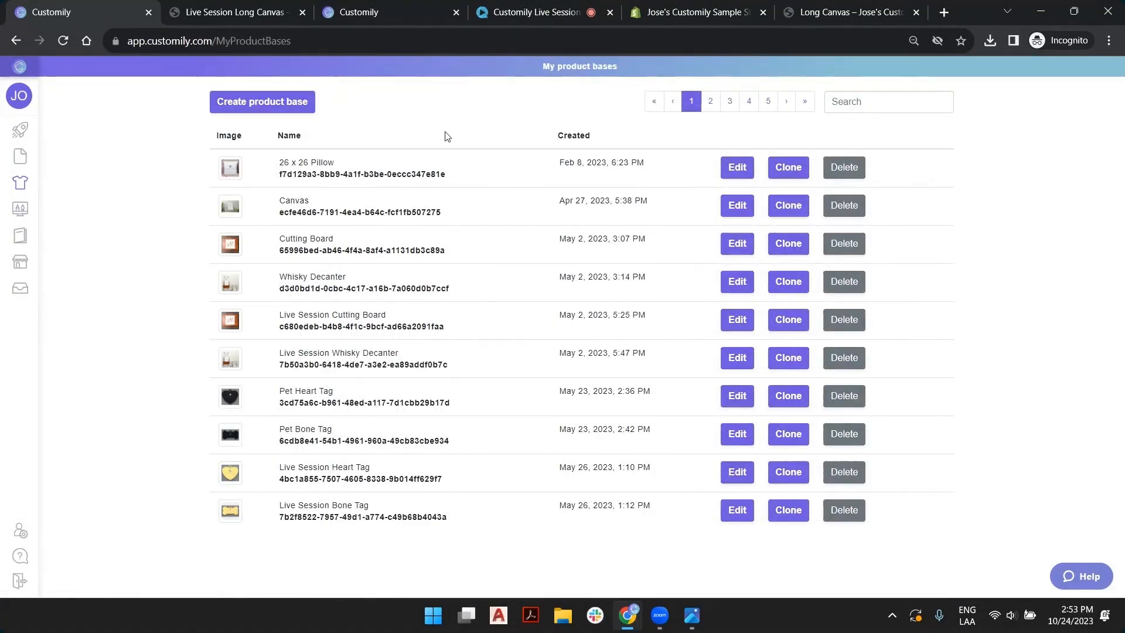
- Start a new store product from My product bases and pick the Sample Template with the living-room mockup
mouse_move(21, 146)
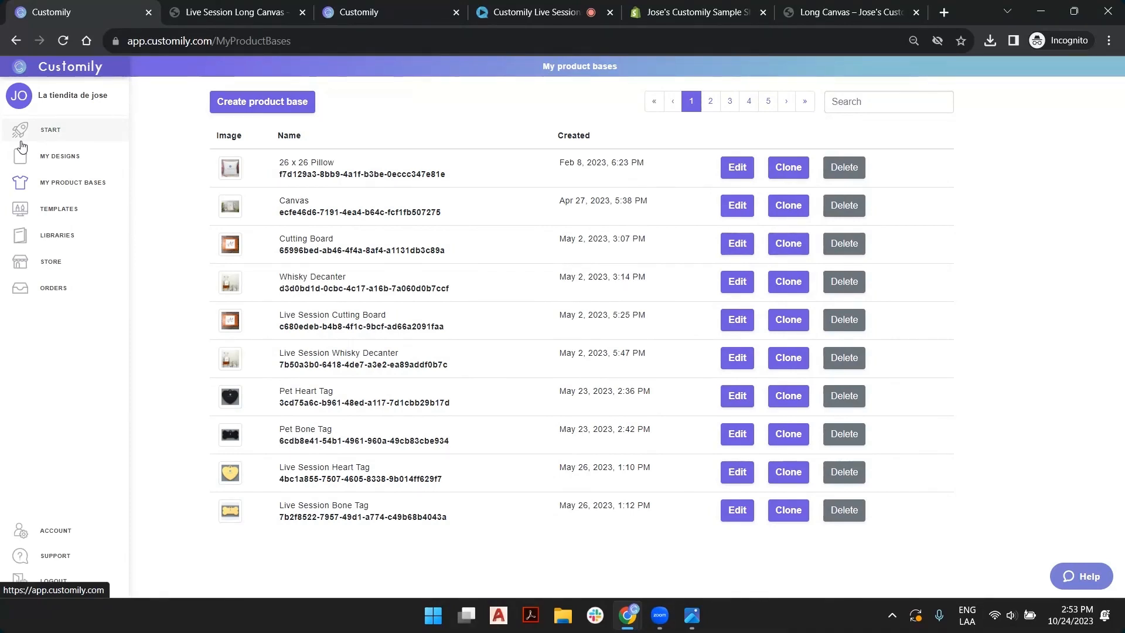
left_click(59, 210)
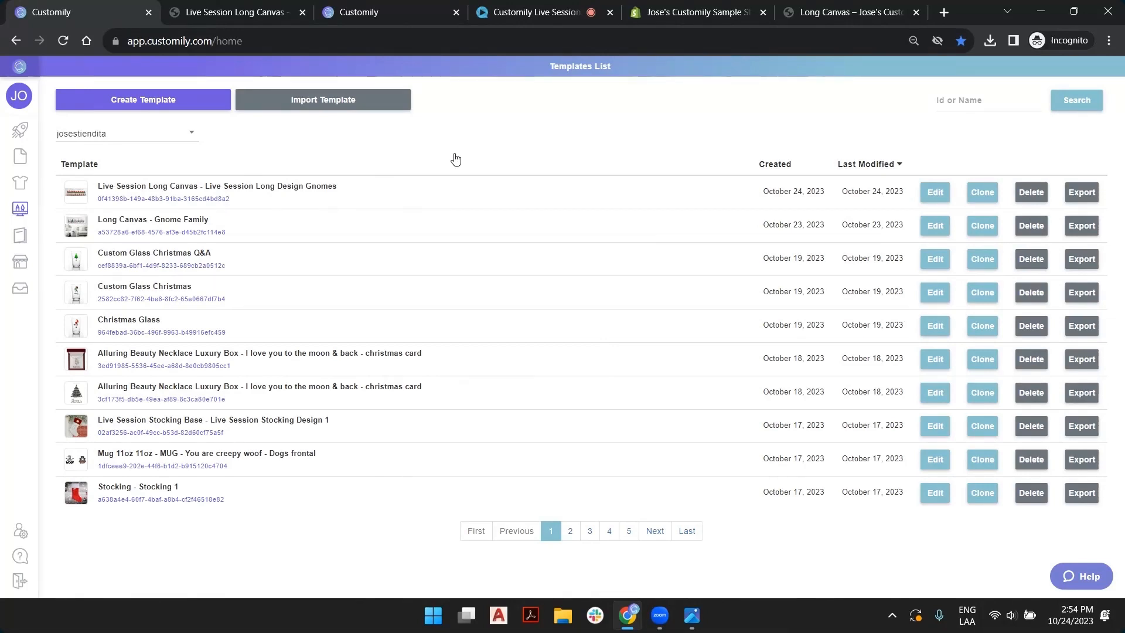
left_click(27, 139)
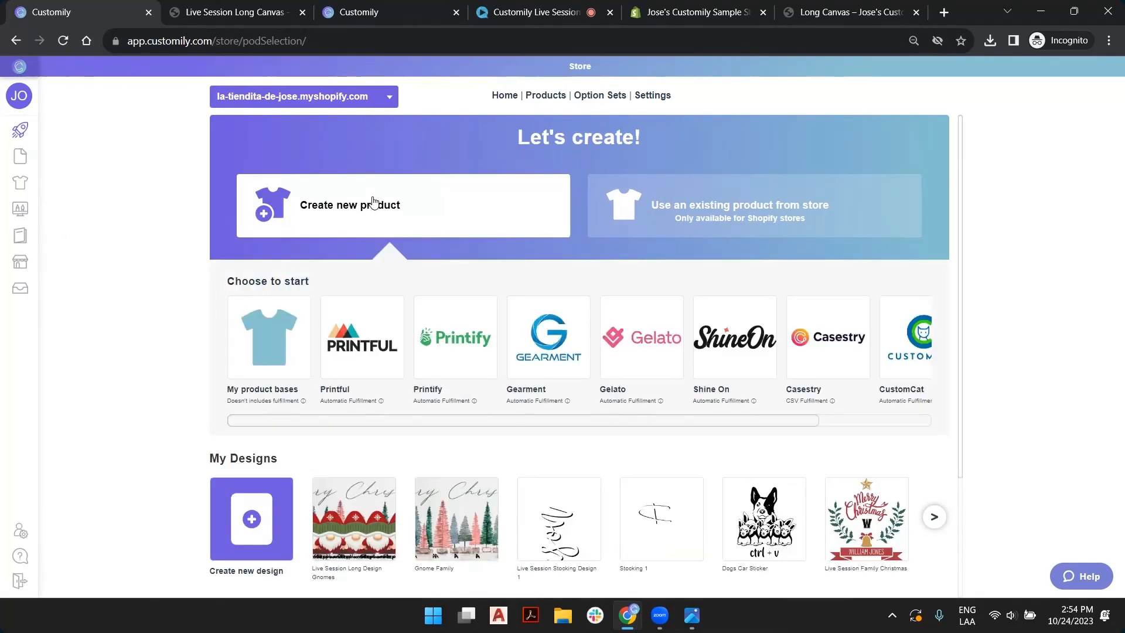
left_click(271, 335)
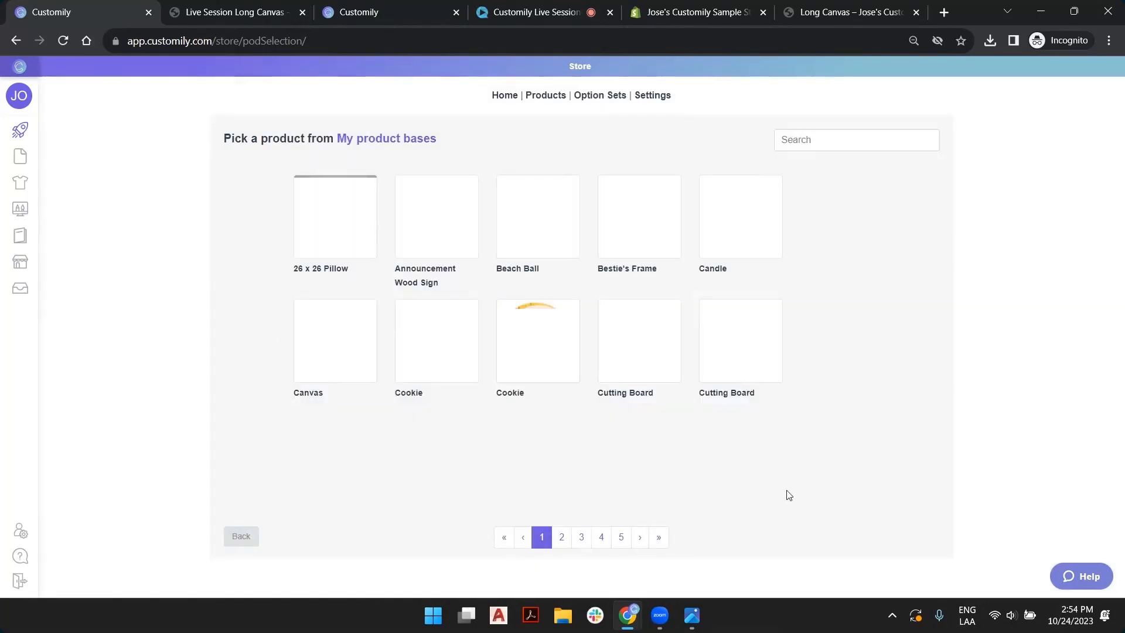
left_click(833, 147)
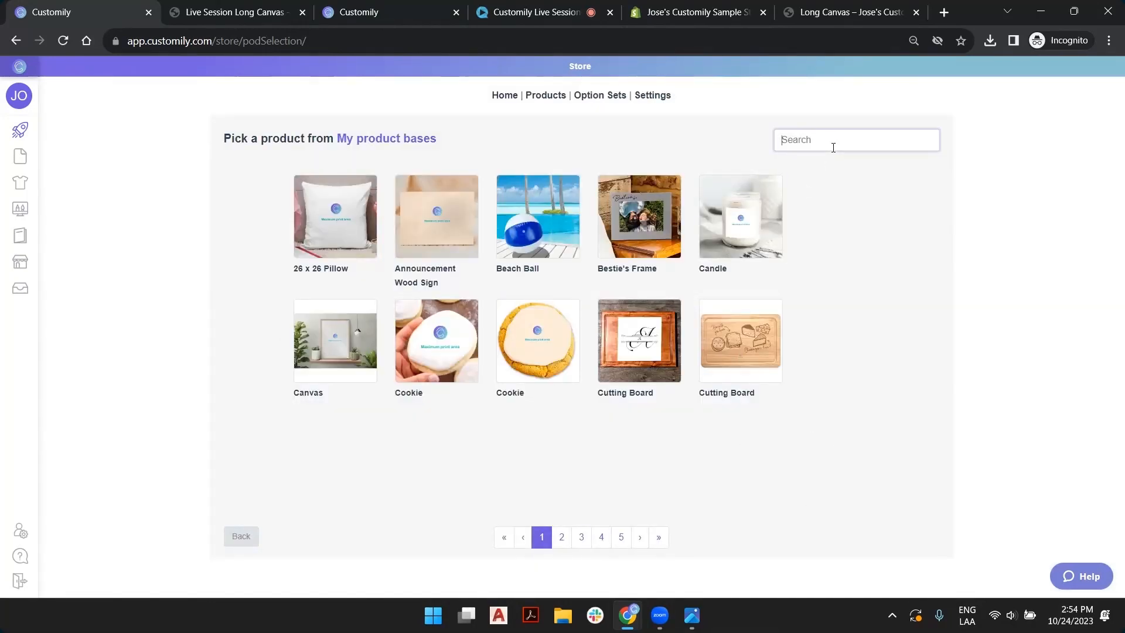
type("sampl")
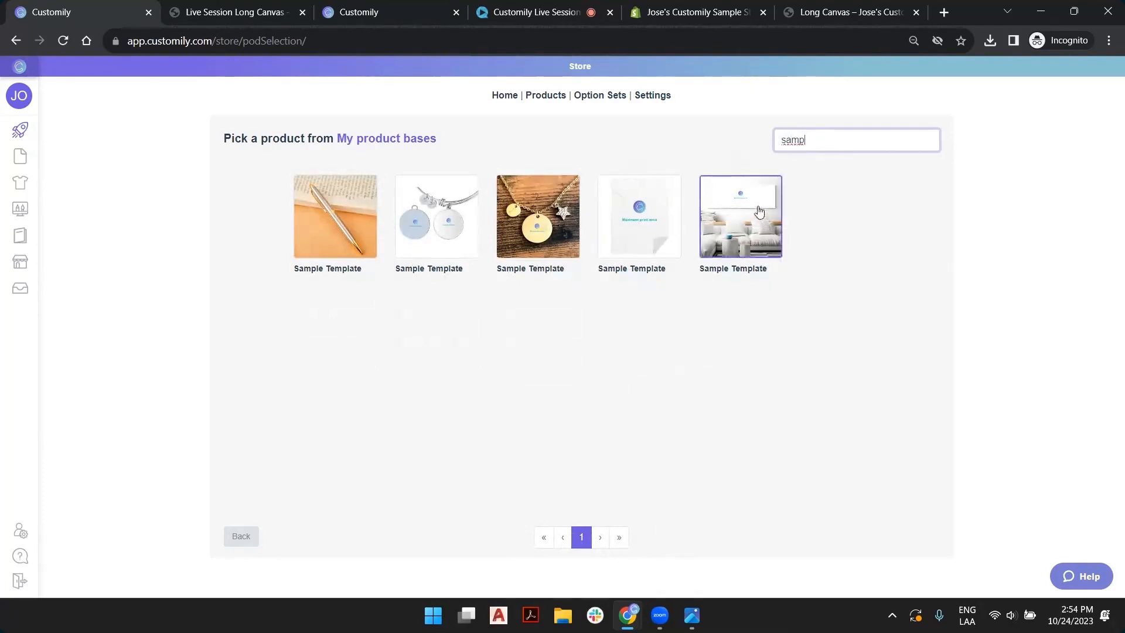
left_click(759, 208)
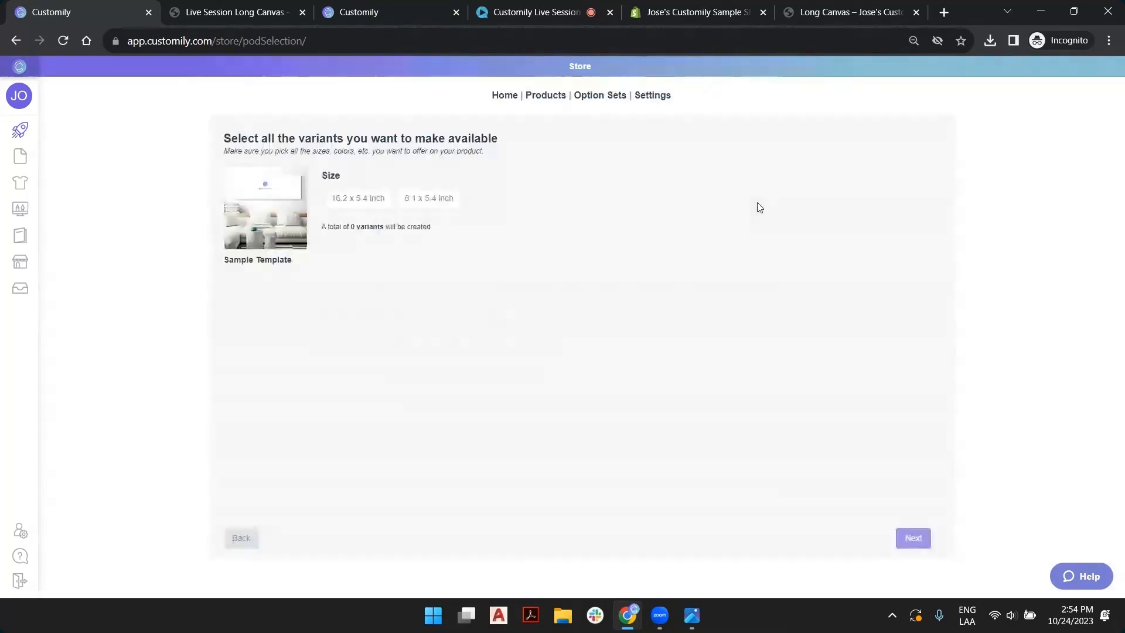
- Make both the 16.2 x 5.4 inch and 8.1 x 5.4 inch size variants available for the product
left_click(429, 198)
left_click(366, 199)
left_click(388, 205)
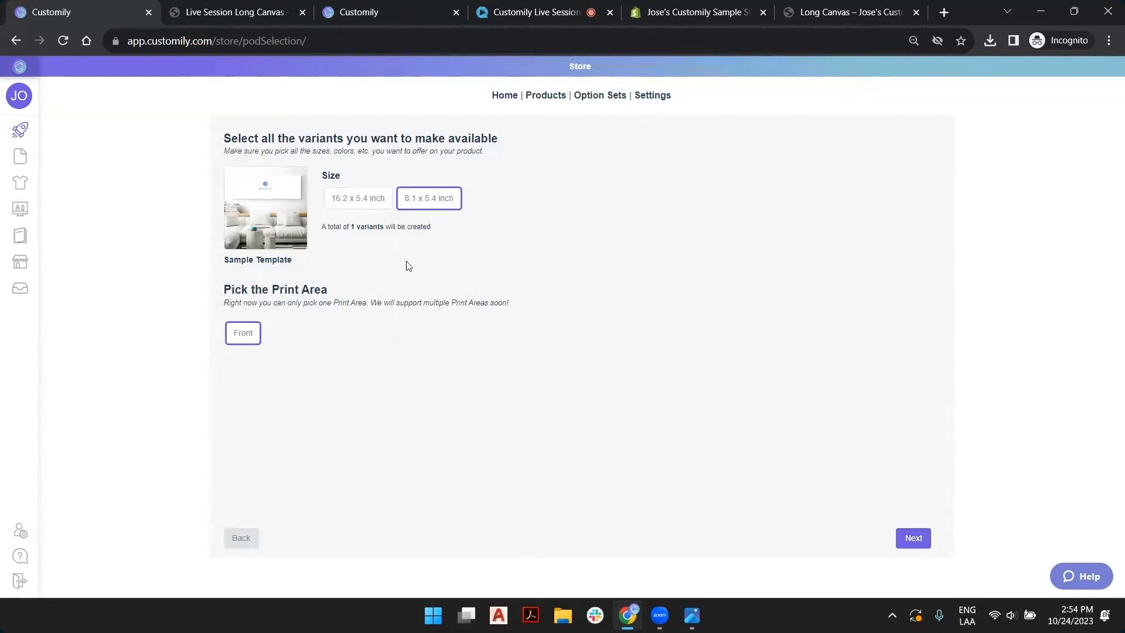
left_click(372, 201)
left_click(417, 202)
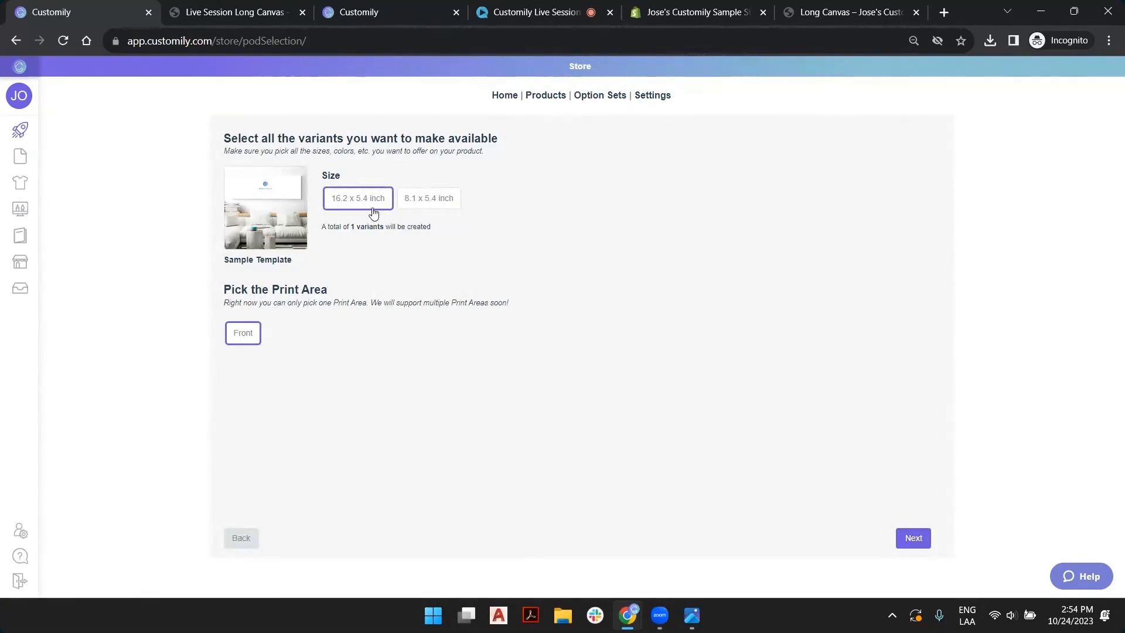
left_click(414, 202)
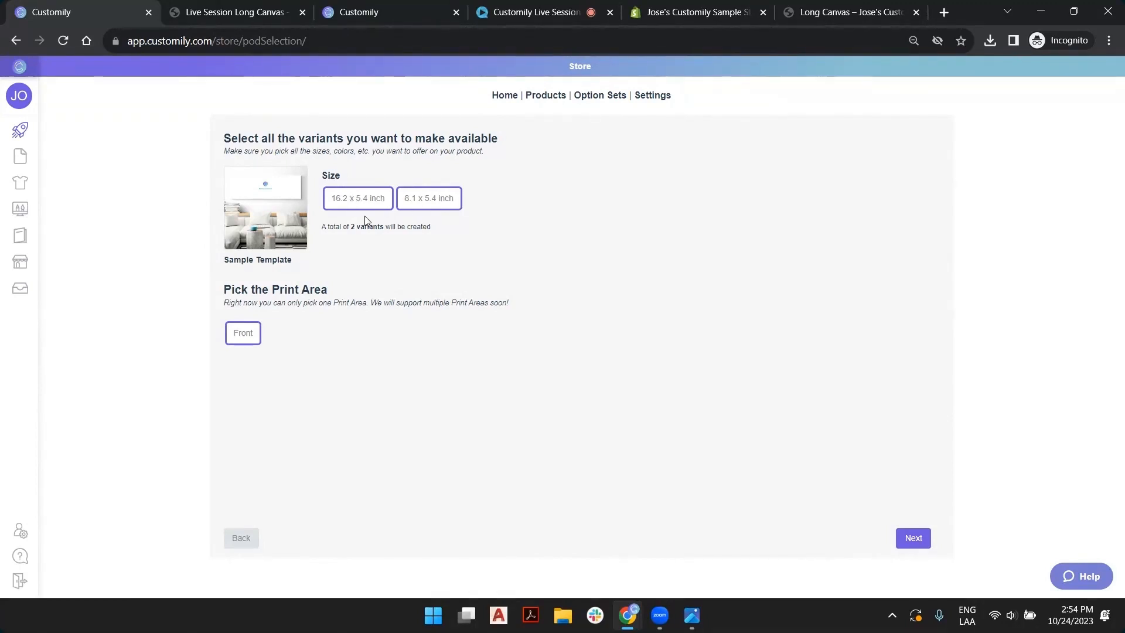
mouse_move(34, 218)
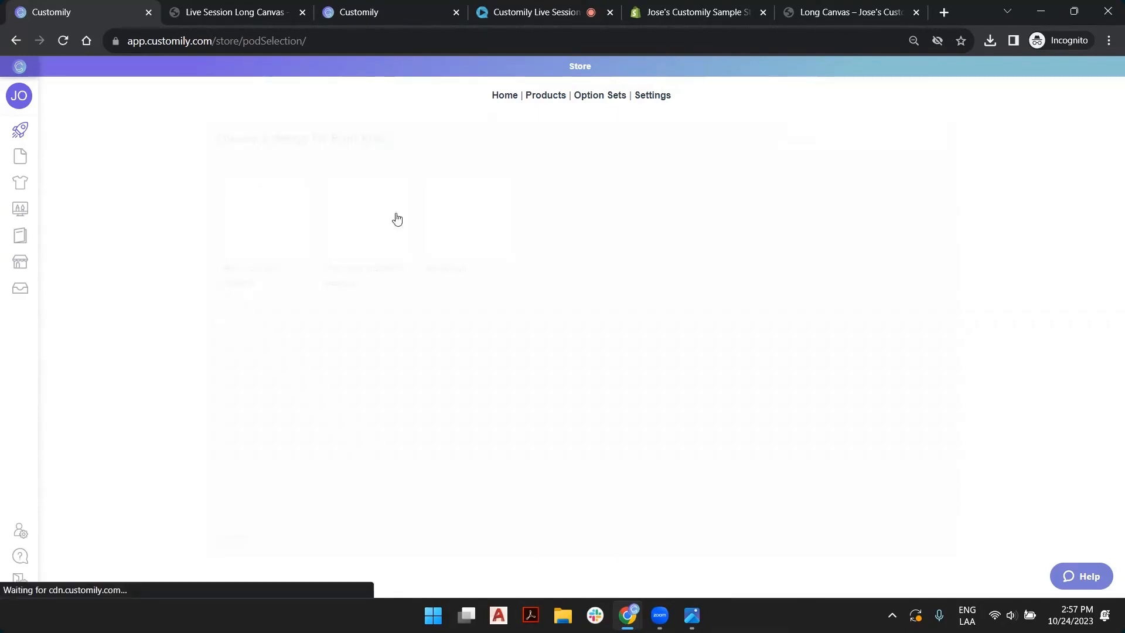
- Choose the Live Session Long Design Gnomes design from the last page of the Design Library for the product
left_click(253, 212)
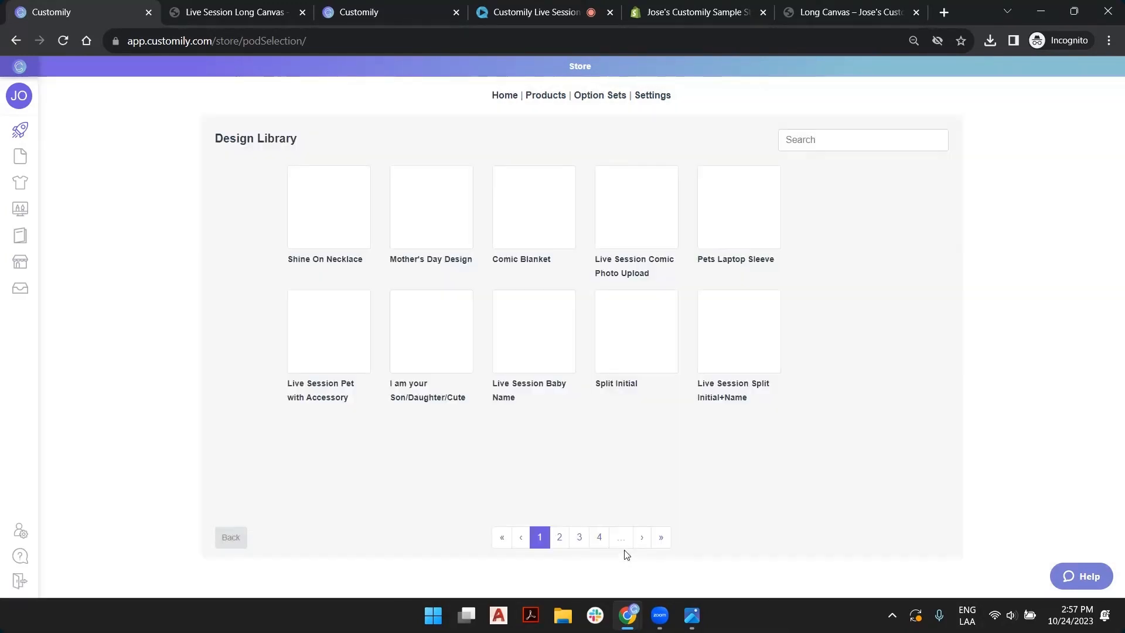
left_click(660, 537)
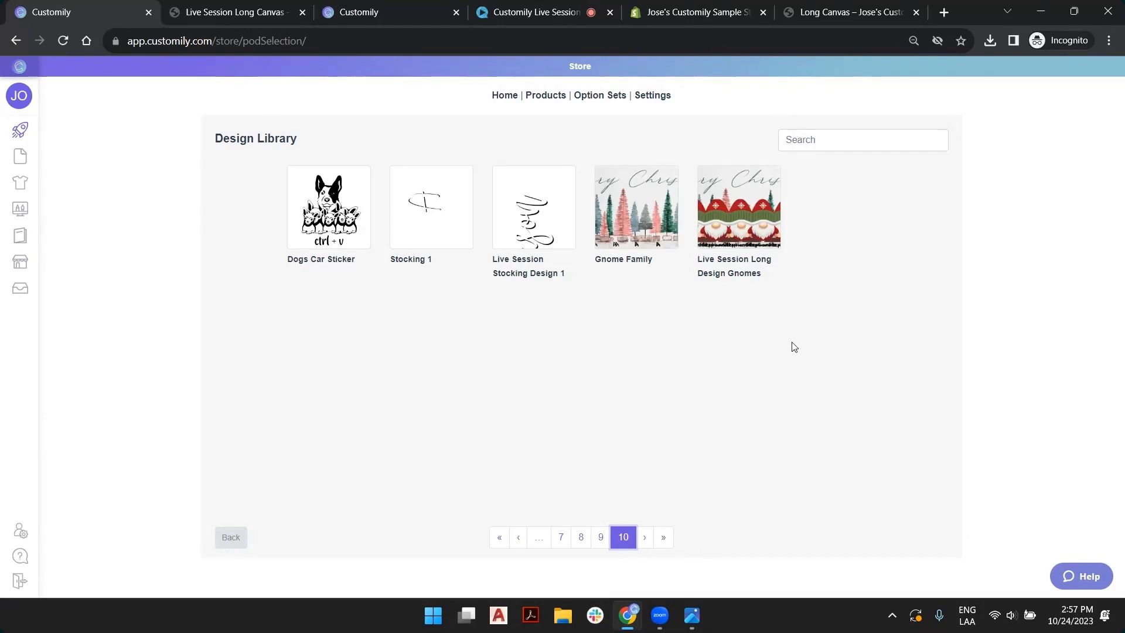
left_click(738, 225)
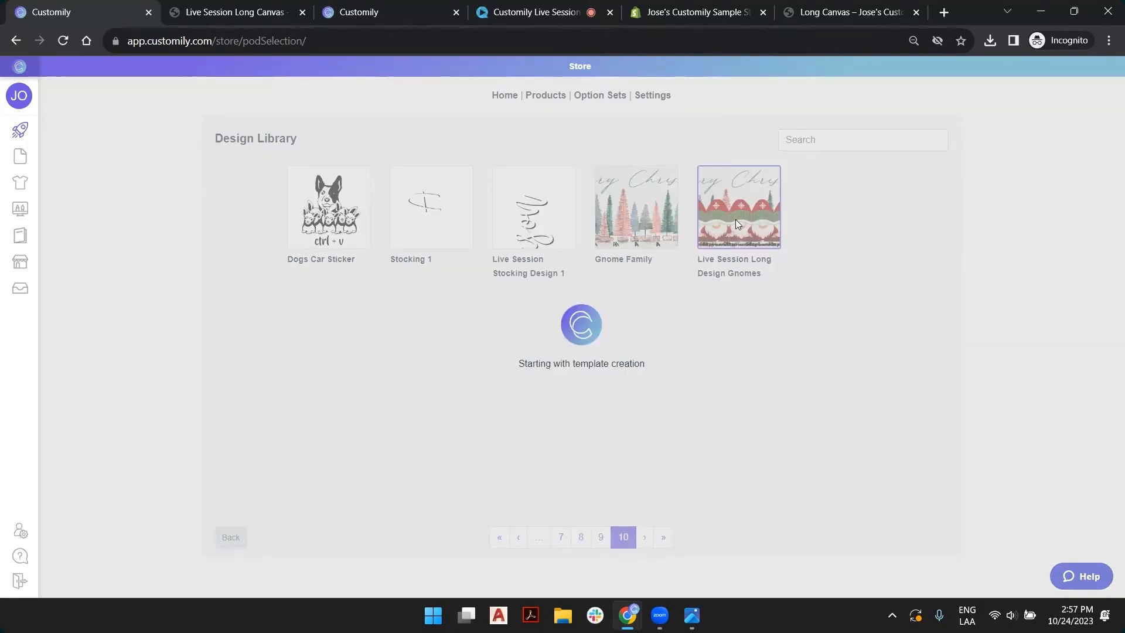
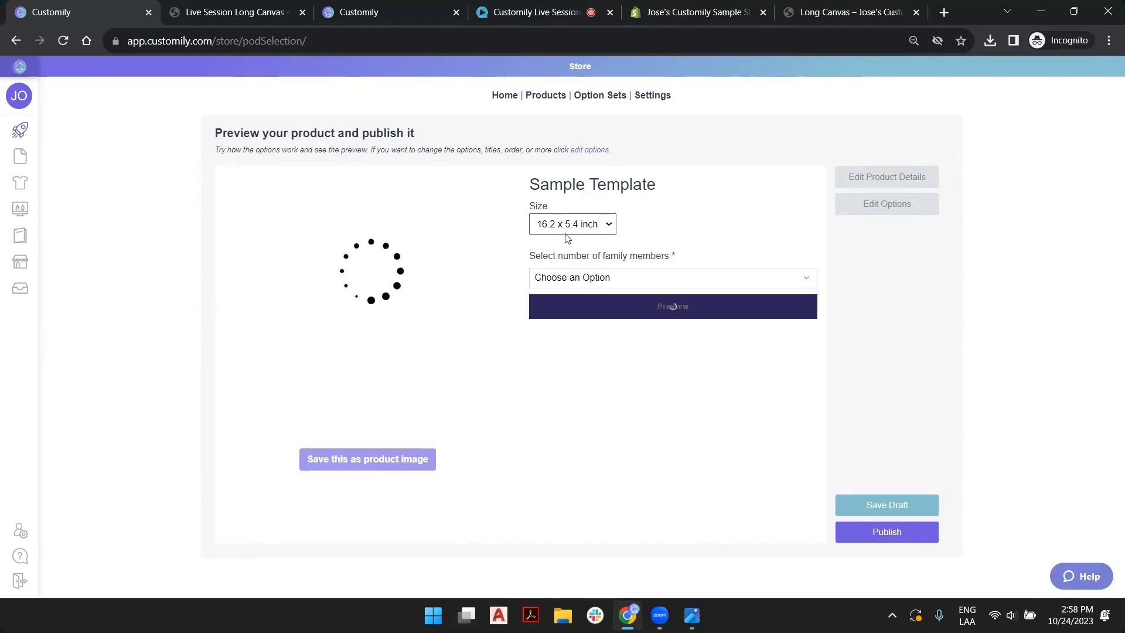
- Set the product preview to 5 members and pick a different gnome, first through fifth, for Gnome 1 to Gnome 5
left_click(584, 279)
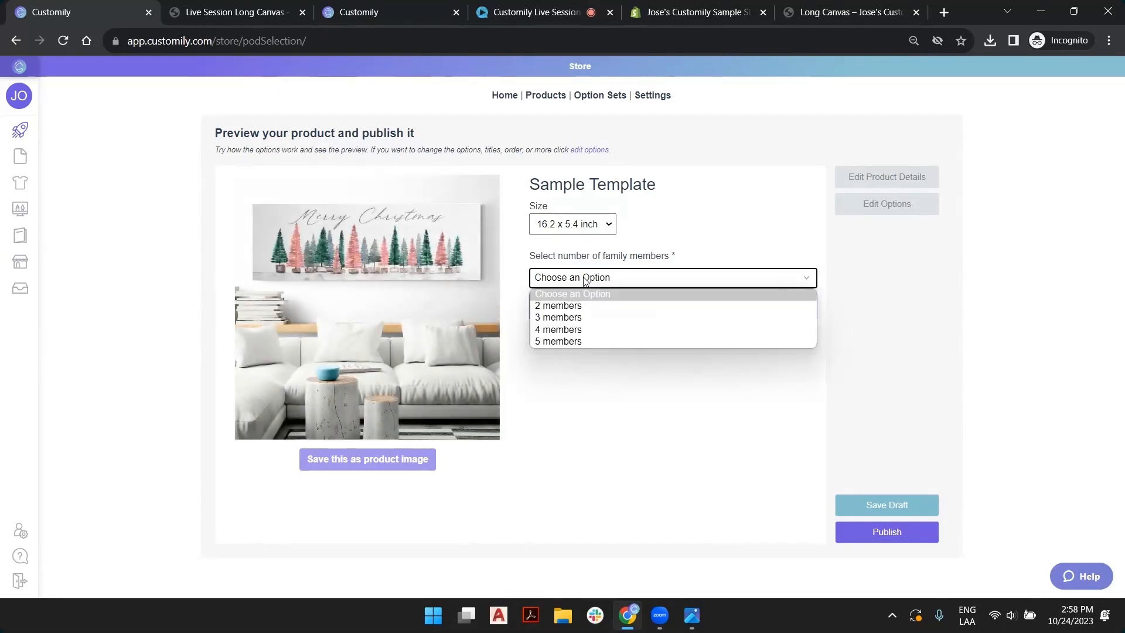
left_click(577, 341)
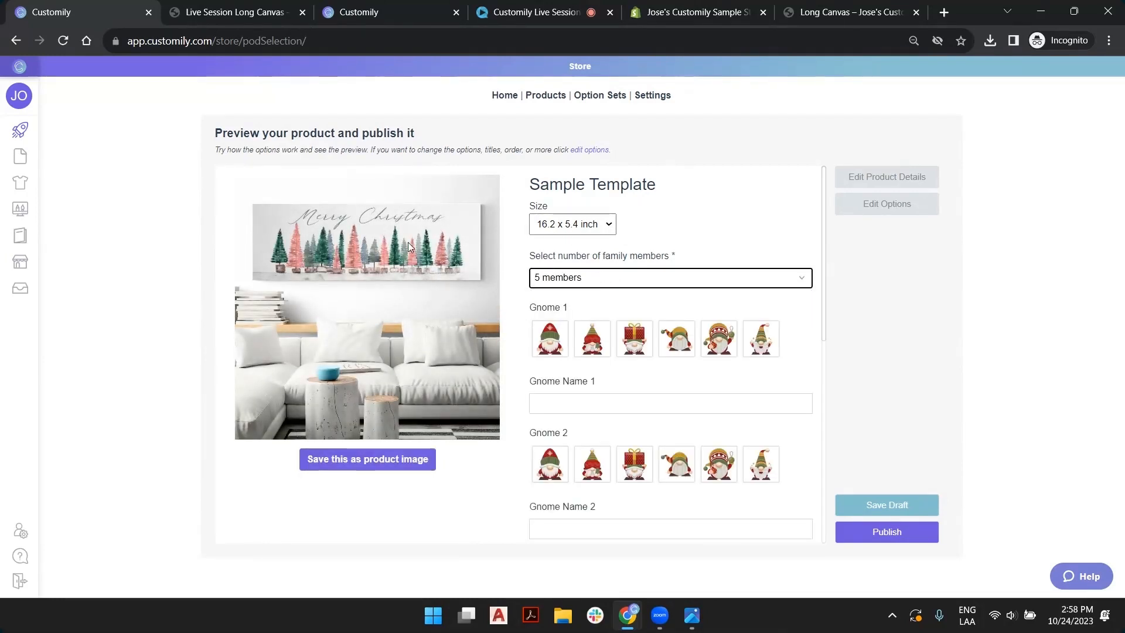
left_click(550, 342)
scroll(575, 348, "down", 1)
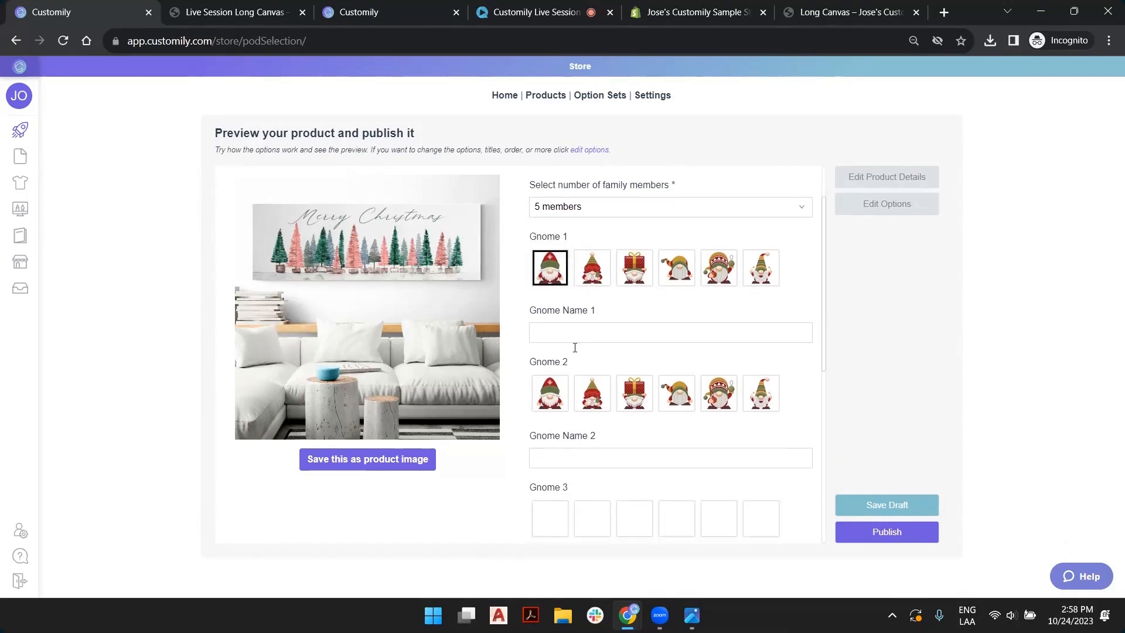
left_click(592, 393)
scroll(616, 381, "down", 3)
left_click(635, 296)
left_click(677, 433)
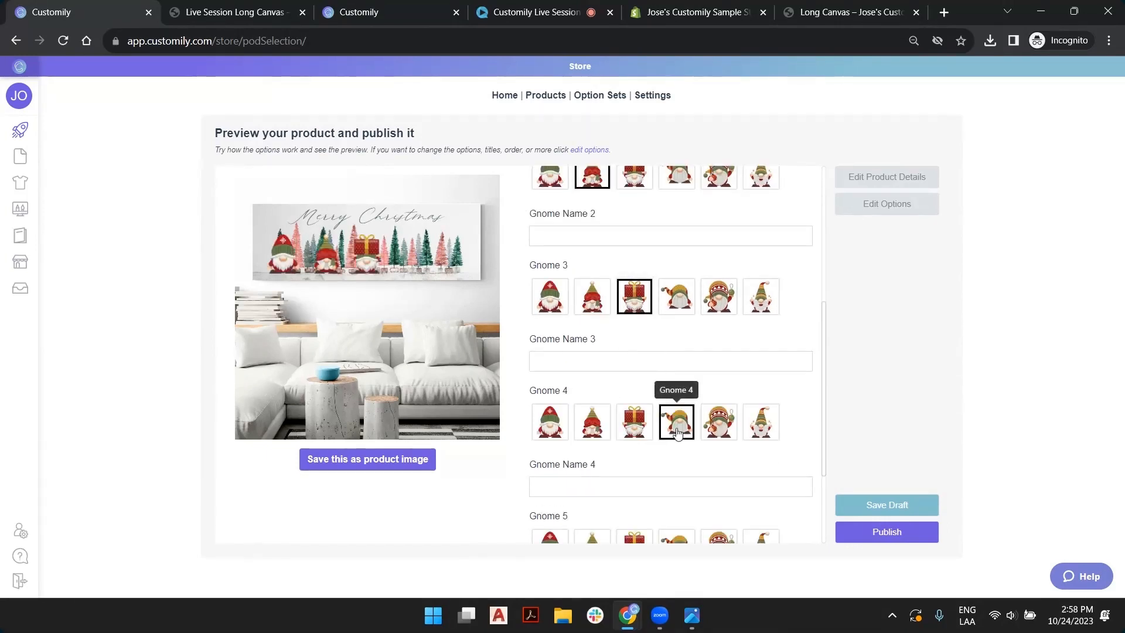
scroll(680, 422, "down", 2)
left_click(720, 403)
scroll(551, 252, "up", 7)
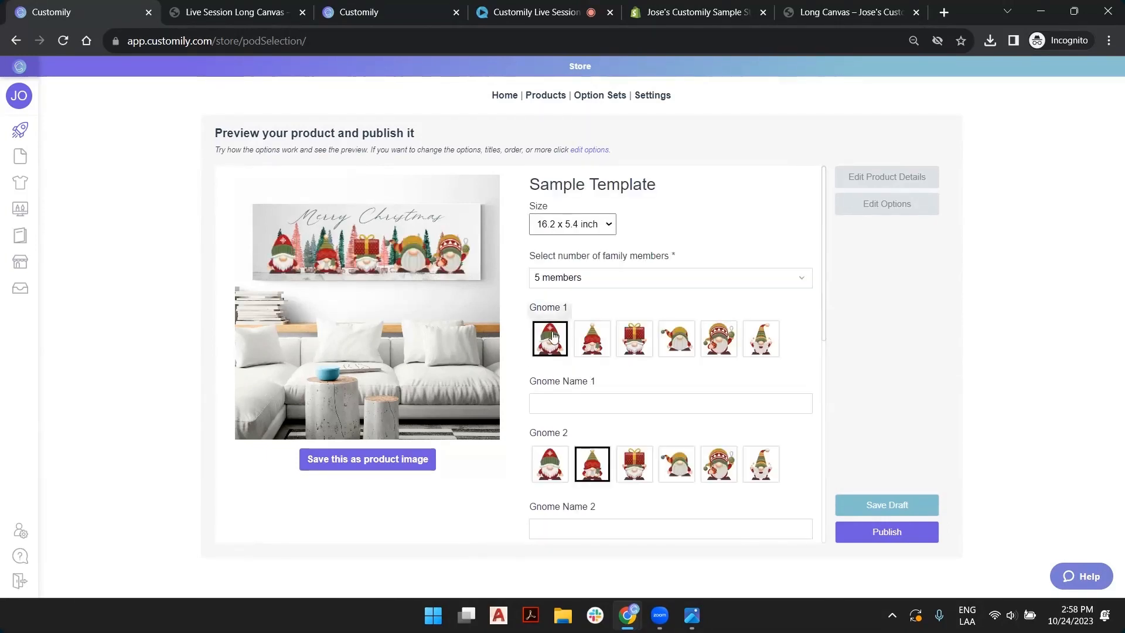
- Switch the preview to the 8.1 x 5.4 inch size and save the product as a draft
left_click(566, 226)
left_click(557, 254)
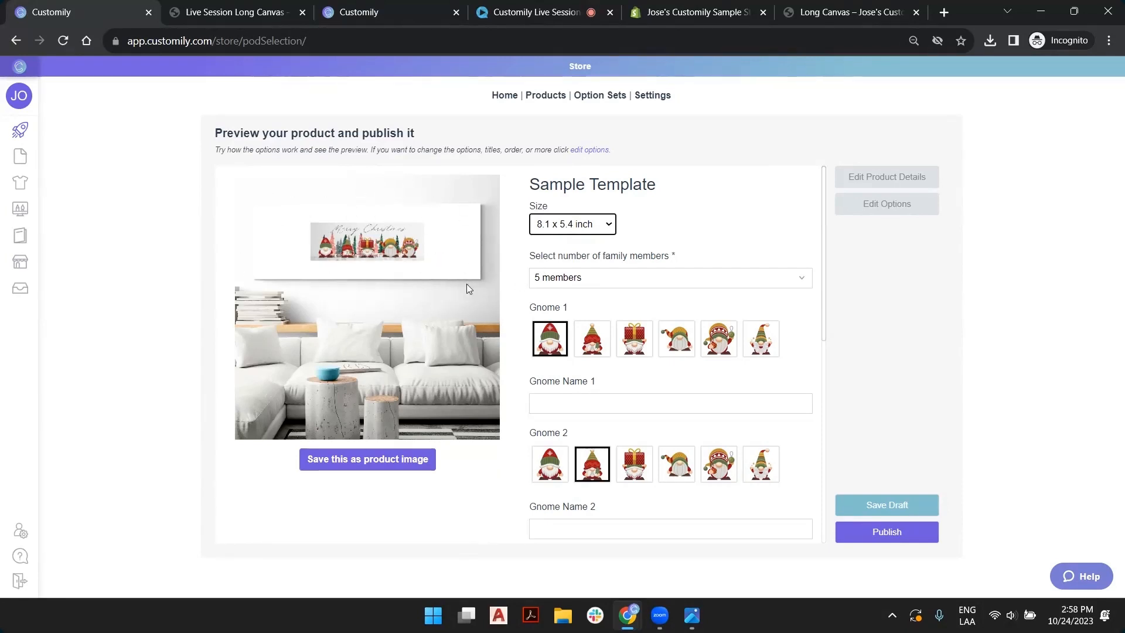
left_click(908, 512)
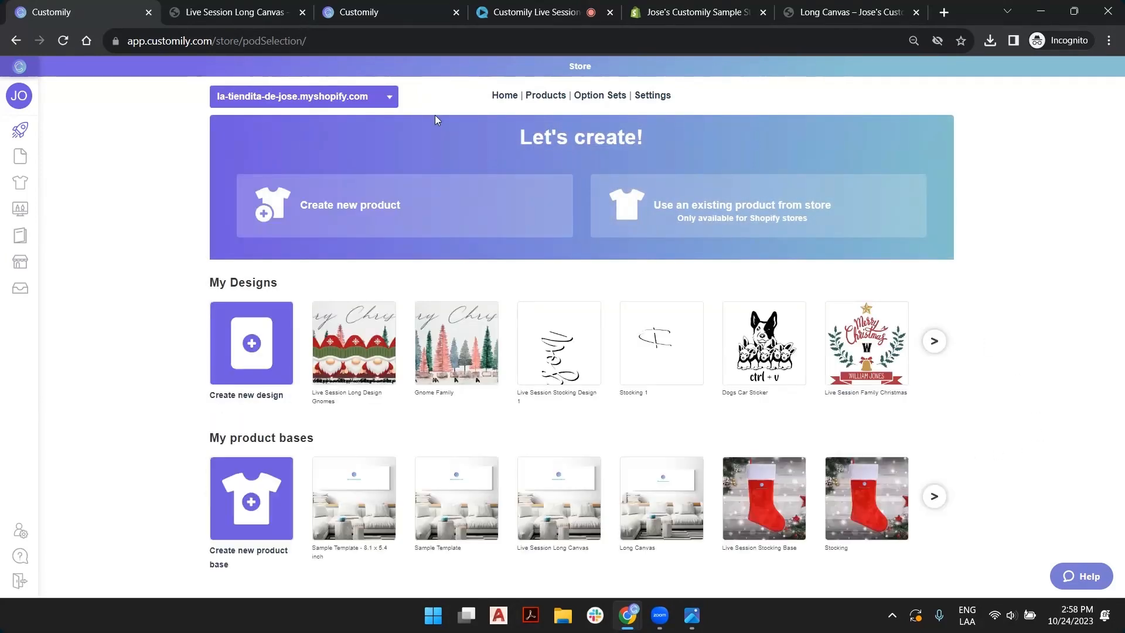
- Open the store's product list and filter it to products linked to Customily
left_click(33, 266)
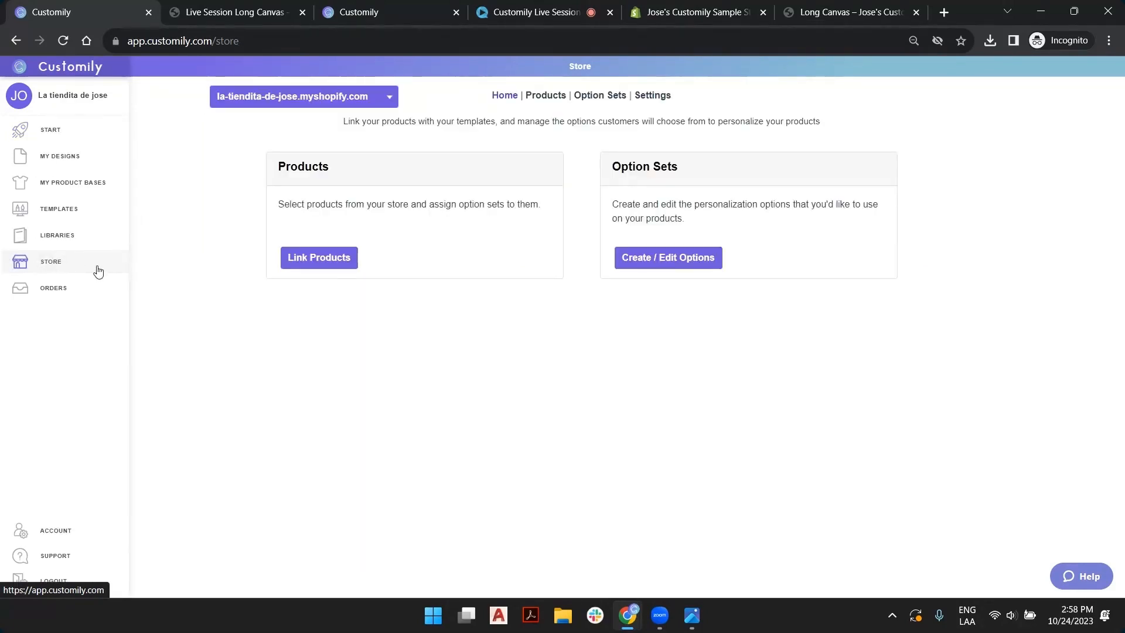
left_click(334, 262)
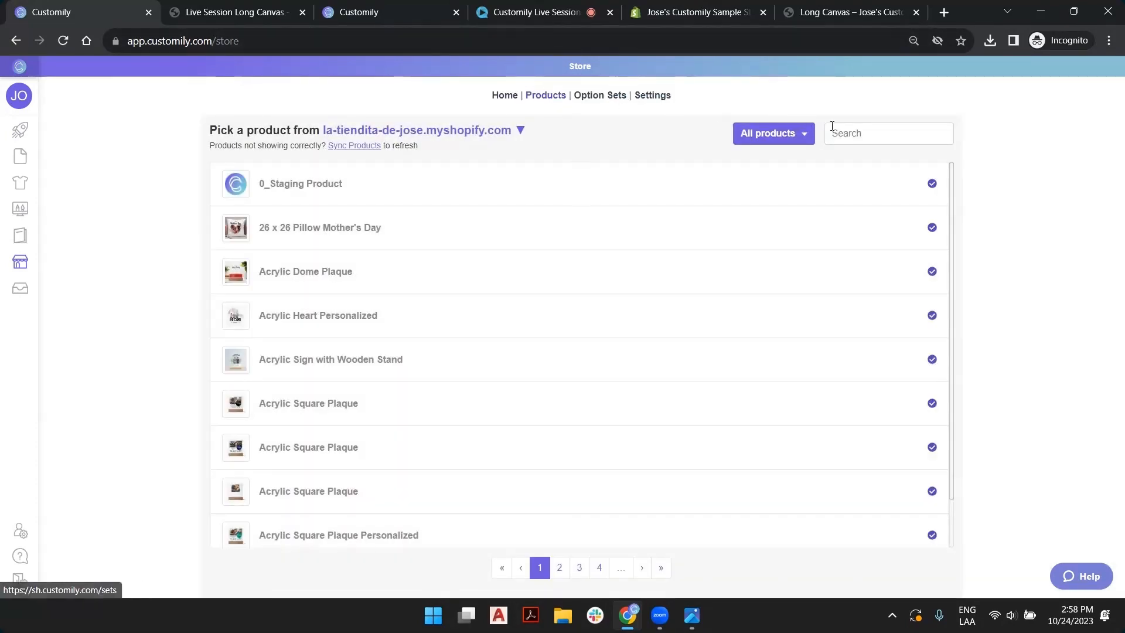
left_click(806, 137)
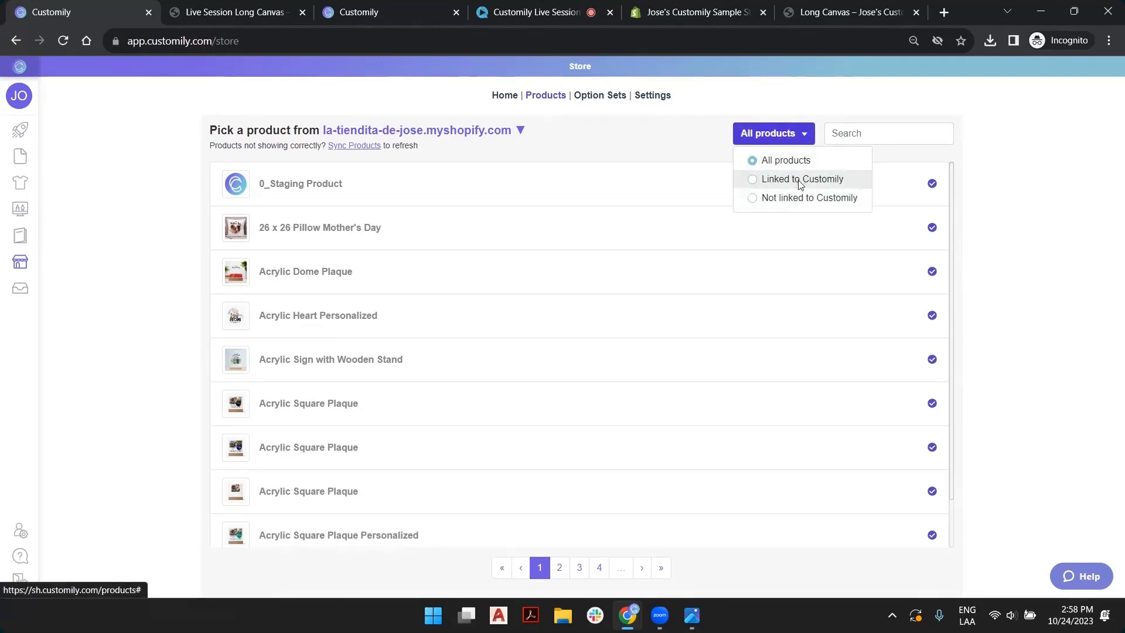
left_click(800, 180)
- Search the linked products for "long"
left_click(856, 132)
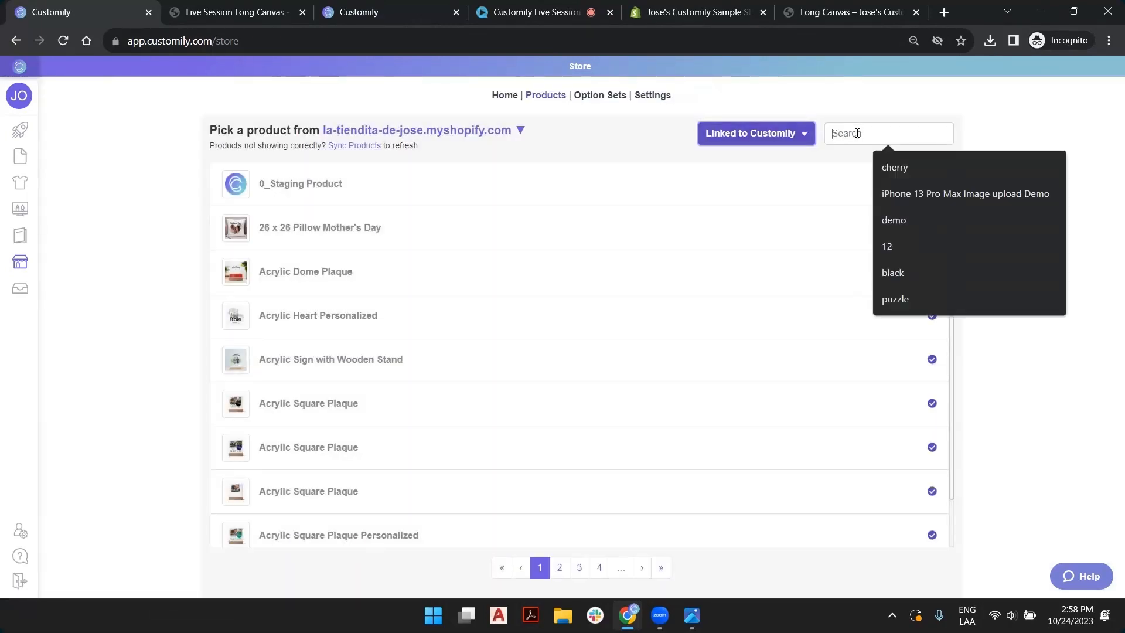
type("lon")
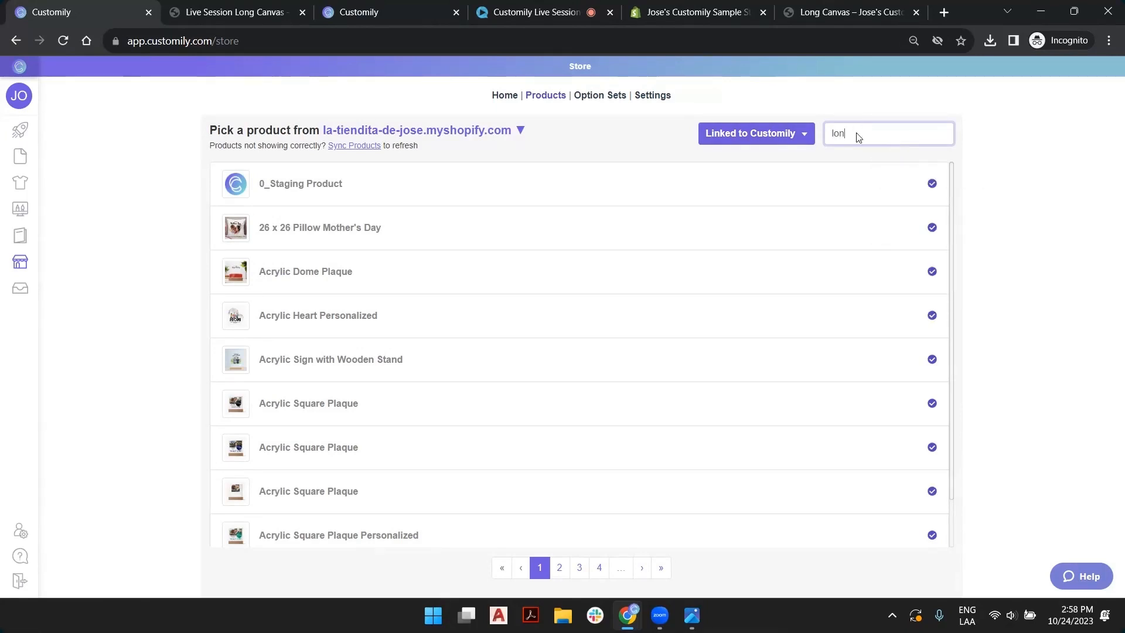
type("g")
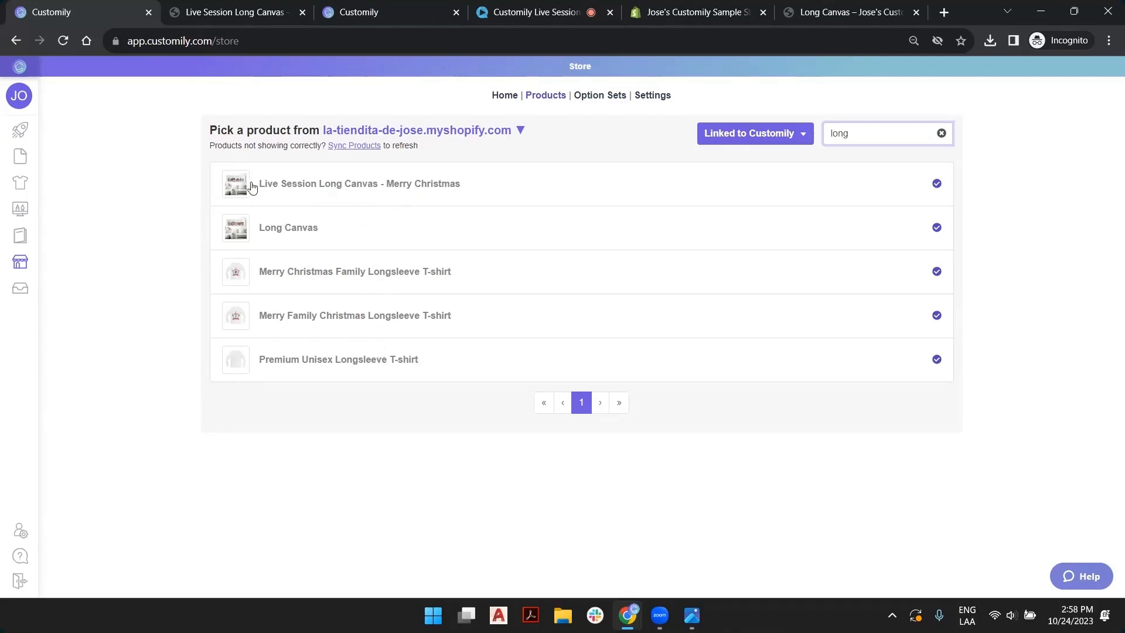
- Search the linked products for "sampl" and open the Sample Template product with the living-room thumbnail
left_click_drag(854, 138, 803, 143)
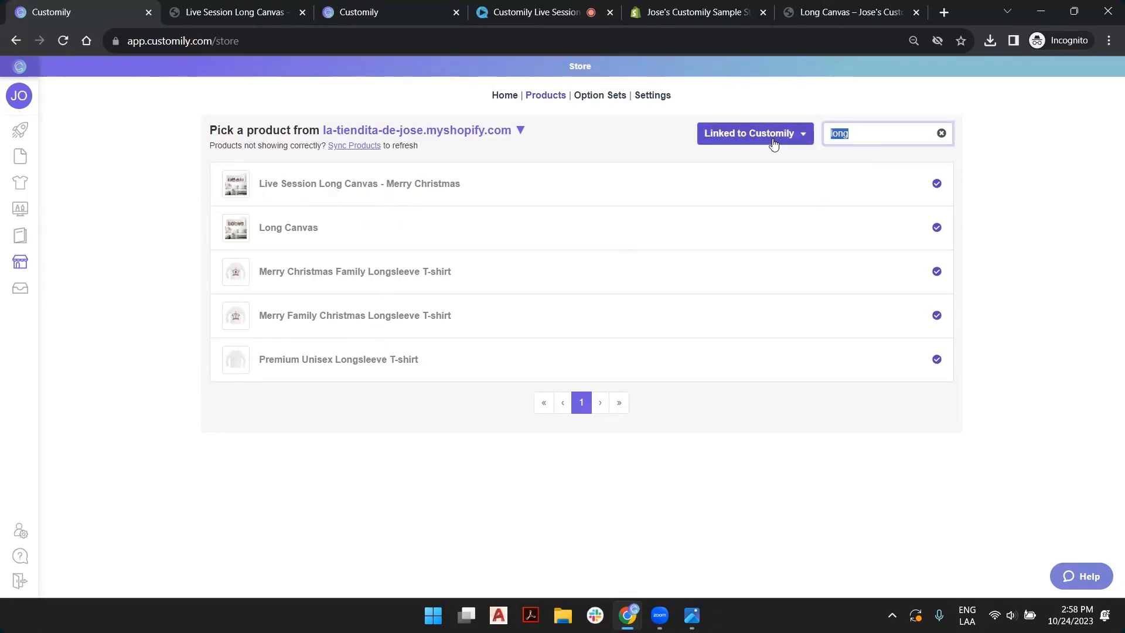
type("sampl")
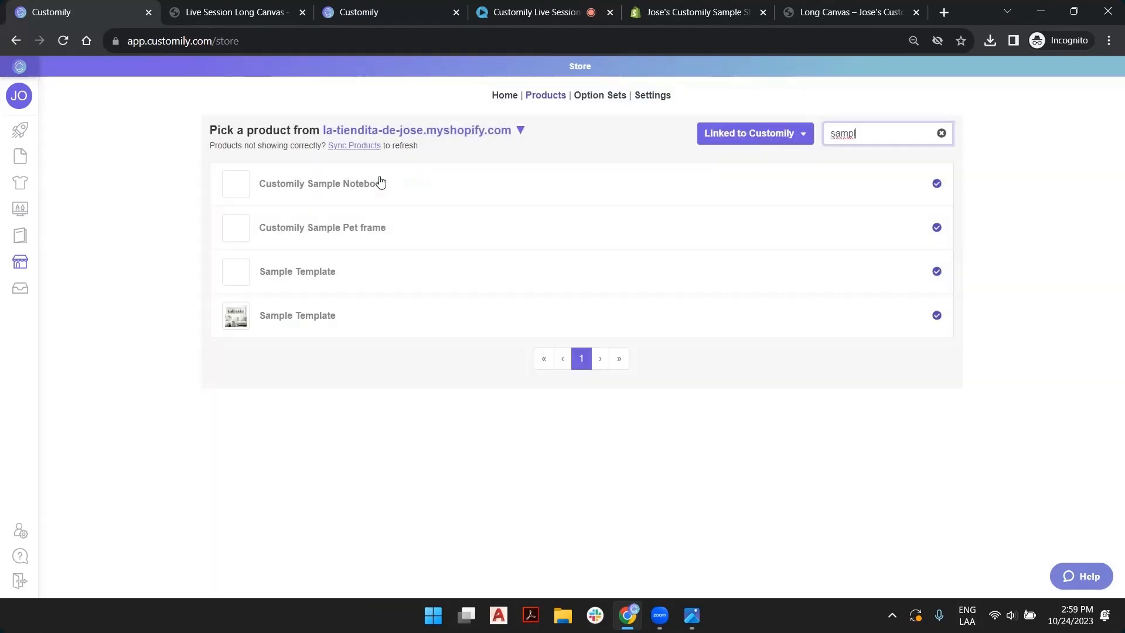
left_click(302, 319)
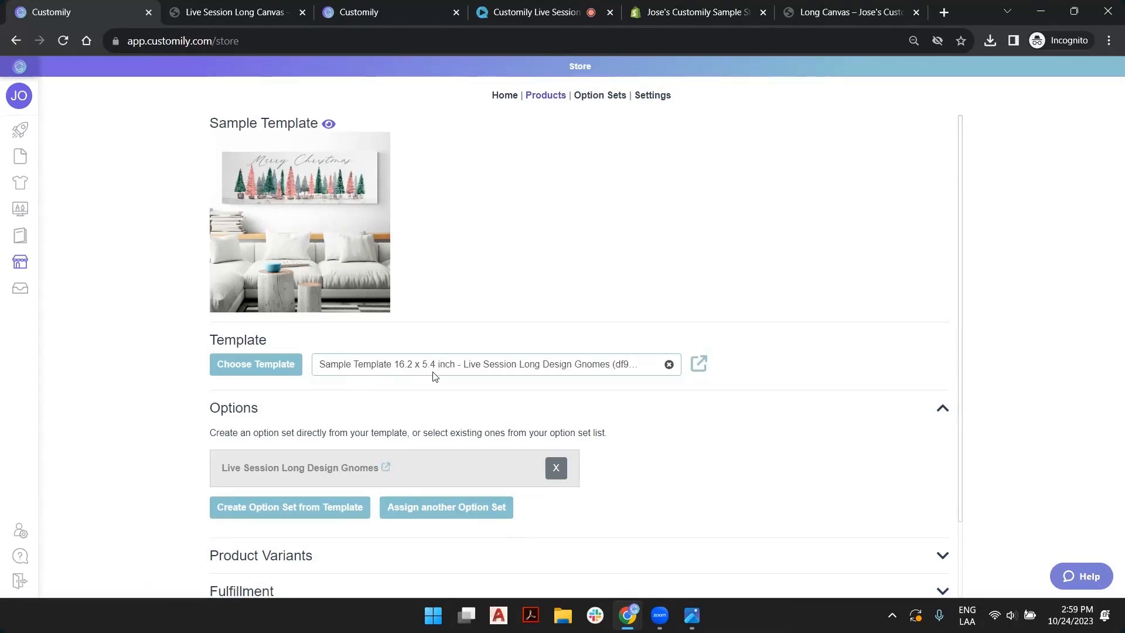
- Examine the Size variant's Customily function and the templates assigned to the 16.2 x 5.4 inch and 8.1 x 5.4 inch values
scroll(425, 375, "down", 2)
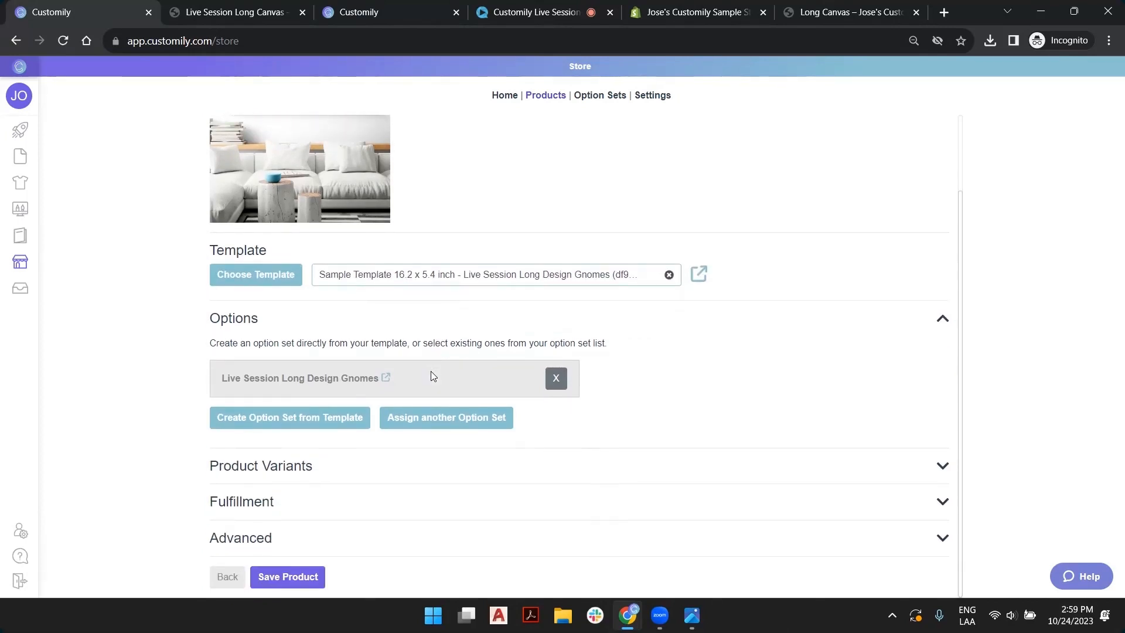
left_click(274, 466)
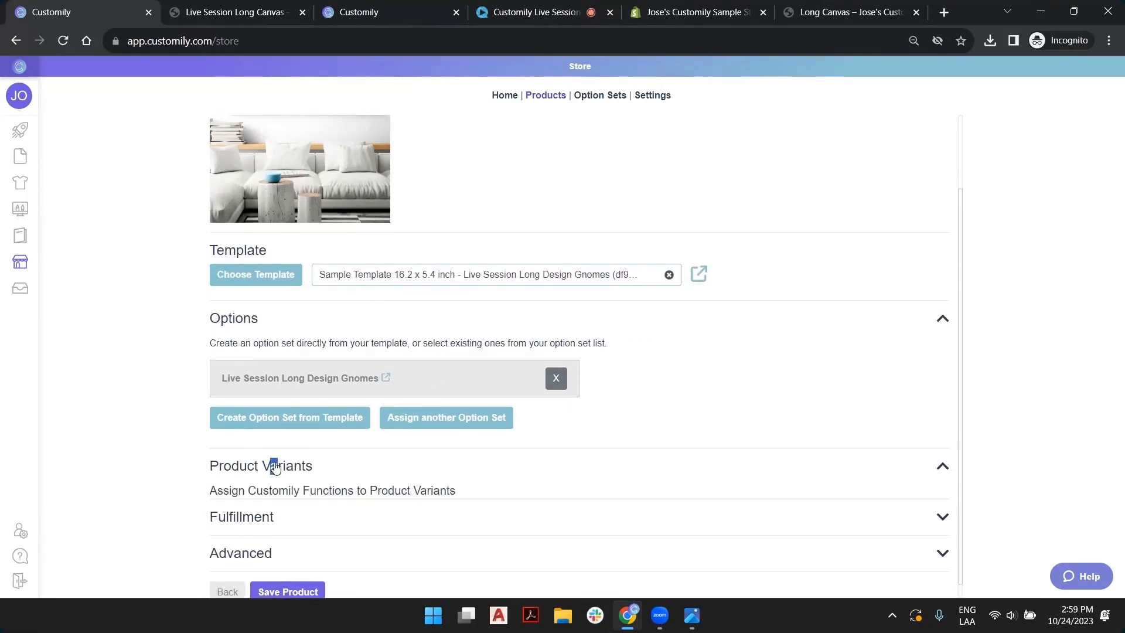
scroll(259, 532, "down", 2)
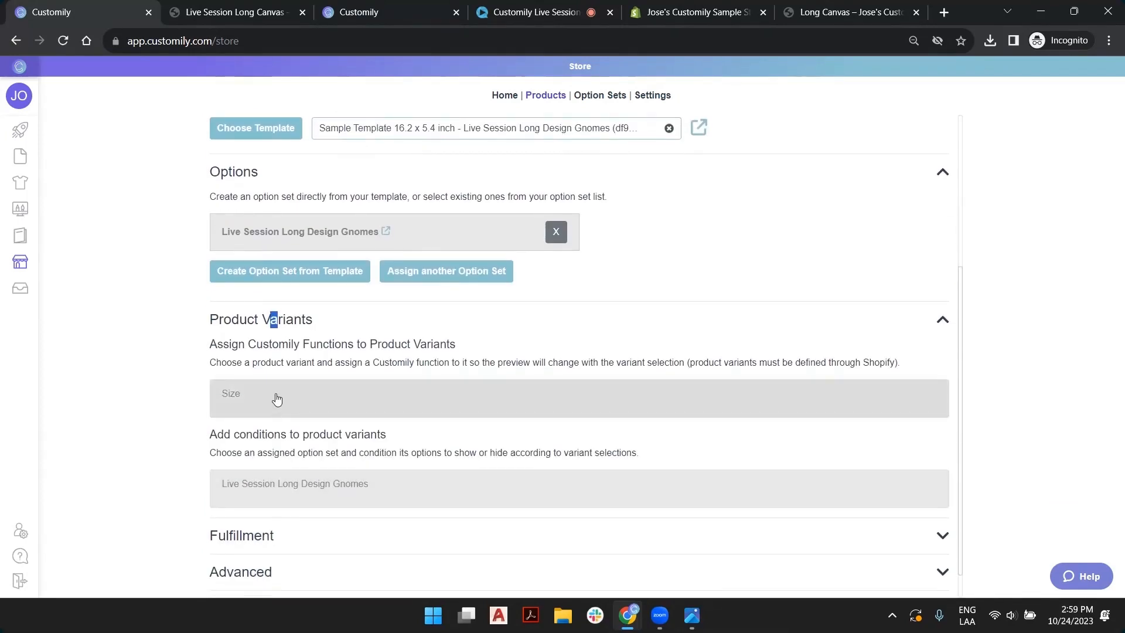
left_click(275, 398)
scroll(281, 404, "down", 4)
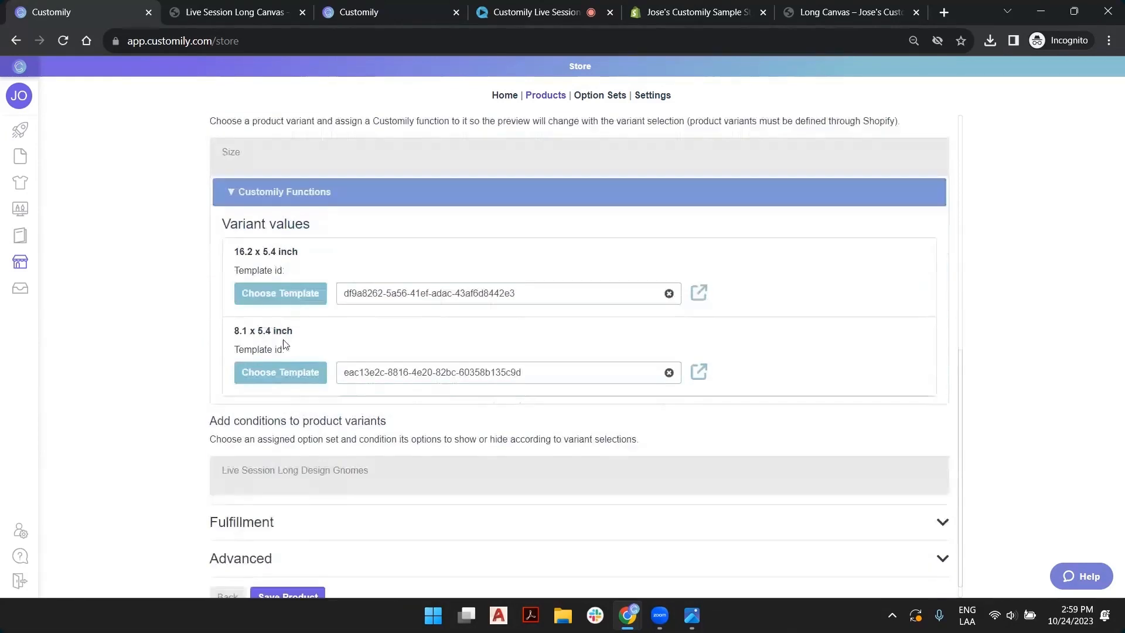
left_click_drag(234, 231, 290, 232)
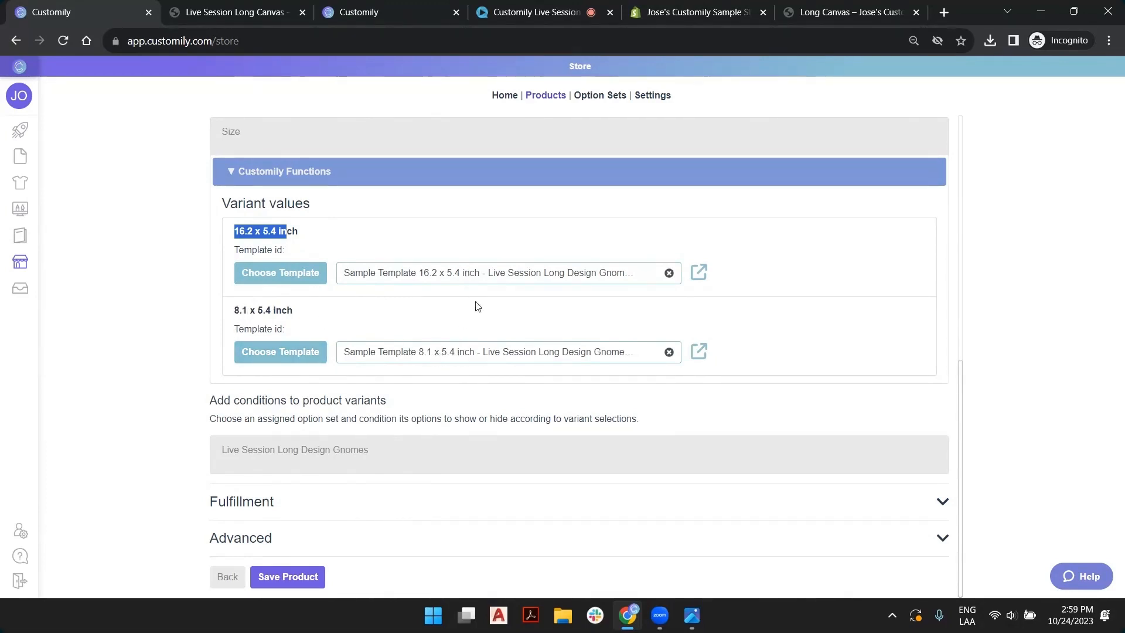
left_click(254, 220)
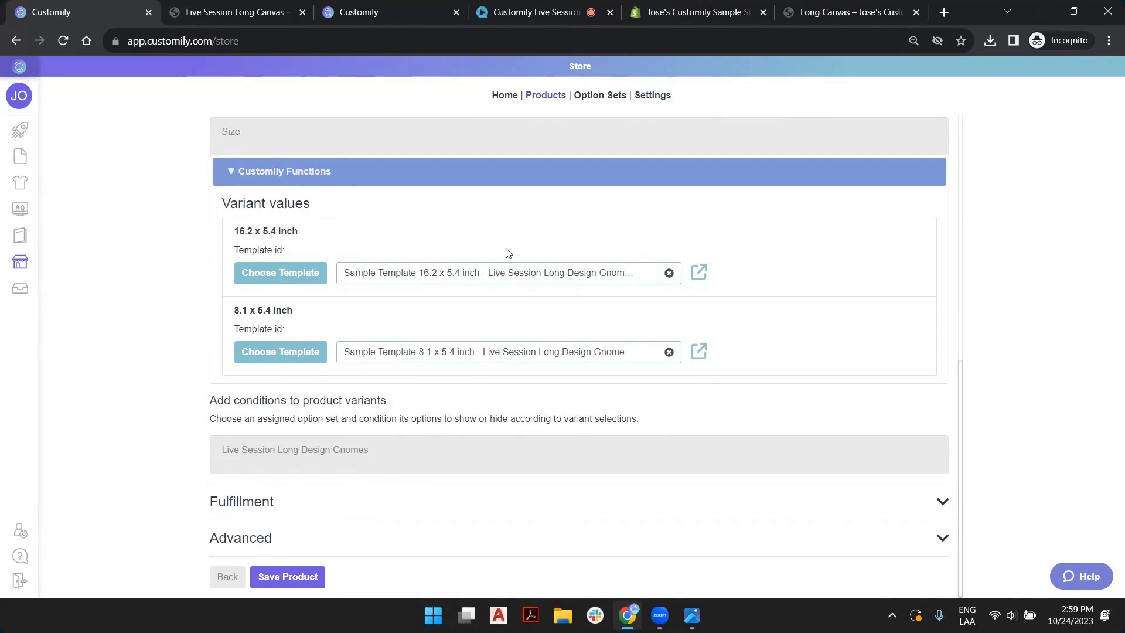
left_click(428, 170)
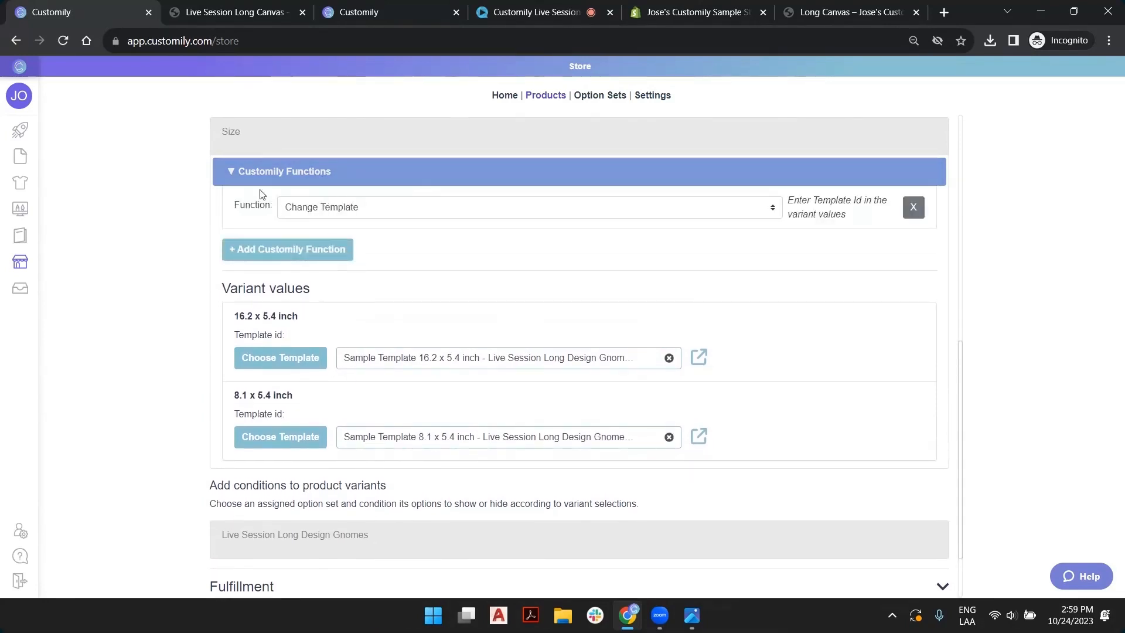
scroll(454, 209, "down", 1)
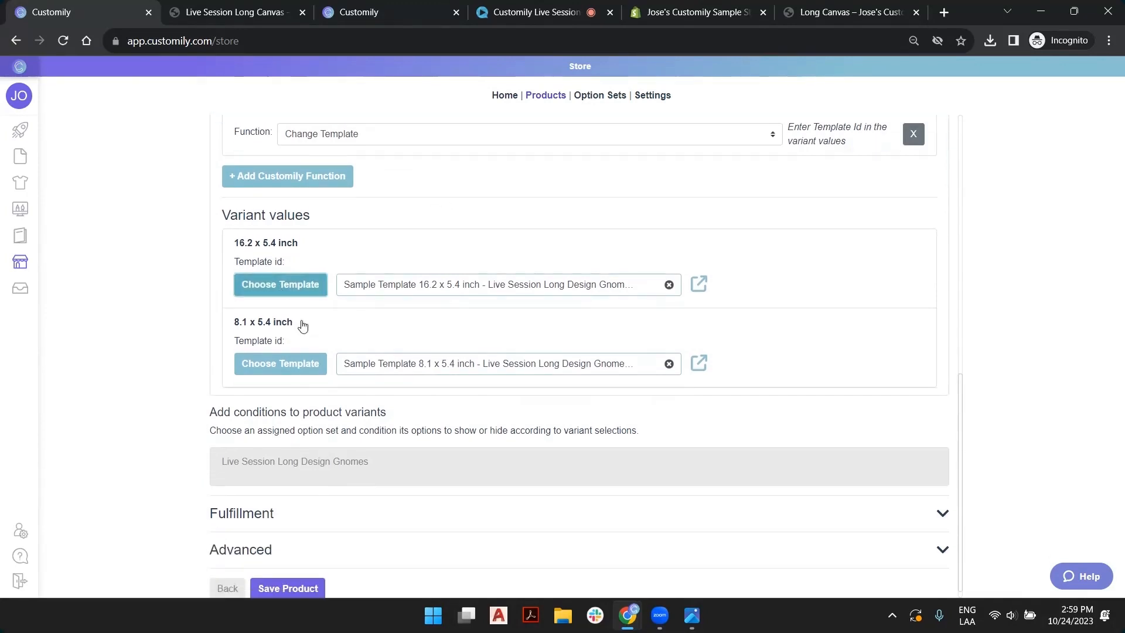
- Open the 8.1 x 5.4 inch variant's template for editing and unlock its Trees Background layer
left_click(700, 366)
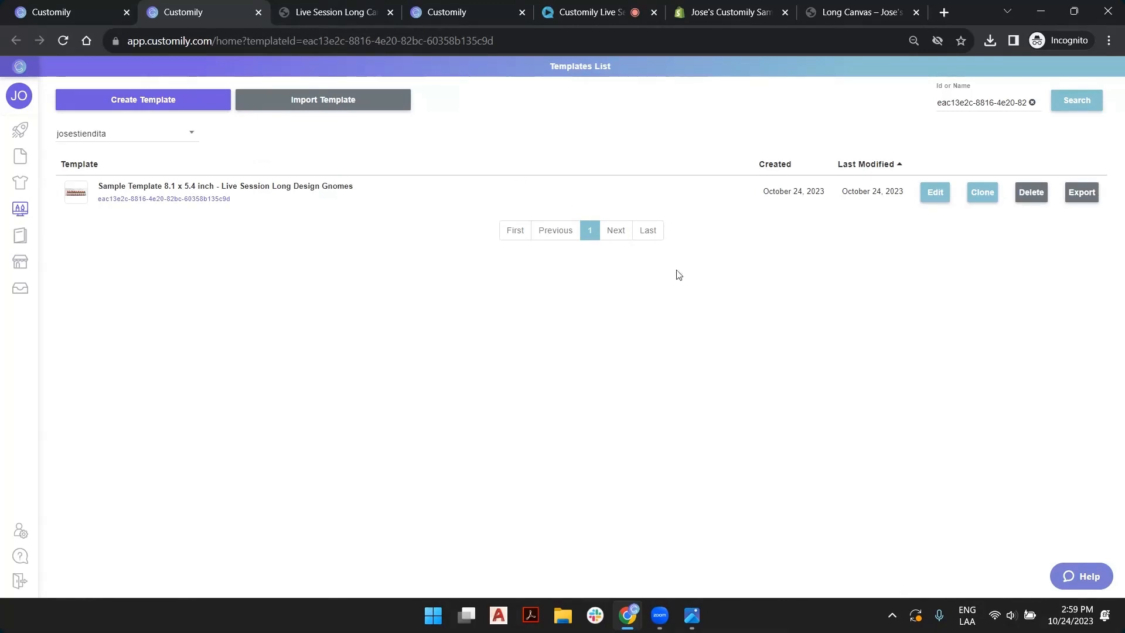
left_click(936, 194)
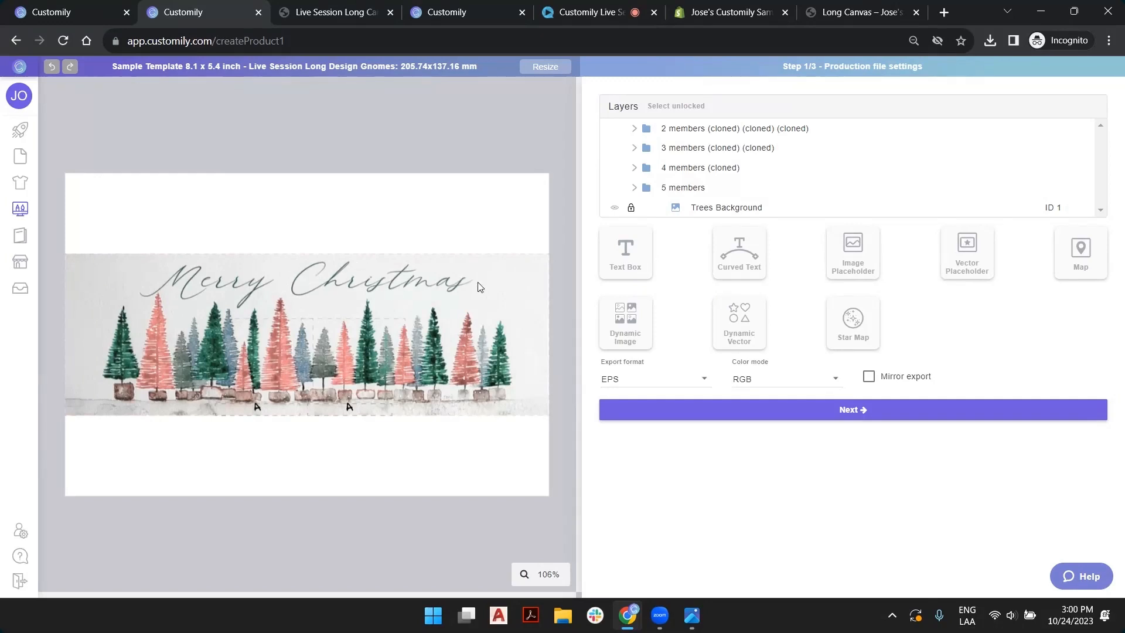
left_click(632, 209)
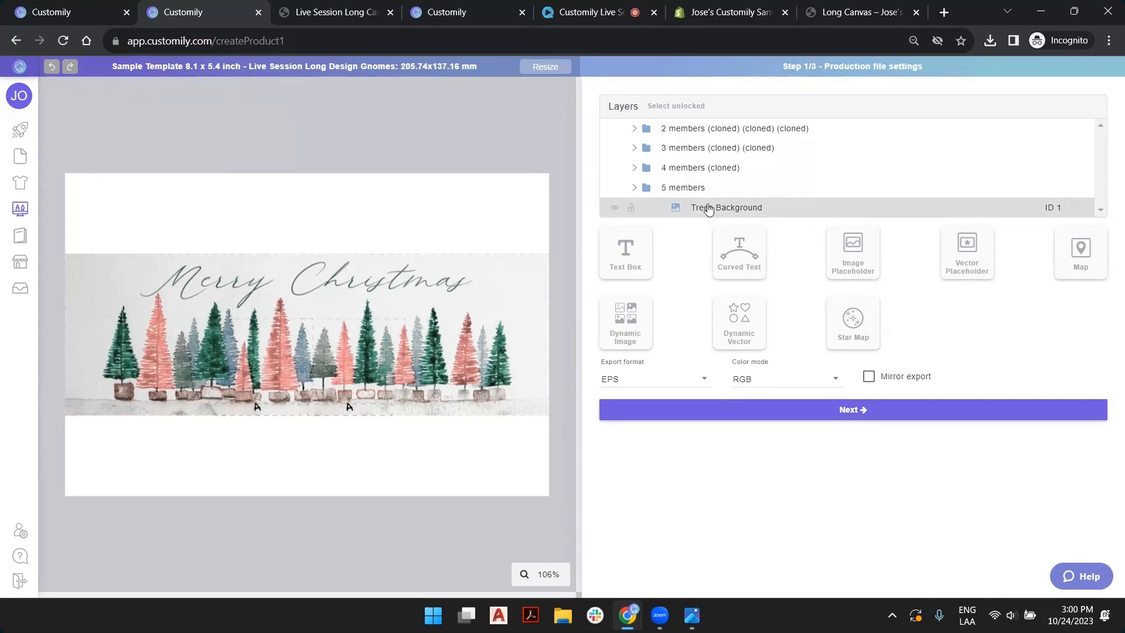
- Select Trees Background together with the 2 to 5 members folders and scale them up evenly to fill the canvas height
left_click(715, 210)
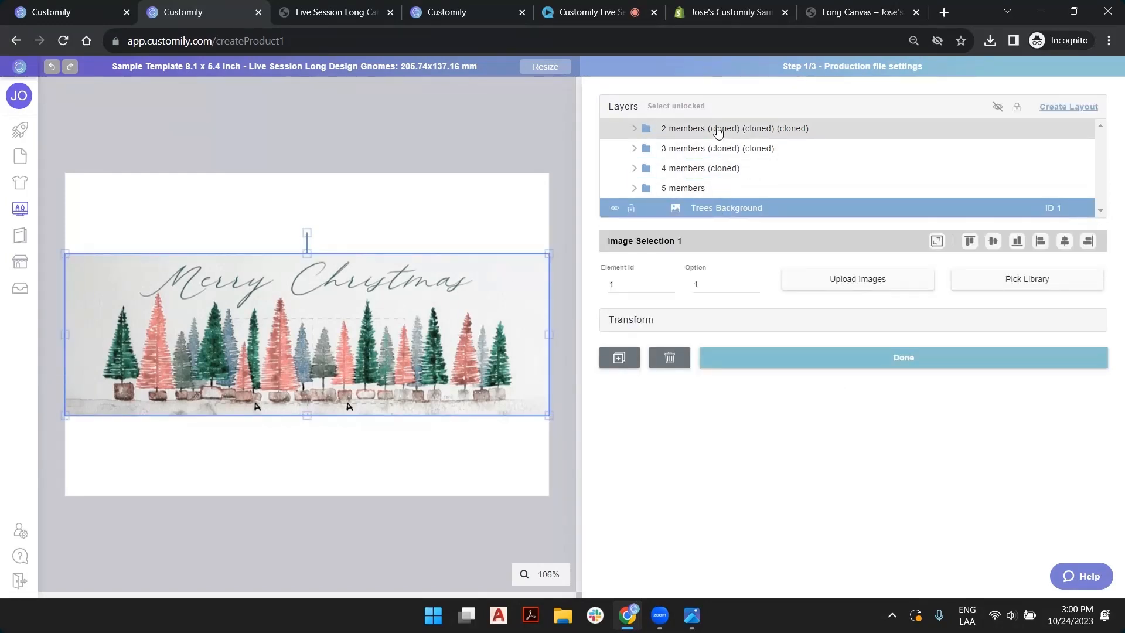
left_click(718, 130, "shift")
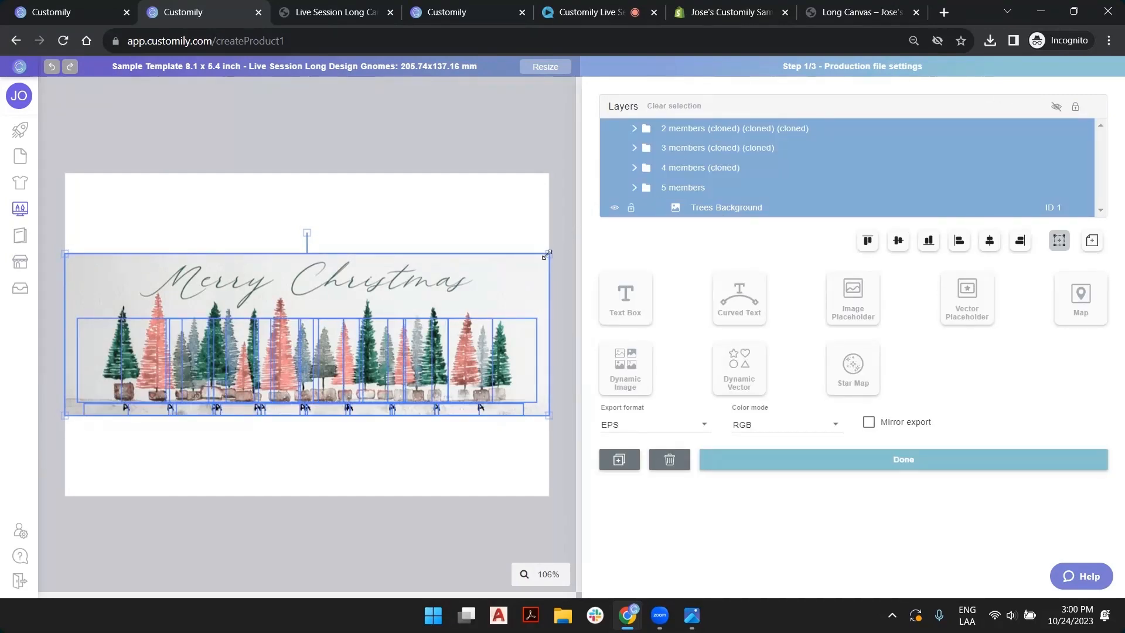
left_click_drag(547, 255, 786, 174)
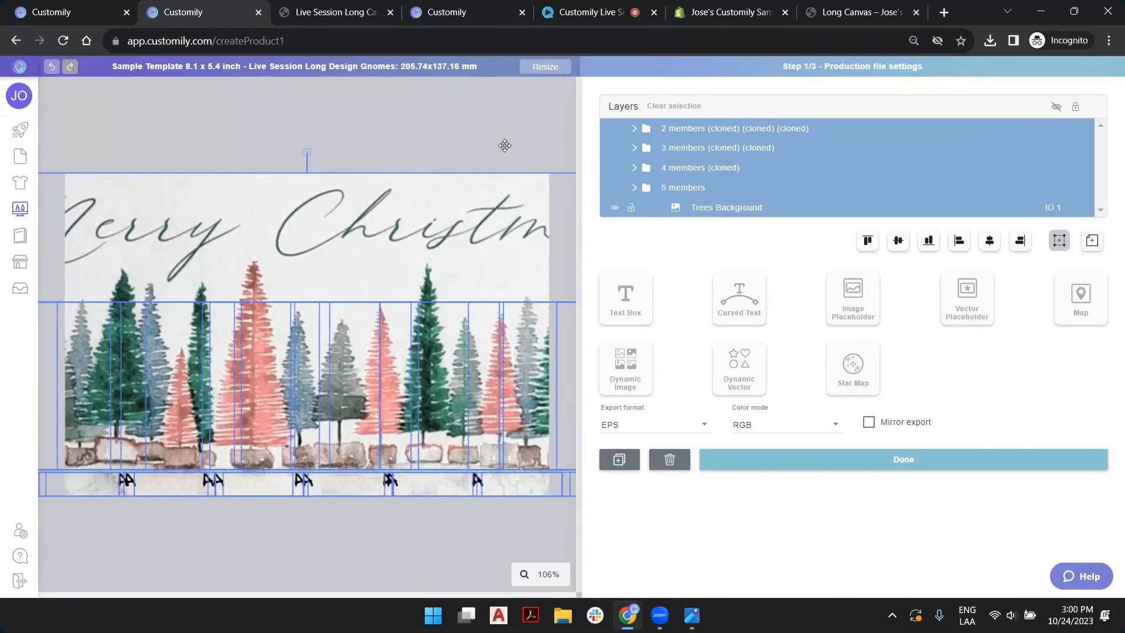
left_click(469, 148)
scroll(374, 158, "down", 3)
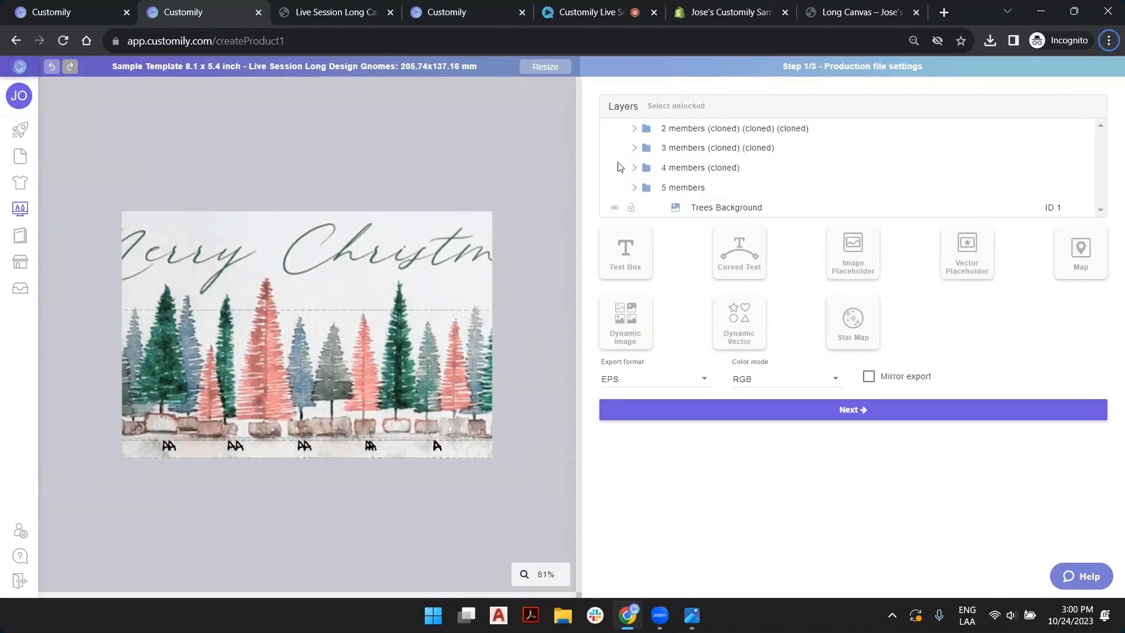
- Review the 2 to 5 members folders and delete the 4 members (cloned) and 5 members folders from the template
left_click(703, 189)
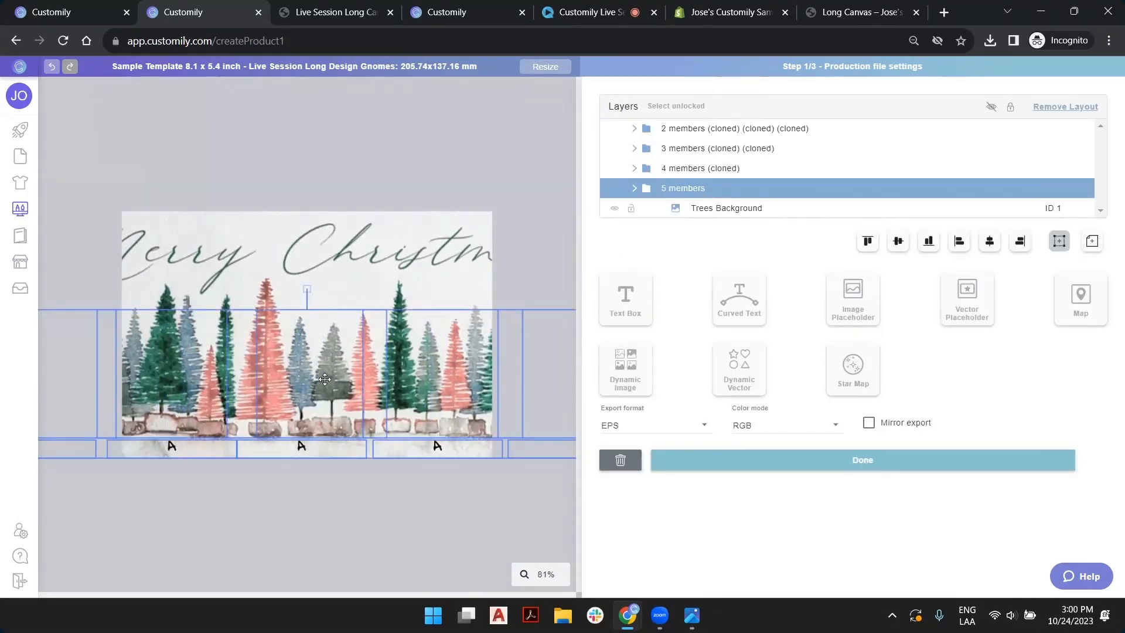
left_click(713, 170)
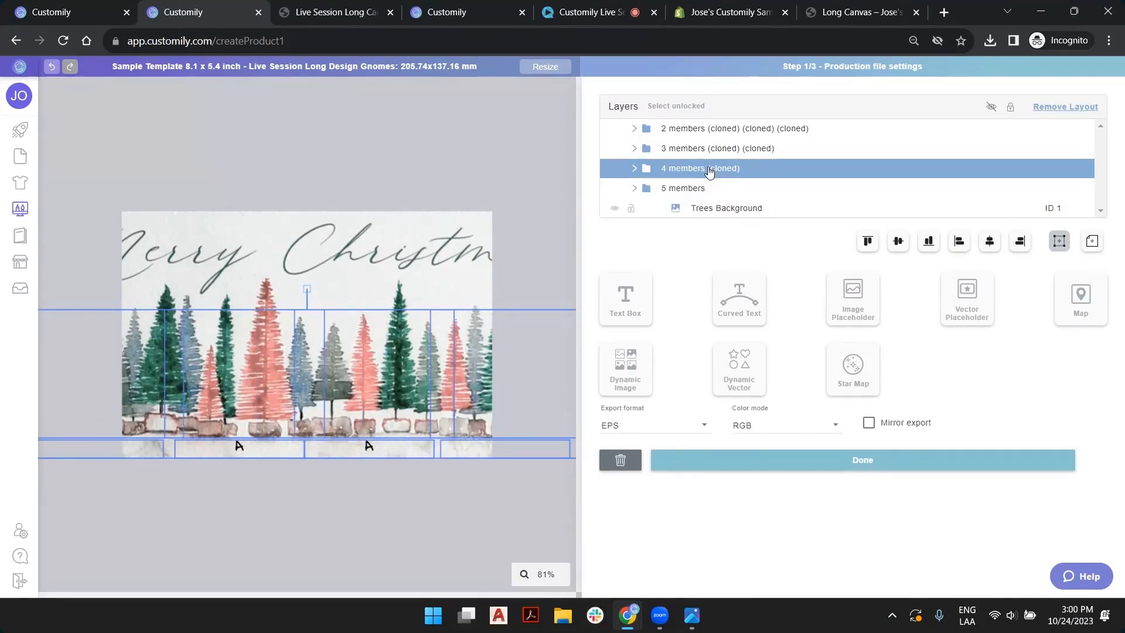
left_click(706, 150)
left_click(704, 135)
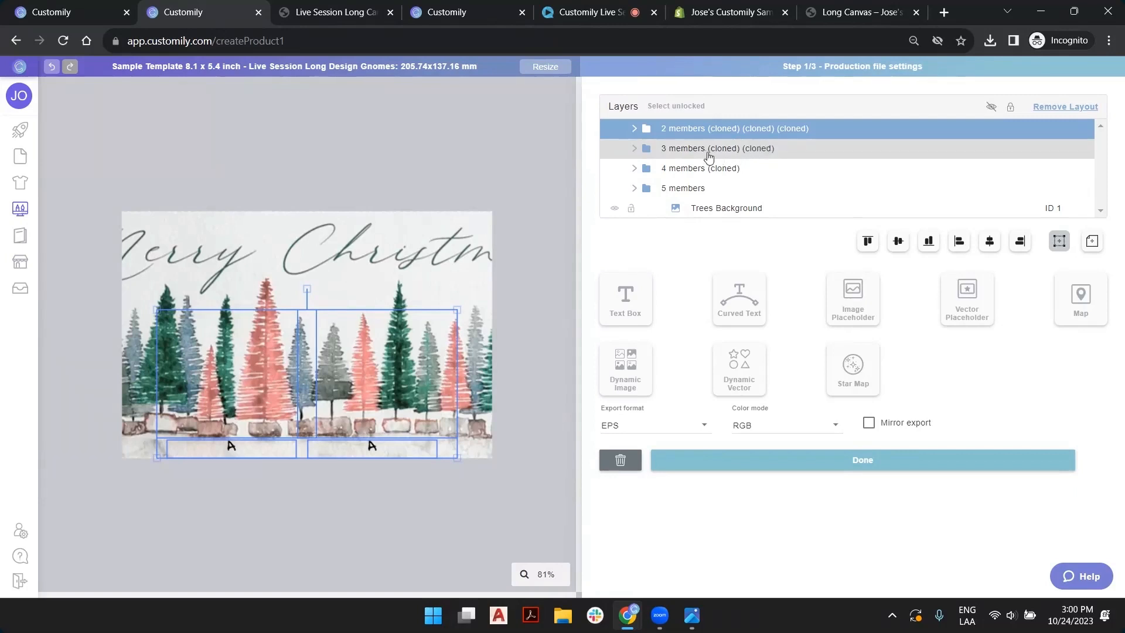
left_click(705, 153)
left_click(696, 170)
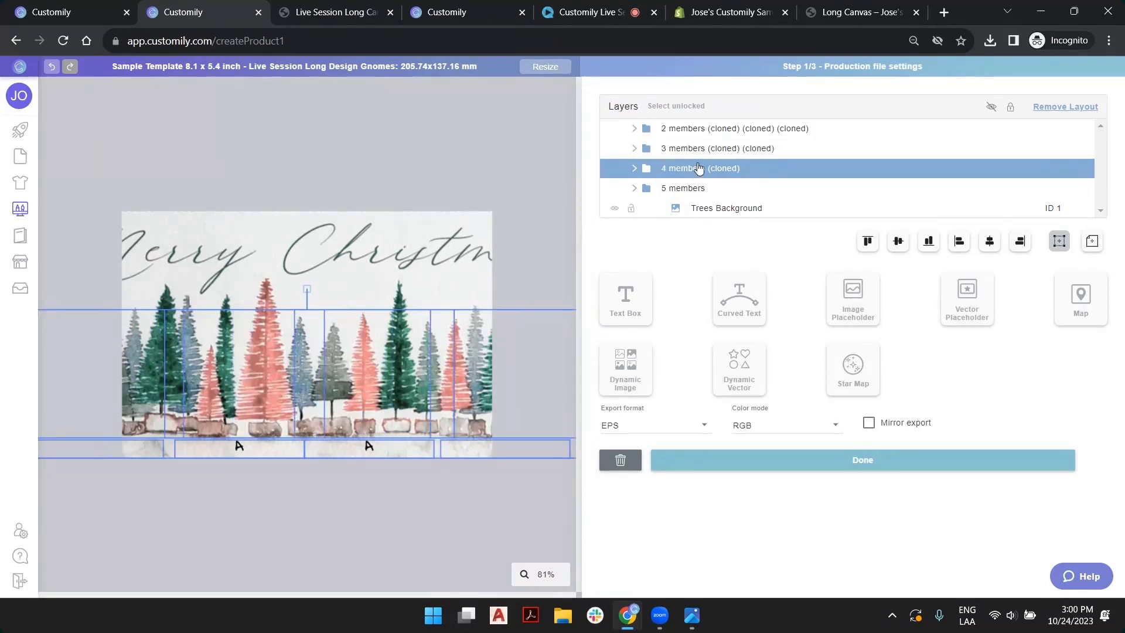
left_click(697, 189)
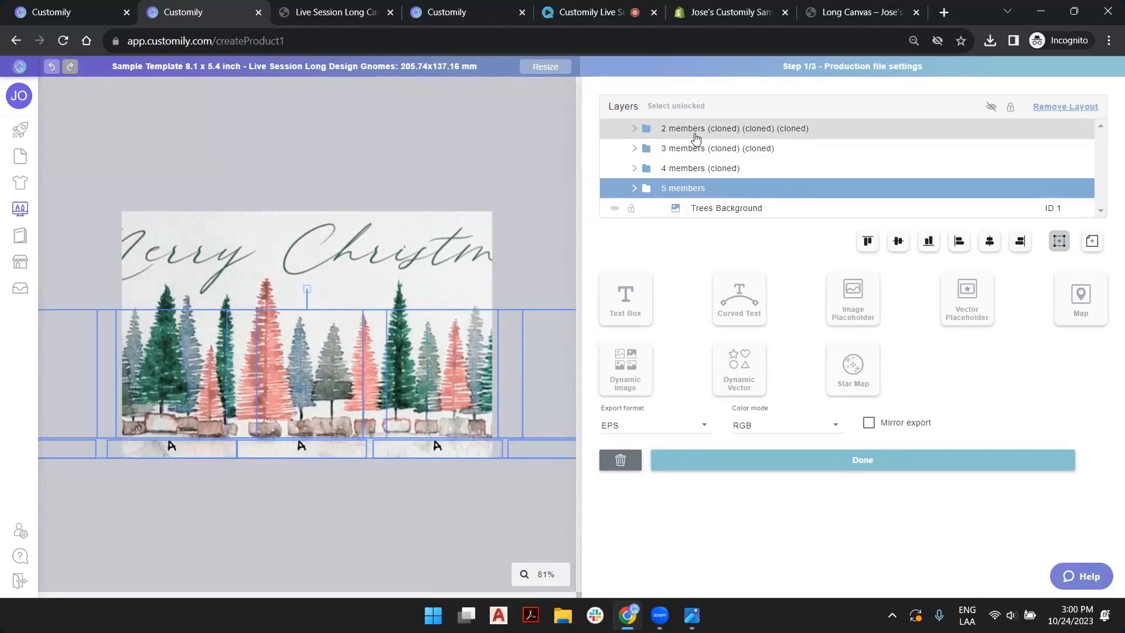
left_click(694, 173, "ctrl")
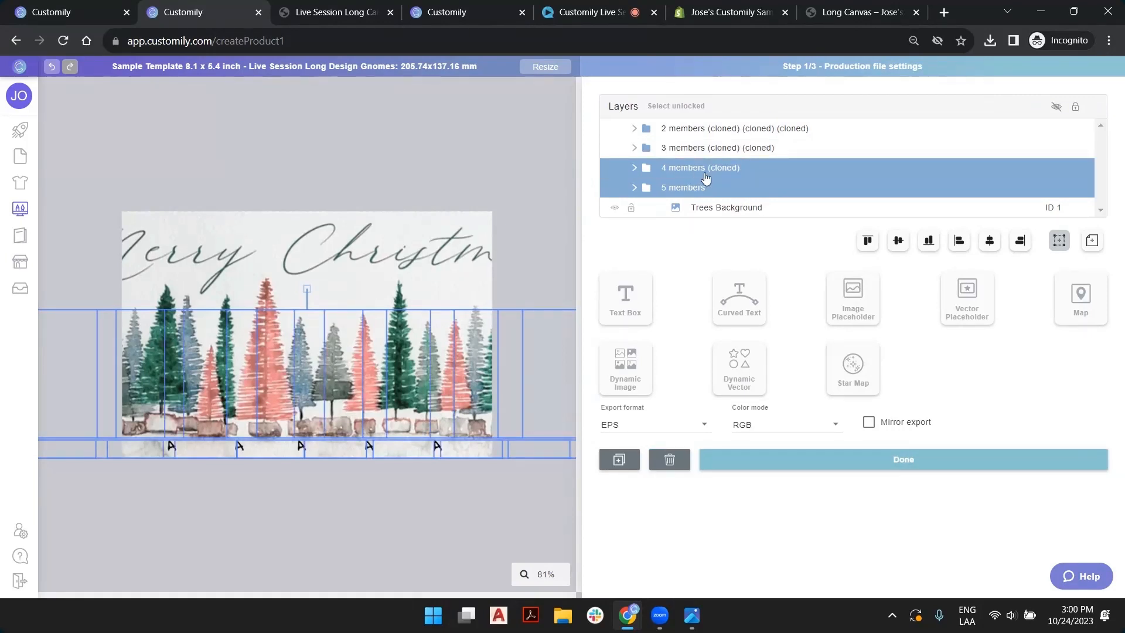
key("Delete")
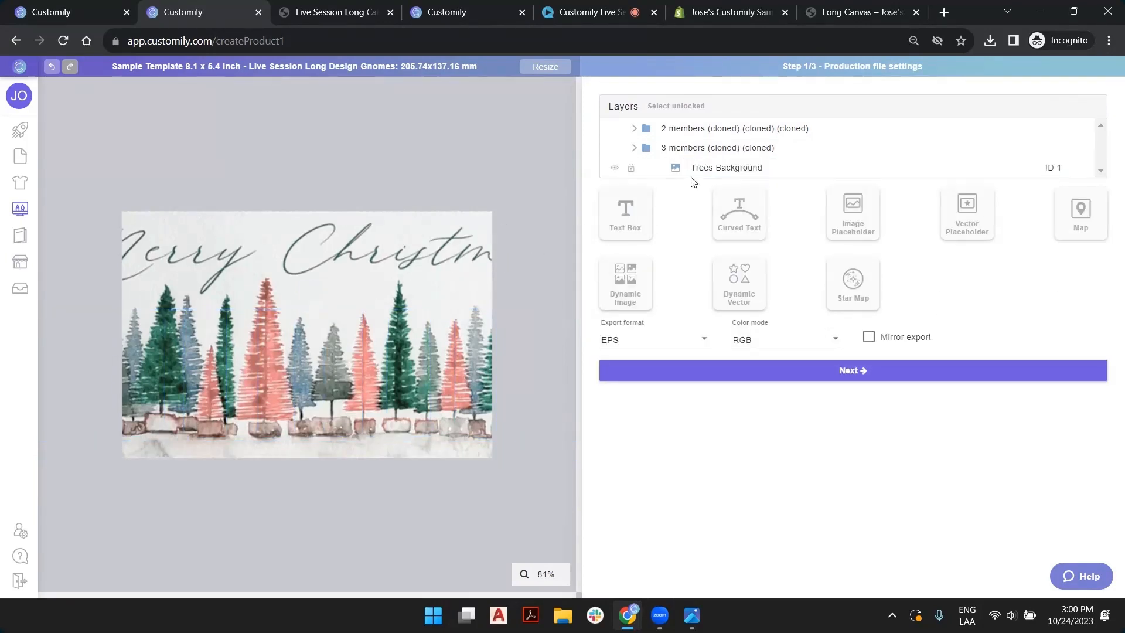
- Scale the 2 members and 3 members folders down together, keeping proportions, so they fit the canvas width
left_click(697, 150)
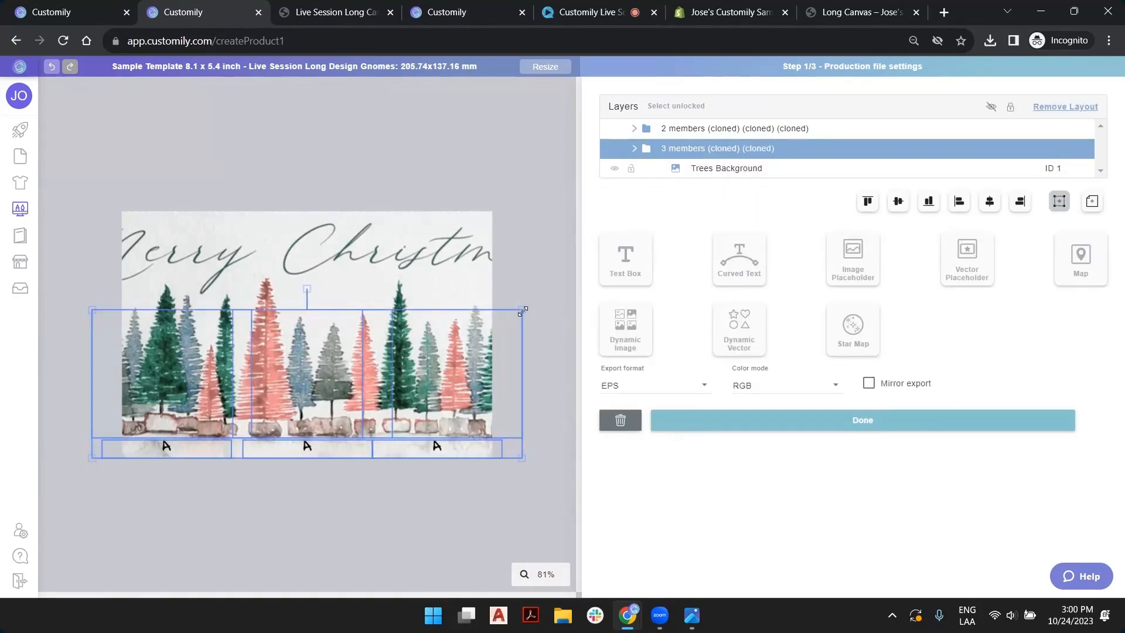
left_click(673, 129, "ctrl")
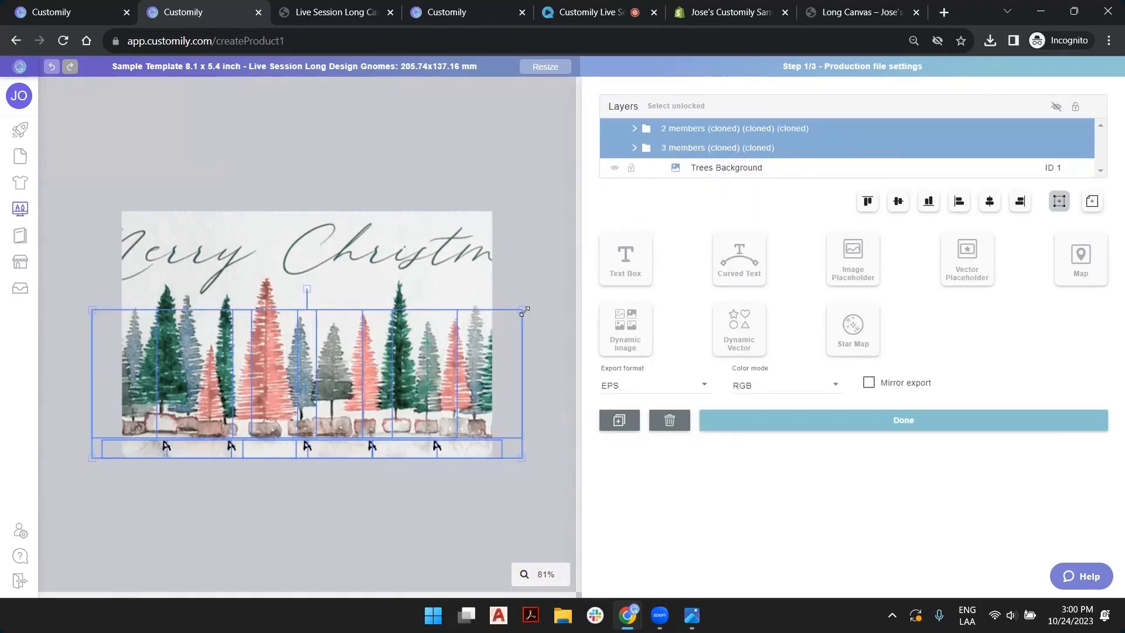
left_click_drag(524, 311, 509, 338)
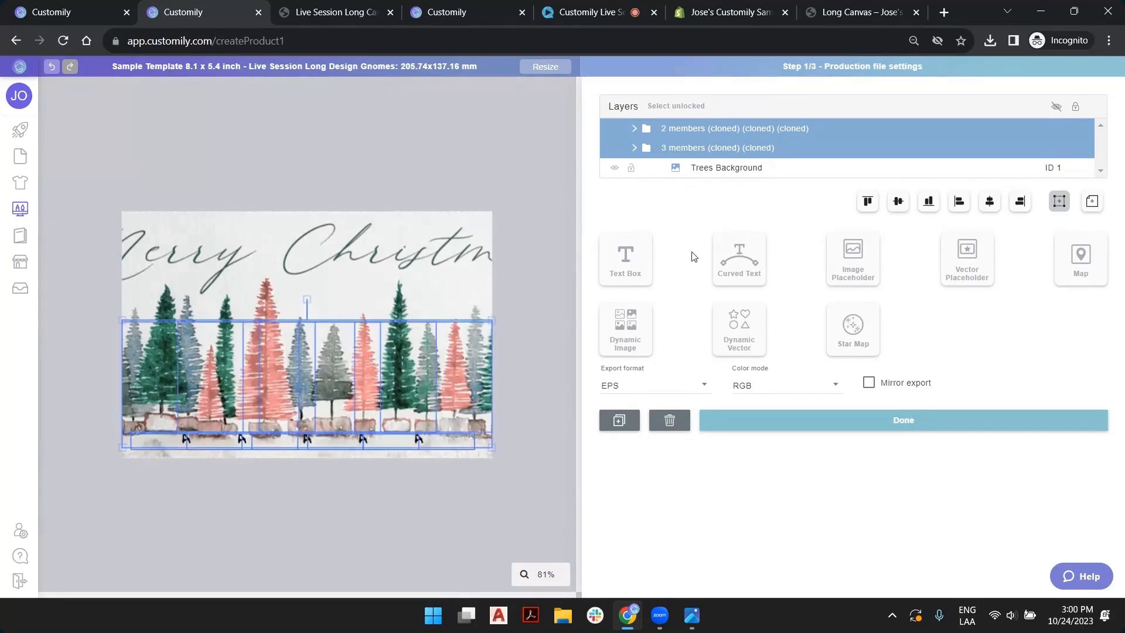
left_click(520, 235)
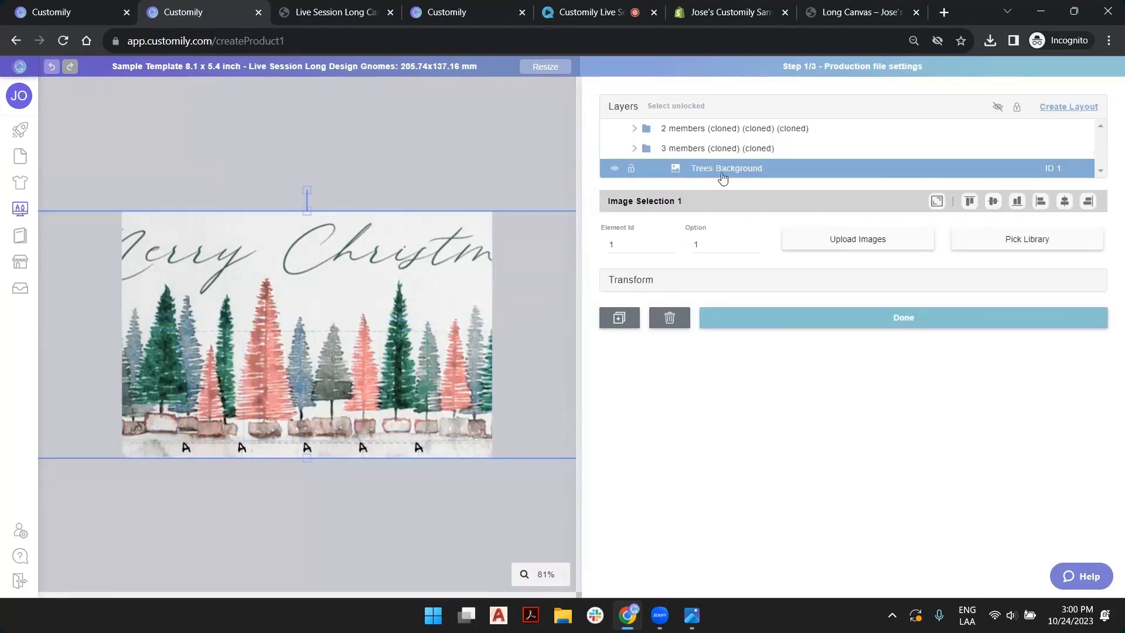
- Set Image Selection 28 in the 2 members layout to option 2 and lock the Trees Background layer
left_click(407, 354)
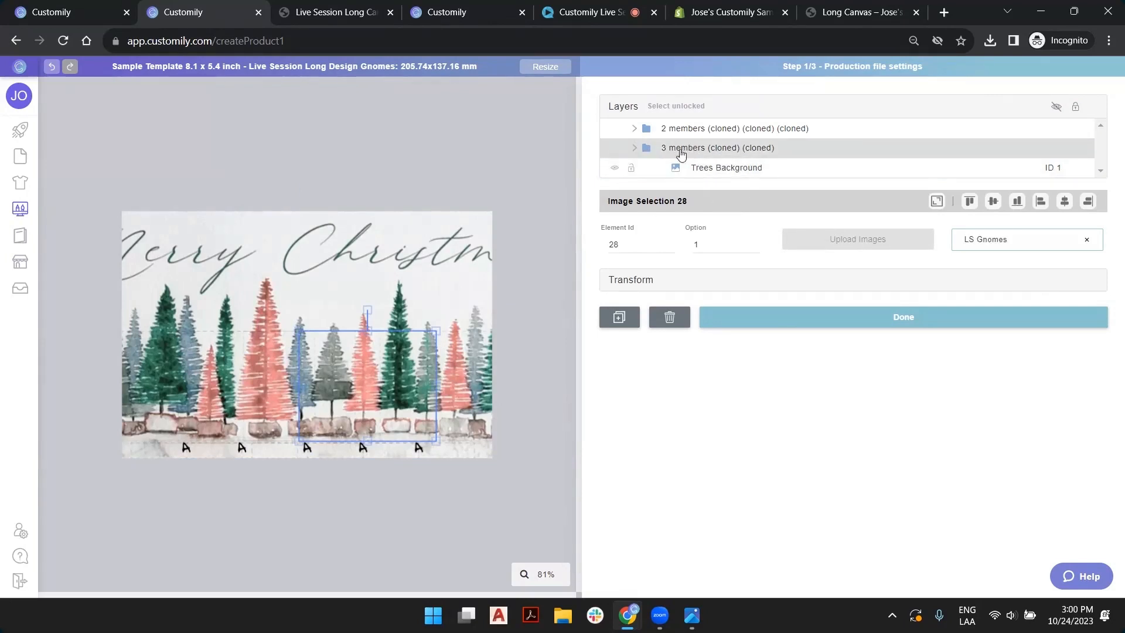
left_click(754, 242)
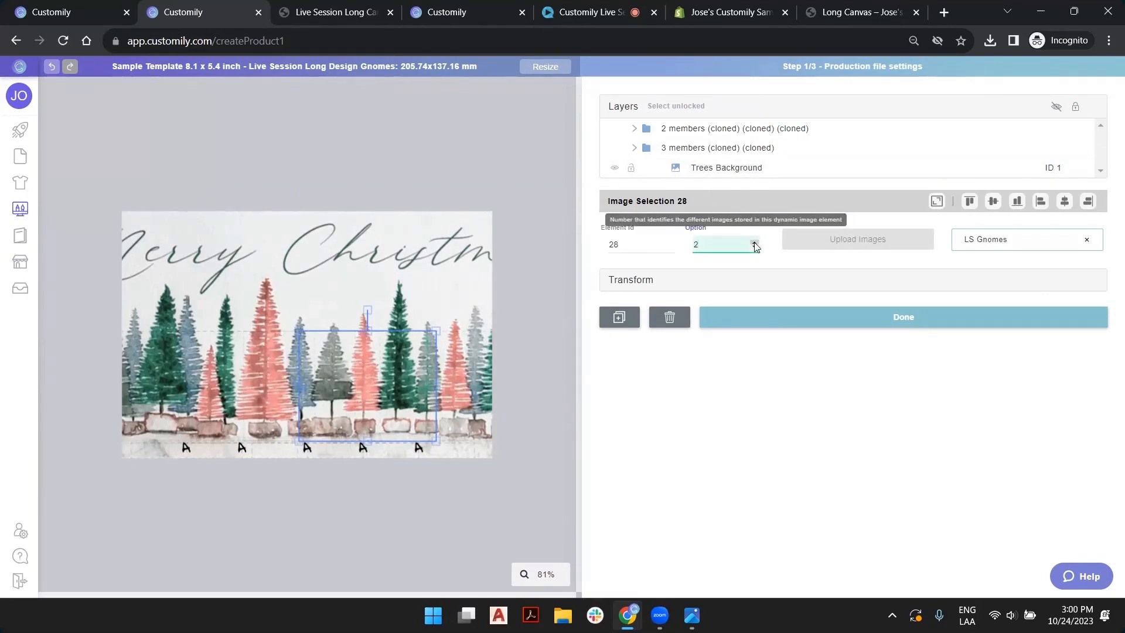
key("alt")
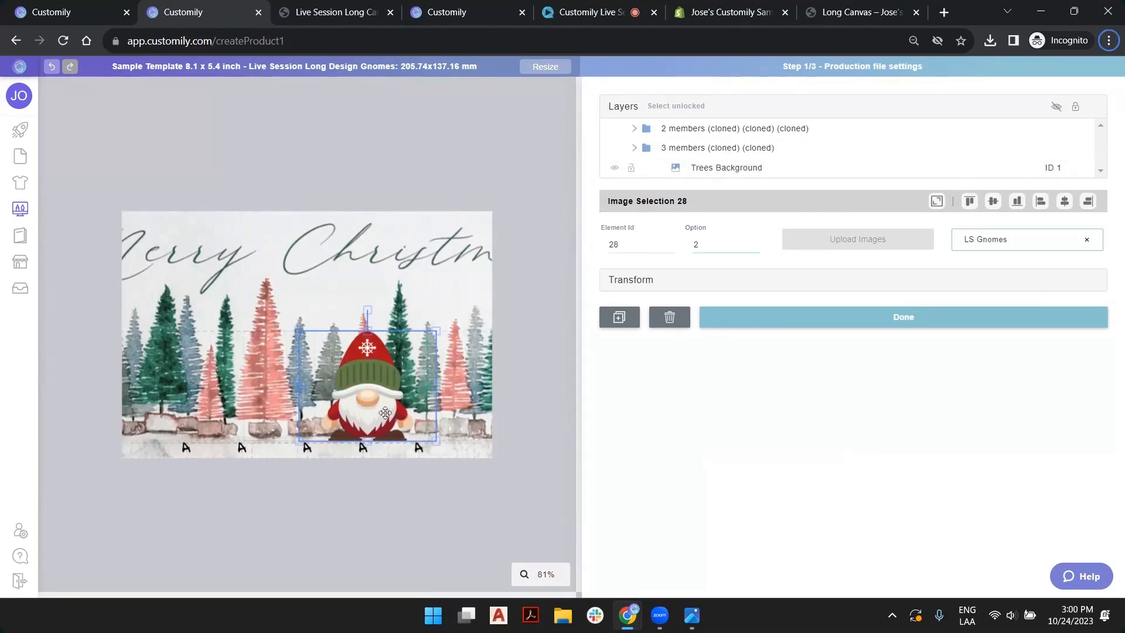
scroll(385, 413, "up", 5)
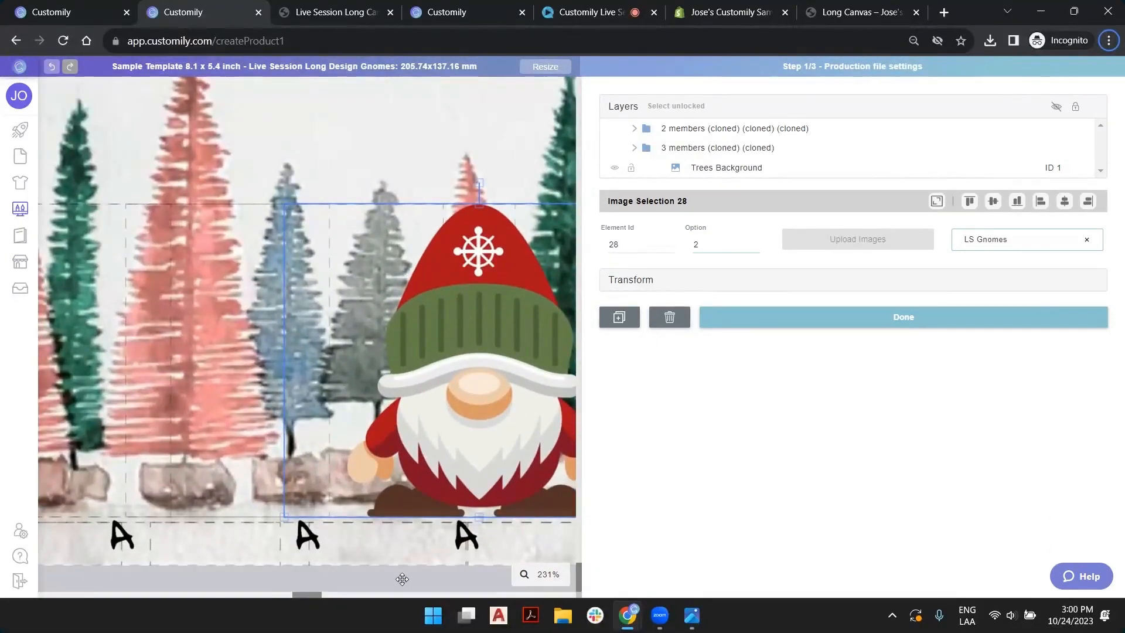
left_click_drag(312, 594, 426, 594)
left_click(565, 192)
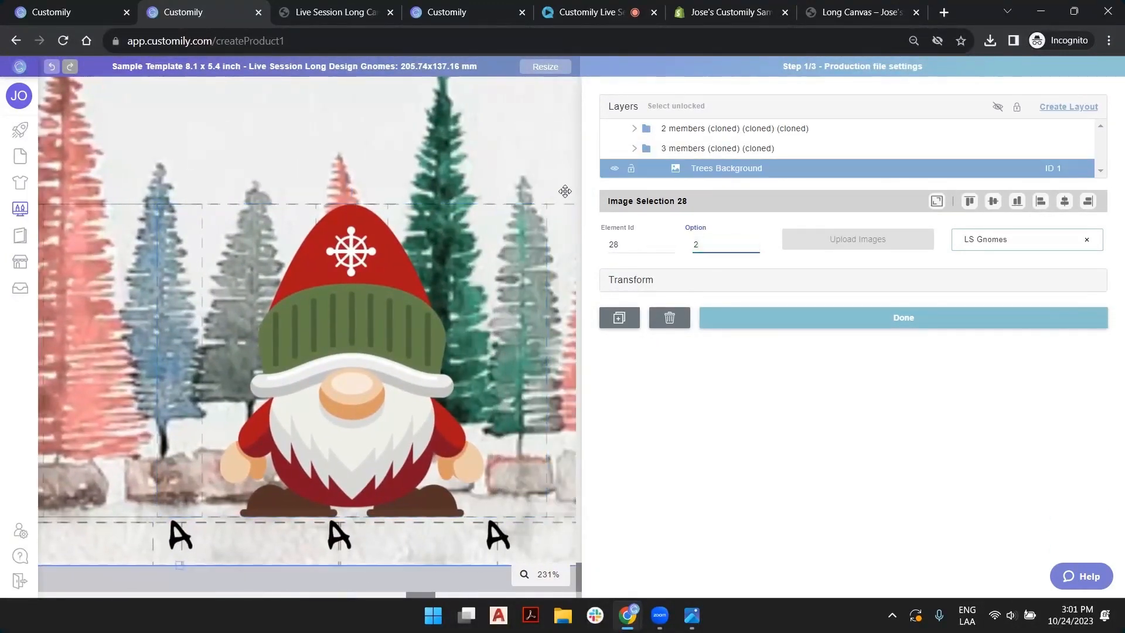
left_click(631, 168)
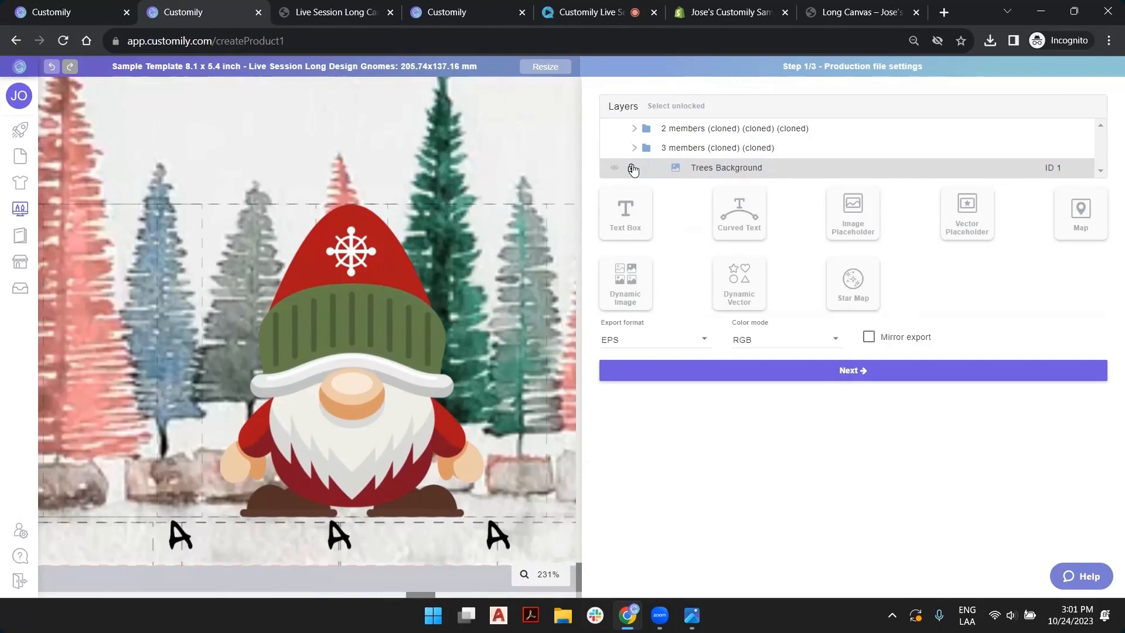
- Add a dynamic image element and upload santa hat.png from the 10-19 Christmas Clipart Icons folder to it
left_click(638, 292)
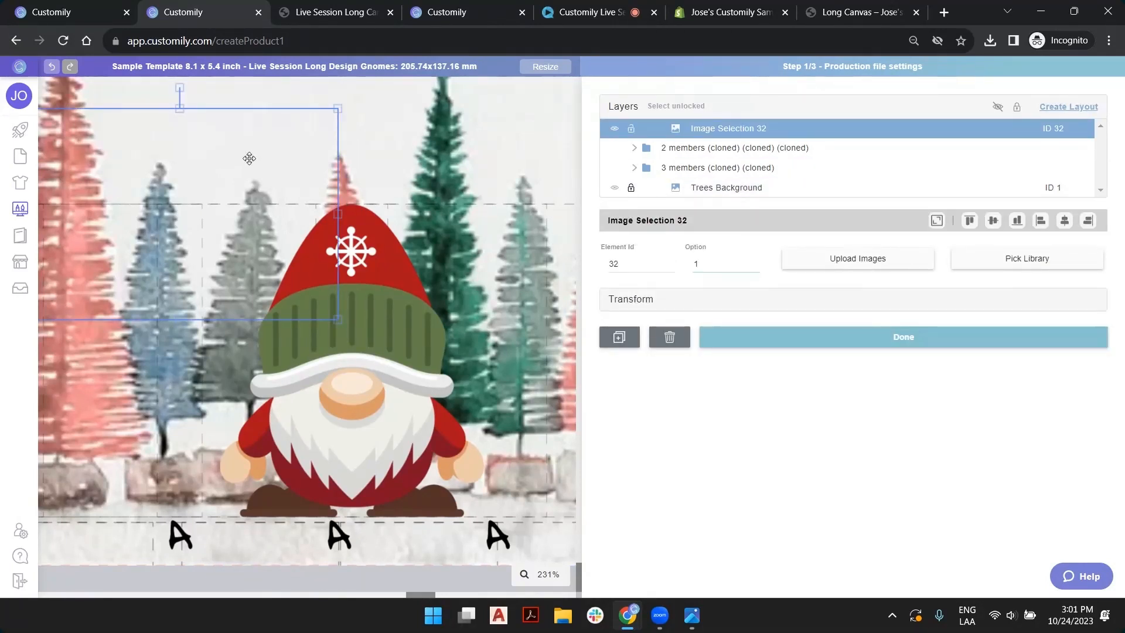
left_click(854, 261)
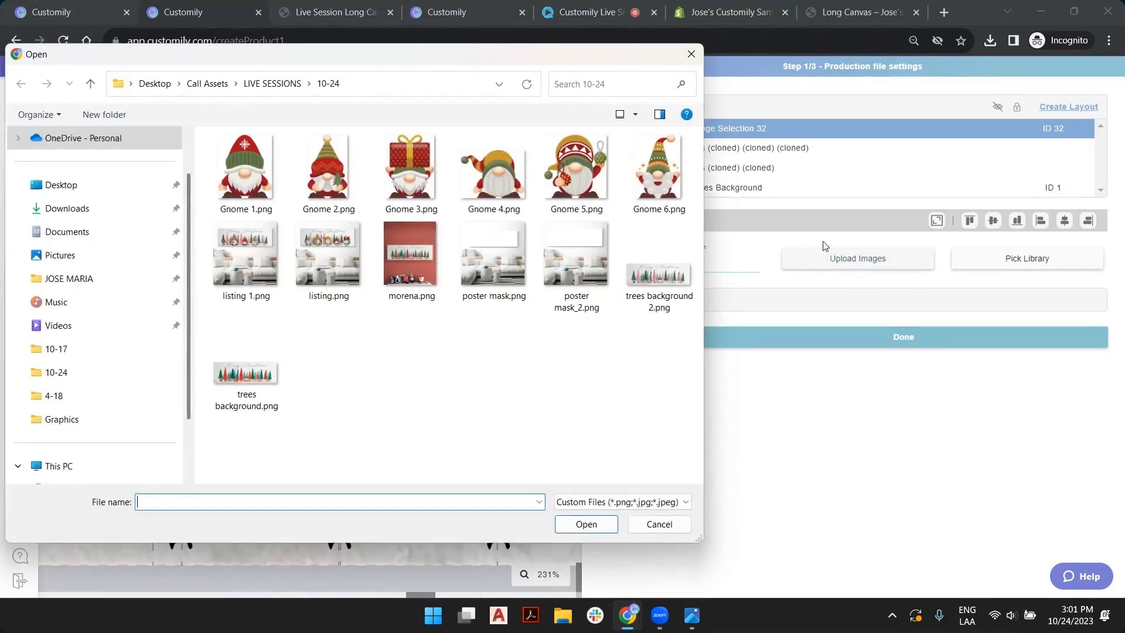
left_click(281, 84)
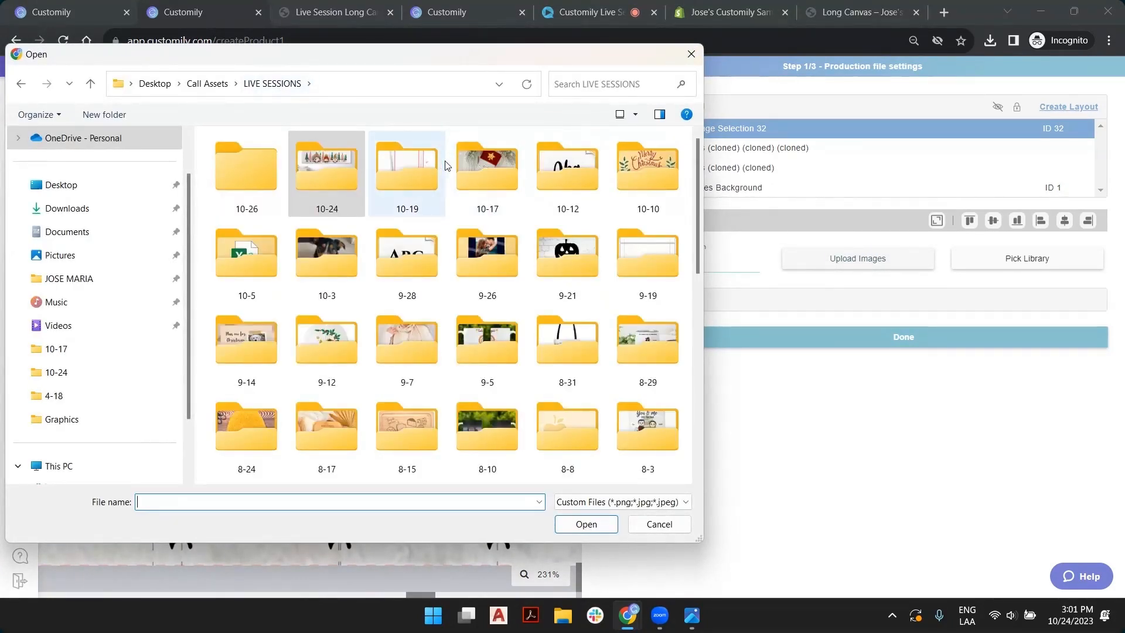
left_click(405, 167)
double_click(405, 167)
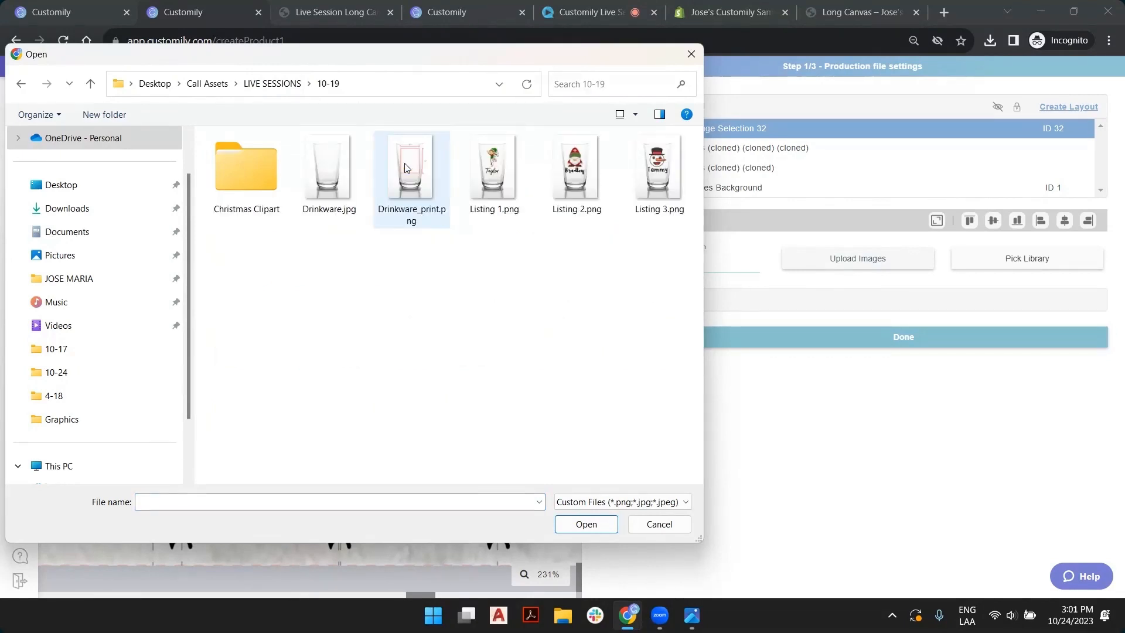
double_click(244, 168)
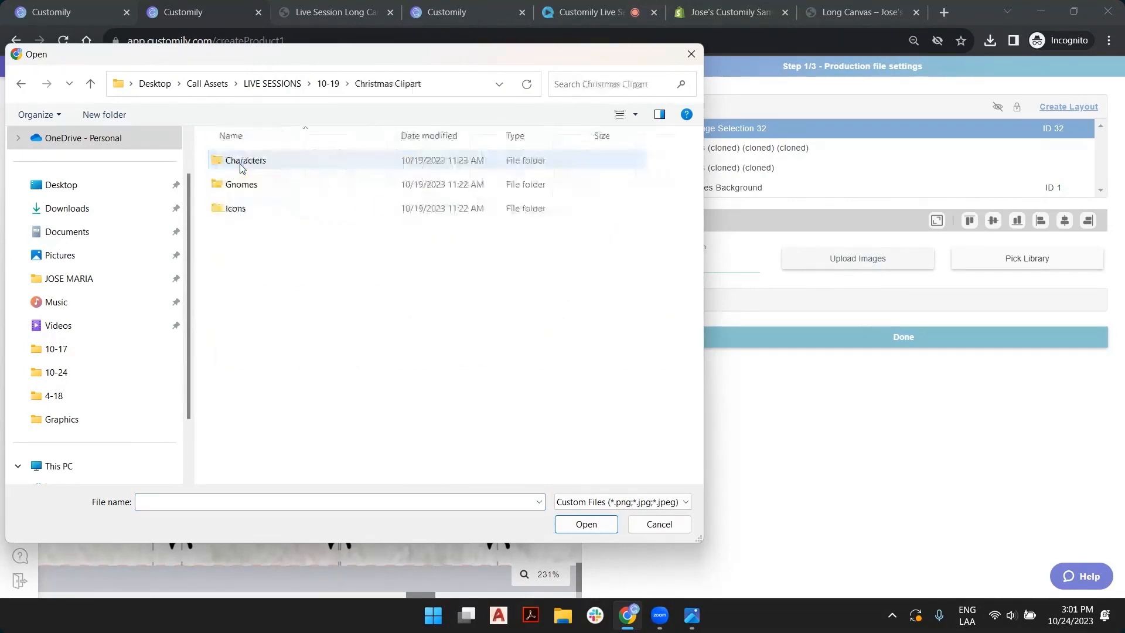
double_click(241, 206)
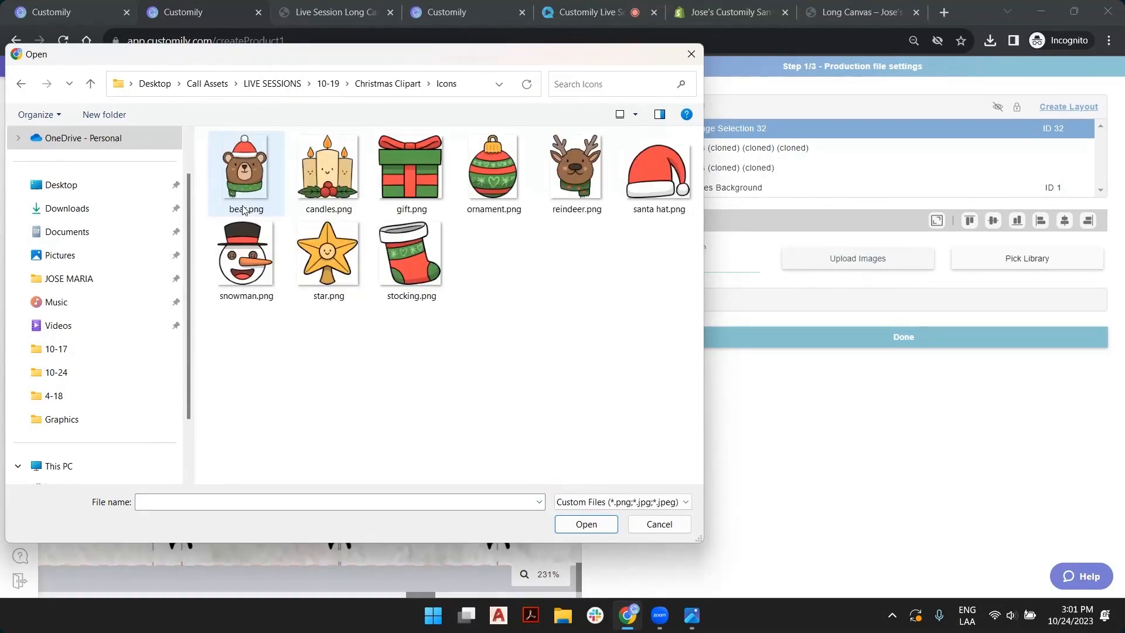
double_click(654, 176)
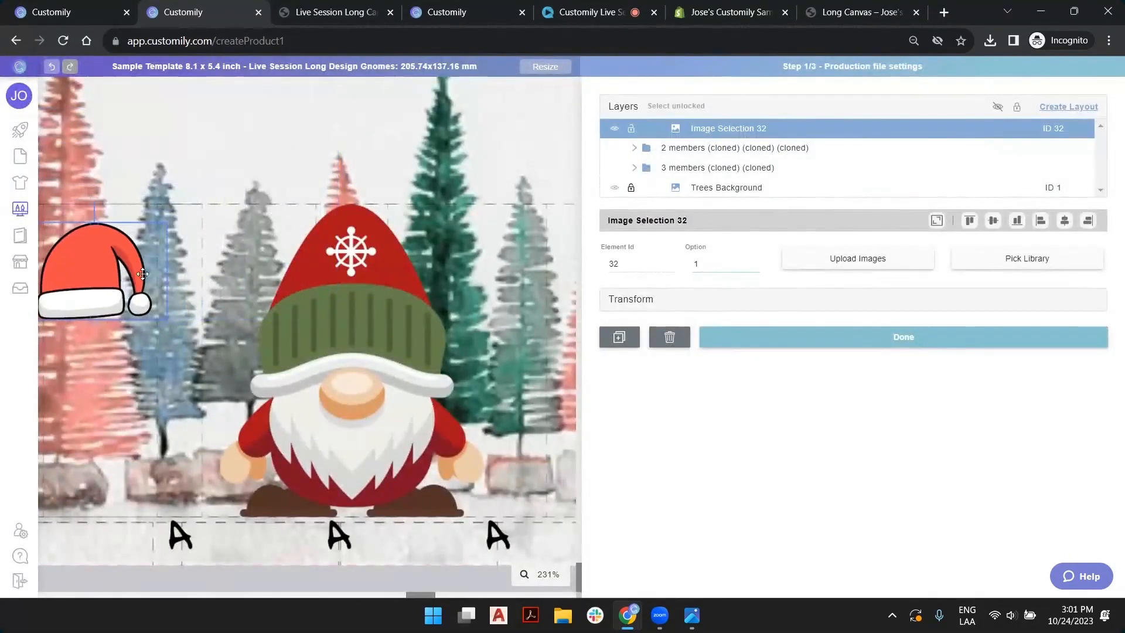
- Enlarge the Santa hat image and position it over the gnome's own hat
left_click_drag(142, 274, 406, 300)
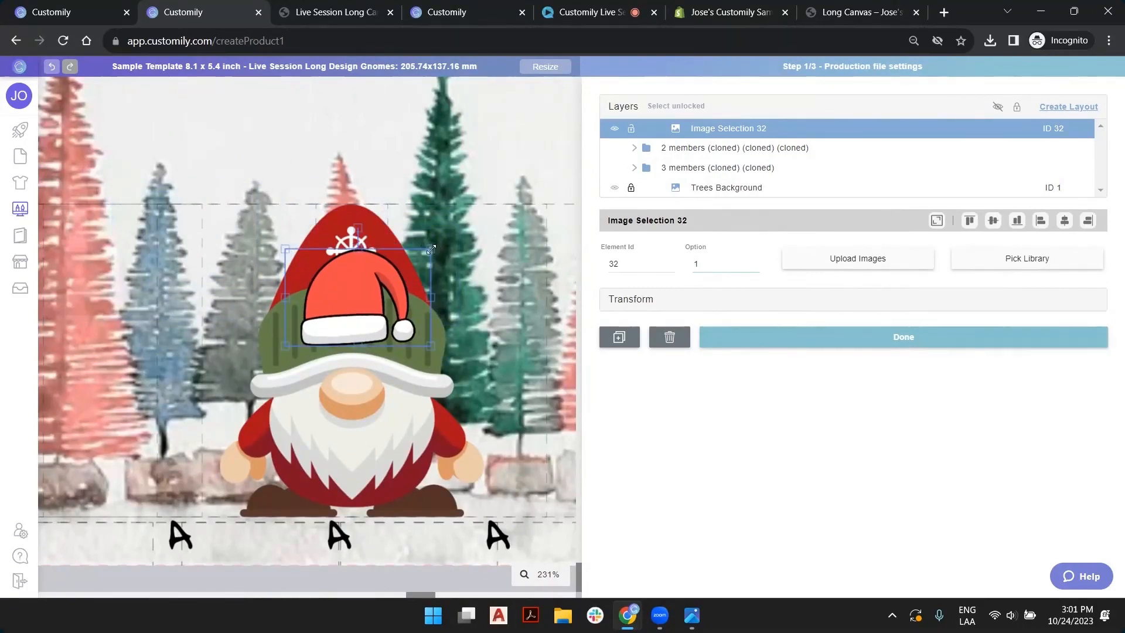
left_click_drag(431, 249, 548, 97)
left_click_drag(394, 287, 306, 289)
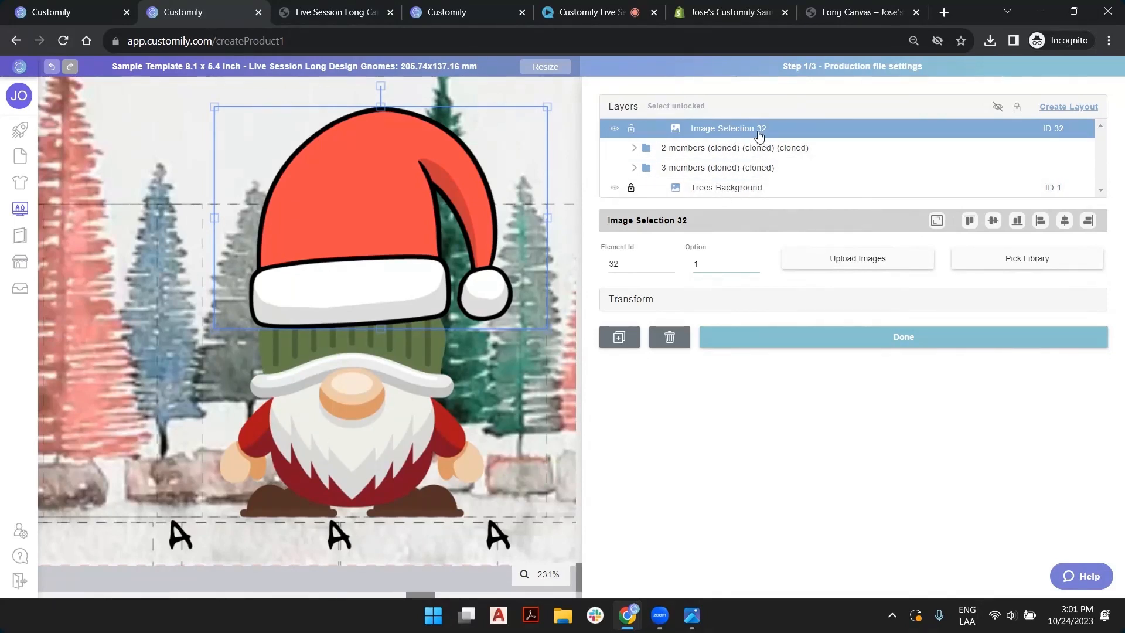
mouse_move(754, 138)
left_mouse_down()
mouse_move(757, 176)
mouse_move(739, 195)
mouse_move(737, 135)
left_mouse_up()
left_click(556, 392)
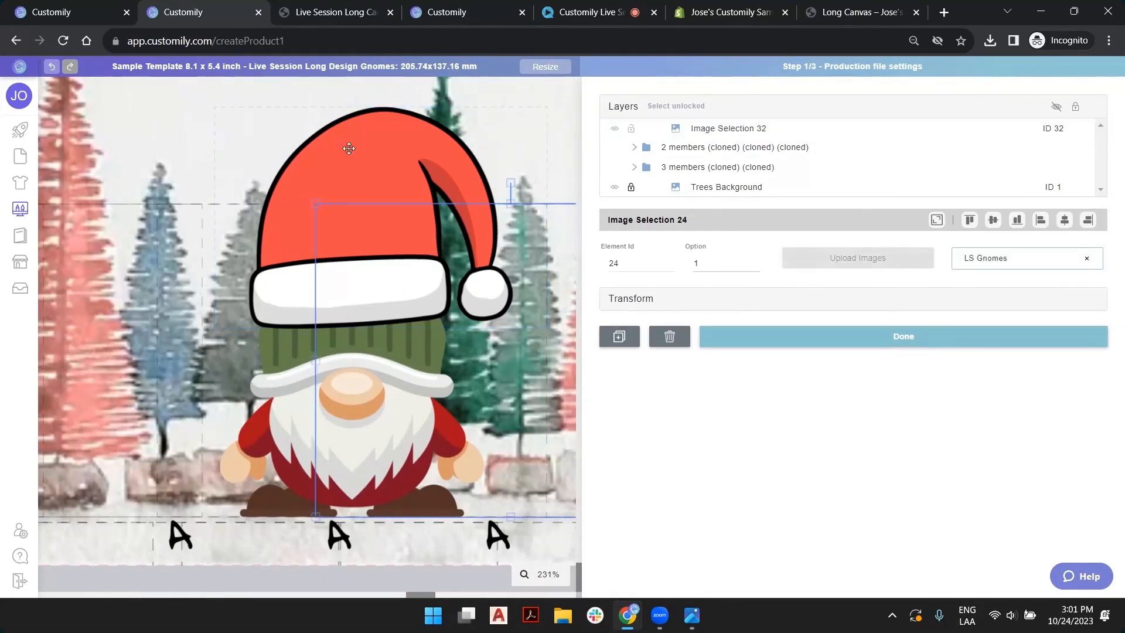
left_click(485, 115)
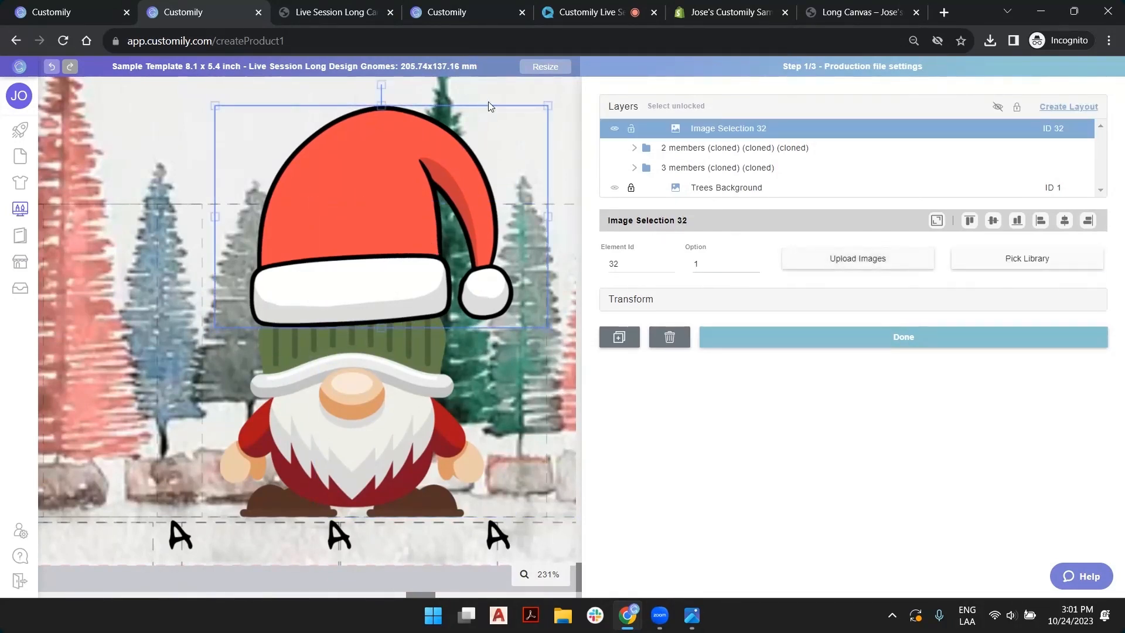
left_click(490, 105)
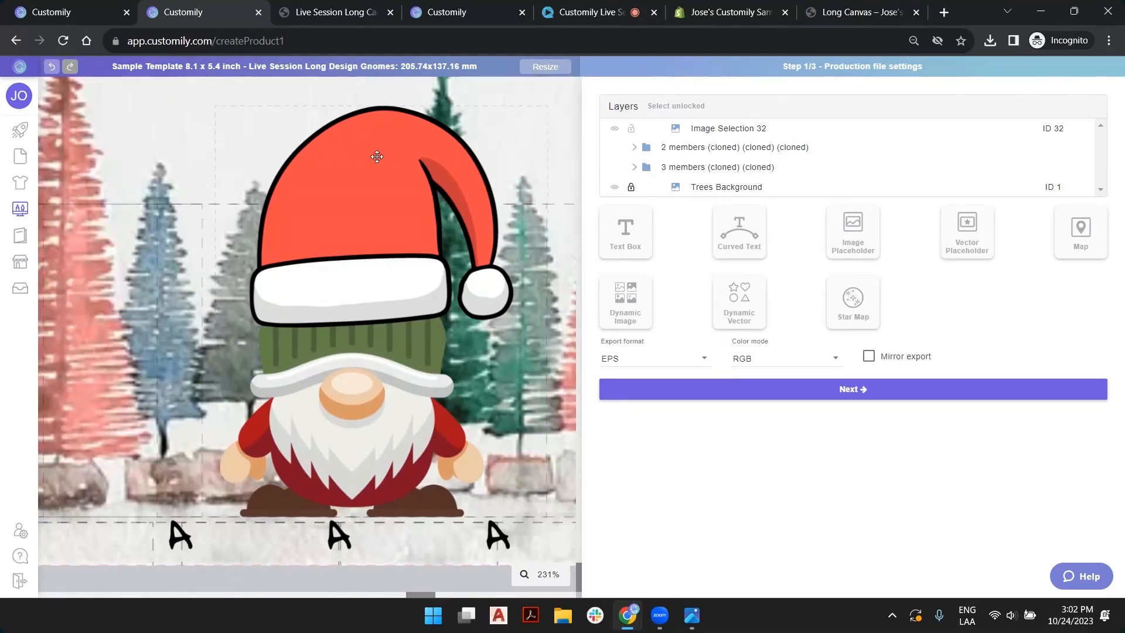
- Compare the 3 members and 2 members layouts to check how the Santa hat layer outside the folders behaves
scroll(382, 170, "down", 6)
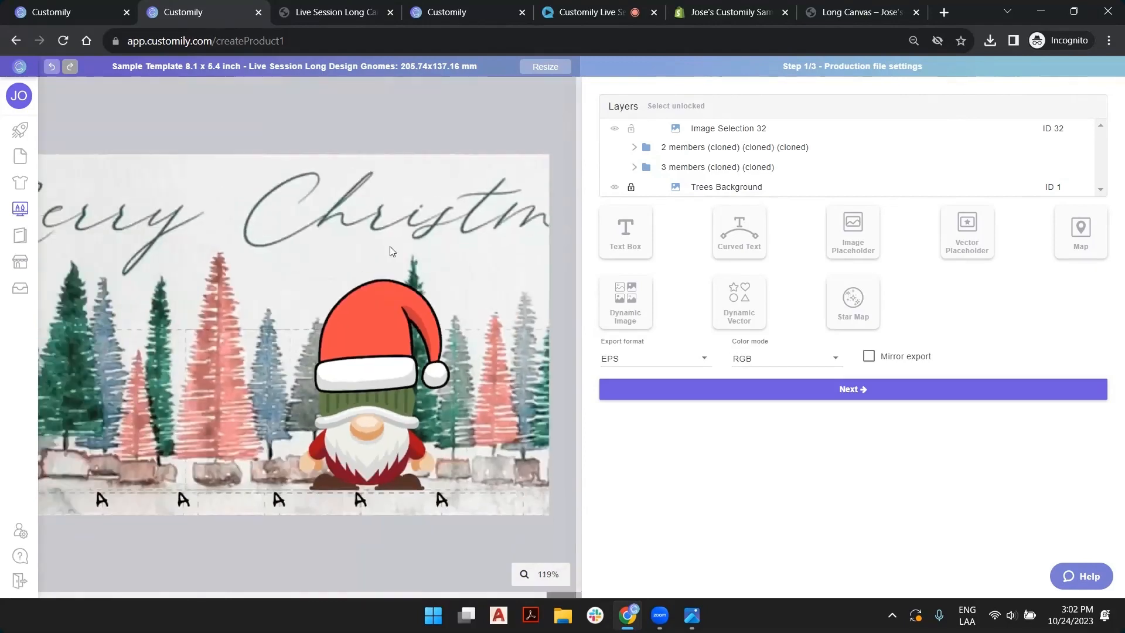
scroll(324, 393, "up", 1)
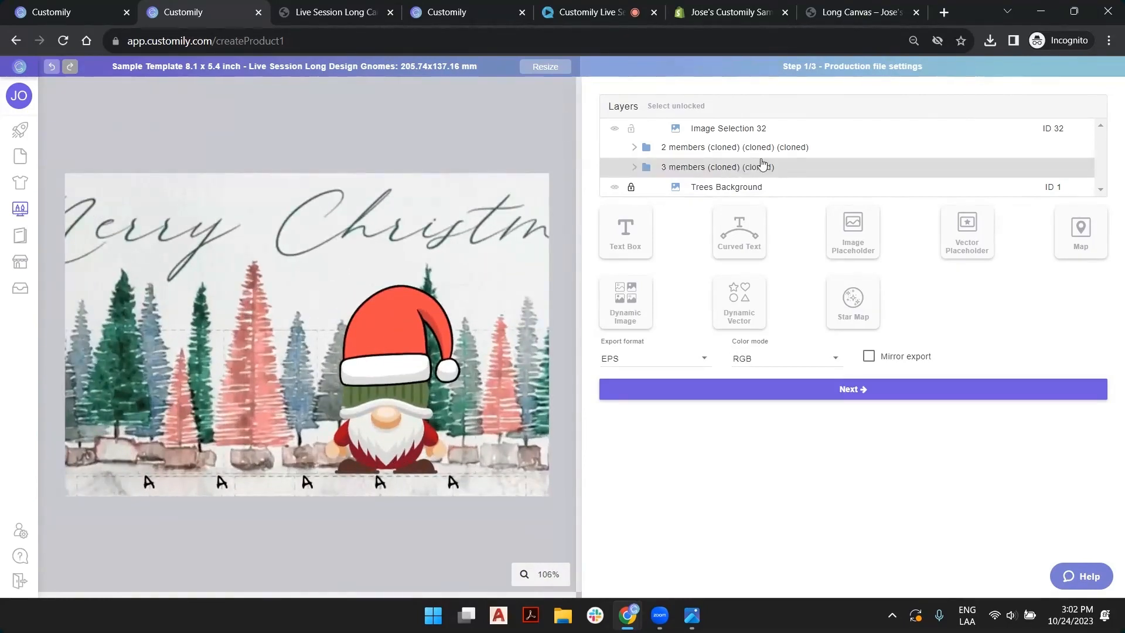
left_click(698, 169)
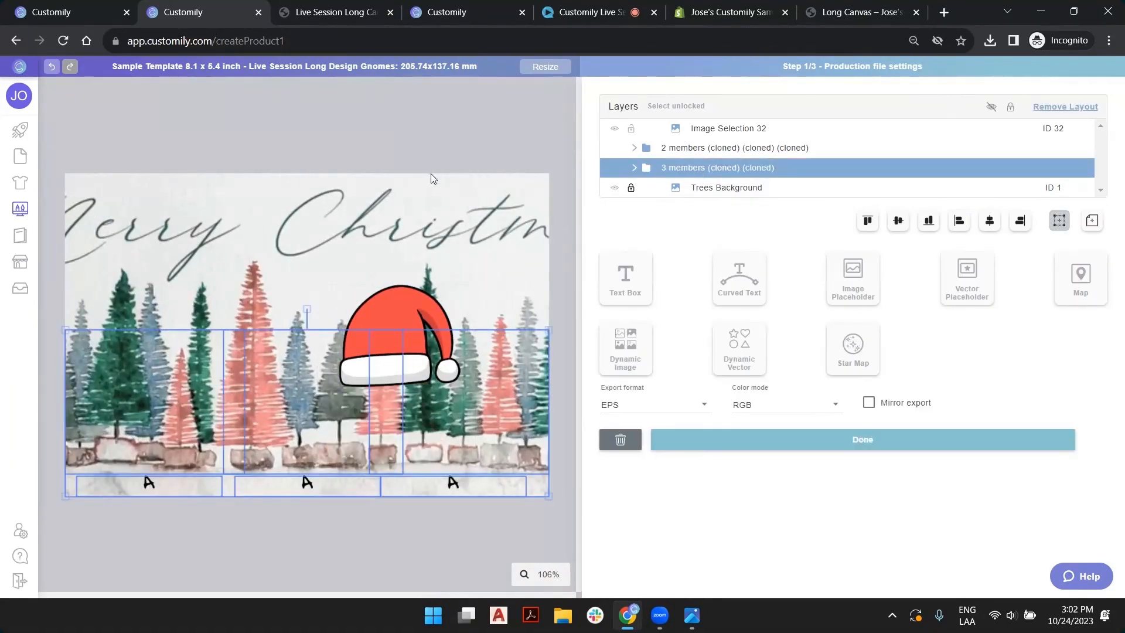
left_click(485, 152)
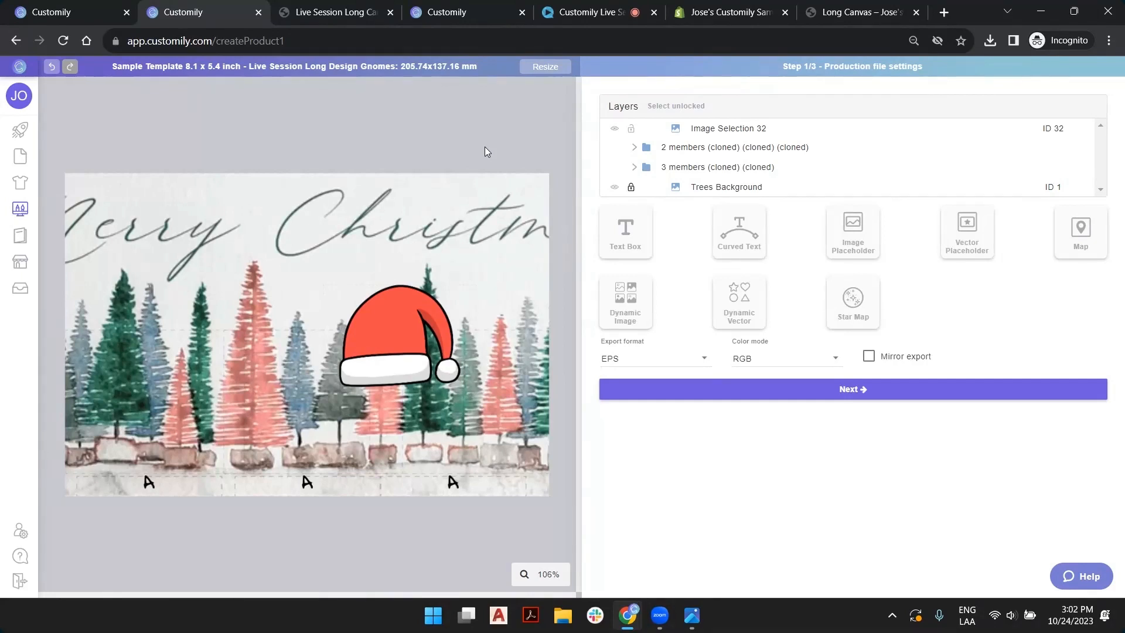
left_click(684, 168)
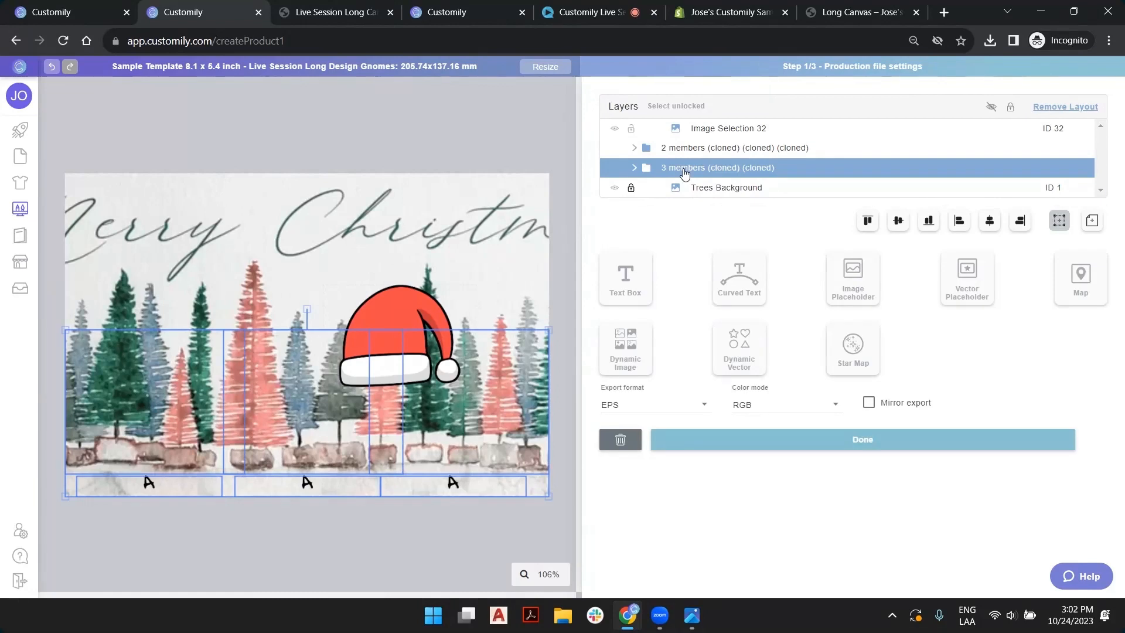
left_click(715, 150)
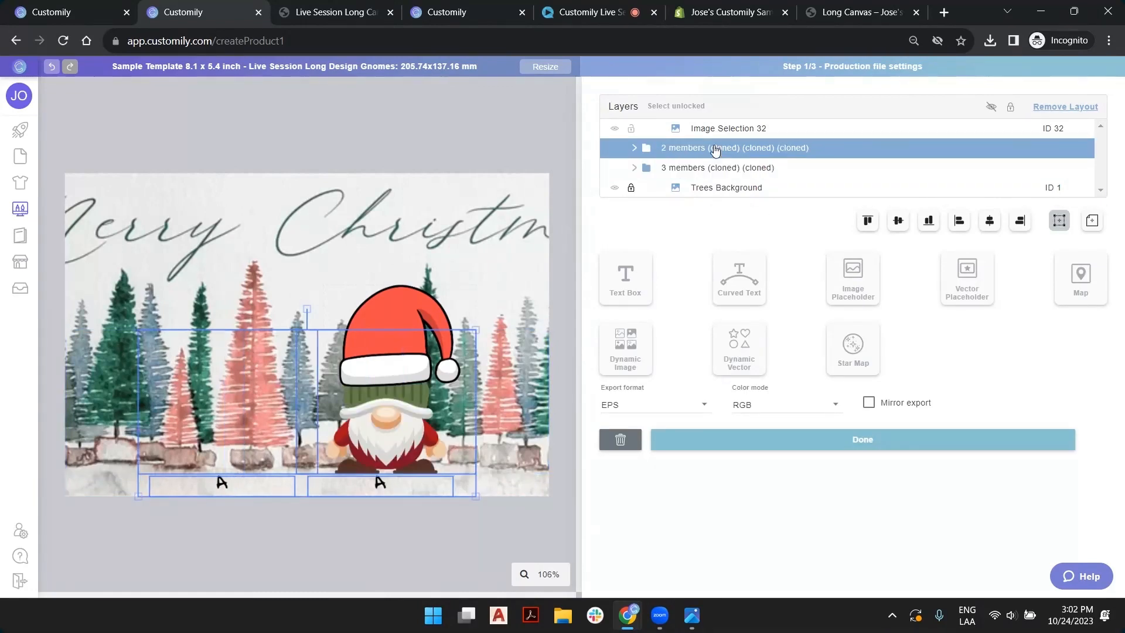
- Delete the 2 members layout and the Santa hat image layers outside the folders
left_click(620, 441)
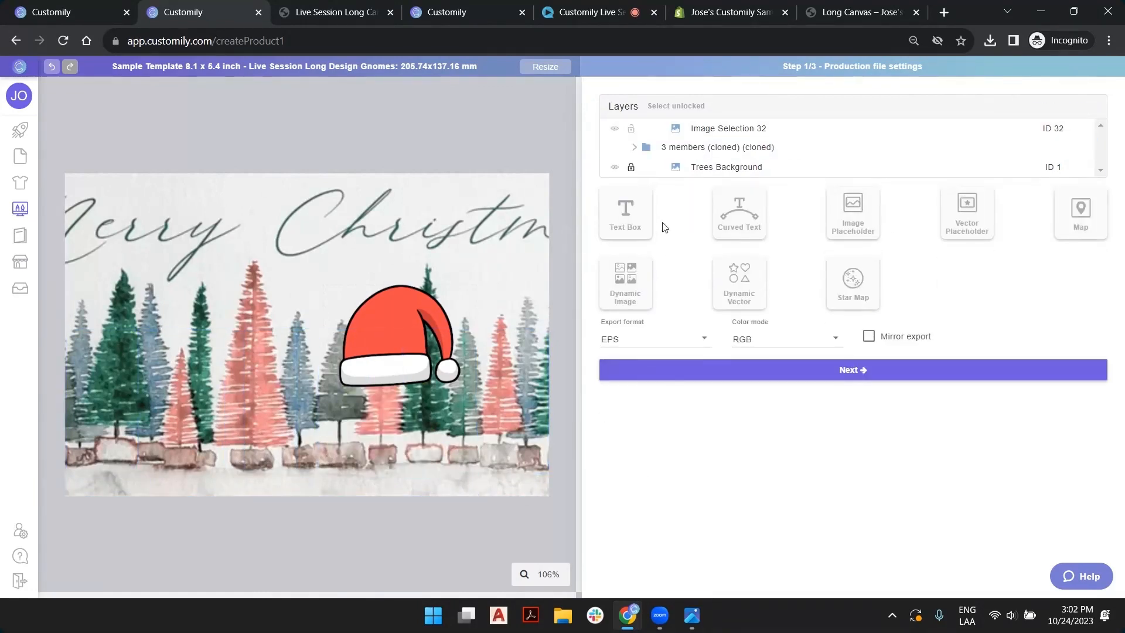
left_click(694, 133)
left_click(624, 316)
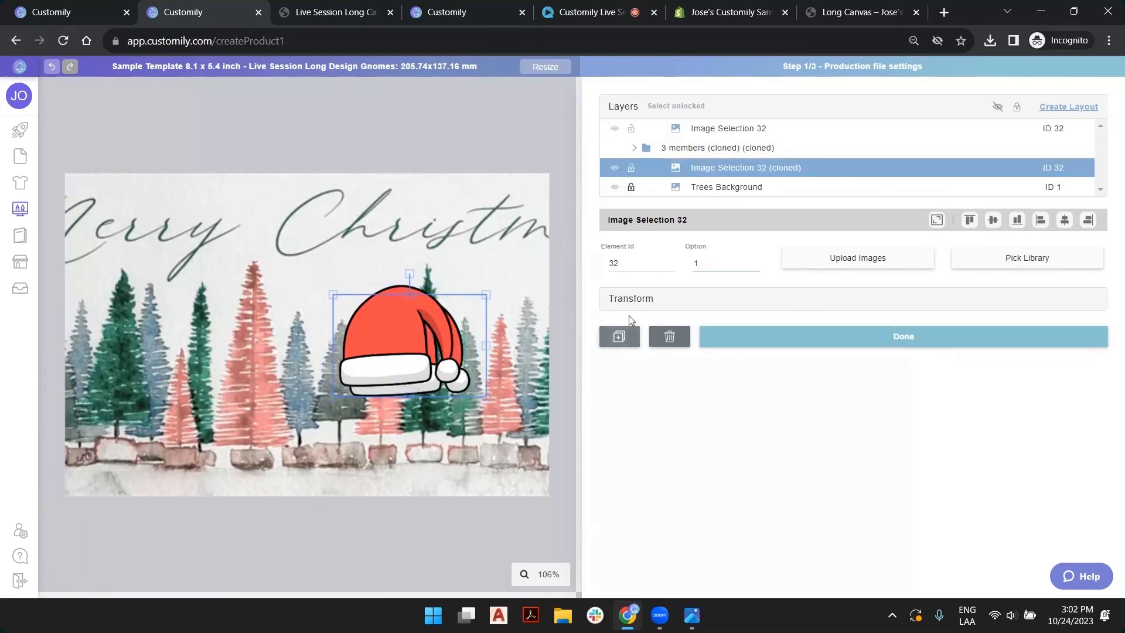
left_click(728, 134)
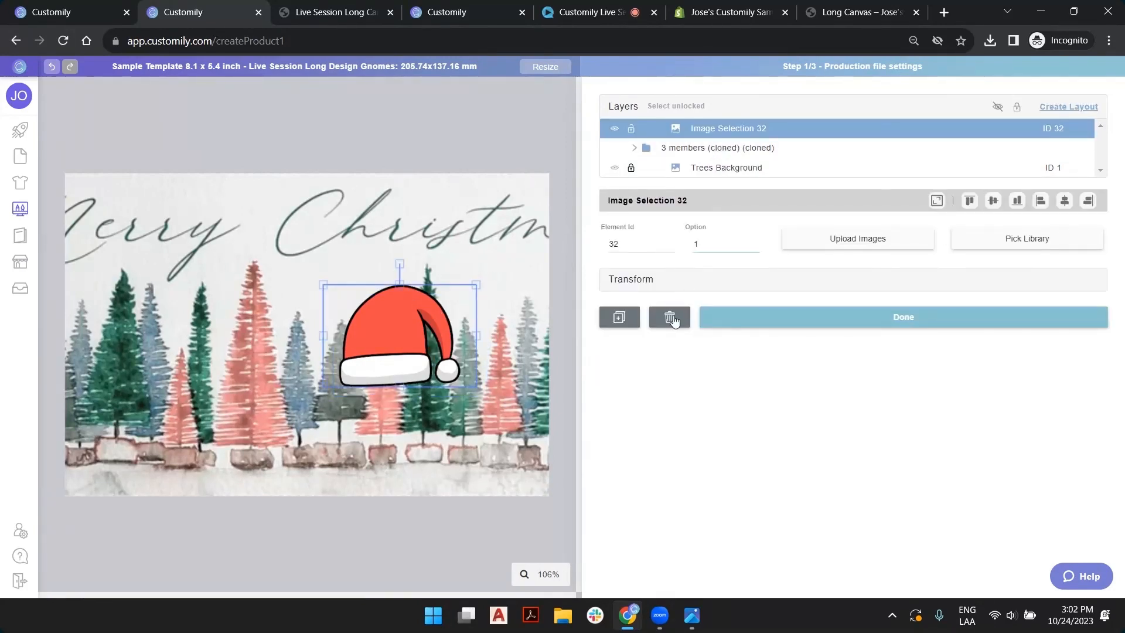
left_click(673, 319)
- Duplicate the 3 members layout twice to get three copies of the folder
left_click(721, 133)
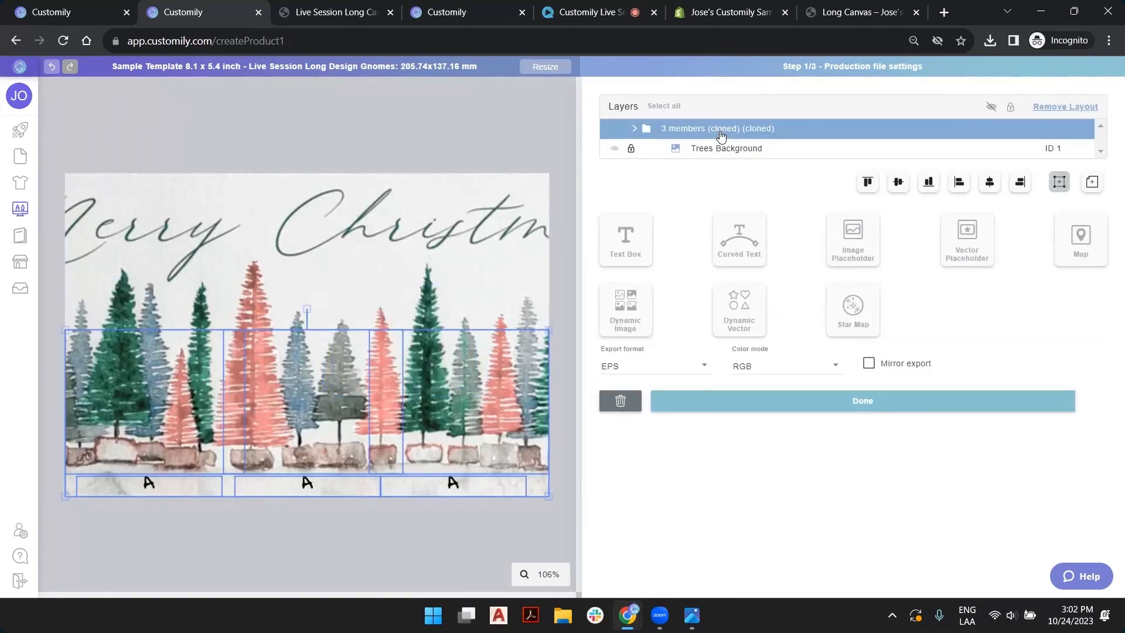
key("ctrl+v")
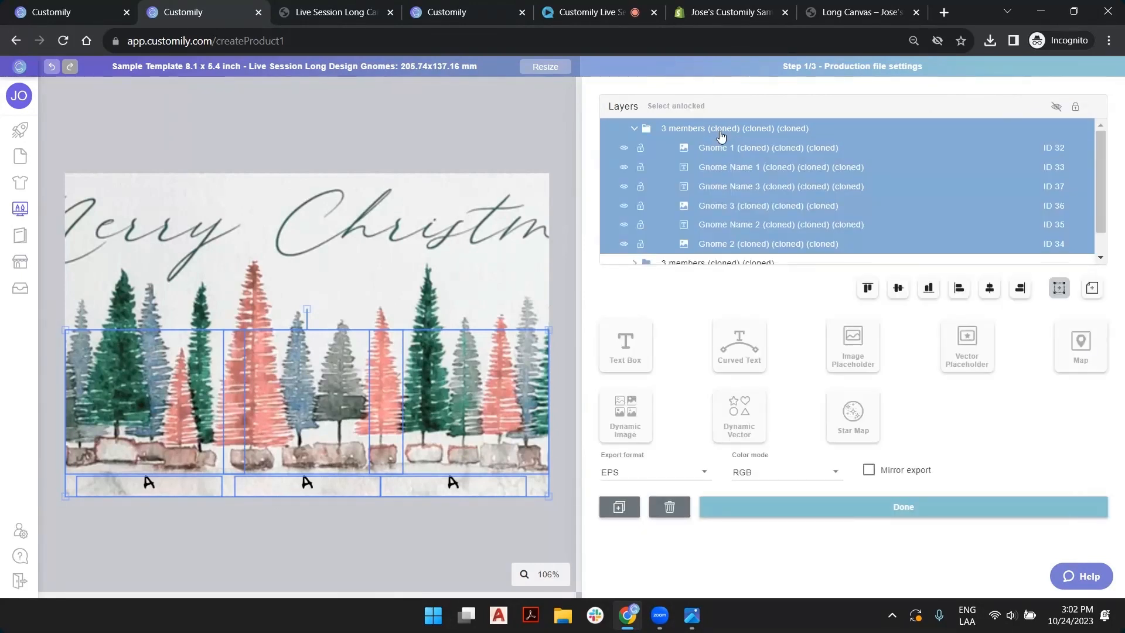
key("ctrl+v")
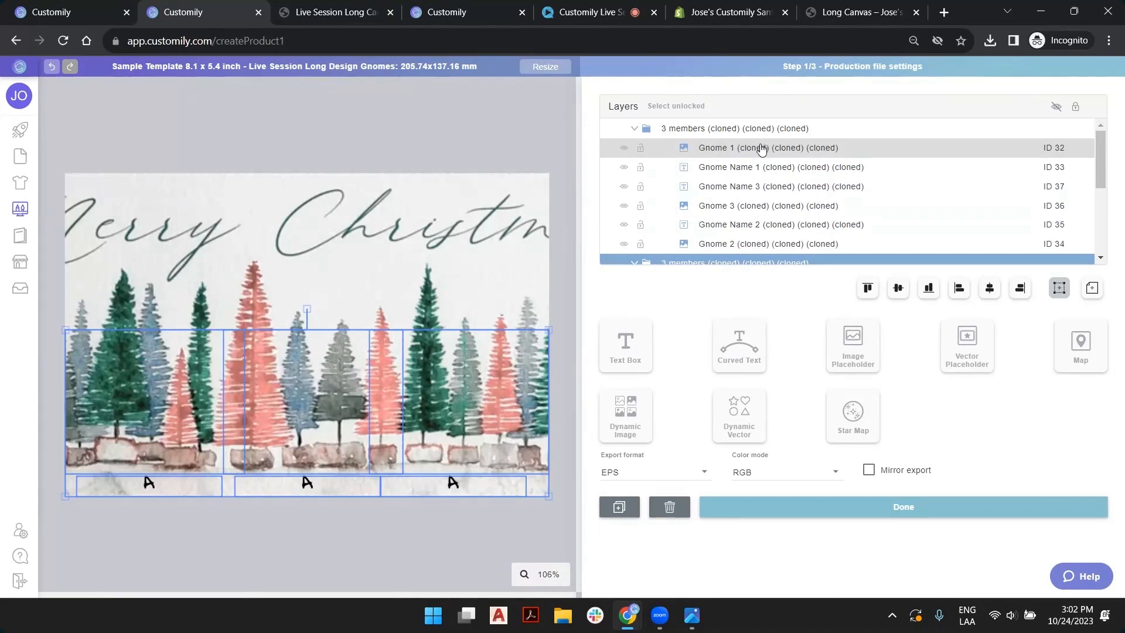
- Delete the Gnome 2 and Gnome 3 images and their name texts from the uppermost 3 members copy
left_click(782, 188)
left_click(778, 208, "shift")
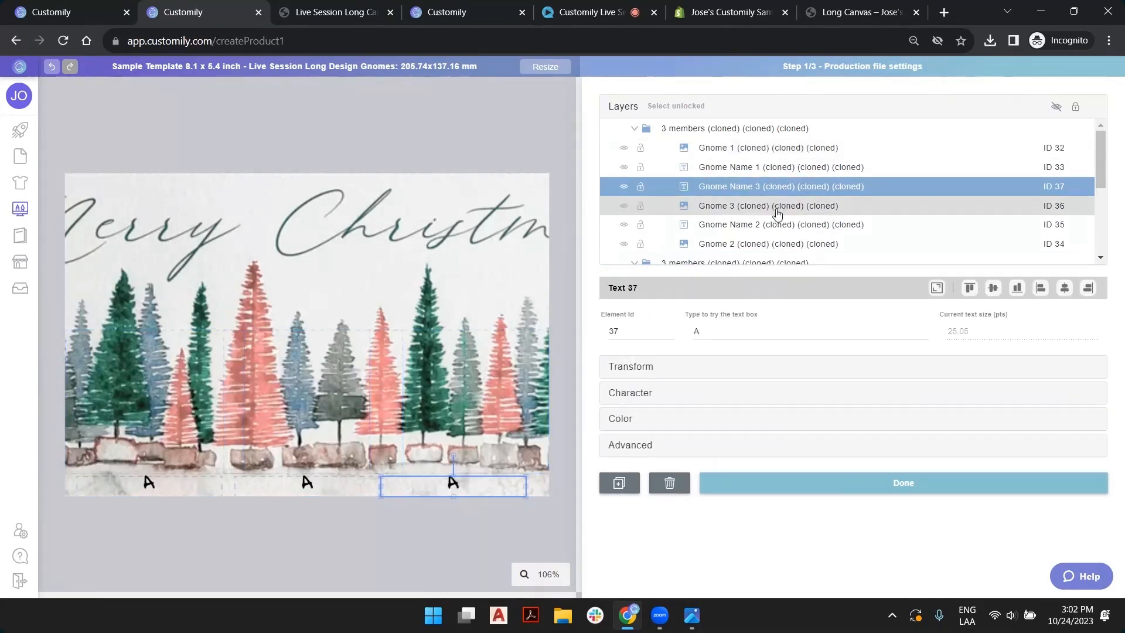
left_click(773, 228, "shift")
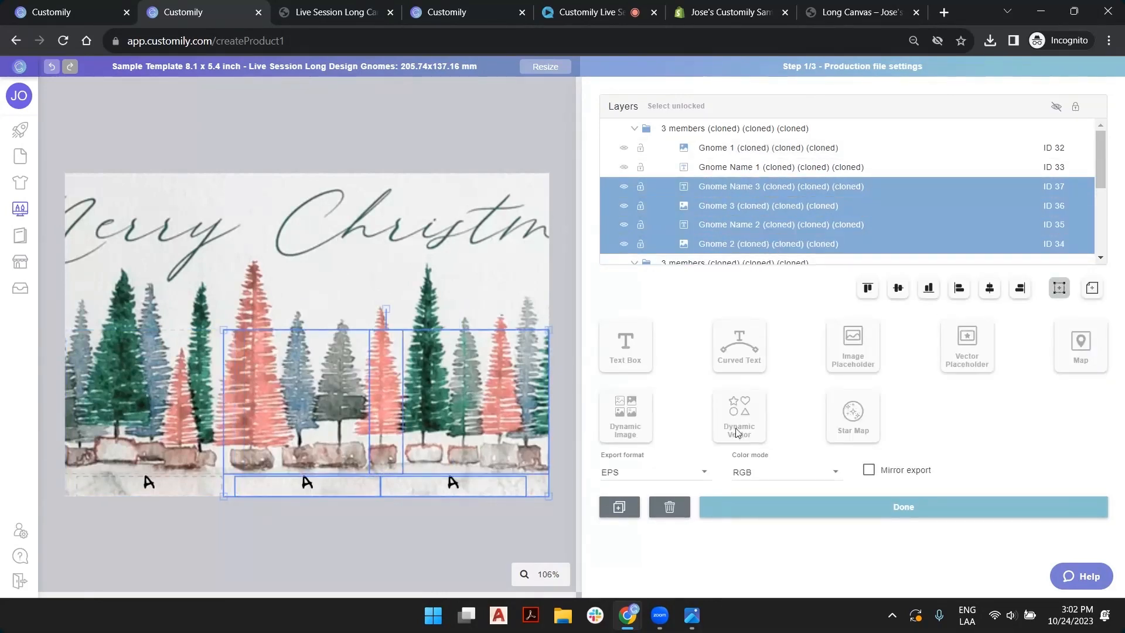
left_click(670, 507)
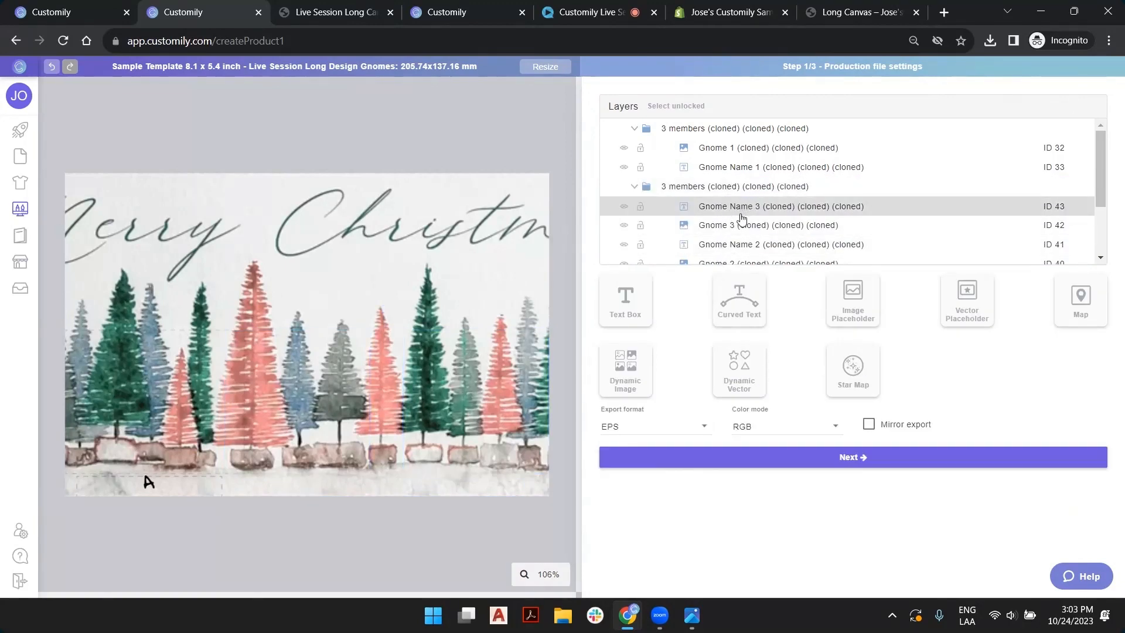
- Delete the Gnome 1 and Gnome 2 images and their name texts from the second 3 members copy
left_click(770, 246)
scroll(785, 228, "down", 2)
left_click(773, 177, "shift")
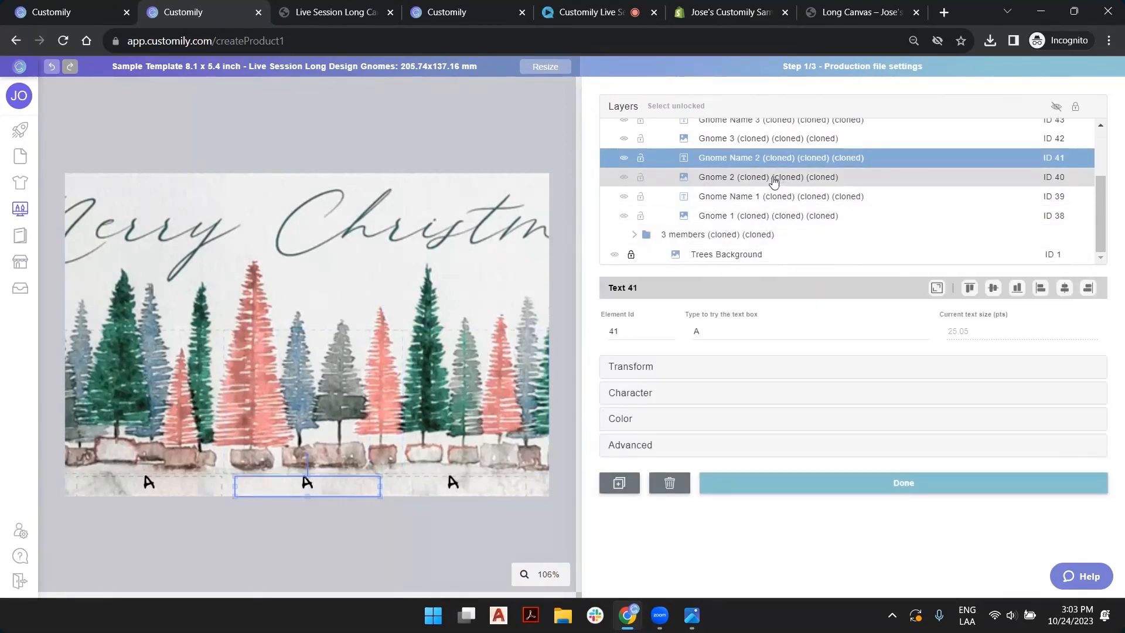
left_click(766, 196, "shift")
left_click(761, 216, "shift")
left_click(664, 507)
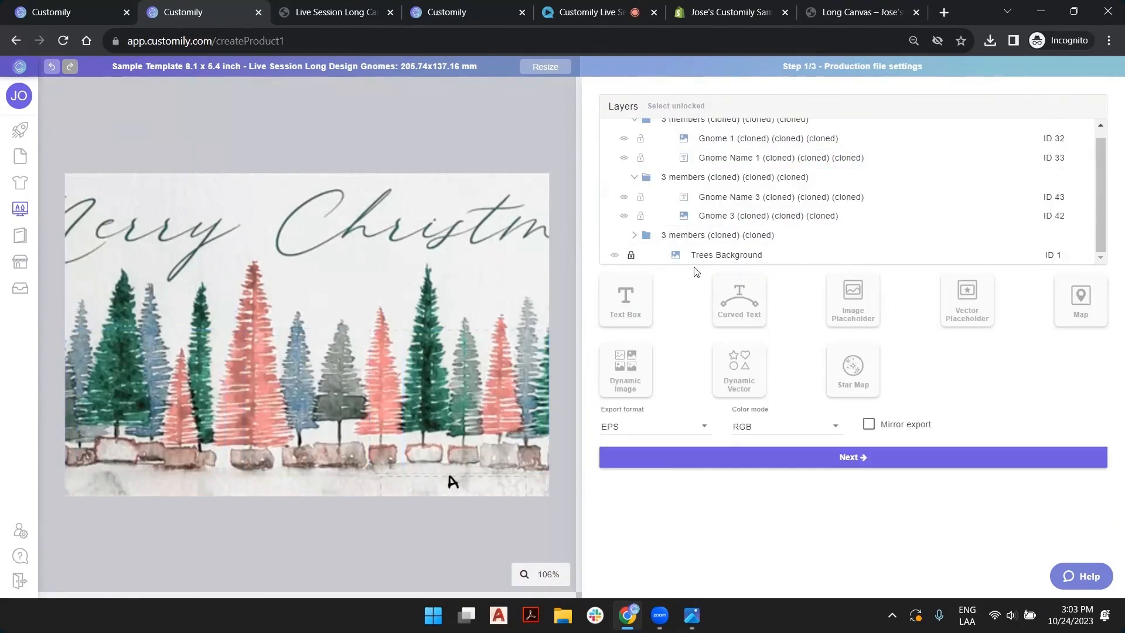
- Delete the Gnome 1 and Gnome 3 images and their name texts from the original 3 members layout, keeping Gnome 2
left_click(635, 236)
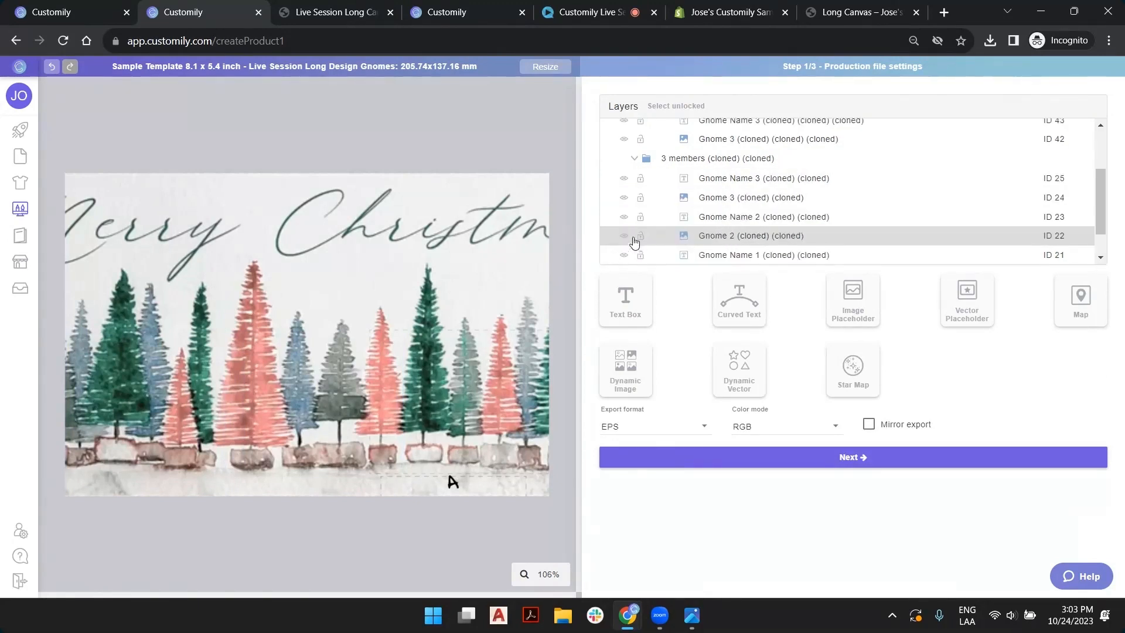
scroll(729, 178, "down", 3)
scroll(769, 229, "up", 3)
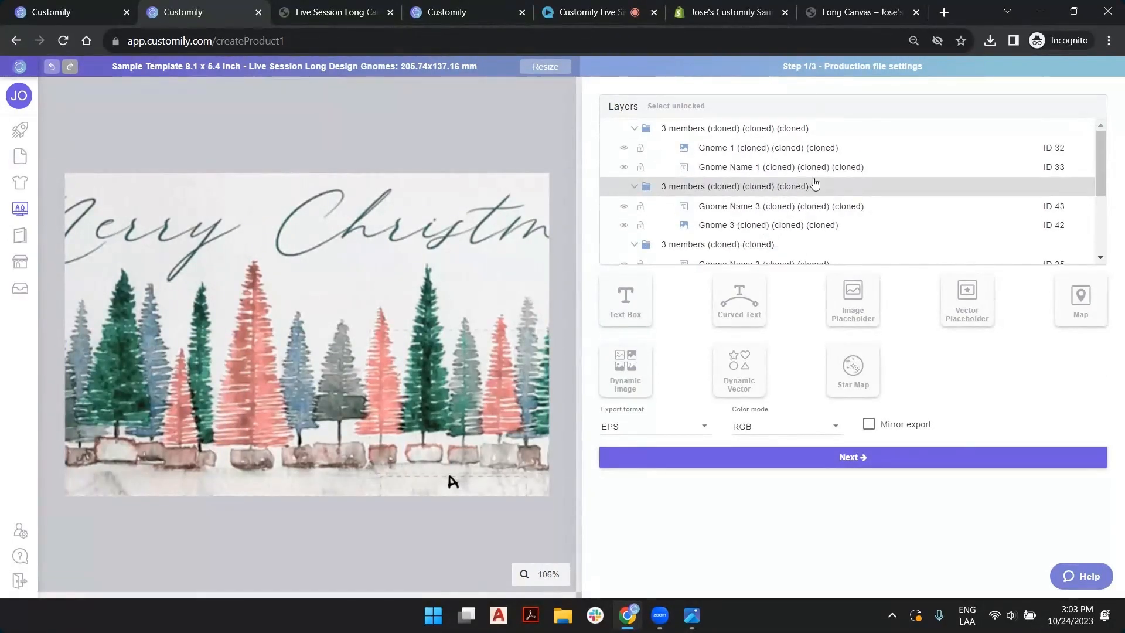
scroll(788, 186, "down", 1)
scroll(768, 183, "down", 3)
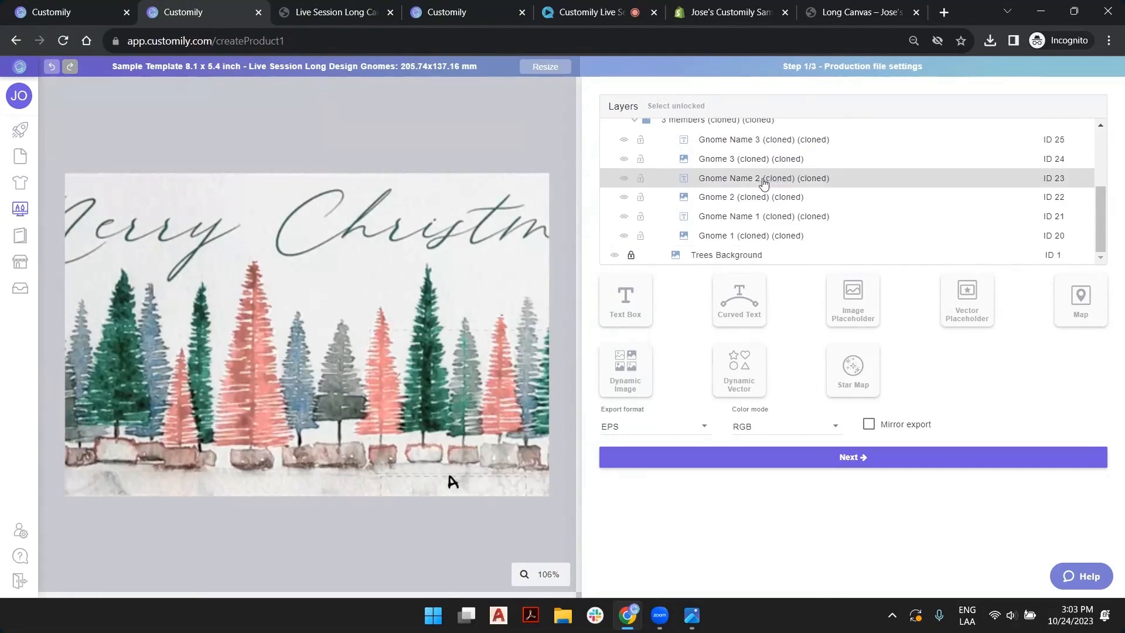
left_click(746, 141)
left_click(747, 158, "shift")
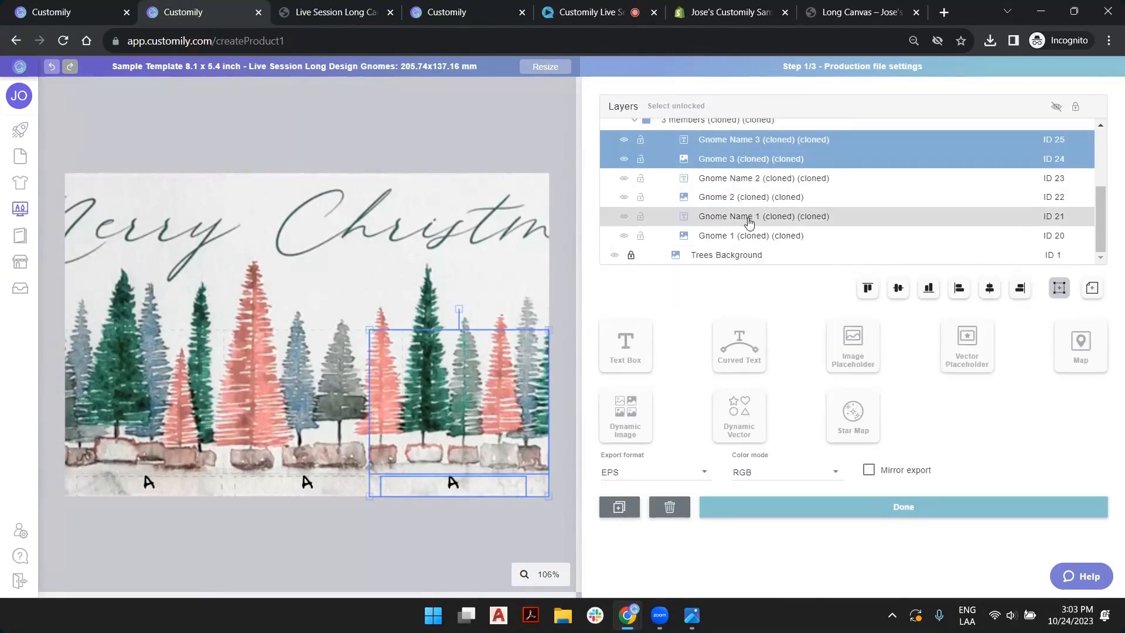
left_click(747, 217, "shift")
left_click(745, 235, "shift")
left_click(673, 503)
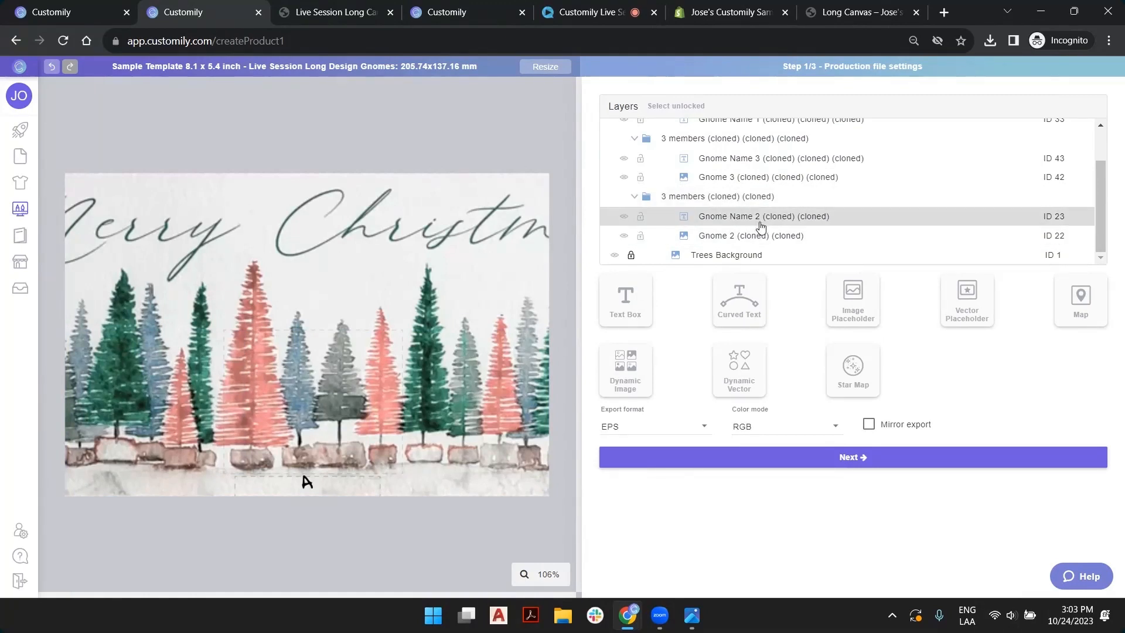
- Rename the layout containing Gnome 2 as male
double_click(688, 198)
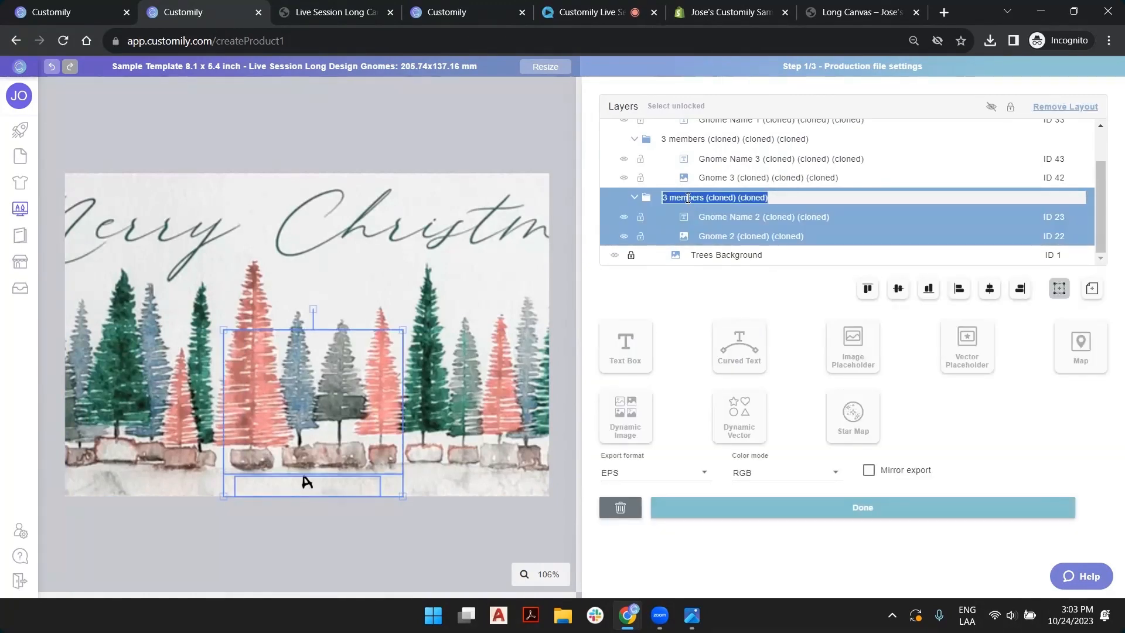
type("male")
key("Return")
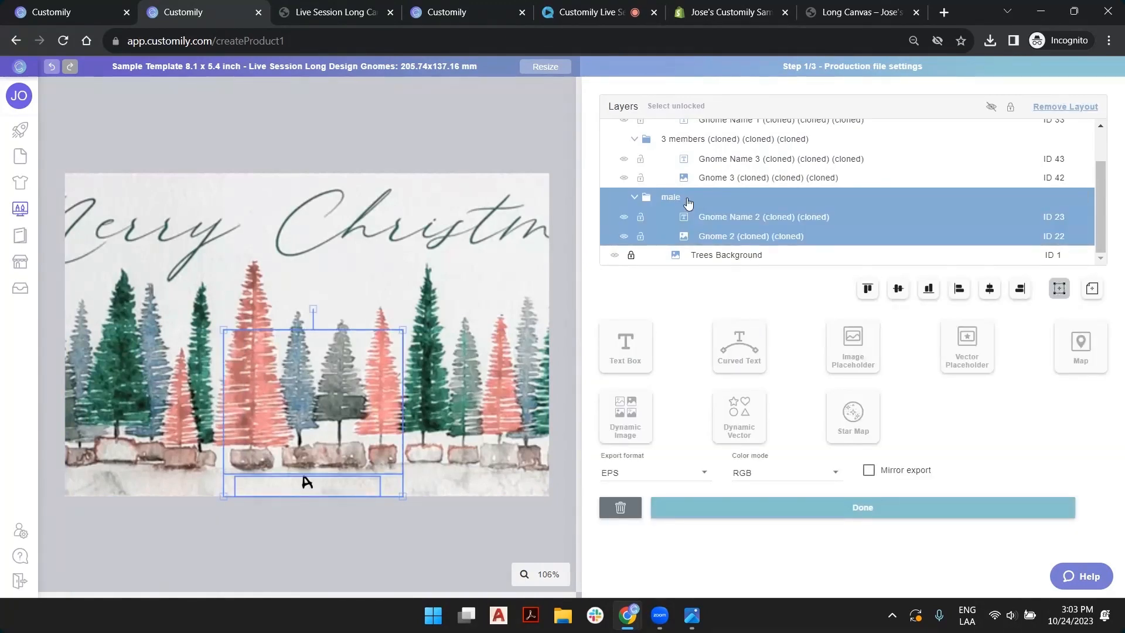
- Rename the layout containing Gnome 3 as female
scroll(694, 196, "up", 2)
left_click(709, 187)
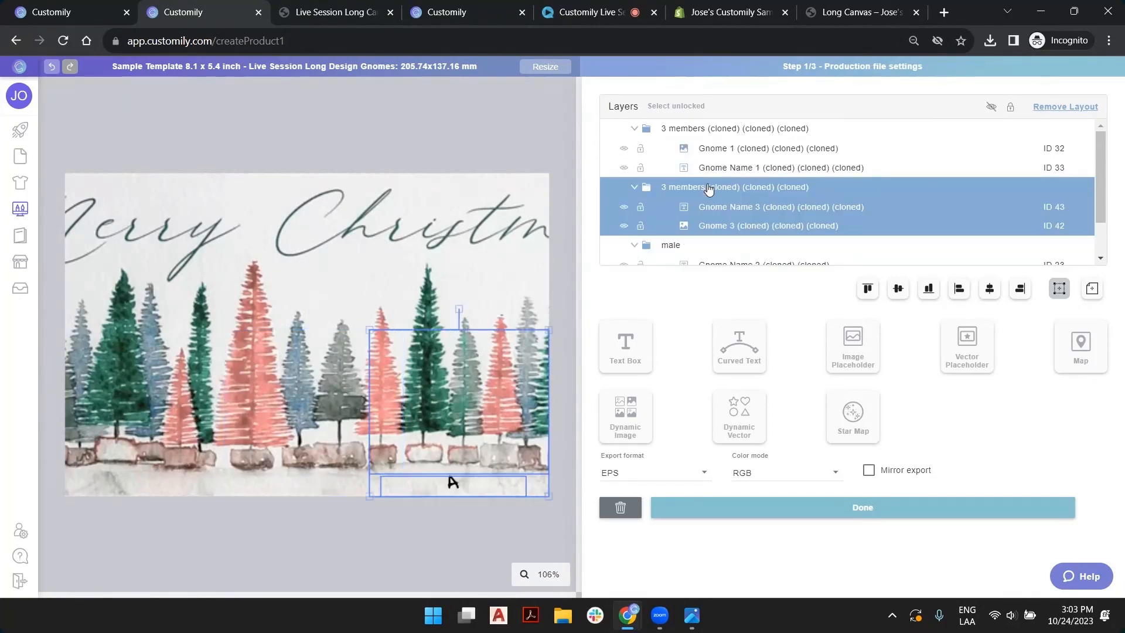
double_click(709, 188)
type("femasle")
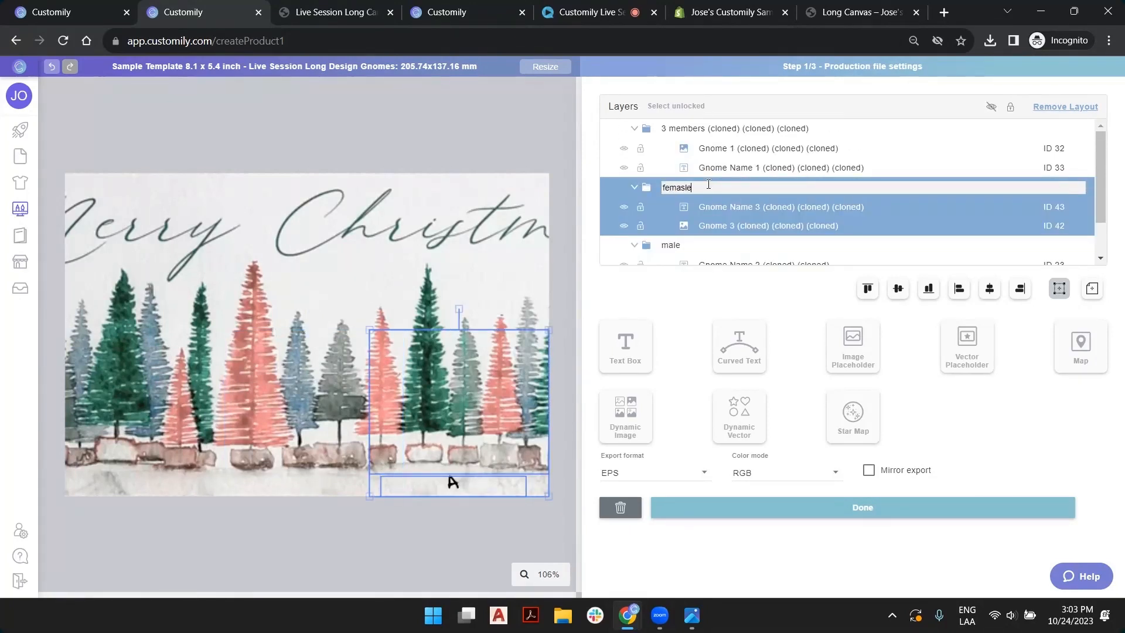
key("BackSpace")
type("le")
key("Return")
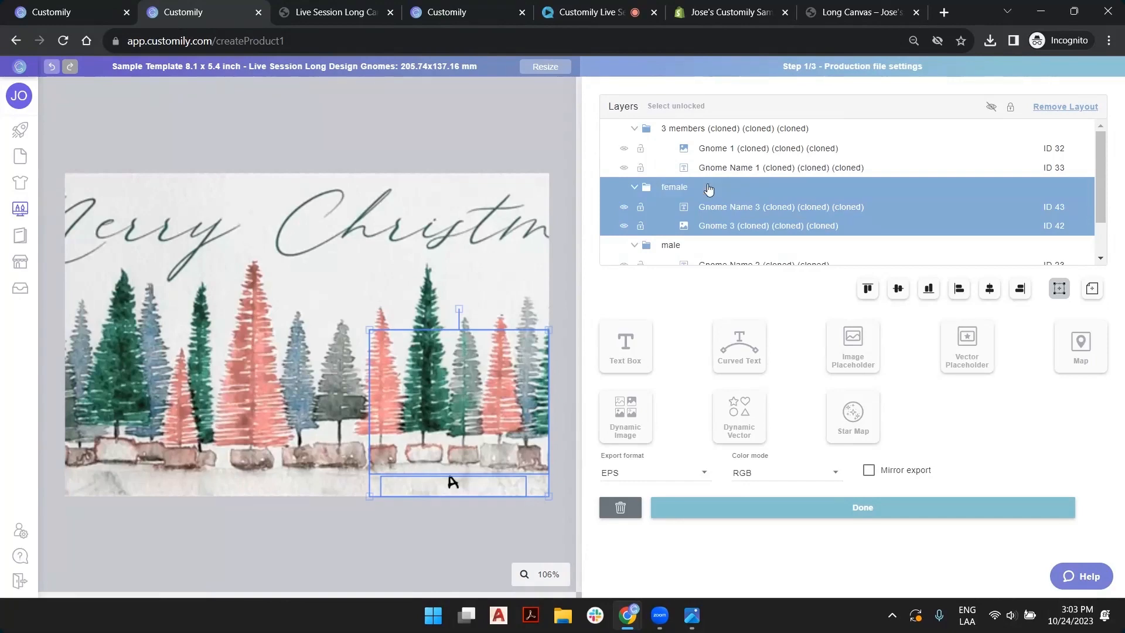
- Rename the layout containing Gnome 1 as Dogs
left_click(721, 129)
double_click(720, 129)
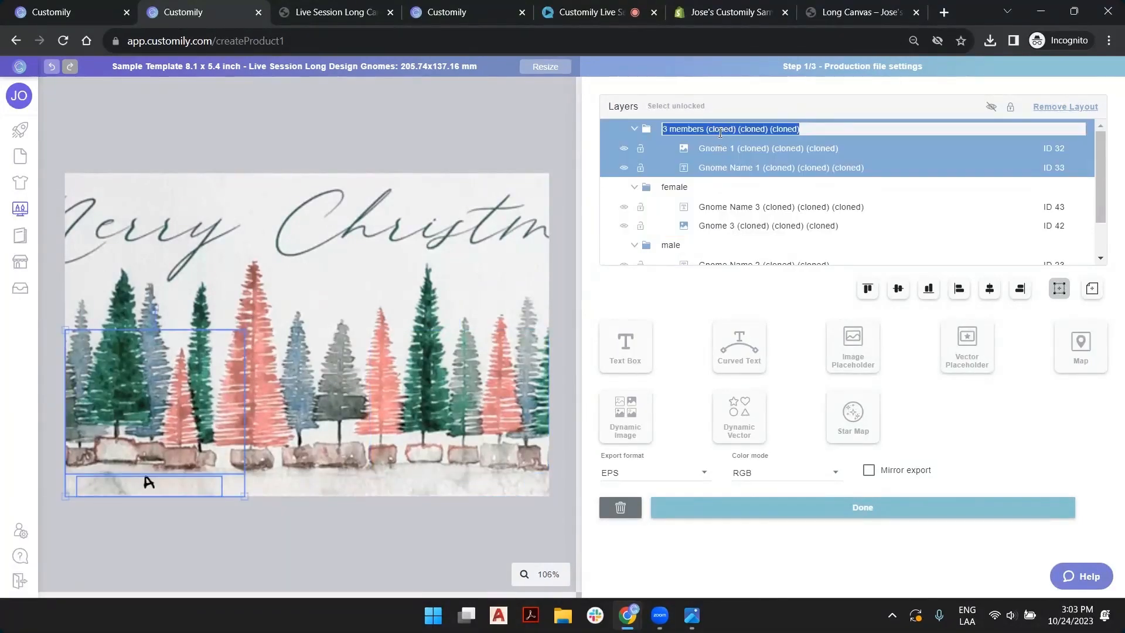
type("Dogs")
key("Return")
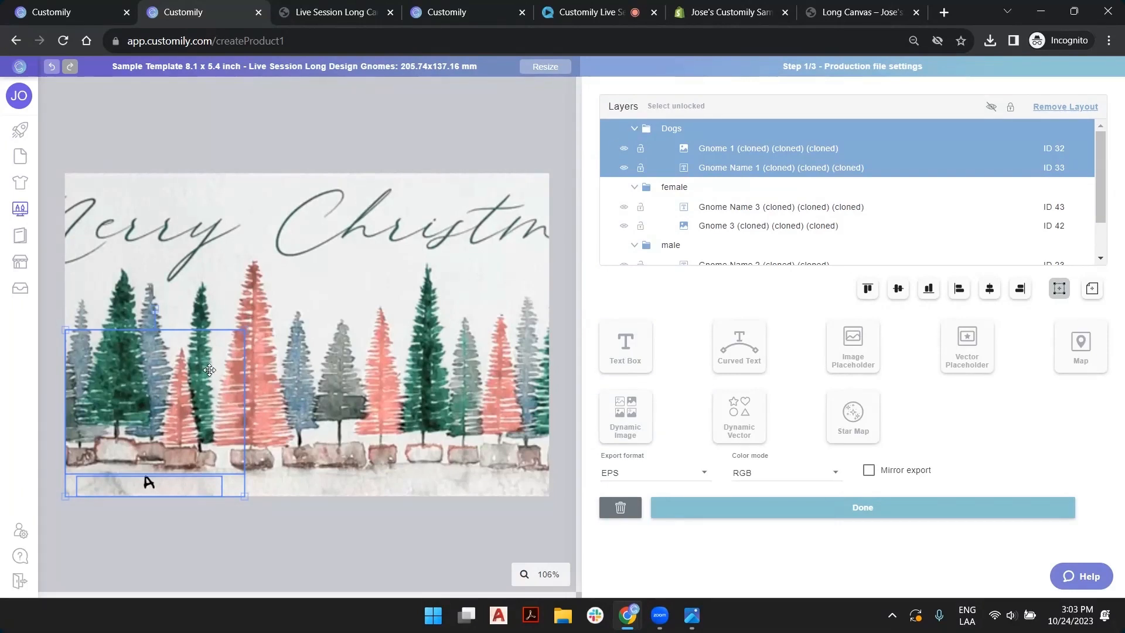
- Move the female layout toward the middle of the canvas and set its Gnome 3 image to option 2
left_click(679, 187)
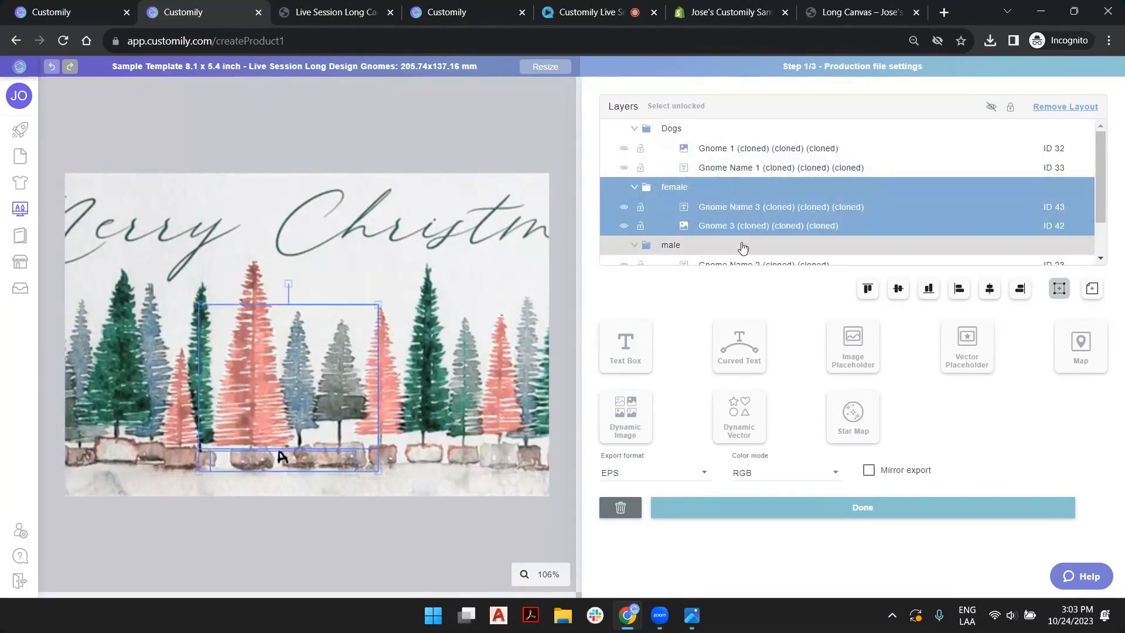
left_click(743, 207)
left_click(765, 226)
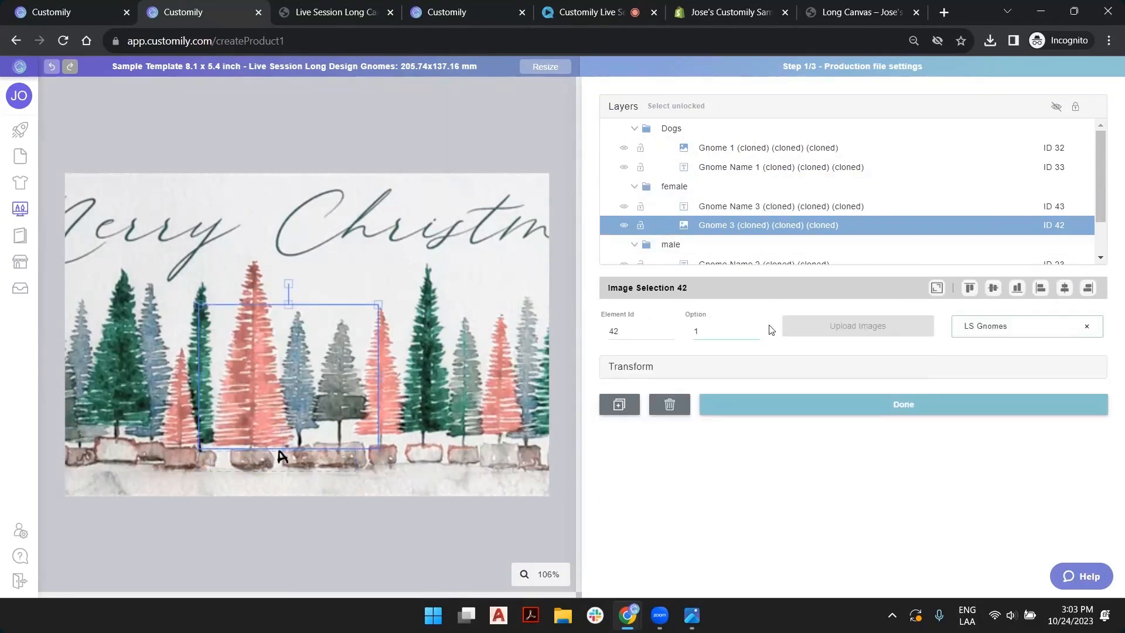
left_click(754, 329)
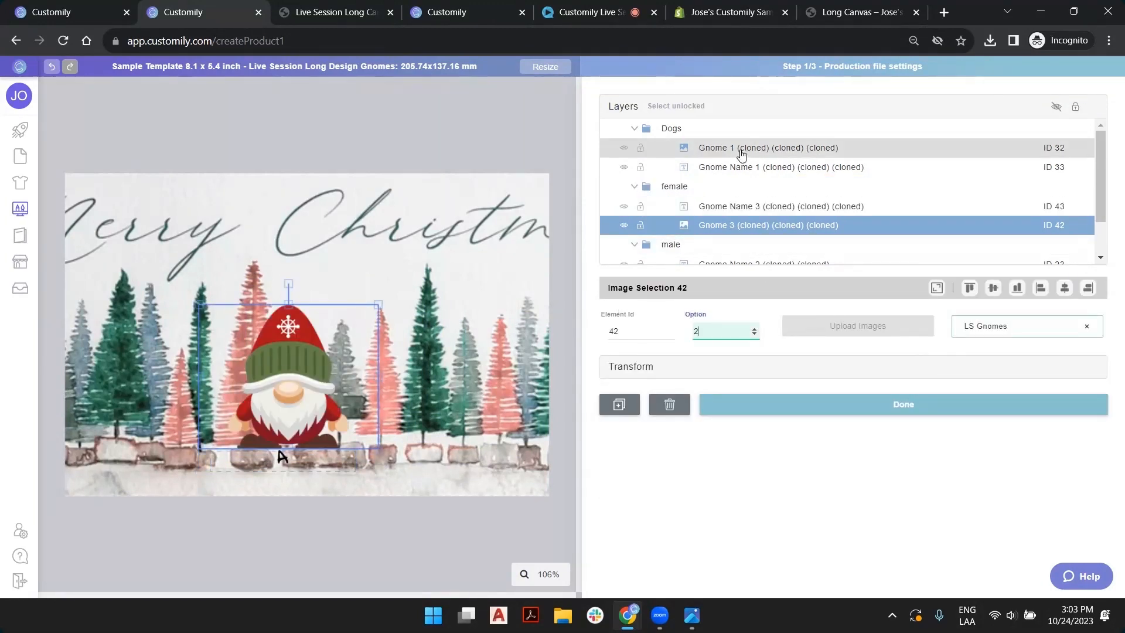
left_click(637, 191)
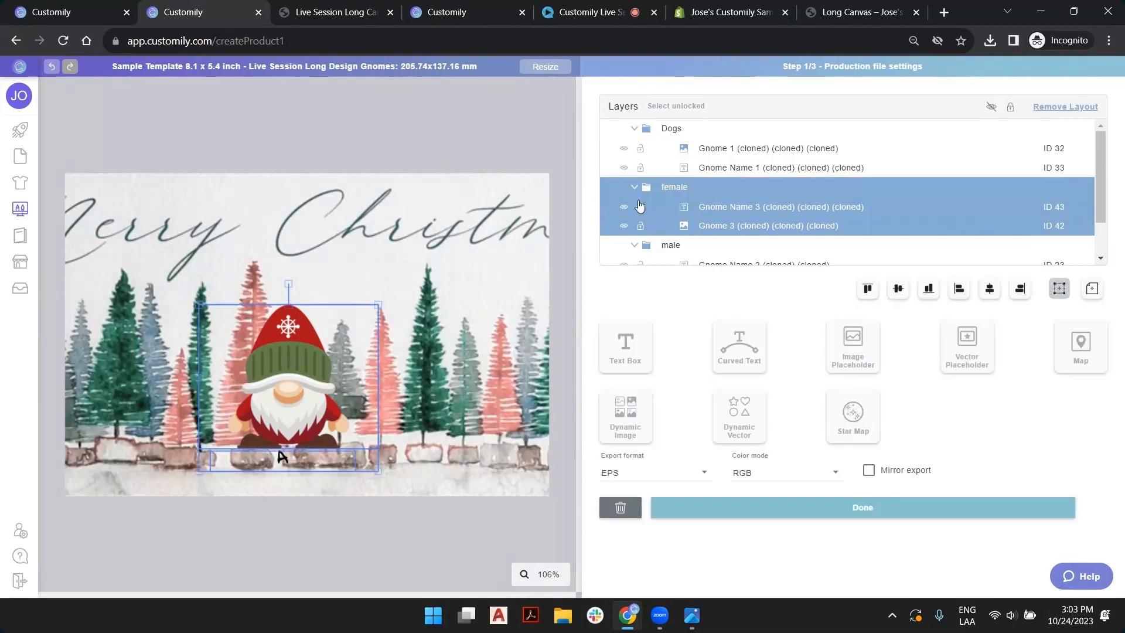
- Shift the male layout over the middle of the canvas and set its Gnome 2 image to option 3
left_click(675, 246)
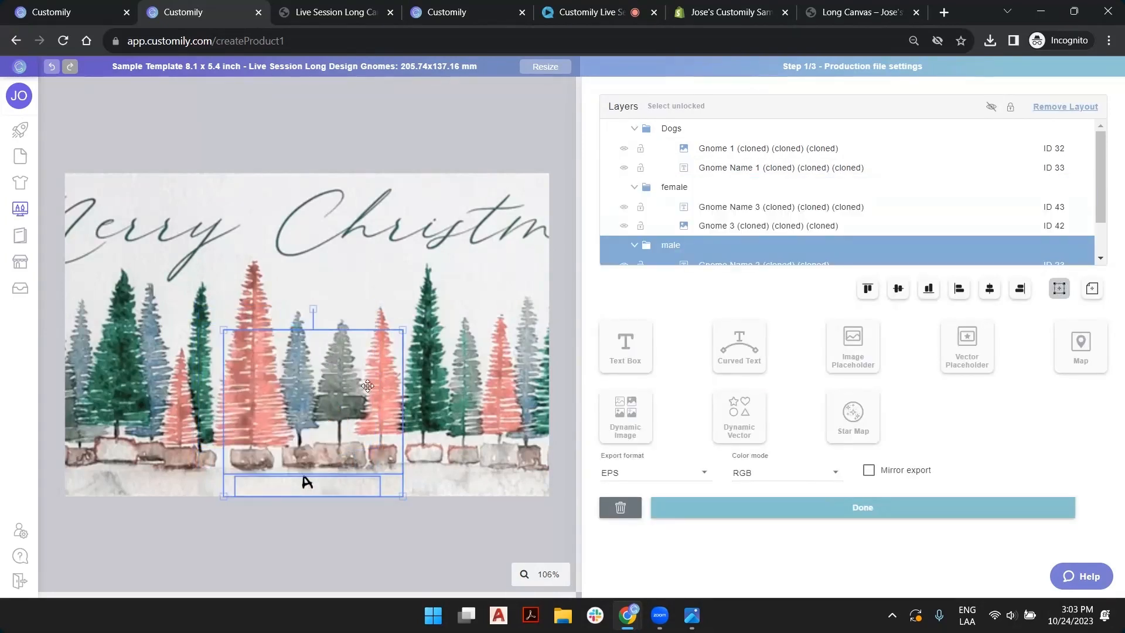
left_click(679, 188)
left_click(675, 247)
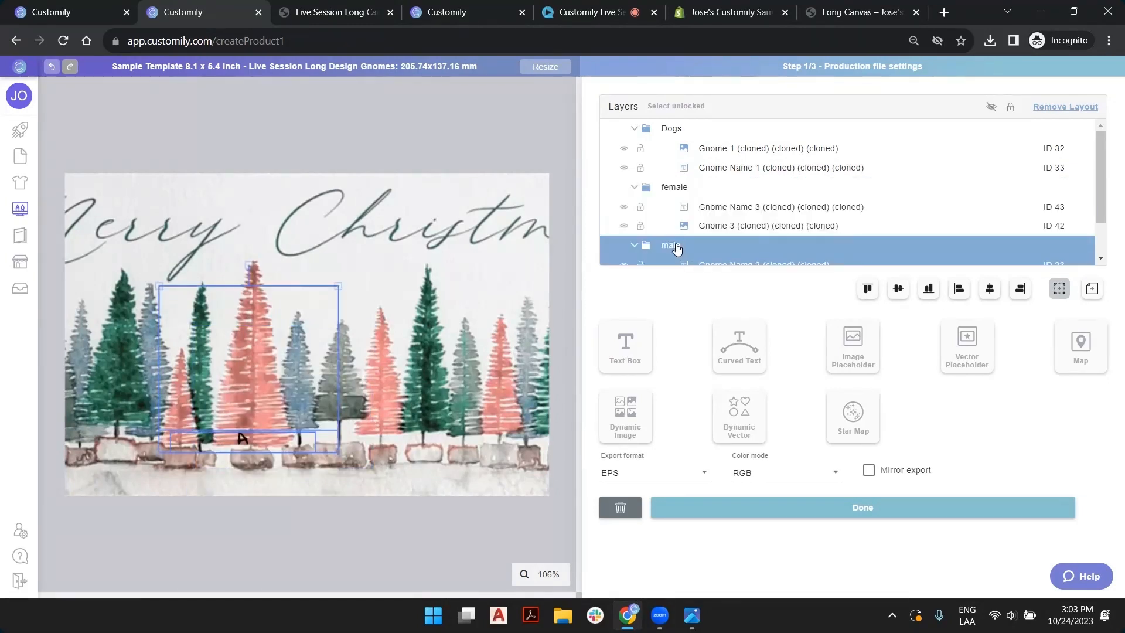
scroll(770, 252, "down", 1)
left_click(766, 236)
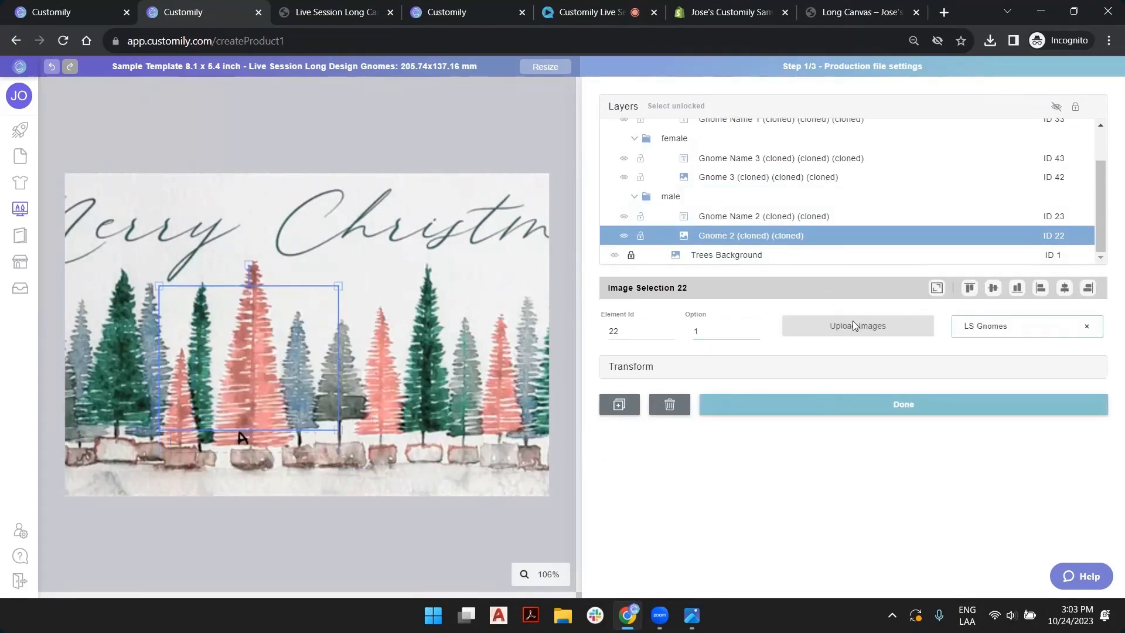
left_click(754, 329)
left_click(754, 329)
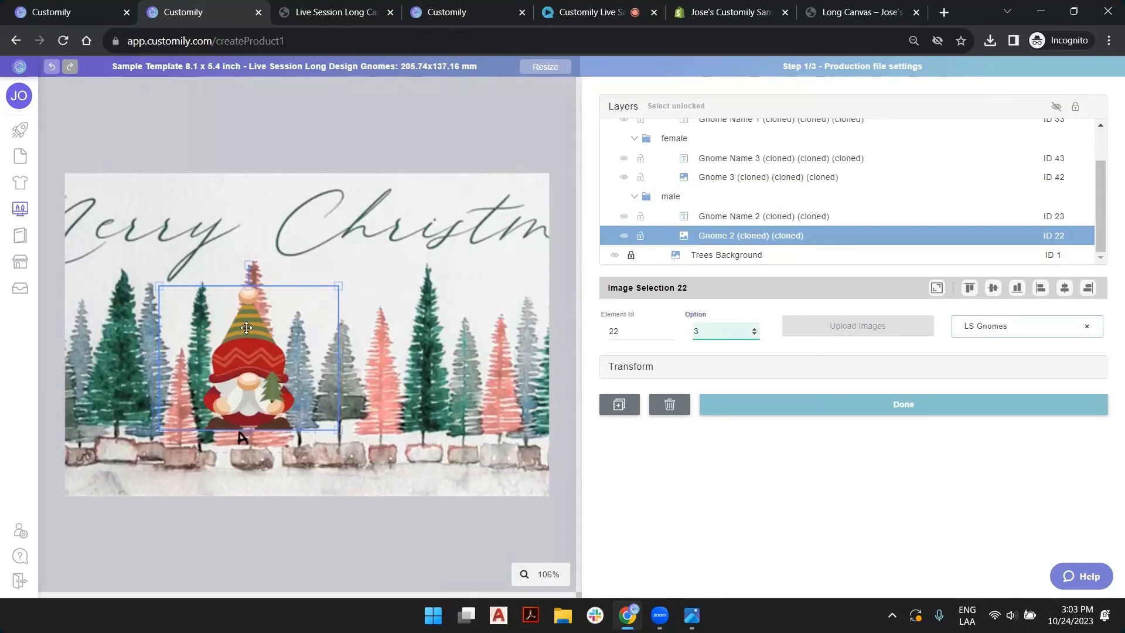
- Reposition the female and male layouts at the same spot near the canvas's lower centre and collapse the male folder
left_click(672, 198)
left_click(679, 140)
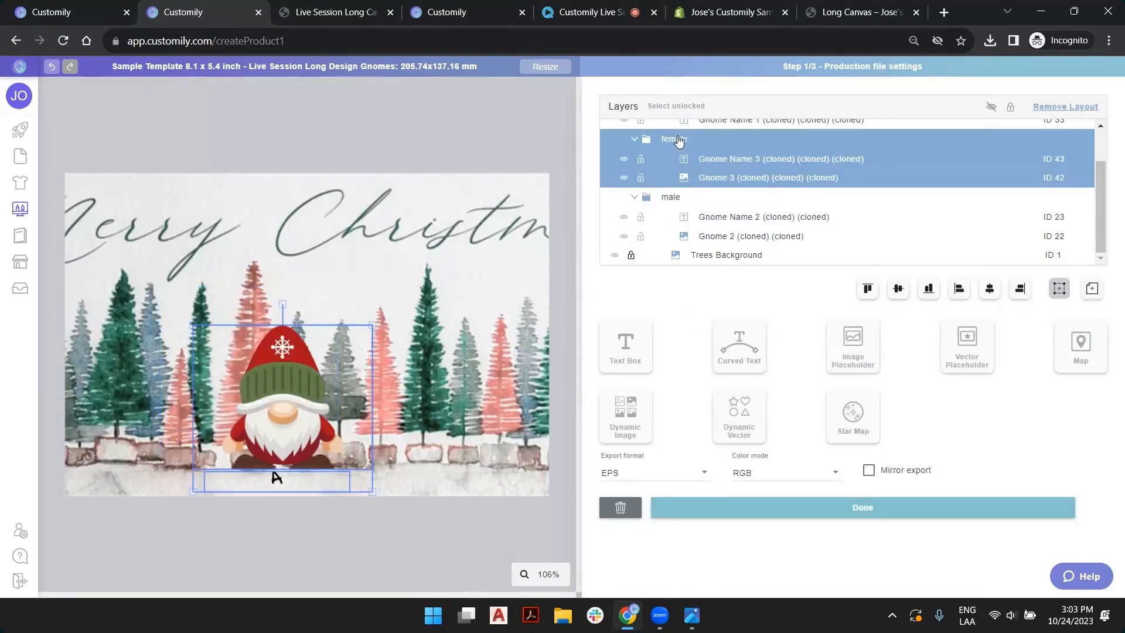
left_click(672, 197)
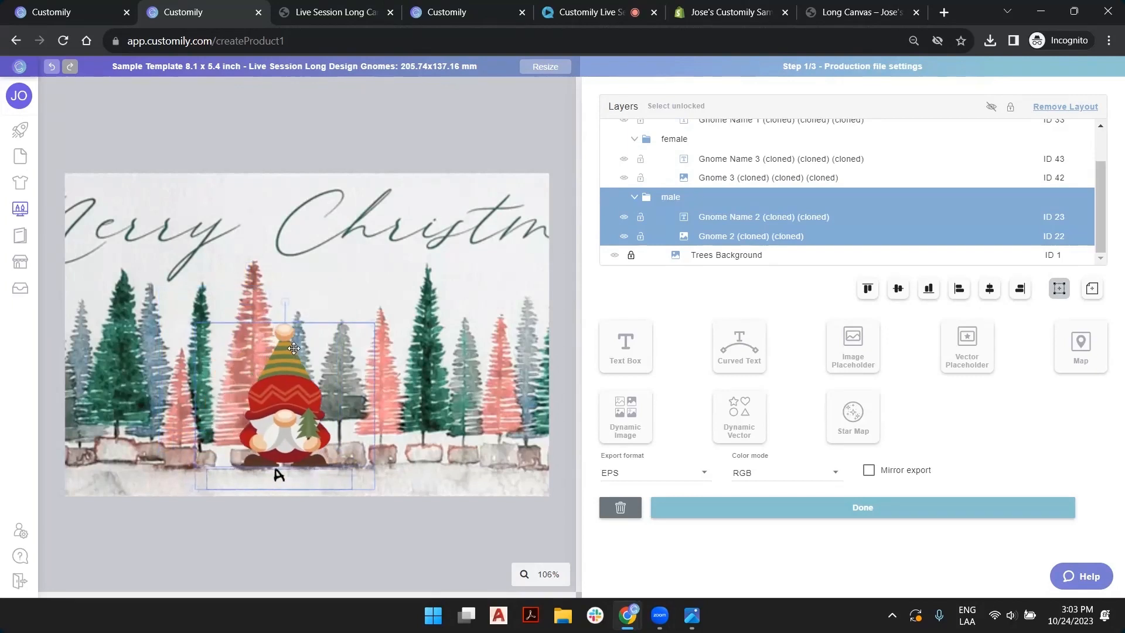
left_click_drag(294, 348, 294, 355)
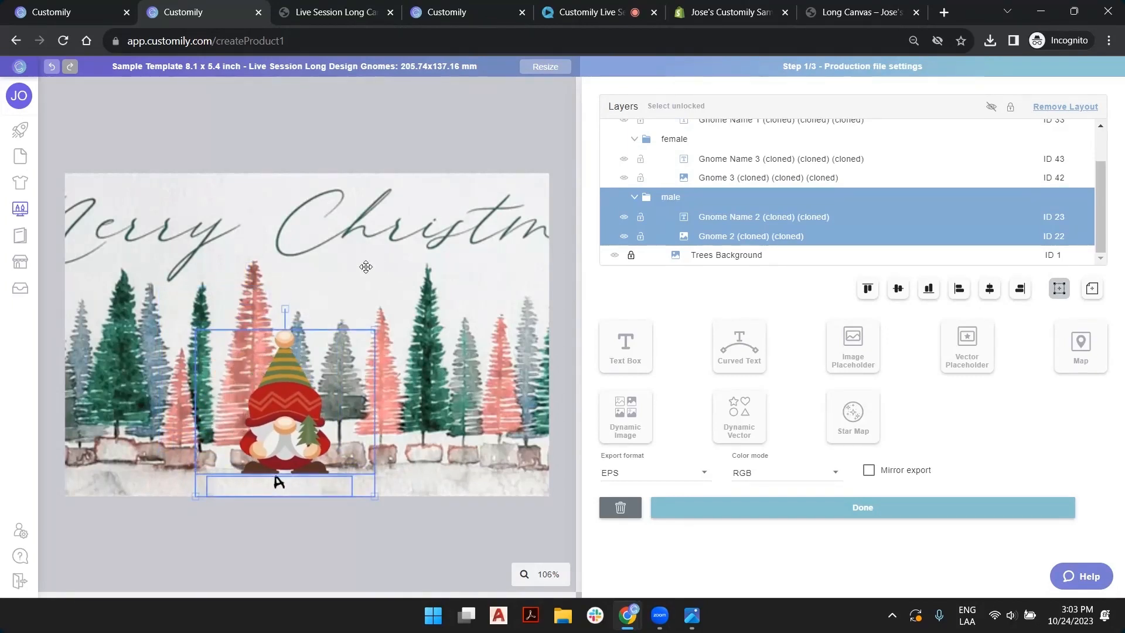
left_click(634, 197)
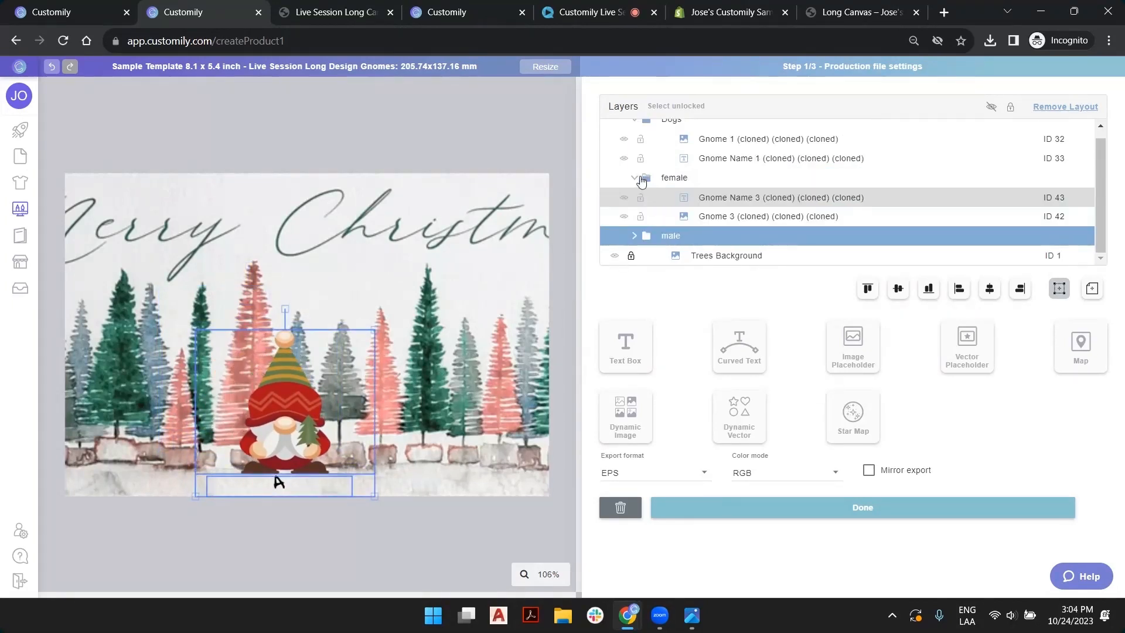
- Collapse the female folder and alternate between the female and male layouts to compare them, ending on female
left_click(639, 178)
left_click(665, 189)
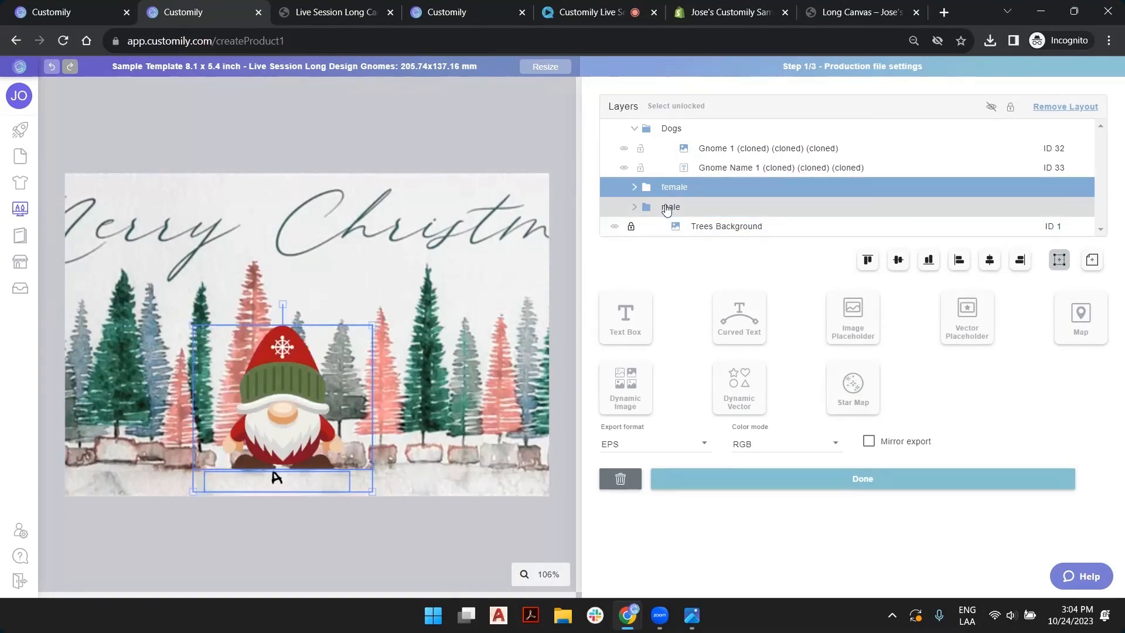
left_click(667, 210)
left_click(671, 190)
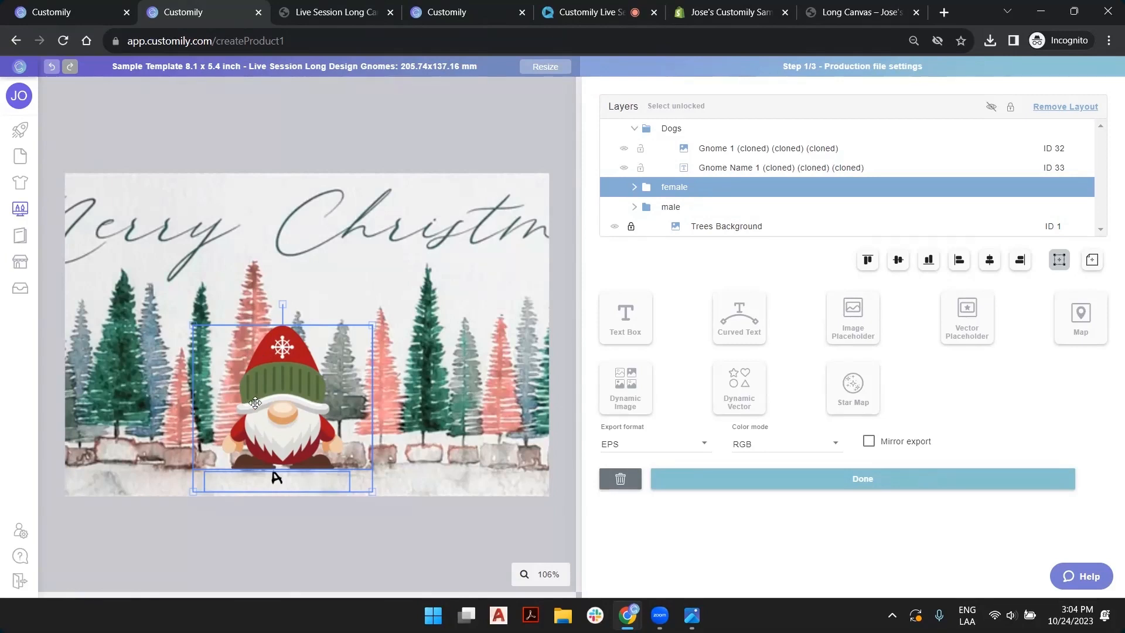
- Select the female and male layouts together and move them over the green trees on the canvas's left side
left_click(357, 156)
left_click_drag(325, 154, 258, 470)
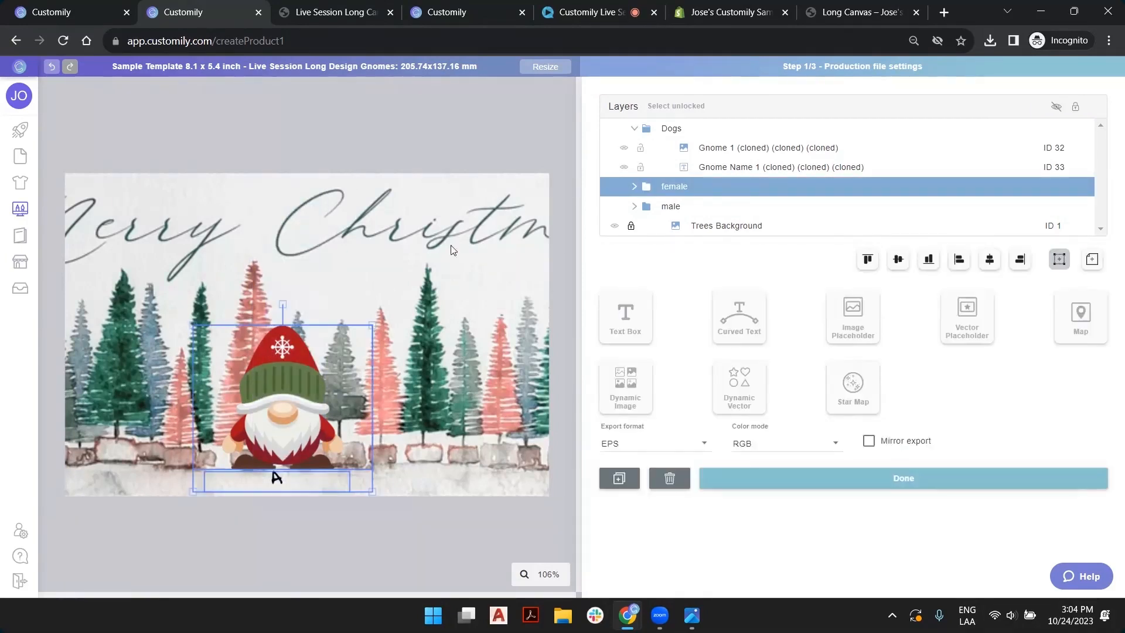
left_click_drag(277, 353, 177, 354)
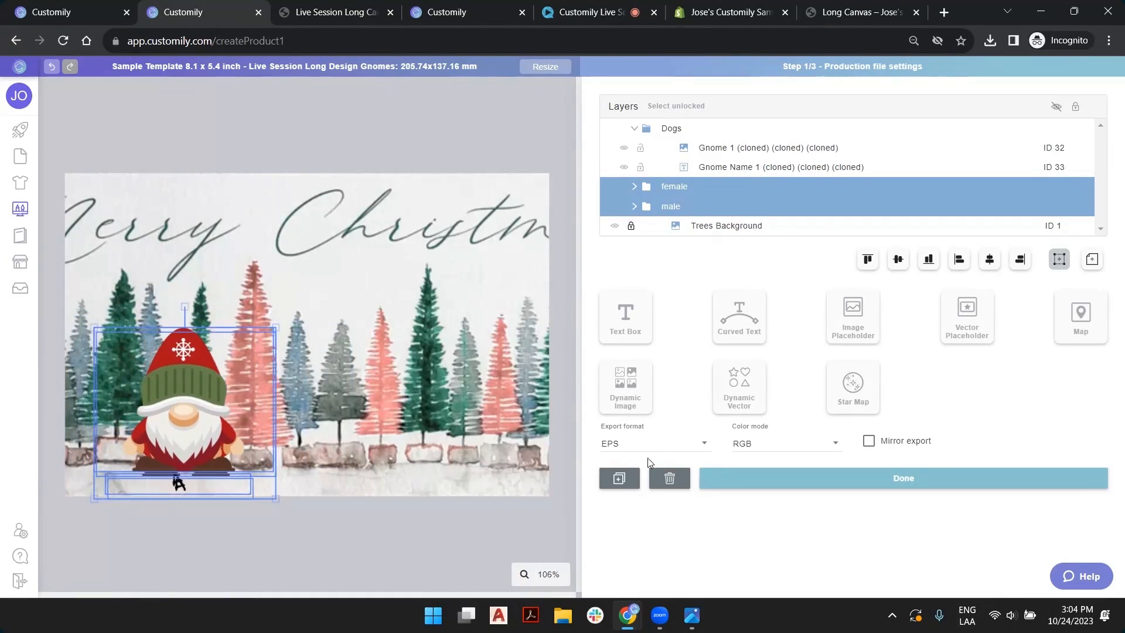
- Duplicate the female and male layouts' elements together and place the copies to the right of the large pink tree
left_click(622, 481)
left_click_drag(186, 487, 388, 382)
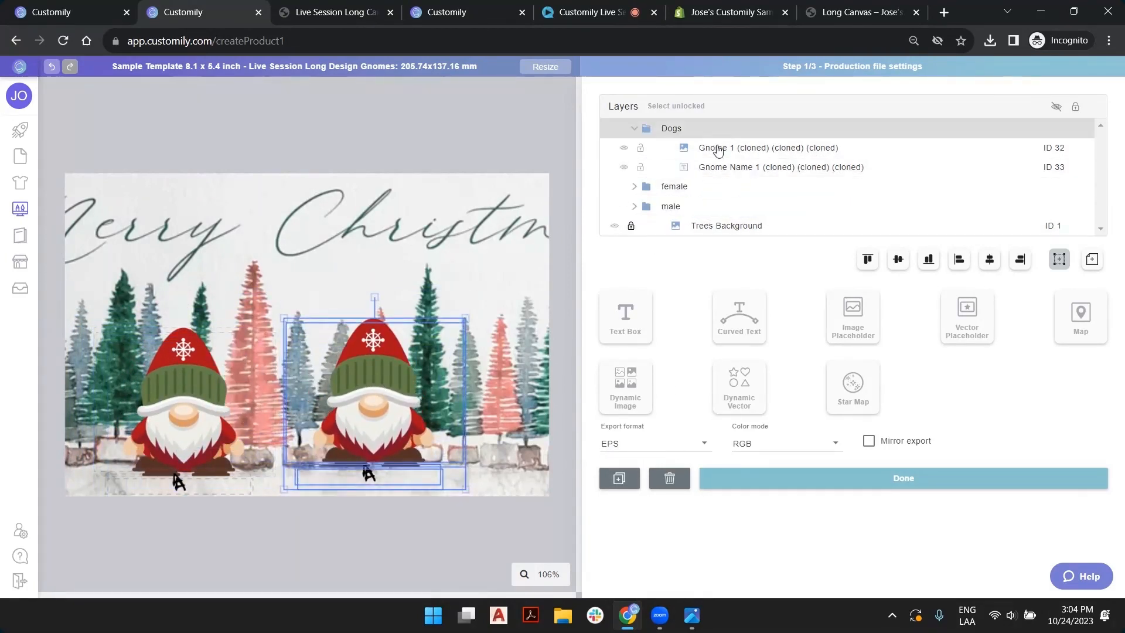
left_click(673, 186)
left_click(380, 170)
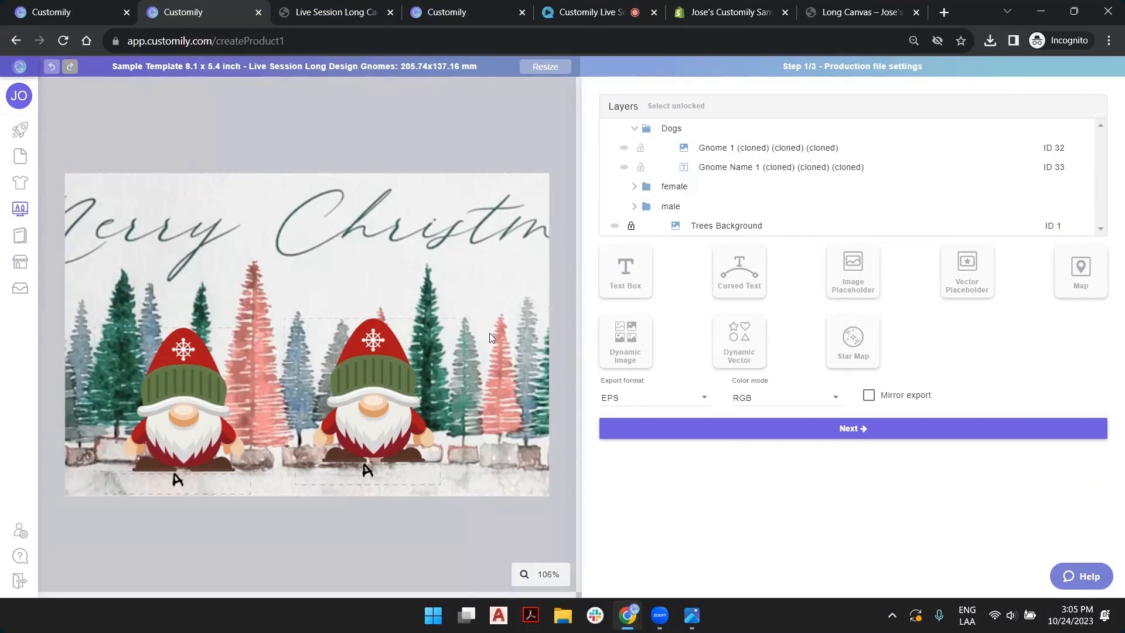
- Switch back and forth between the female and male layouts to check both gnome positions, ending on male
left_click(672, 193)
left_click(671, 208)
left_click(673, 191)
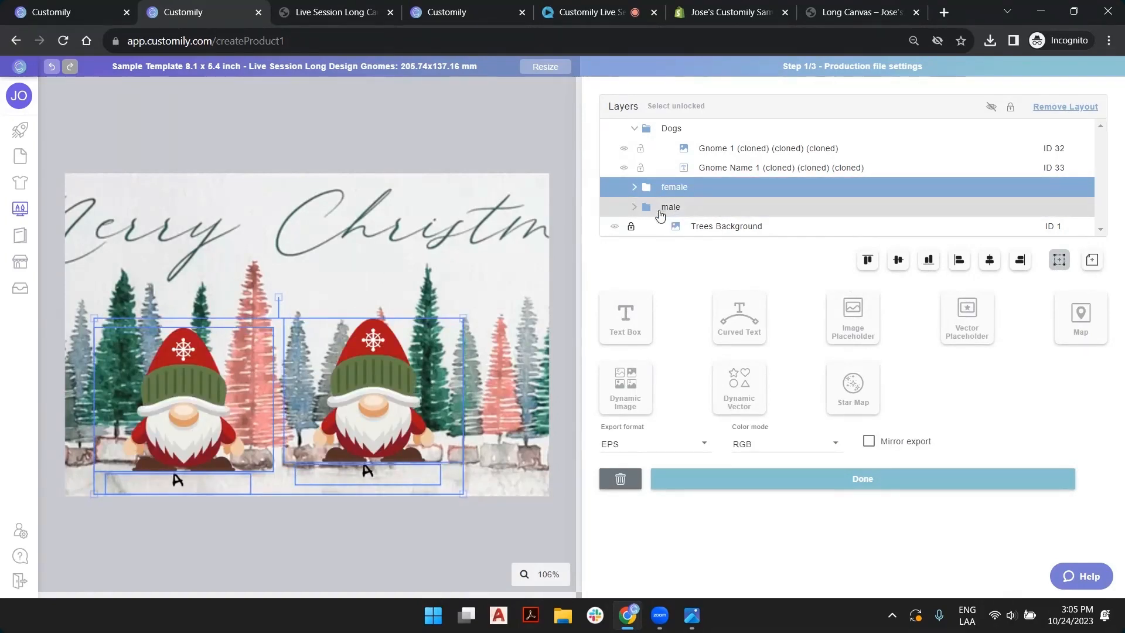
left_click(662, 207)
left_click(456, 116)
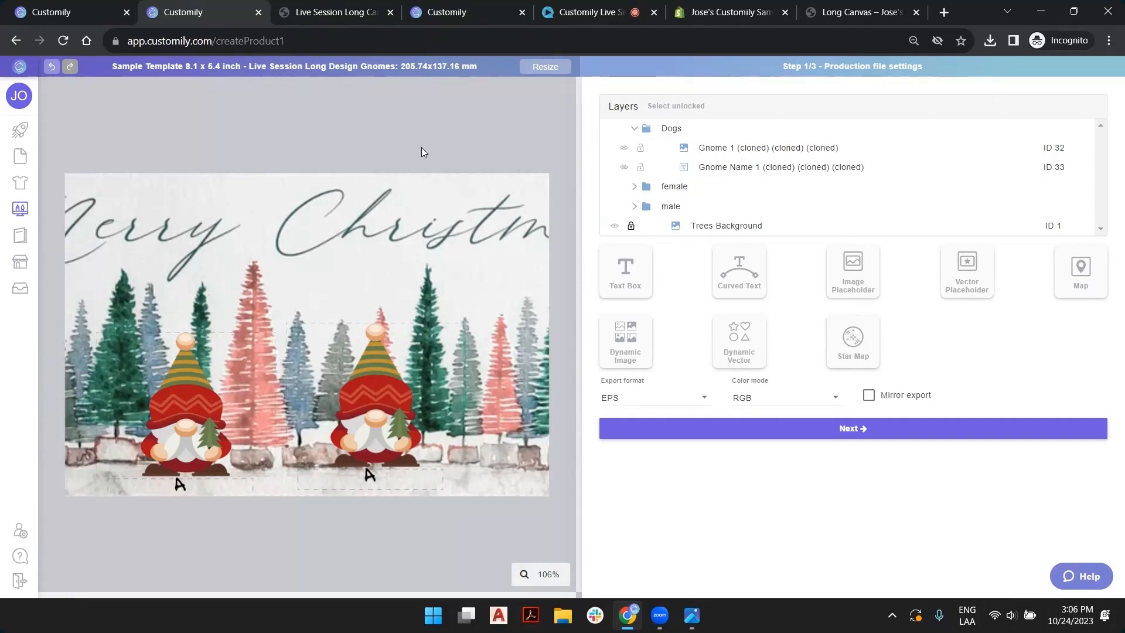
- Show the female layout, expand its folder to examine the original and duplicated elements, and collapse it again
left_click(668, 188)
left_click(634, 186)
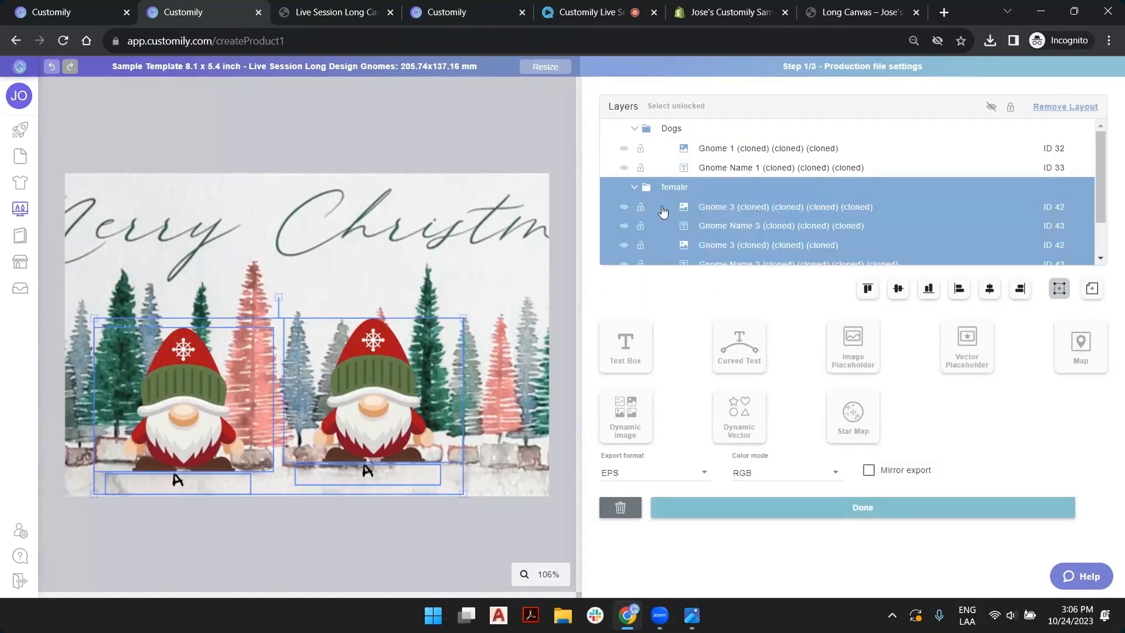
left_click(635, 186)
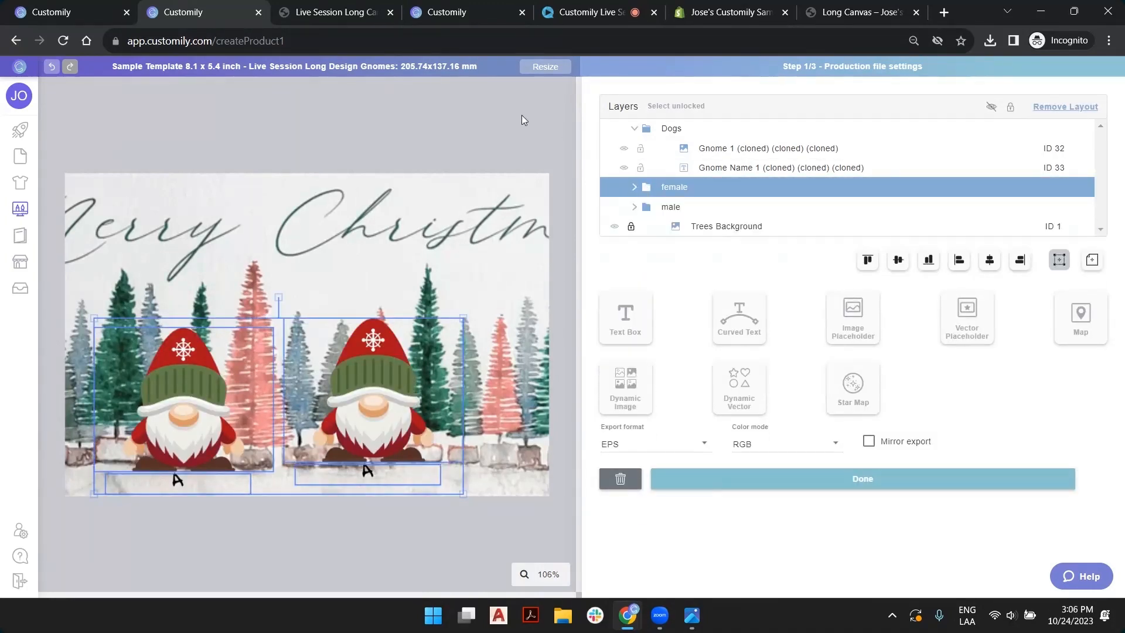
left_click(520, 111)
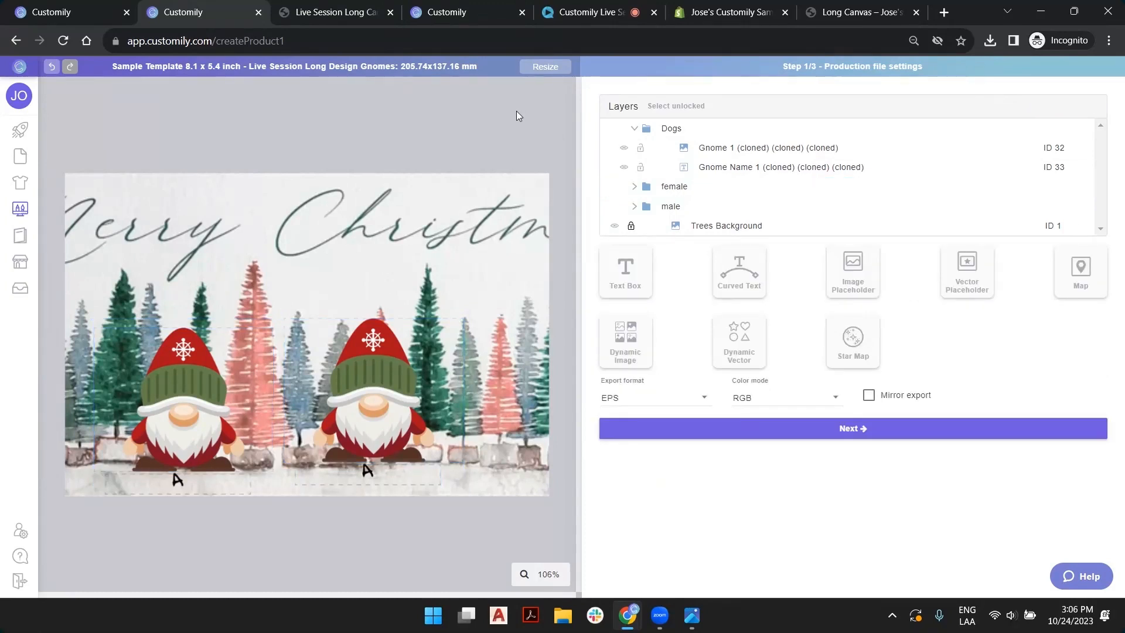